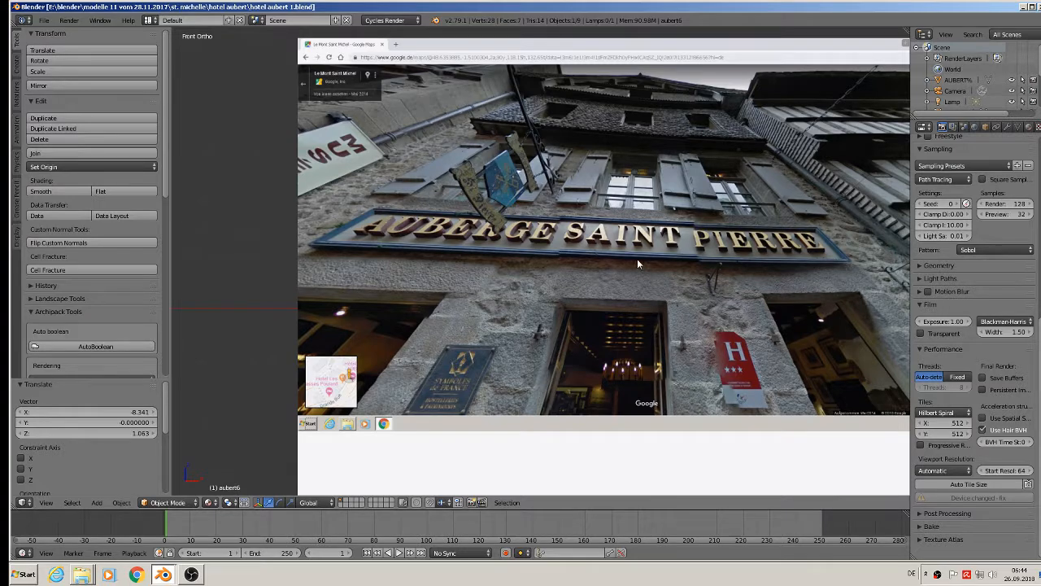
# Examine the hotel's reference pictures one by one: the aerial map view, the street facades and the half-timbered rear buildings.
pyautogui.scroll(-3, 637, 263)
pyautogui.scroll(-3, 676, 325)
pyautogui.scroll(4, 693, 65)
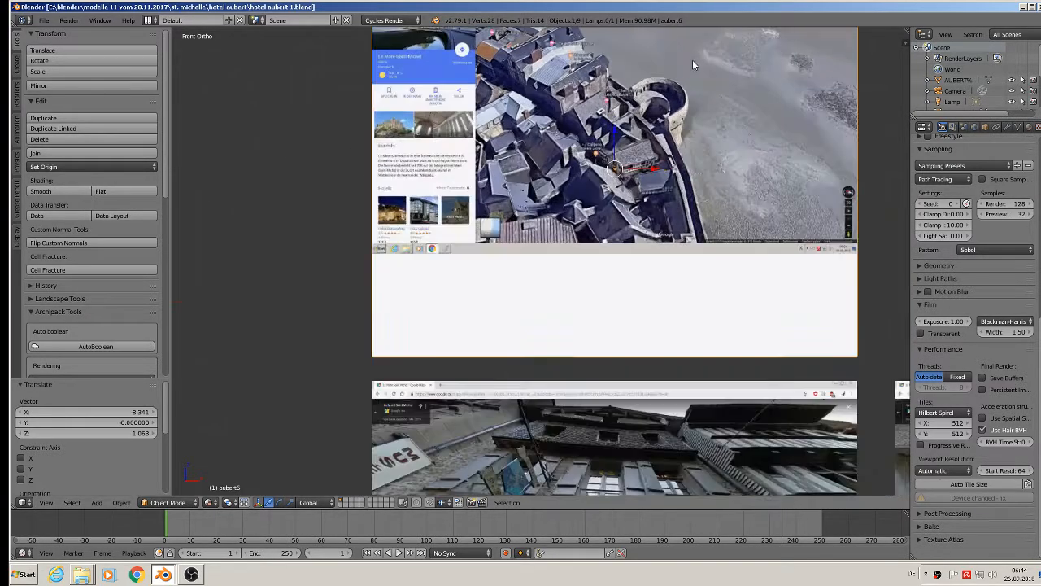
pyautogui.scroll(4, 693, 65)
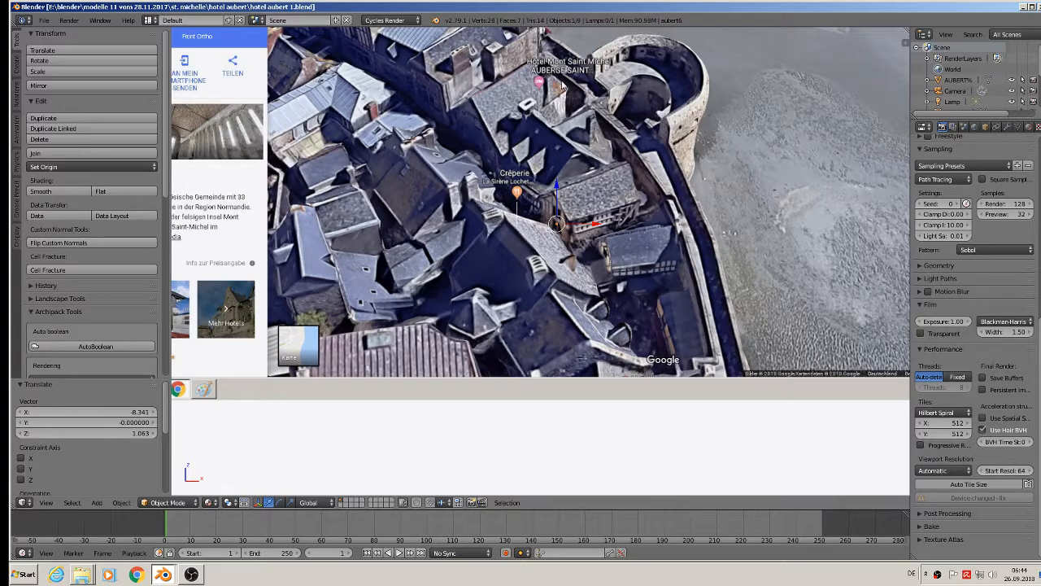
pyautogui.scroll(-4, 494, 124)
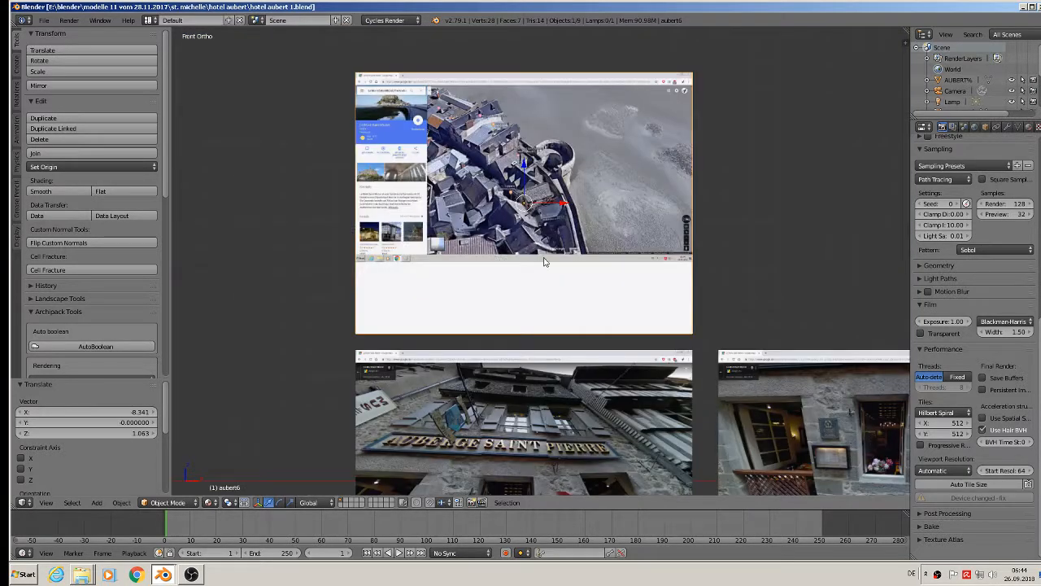
pyautogui.keyDown('shift'); pyautogui.moveTo(546, 260); pyautogui.dragTo(270, 41, button='middle'); pyautogui.keyUp('shift')
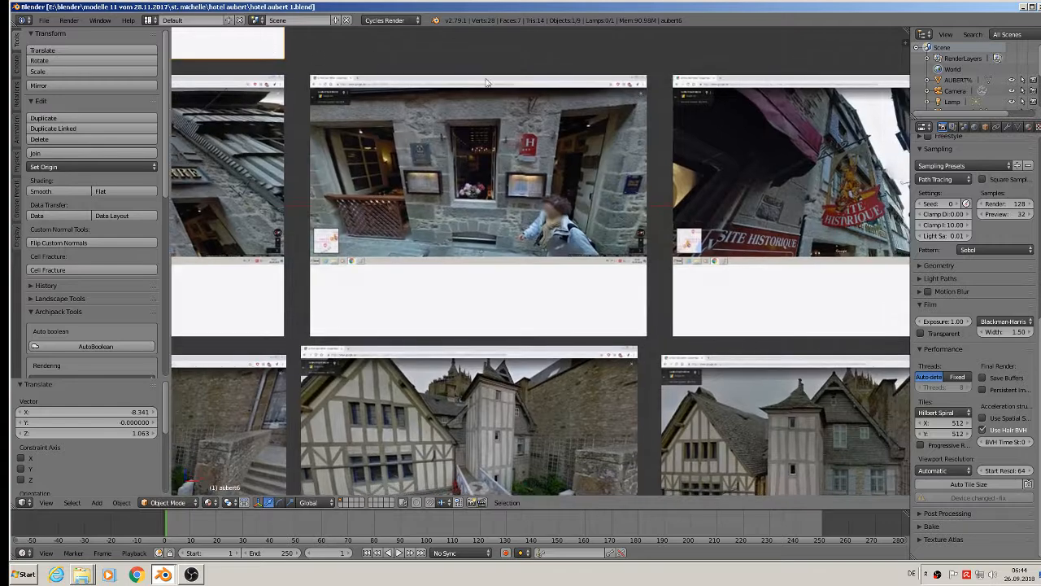
pyautogui.keyDown('shift'); pyautogui.moveTo(598, 250); pyautogui.dragTo(328, 196, button='middle'); pyautogui.keyUp('shift')
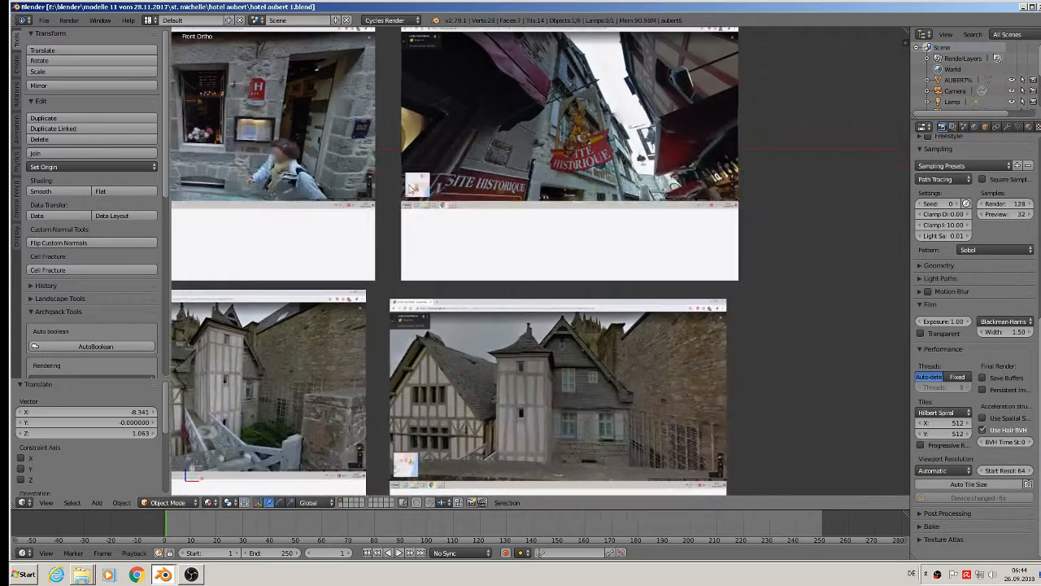
pyautogui.scroll(3, 508, 119)
pyautogui.keyDown('shift'); pyautogui.moveTo(596, 136); pyautogui.dragTo(612, 224, button='middle'); pyautogui.keyUp('shift')
pyautogui.scroll(-3, 611, 226)
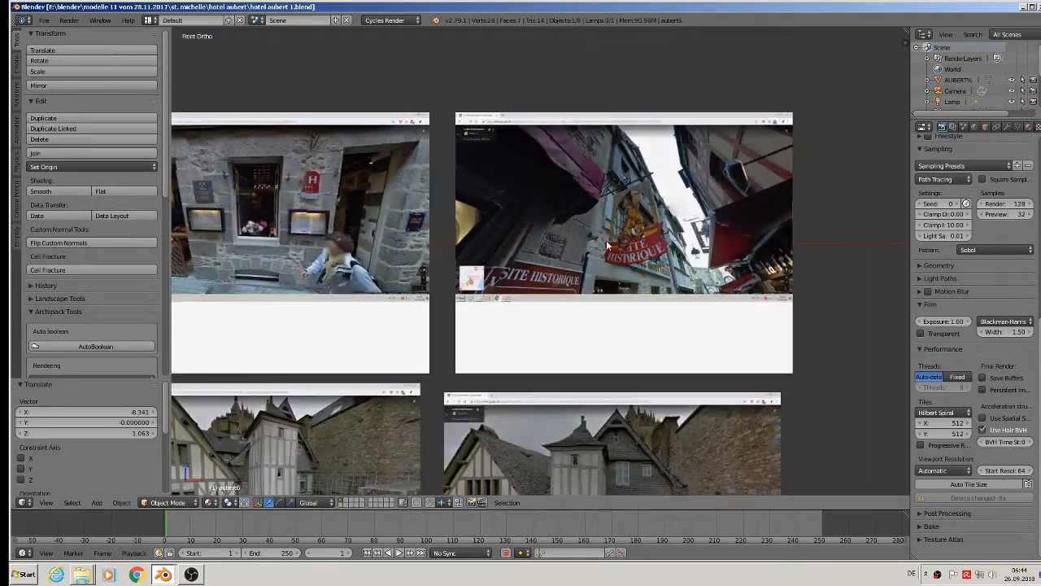
pyautogui.keyDown('shift'); pyautogui.moveTo(581, 327); pyautogui.dragTo(718, 135, button='middle'); pyautogui.keyUp('shift')
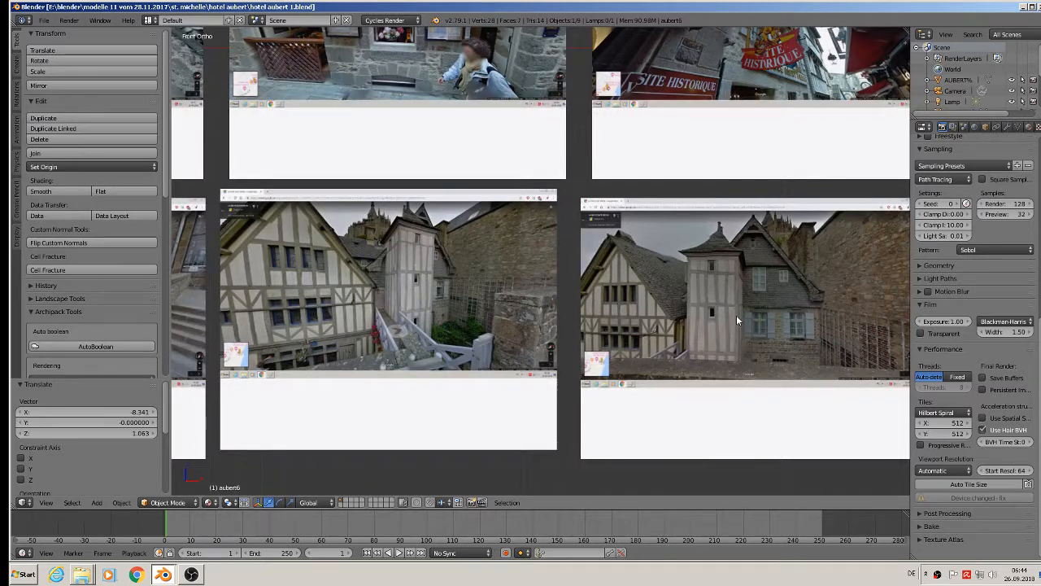
pyautogui.keyDown('shift'); pyautogui.moveTo(395, 292); pyautogui.dragTo(527, 275, button='middle'); pyautogui.keyUp('shift')
pyautogui.keyDown('shift'); pyautogui.moveTo(444, 359); pyautogui.dragTo(638, 302, button='middle'); pyautogui.keyUp('shift')
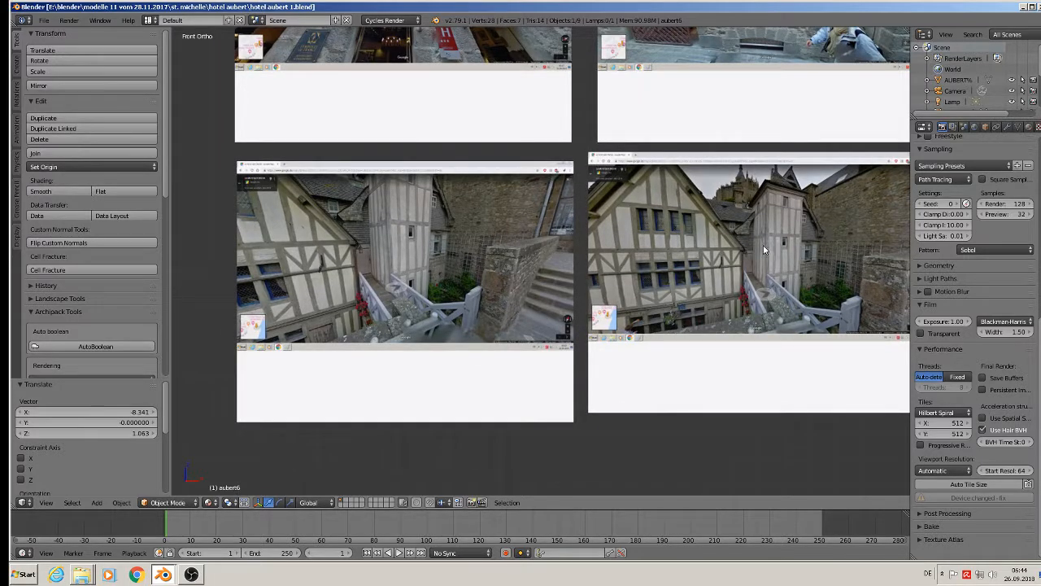
pyautogui.keyDown('shift'); pyautogui.moveTo(766, 249); pyautogui.dragTo(505, 304, button='middle'); pyautogui.keyUp('shift')
pyautogui.keyDown('shift'); pyautogui.moveTo(832, 317); pyautogui.dragTo(623, 314, button='middle'); pyautogui.keyUp('shift')
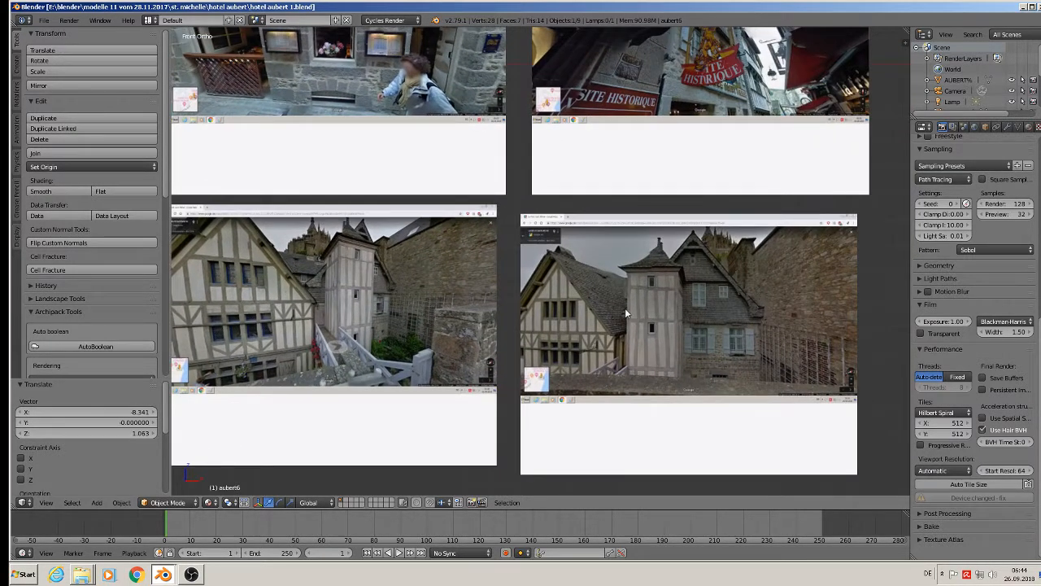
pyautogui.scroll(-5, 632, 305)
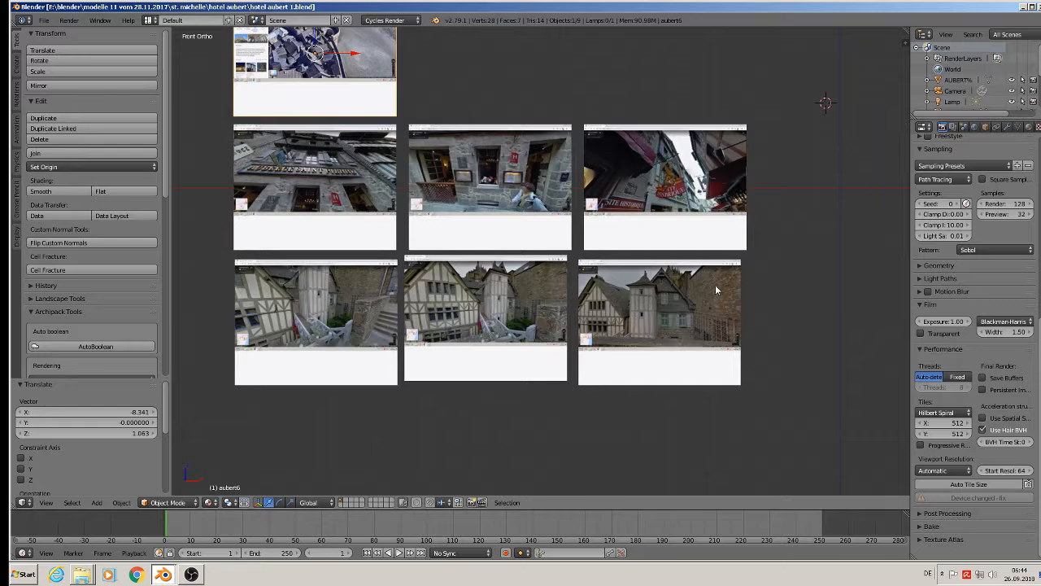
# Start the Screencast Keys display in the viewport.
pyautogui.press('n')
pyautogui.scroll(-7, 848, 450)
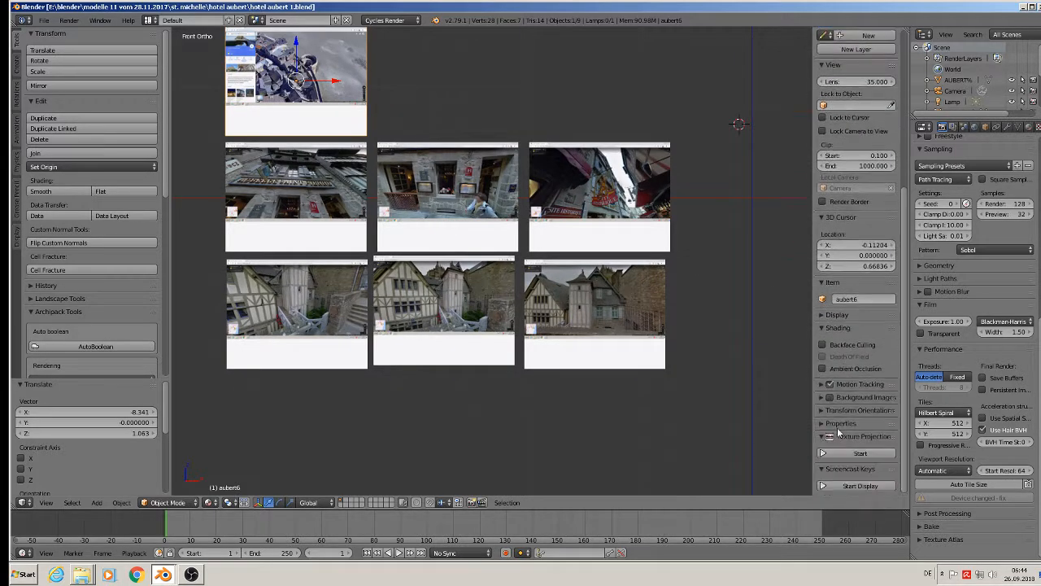
pyautogui.click(850, 486)
pyautogui.press('n')
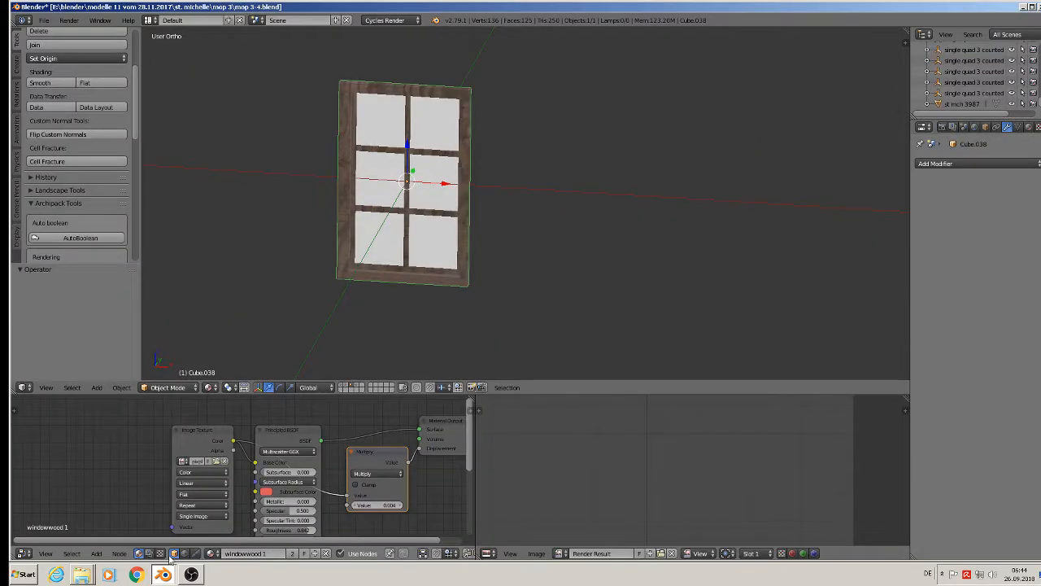
# Look over the finished shop house model in mop 3-4.blend outside the isolated window view.
pyautogui.click(342, 387)
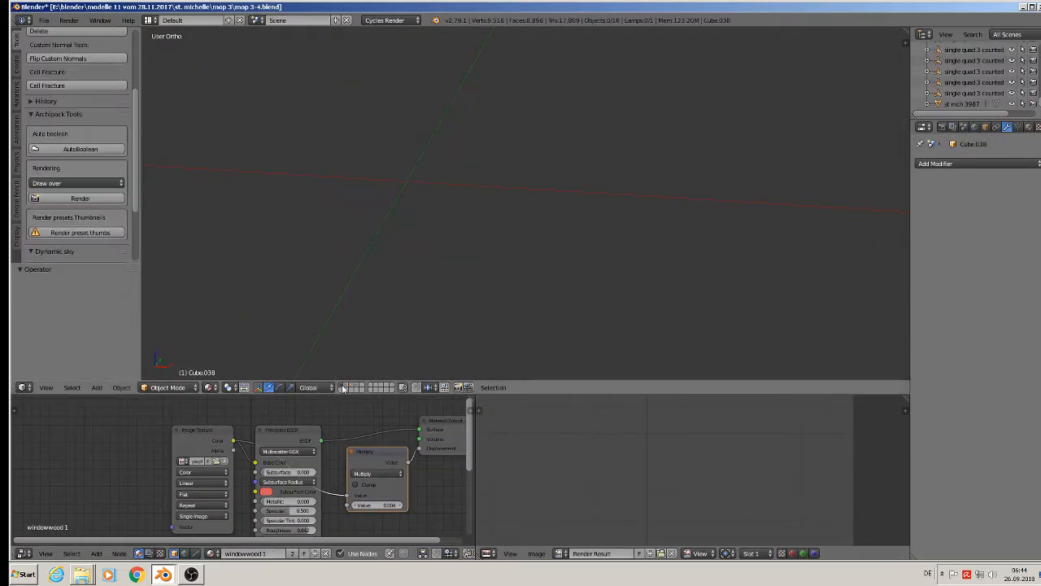
pyautogui.scroll(-6, 380, 325)
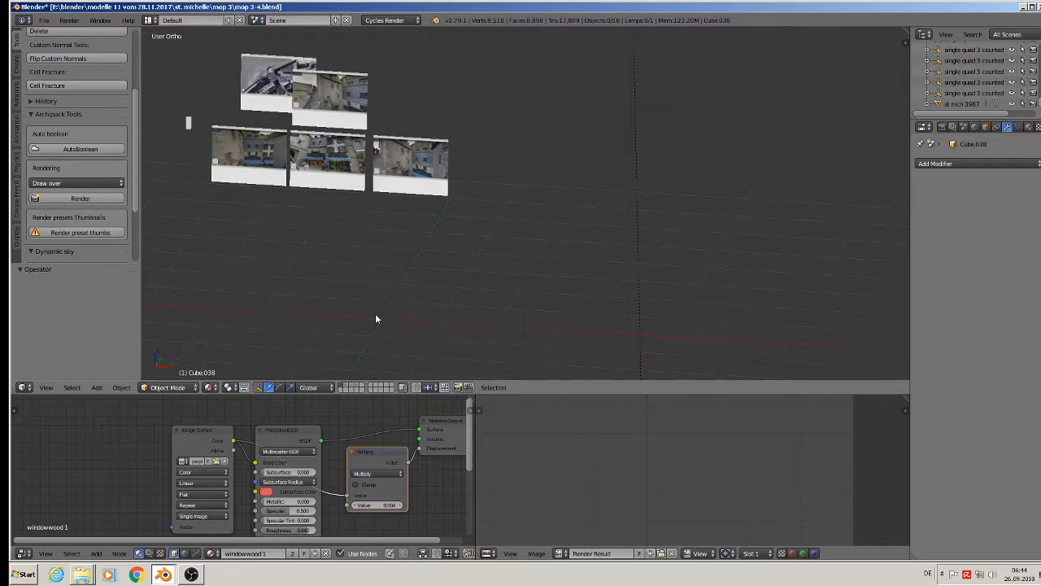
pyautogui.keyDown('shift'); pyautogui.moveTo(375, 318); pyautogui.dragTo(805, 324, button='middle'); pyautogui.keyUp('shift')
pyautogui.scroll(8, 556, 179)
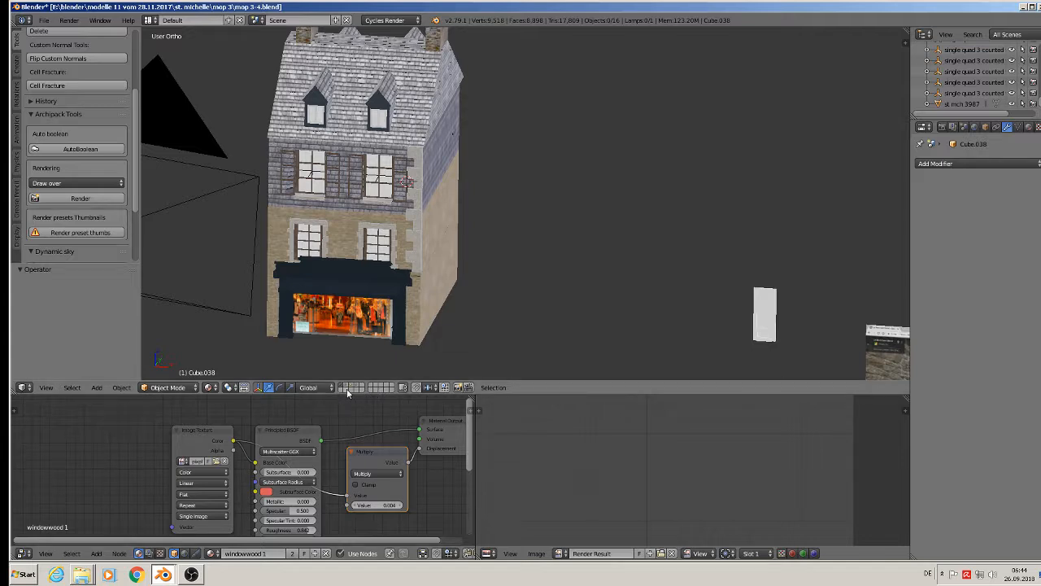
# Isolate the wooden six-pane window Cube.038 in mop 3-4.blend and copy it to the buffer.
pyautogui.press('KP_Divide')
pyautogui.scroll(-5, 396, 341)
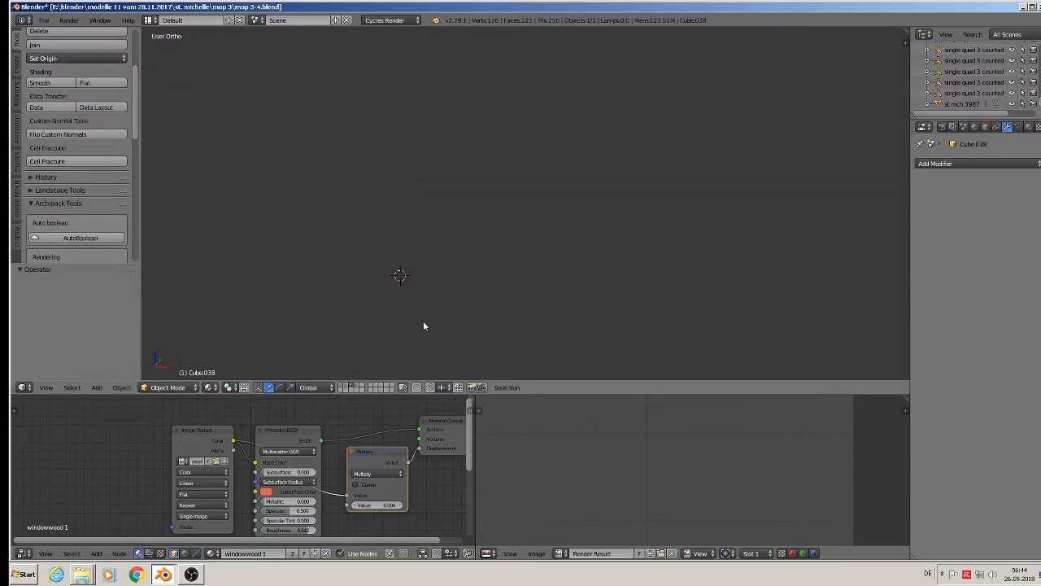
pyautogui.keyDown('shift'); pyautogui.moveTo(422, 295); pyautogui.dragTo(480, 258, button='middle'); pyautogui.keyUp('shift')
pyautogui.scroll(10, 480, 258)
pyautogui.keyDown('shift'); pyautogui.moveTo(830, 112); pyautogui.dragTo(840, 186, button='middle'); pyautogui.keyUp('shift')
pyautogui.press('KP_Decimal')
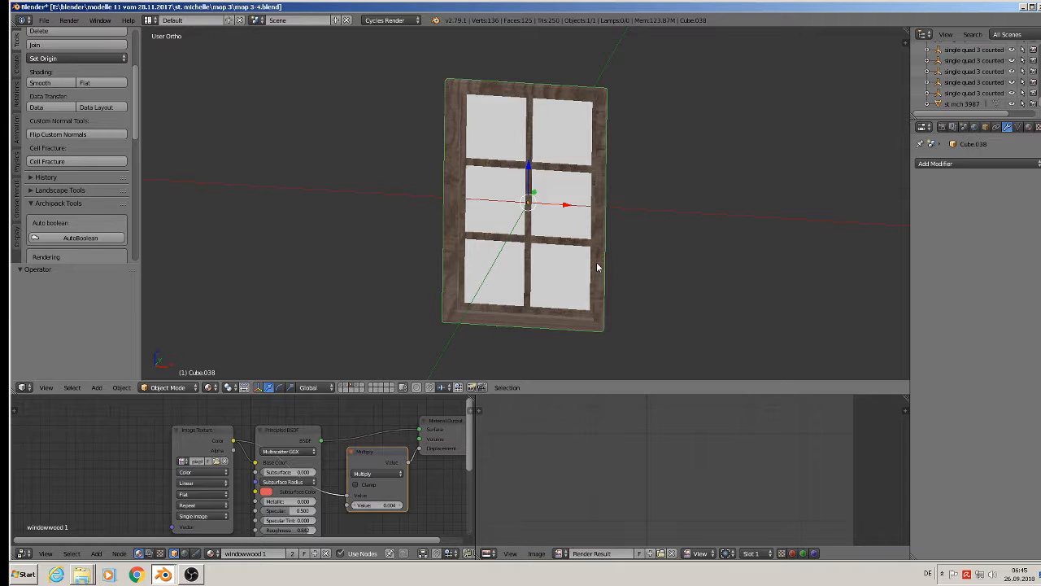
pyautogui.hotkey('ctrl', 'c')
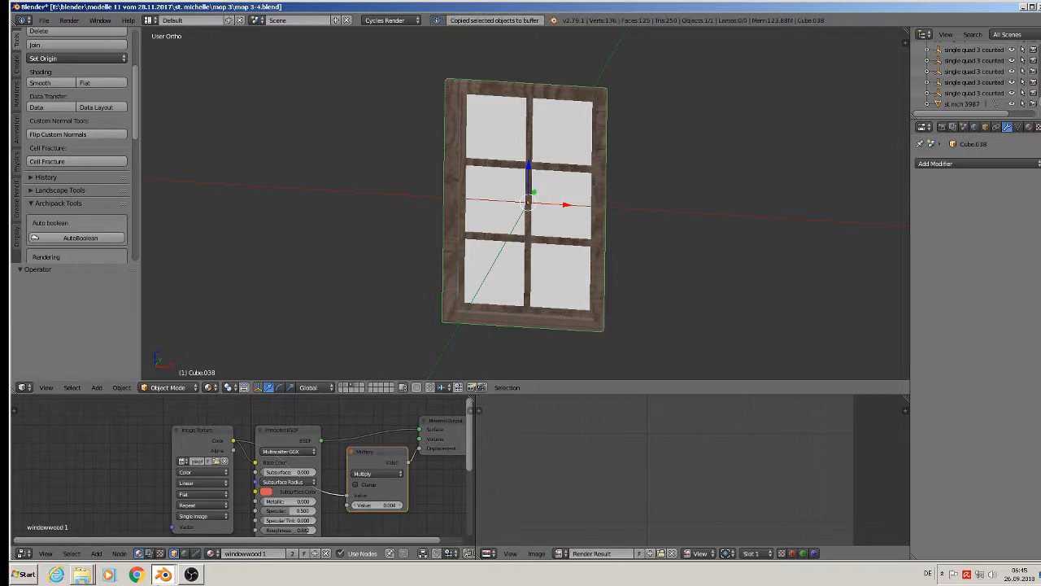
# Switch to hotel aubert 1.blend and paste the copied window object into the scene.
pyautogui.click(160, 580)
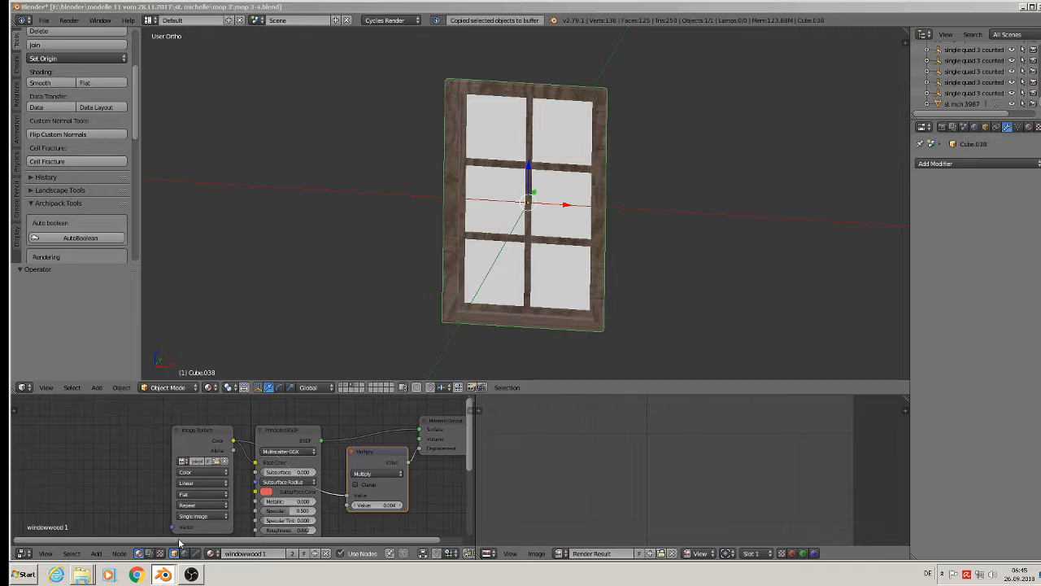
pyautogui.click(200, 526)
pyautogui.click(443, 397)
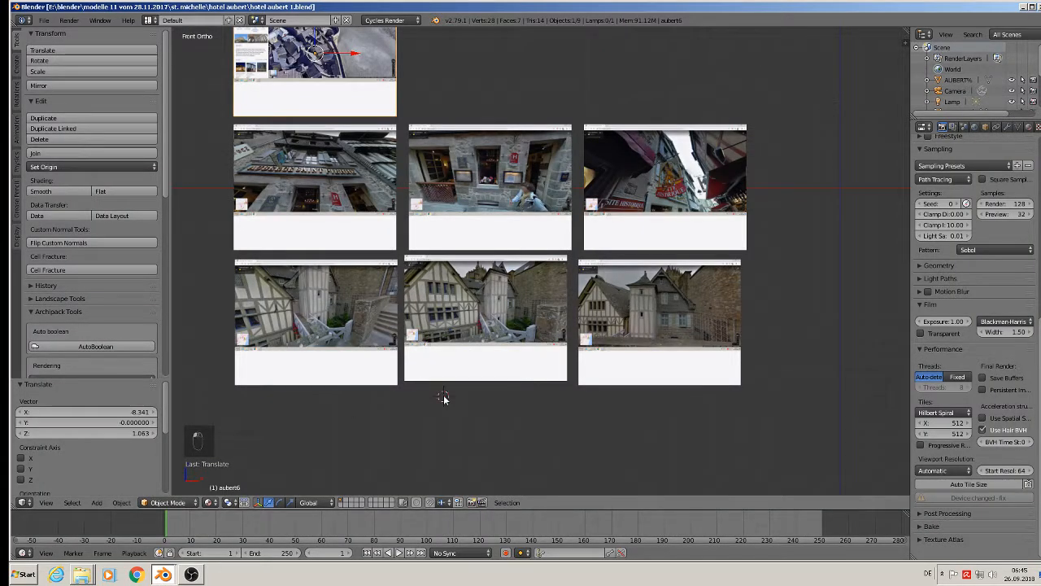
pyautogui.hotkey('ctrl', 'b')
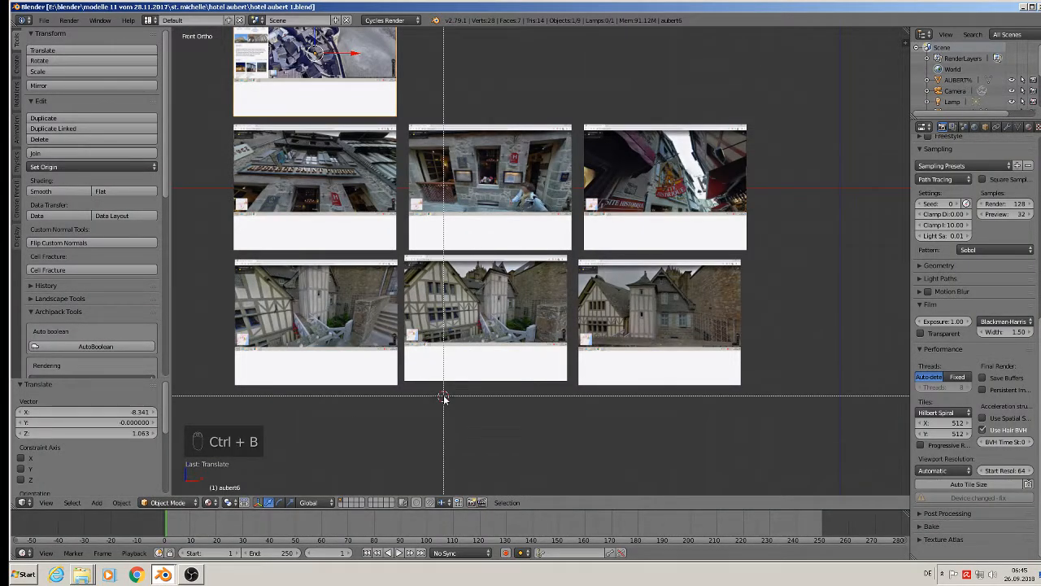
pyautogui.press('Escape')
pyautogui.hotkey('ctrl', 'v')
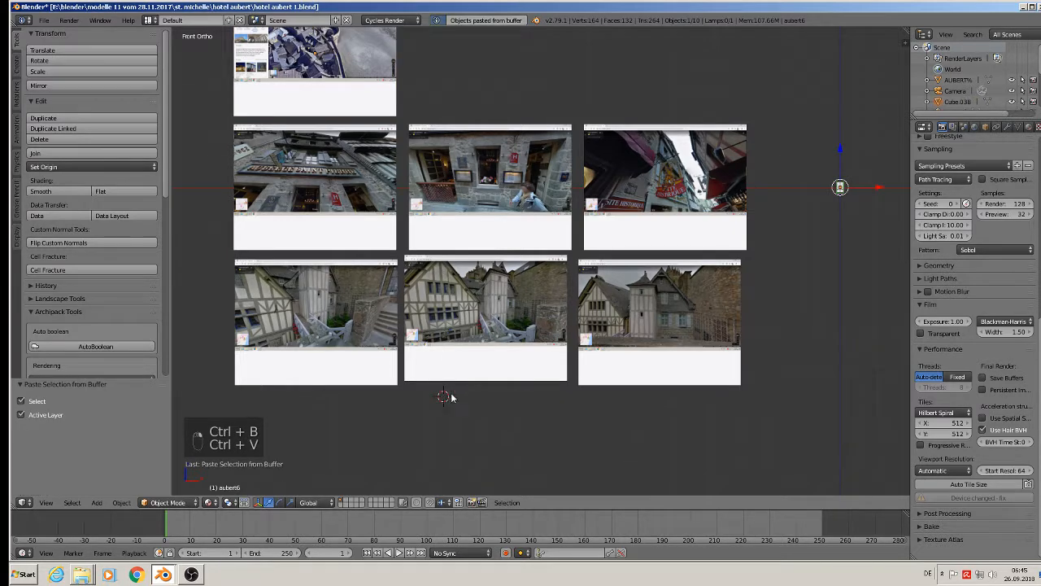
# Scale the pasted window up about 10.5 times and deselect everything.
pyautogui.scroll(-3, 757, 321)
pyautogui.scroll(3, 781, 301)
pyautogui.press('s')
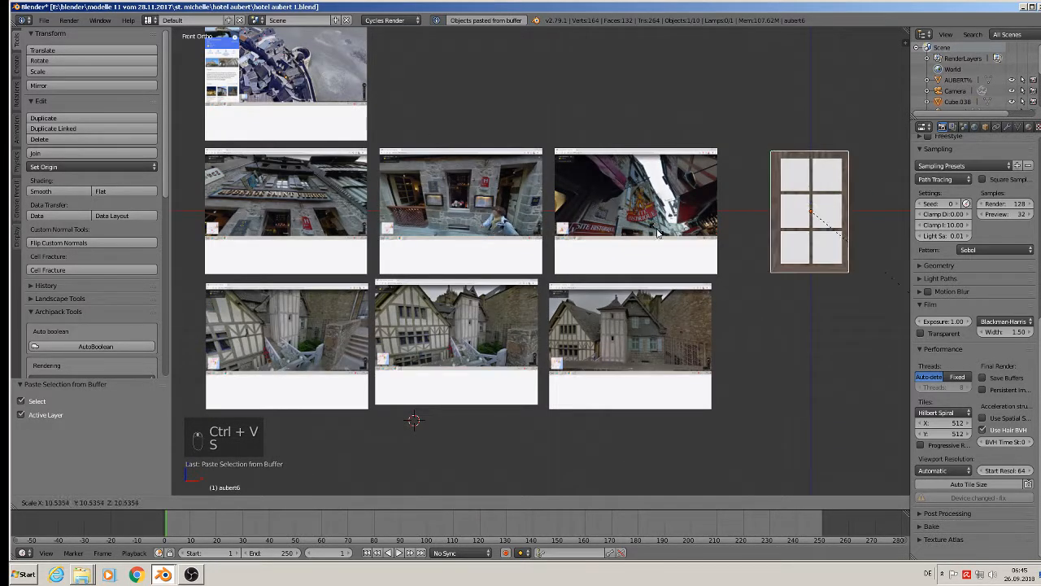
pyautogui.click(480, 186)
pyautogui.press('a')
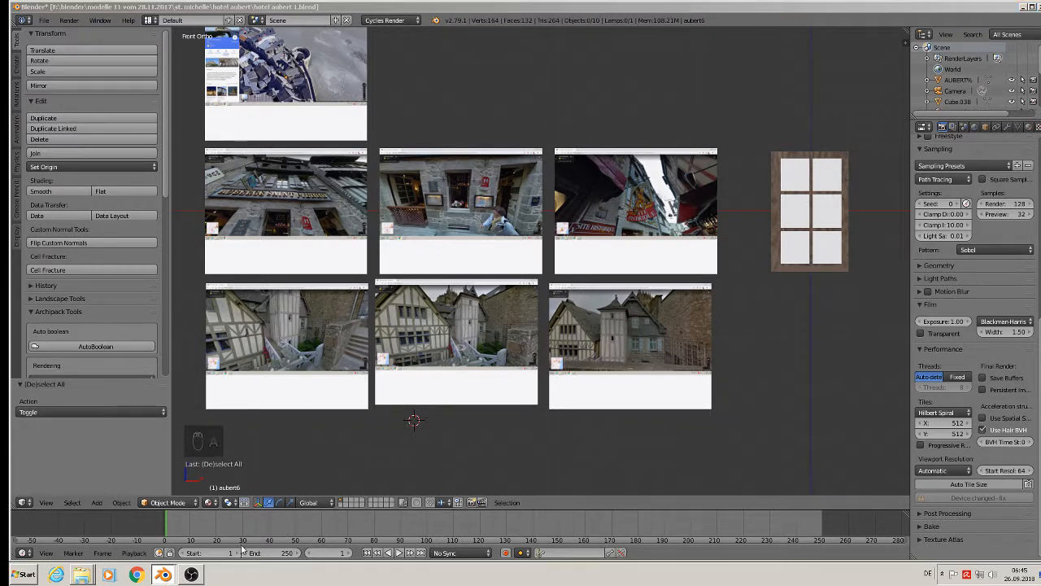
# Close the mop 3-4.blend Blender window and return to the hotel aubert 1.blend scene.
pyautogui.click(165, 575)
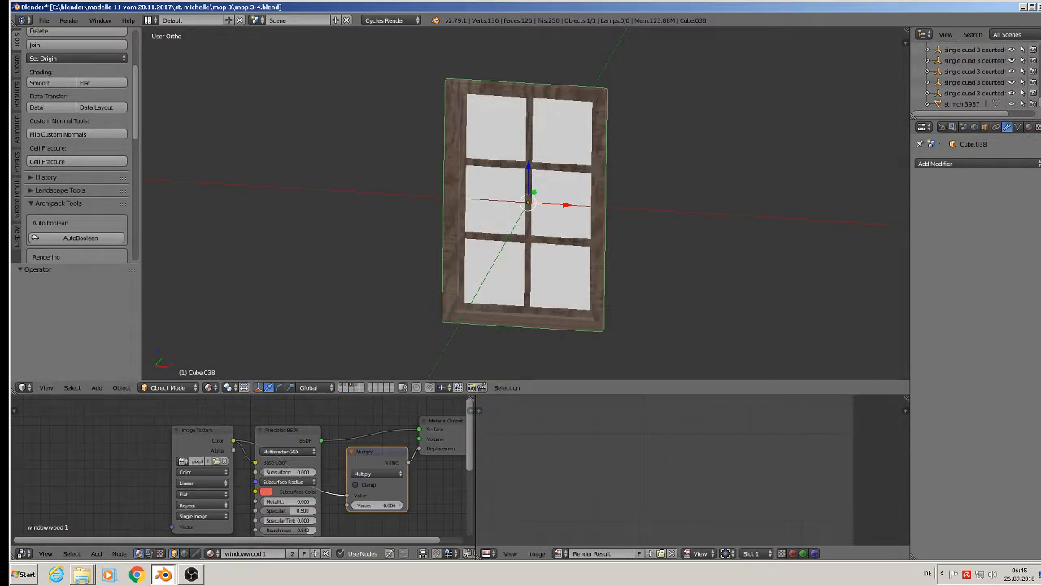
pyautogui.hotkey('alt', 'F4')
pyautogui.click(521, 320)
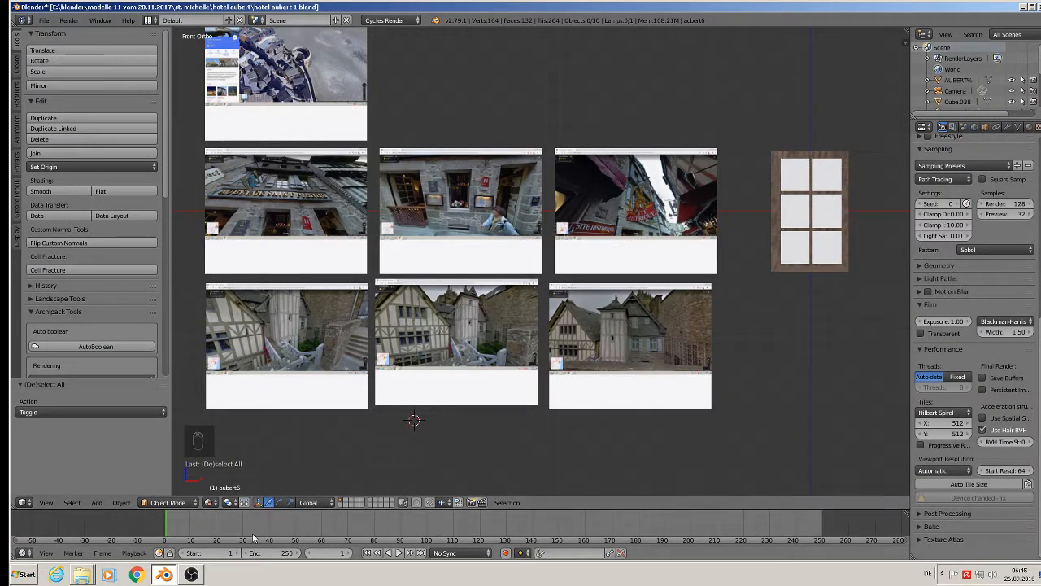
pyautogui.click(187, 576)
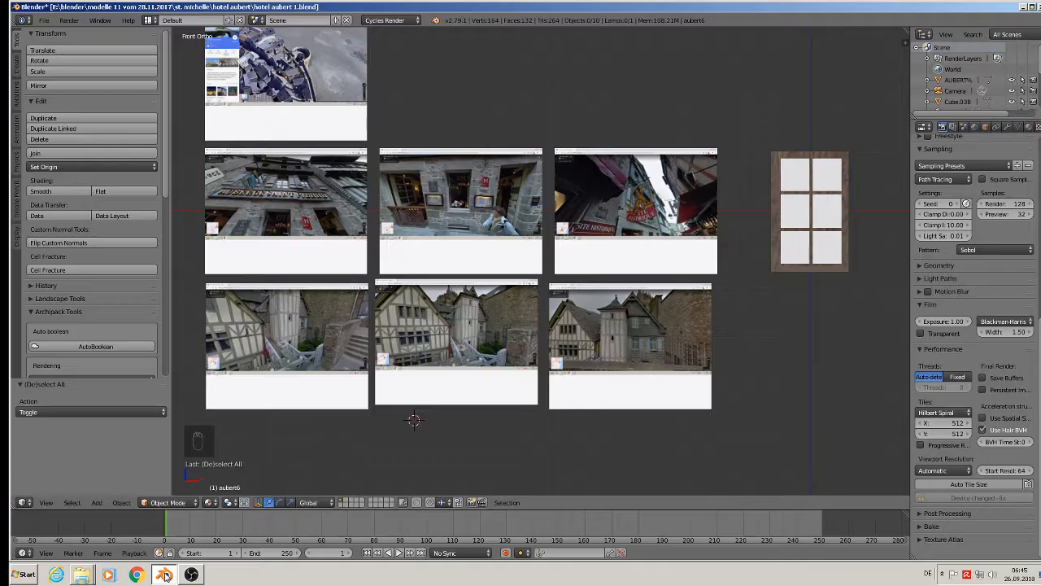
pyautogui.click(163, 574)
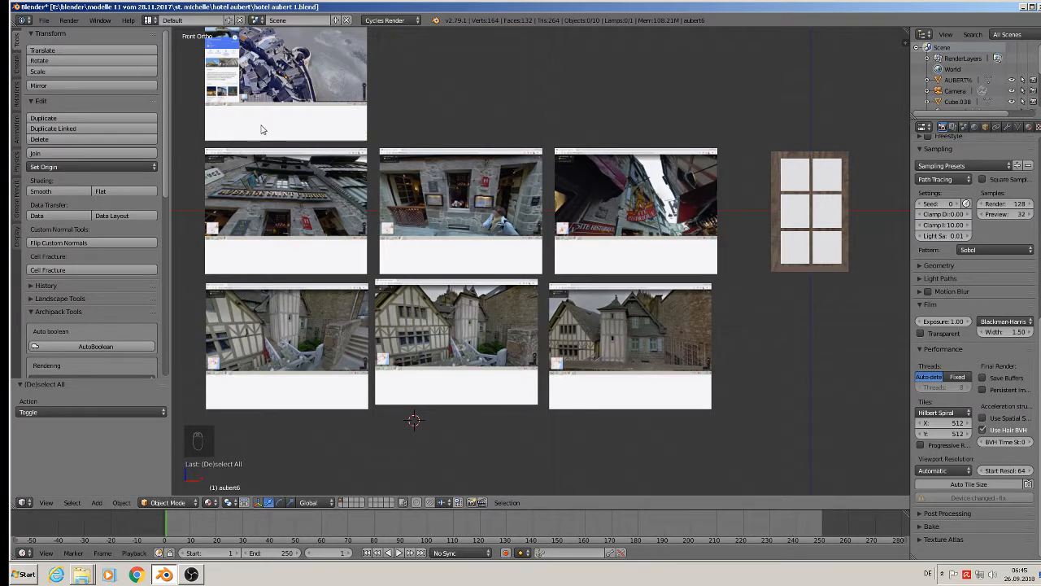
# Examine the Auberge Saint Pierre facade photo and the photo of the rear buildings with the half-timbered tower.
pyautogui.keyDown('shift'); pyautogui.moveTo(314, 185); pyautogui.dragTo(676, 178, button='middle'); pyautogui.keyUp('shift')
pyautogui.scroll(3, 676, 178)
pyautogui.scroll(4, 676, 178)
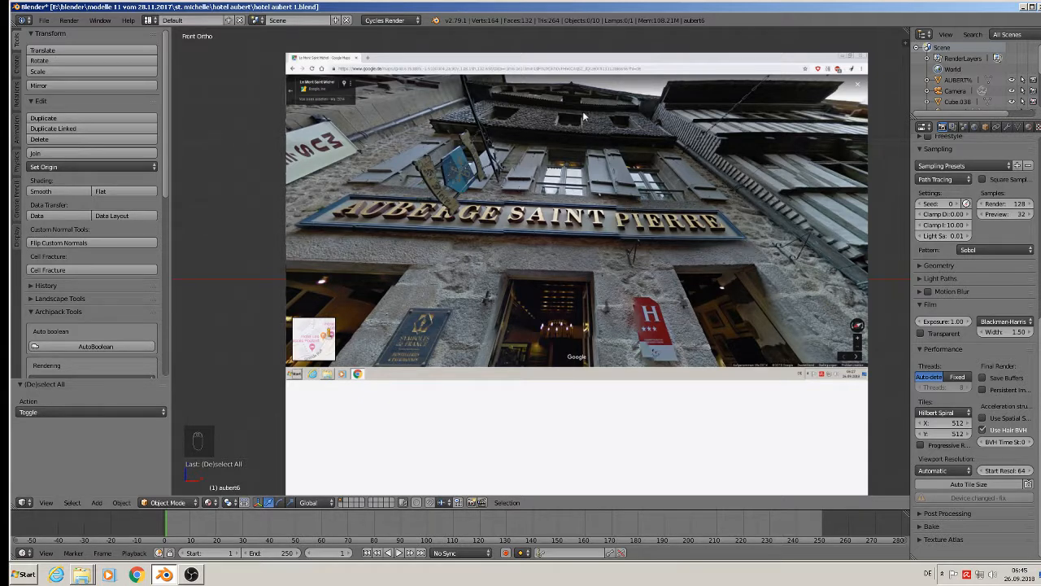
pyautogui.scroll(-7, 567, 293)
pyautogui.keyDown('shift'); pyautogui.moveTo(550, 342); pyautogui.dragTo(634, 198, button='middle'); pyautogui.keyUp('shift')
pyautogui.keyDown('shift'); pyautogui.moveTo(672, 292); pyautogui.dragTo(358, 298, button='middle'); pyautogui.keyUp('shift')
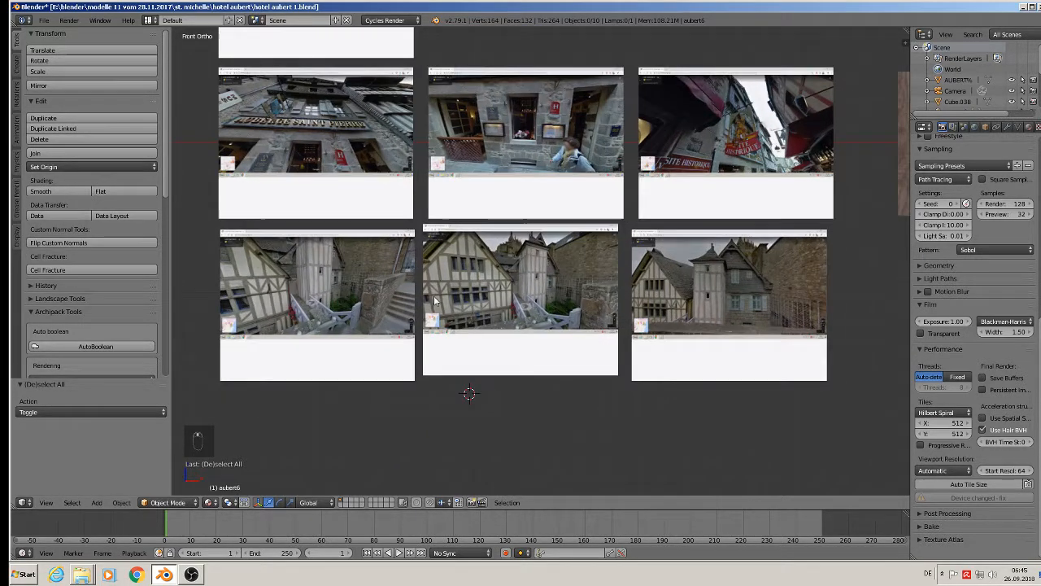
pyautogui.scroll(1, 439, 298)
pyautogui.scroll(4, 455, 288)
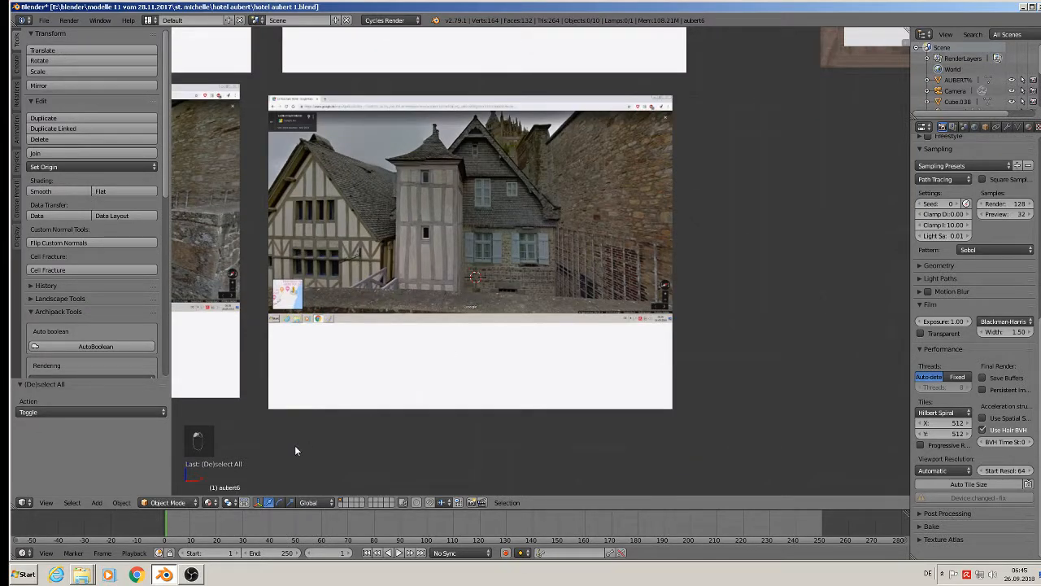
# Add a cube mesh in front of the tower house reference photo and scale it down to about 0.233.
pyautogui.click(95, 502)
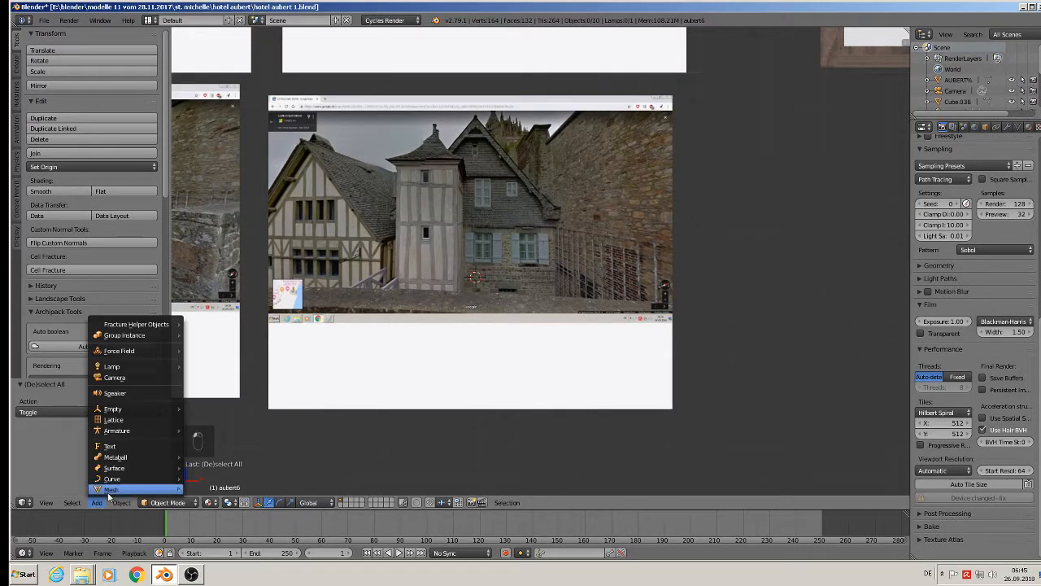
pyautogui.moveTo(122, 489)
pyautogui.click(227, 249)
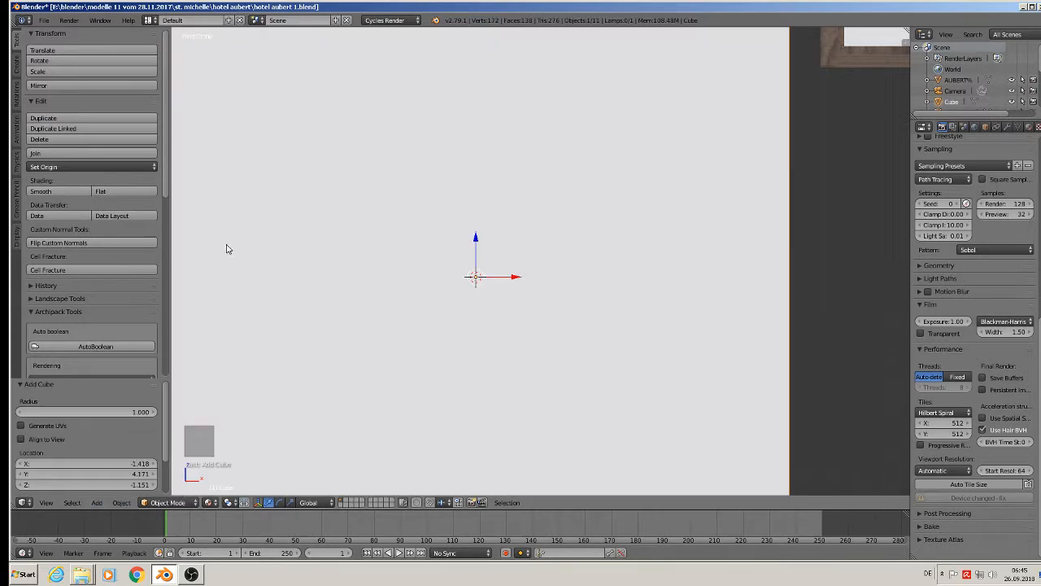
pyautogui.press('s')
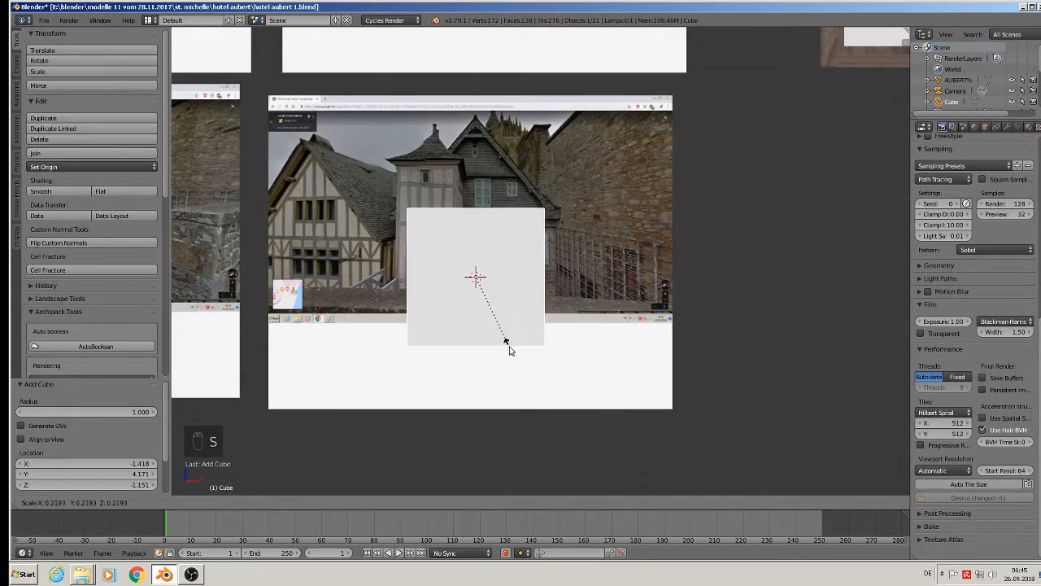
pyautogui.click(523, 349)
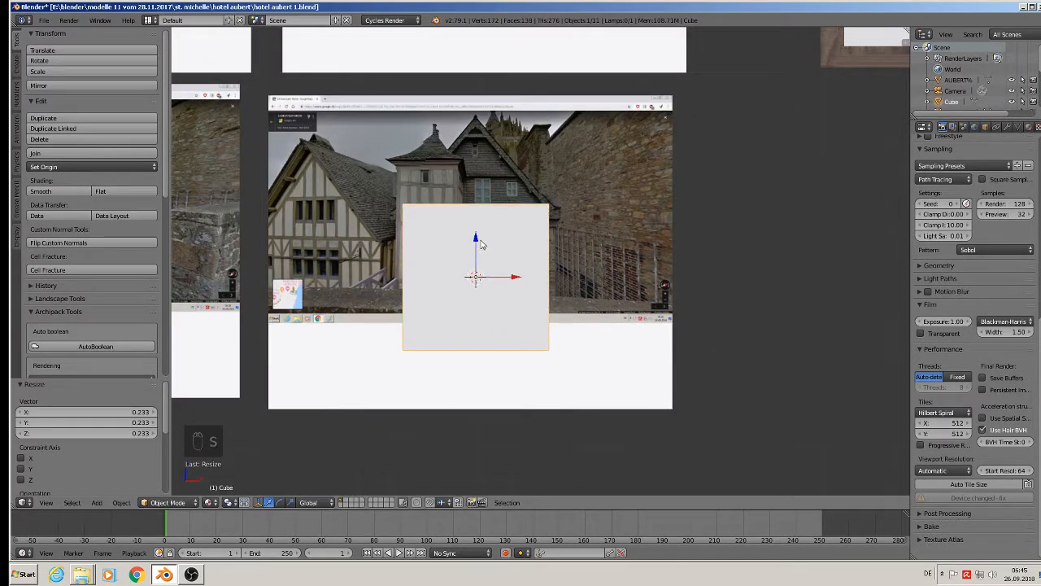
# Move the cube away from the tower house photo into the empty space beside the Auberge Saint Pierre facade photo.
pyautogui.press('g')
pyautogui.press('z')
pyautogui.click(481, 292)
pyautogui.scroll(-4, 485, 295)
pyautogui.scroll(-3, 486, 295)
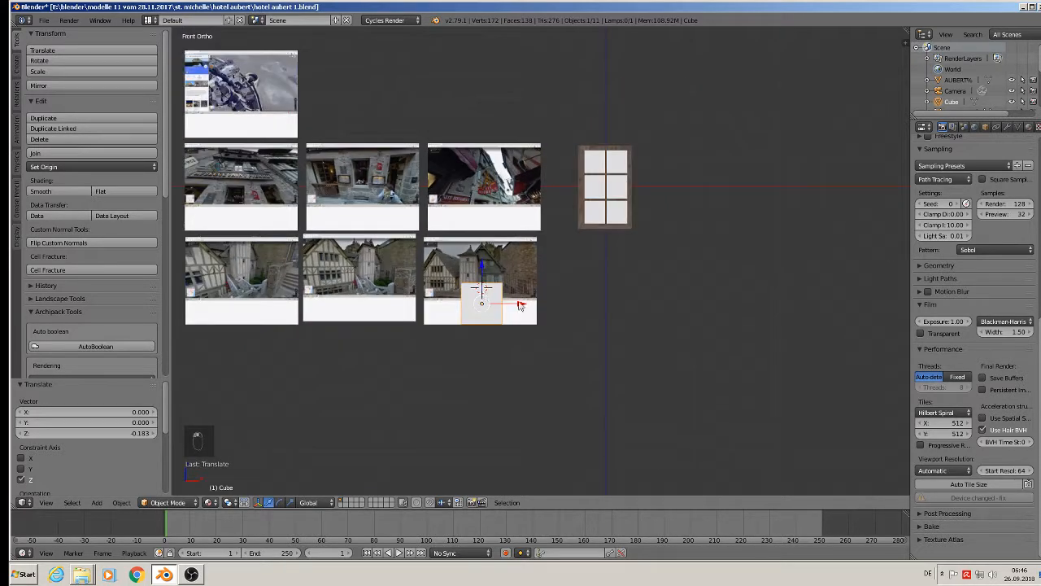
pyautogui.keyDown('shift'); pyautogui.moveTo(518, 302); pyautogui.dragTo(700, 332, button='middle'); pyautogui.keyUp('shift')
pyautogui.moveTo(706, 340); pyautogui.dragTo(338, 195)
pyautogui.scroll(4, 339, 196)
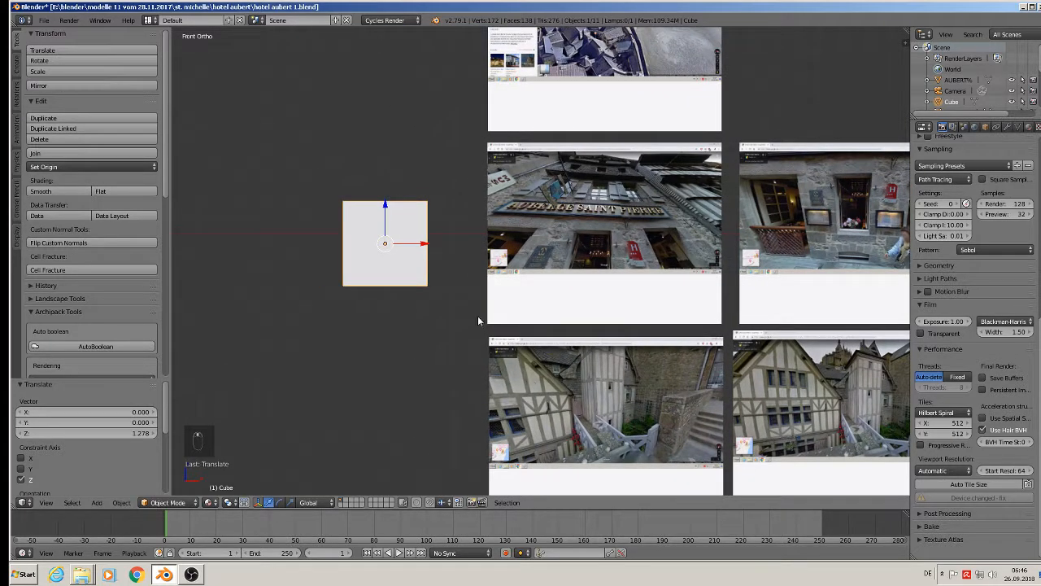
# Stretch the cube vertically along Z by a factor of about 1.502.
pyautogui.press('s')
pyautogui.press('z')
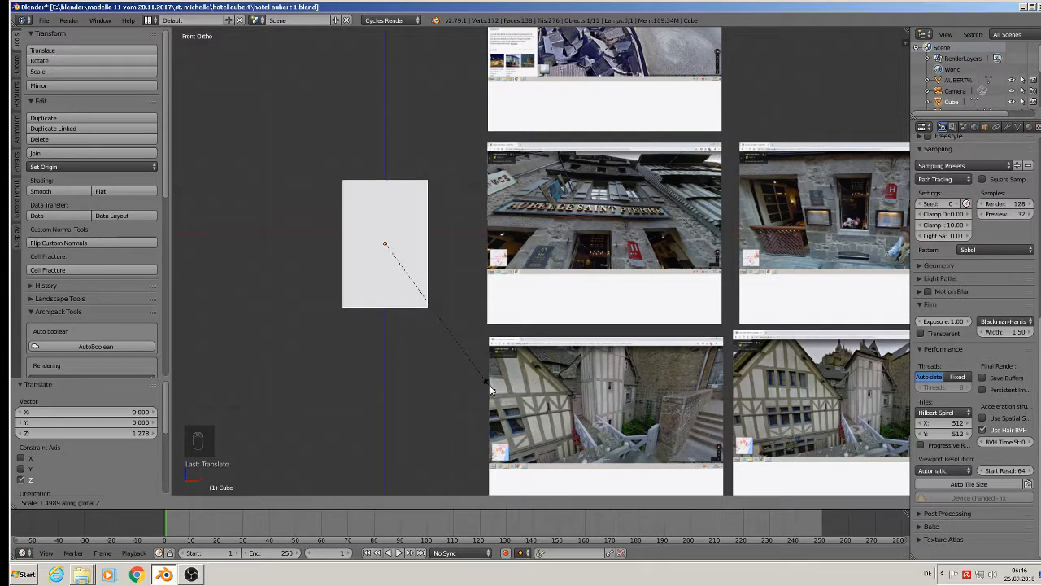
pyautogui.click(490, 390)
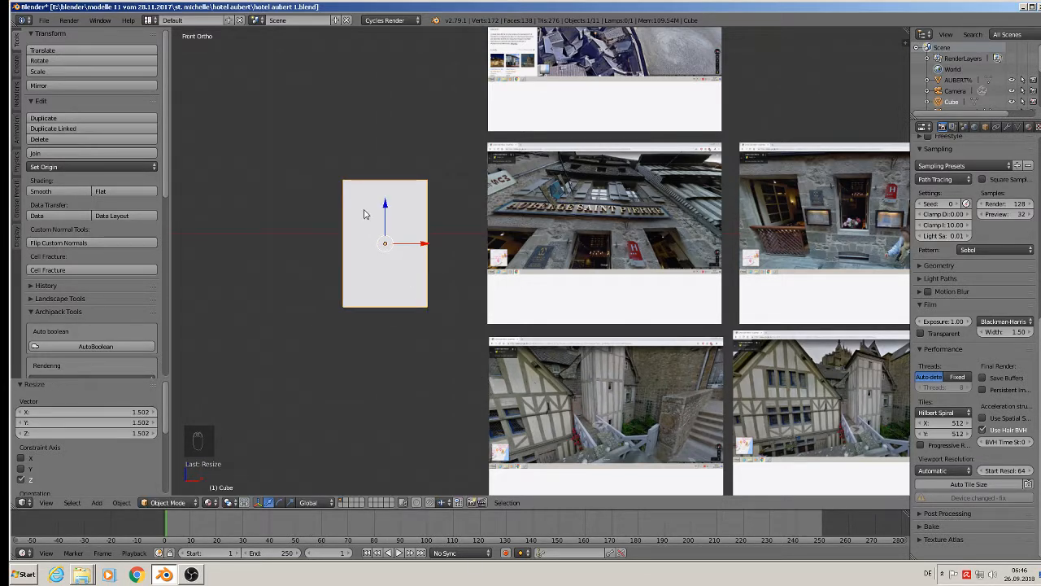
# Add two evenly spaced horizontal loop cuts to divide the block into three storeys.
pyautogui.press('Tab')
pyautogui.moveTo(363, 210); pyautogui.dragTo(403, 231, button='middle')
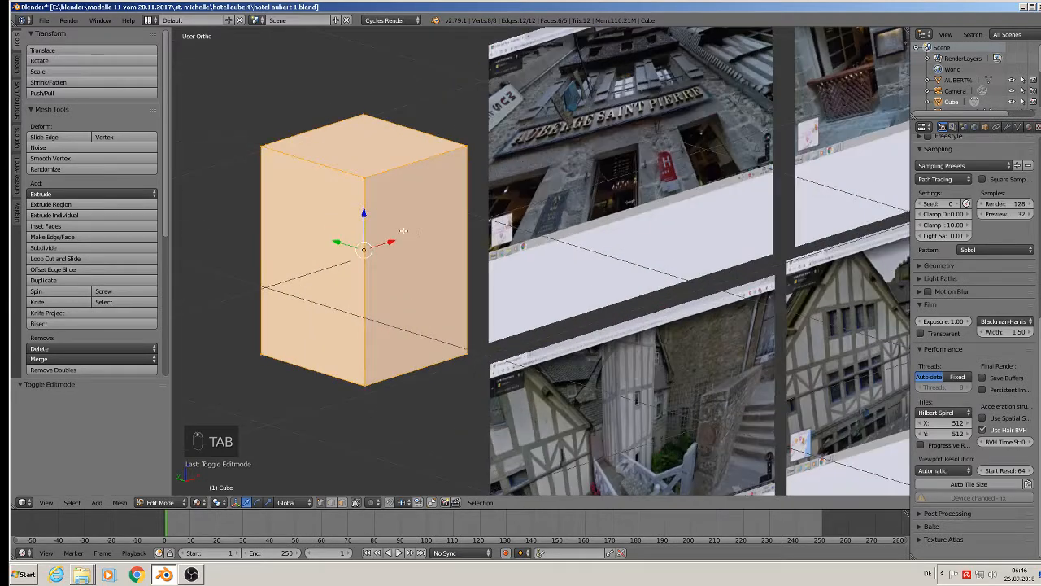
pyautogui.hotkey('ctrl', 'r')
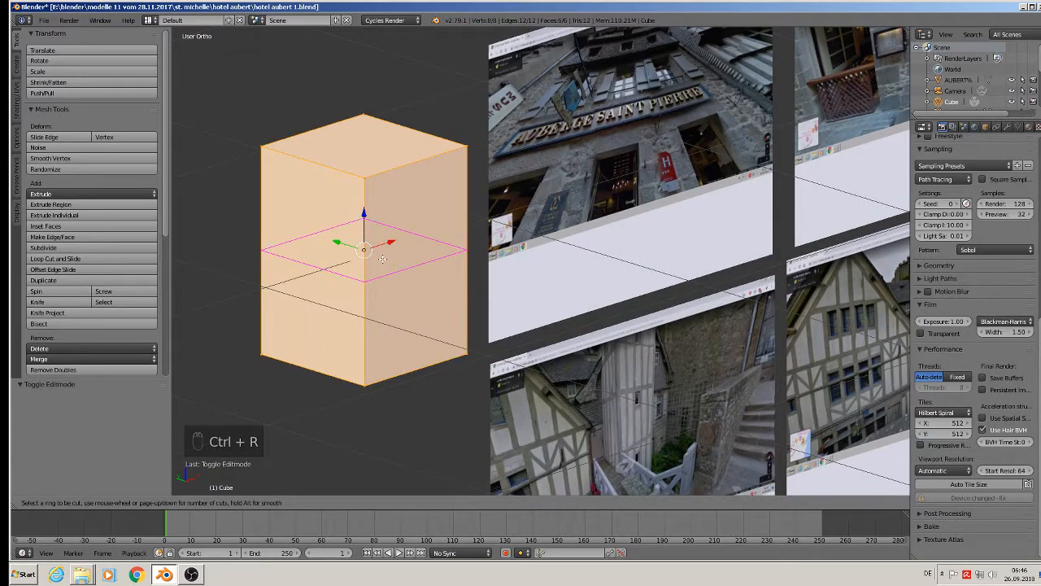
pyautogui.scroll(1, 382, 259)
pyautogui.doubleClick(382, 259)
pyautogui.moveTo(443, 304); pyautogui.dragTo(383, 288, button='middle')
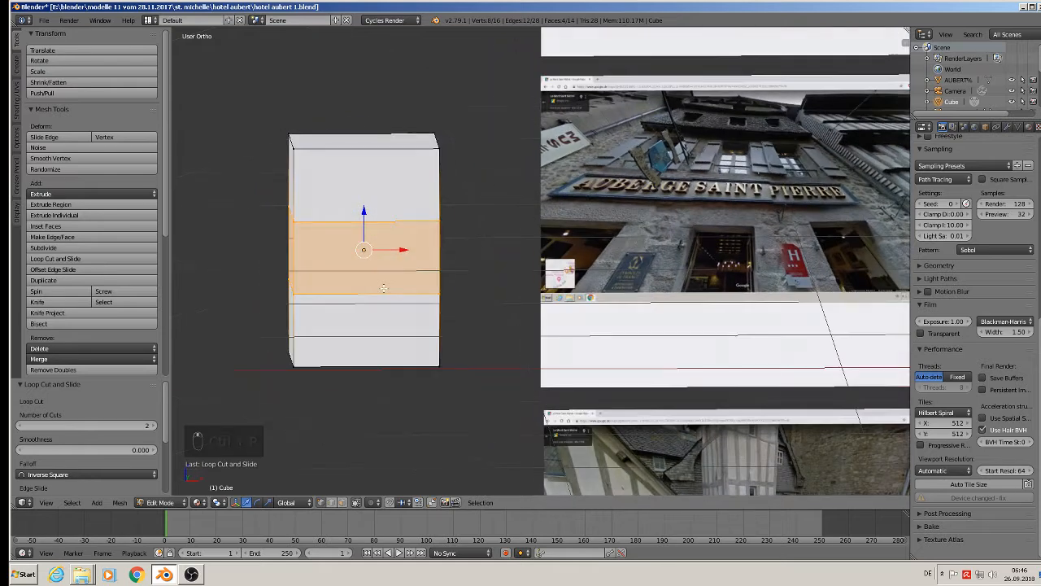
# Deselect the mesh and create a first default material for the block.
pyautogui.click(1028, 127)
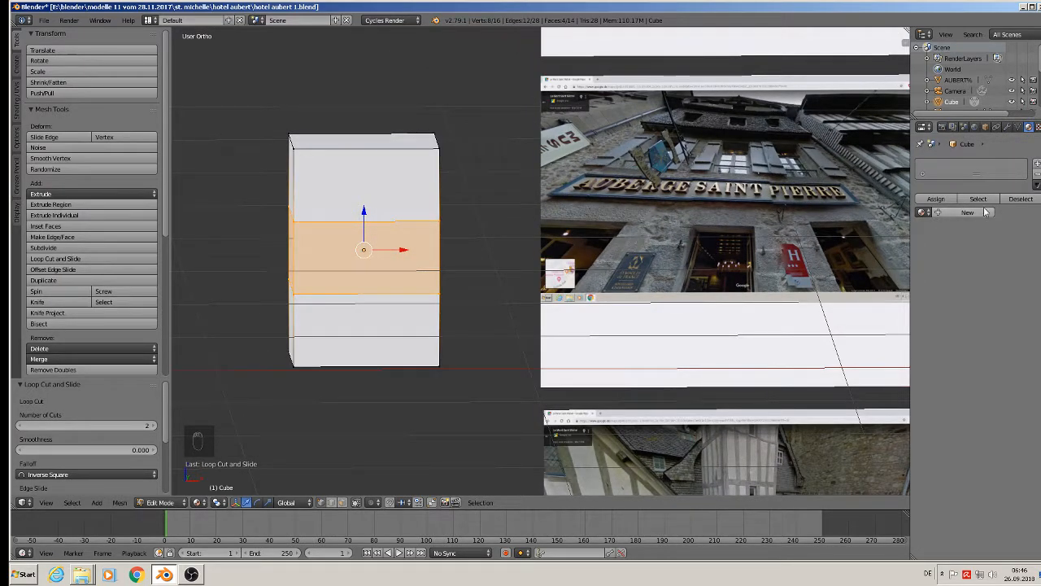
pyautogui.press('a')
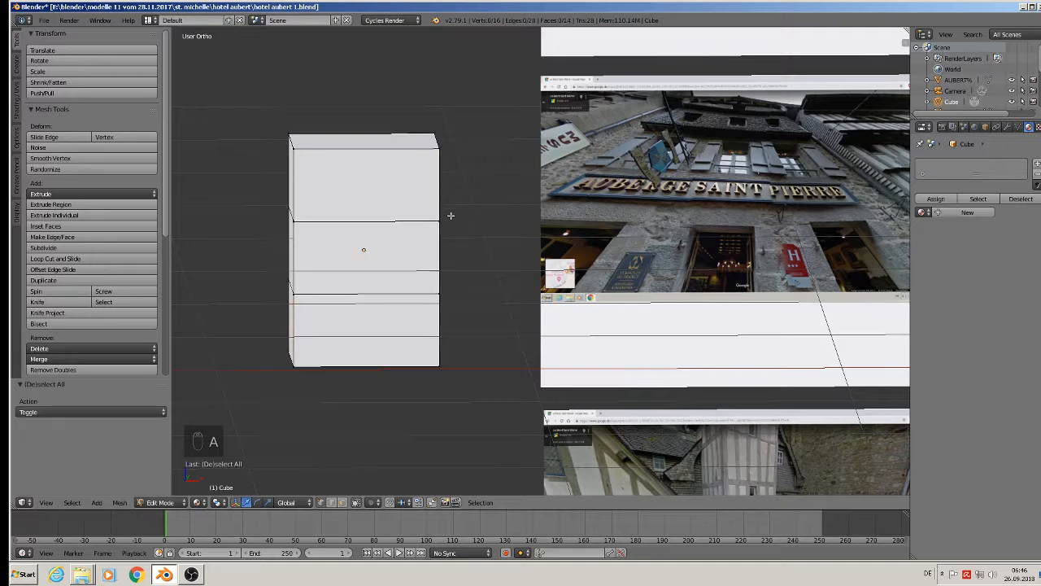
pyautogui.press('Tab')
pyautogui.press('Tab')
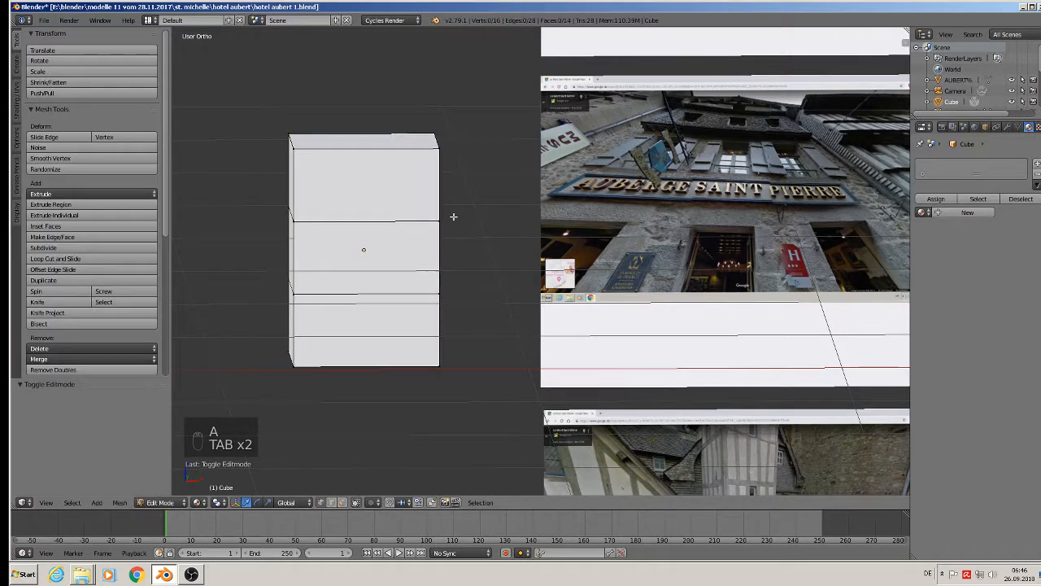
pyautogui.click(968, 212)
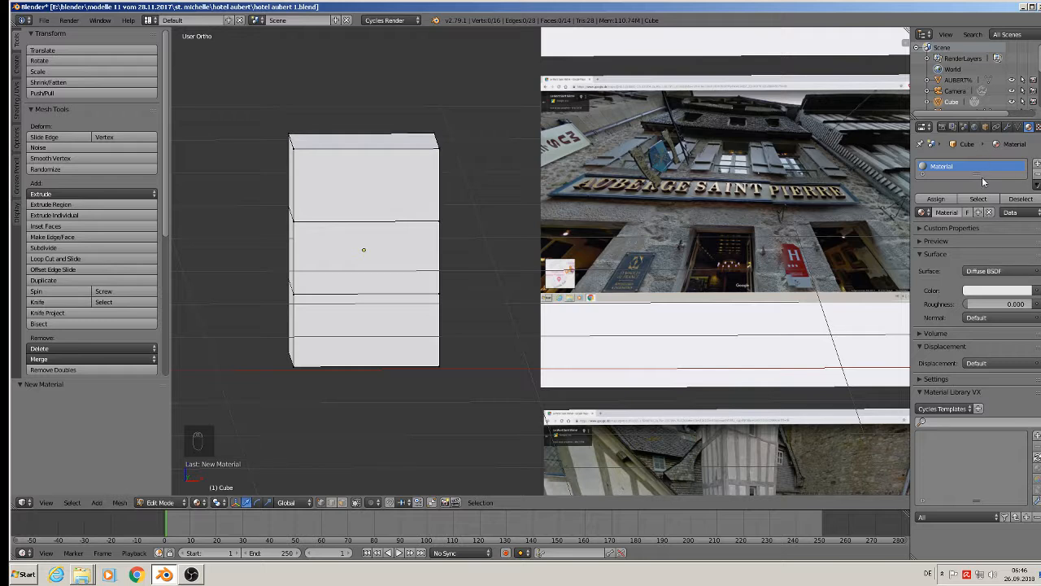
# Add a second material slot with a new material and set its diffuse color to red (R 0.800, G 0.008, B 0.037).
pyautogui.moveTo(976, 174); pyautogui.dragTo(1021, 218)
pyautogui.click(1029, 164)
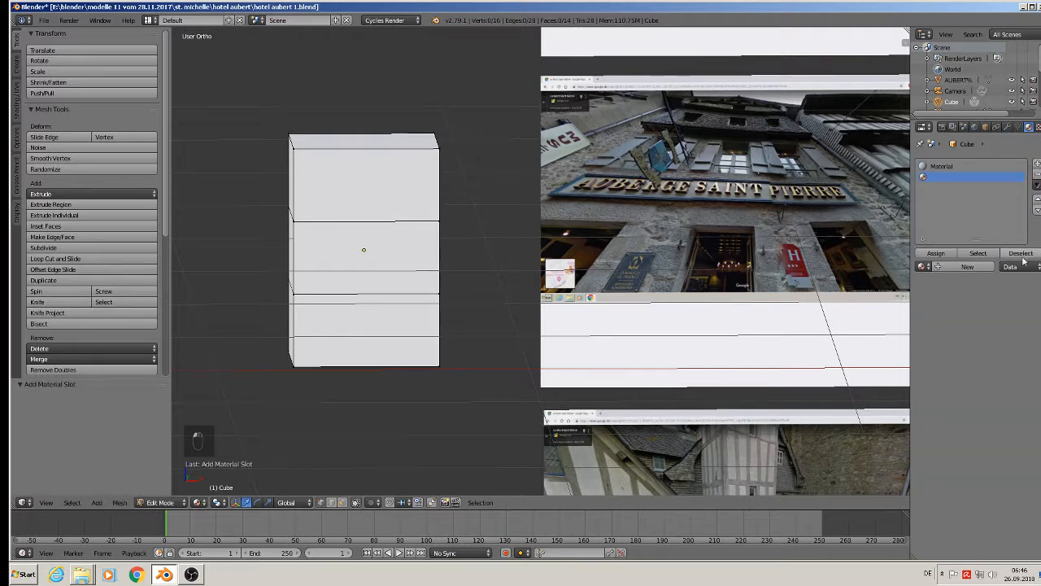
pyautogui.click(958, 268)
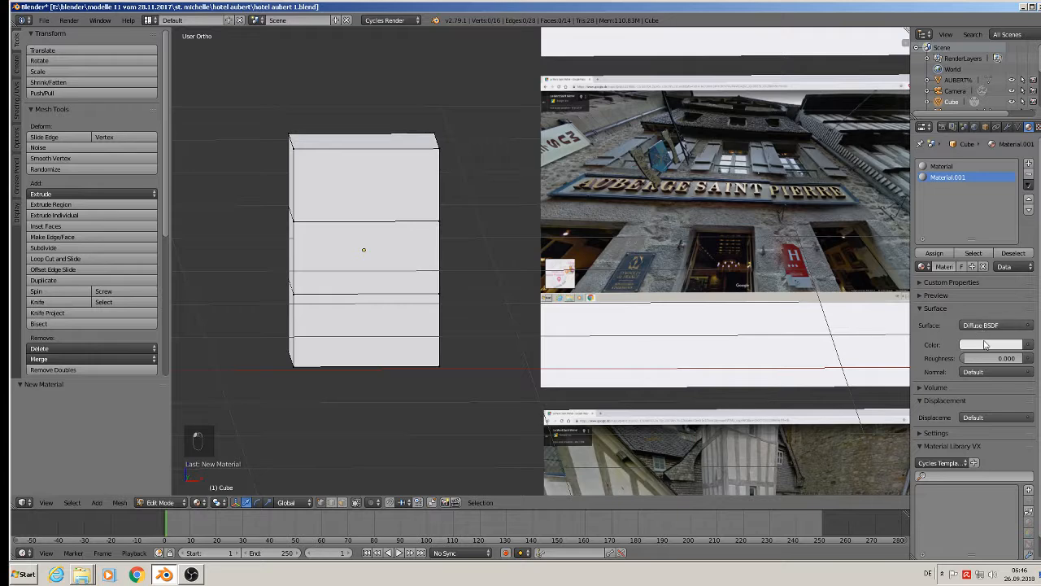
pyautogui.click(984, 345)
pyautogui.click(971, 264)
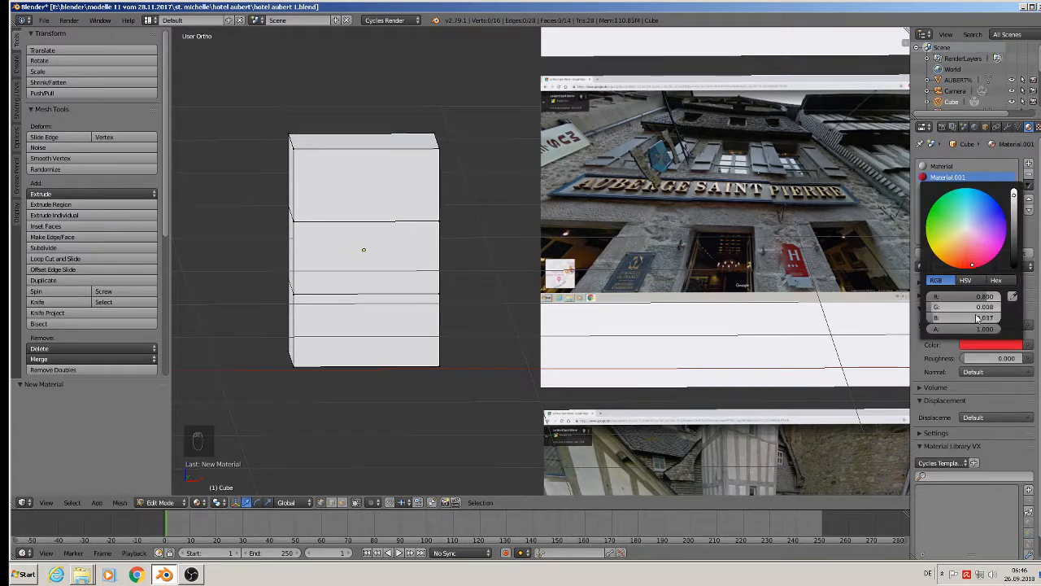
# Assign the red material to the loop of faces around the block's middle storey.
pyautogui.press('Tab')
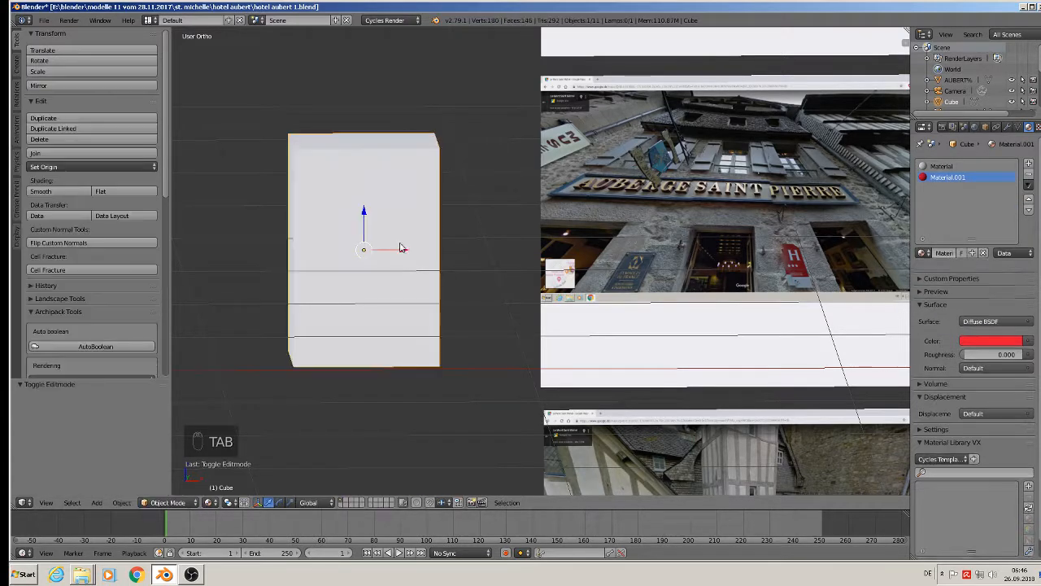
pyautogui.press('Tab')
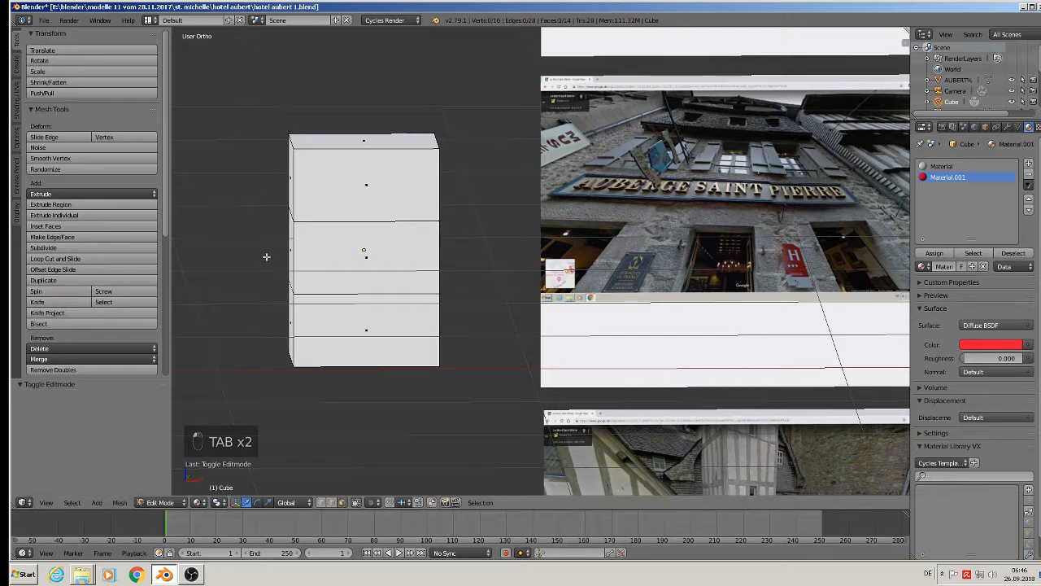
pyautogui.keyDown('alt'); pyautogui.rightClick(293, 261); pyautogui.keyUp('alt')
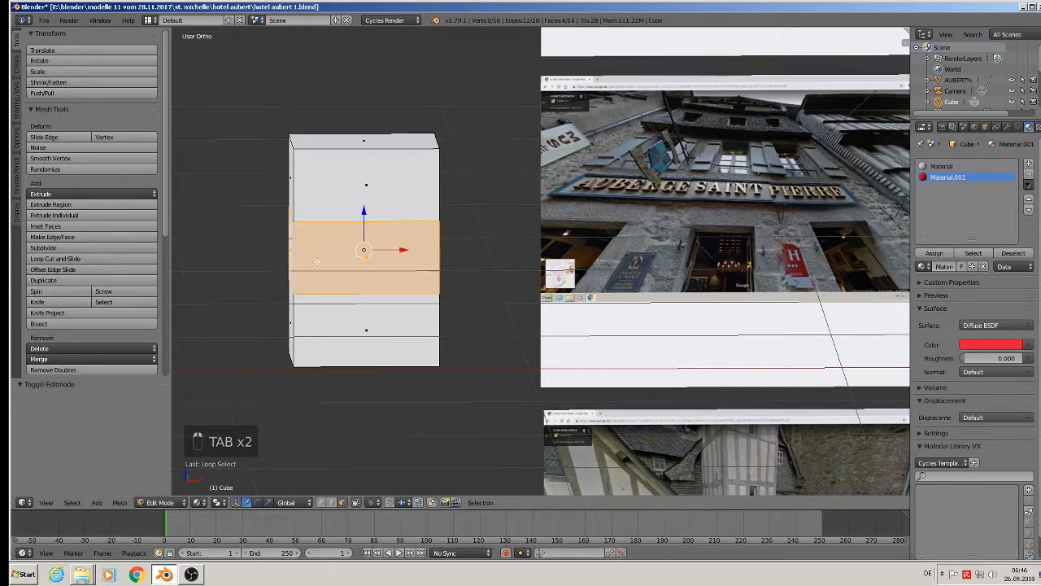
pyautogui.click(933, 253)
pyautogui.press('a')
pyautogui.press('Tab')
pyautogui.moveTo(414, 236); pyautogui.dragTo(388, 235, button='middle')
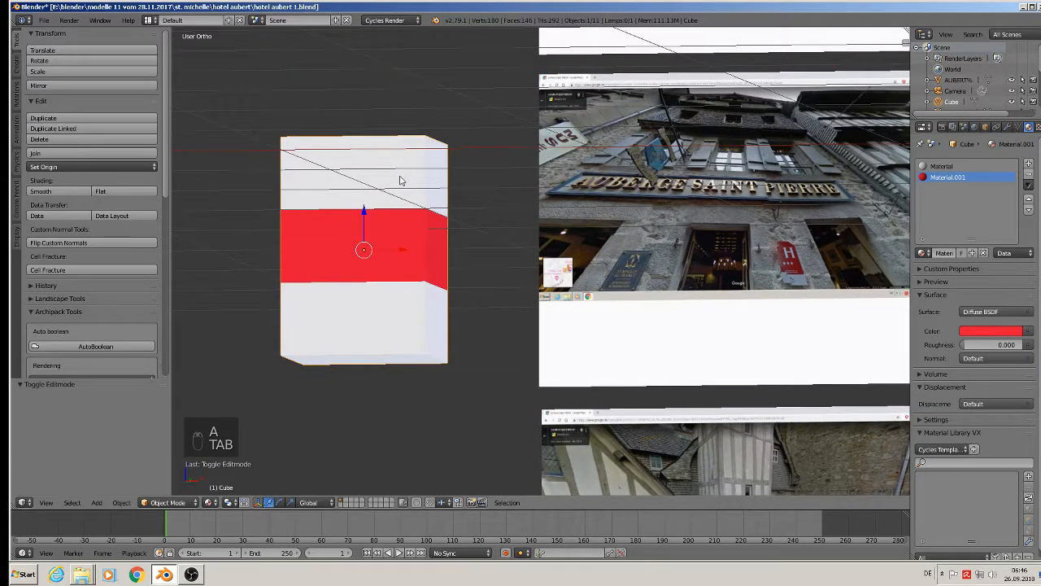
# Check the ground-floor entrance photo and move the block about 1.711 along X, up beside that photo.
pyautogui.press('KP_1')
pyautogui.scroll(-4, 419, 235)
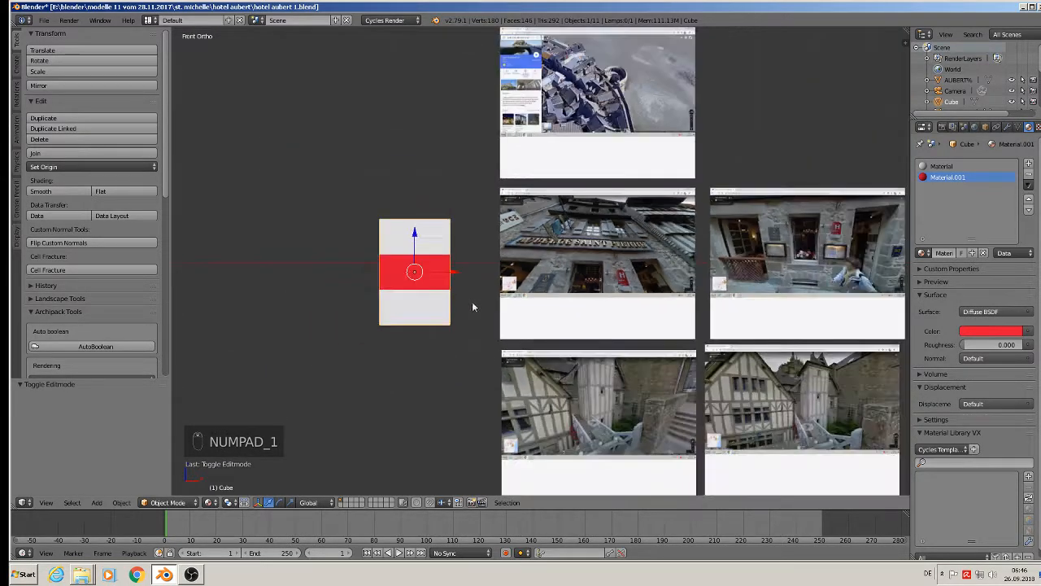
pyautogui.keyDown('shift'); pyautogui.moveTo(524, 337); pyautogui.dragTo(521, 336, button='middle'); pyautogui.keyUp('shift')
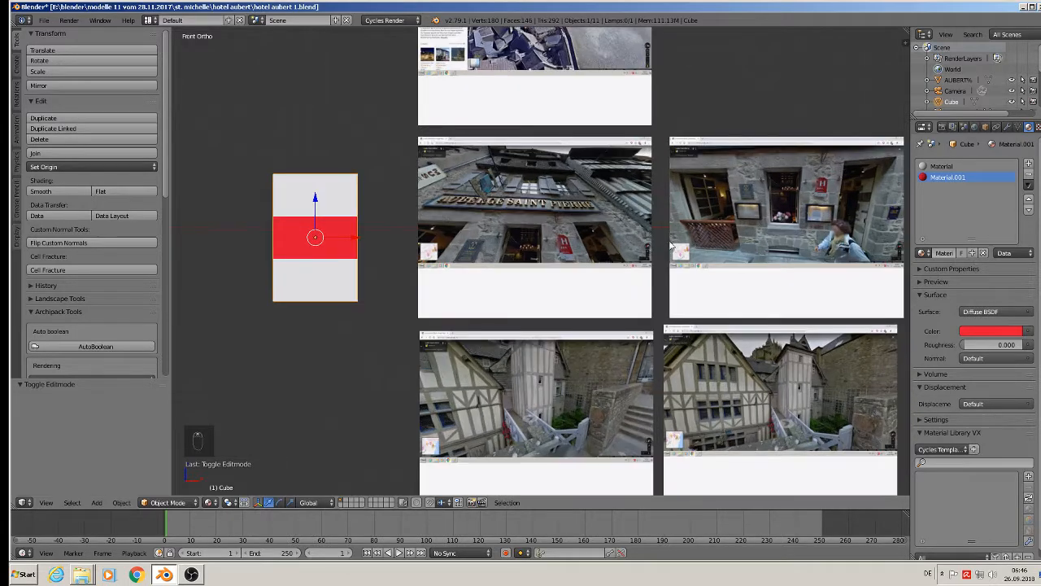
pyautogui.moveTo(583, 256); pyautogui.dragTo(505, 262, button='middle')
pyautogui.press('KP_1')
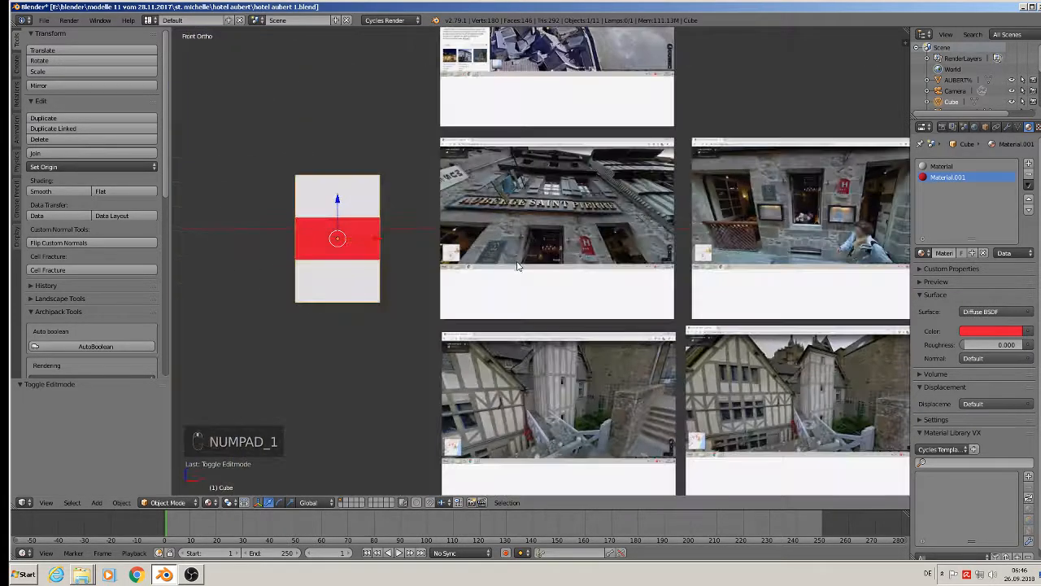
pyautogui.scroll(4, 541, 162)
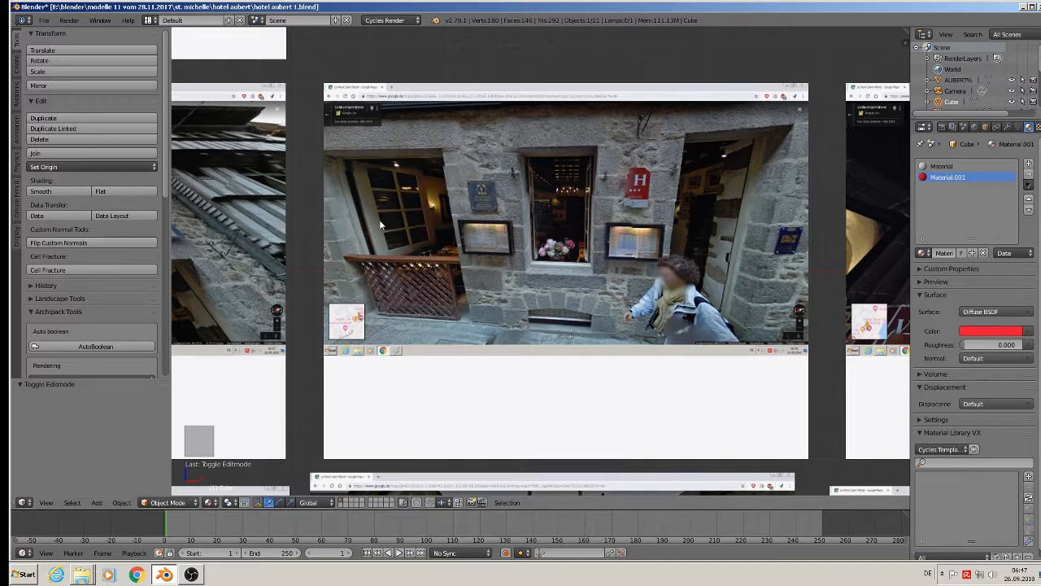
pyautogui.scroll(-4, 457, 318)
pyautogui.keyDown('shift'); pyautogui.moveTo(390, 333); pyautogui.dragTo(591, 247, button='middle'); pyautogui.keyUp('shift')
pyautogui.moveTo(322, 216); pyautogui.dragTo(625, 231)
pyautogui.scroll(2, 624, 231)
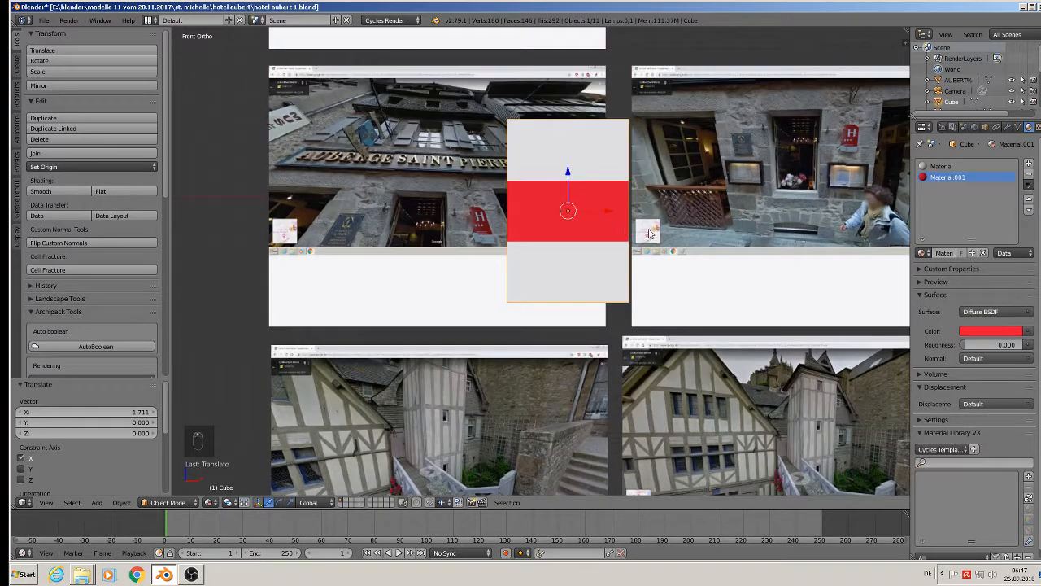
# Knife-cut a rectangular doorway rising from the base of the ground-floor front face, near its left edge.
pyautogui.keyDown('shift'); pyautogui.moveTo(588, 221); pyautogui.dragTo(474, 175, button='middle'); pyautogui.keyUp('shift')
pyautogui.scroll(3, 474, 175)
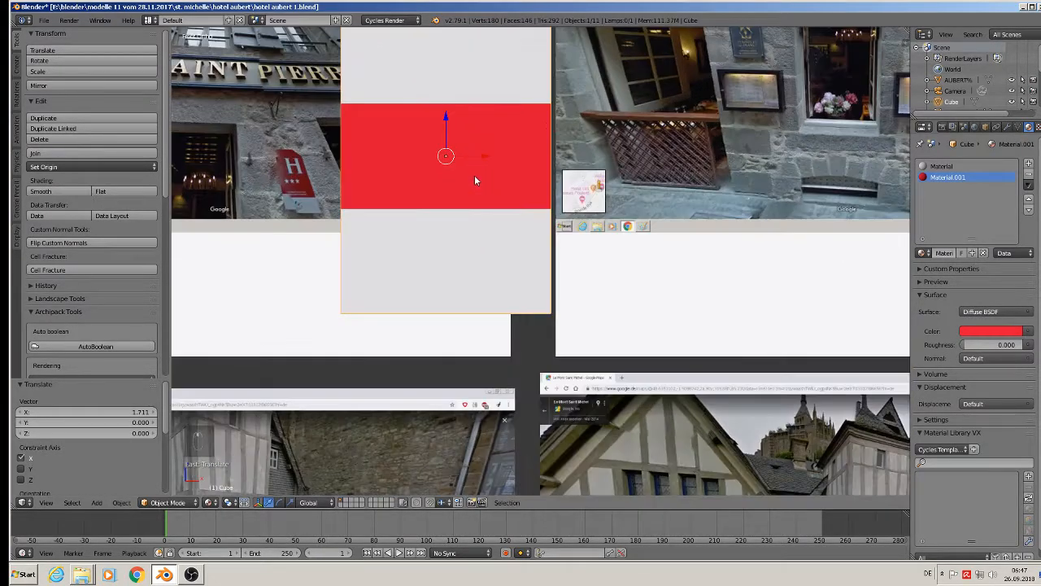
pyautogui.keyDown('shift'); pyautogui.moveTo(541, 202); pyautogui.dragTo(443, 228, button='middle'); pyautogui.keyUp('shift')
pyautogui.scroll(-1, 443, 227)
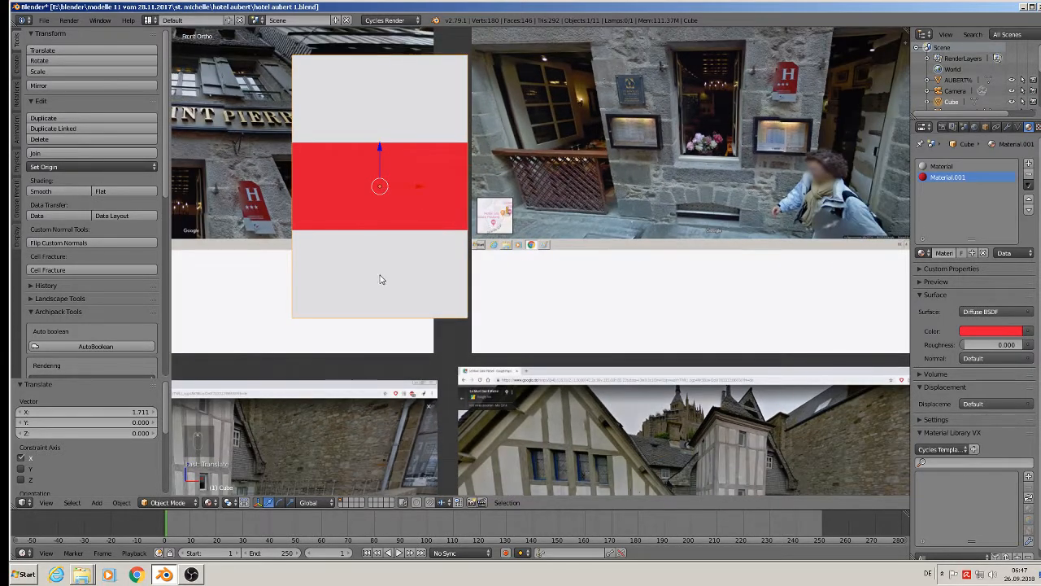
pyautogui.press('Tab')
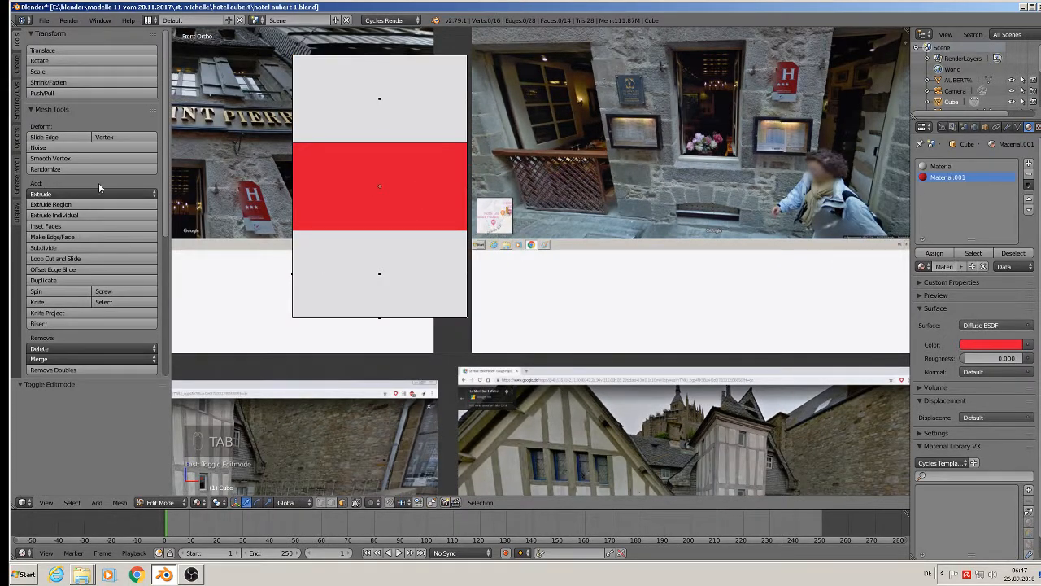
pyautogui.click(71, 303)
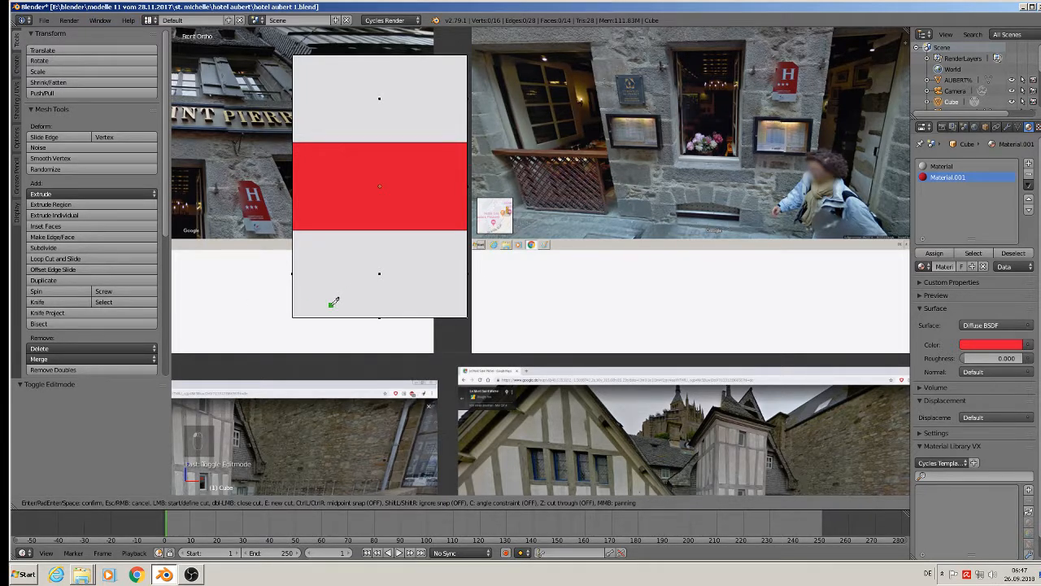
pyautogui.scroll(1, 334, 302)
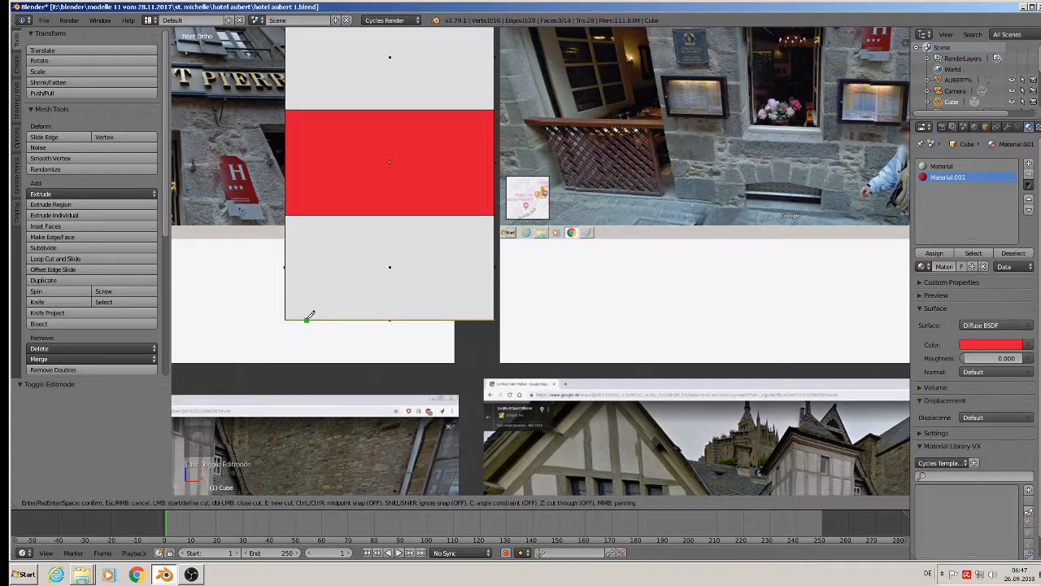
pyautogui.click(306, 320)
pyautogui.click(305, 257)
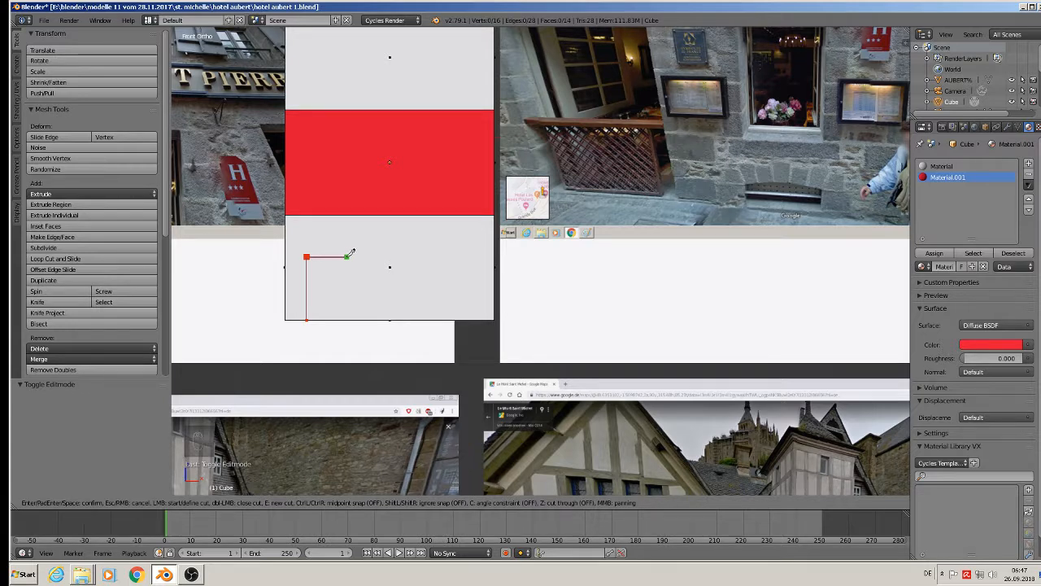
pyautogui.click(344, 257)
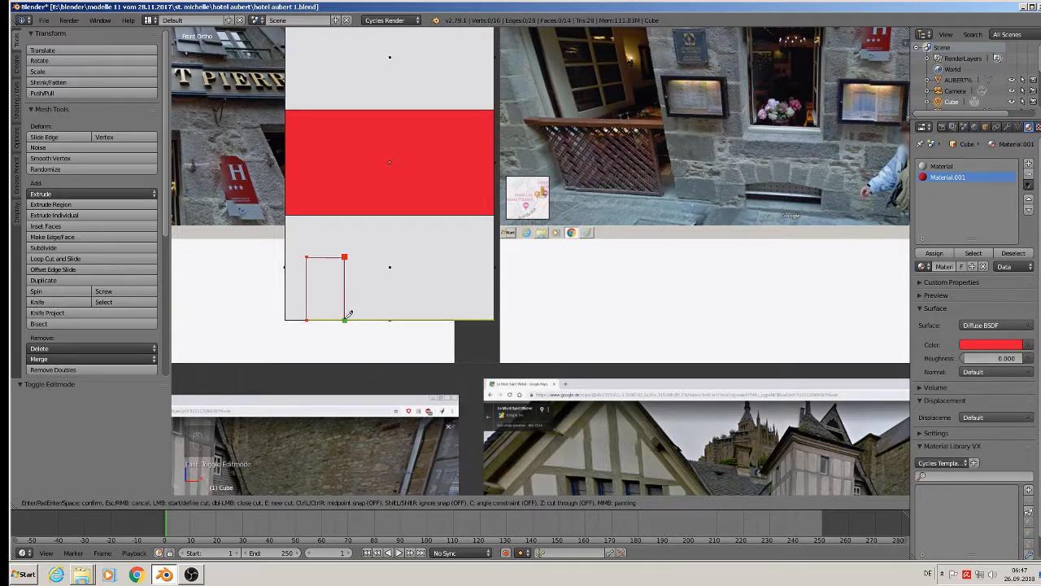
pyautogui.click(348, 314)
pyautogui.press('Return')
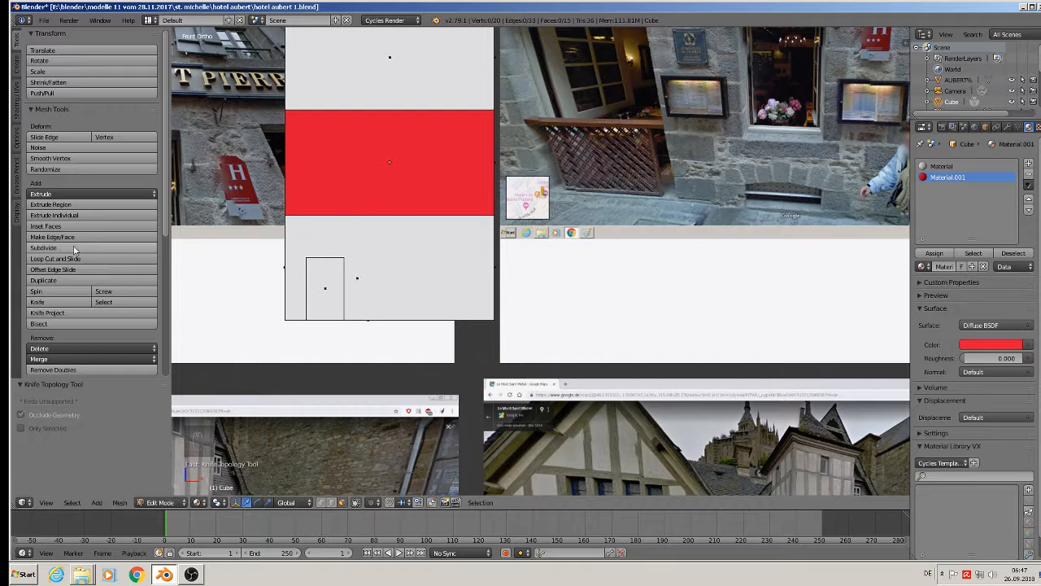
# Knife-cut a small rectangular window beside the doorway, its upper edge level with the door's top.
pyautogui.click(57, 301)
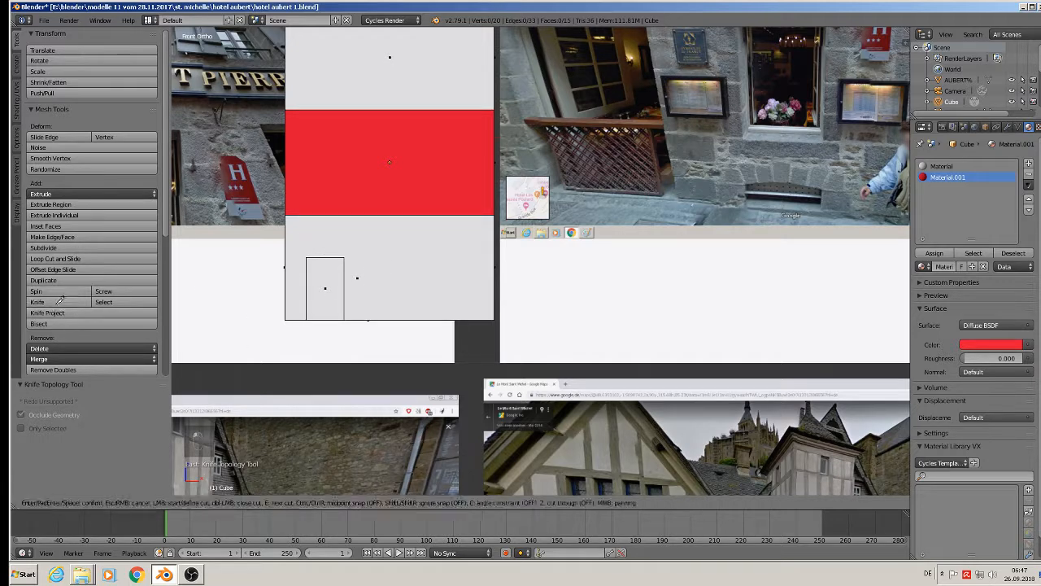
pyautogui.click(370, 258)
pyautogui.click(371, 288)
pyautogui.click(371, 291)
pyautogui.click(395, 291)
pyautogui.click(396, 257)
pyautogui.press('Return')
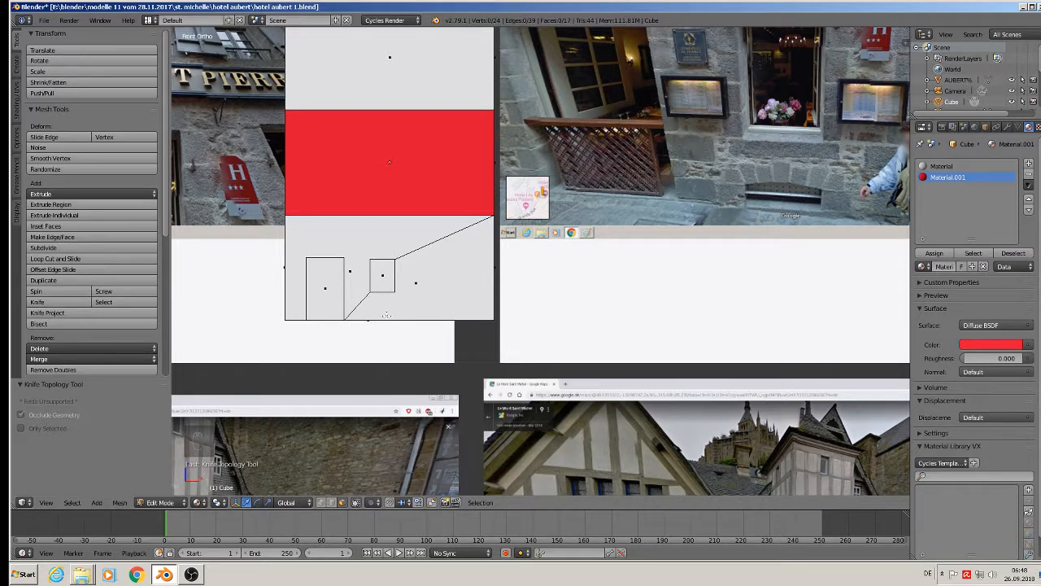
# Knife-cut the top and right edge of a second doorway, from the window's upper-right corner across and down to the wall base.
pyautogui.click(129, 302)
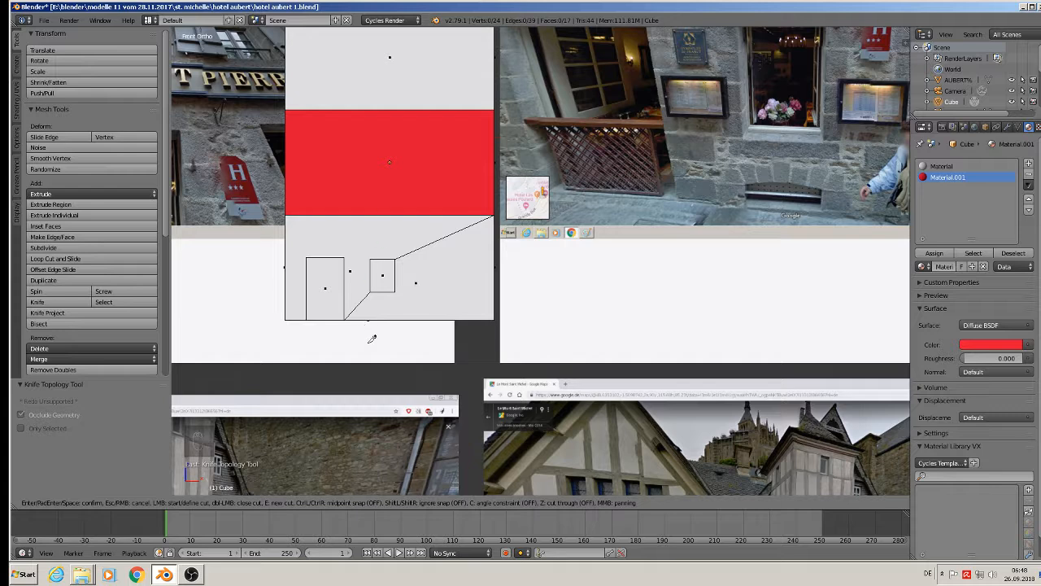
pyautogui.click(439, 259)
pyautogui.click(442, 314)
pyautogui.press('Return')
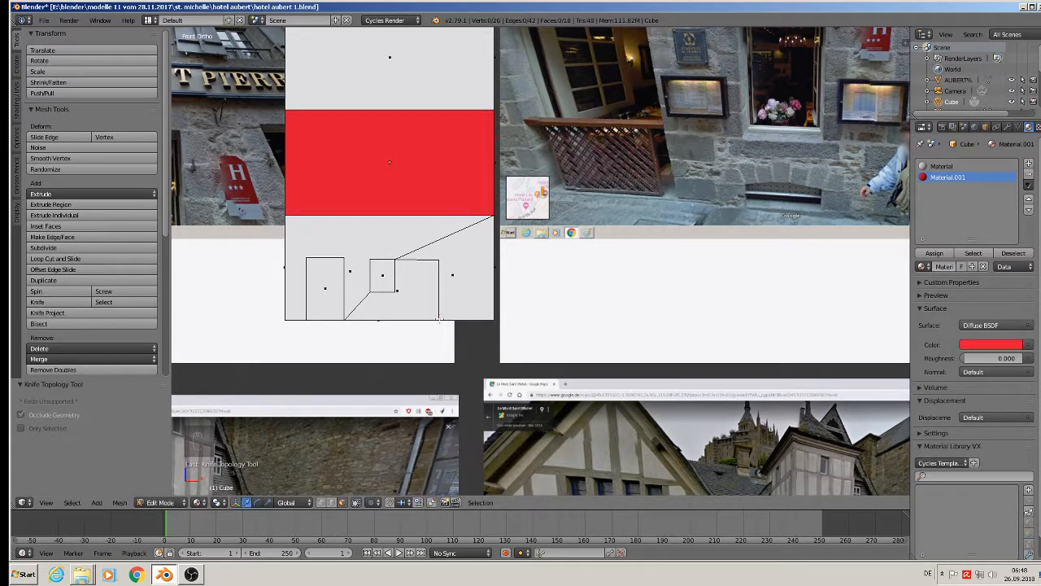
# Knife-cut the rightmost doorway's top and right edge, from the previous cut's upper-right corner across and down to the wall base.
pyautogui.click(47, 301)
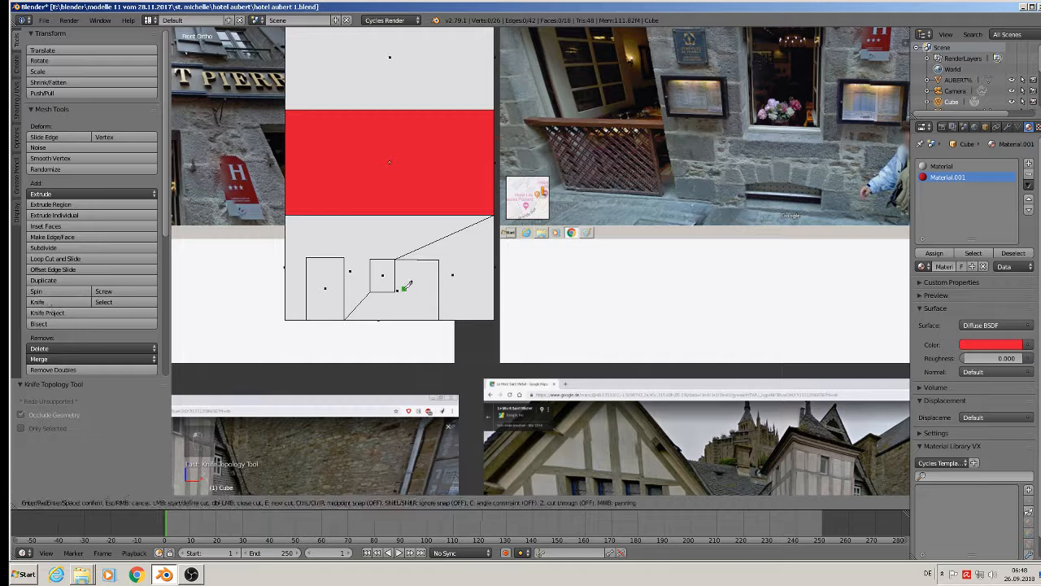
pyautogui.click(439, 260)
pyautogui.click(475, 260)
pyautogui.click(478, 317)
pyautogui.press('Return')
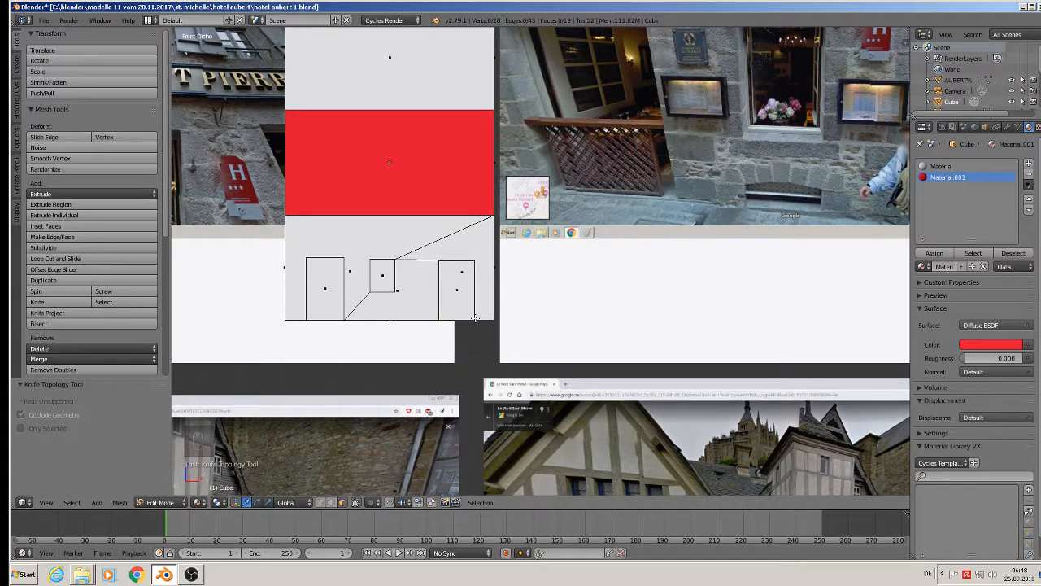
# Select the two outer doorway faces and the small window face, and extrude them inward about 0.025 along Y to recess them.
pyautogui.moveTo(432, 290); pyautogui.dragTo(470, 302, button='middle')
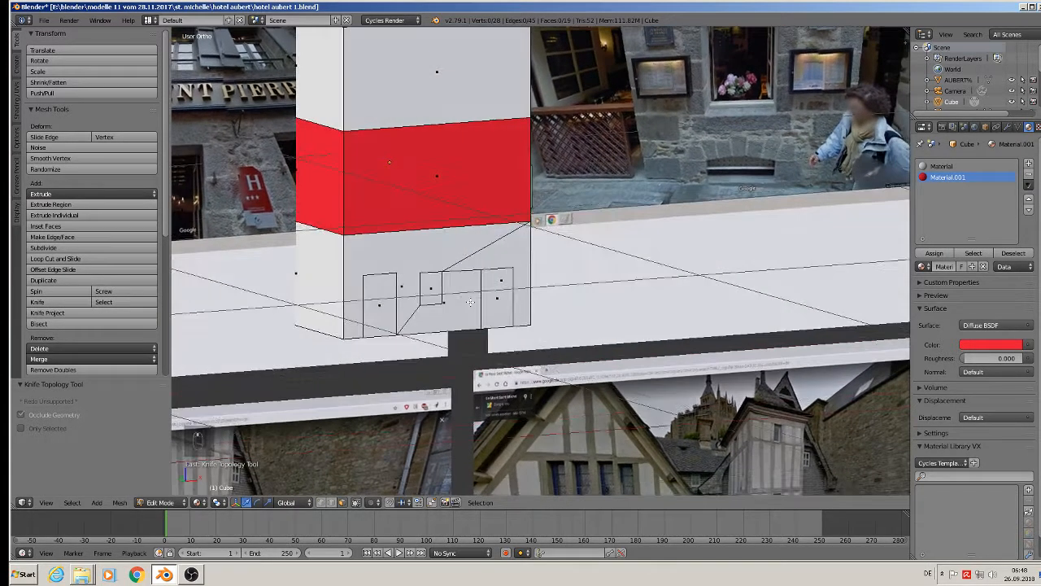
pyautogui.scroll(2, 412, 309)
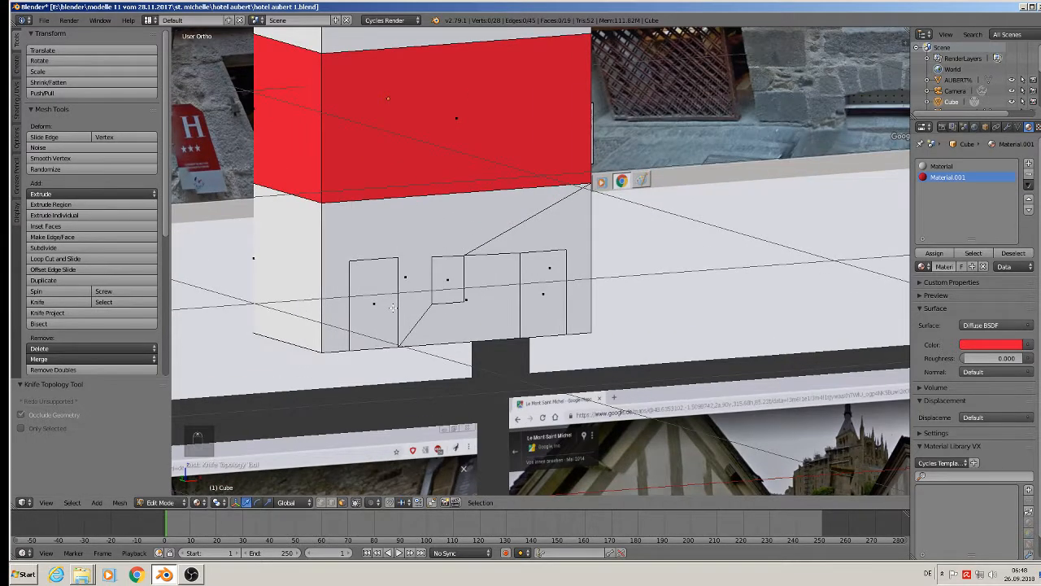
pyautogui.rightClick(373, 304)
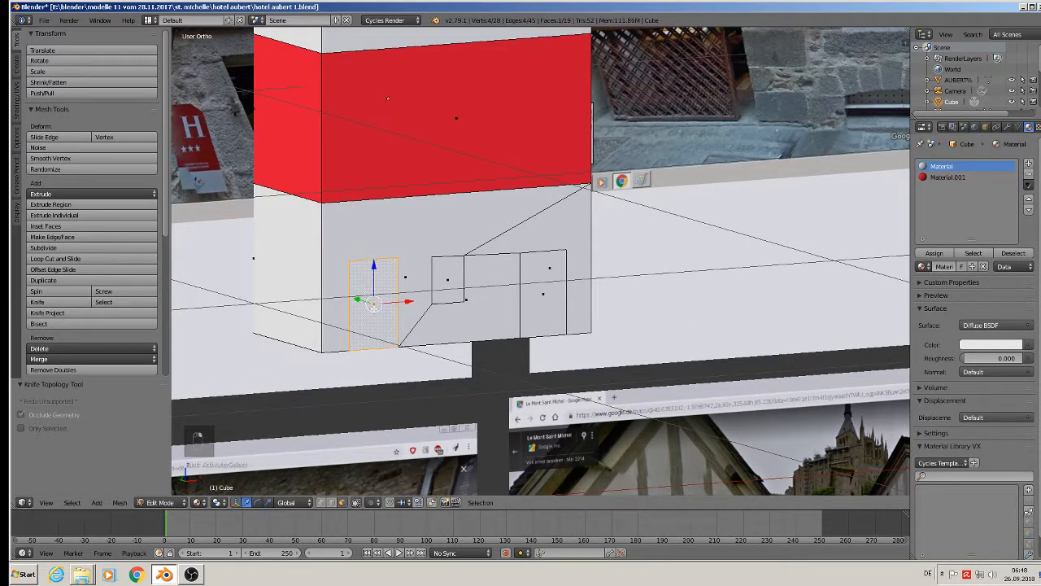
pyautogui.moveTo(406, 333); pyautogui.dragTo(449, 278, button='middle')
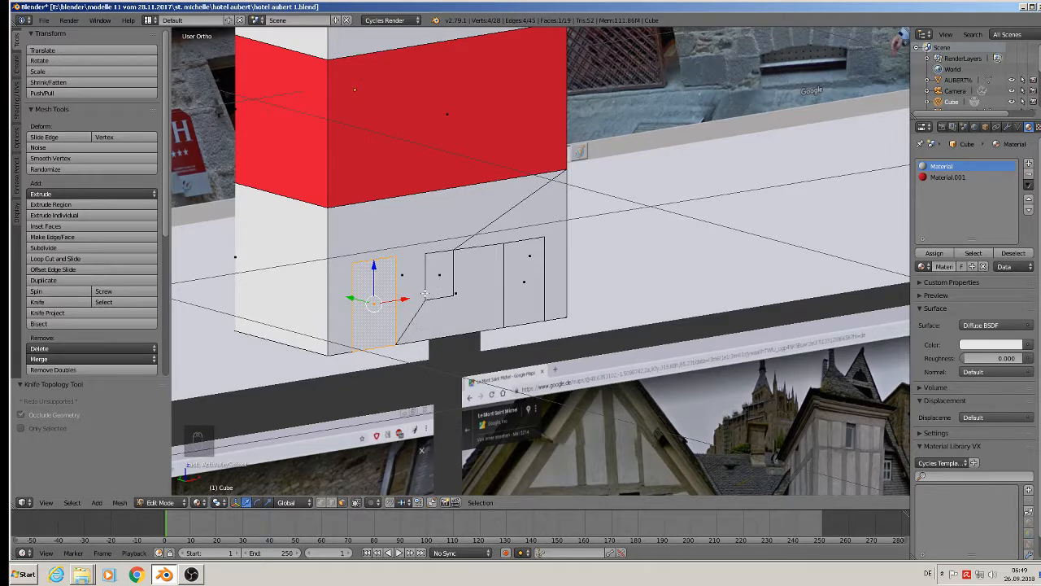
pyautogui.keyDown('shift'); pyautogui.rightClick(436, 280); pyautogui.keyUp('shift')
pyautogui.keyDown('shift'); pyautogui.rightClick(524, 279); pyautogui.keyUp('shift')
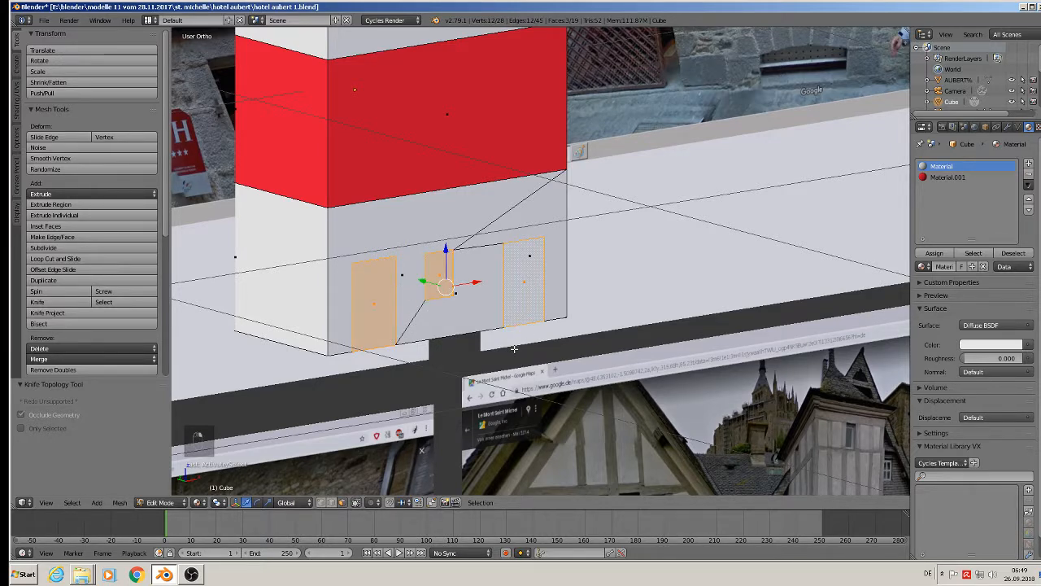
pyautogui.moveTo(525, 279); pyautogui.dragTo(512, 361, button='middle')
pyautogui.press('e')
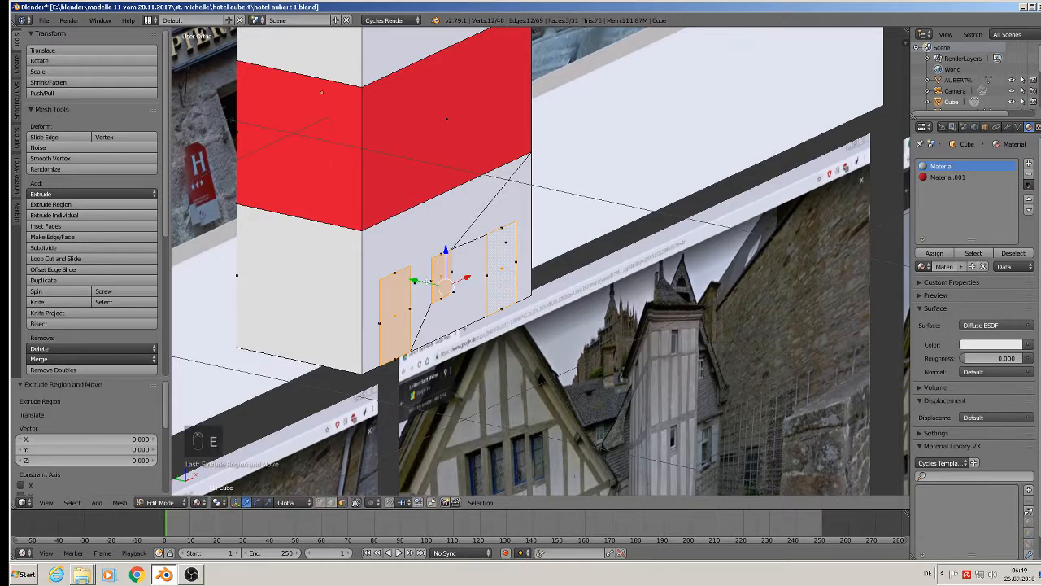
pyautogui.click(416, 279)
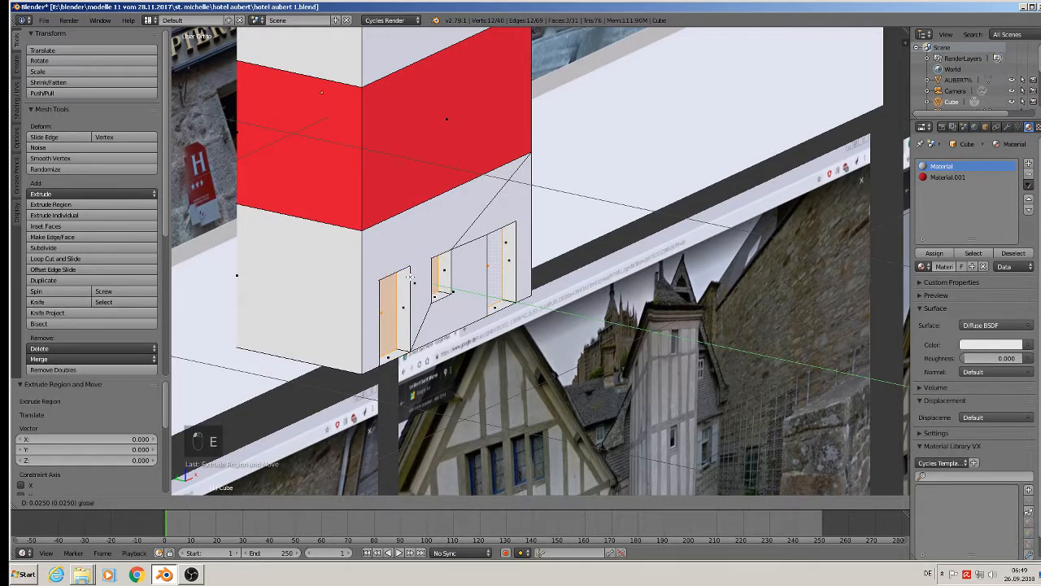
pyautogui.moveTo(411, 278); pyautogui.dragTo(508, 335, button='middle')
pyautogui.press('a')
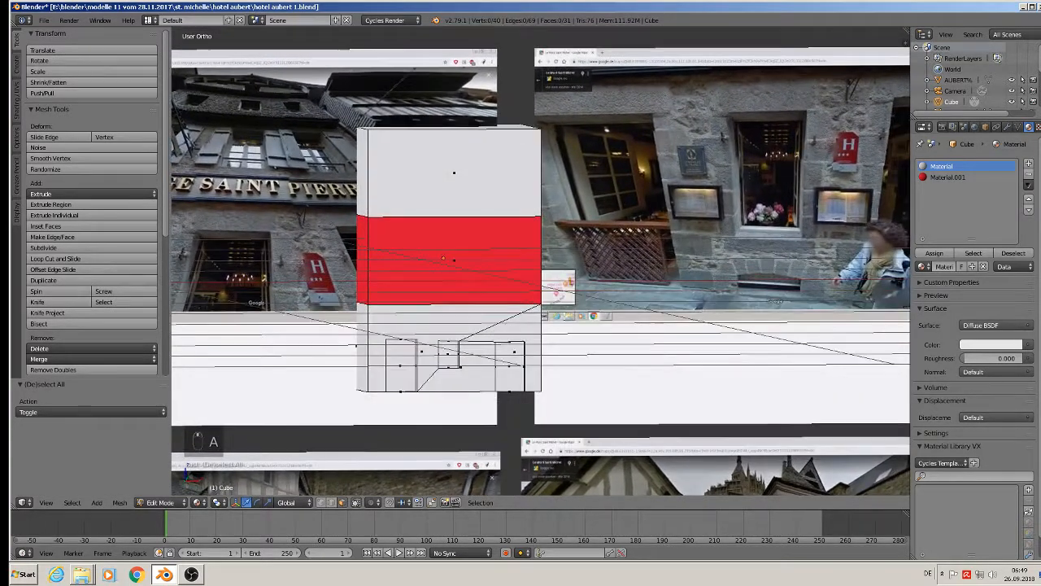
# Examine the facade reference photo from the front, comparing its upper-floor windows with the block.
pyautogui.press('KP_1')
pyautogui.scroll(-3, 643, 325)
pyautogui.scroll(5, 572, 262)
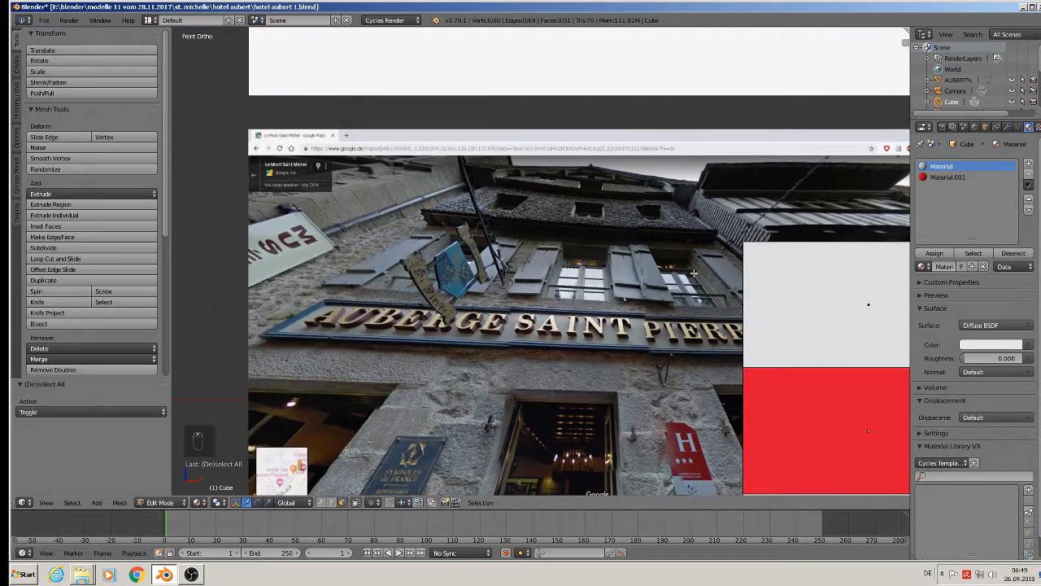
pyautogui.scroll(-5, 458, 383)
pyautogui.keyDown('shift'); pyautogui.moveTo(458, 382); pyautogui.dragTo(524, 285, button='middle'); pyautogui.keyUp('shift')
pyautogui.scroll(-3, 801, 208)
pyautogui.scroll(5, 616, 284)
pyautogui.scroll(4, 616, 285)
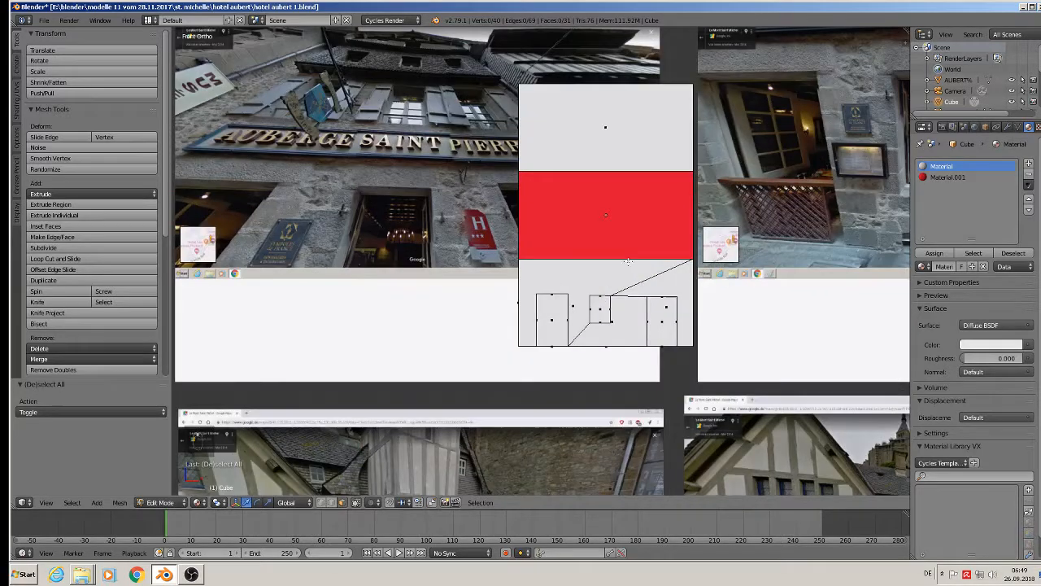
pyautogui.keyDown('shift'); pyautogui.moveTo(551, 219); pyautogui.dragTo(428, 243, button='middle'); pyautogui.keyUp('shift')
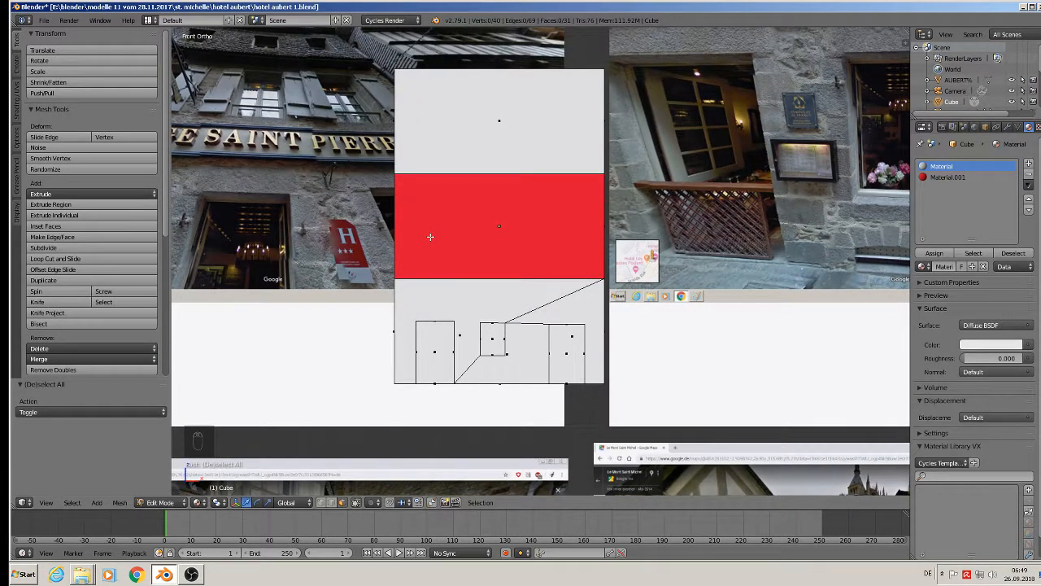
# Add a plane at the left part of the block's red middle storey and rotate it 90° about X.
pyautogui.press('Tab')
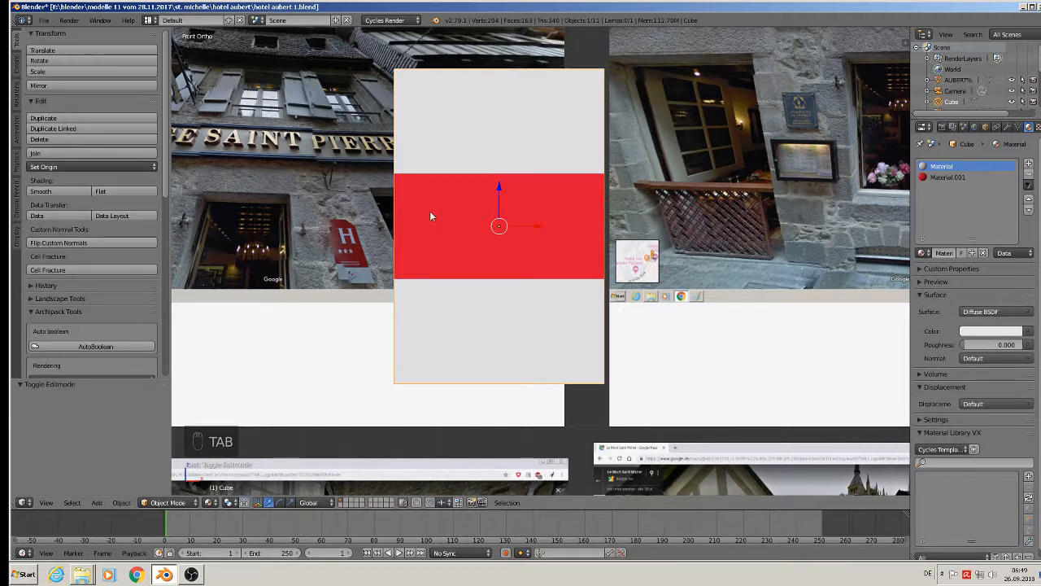
pyautogui.click(429, 205)
pyautogui.click(96, 501)
pyautogui.moveTo(111, 489)
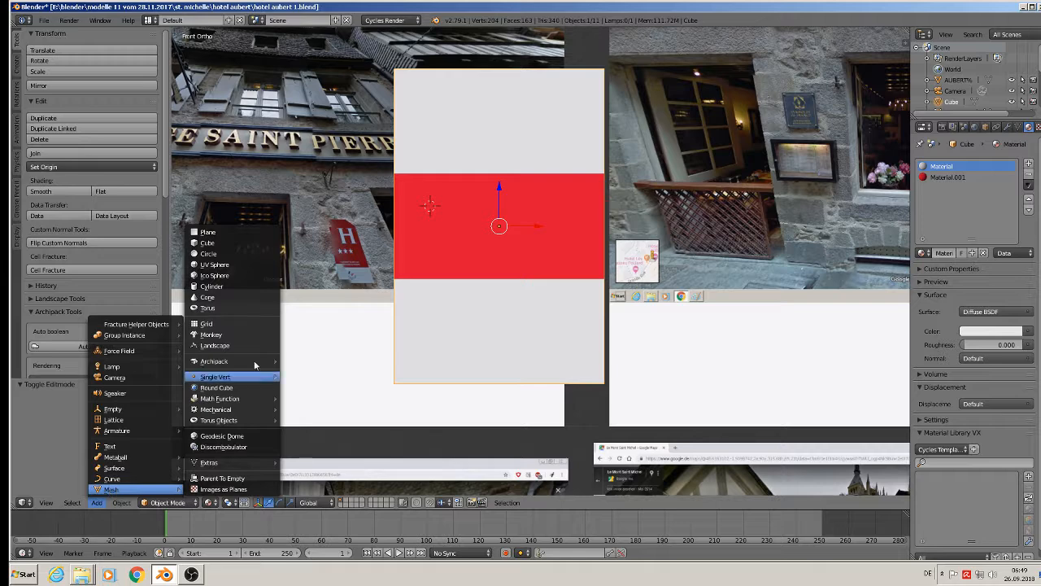
pyautogui.click(241, 232)
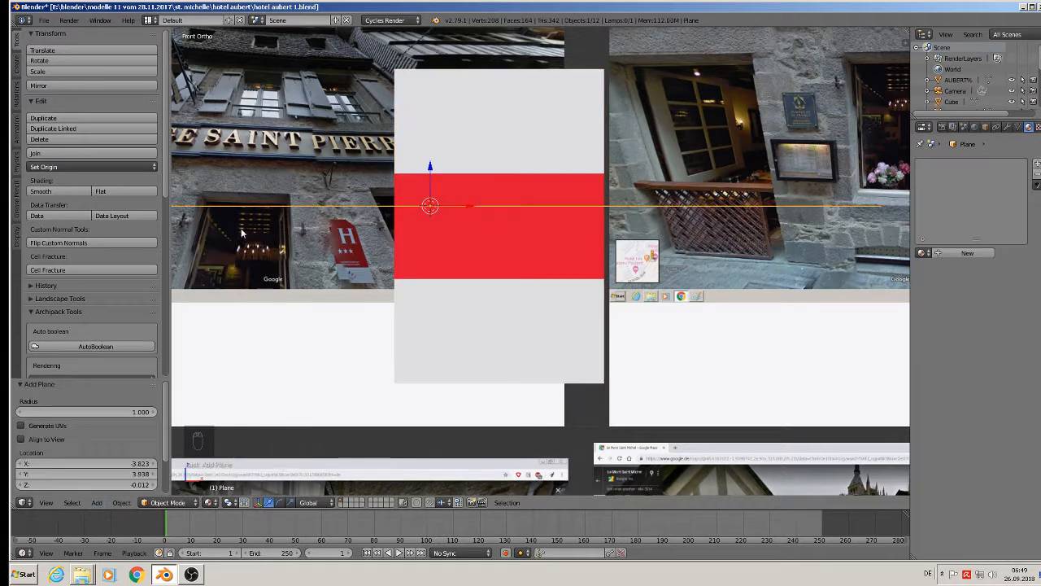
pyautogui.write('rx90')
pyautogui.click(549, 335)
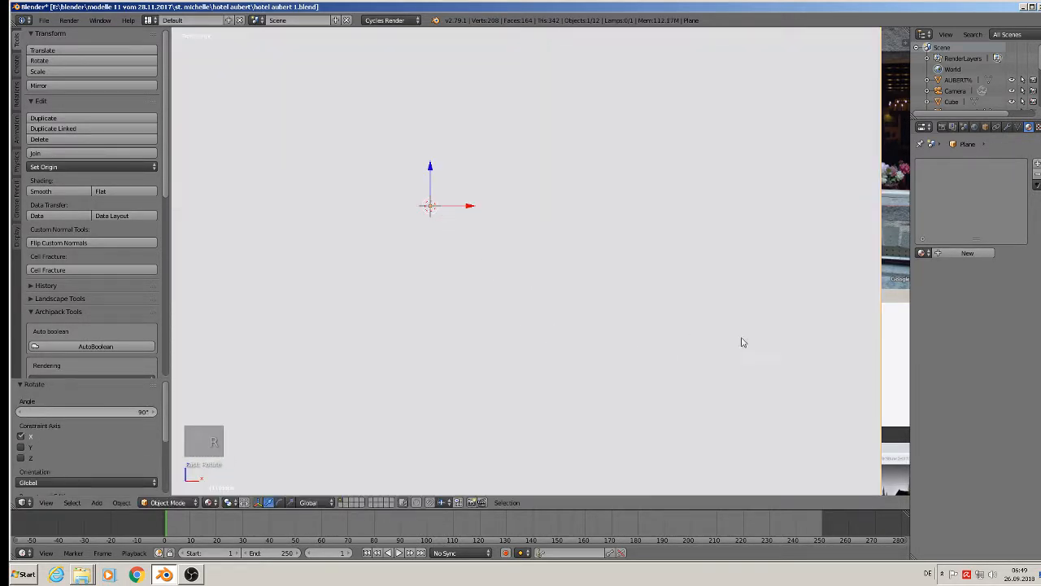
# Scale the plane down to about 0.057, then narrow it to about 0.617 along X to a window shape.
pyautogui.press('s')
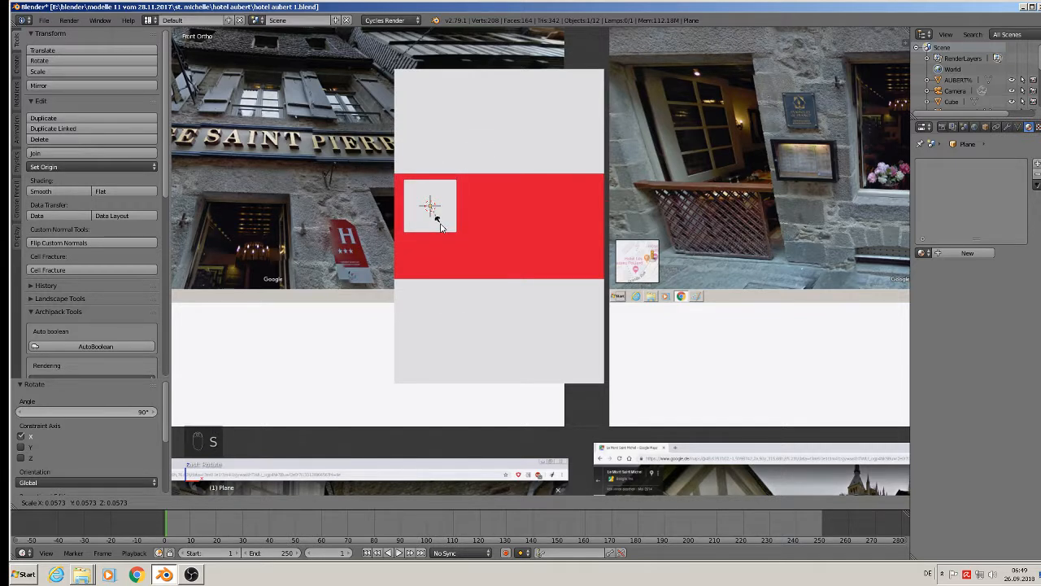
pyautogui.click(443, 228)
pyautogui.press('s')
pyautogui.press('x')
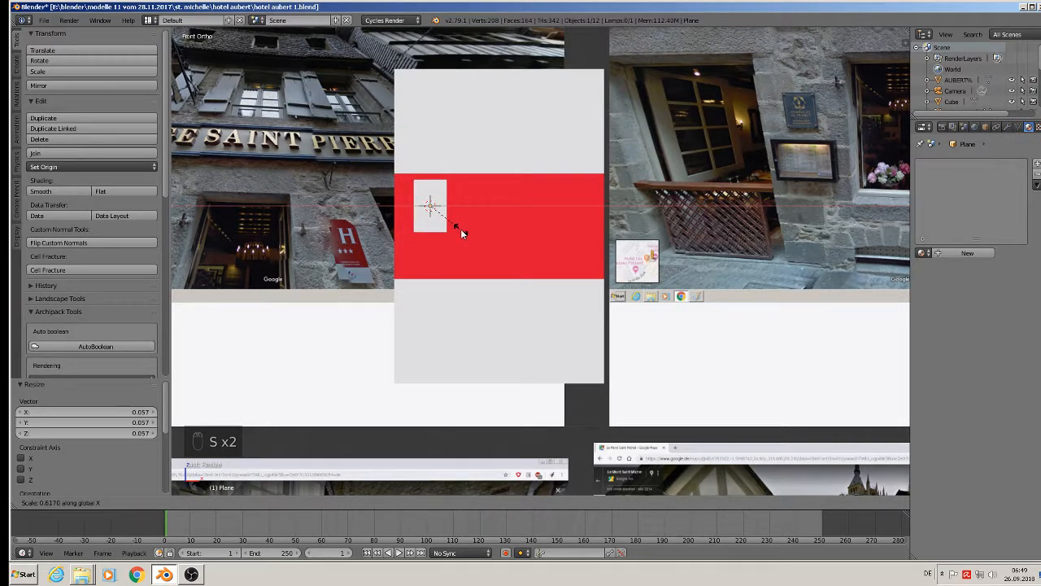
pyautogui.click(461, 228)
# Stretch the plane about 1.114 along Z and centre it vertically in the red storey, shifting it about 0.016 along X.
pyautogui.moveTo(433, 170); pyautogui.dragTo(433, 191)
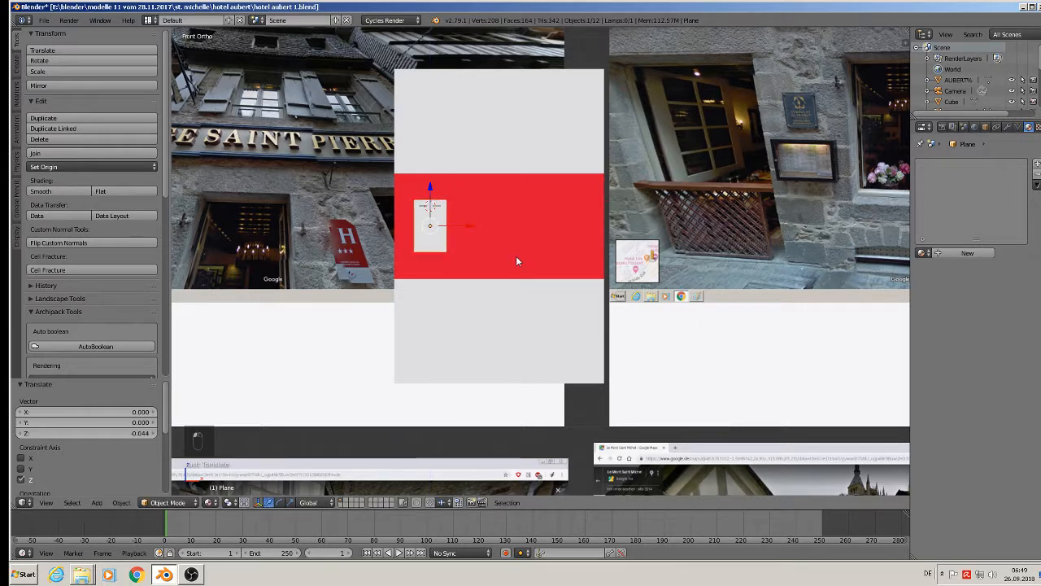
pyautogui.press('s')
pyautogui.press('z')
pyautogui.click(510, 286)
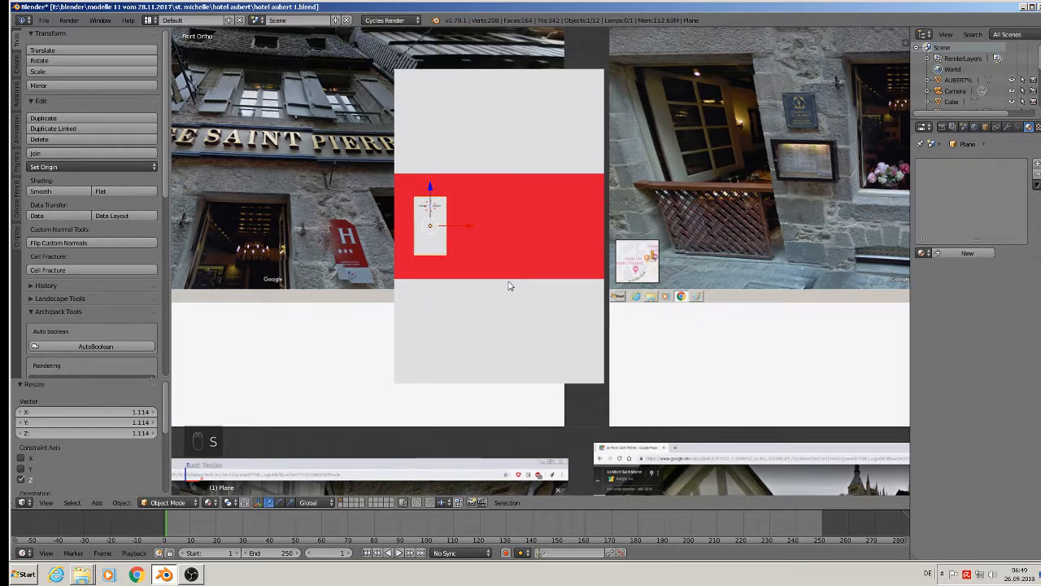
pyautogui.moveTo(430, 193); pyautogui.dragTo(431, 184)
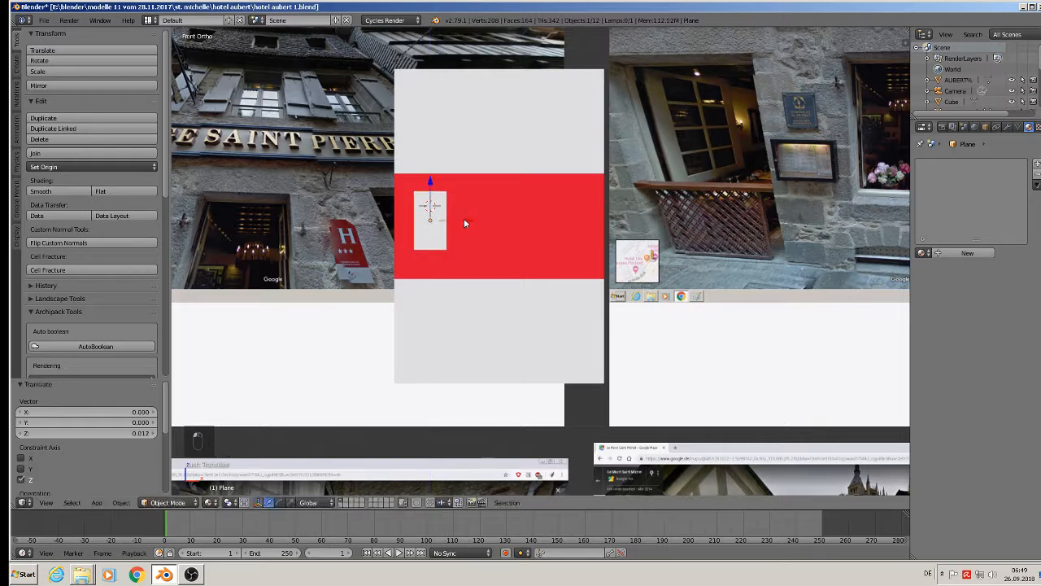
pyautogui.moveTo(464, 219); pyautogui.dragTo(470, 219)
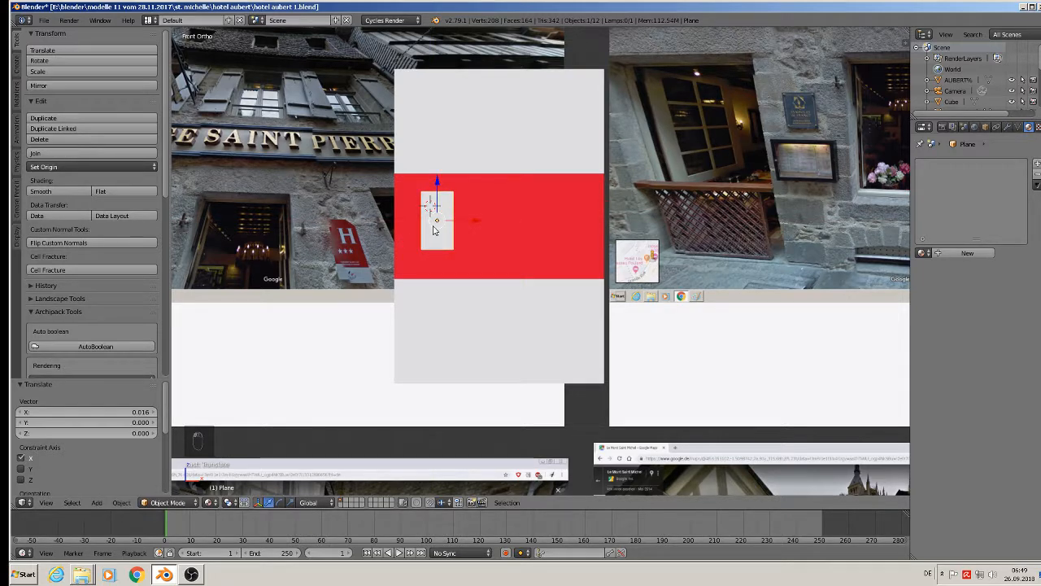
# Delete only the plane's face so that its rectangular edge outline remains.
pyautogui.press('Tab')
pyautogui.press('x')
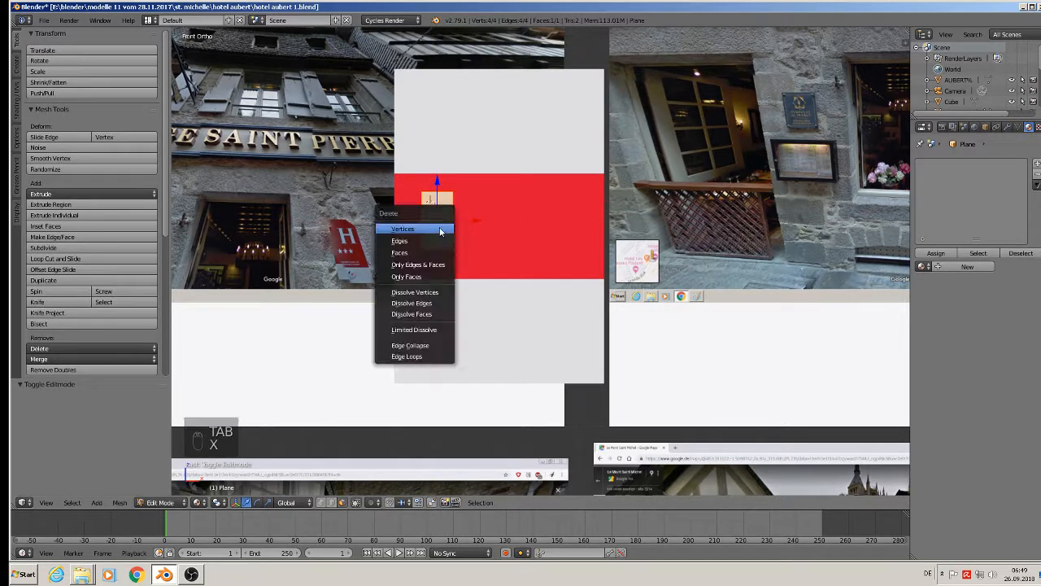
pyautogui.click(422, 276)
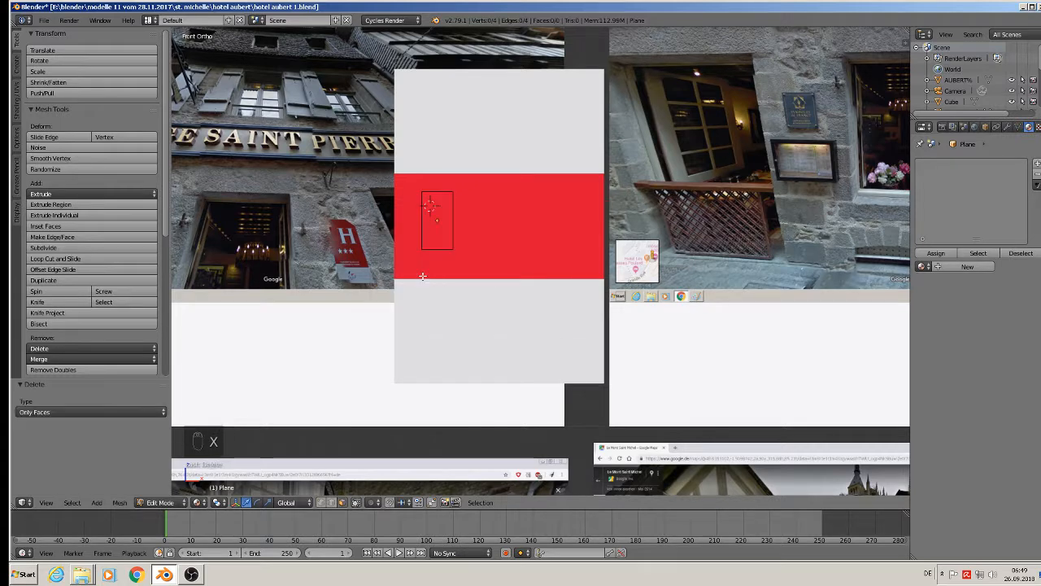
pyautogui.press('Tab')
# Knife-project the rectangular outline onto the block's red middle storey to cut the left window.
pyautogui.scroll(3, 452, 218)
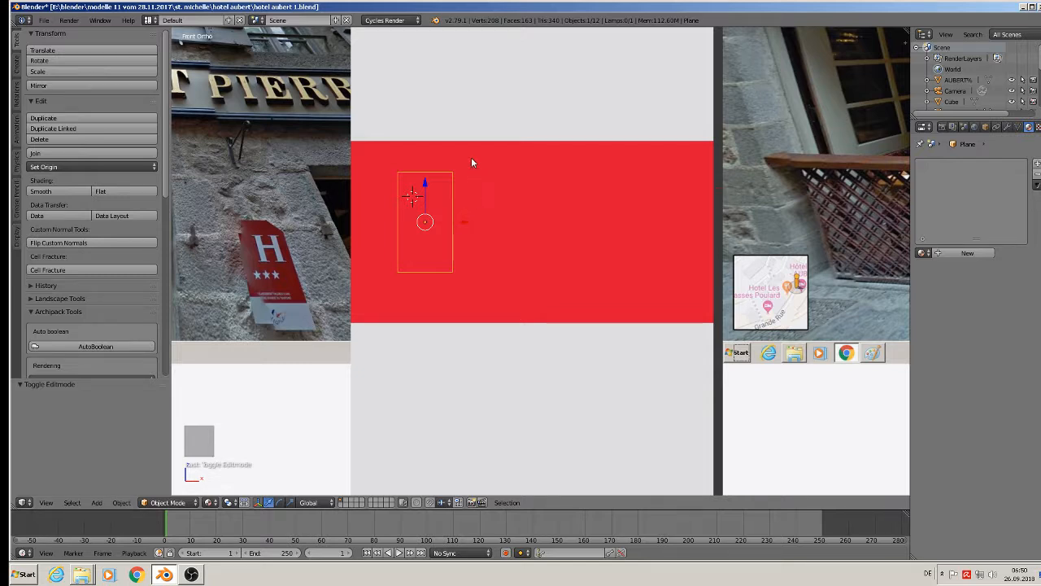
pyautogui.keyDown('shift'); pyautogui.rightClick(369, 151); pyautogui.keyUp('shift')
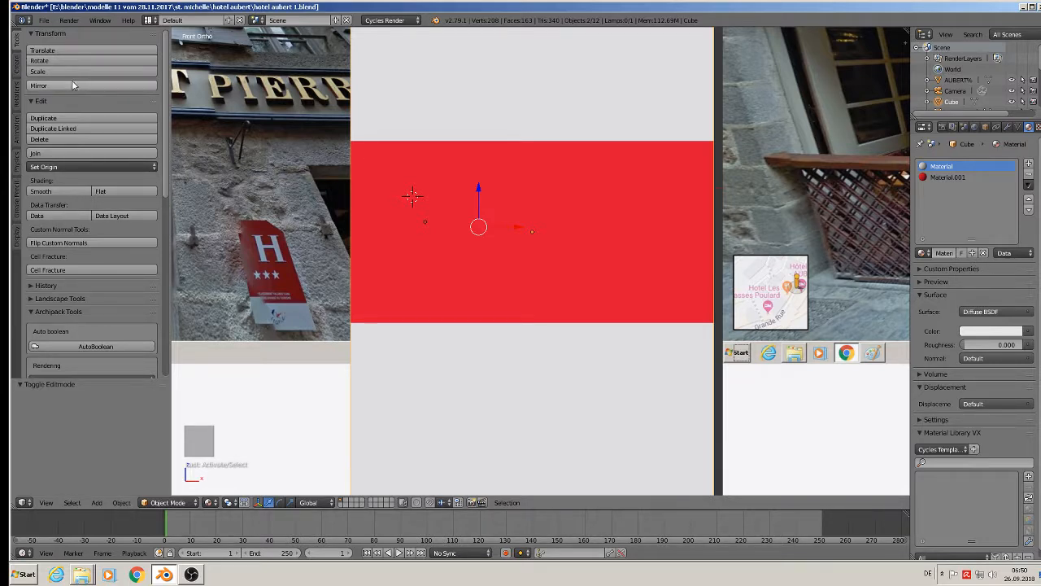
pyautogui.press('Tab')
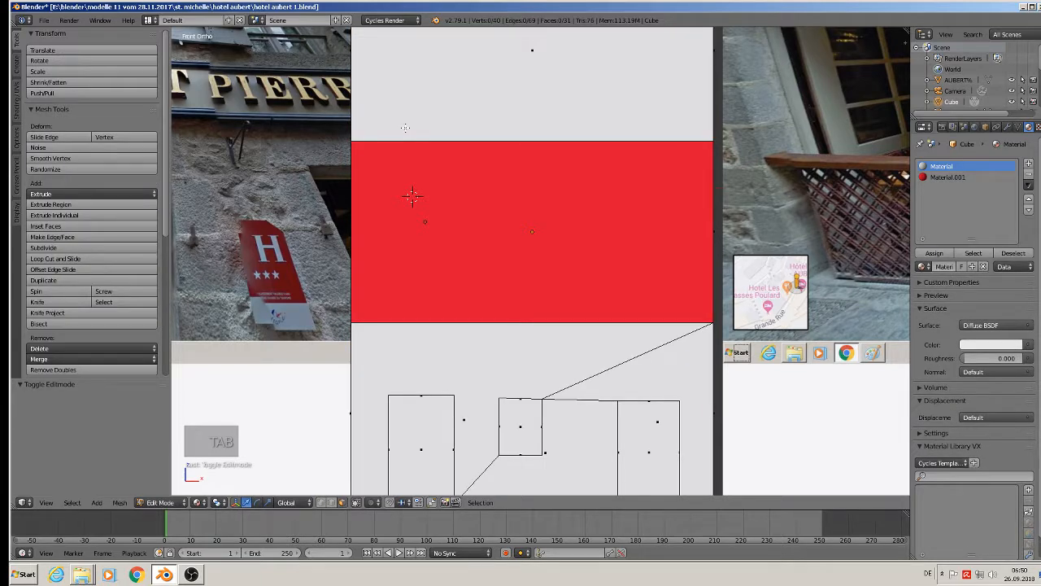
pyautogui.press('a')
pyautogui.press('a')
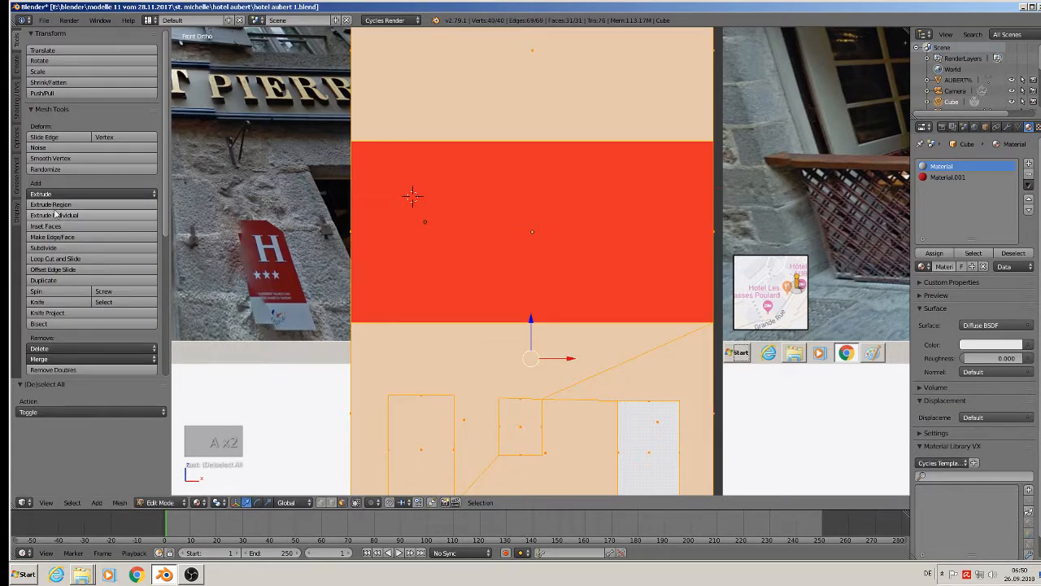
pyautogui.click(69, 317)
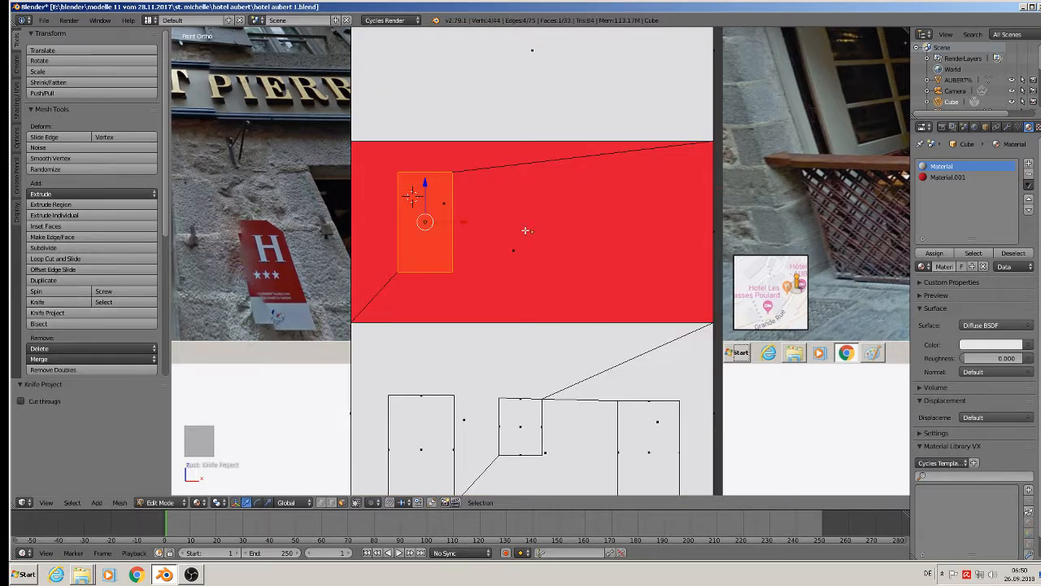
# Move the rectangular outline about 0.013 forward along negative Y and shift it along X to the middle of the red storey.
pyautogui.moveTo(504, 298); pyautogui.dragTo(590, 325, button='middle')
pyautogui.press('Tab')
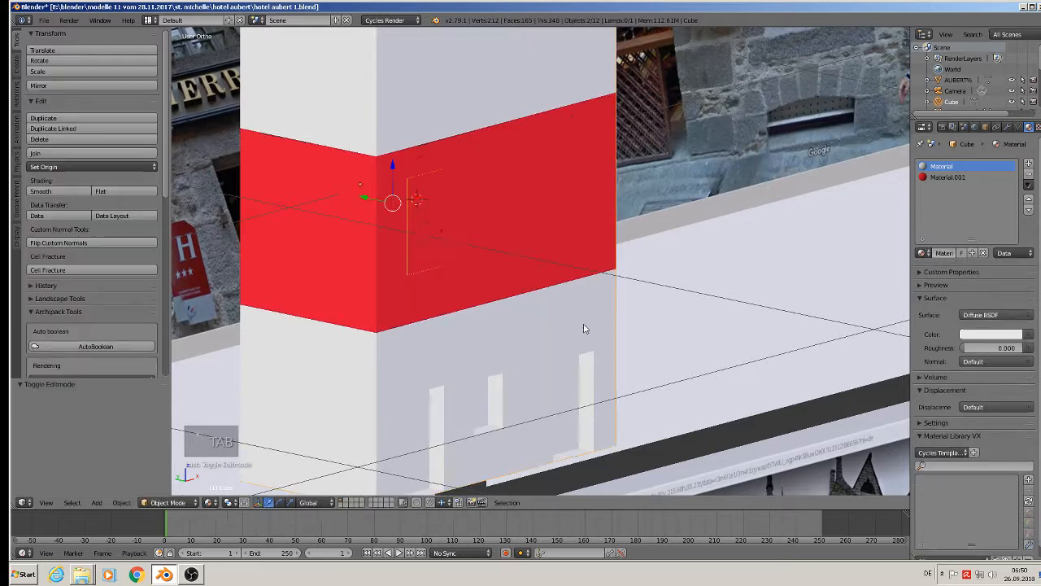
pyautogui.rightClick(426, 177)
pyautogui.moveTo(400, 218); pyautogui.dragTo(409, 220)
pyautogui.moveTo(439, 243); pyautogui.dragTo(397, 251, button='middle')
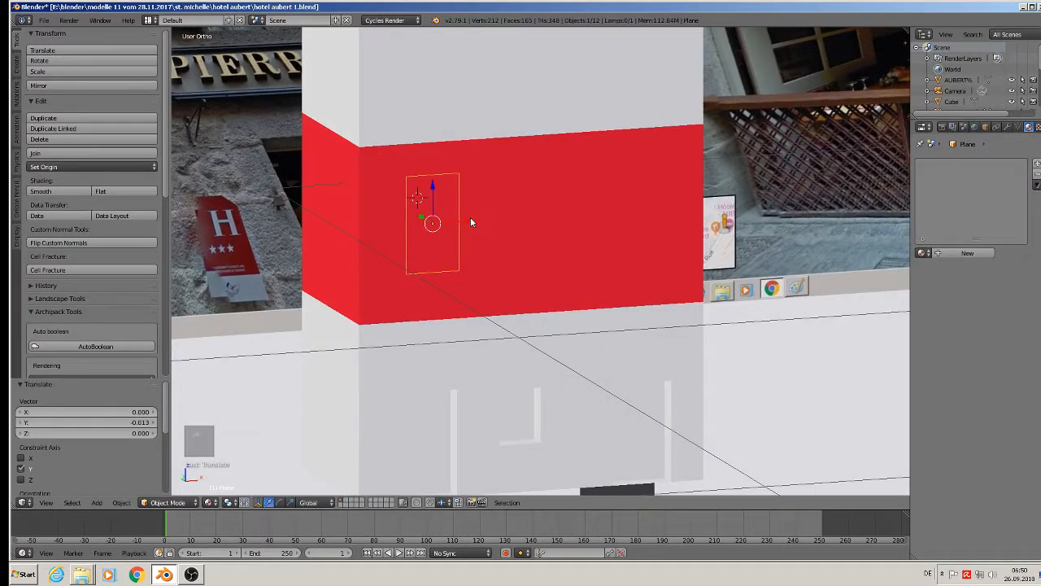
pyautogui.moveTo(470, 217); pyautogui.dragTo(561, 213)
pyautogui.press('KP_1')
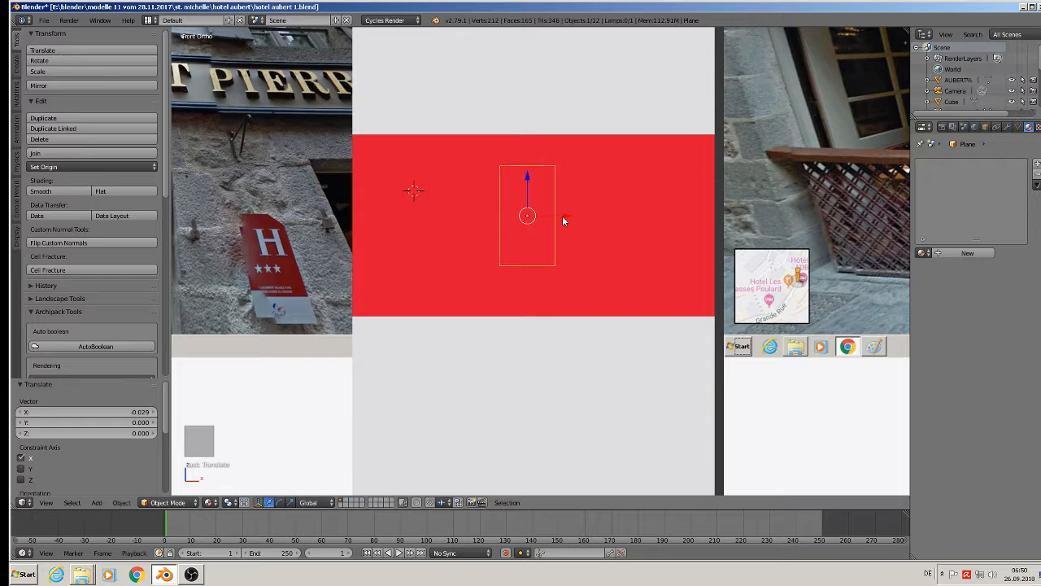
# Knife-project the rectangular outline onto the block's red middle storey to cut the middle window.
pyautogui.keyDown('shift'); pyautogui.rightClick(472, 148); pyautogui.keyUp('shift')
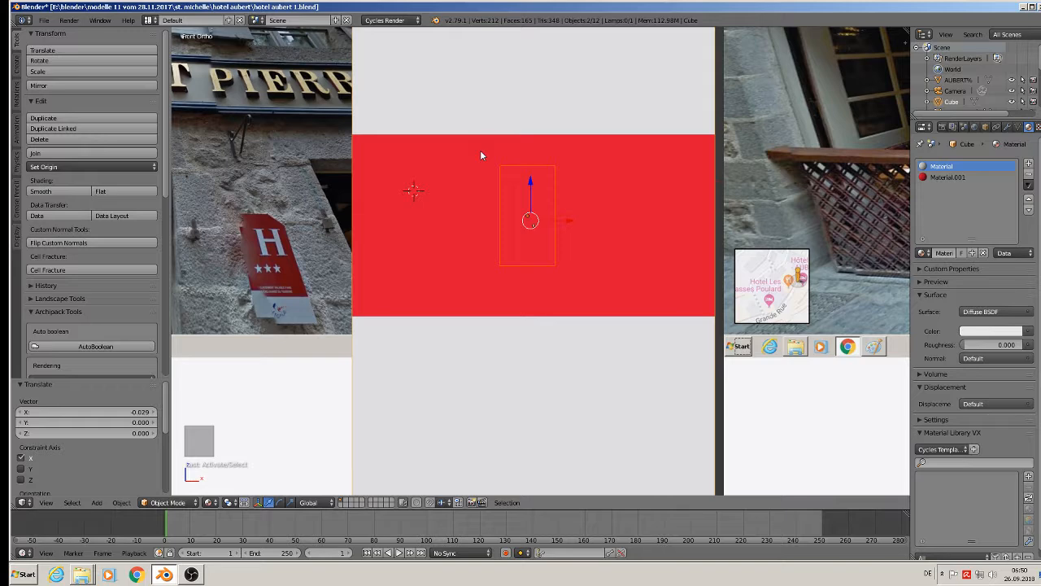
pyautogui.press('Tab')
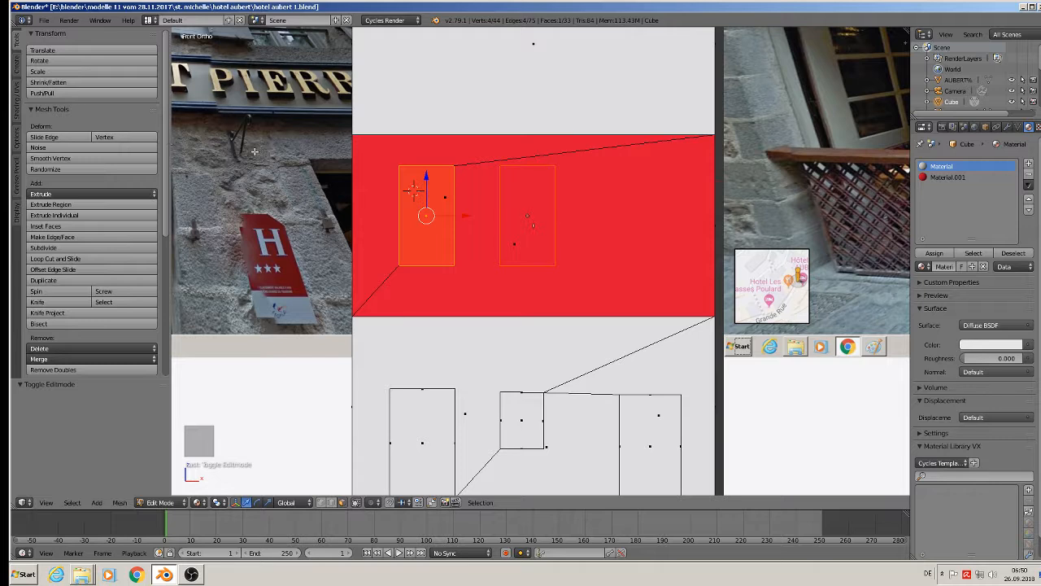
pyautogui.scroll(-2, 82, 153)
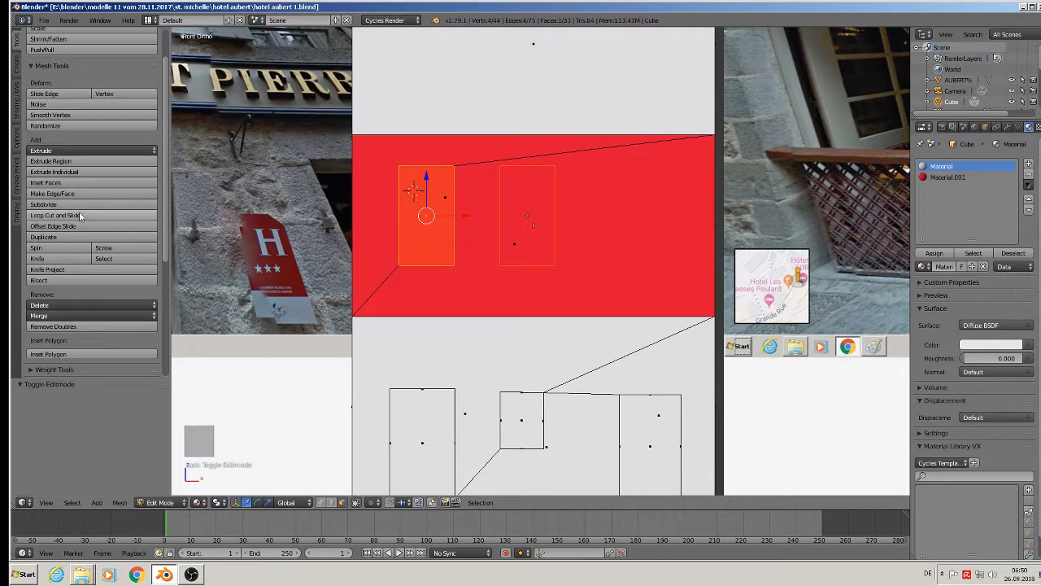
pyautogui.click(70, 272)
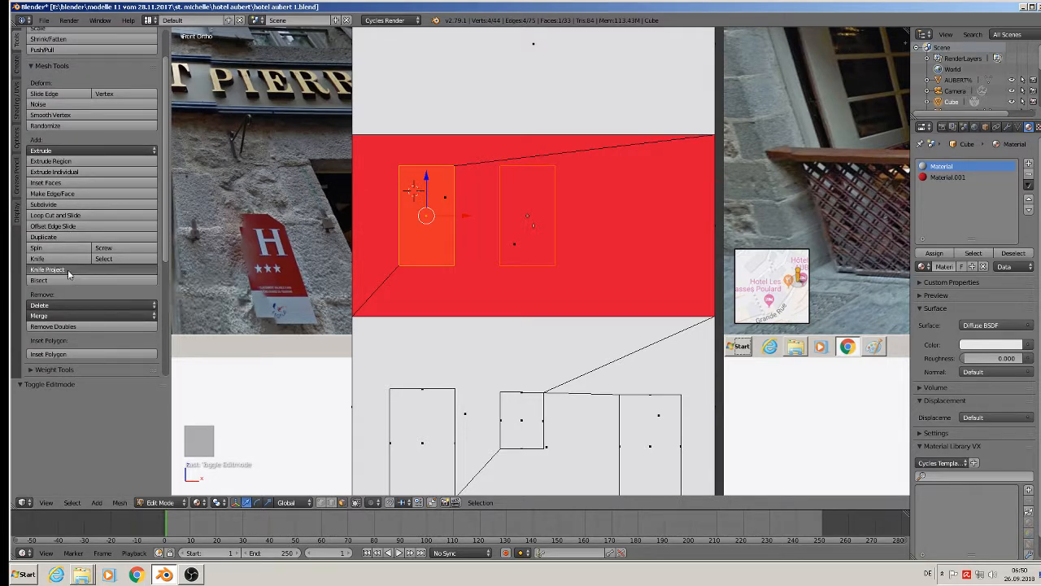
pyautogui.press('Tab')
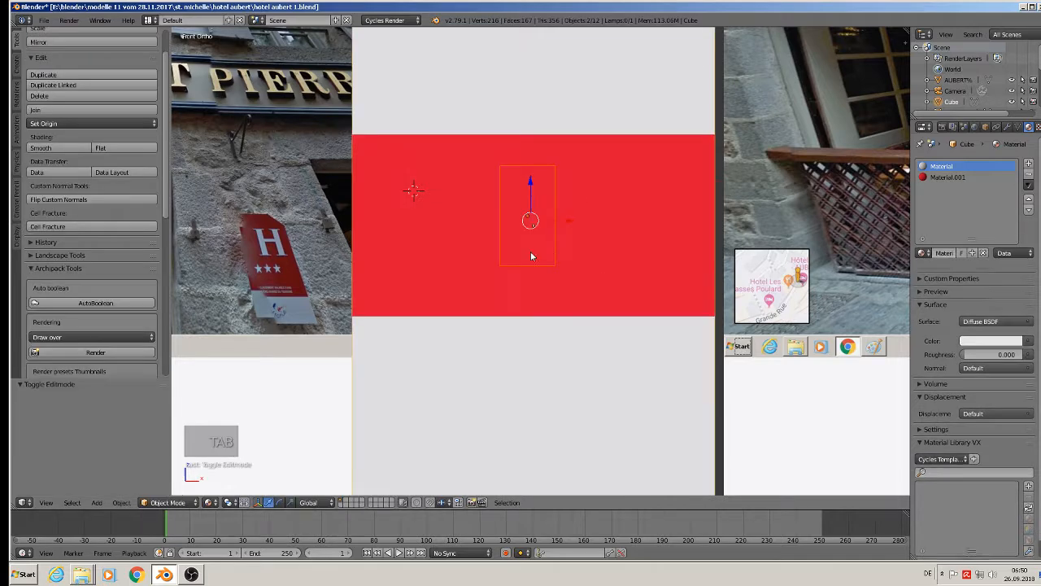
# Move the rectangular outline about 0.145 along X to the third window position in the red storey.
pyautogui.rightClick(554, 220)
pyautogui.press('g')
pyautogui.press('x')
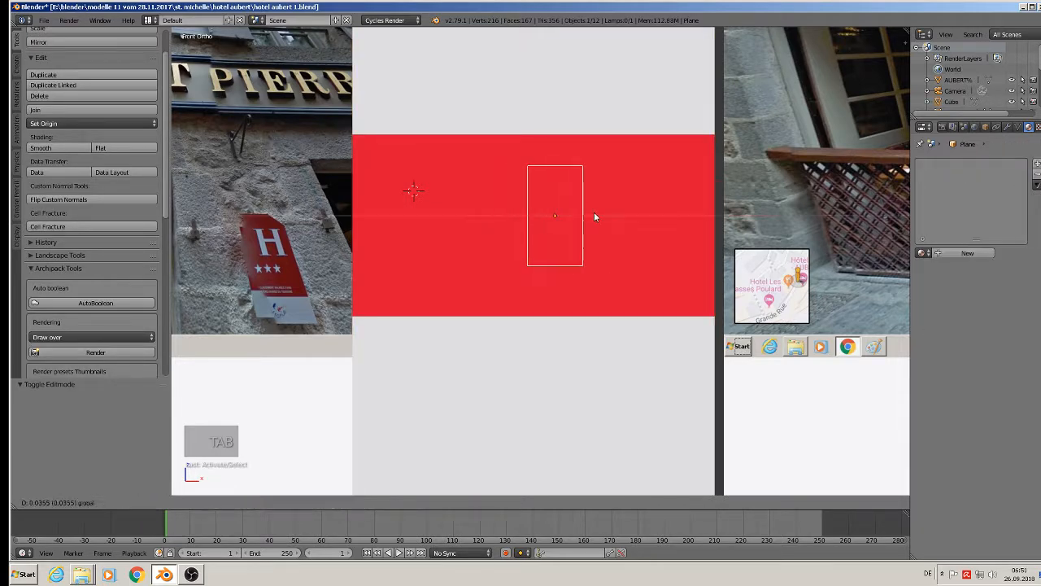
pyautogui.click(676, 215)
# Knife-project the rectangular outline onto the whole block mesh to cut the red storey's right window.
pyautogui.keyDown('shift'); pyautogui.rightClick(571, 118); pyautogui.keyUp('shift')
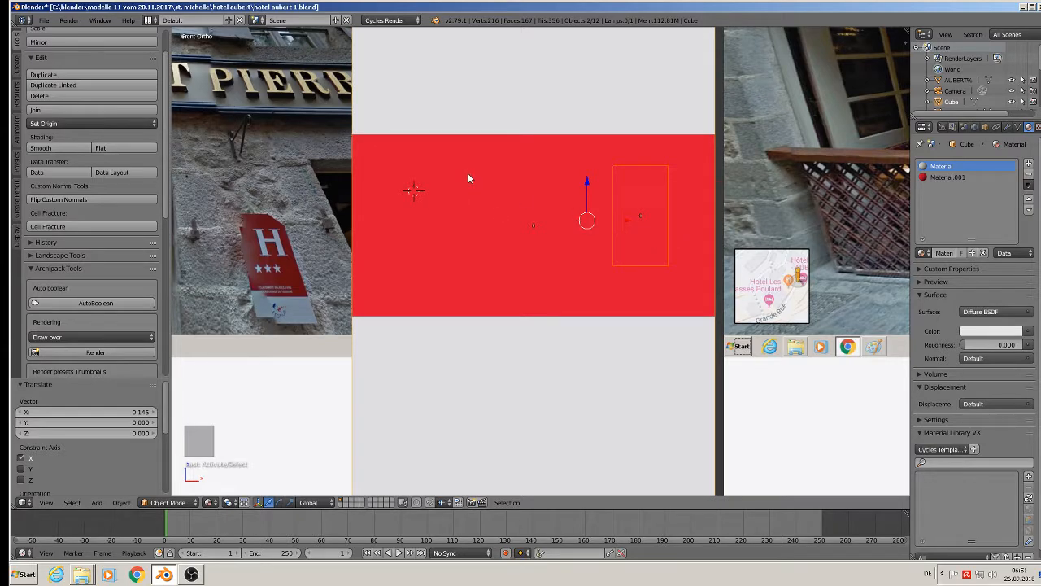
pyautogui.press('Tab')
pyautogui.press('a')
pyautogui.press('a')
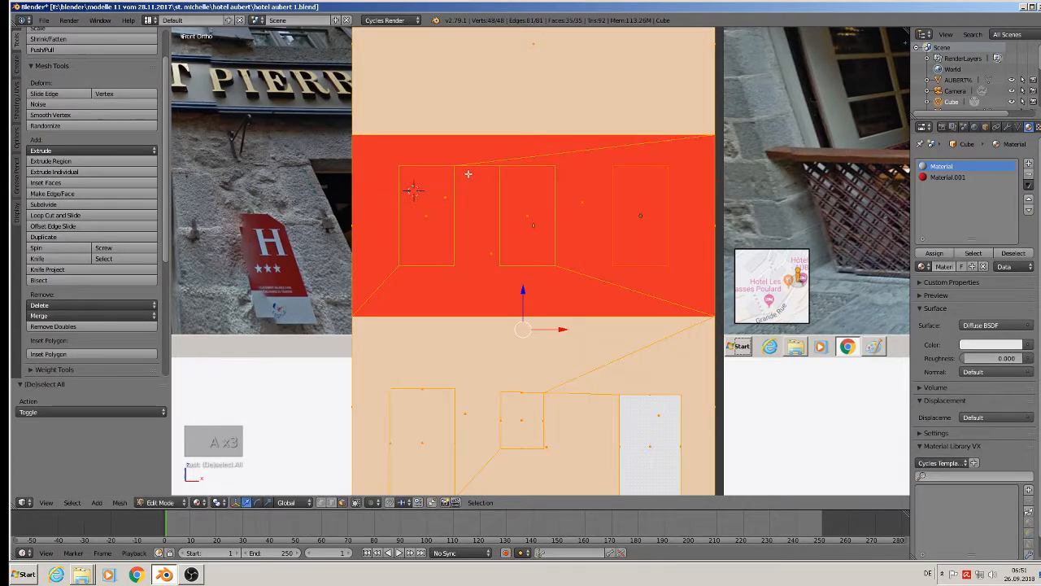
pyautogui.click(49, 269)
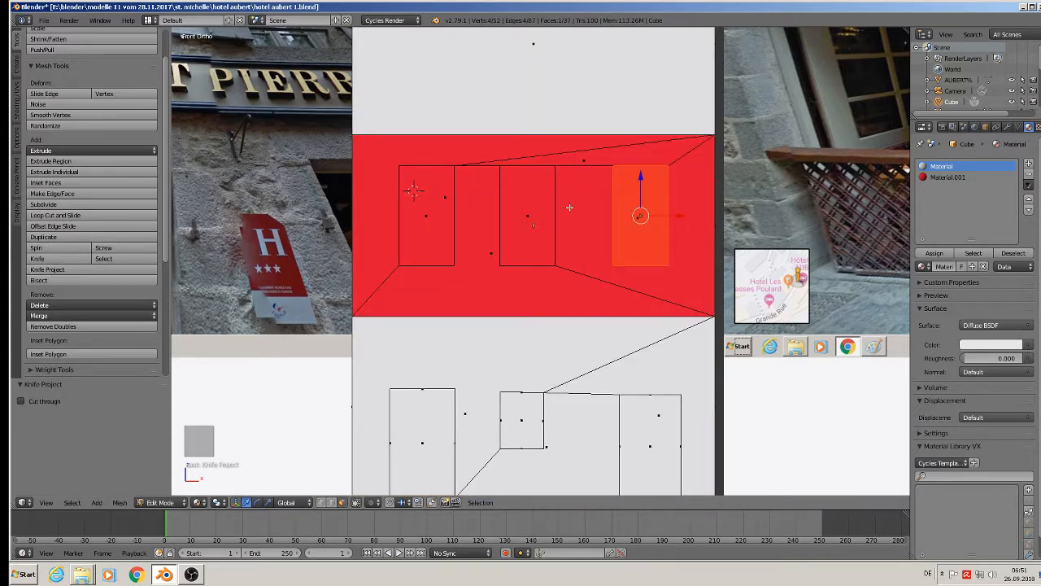
# Select the three window faces in the red storey and extrude them slightly inward as recesses.
pyautogui.moveTo(650, 246); pyautogui.dragTo(699, 269, button='middle')
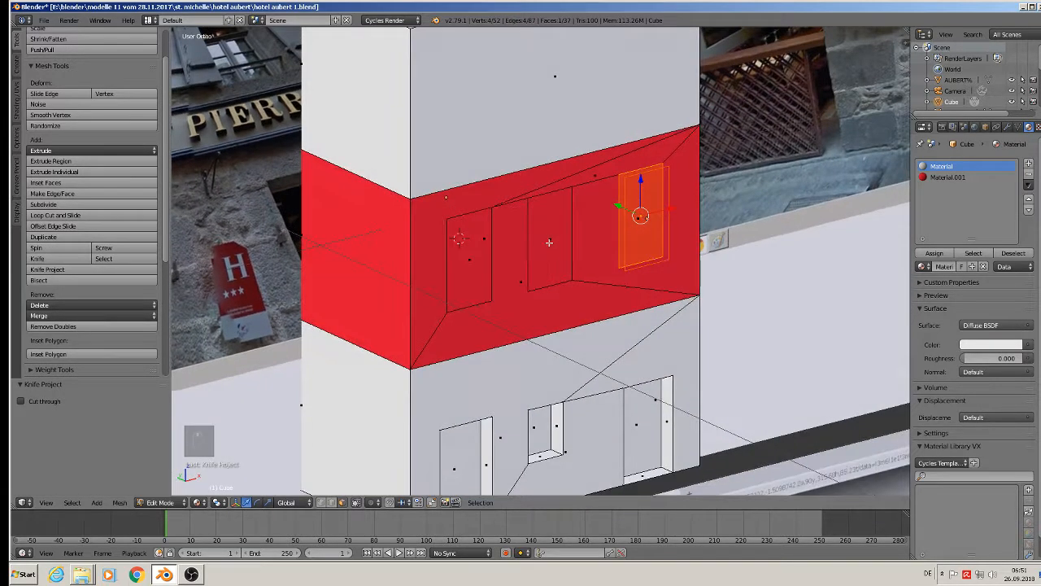
pyautogui.moveTo(625, 239); pyautogui.dragTo(642, 215, button='middle')
pyautogui.click(643, 215)
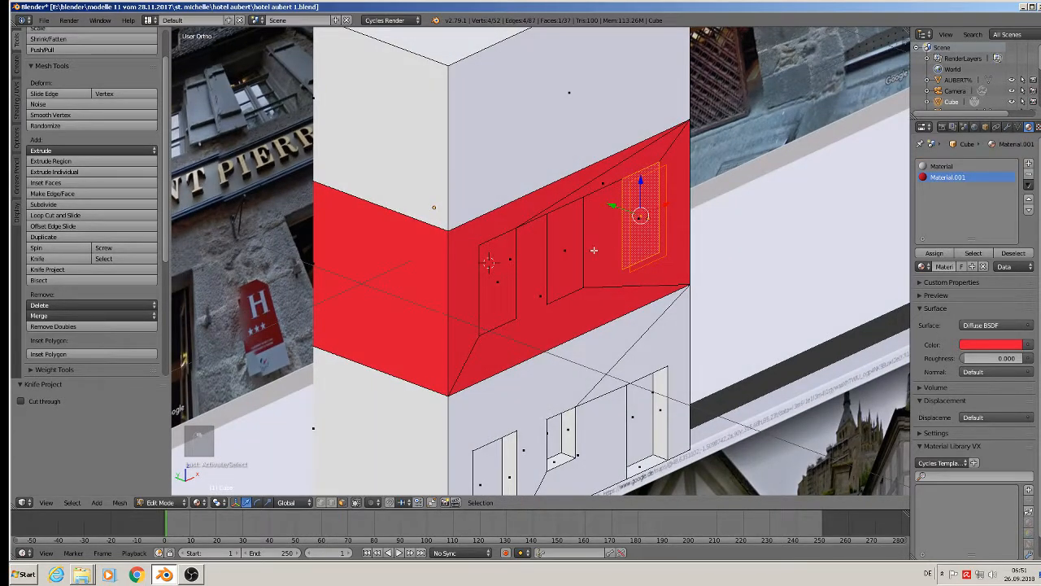
pyautogui.keyDown('shift'); pyautogui.click(557, 251); pyautogui.keyUp('shift')
pyautogui.keyDown('shift'); pyautogui.click(498, 266); pyautogui.keyUp('shift')
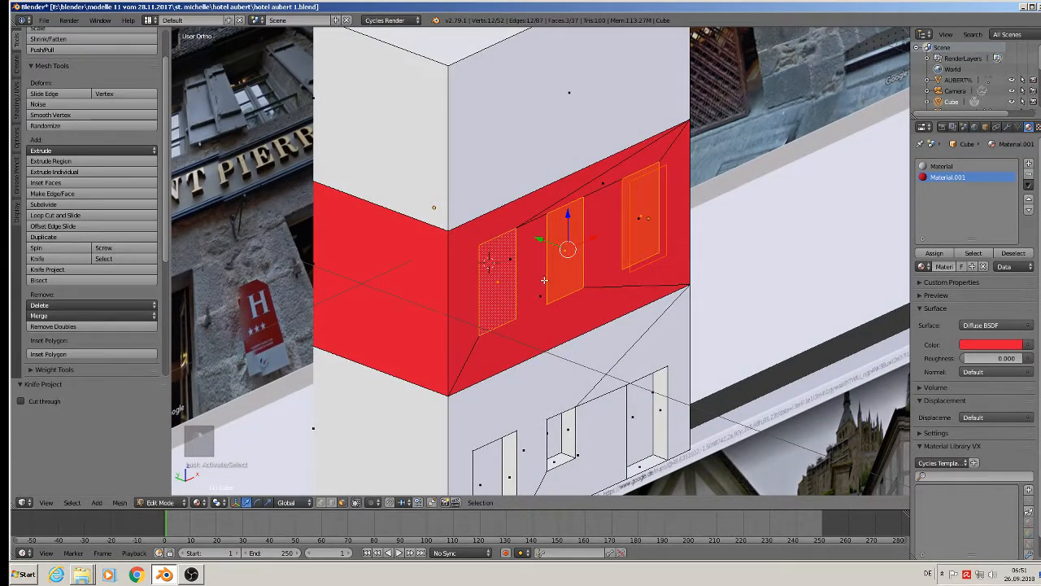
pyautogui.press('e')
pyautogui.moveTo(539, 236); pyautogui.dragTo(530, 236)
pyautogui.press('Tab')
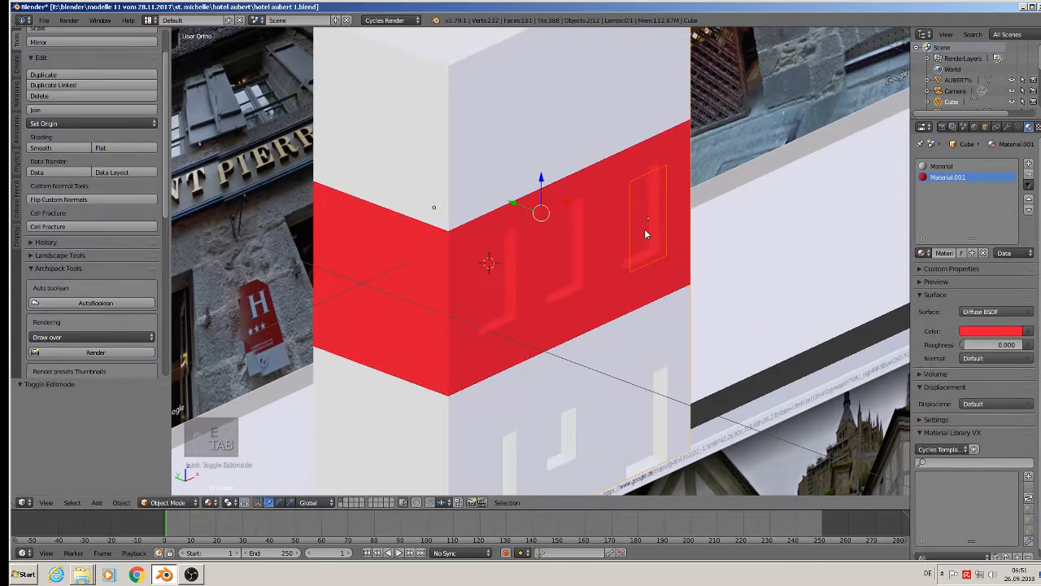
# Move the rectangular outline about 0.341 along X, clear of the block.
pyautogui.rightClick(653, 179)
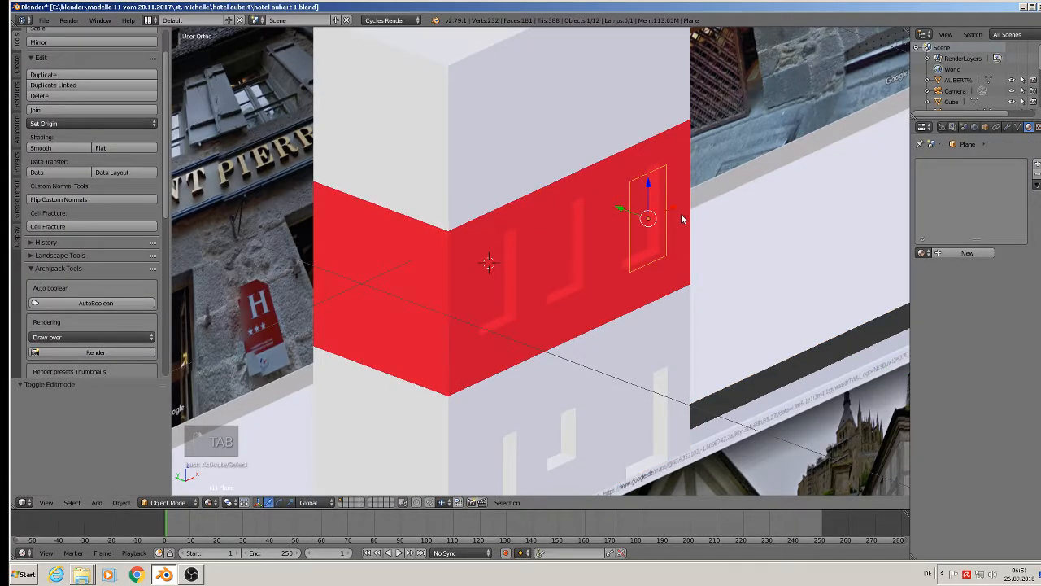
pyautogui.scroll(-3, 691, 218)
pyautogui.moveTo(837, 216); pyautogui.dragTo(710, 307, button='middle')
pyautogui.press('g')
pyautogui.press('x')
pyautogui.click(665, 286)
pyautogui.scroll(-2, 677, 280)
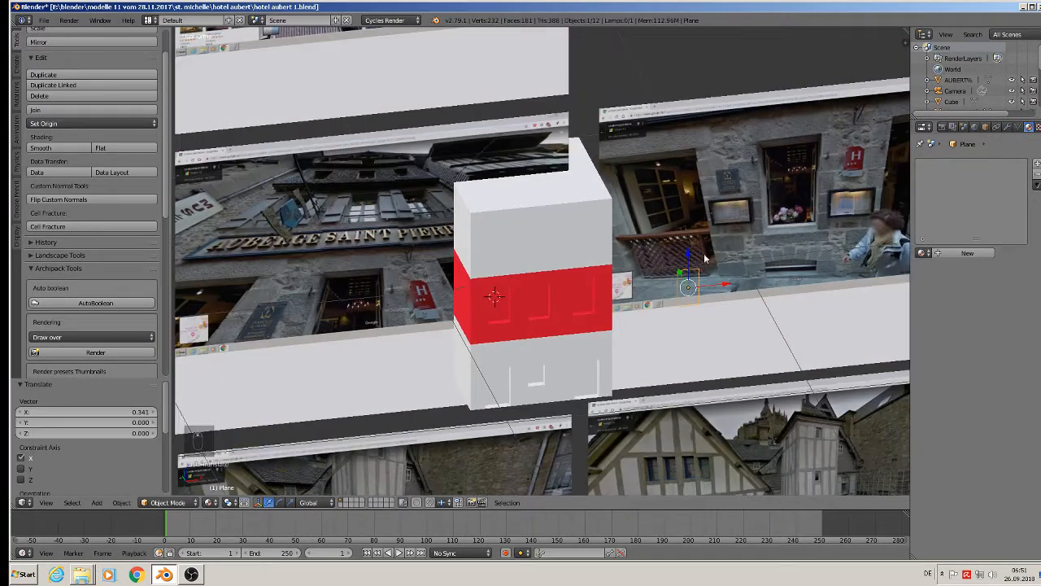
# Check the upper windows in the hotel photo and move the outline about 0.617 along negative X over the block's left window column.
pyautogui.press('KP_1')
pyautogui.scroll(-2, 651, 215)
pyautogui.scroll(5, 459, 171)
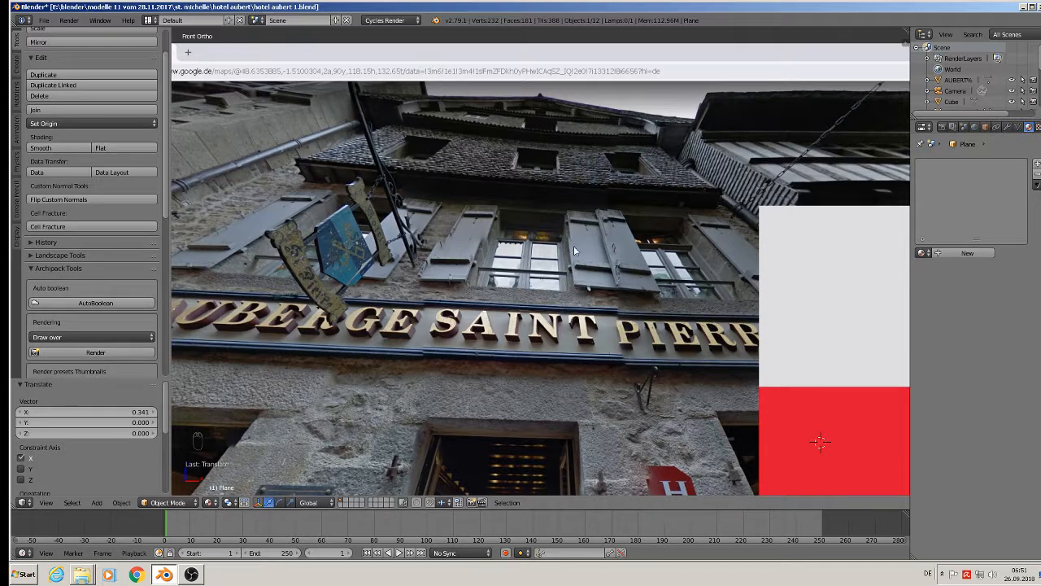
pyautogui.scroll(-5, 555, 193)
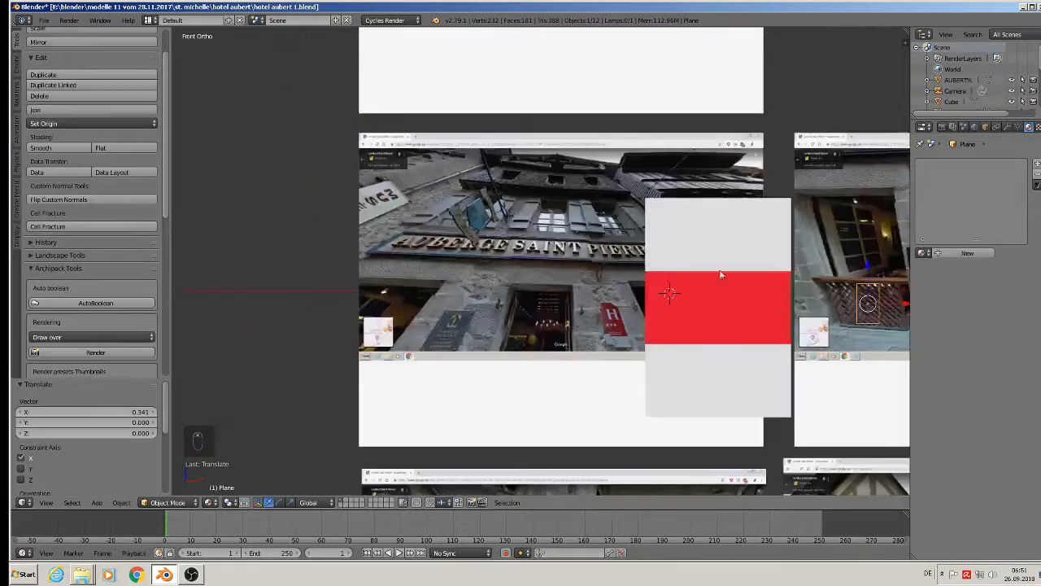
pyautogui.scroll(2, 773, 313)
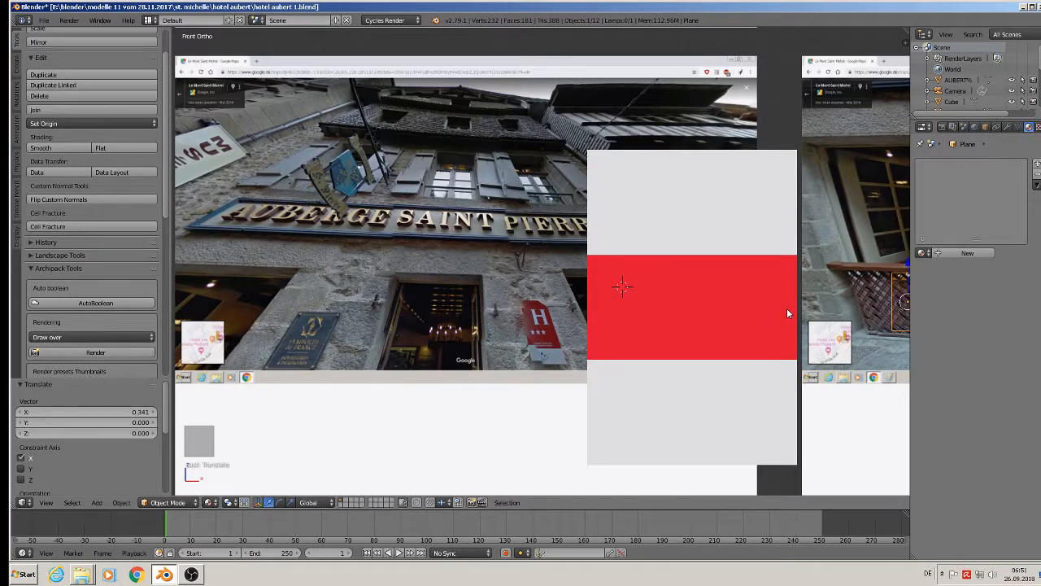
pyautogui.keyDown('shift'); pyautogui.moveTo(787, 313); pyautogui.dragTo(609, 343, button='middle'); pyautogui.keyUp('shift')
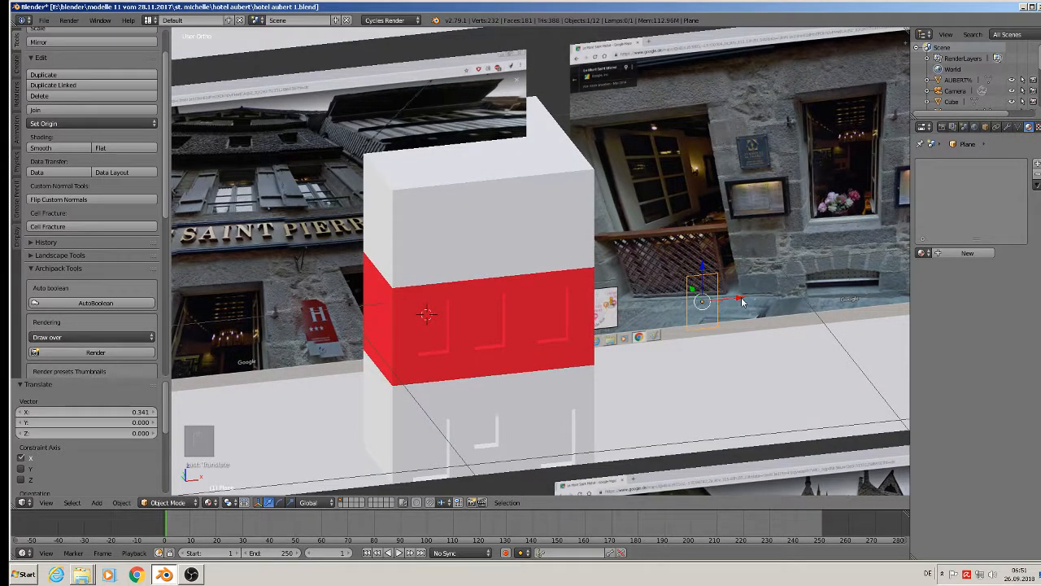
pyautogui.press('g')
pyautogui.press('x')
pyautogui.click(473, 323)
pyautogui.press('KP_1')
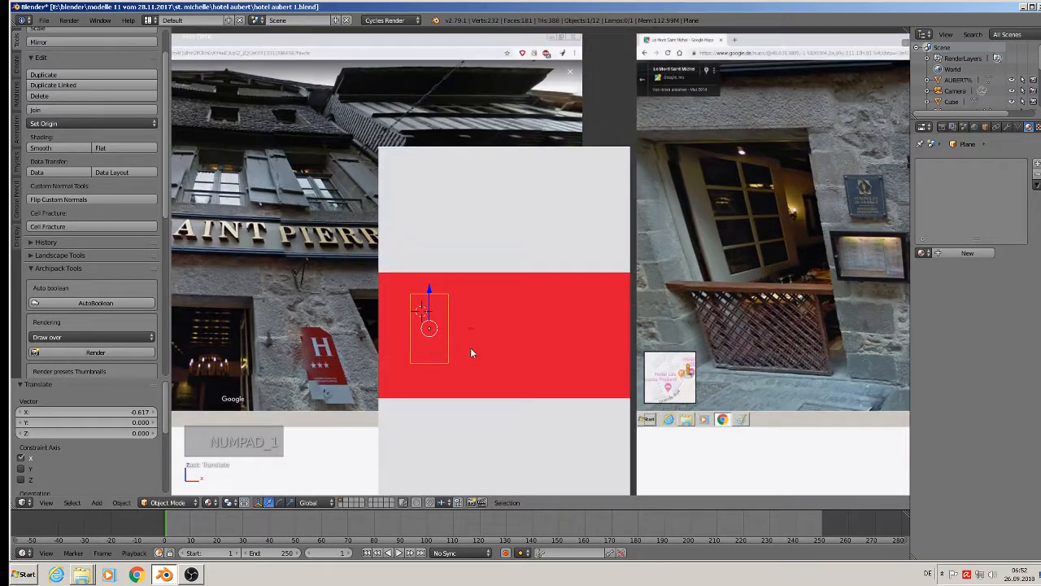
# Scale the outline to about 0.862, raise it about 0.223 along Z into the top storey and shift it about 0.014 along X.
pyautogui.press('s')
pyautogui.click(473, 359)
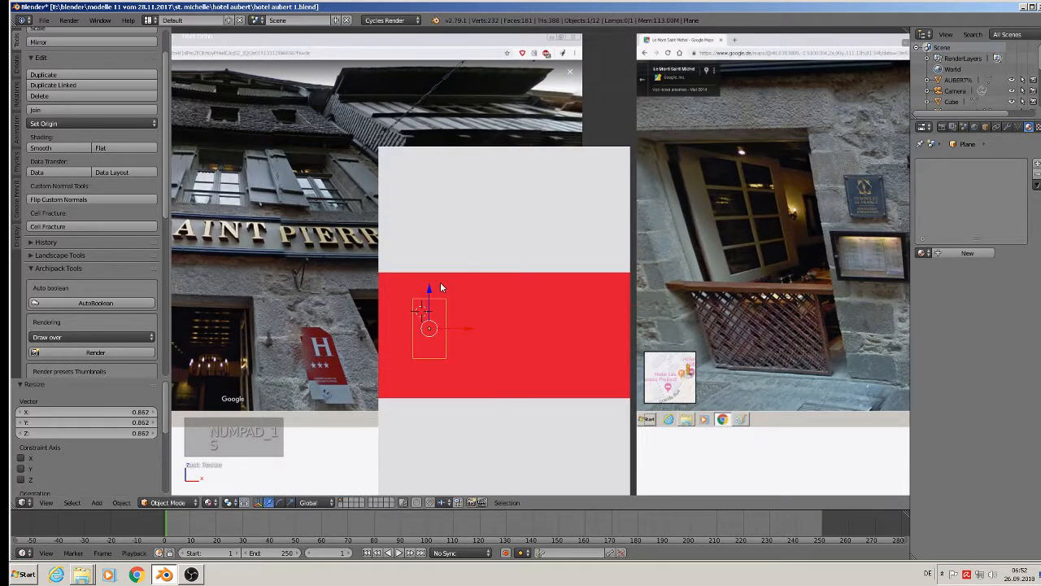
pyautogui.press('g')
pyautogui.press('z')
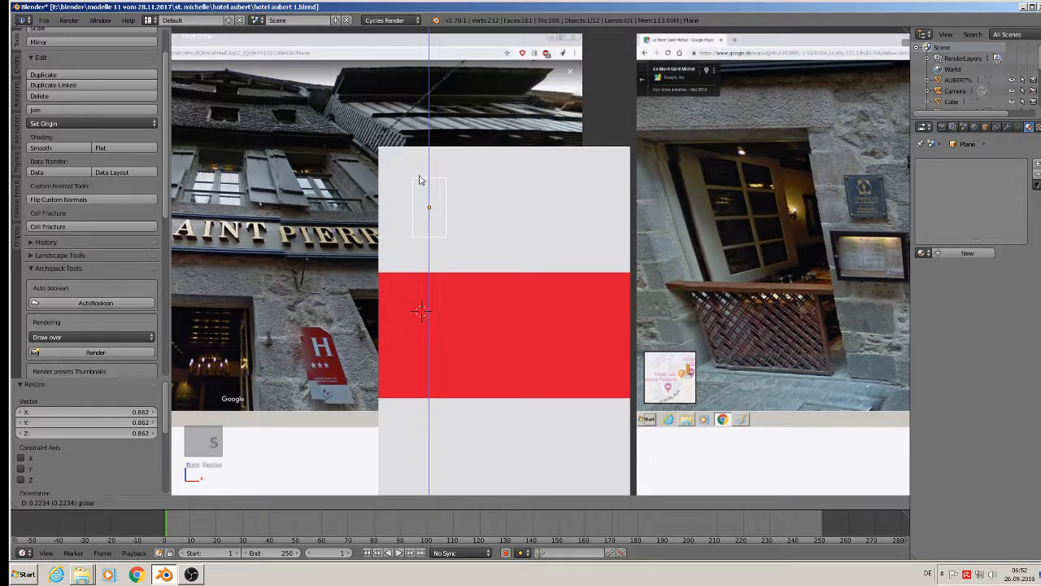
pyautogui.click(421, 180)
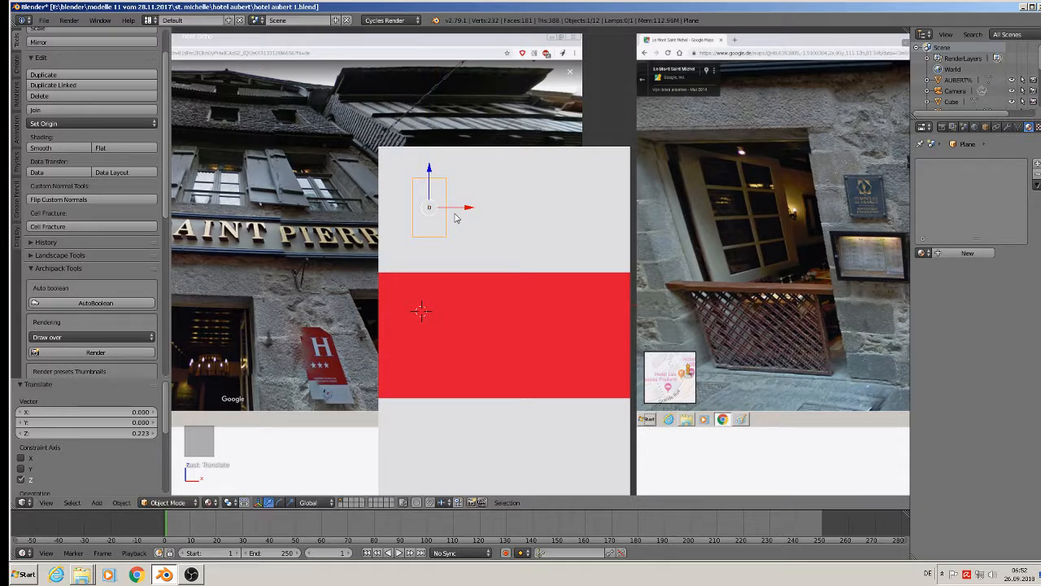
pyautogui.moveTo(464, 210); pyautogui.dragTo(472, 214)
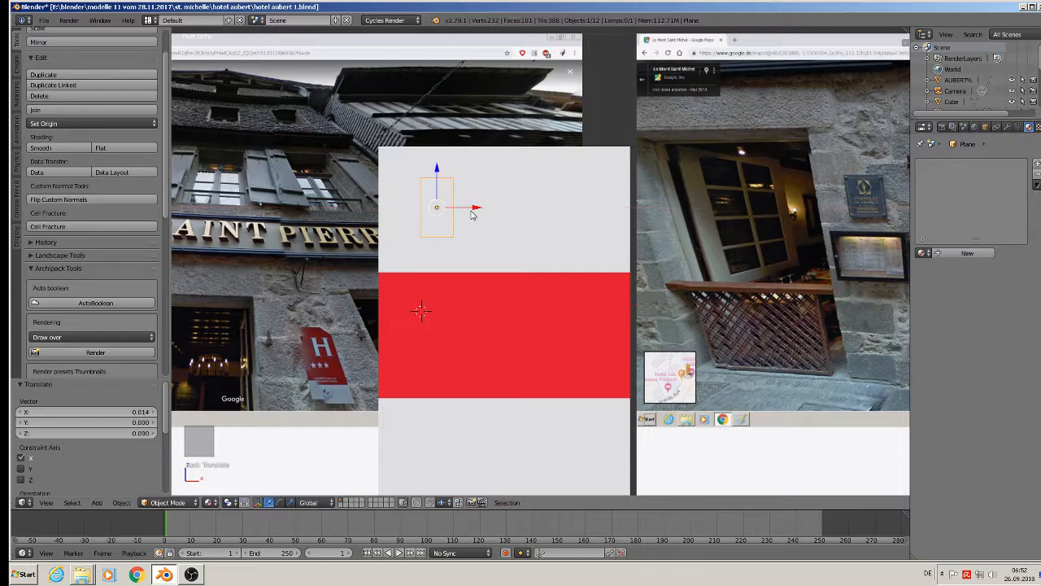
# Duplicate the outline twice along X within its mesh, spacing the copies about 0.131 and 0.127 apart across the top storey.
pyautogui.press('Tab')
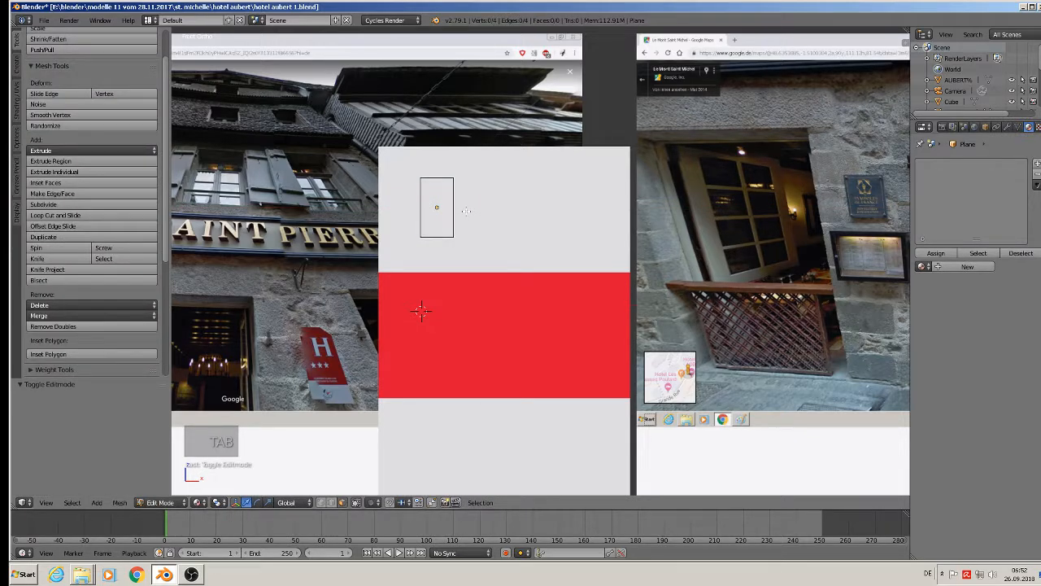
pyautogui.press('a')
pyautogui.press('a')
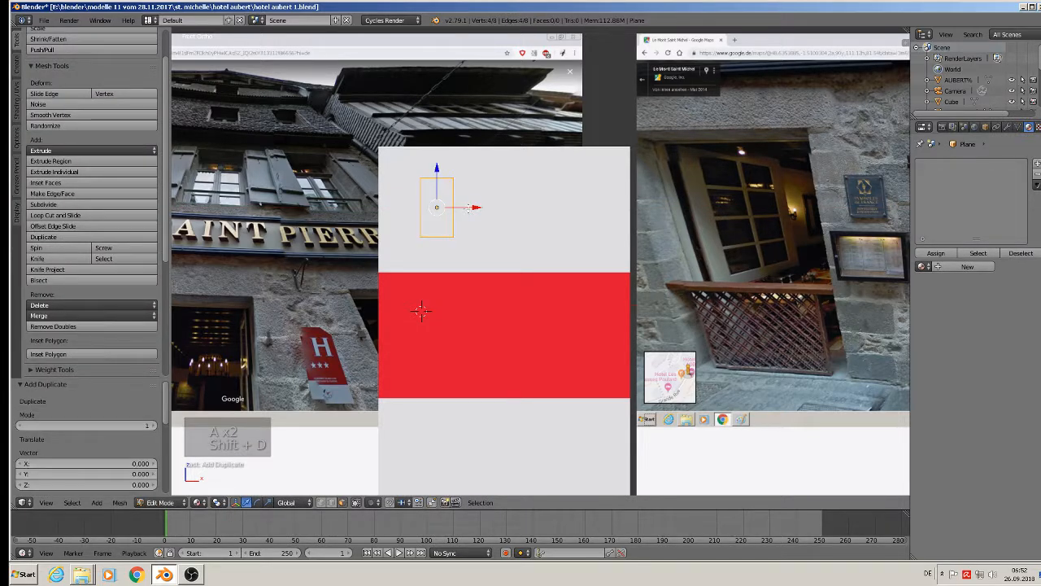
pyautogui.hotkey('shift', 'd')
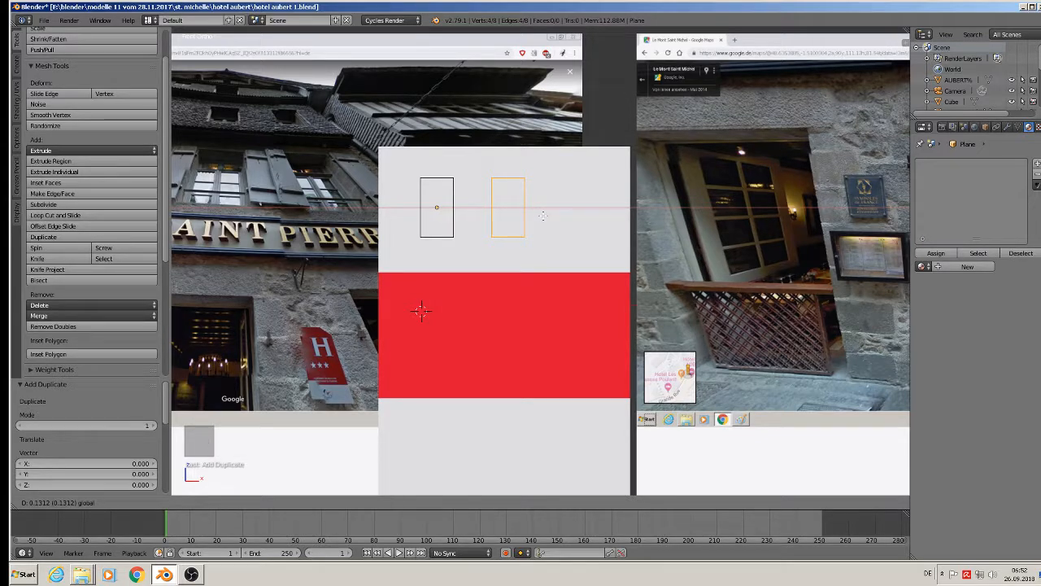
pyautogui.click(542, 215)
pyautogui.hotkey('shift', 'd')
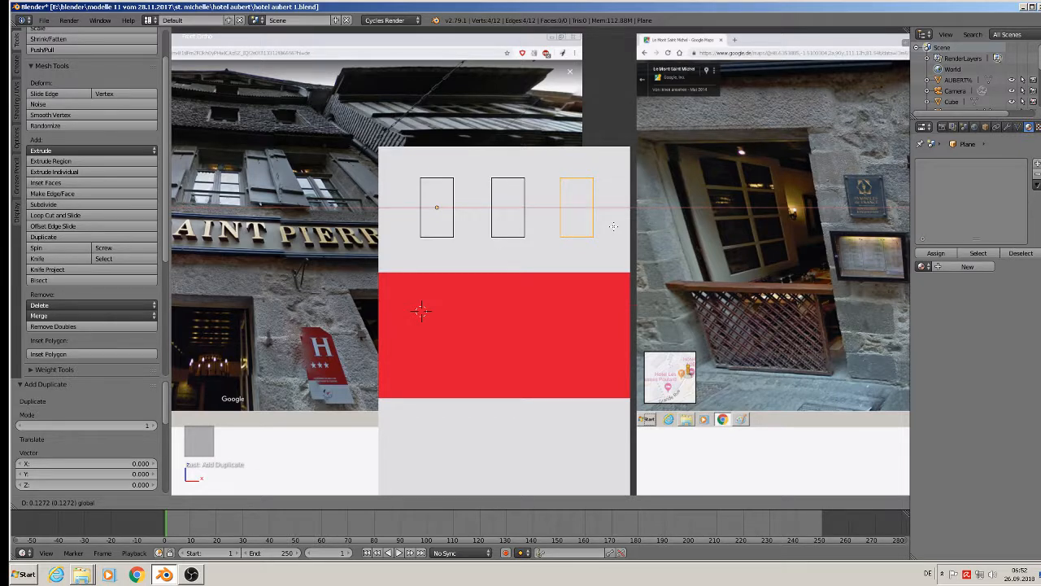
pyautogui.click(612, 226)
pyautogui.press('Tab')
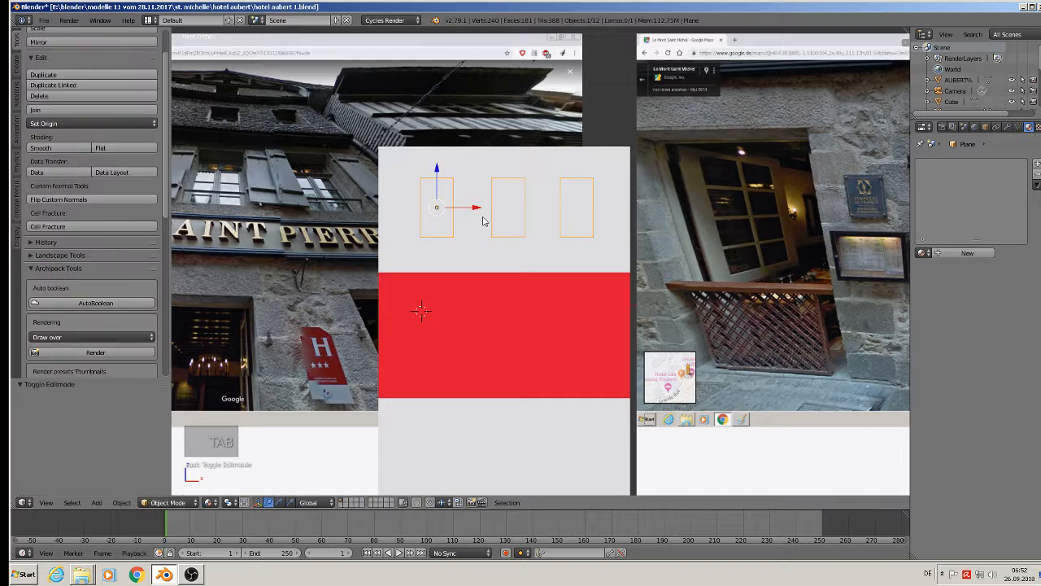
# Apply rotation and scale to the three-window outline object and to the block.
pyautogui.click(122, 503)
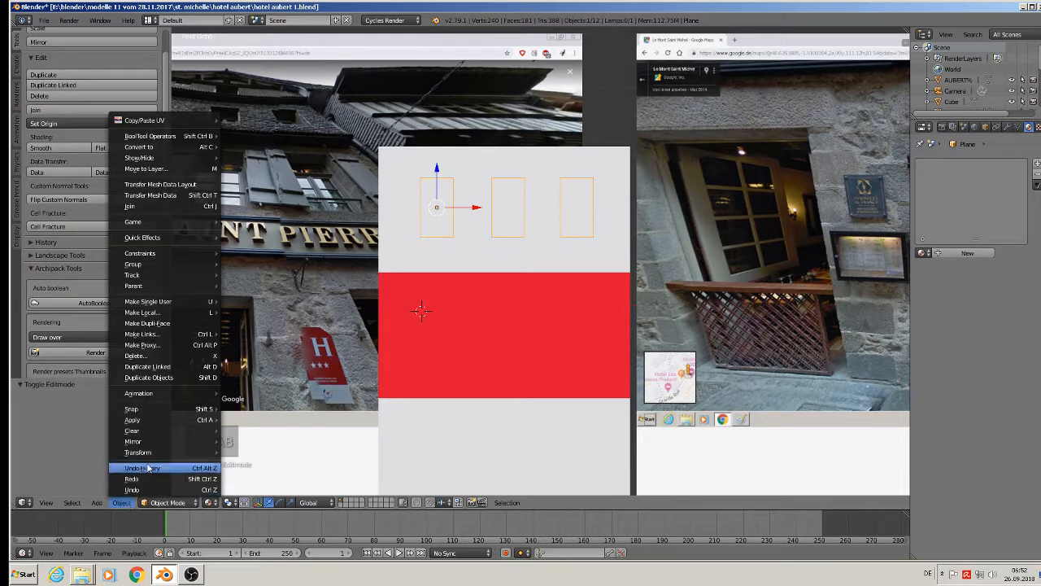
pyautogui.moveTo(151, 422)
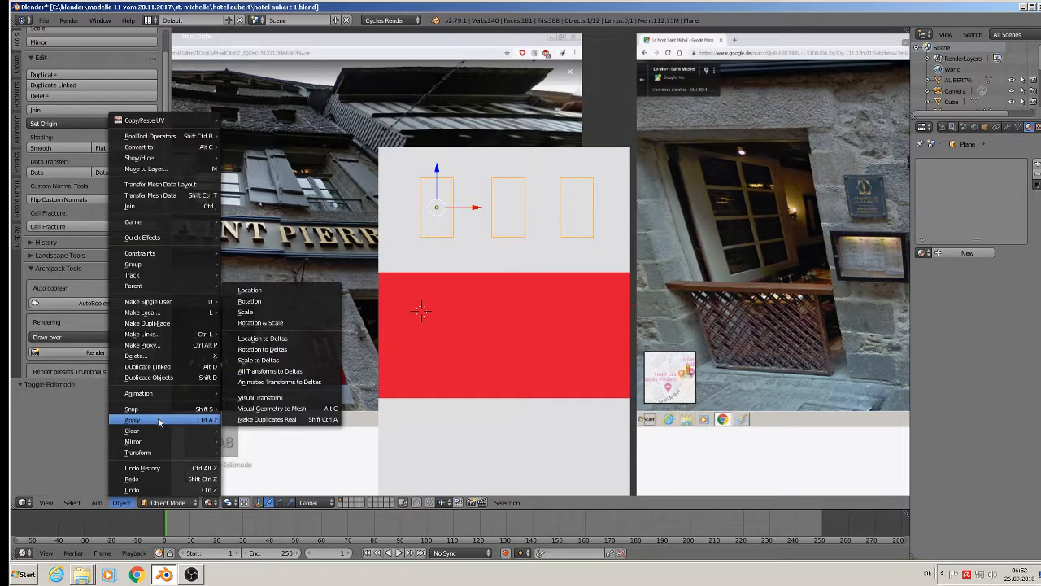
pyautogui.click(283, 322)
pyautogui.rightClick(391, 264)
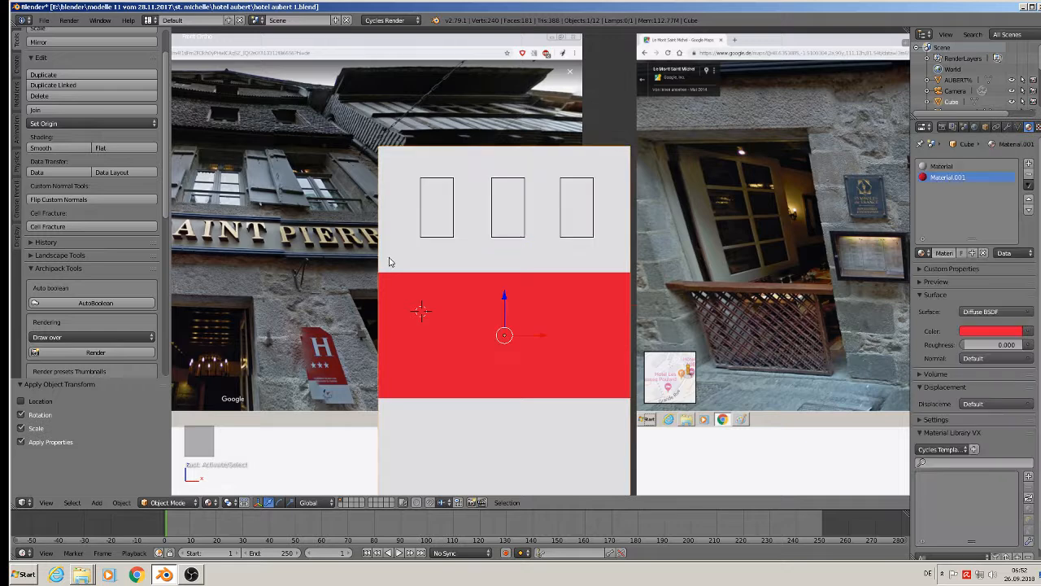
pyautogui.click(122, 503)
pyautogui.moveTo(154, 418)
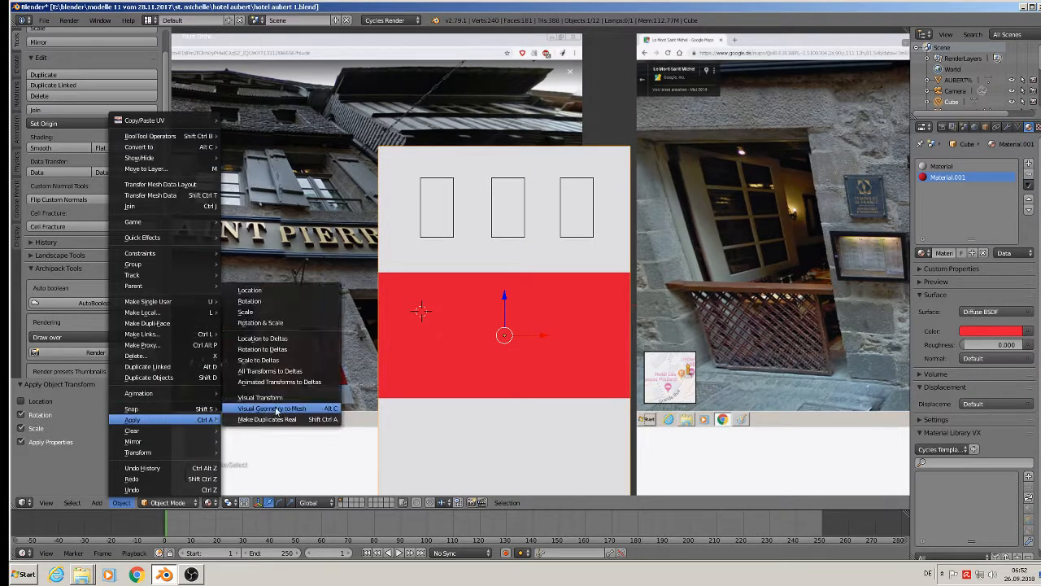
pyautogui.click(312, 320)
# Set the three-window outline's origin to its geometry and knife-project the outline onto the block's top storey.
pyautogui.rightClick(451, 240)
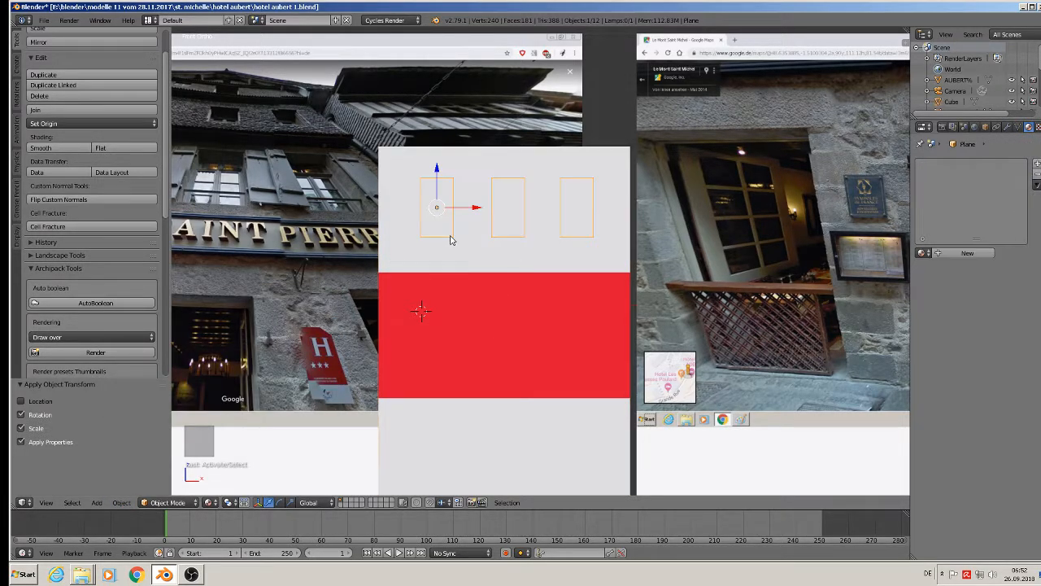
pyautogui.click(73, 120)
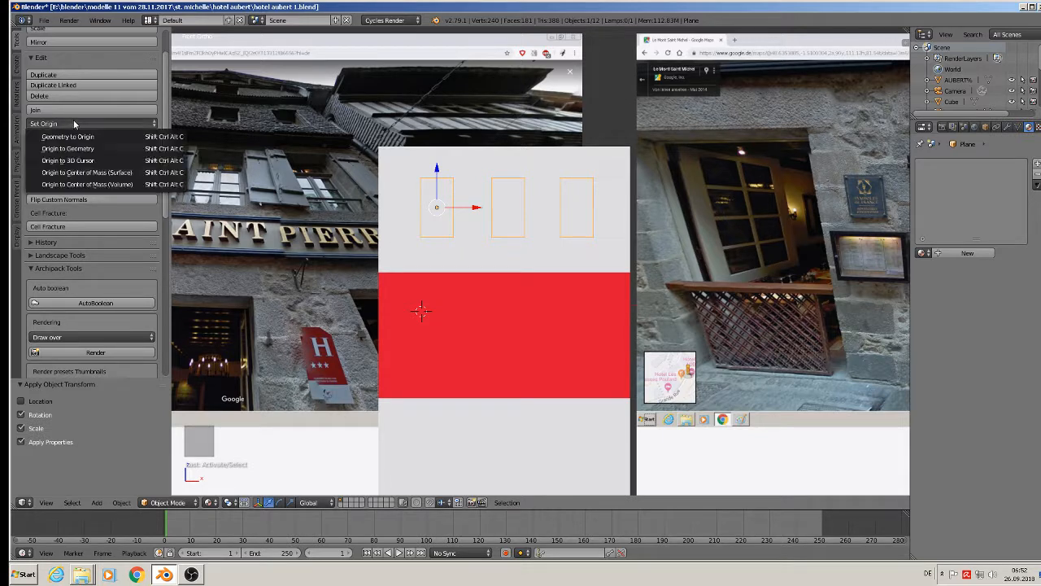
pyautogui.click(70, 149)
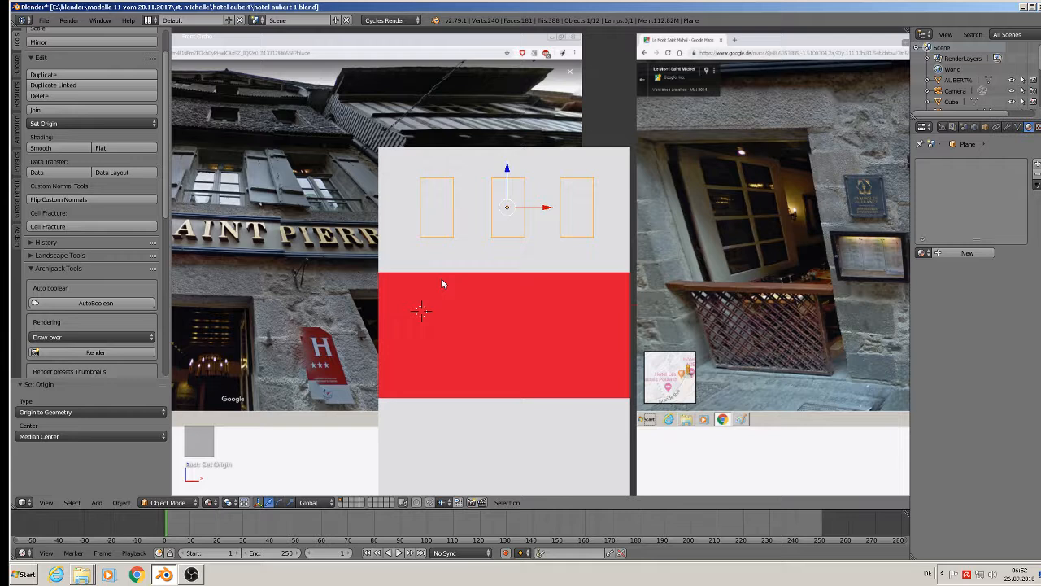
pyautogui.rightClick(401, 160)
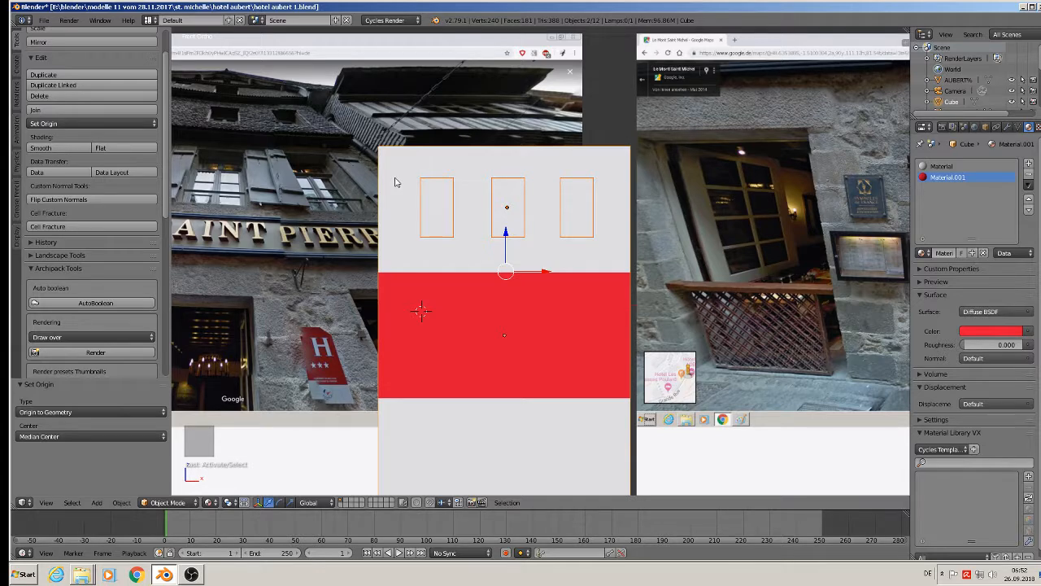
pyautogui.press('Tab')
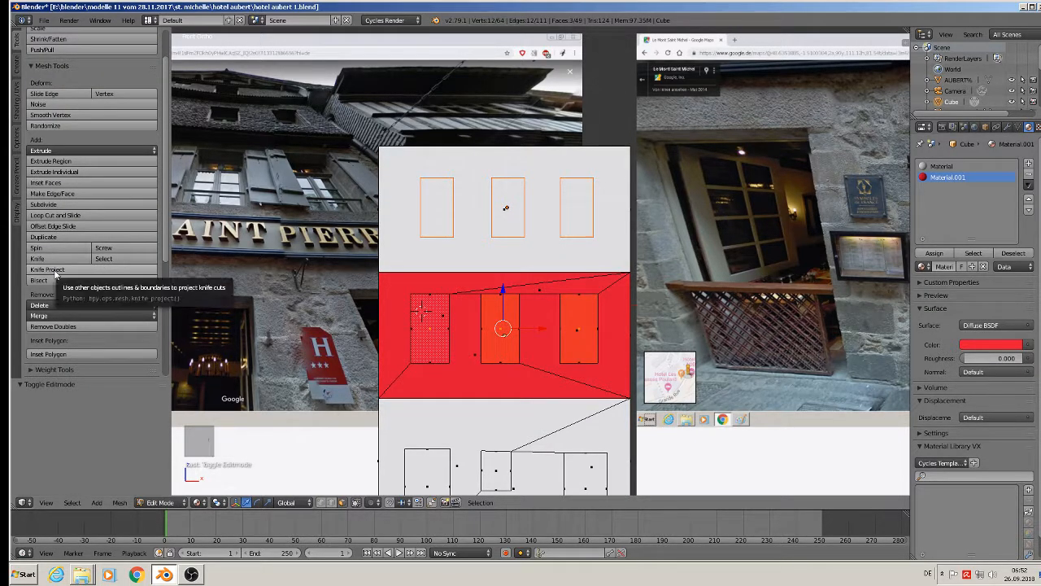
pyautogui.click(56, 274)
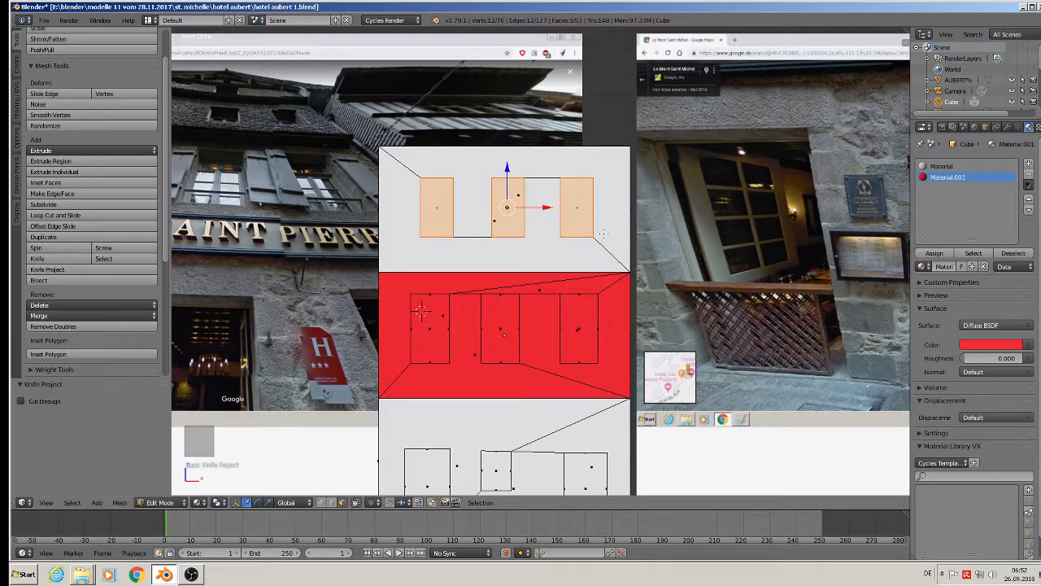
# Extrude the three top-storey window faces and push them inward along Y to recess them into the façade.
pyautogui.moveTo(534, 271); pyautogui.dragTo(508, 223, button='middle')
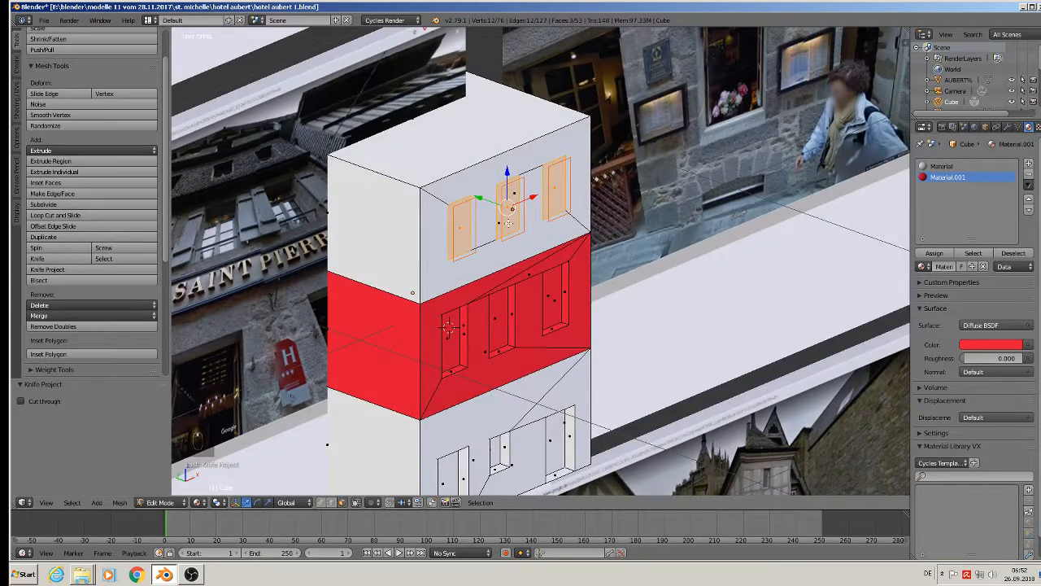
pyautogui.press('e')
pyautogui.rightClick(508, 224)
pyautogui.moveTo(481, 198)
pyautogui.mouseDown()
pyautogui.moveTo(472, 192)
pyautogui.moveTo(472, 205)
pyautogui.mouseUp()
pyautogui.press('Tab')
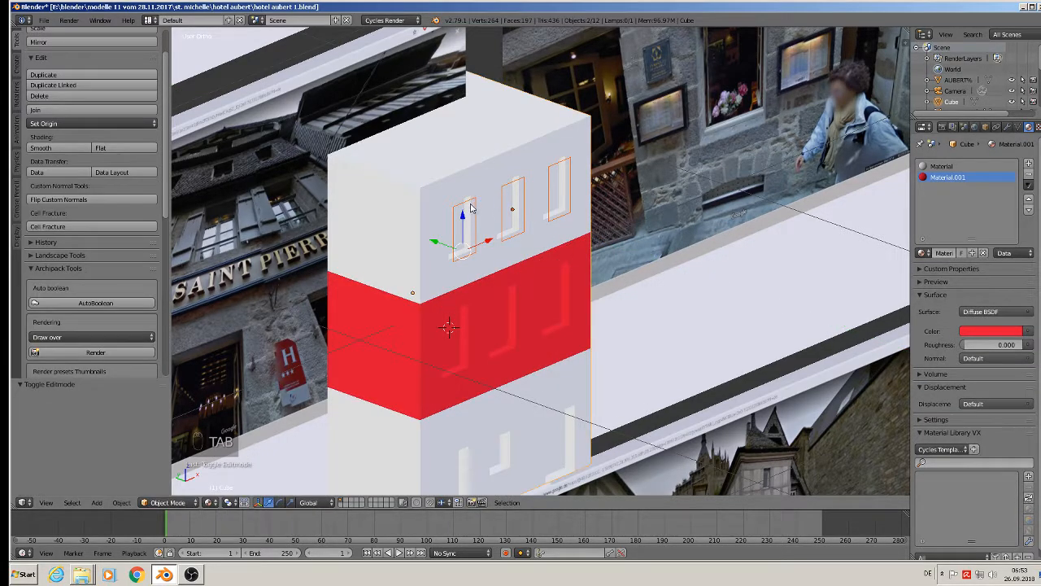
# Move the three-window outline object about 0.518 along X, clear of the block.
pyautogui.rightClick(468, 209)
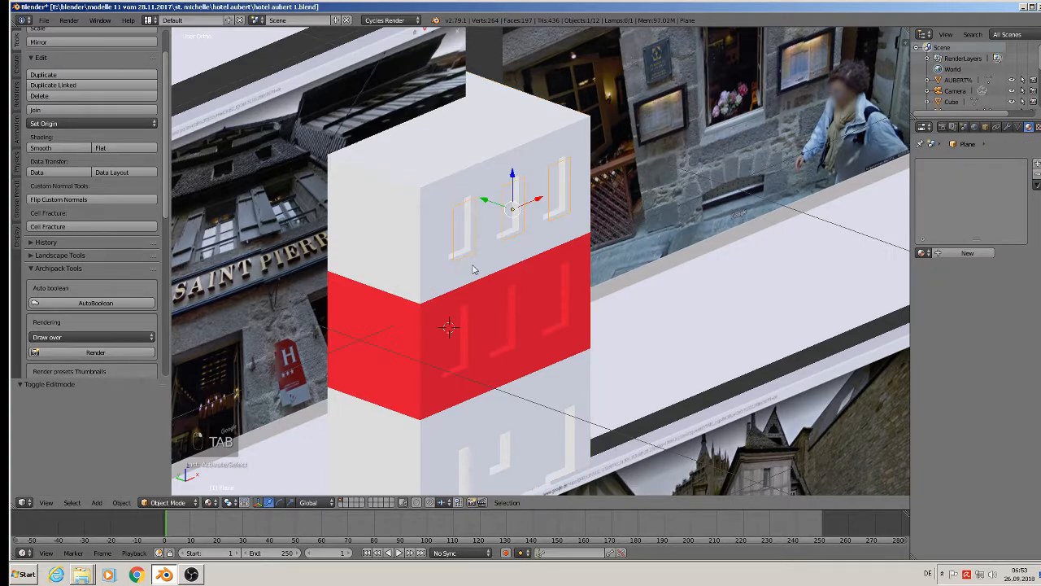
pyautogui.moveTo(540, 198); pyautogui.dragTo(710, 156)
pyautogui.moveTo(573, 262); pyautogui.dragTo(522, 239, button='middle')
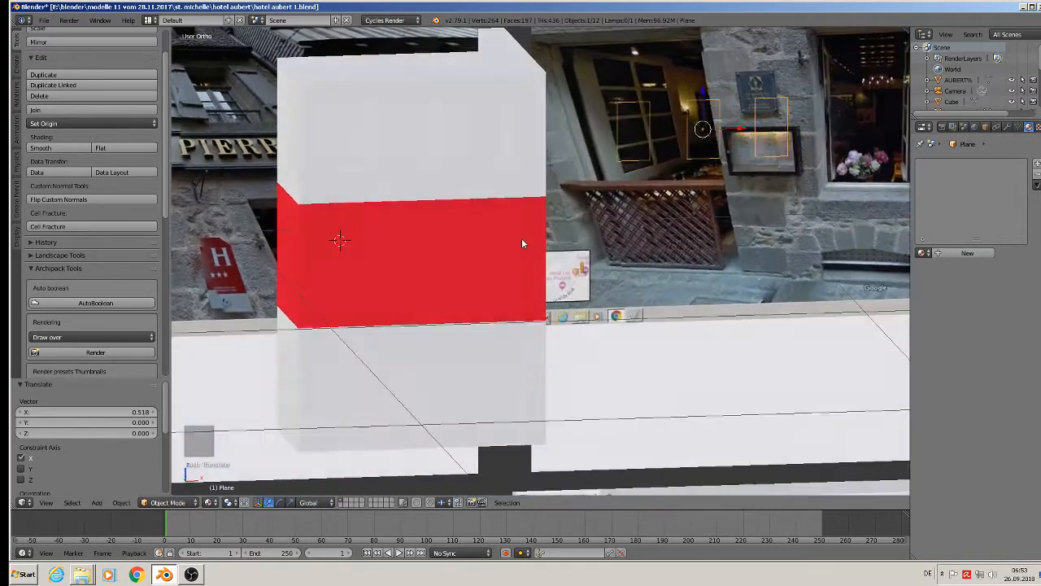
pyautogui.scroll(-5, 517, 236)
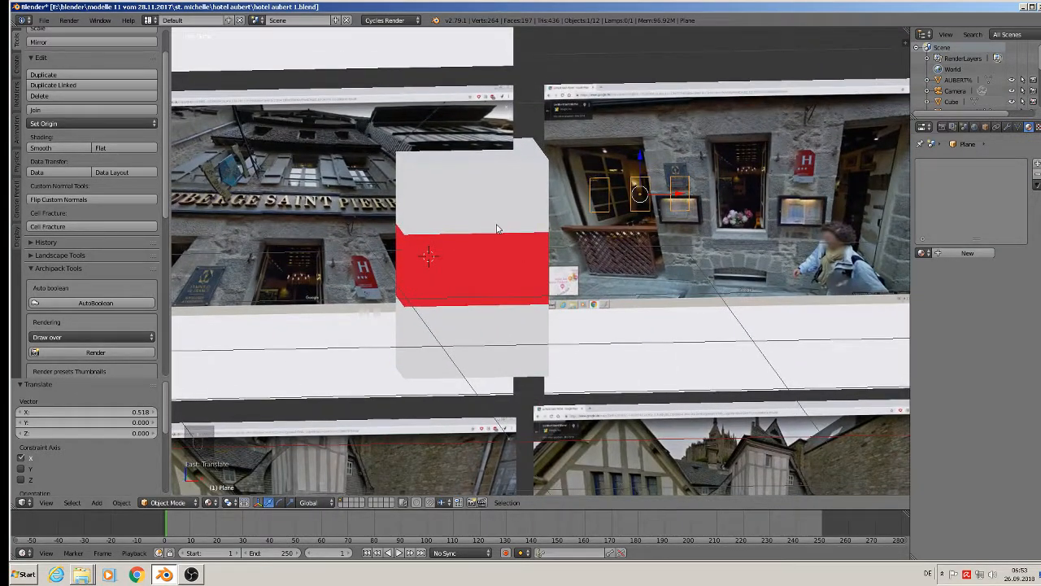
pyautogui.scroll(2, 311, 114)
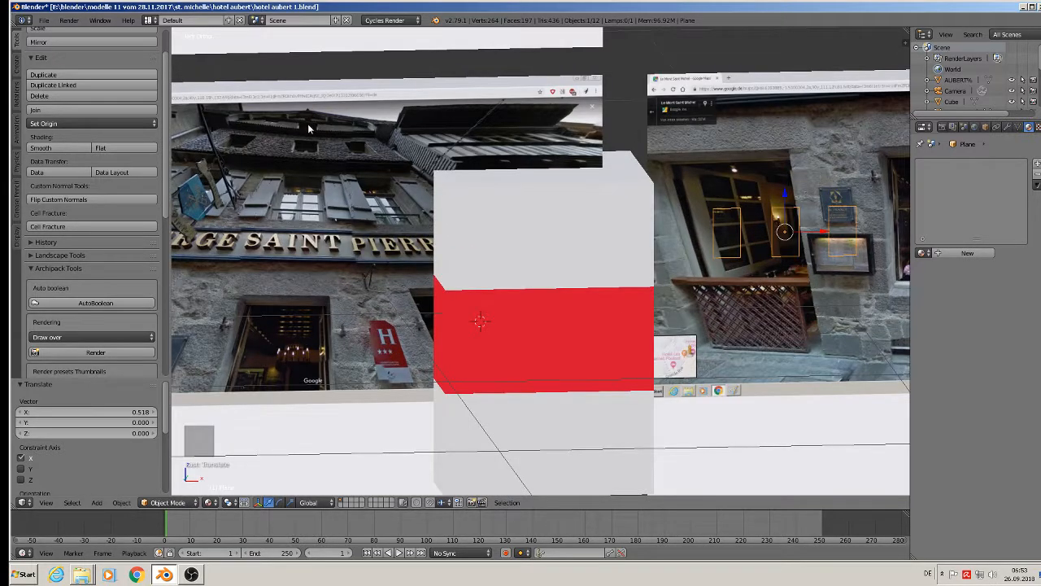
pyautogui.moveTo(330, 237); pyautogui.dragTo(411, 200, button='middle')
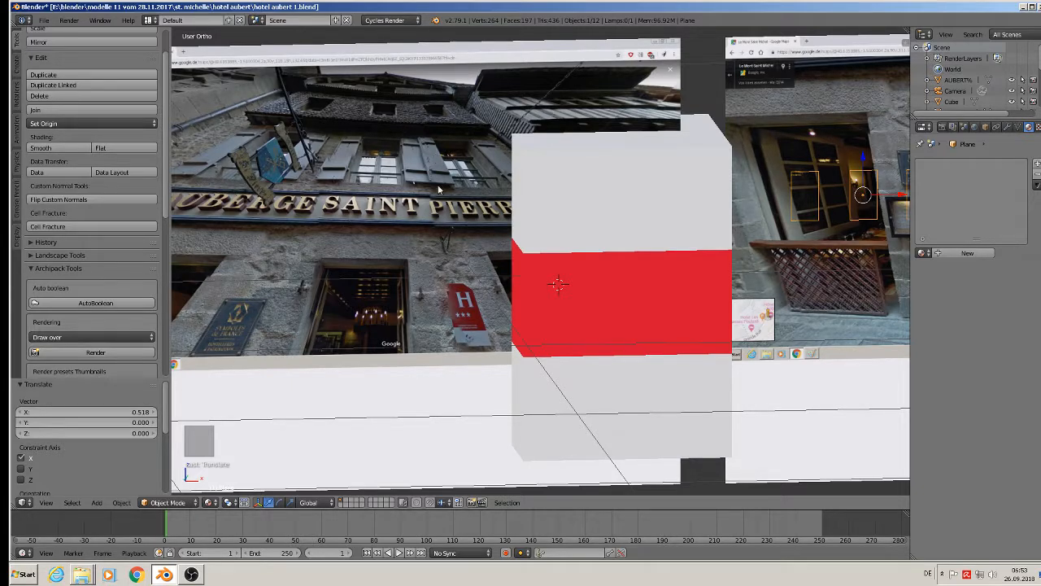
pyautogui.scroll(-3, 434, 225)
pyautogui.scroll(2, 433, 224)
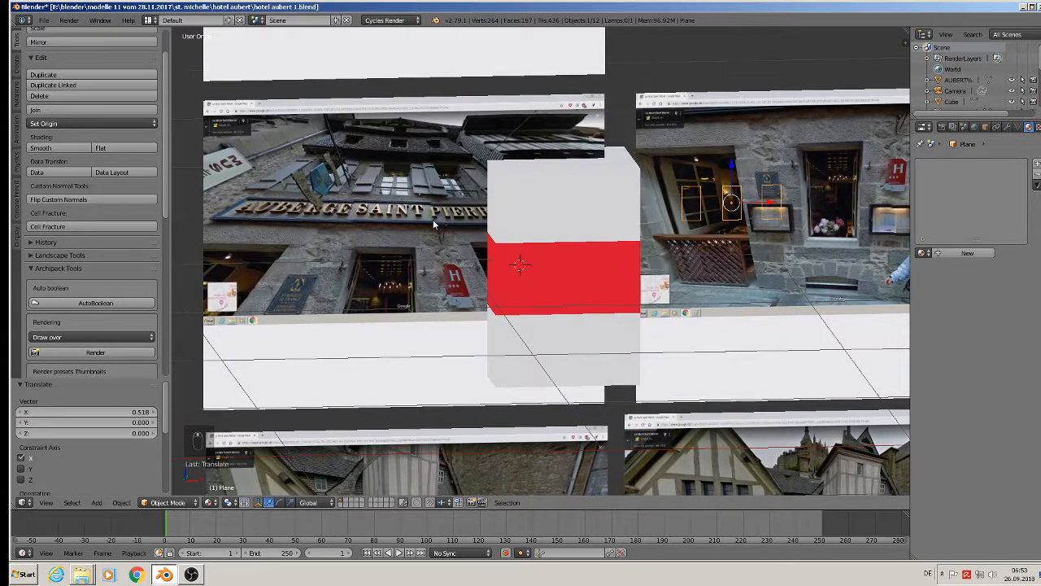
# Delete only the nine recessed door and window faces across the block's three storeys to open them up.
pyautogui.rightClick(554, 224)
pyautogui.press('Tab')
pyautogui.press('Tab')
pyautogui.press('Tab')
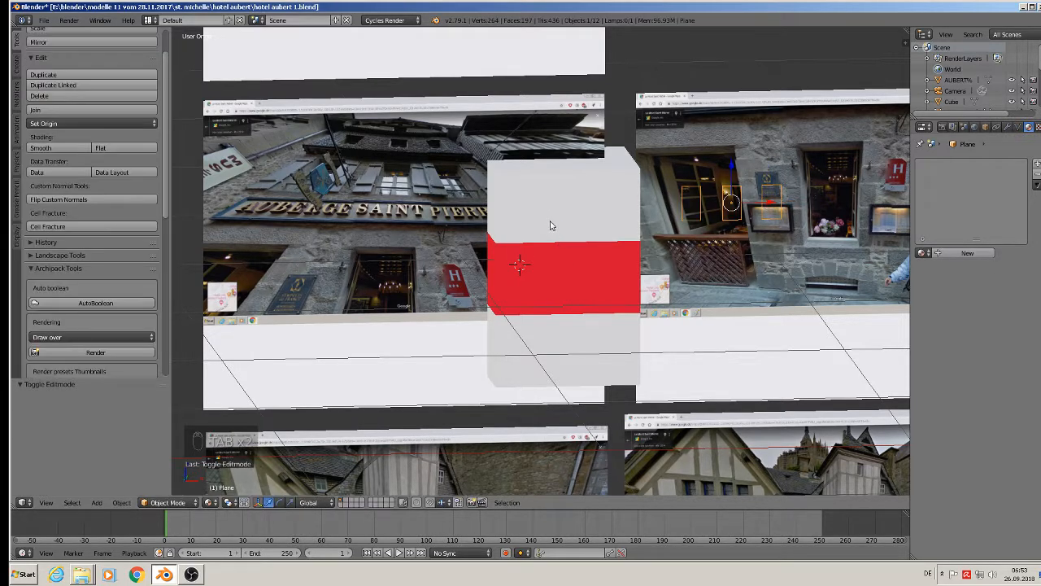
pyautogui.scroll(2, 550, 219)
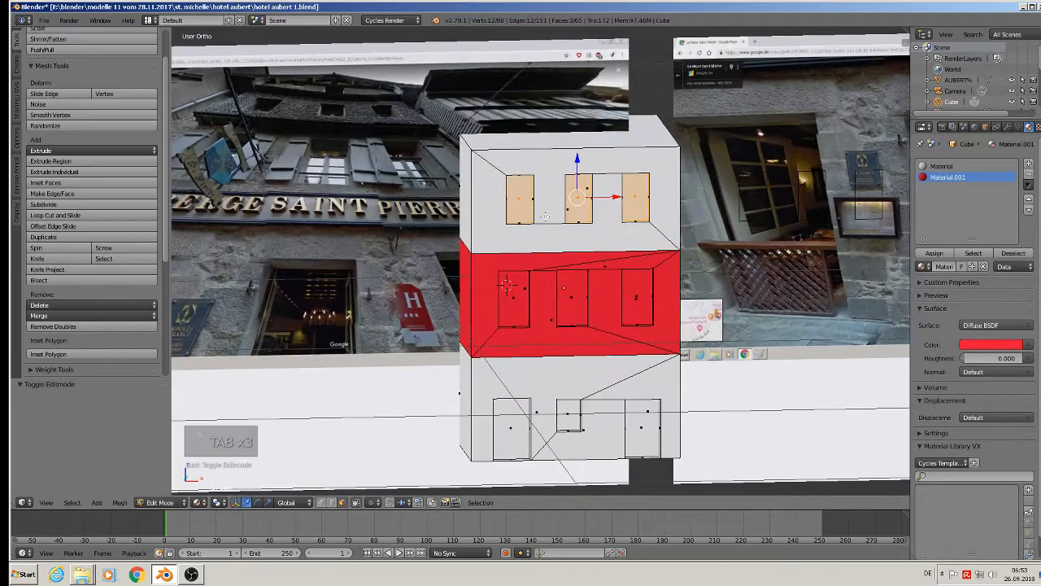
pyautogui.rightClick(515, 295)
pyautogui.keyDown('shift'); pyautogui.rightClick(572, 298); pyautogui.keyUp('shift')
pyautogui.keyDown('shift'); pyautogui.rightClick(638, 294); pyautogui.keyUp('shift')
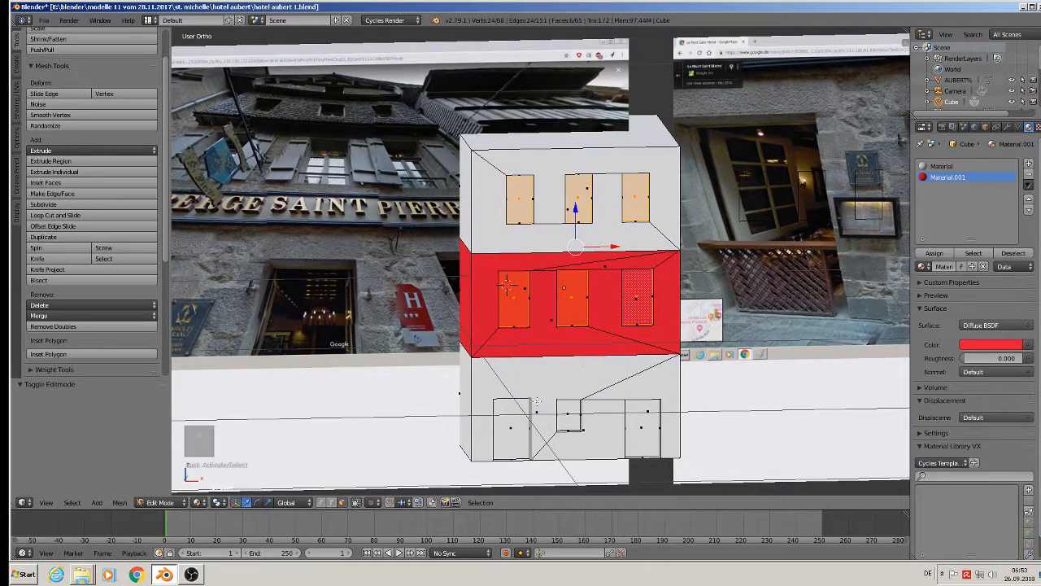
pyautogui.keyDown('shift'); pyautogui.rightClick(521, 427); pyautogui.keyUp('shift')
pyautogui.keyDown('shift'); pyautogui.rightClick(569, 422); pyautogui.keyUp('shift')
pyautogui.keyDown('shift'); pyautogui.rightClick(648, 426); pyautogui.keyUp('shift')
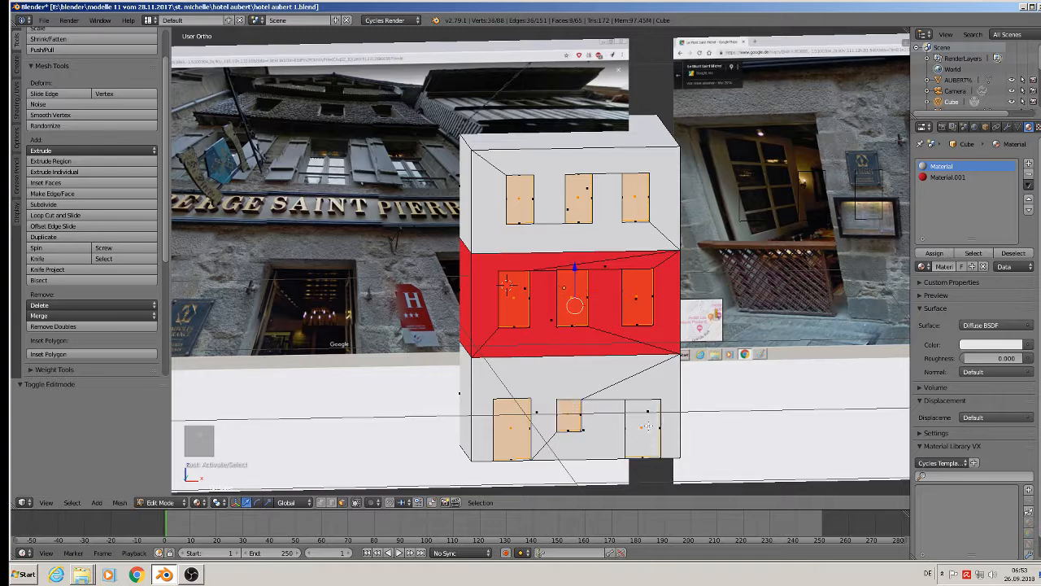
pyautogui.press('x')
pyautogui.click(644, 426)
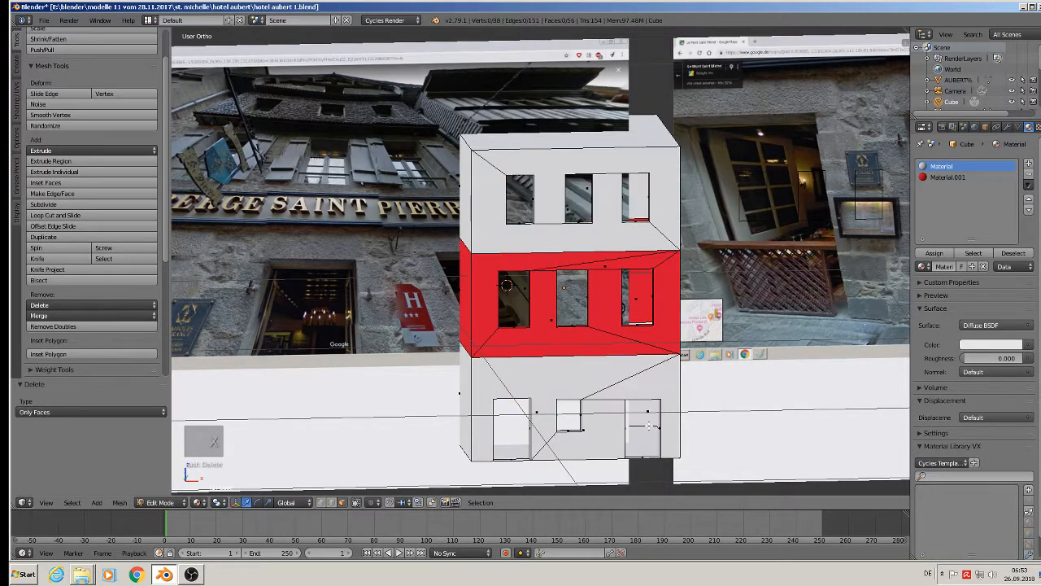
# Move the block about 0.923 along negative Y, away from the reference photos.
pyautogui.moveTo(602, 307); pyautogui.dragTo(625, 305, button='middle')
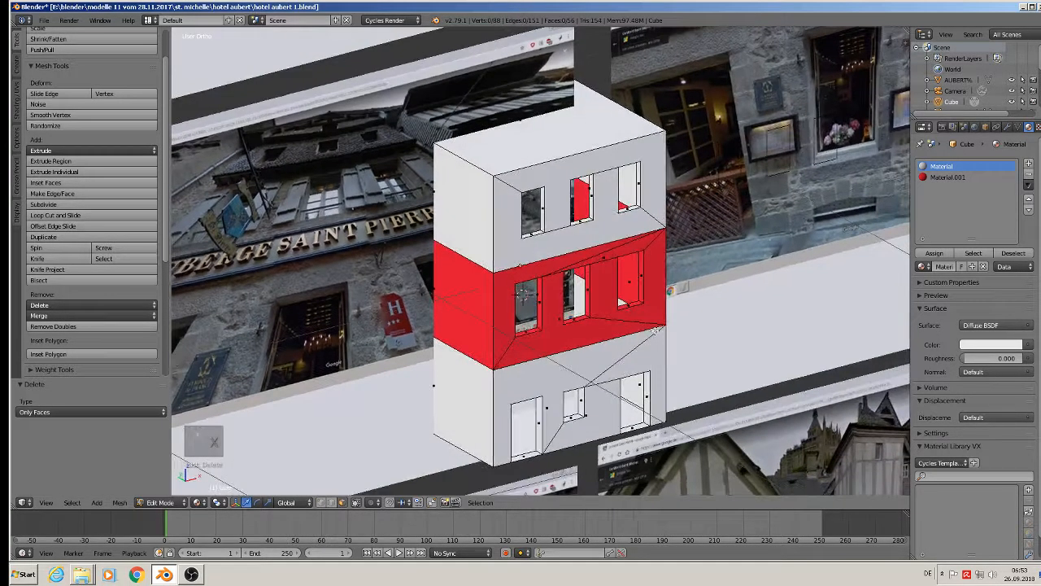
pyautogui.press('Tab')
pyautogui.scroll(-3, 648, 329)
pyautogui.moveTo(559, 288); pyautogui.dragTo(682, 353)
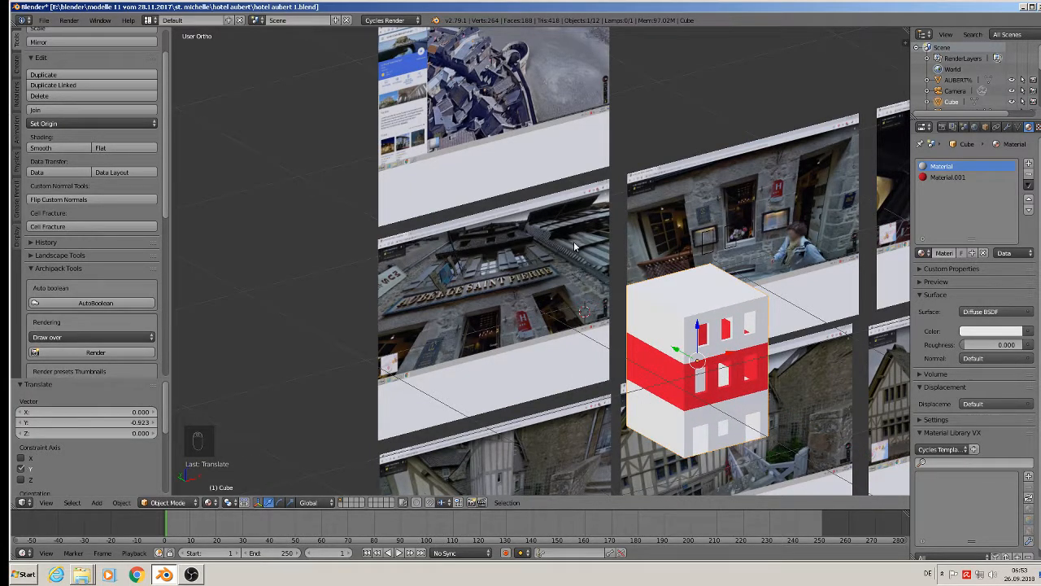
# Delete only the block's bottom face.
pyautogui.moveTo(707, 397); pyautogui.dragTo(677, 300, button='middle')
pyautogui.scroll(3, 763, 408)
pyautogui.keyDown('shift'); pyautogui.moveTo(762, 424); pyautogui.dragTo(788, 350, button='middle'); pyautogui.keyUp('shift')
pyautogui.scroll(5, 788, 352)
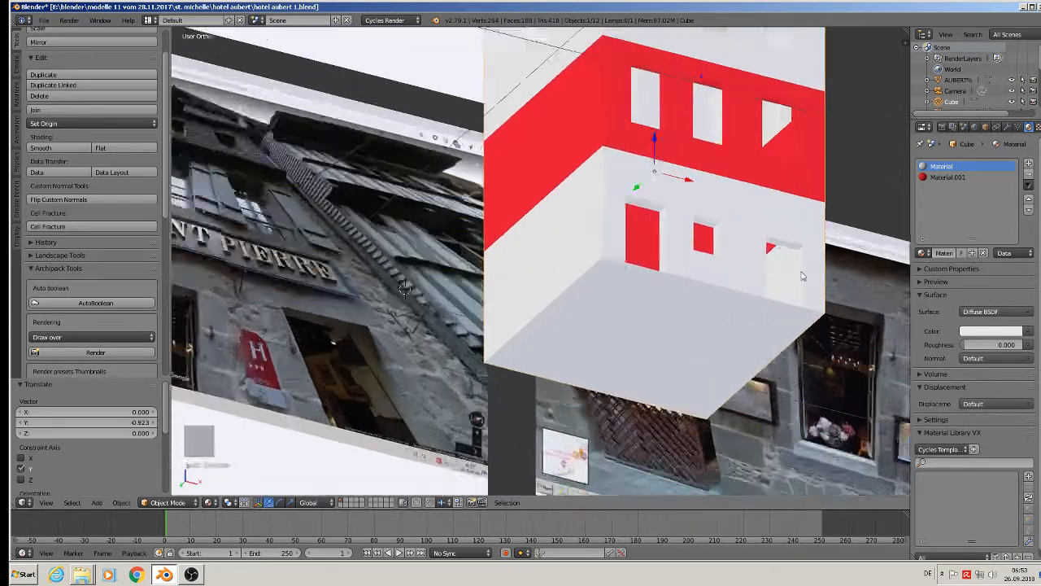
pyautogui.press('Tab')
pyautogui.rightClick(653, 331)
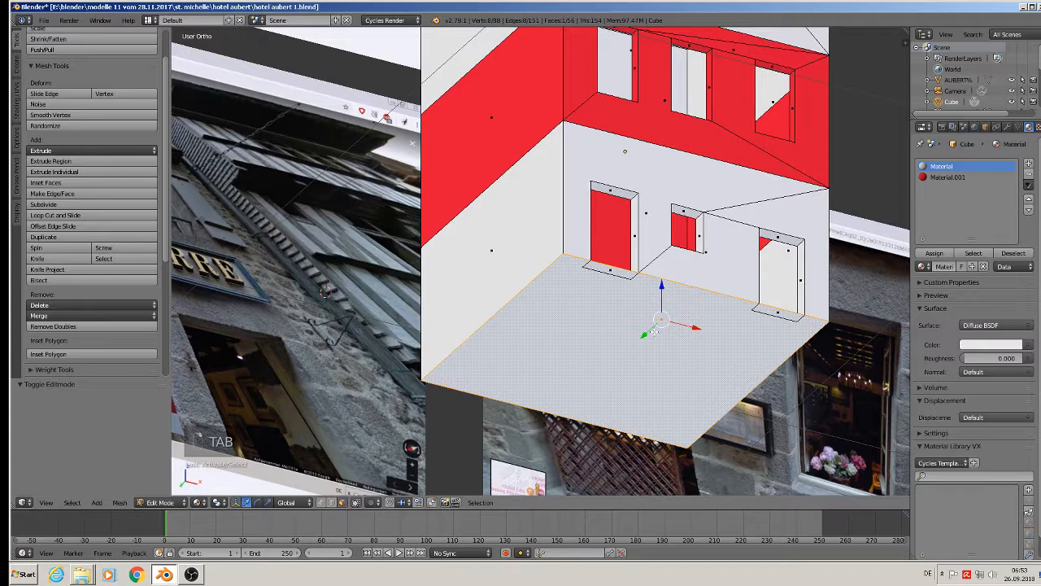
pyautogui.press('x')
pyautogui.click(653, 332)
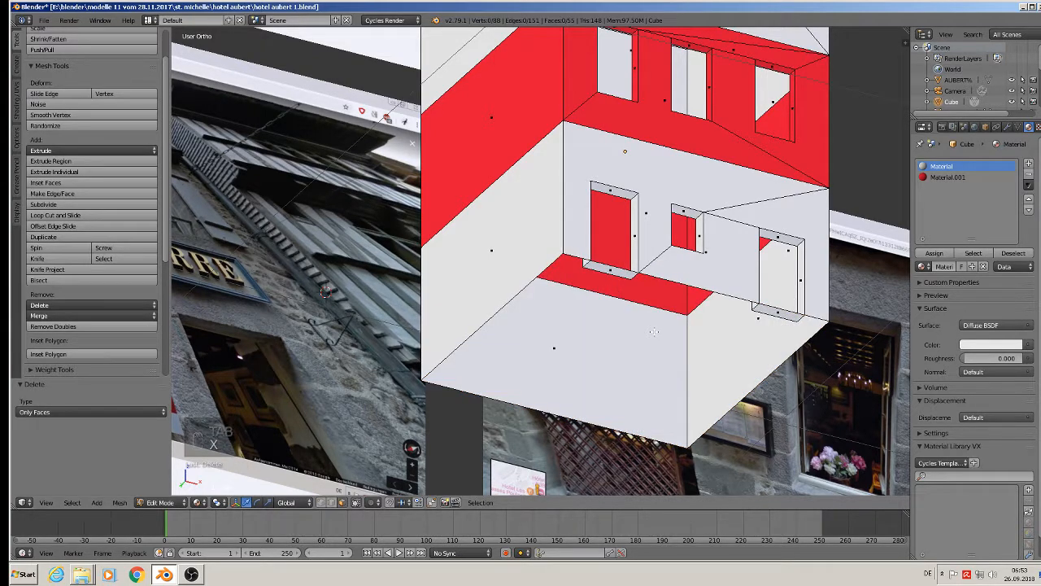
# Dissolve the two horizontal storey-dividing edges on the side wall to the right of the façade.
pyautogui.scroll(-3, 654, 331)
pyautogui.moveTo(695, 207); pyautogui.dragTo(657, 235, button='middle')
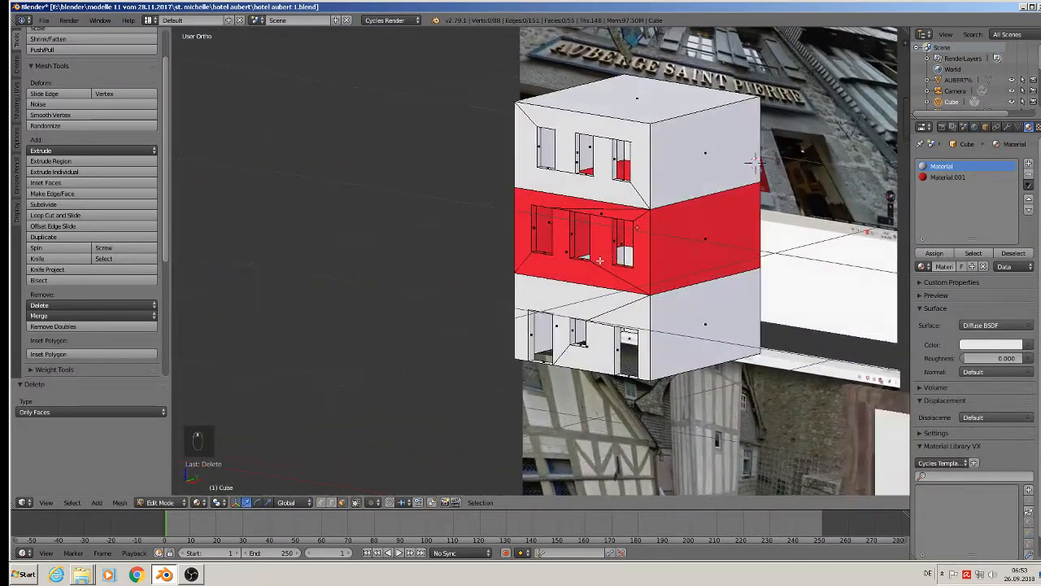
pyautogui.click(332, 504)
pyautogui.rightClick(710, 199)
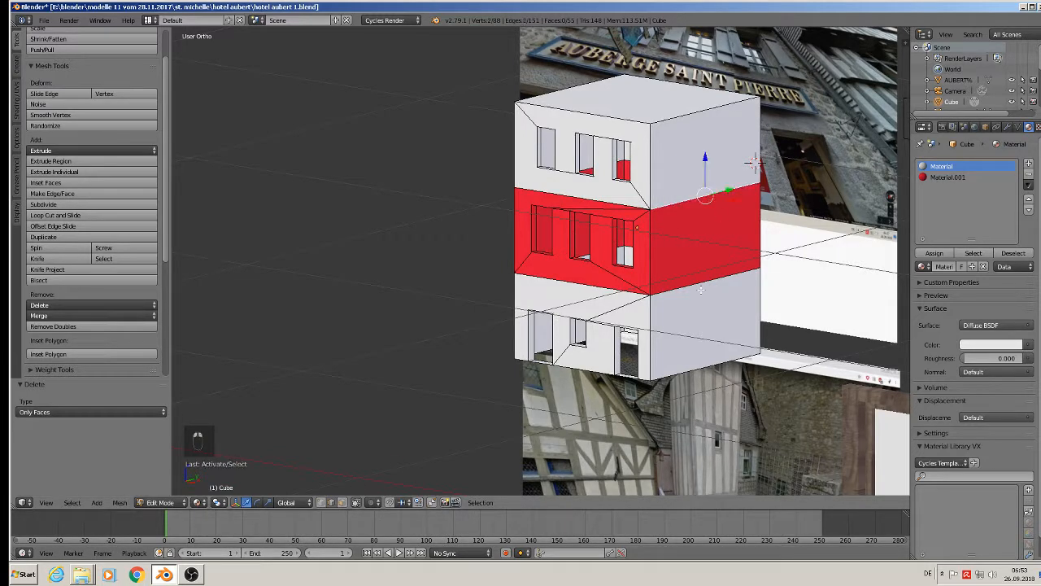
pyautogui.keyDown('shift'); pyautogui.rightClick(706, 281); pyautogui.keyUp('shift')
pyautogui.press('x')
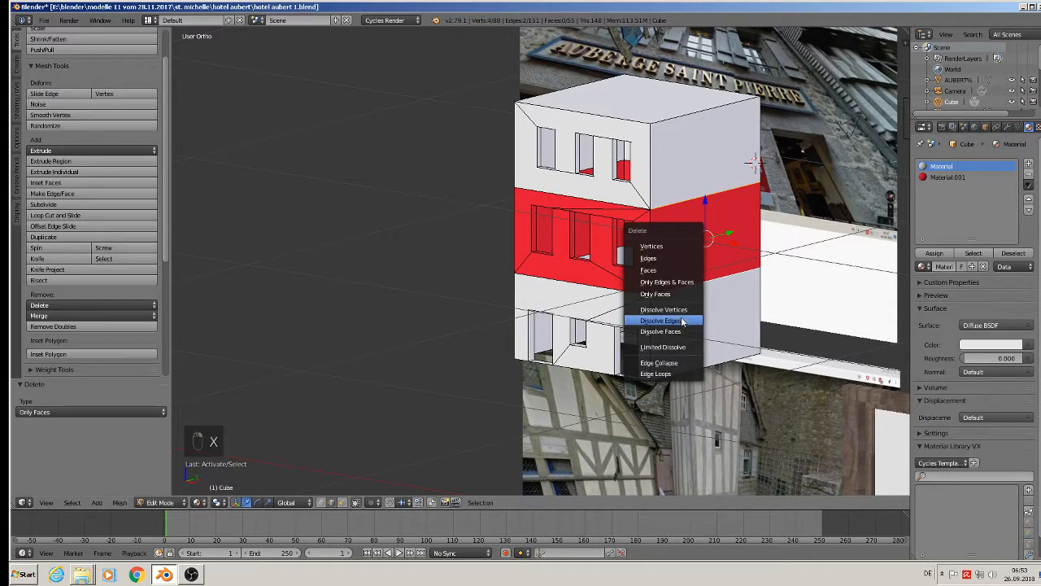
pyautogui.click(681, 320)
# Dissolve the two horizontal storey-dividing edges on the side wall to the left of the façade.
pyautogui.moveTo(627, 247); pyautogui.dragTo(776, 263, button='middle')
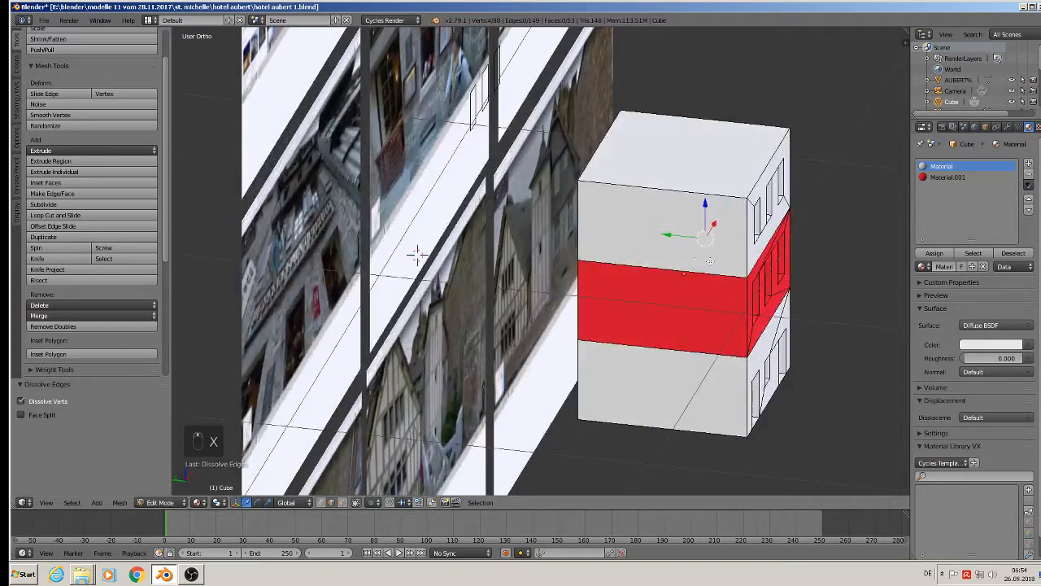
pyautogui.rightClick(693, 264)
pyautogui.keyDown('shift'); pyautogui.rightClick(665, 340); pyautogui.keyUp('shift')
pyautogui.press('x')
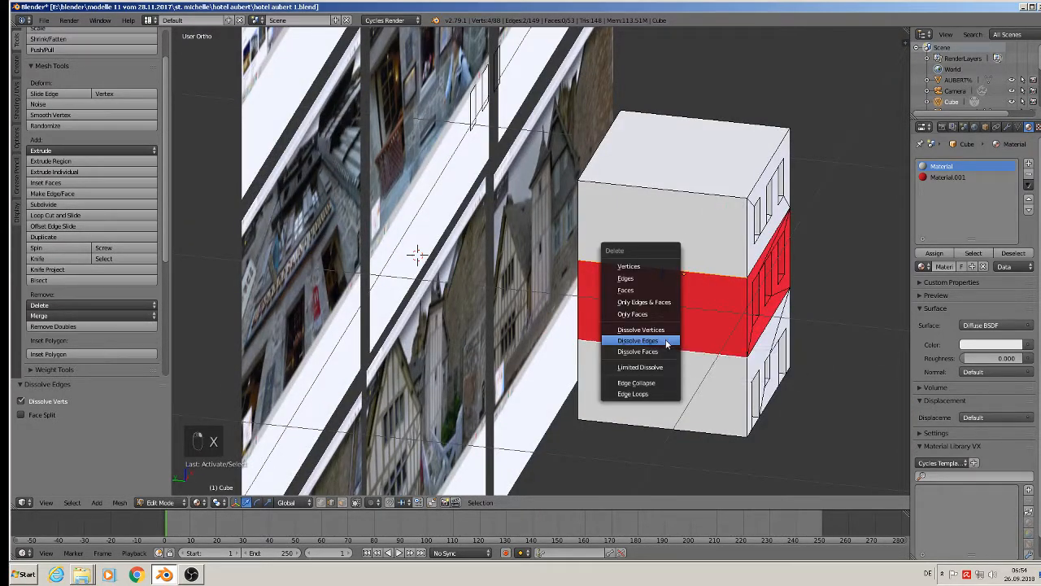
pyautogui.click(665, 340)
# Knife-cut the block's top face through its middle along Y, from the rear edge to the façade edge.
pyautogui.moveTo(688, 286); pyautogui.dragTo(760, 119, button='middle')
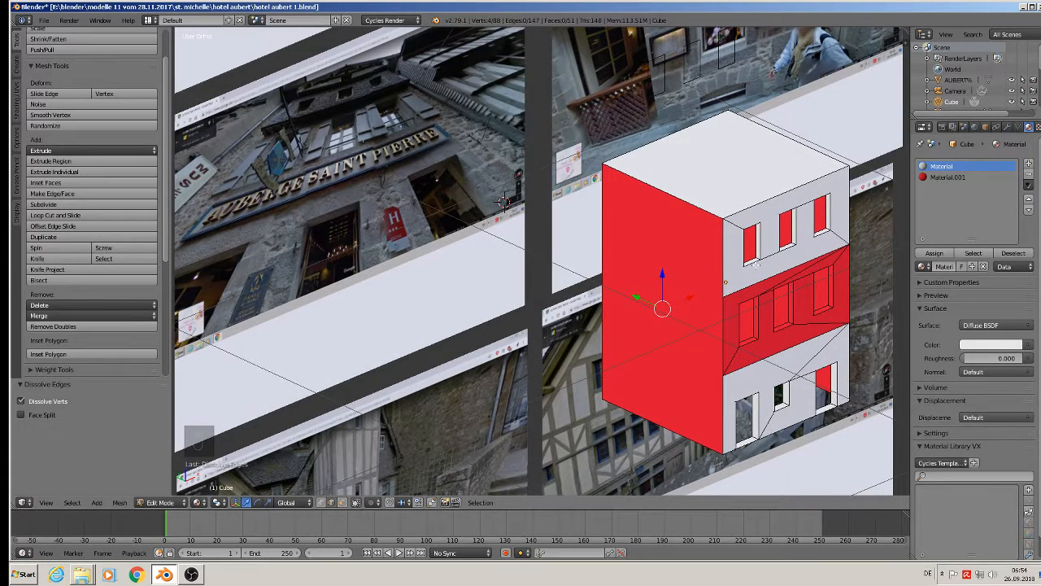
pyautogui.keyDown('shift'); pyautogui.moveTo(502, 201); pyautogui.dragTo(411, 253, button='middle'); pyautogui.keyUp('shift')
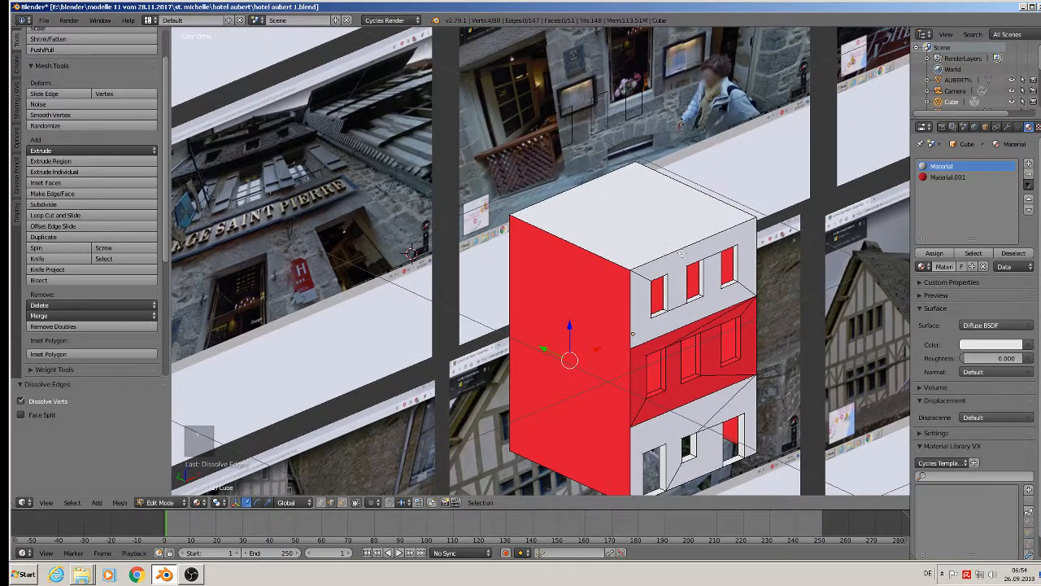
pyautogui.press('KP_7')
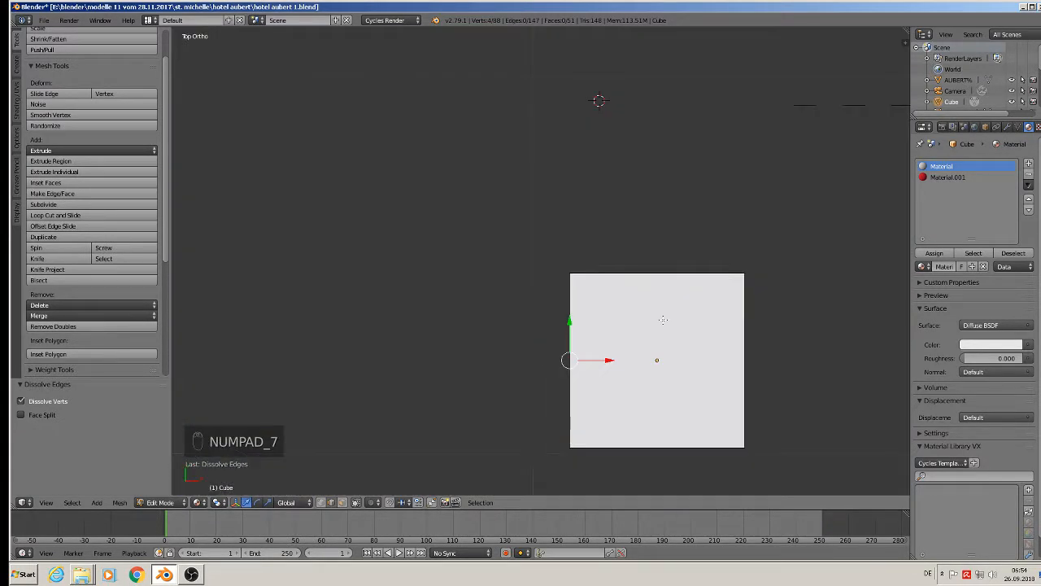
pyautogui.click(50, 261)
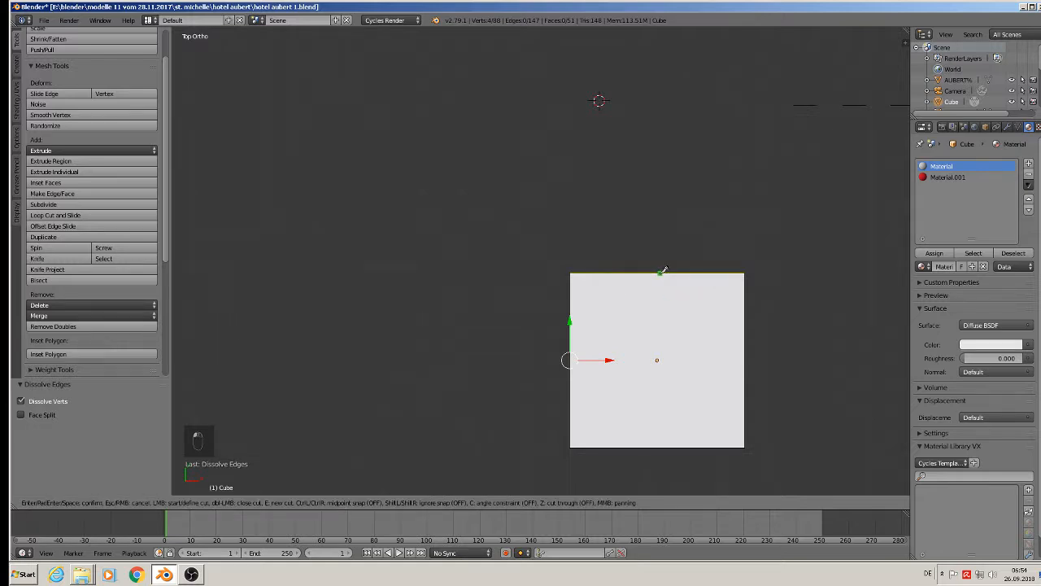
pyautogui.click(661, 272)
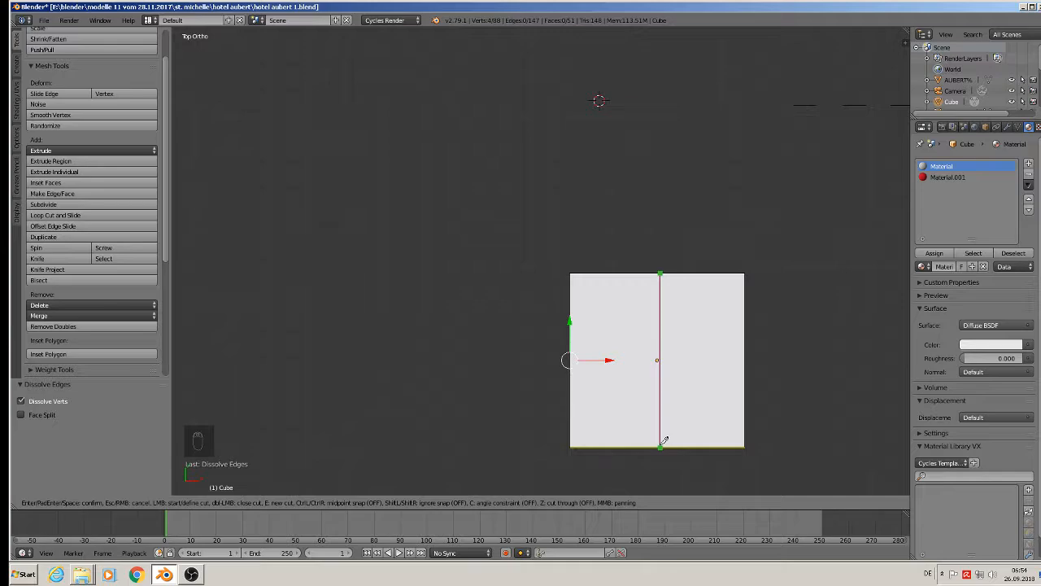
pyautogui.click(660, 446)
pyautogui.press('Return')
pyautogui.moveTo(661, 428); pyautogui.dragTo(693, 277, button='middle')
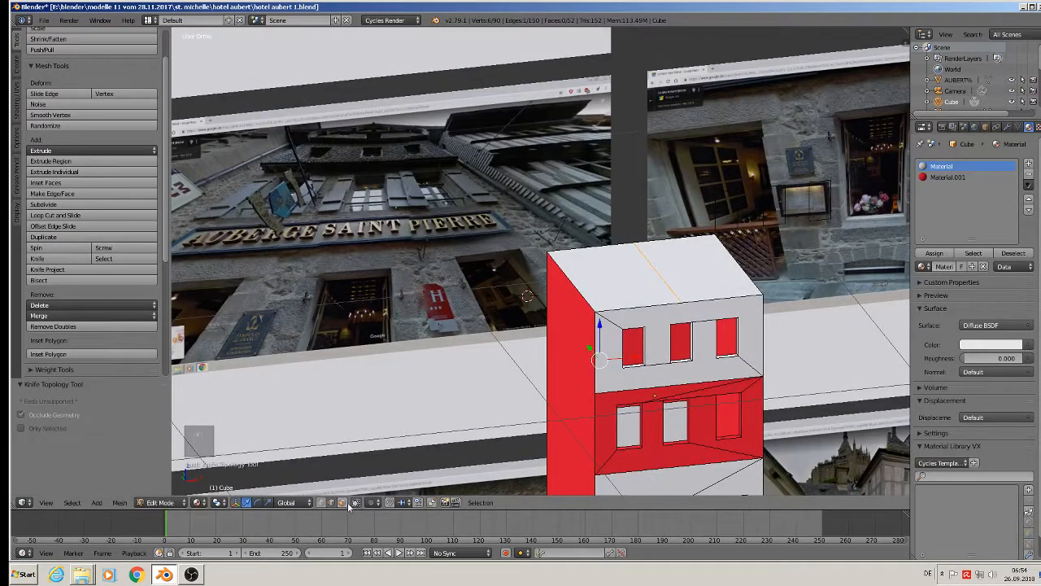
# Try to lower the top face's middle edge along Z, undoing both that move and the knife cut.
pyautogui.press('g')
pyautogui.press('z')
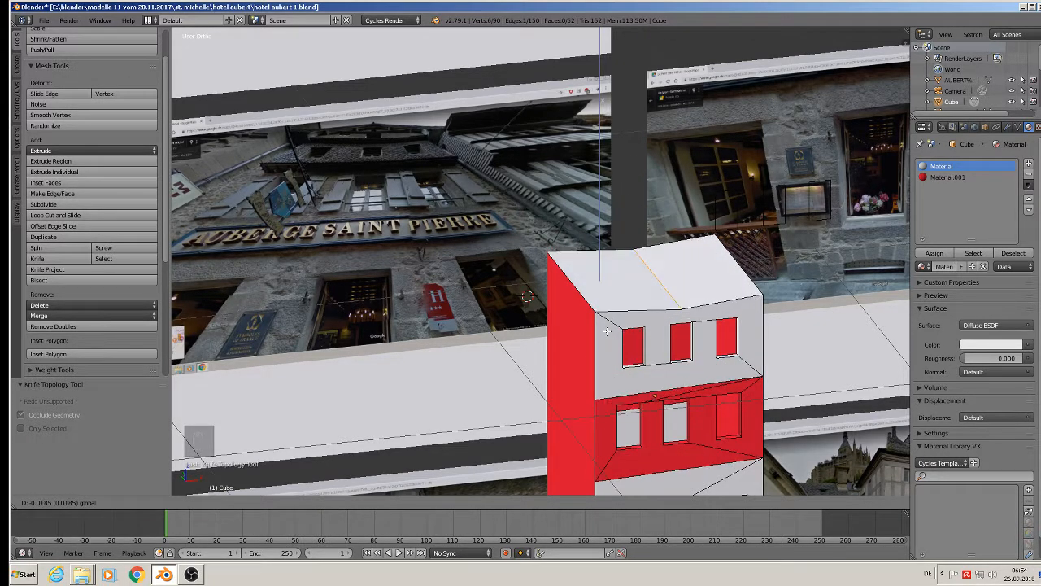
pyautogui.click(611, 334)
pyautogui.hotkey('ctrl', 'z')
pyautogui.hotkey('ctrl', 'z')
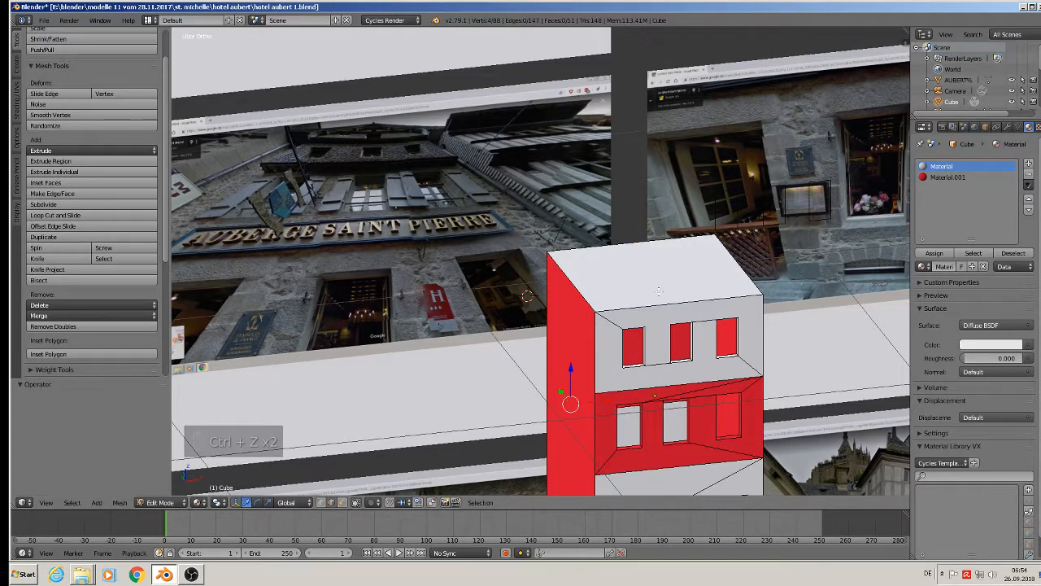
# Try Spin twice on the block's selected vertices, undoing the first spin.
pyautogui.hotkey('alt', 'r')
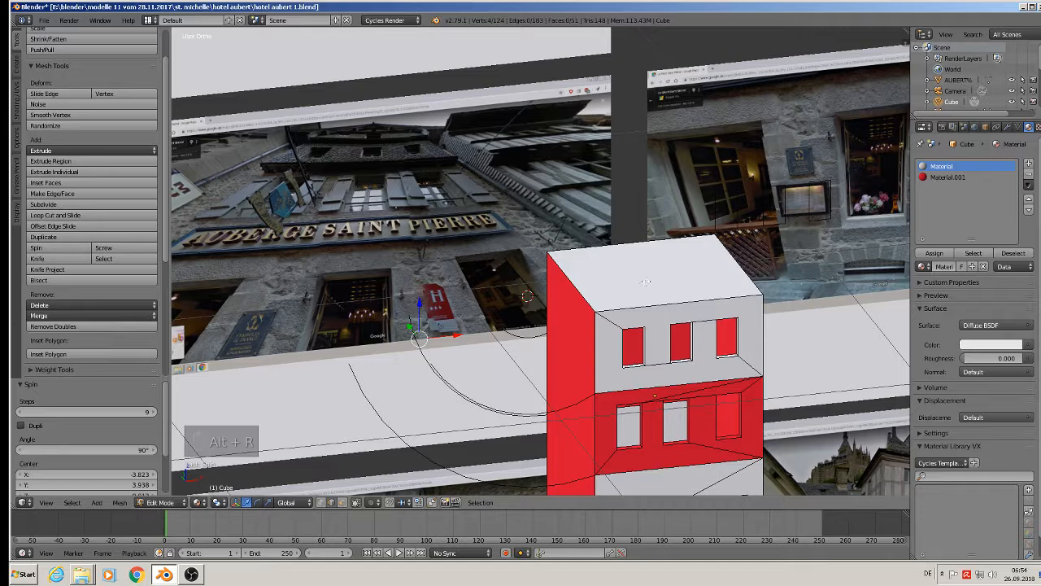
pyautogui.press('Escape')
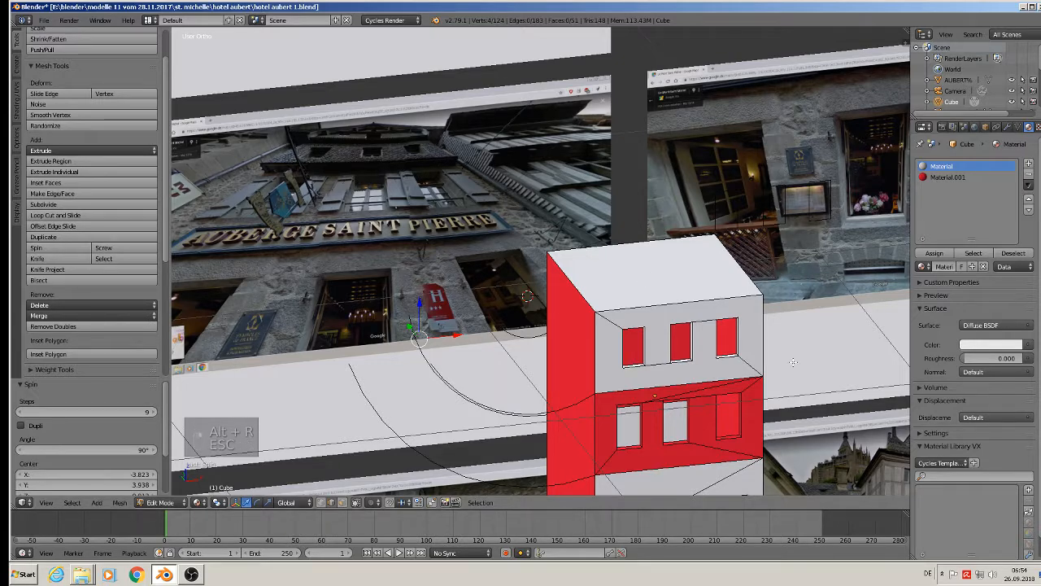
pyautogui.press('Escape')
pyautogui.rightClick(584, 298)
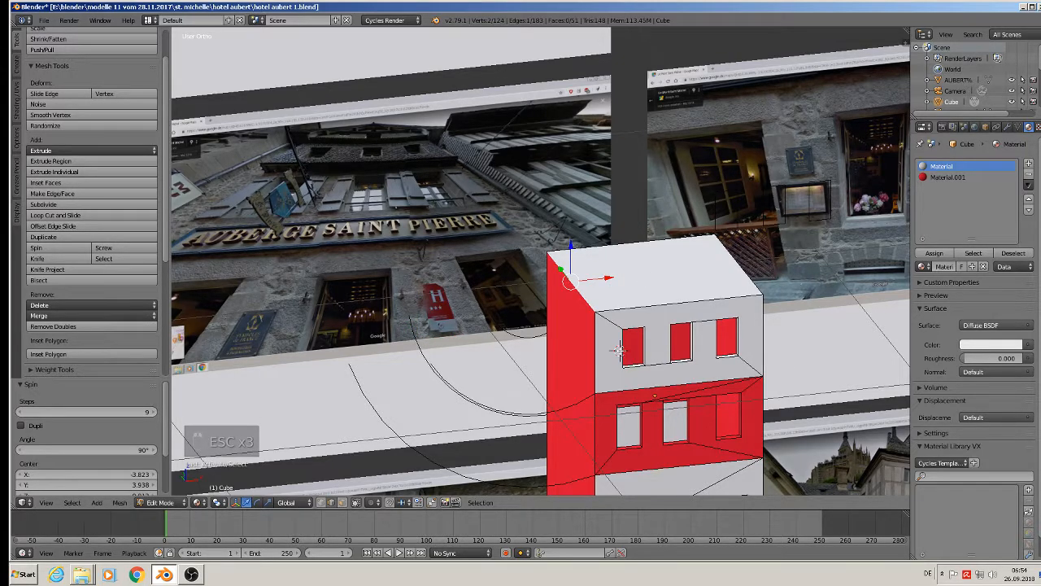
pyautogui.scroll(-6, 622, 352)
pyautogui.moveTo(622, 352); pyautogui.dragTo(548, 399, button='middle')
pyautogui.scroll(8, 567, 409)
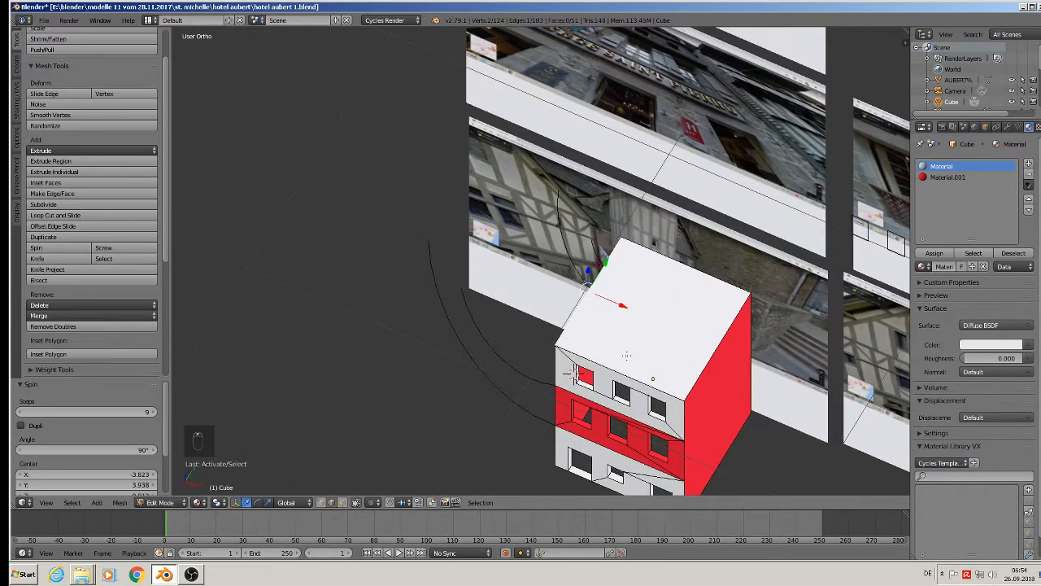
pyautogui.hotkey('ctrl', 'z')
pyautogui.hotkey('ctrl', 'z')
pyautogui.moveTo(642, 341); pyautogui.dragTo(654, 303, button='middle')
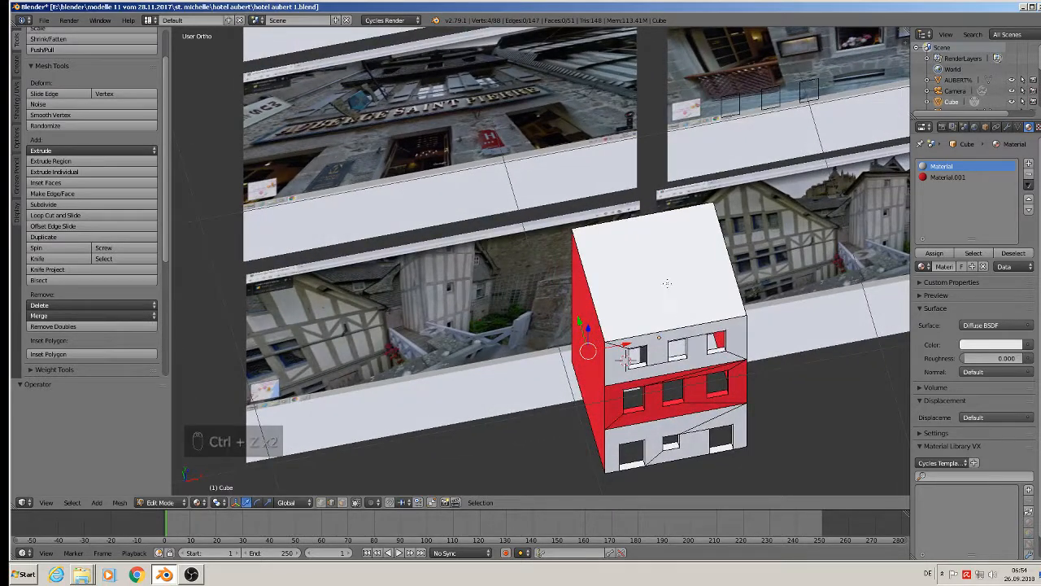
pyautogui.hotkey('alt', 'r')
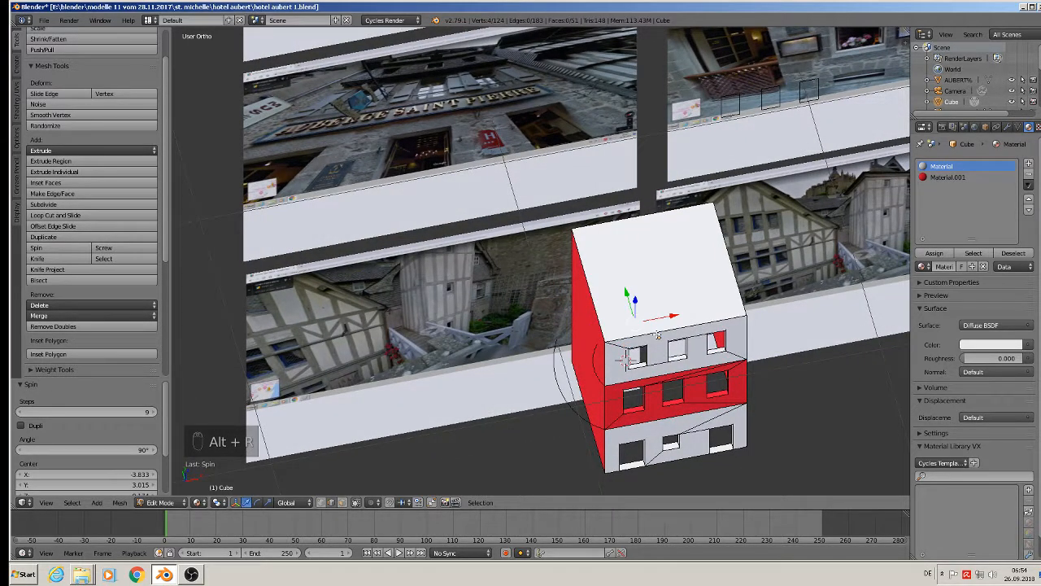
pyautogui.moveTo(629, 350); pyautogui.dragTo(653, 292, button='middle')
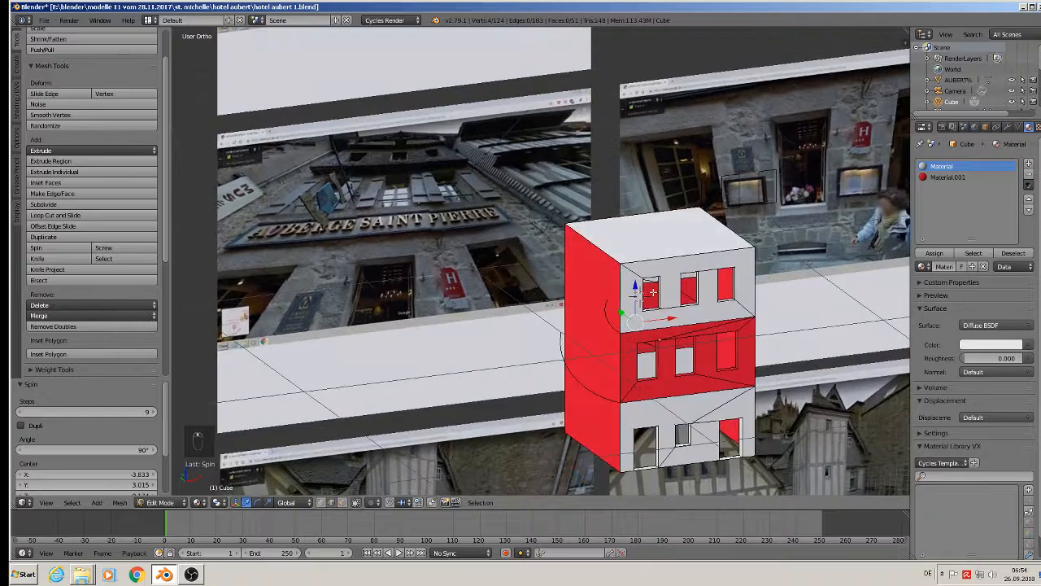
# Leave mesh editing, undo the block's last editing session as a whole, and reopen its mesh for editing.
pyautogui.press('Tab')
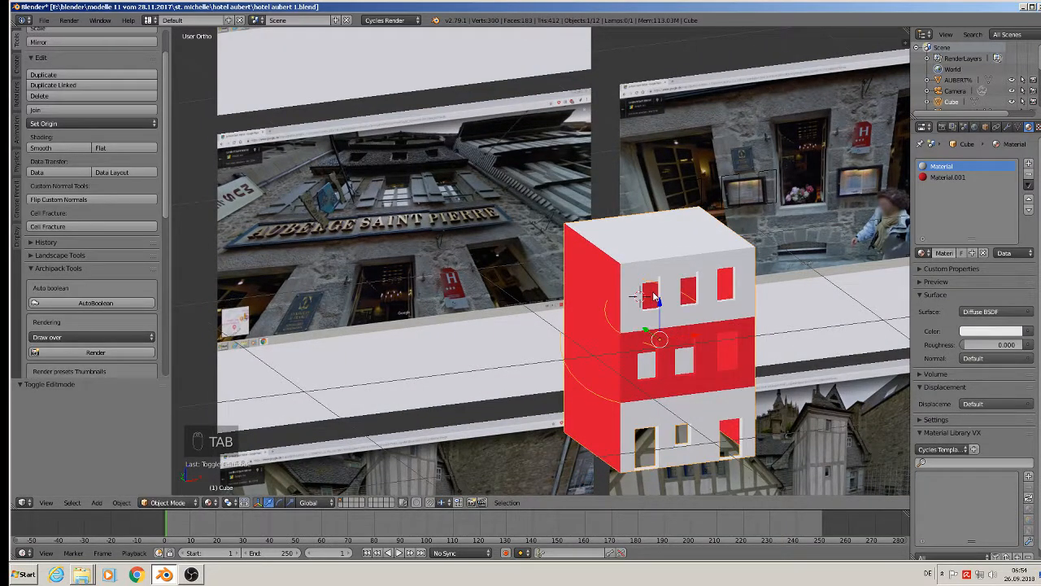
pyautogui.hotkey('ctrl', 'z')
pyautogui.press('Tab')
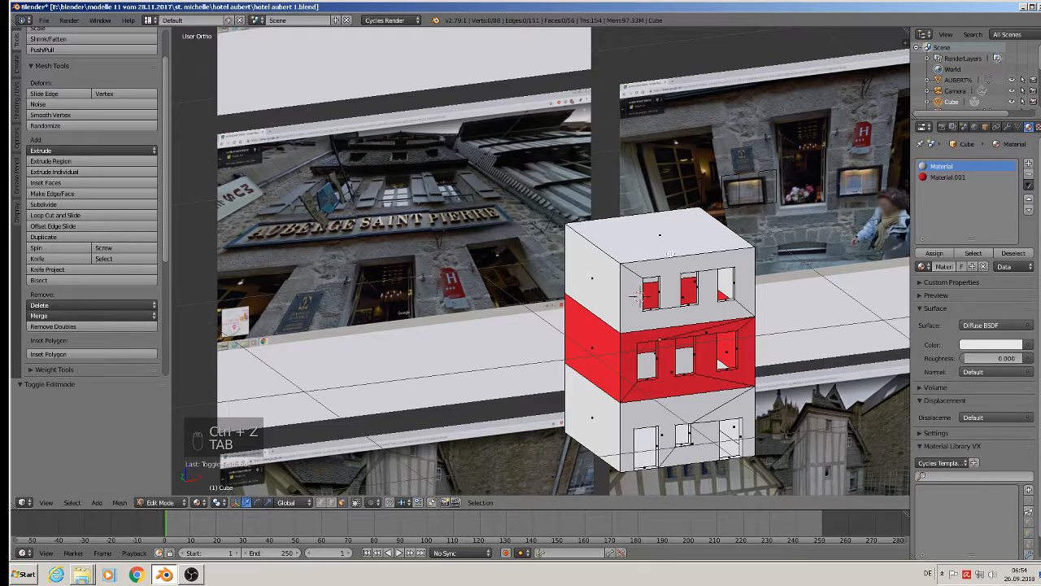
# Duplicate the block's top face and raise the copy about 0.011 along Z.
pyautogui.rightClick(662, 233)
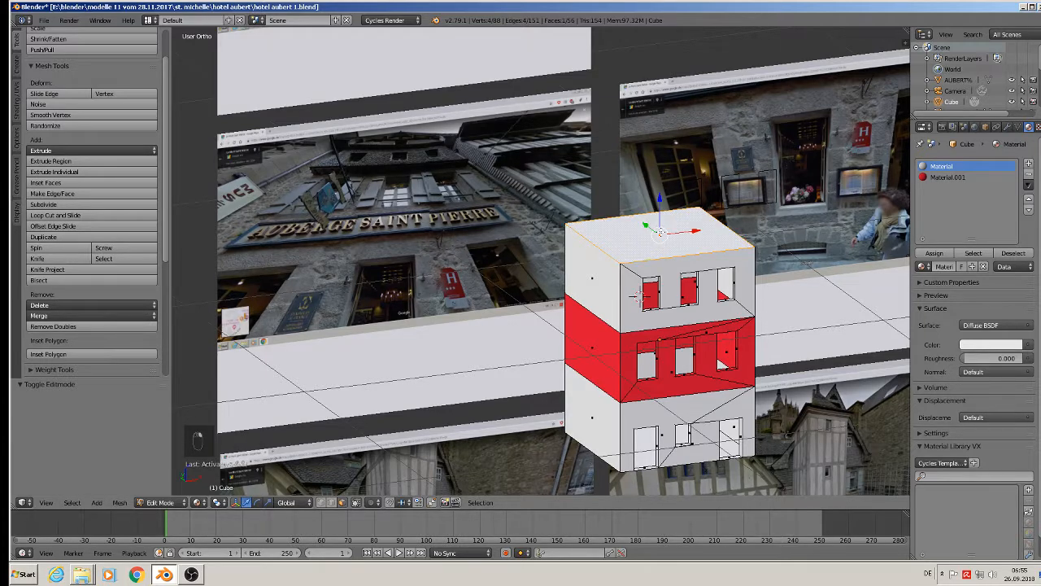
pyautogui.hotkey('shift', 'd')
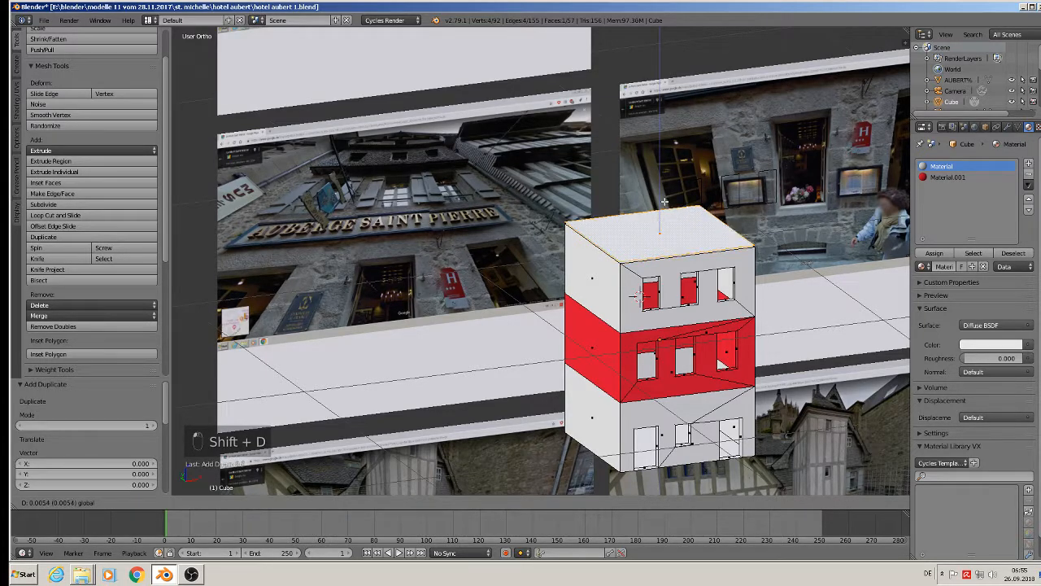
pyautogui.click(664, 201)
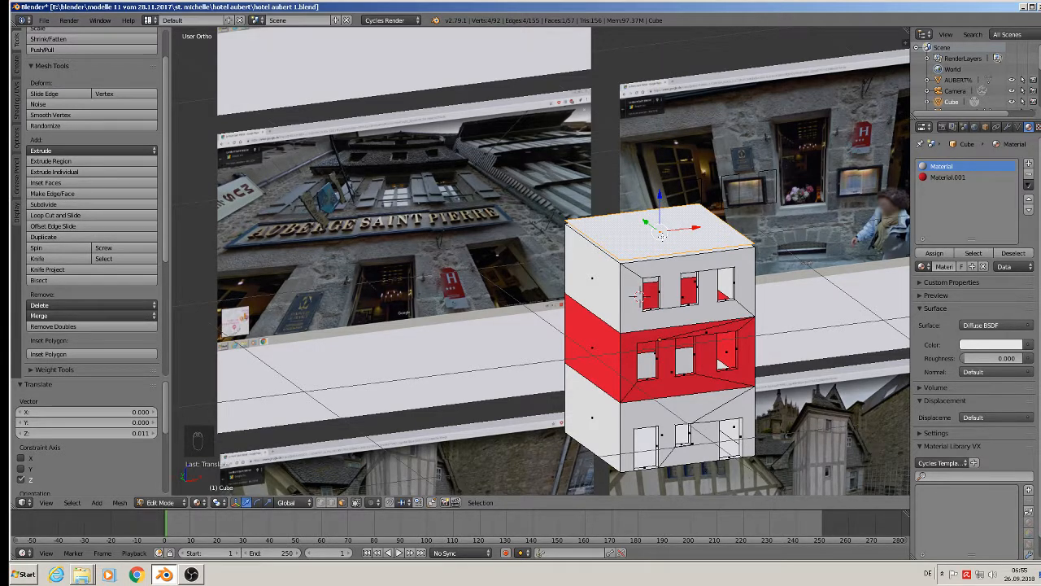
# Loop-cut the duplicated top face through its middle along Y and raise the new edge about 0.305 along Z as a roof ridge.
pyautogui.hotkey('alt', 'r')
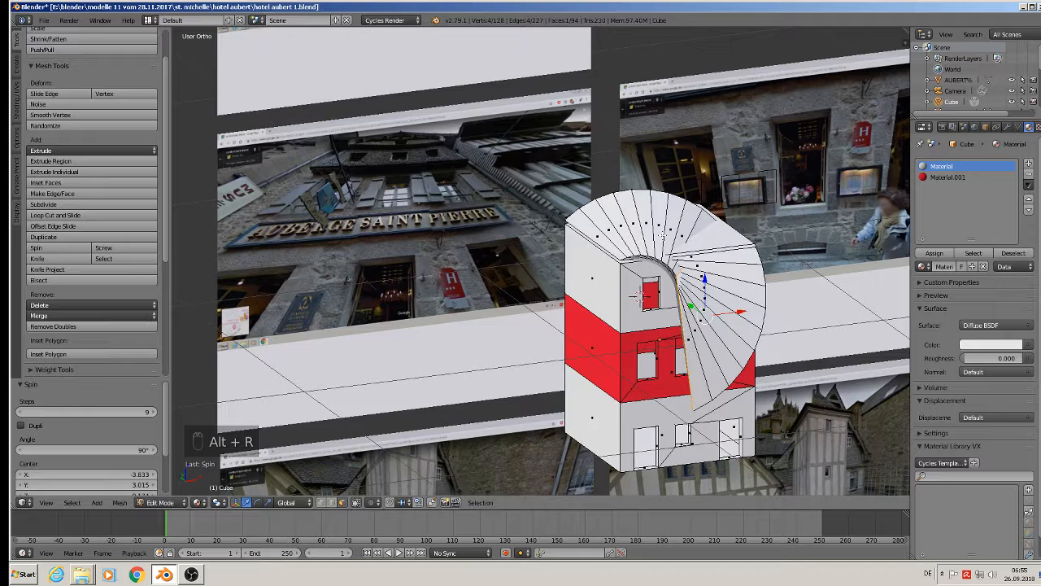
pyautogui.hotkey('ctrl', 'z')
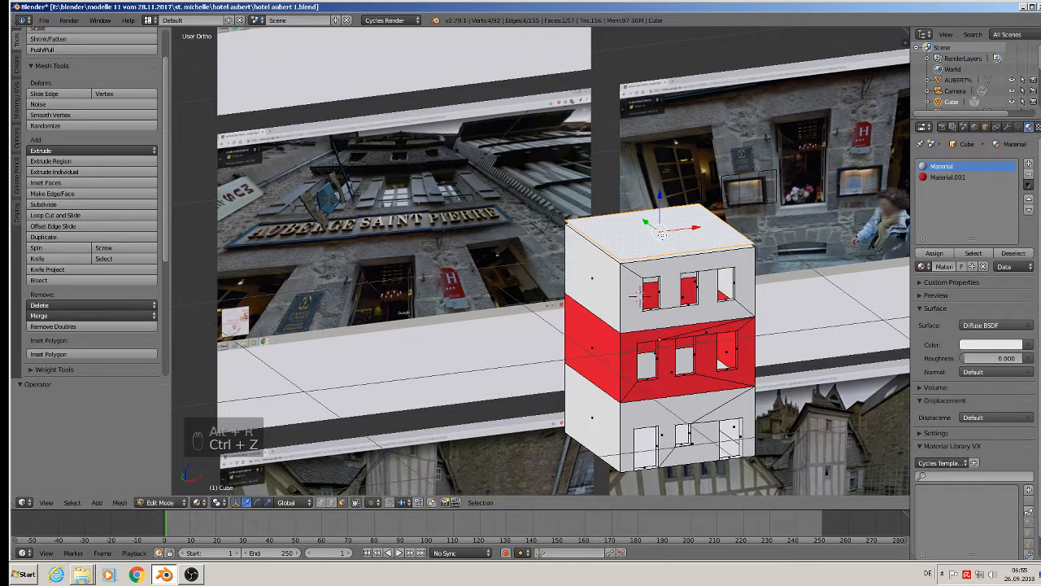
pyautogui.hotkey('ctrl', 'r')
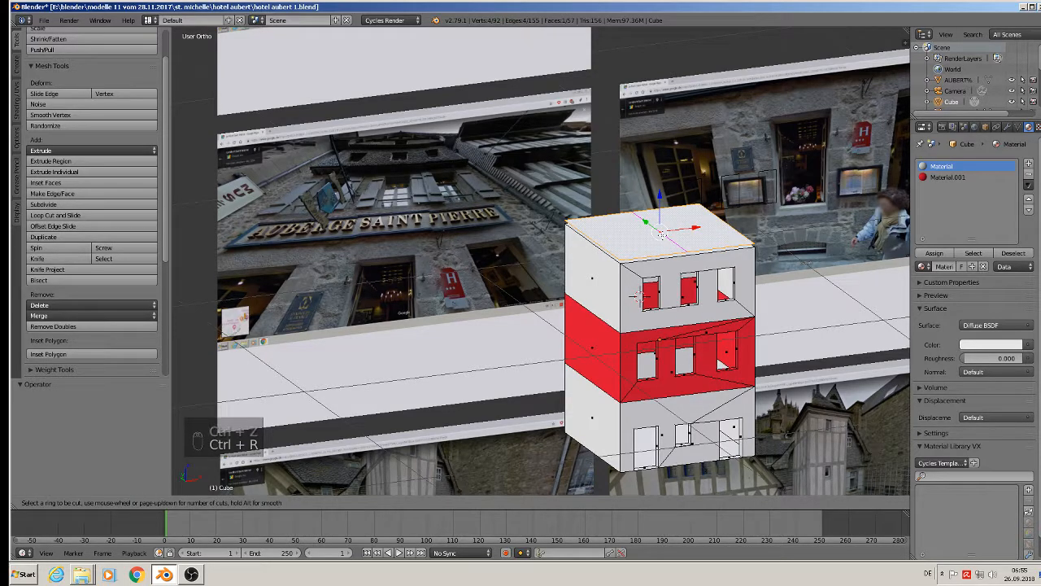
pyautogui.click(663, 235)
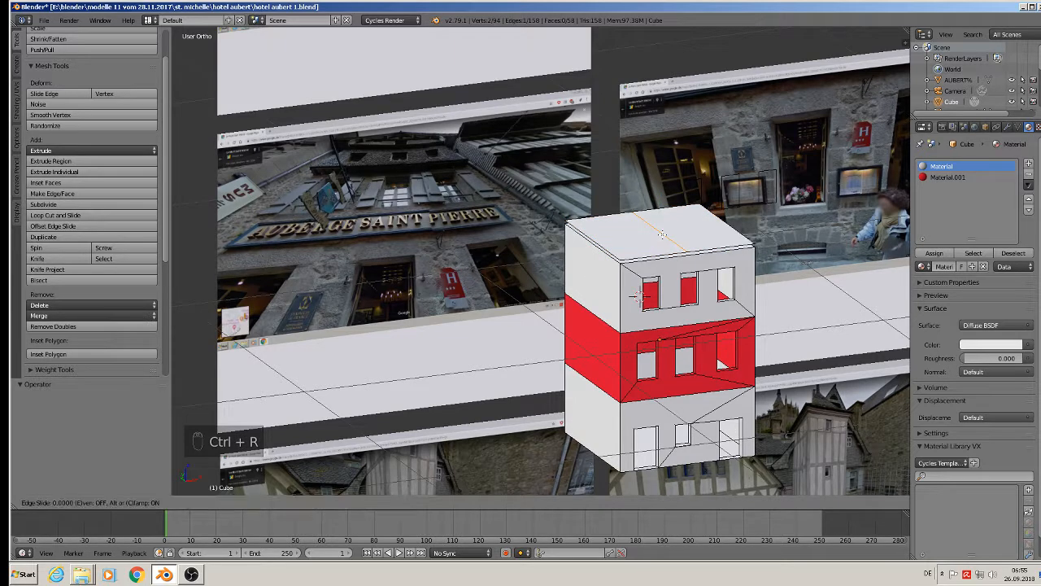
pyautogui.click(663, 234)
pyautogui.moveTo(662, 217); pyautogui.dragTo(665, 112)
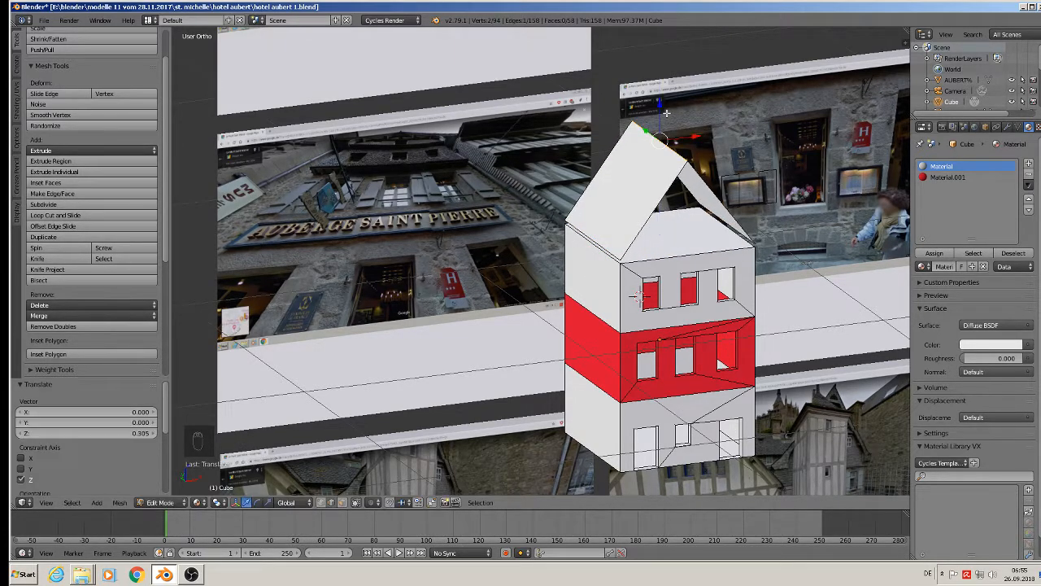
# Fill the open triangular gables at both the façade end and the rear end of the roof with faces.
pyautogui.rightClick(668, 200)
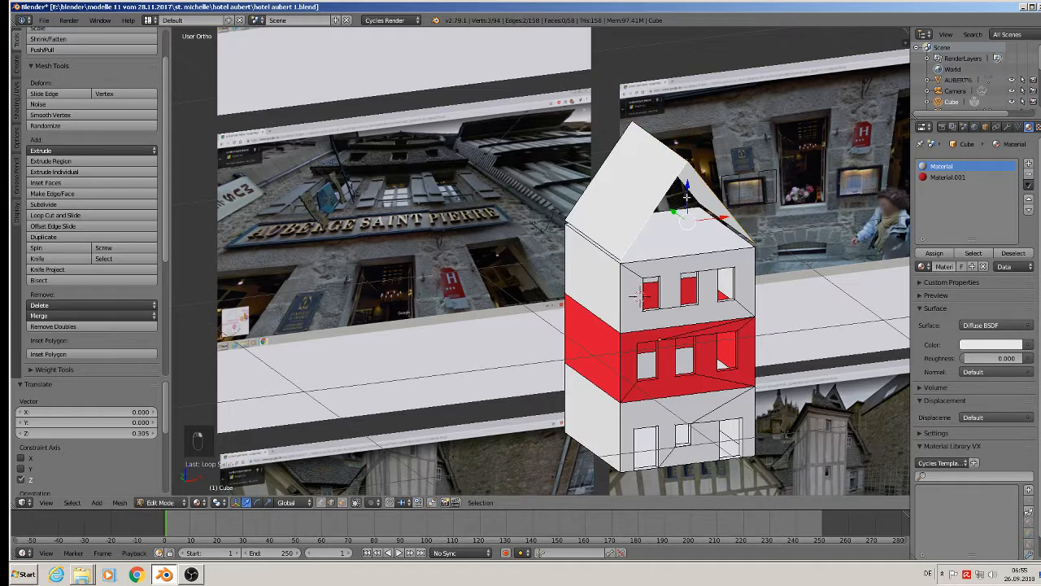
pyautogui.press('f')
pyautogui.moveTo(690, 198); pyautogui.dragTo(600, 230, button='middle')
pyautogui.keyDown('alt'); pyautogui.rightClick(544, 203); pyautogui.keyUp('alt')
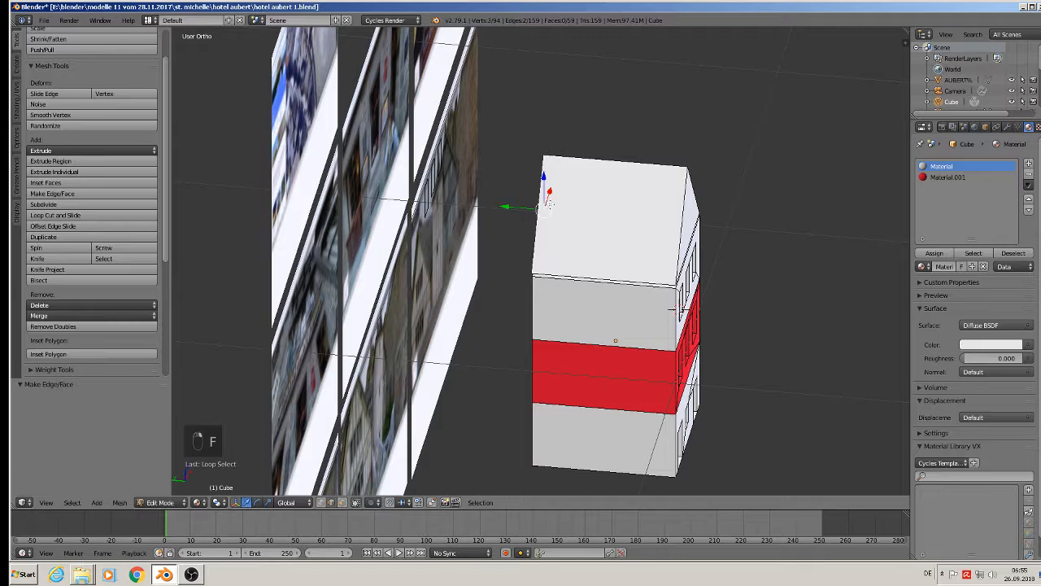
pyautogui.press('f')
pyautogui.moveTo(549, 203); pyautogui.dragTo(486, 321, button='middle')
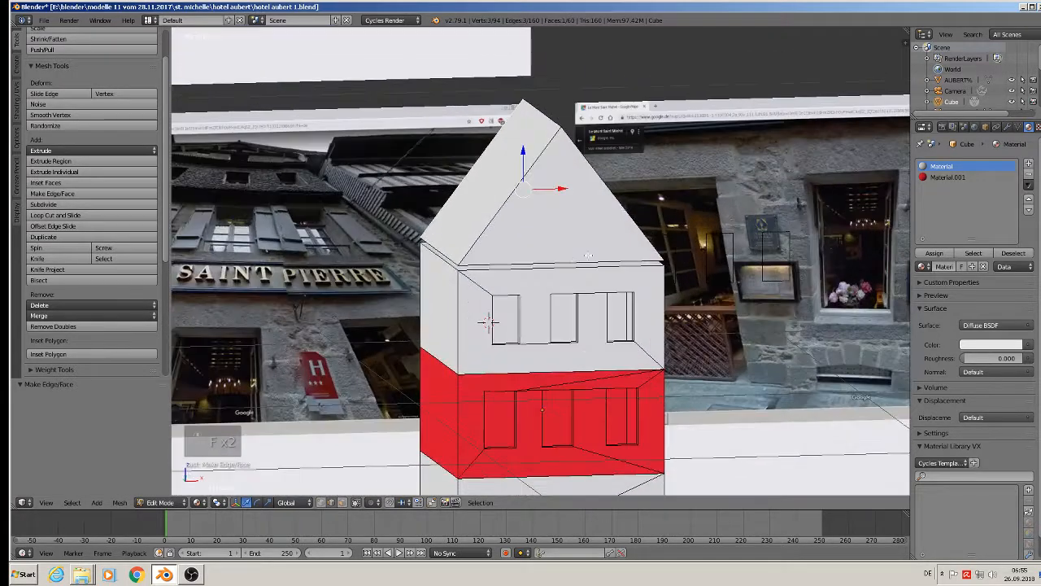
# Select the whole linked roof, lift it about 0.438 along Z off the block, and switch to face selection.
pyautogui.scroll(-2, 543, 199)
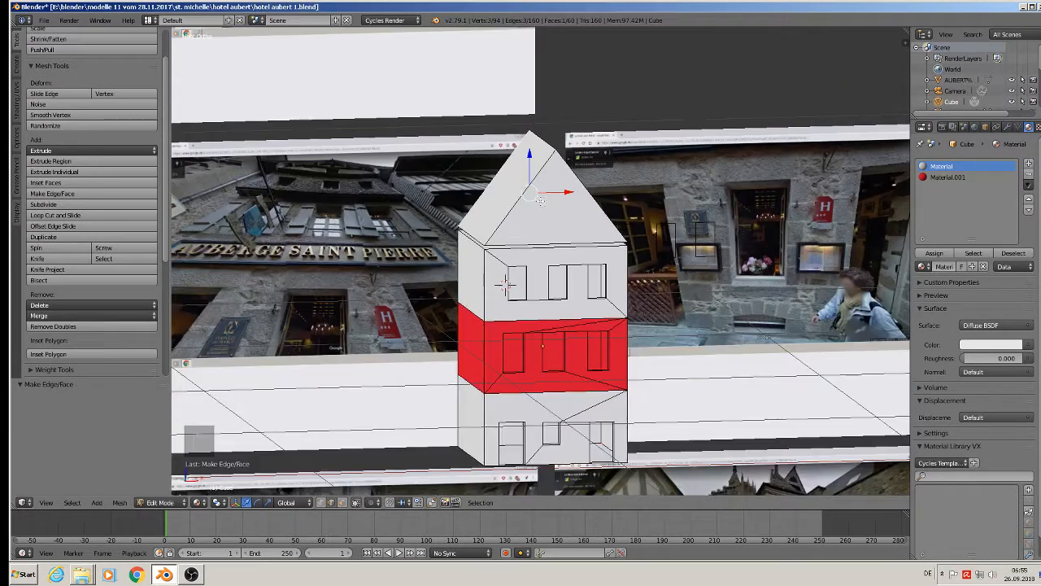
pyautogui.press('l')
pyautogui.moveTo(548, 169); pyautogui.dragTo(547, 42)
pyautogui.moveTo(539, 70); pyautogui.dragTo(531, 183, button='middle')
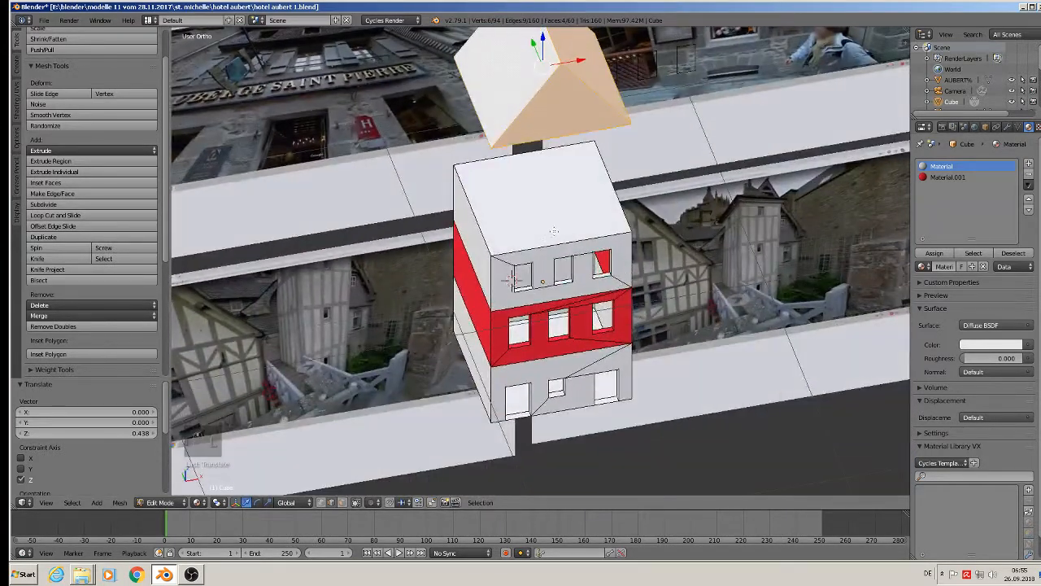
pyautogui.click(343, 502)
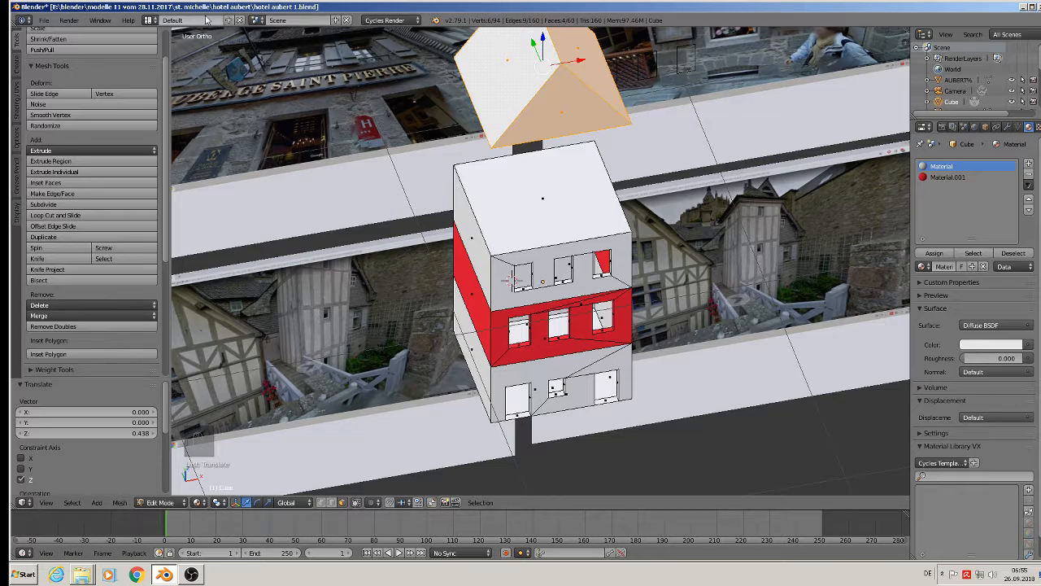
# Save the project as a new file named hotel aubert 2.blend in the hotel aubert folder.
pyautogui.click(45, 19)
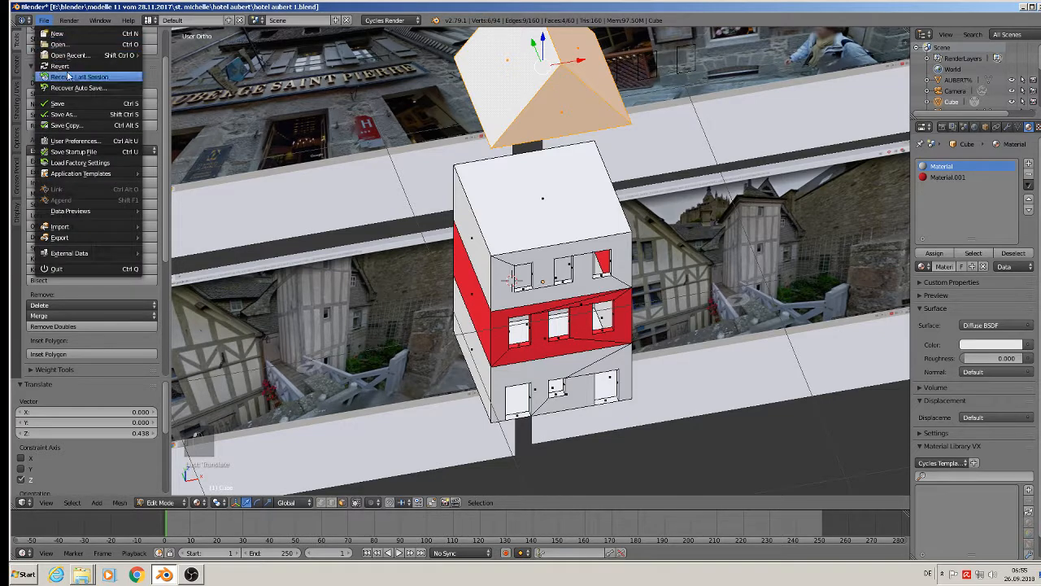
pyautogui.click(82, 114)
pyautogui.click(188, 60)
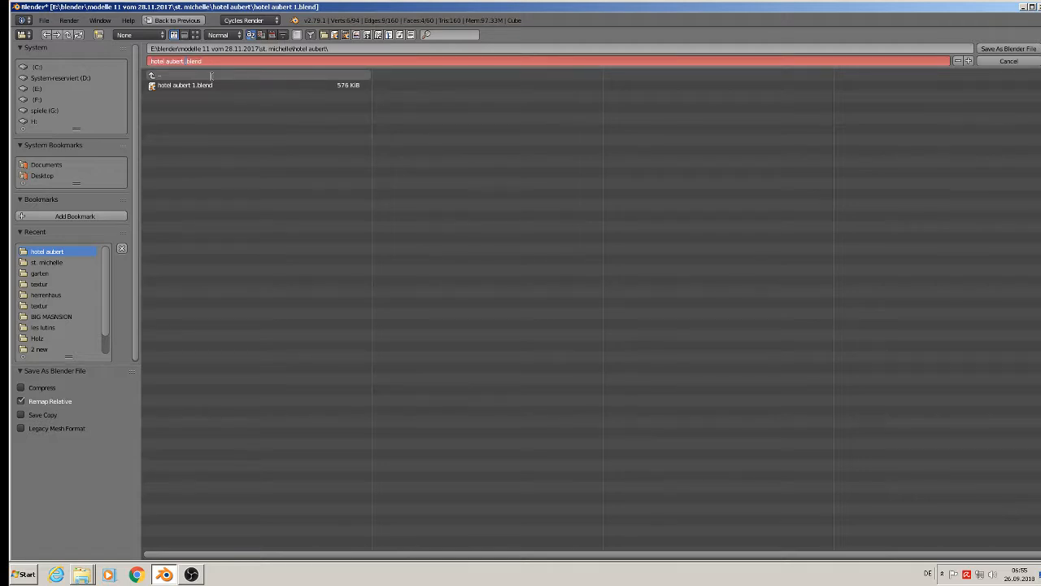
pyautogui.press('Return')
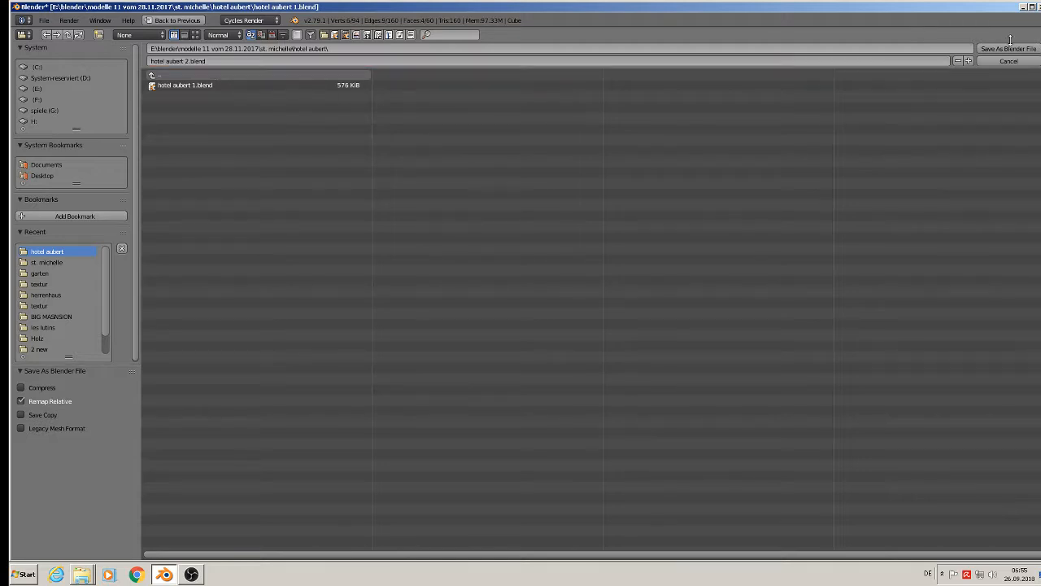
pyautogui.click(1009, 49)
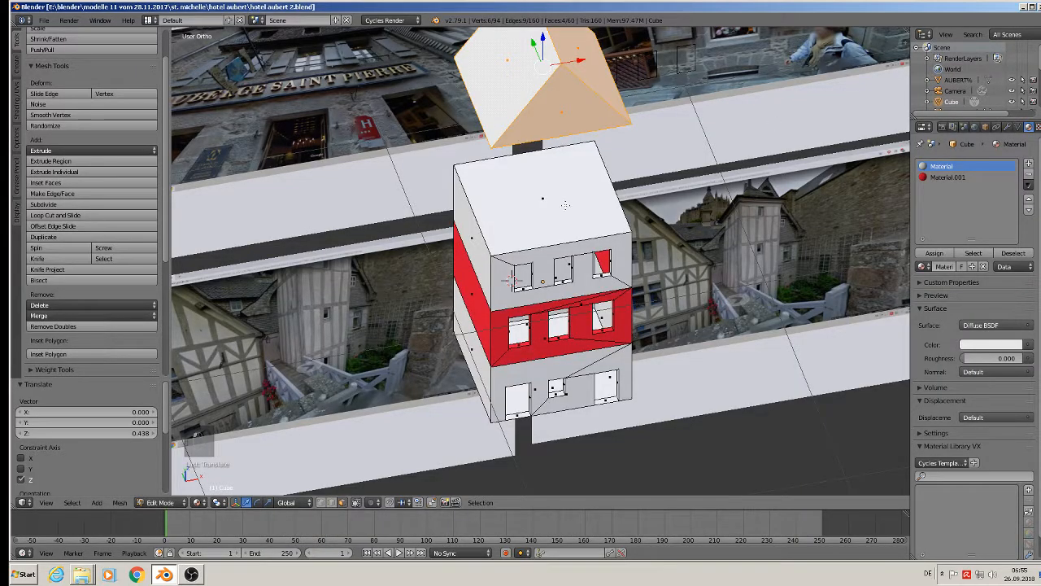
# Delete only the block's top face, keeping its border edges.
pyautogui.rightClick(541, 197)
pyautogui.press('x')
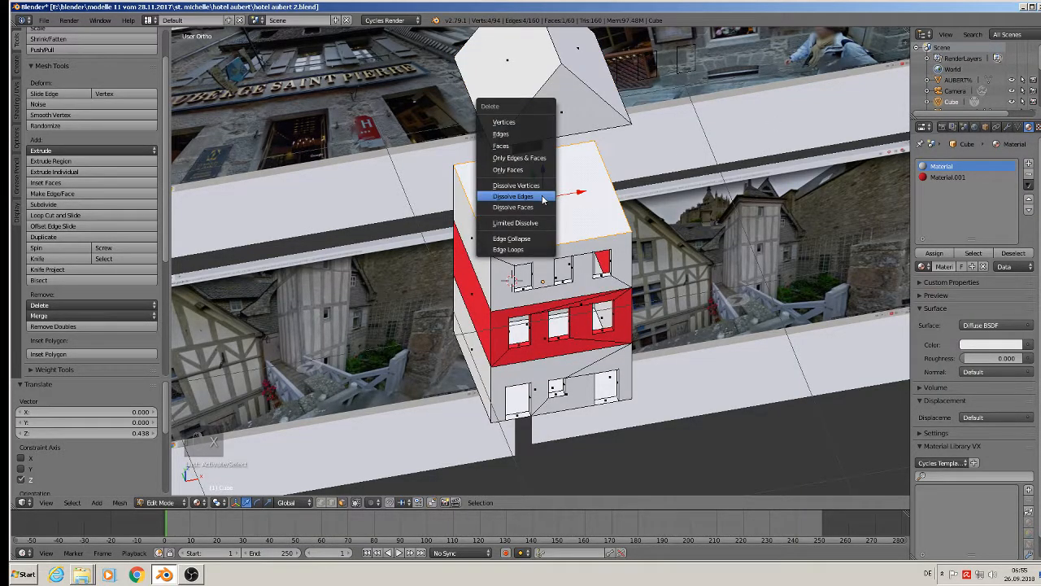
pyautogui.click(538, 205)
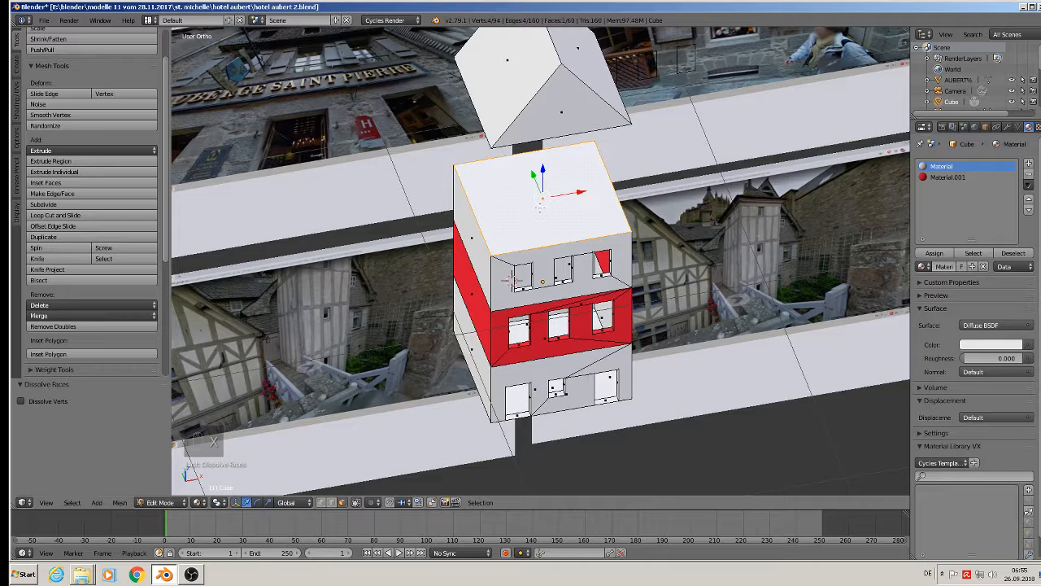
pyautogui.press('x')
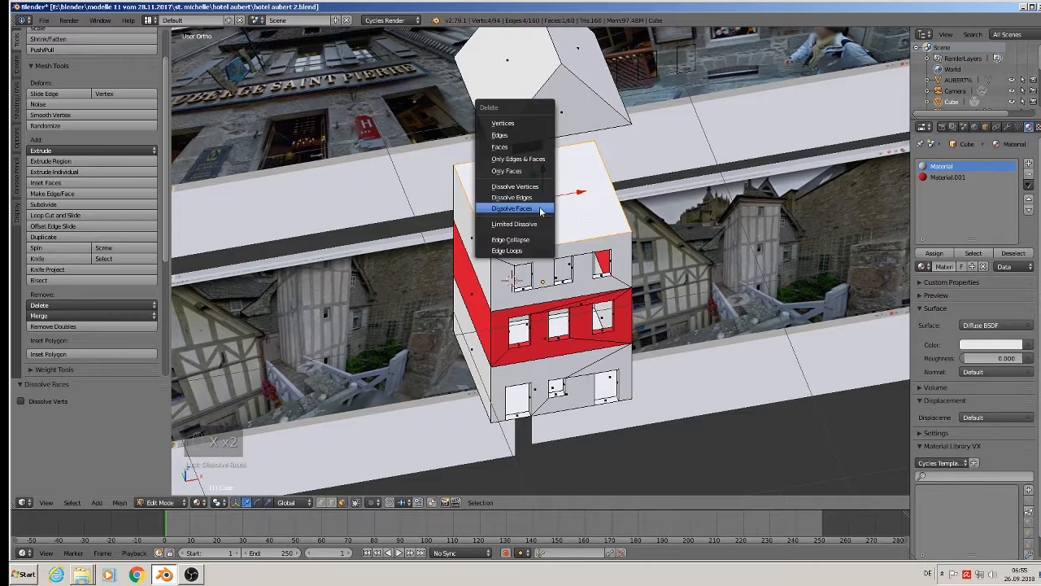
pyautogui.click(540, 170)
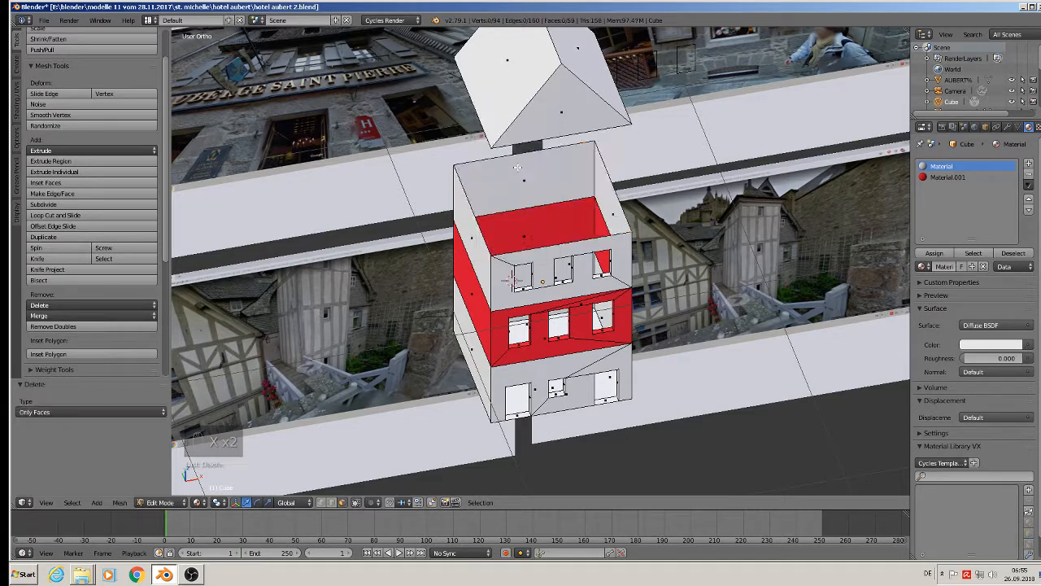
pyautogui.press('Tab')
pyautogui.press('Tab')
pyautogui.press('Tab')
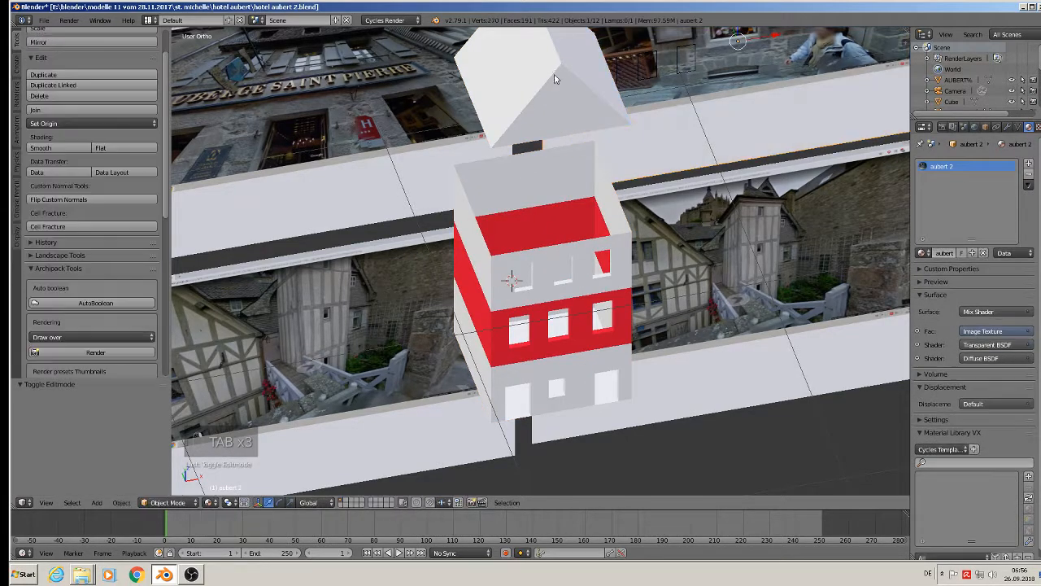
pyautogui.press('Tab')
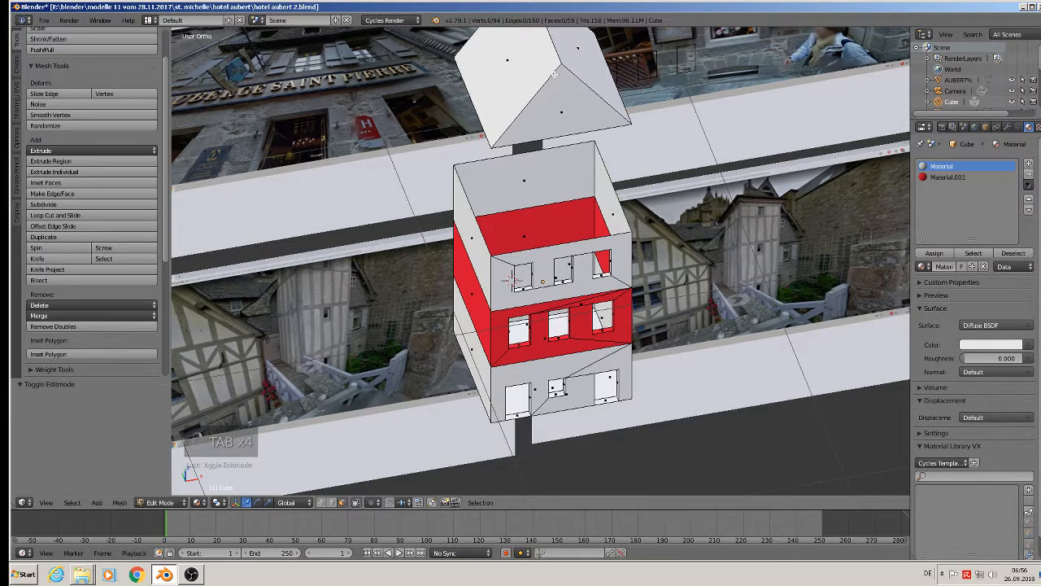
# Select the whole linked roof and lower it about 0.449 along Z onto the block.
pyautogui.press('l')
pyautogui.moveTo(546, 35); pyautogui.dragTo(553, 139)
pyautogui.moveTo(633, 292); pyautogui.dragTo(588, 208, button='middle')
# Examine the reference photos of the façade's upper floors and of the half-timbered houses seen from behind.
pyautogui.scroll(6, 470, 151)
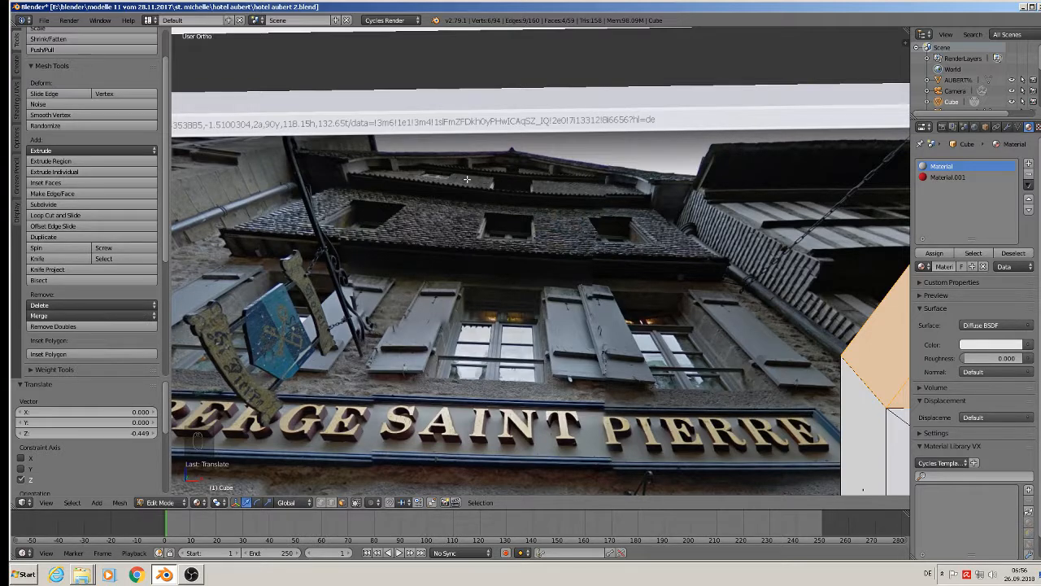
pyautogui.scroll(-8, 600, 198)
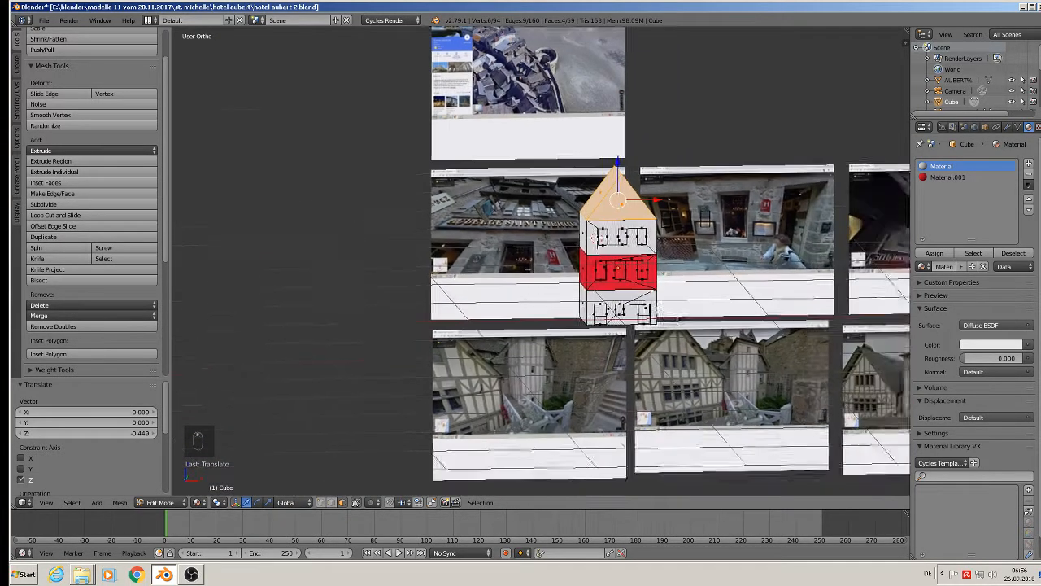
pyautogui.scroll(8, 663, 290)
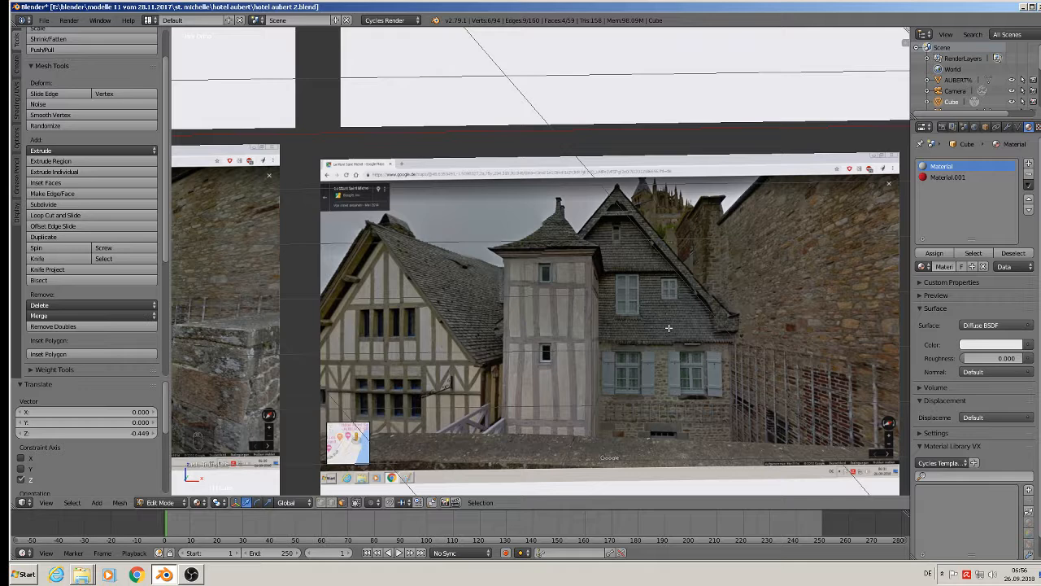
pyautogui.scroll(-3, 662, 326)
pyautogui.scroll(3, 662, 325)
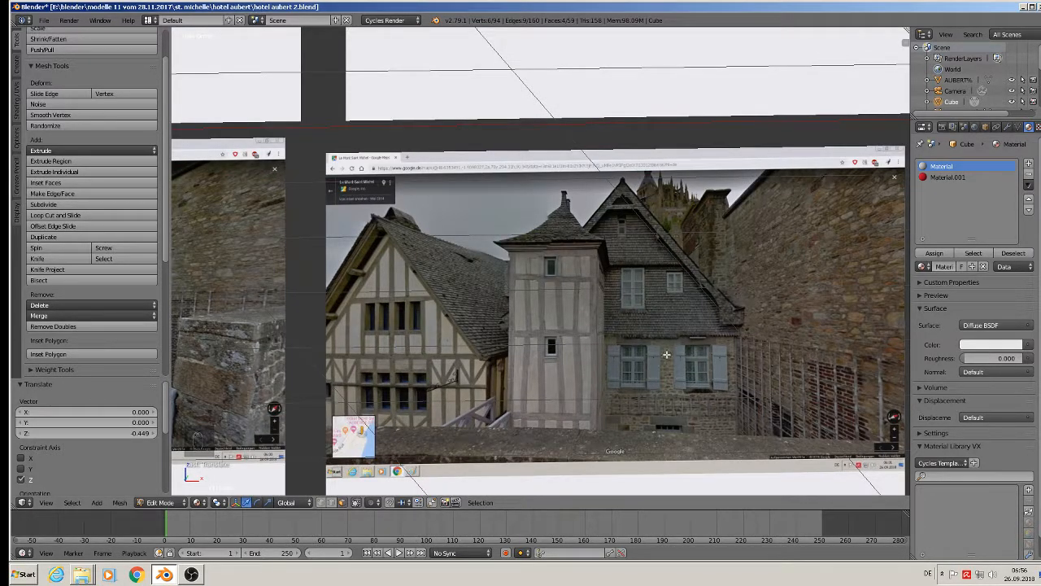
pyautogui.scroll(-7, 652, 384)
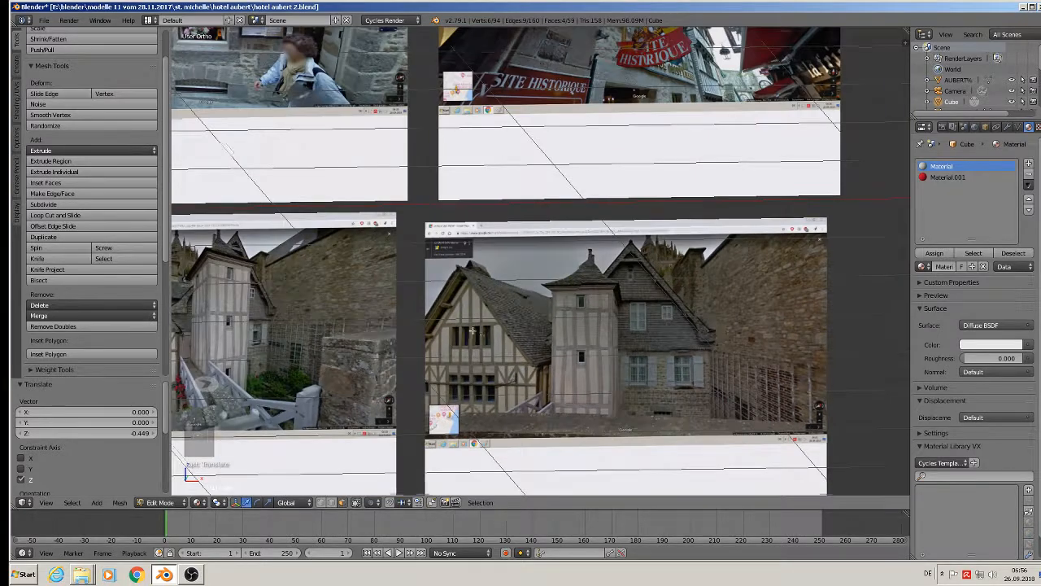
pyautogui.scroll(5, 391, 455)
pyautogui.click(17, 65)
pyautogui.keyDown('shift'); pyautogui.moveTo(275, 211); pyautogui.dragTo(352, 486, button='middle'); pyautogui.keyUp('shift')
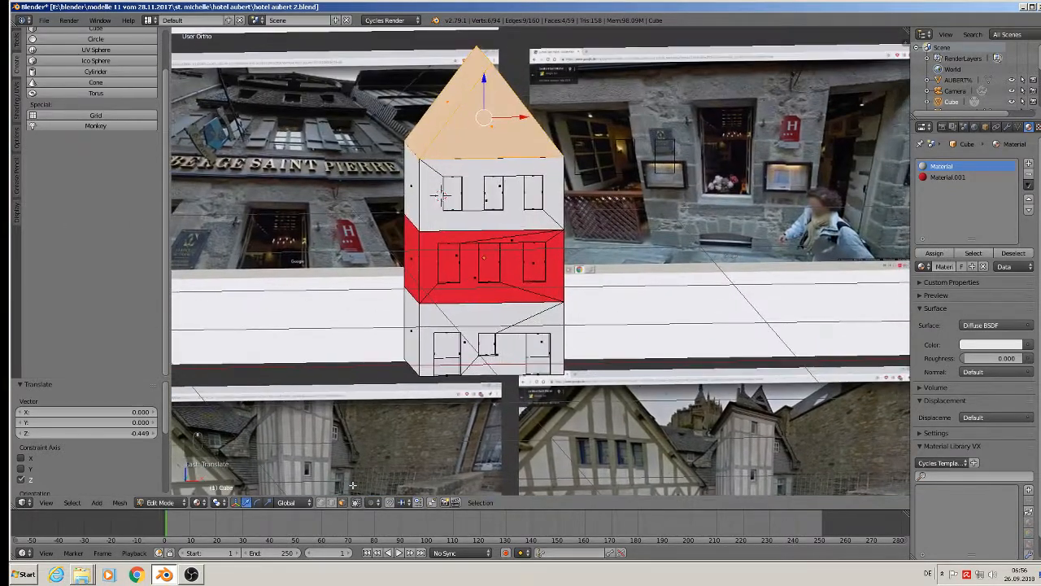
# Switch to edge selection and raise the roof's ridge edge about 0.031 along Z.
pyautogui.rightClick(486, 59)
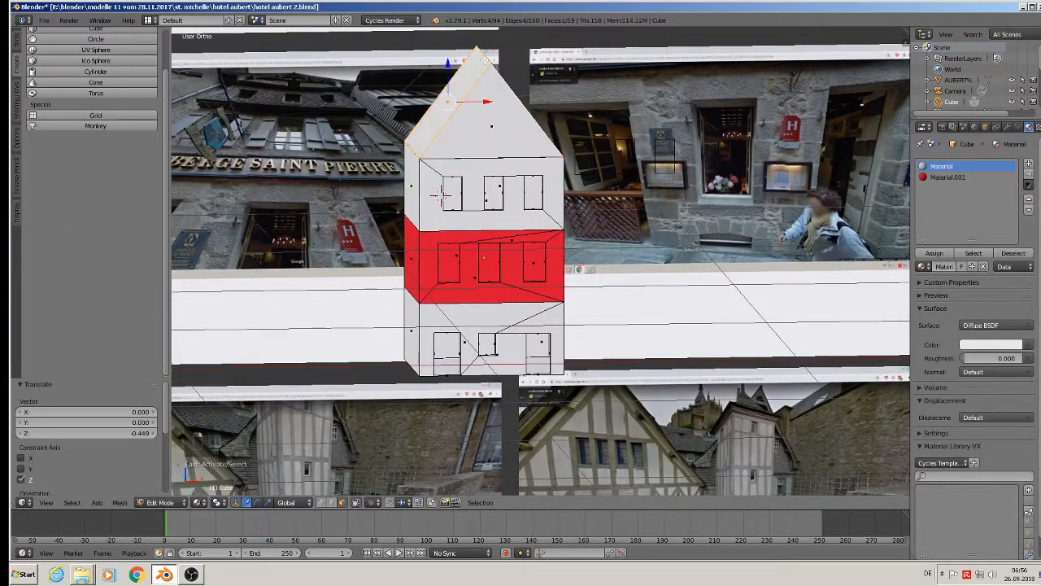
pyautogui.click(328, 502)
pyautogui.rightClick(486, 47)
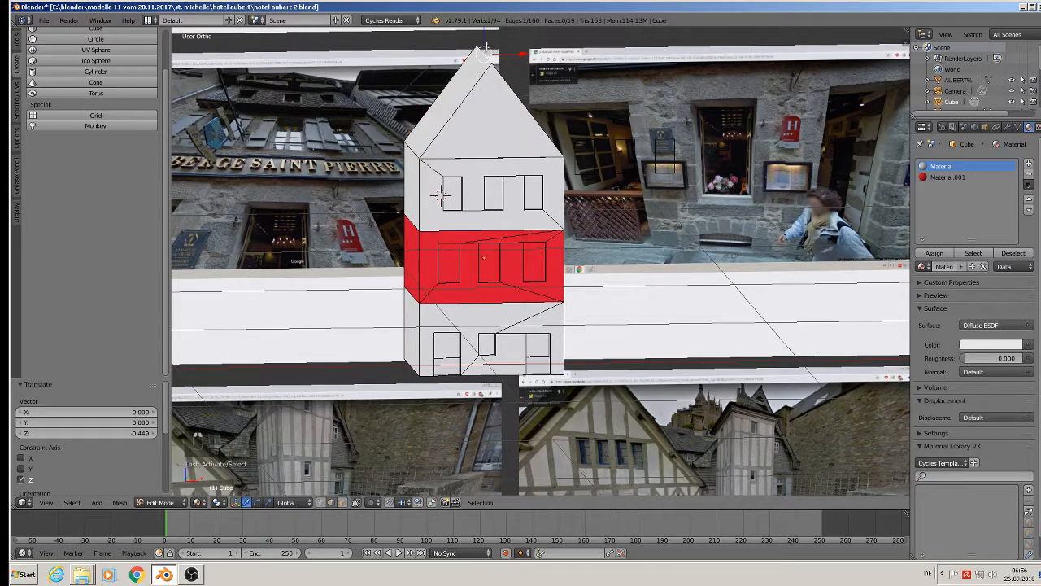
pyautogui.moveTo(481, 40); pyautogui.dragTo(481, 30)
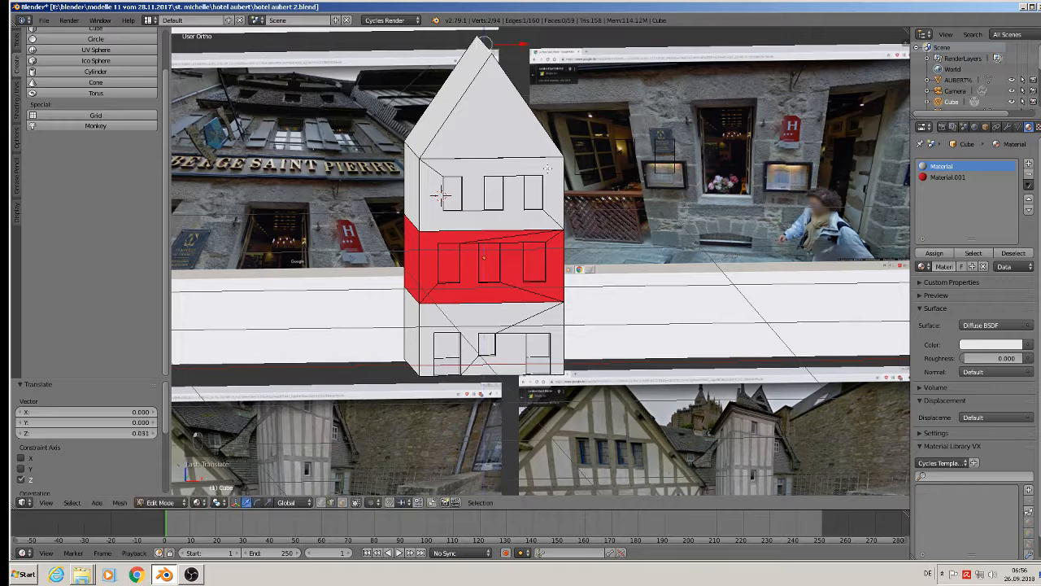
# Deselect everything, align the view to the front, and leave mesh editing of the building with the rear-house photo in view.
pyautogui.scroll(-4, 579, 219)
pyautogui.keyDown('shift'); pyautogui.moveTo(602, 253); pyautogui.dragTo(287, 247, button='middle'); pyautogui.keyUp('shift')
pyautogui.scroll(5, 459, 343)
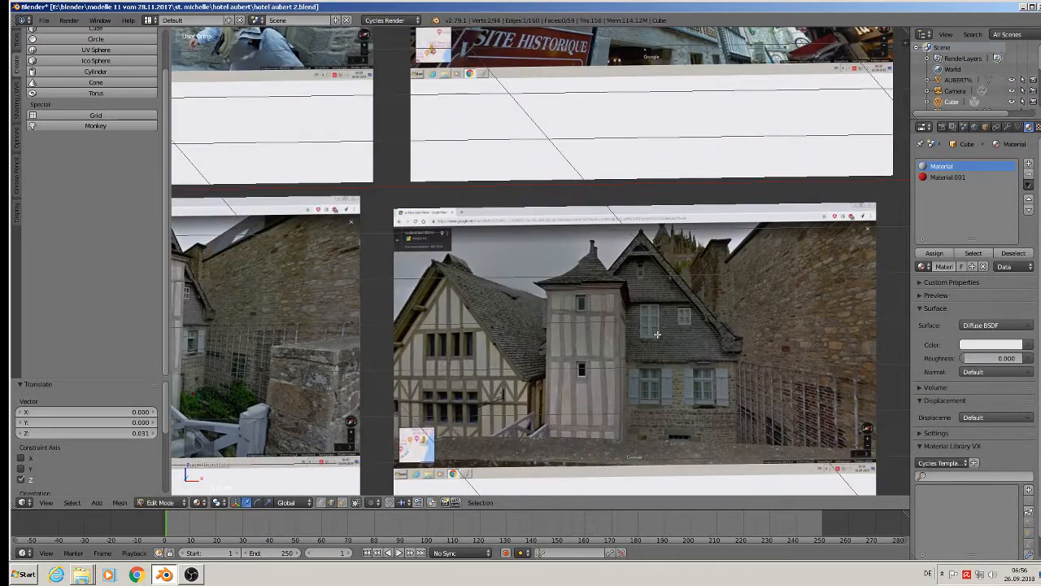
pyautogui.press('a')
pyautogui.press('KP_1')
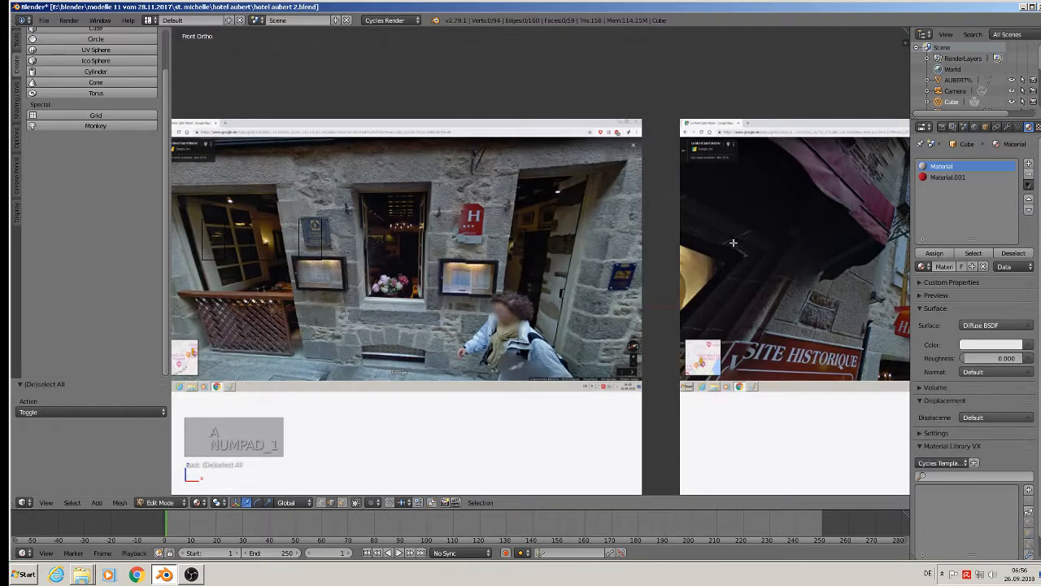
pyautogui.scroll(-8, 733, 242)
pyautogui.scroll(4, 733, 376)
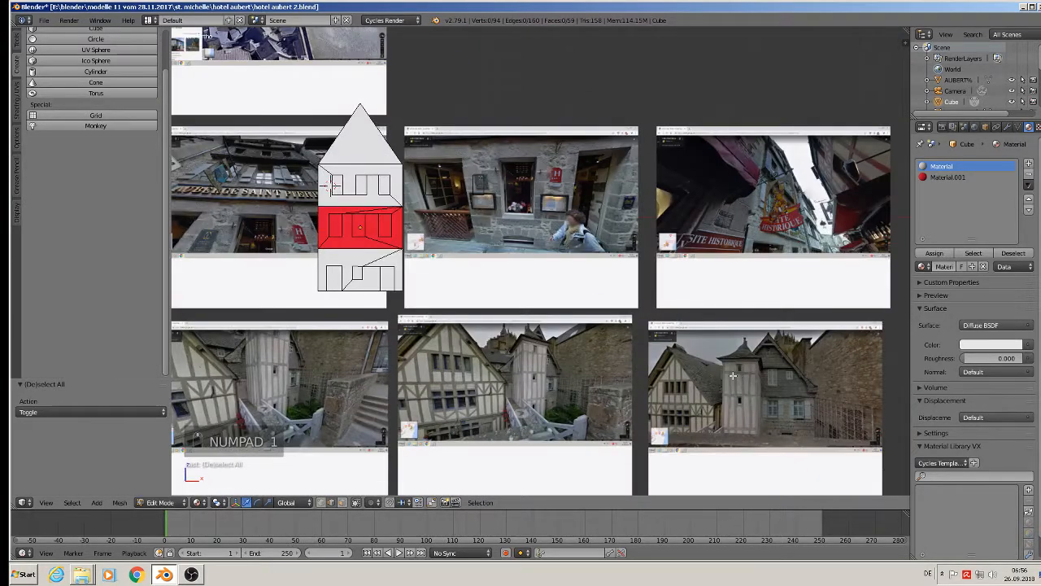
pyautogui.keyDown('shift'); pyautogui.moveTo(733, 375); pyautogui.dragTo(626, 310, button='middle'); pyautogui.keyUp('shift')
pyautogui.press('Tab')
# Duplicate the three-rectangle window outline object and place the copy over the upper windows in the photo of the slate-roofed house.
pyautogui.rightClick(335, 125)
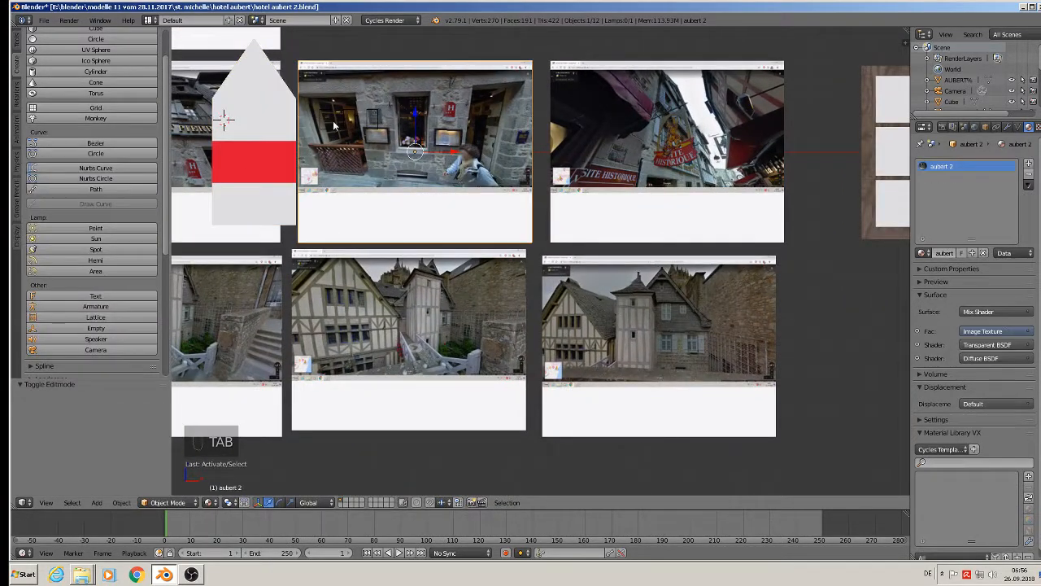
pyautogui.rightClick(331, 124)
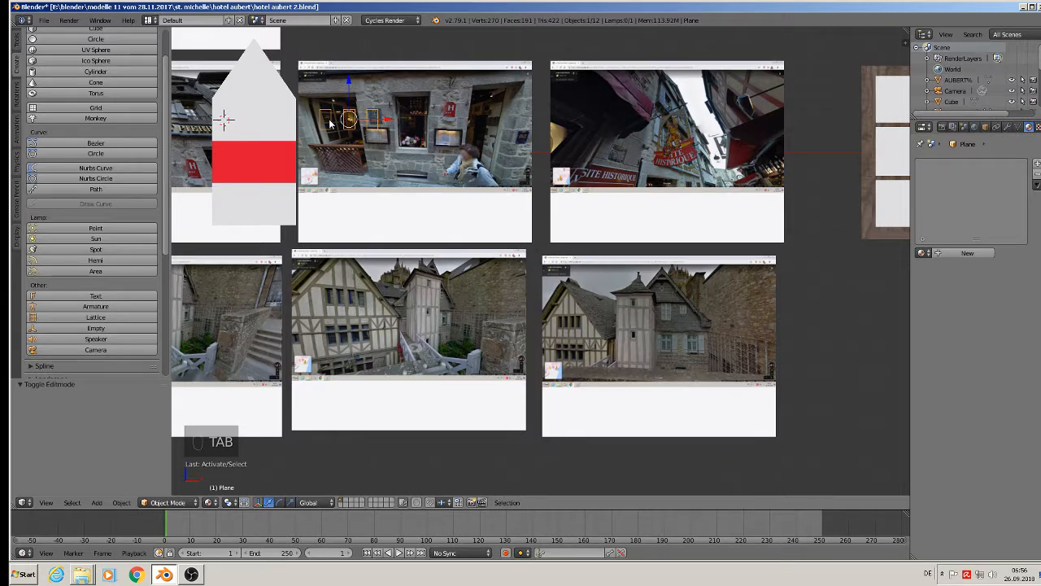
pyautogui.hotkey('shift', 'd')
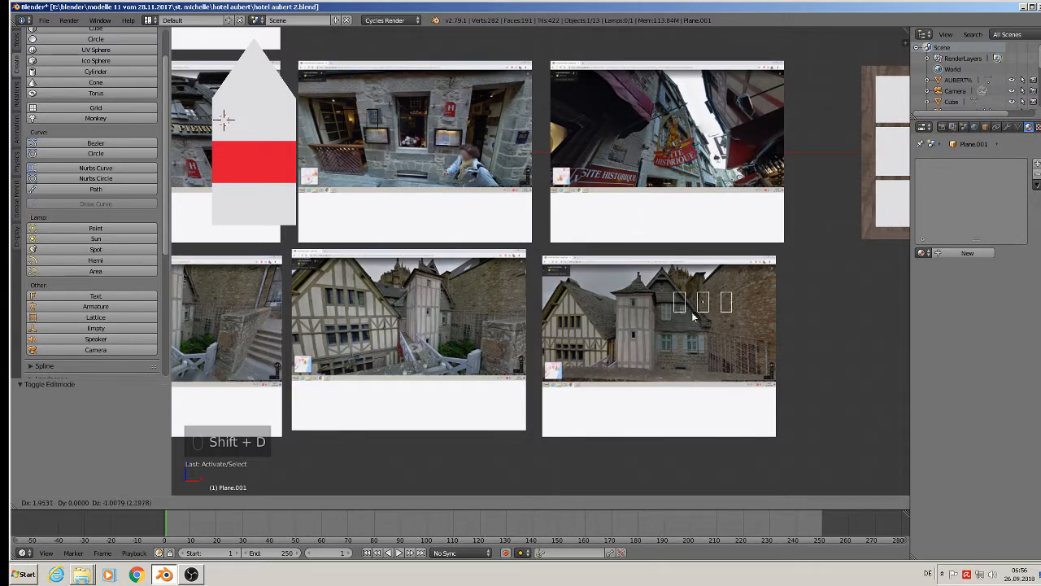
pyautogui.click(672, 354)
pyautogui.scroll(5, 672, 353)
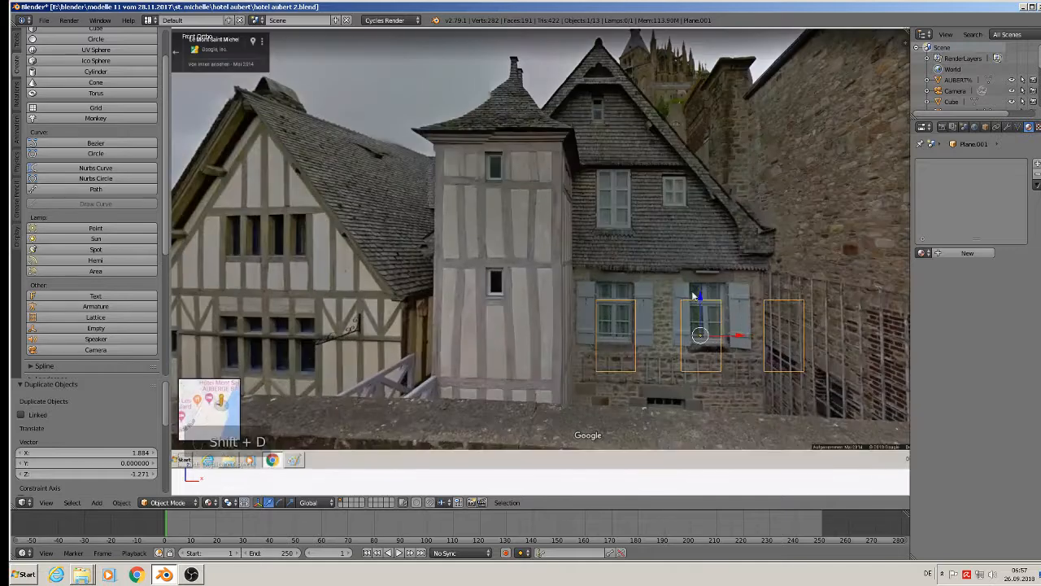
pyautogui.press('g')
pyautogui.click(714, 167)
# Fit the left outline of the copy to the tall upper window, scaling it by about 0.867 and again by about 0.901.
pyautogui.press('Tab')
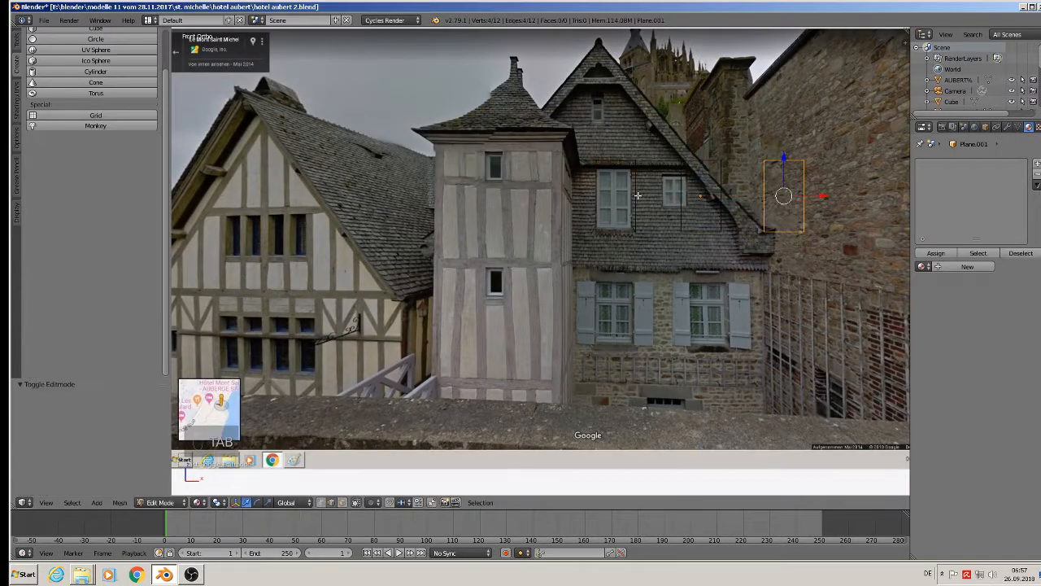
pyautogui.press('s')
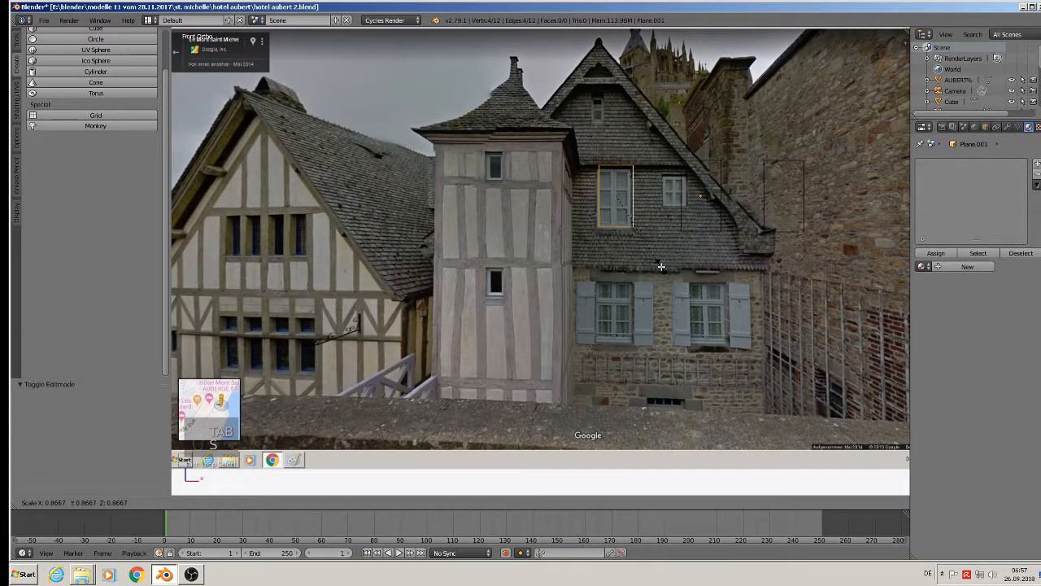
pyautogui.click(657, 263)
pyautogui.press('g')
pyautogui.press('x')
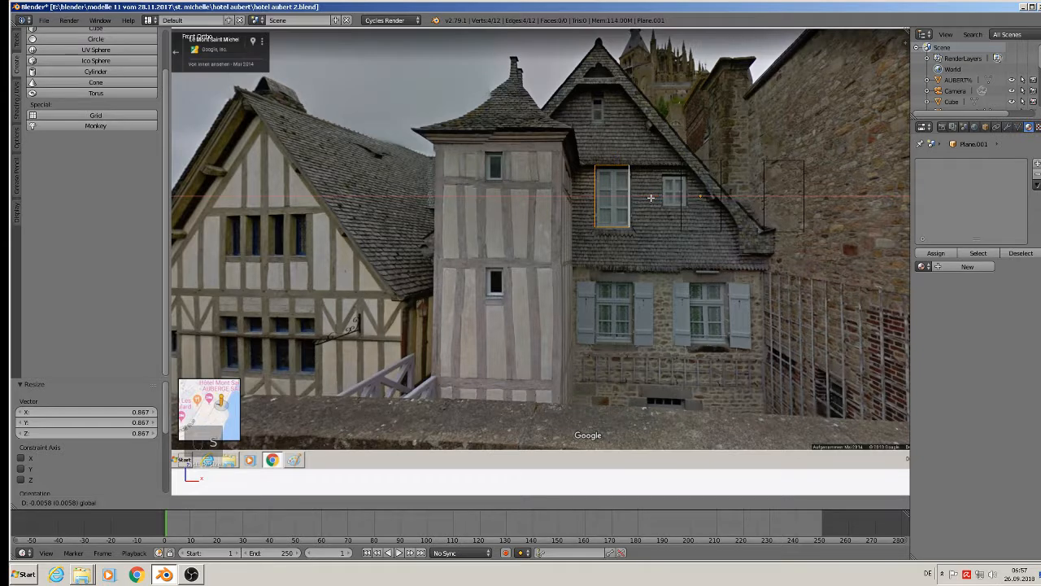
pyautogui.click(654, 198)
pyautogui.press('s')
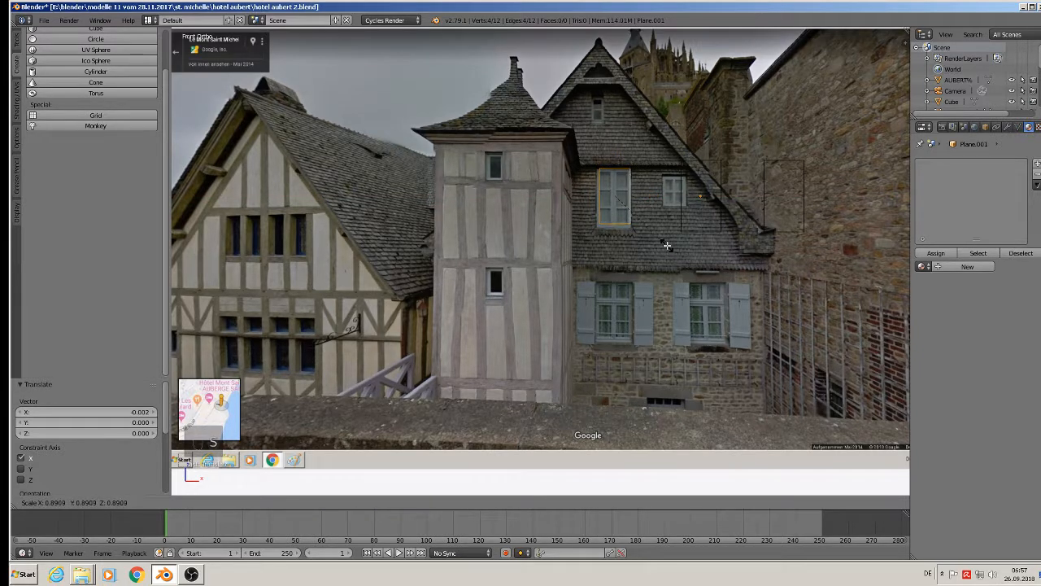
pyautogui.click(666, 242)
pyautogui.press('g')
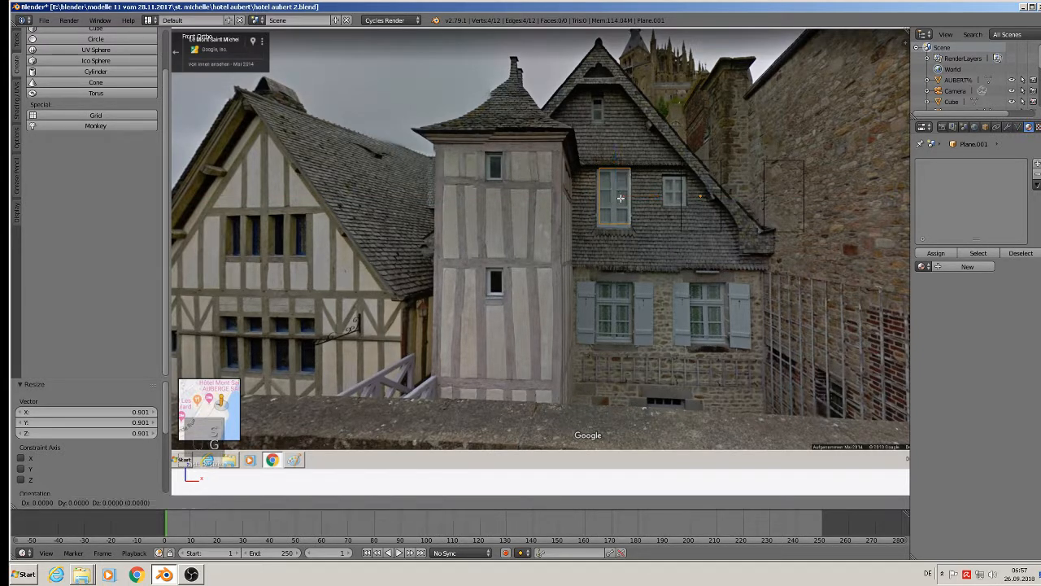
pyautogui.click(619, 200)
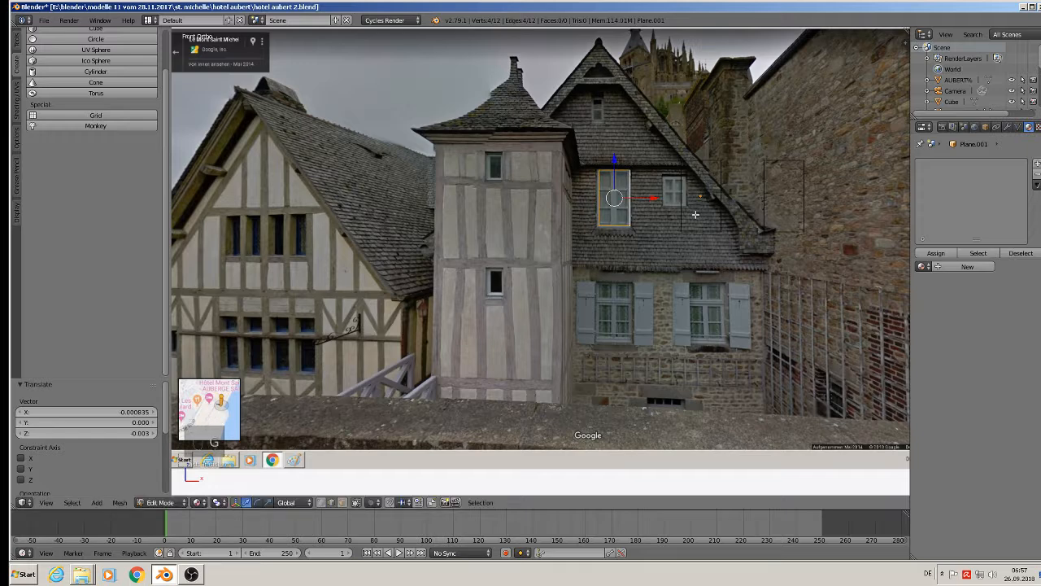
# Scale the middle outline by about 0.462, raise it about 0.008 along Z, and widen it along X.
pyautogui.rightClick(693, 207)
pyautogui.press('s')
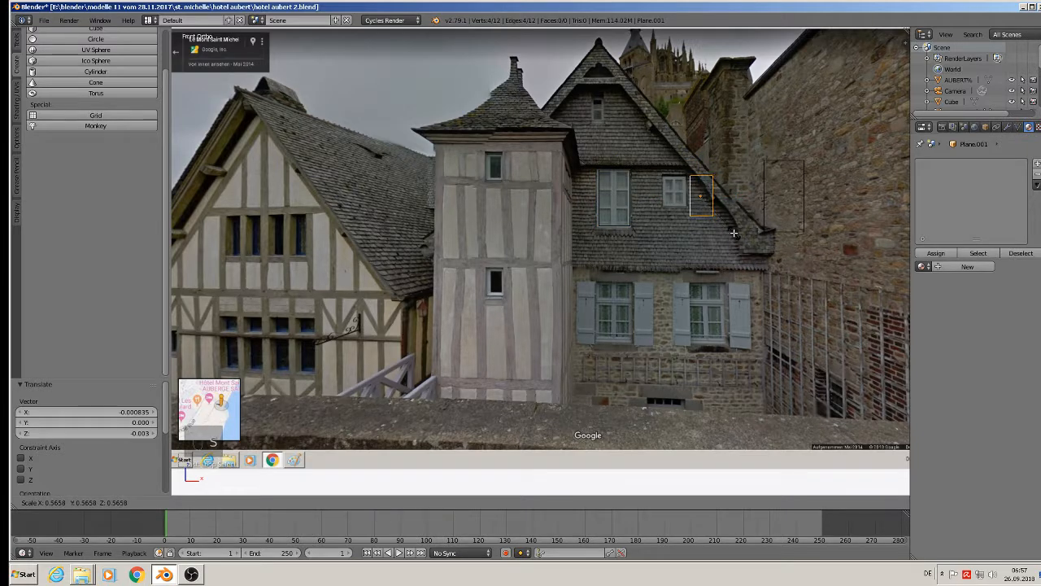
pyautogui.click(727, 227)
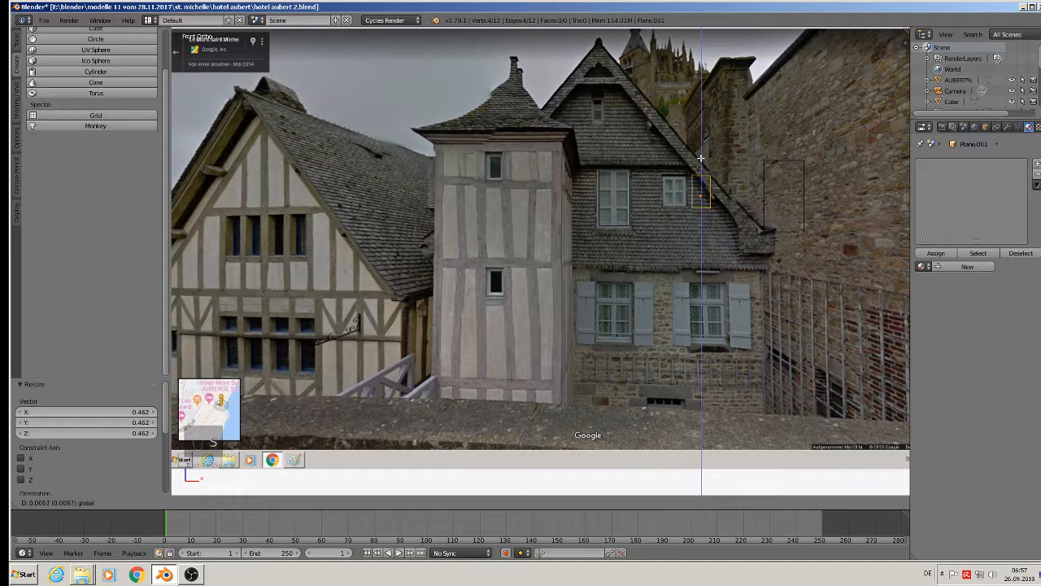
pyautogui.click(701, 163)
pyautogui.press('s')
pyautogui.press('x')
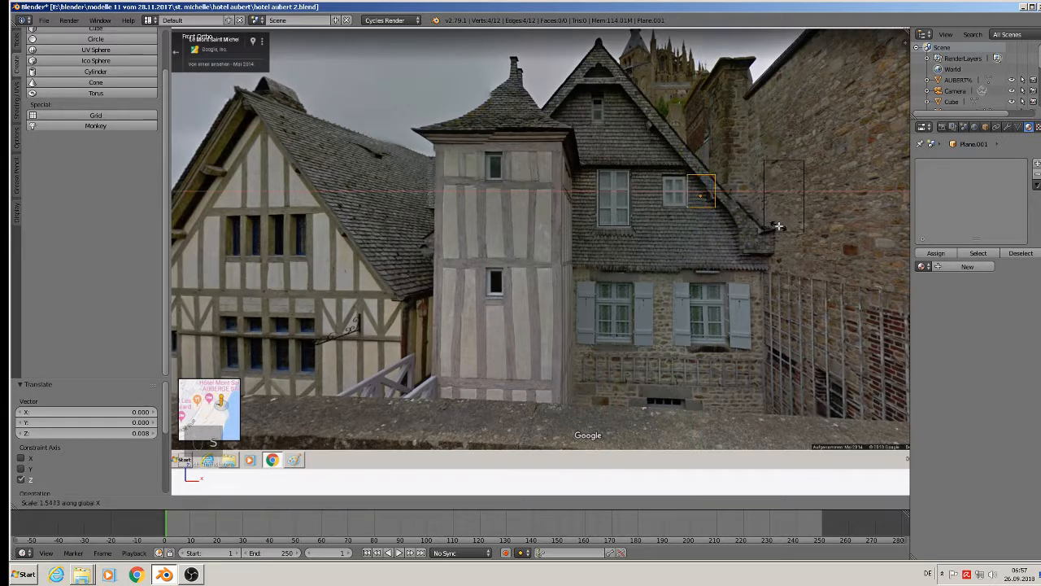
pyautogui.click(765, 224)
# Shift the middle outline about -0.041 along X onto the small square window and scale it by about 0.875.
pyautogui.press('g')
pyautogui.press('x')
pyautogui.press('s')
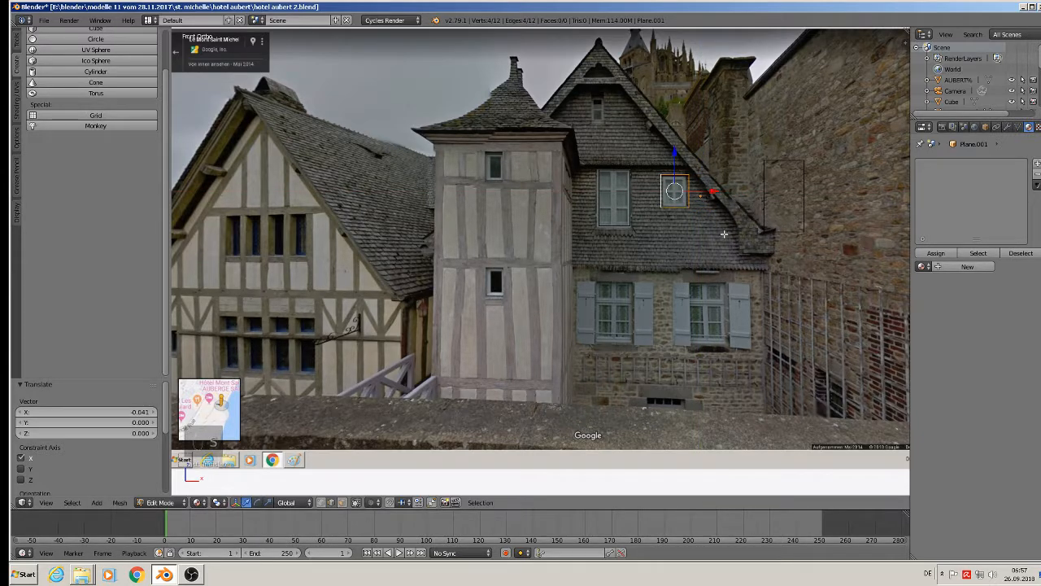
pyautogui.click(713, 228)
# Move the remaining linked outline from the stone wall up to the small gable window and scale it by about 0.353.
pyautogui.rightClick(763, 193)
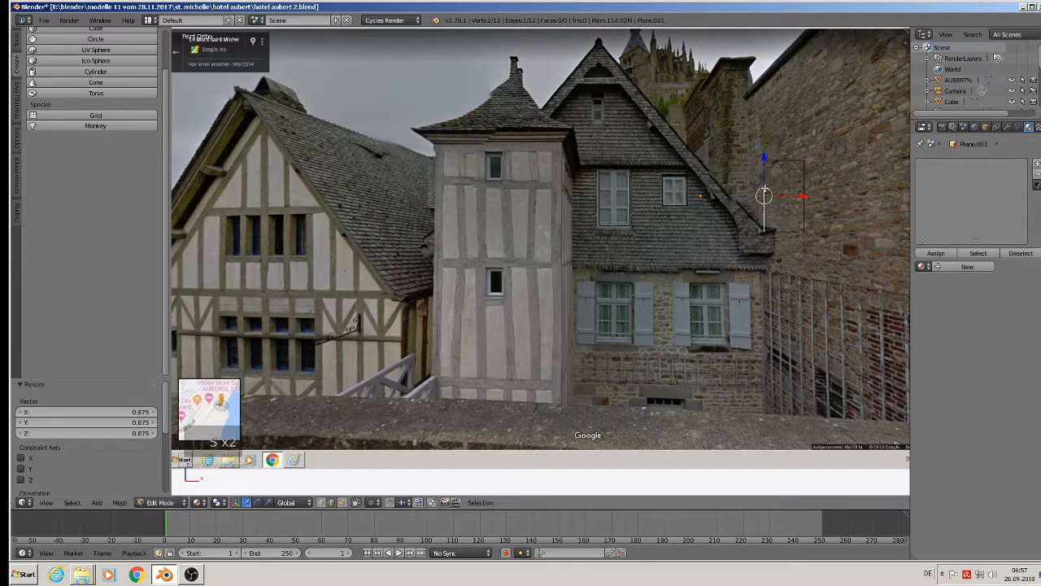
pyautogui.press('l')
pyautogui.press('g')
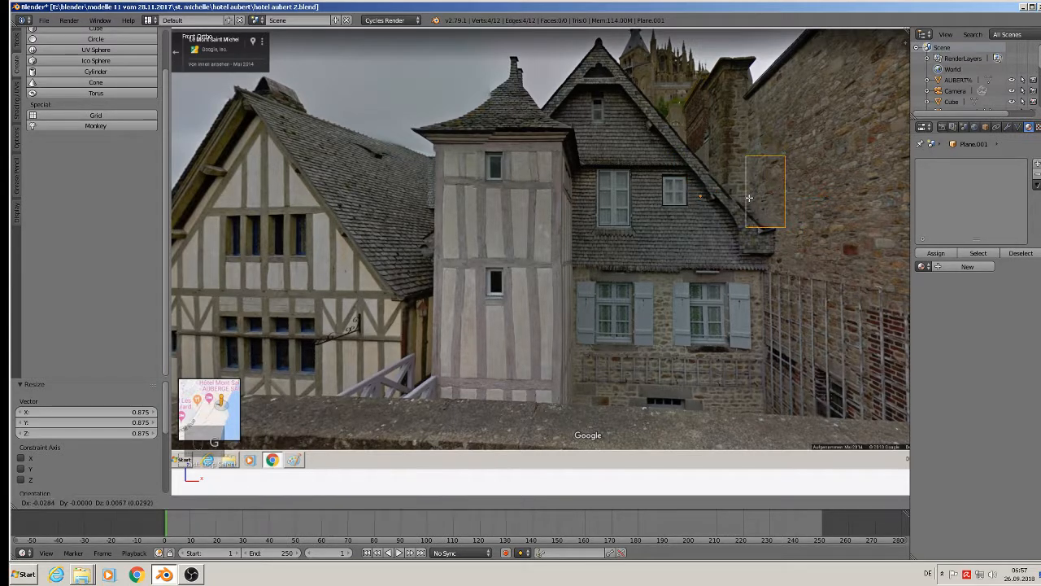
pyautogui.click(584, 117)
pyautogui.press('s')
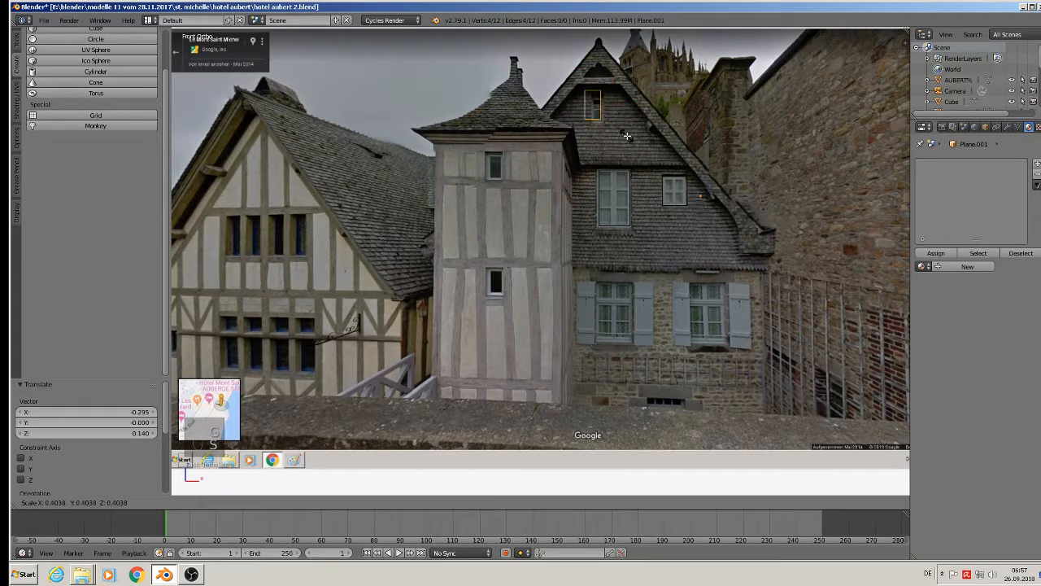
pyautogui.click(622, 132)
# Fine-tune the gable window outline's position along X and Z until it frames the small window in the photo.
pyautogui.press('g')
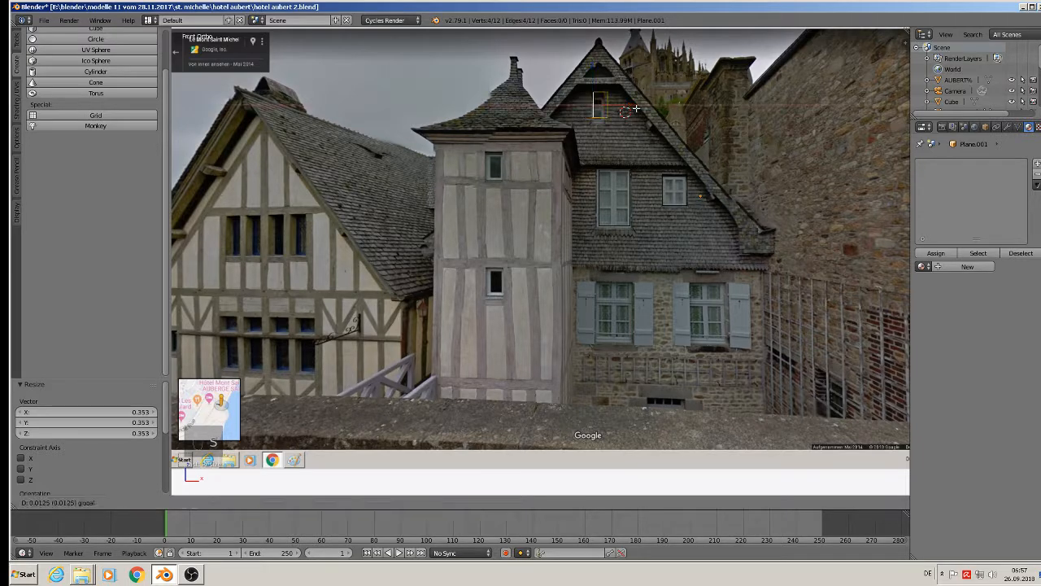
pyautogui.press('x')
pyautogui.click(625, 108)
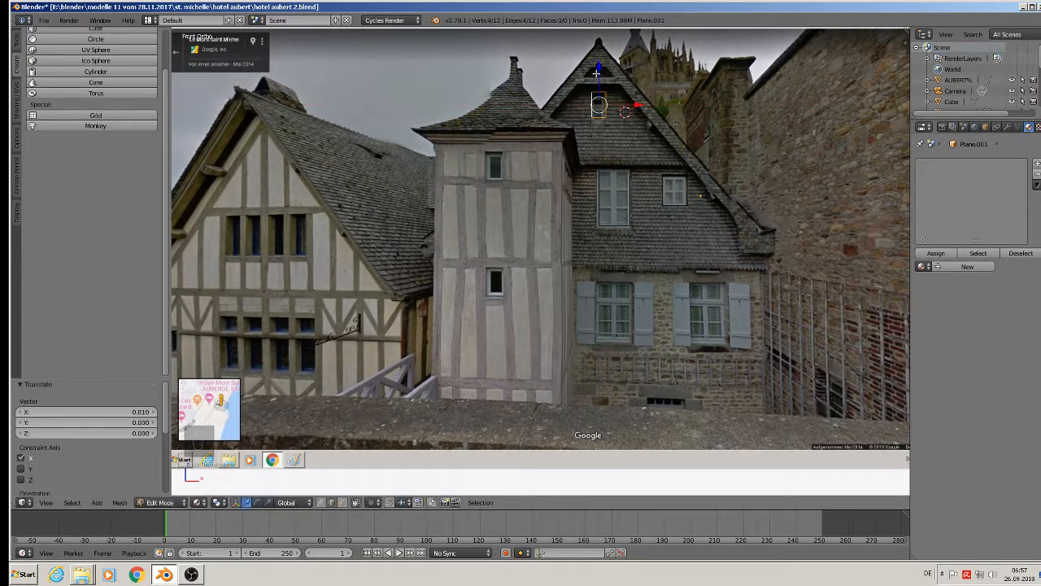
pyautogui.press('g')
pyautogui.press('z')
pyautogui.click(650, 130)
pyautogui.press('g')
pyautogui.press('x')
pyautogui.click(633, 111)
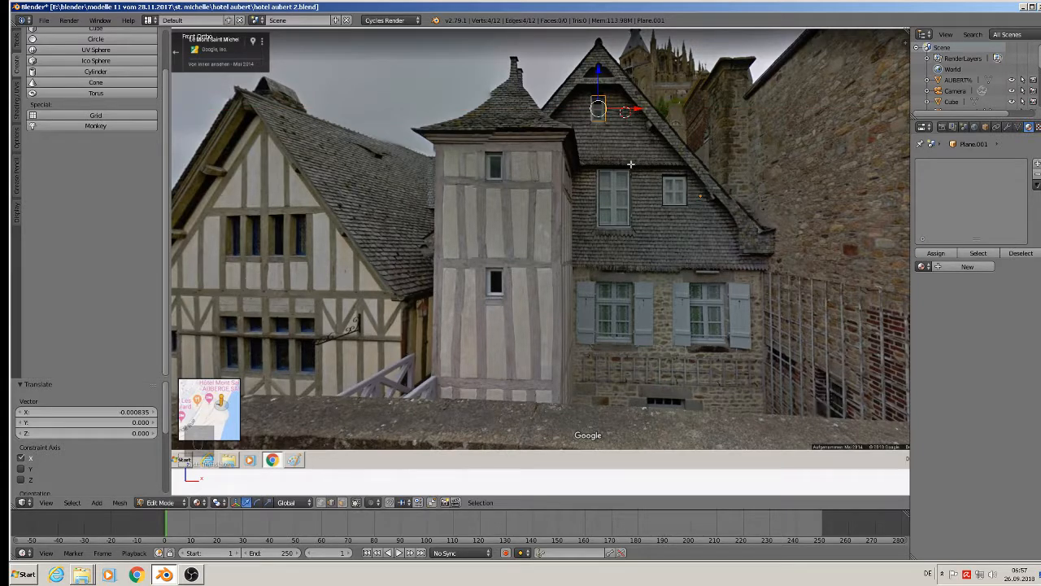
# Apply rotation and scale to the window outlines object and set its origin to geometry.
pyautogui.press('Tab')
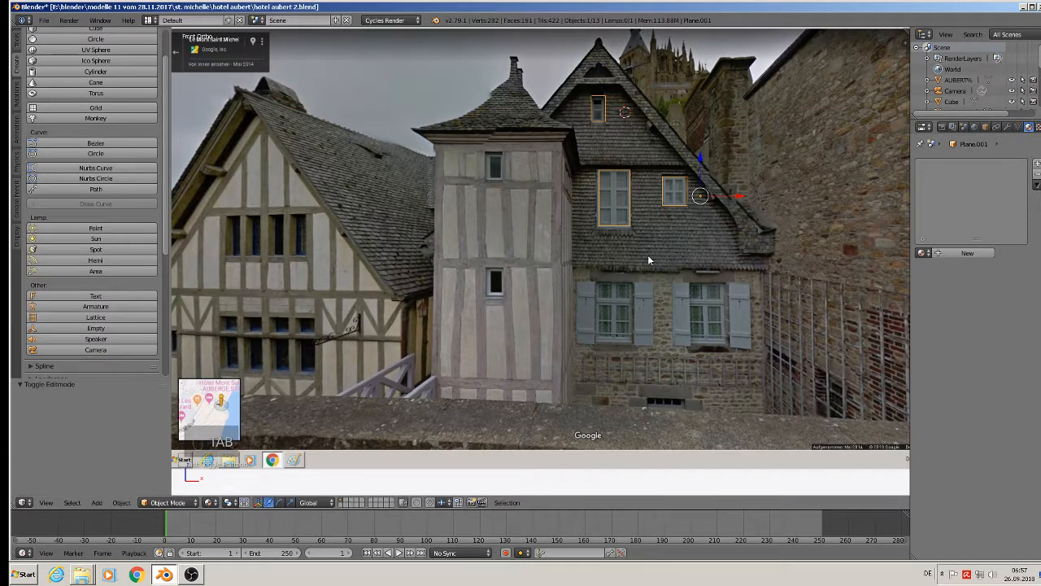
pyautogui.click(122, 502)
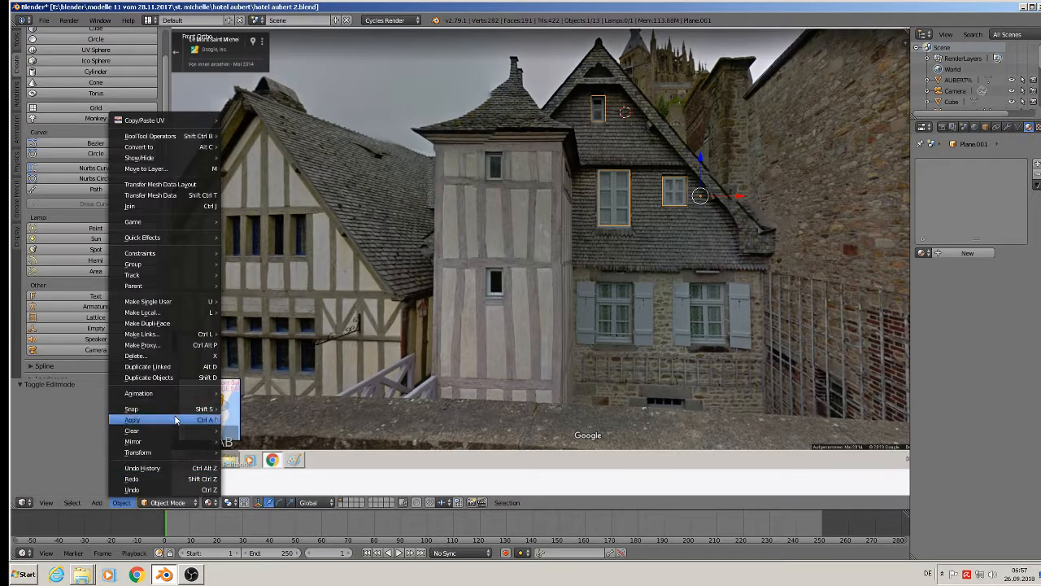
pyautogui.moveTo(175, 420)
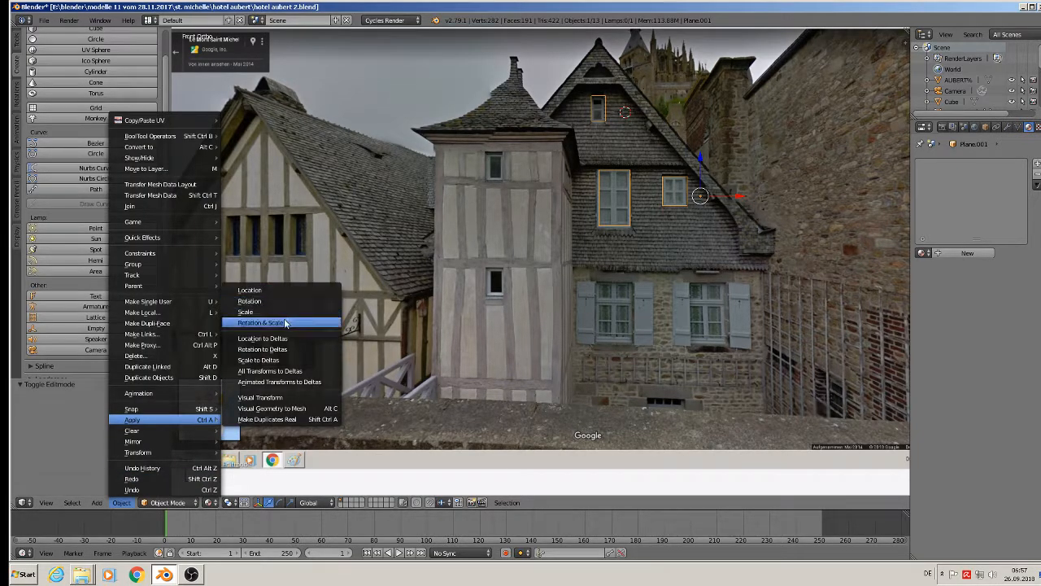
pyautogui.click(285, 323)
pyautogui.scroll(-3, 398, 353)
pyautogui.scroll(2, 52, 100)
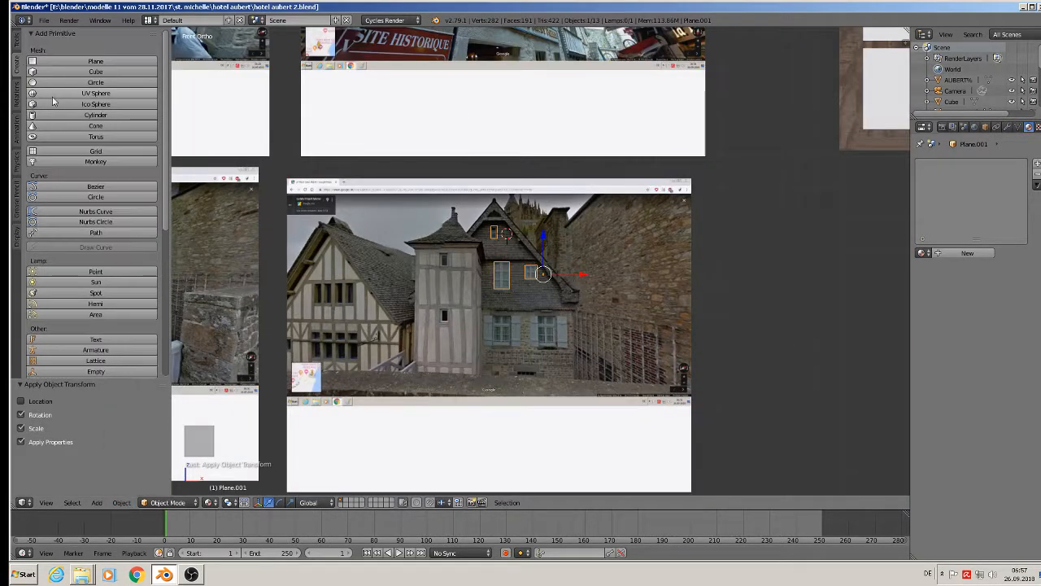
pyautogui.click(15, 40)
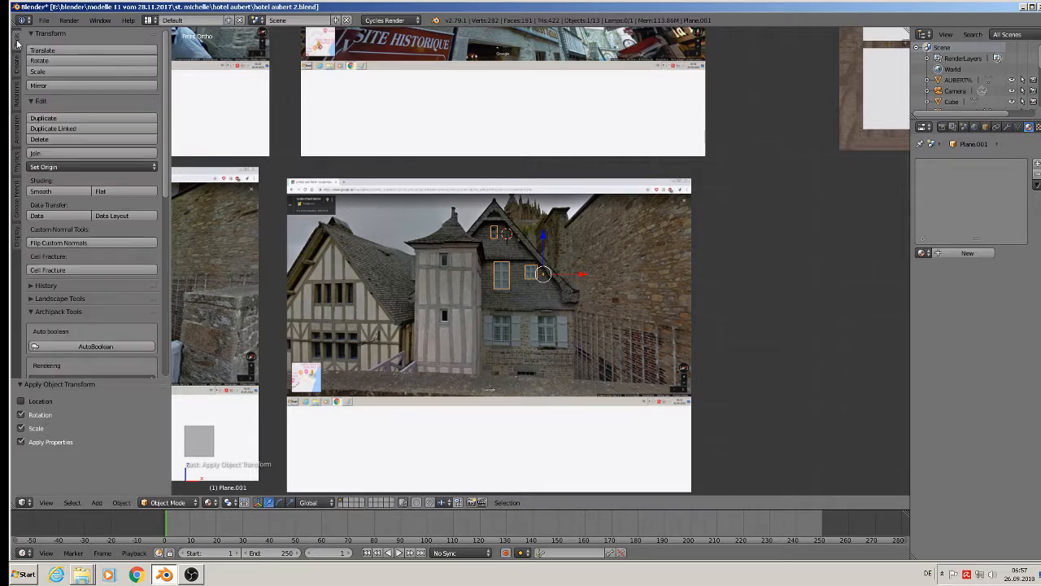
pyautogui.click(69, 167)
pyautogui.click(70, 188)
# Move the window outlines about -2.315 along X so they sit beneath the building model.
pyautogui.scroll(-2, 345, 255)
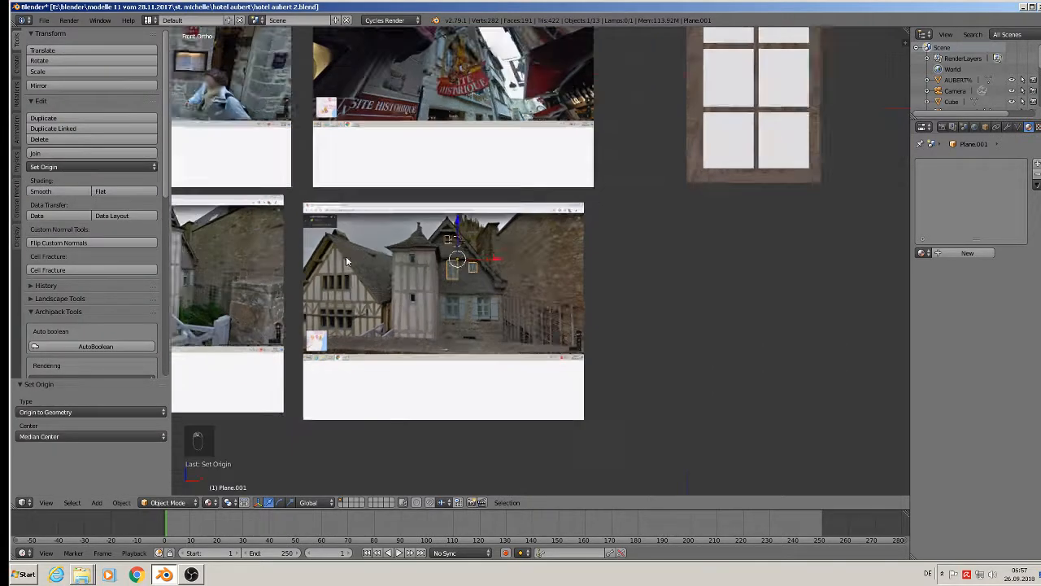
pyautogui.scroll(-1, 346, 261)
pyautogui.keyDown('shift'); pyautogui.moveTo(414, 251); pyautogui.dragTo(720, 273, button='middle'); pyautogui.keyUp('shift')
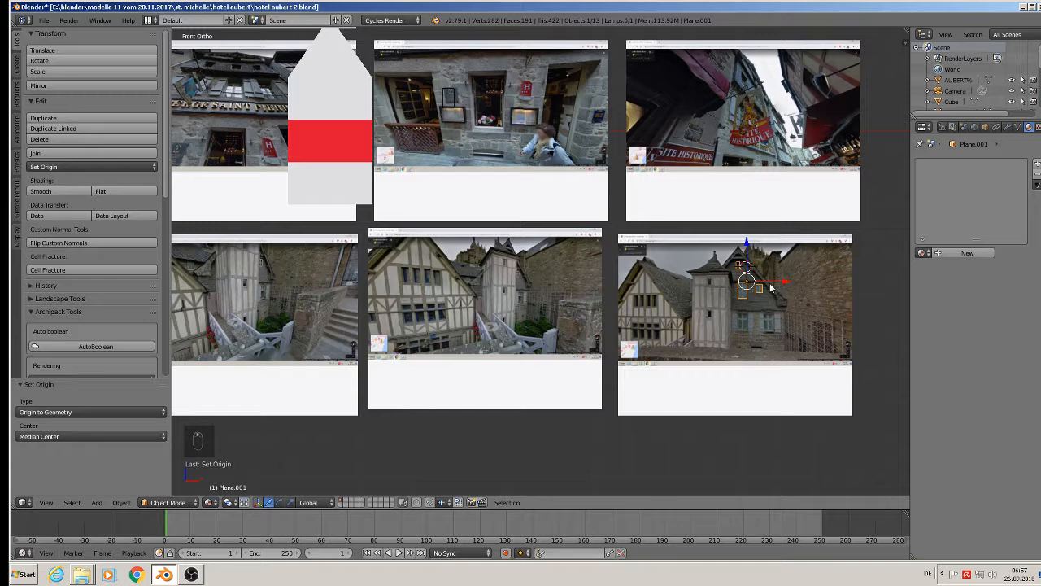
pyautogui.press('g')
pyautogui.press('x')
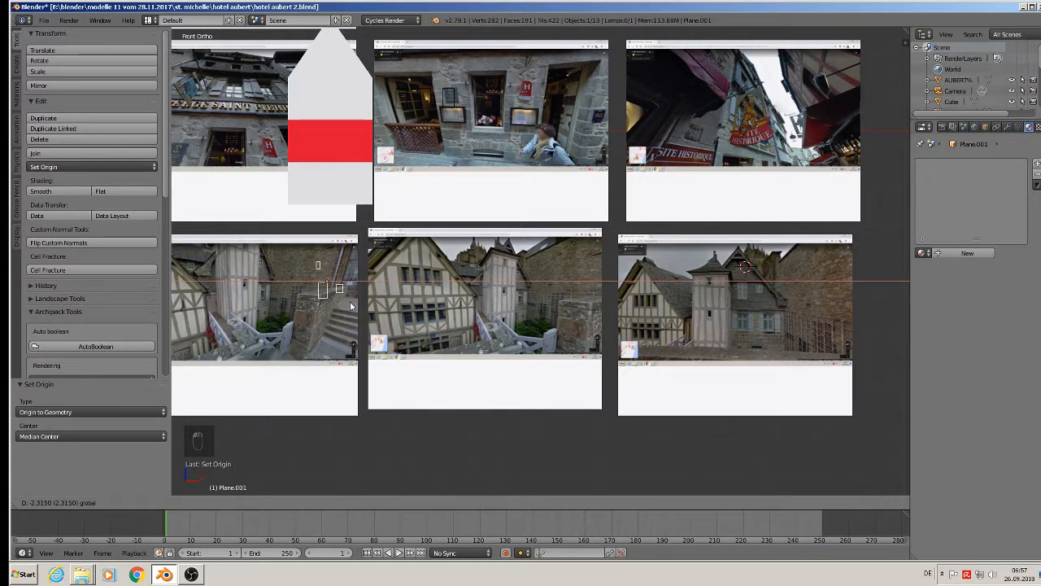
pyautogui.click(352, 306)
# Apply rotation and scale to the building model.
pyautogui.rightClick(330, 145)
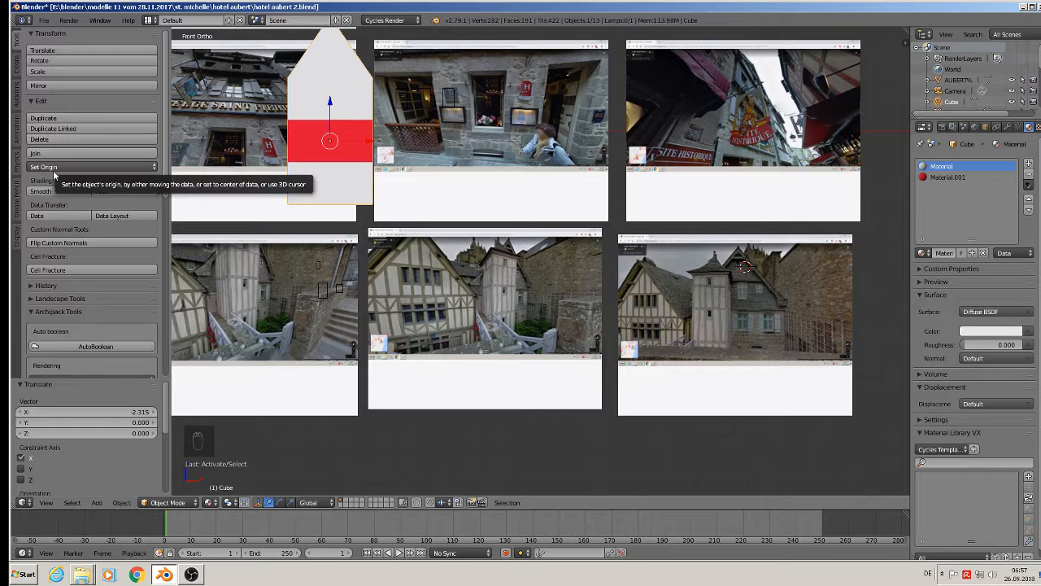
pyautogui.click(122, 502)
pyautogui.moveTo(161, 419)
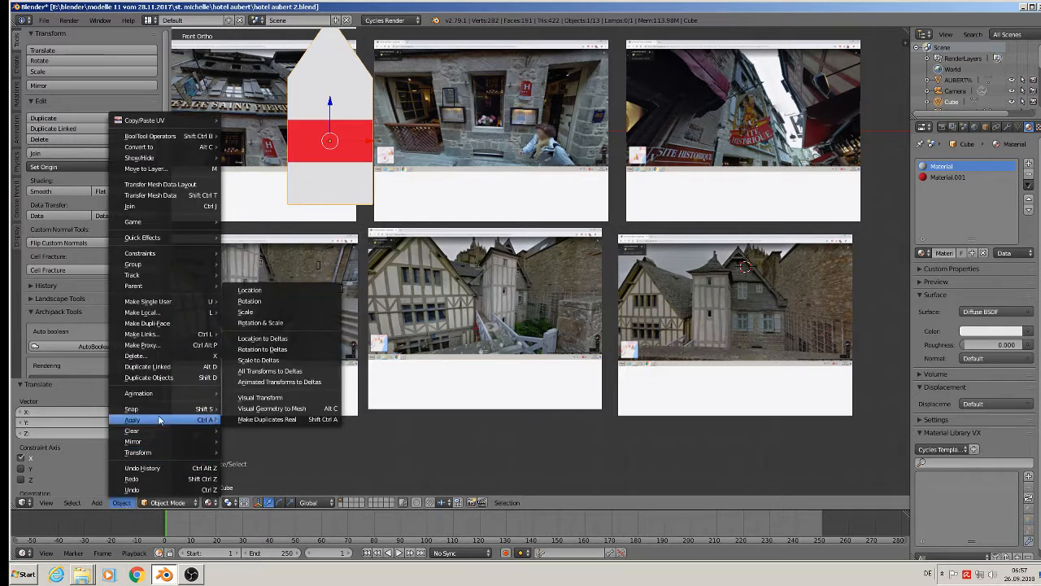
pyautogui.click(294, 322)
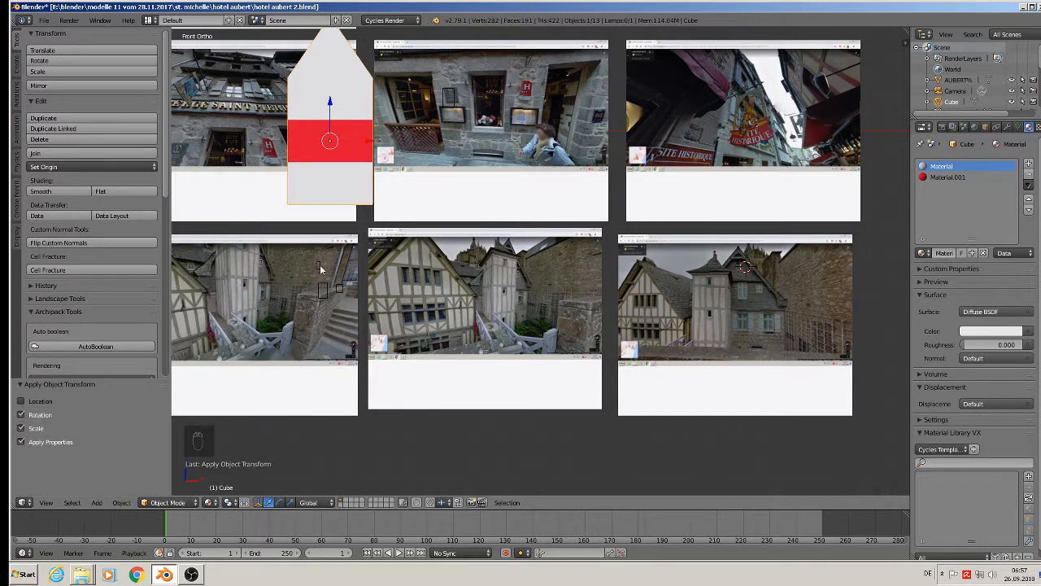
# Raise the window outlines 1.220 along Z to gable height and move them -0.959 along Y in front of the building.
pyautogui.rightClick(320, 264)
pyautogui.moveTo(328, 258); pyautogui.dragTo(322, 73)
pyautogui.moveTo(322, 73); pyautogui.dragTo(425, 166, button='middle')
pyautogui.press('g')
pyautogui.press('y')
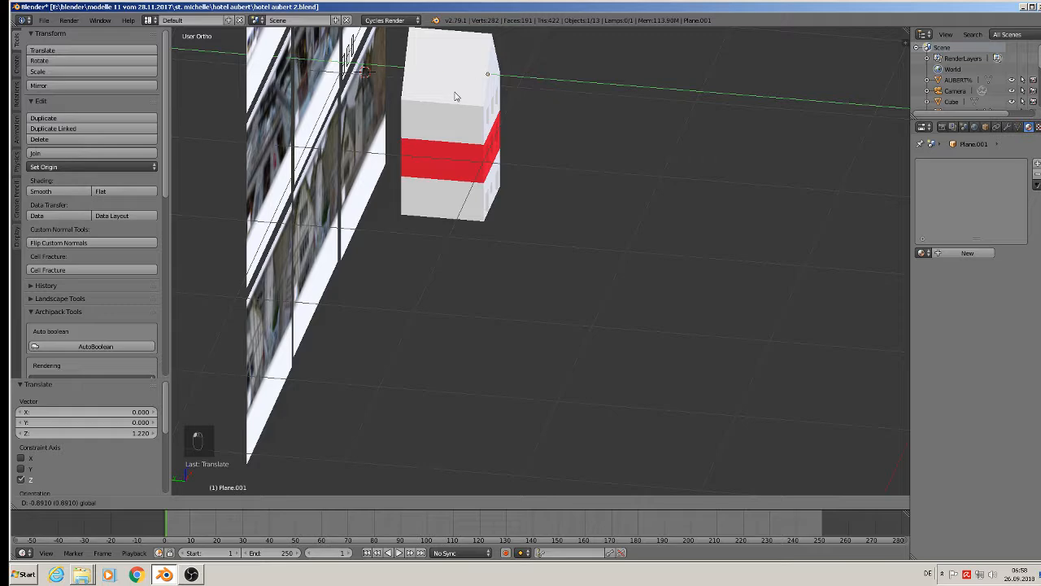
pyautogui.click(468, 100)
# Align the outlines on the gable in front view, shifting them about 0.06 along X and 0.015 along Z.
pyautogui.press('KP_0')
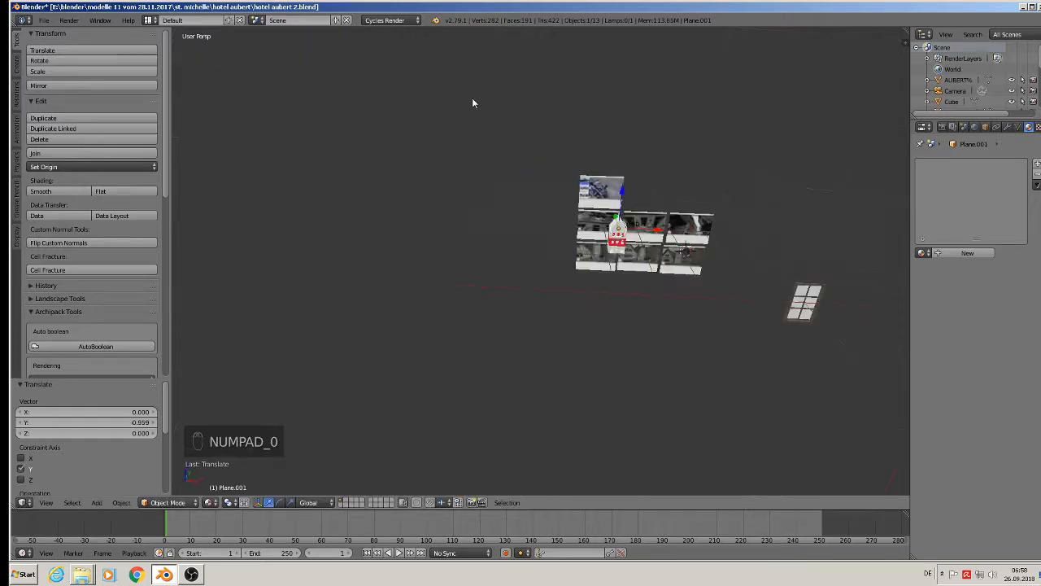
pyautogui.press('KP_1')
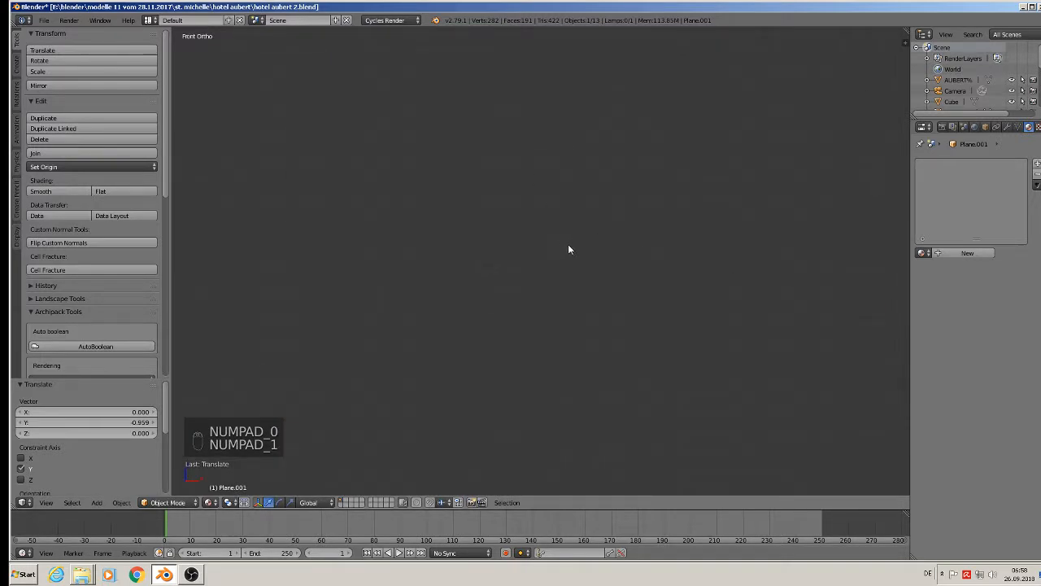
pyautogui.press('KP_Decimal')
pyautogui.scroll(-10, 567, 252)
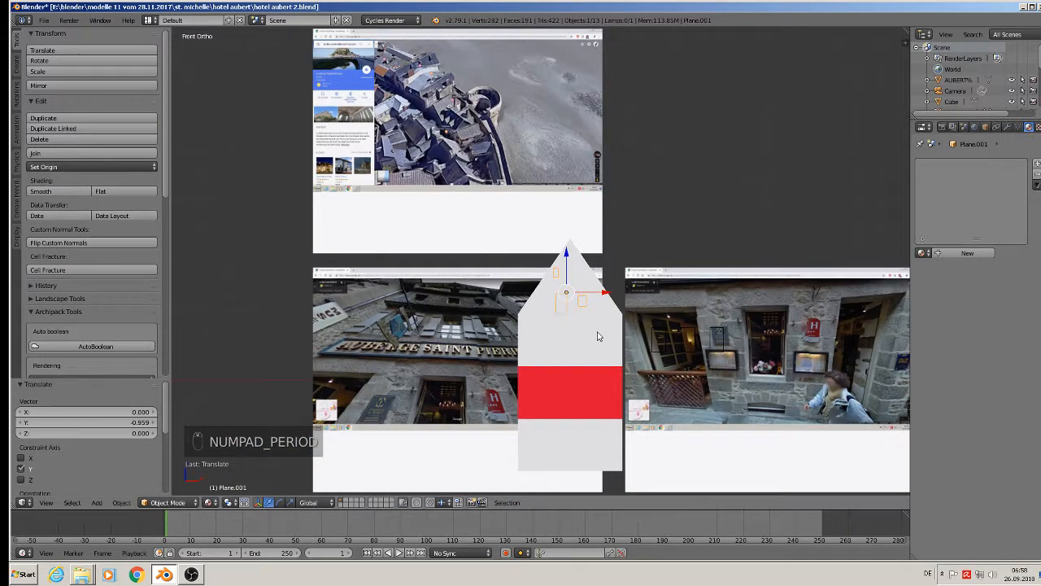
pyautogui.keyDown('shift'); pyautogui.moveTo(598, 336); pyautogui.dragTo(289, 49, button='middle'); pyautogui.keyUp('shift')
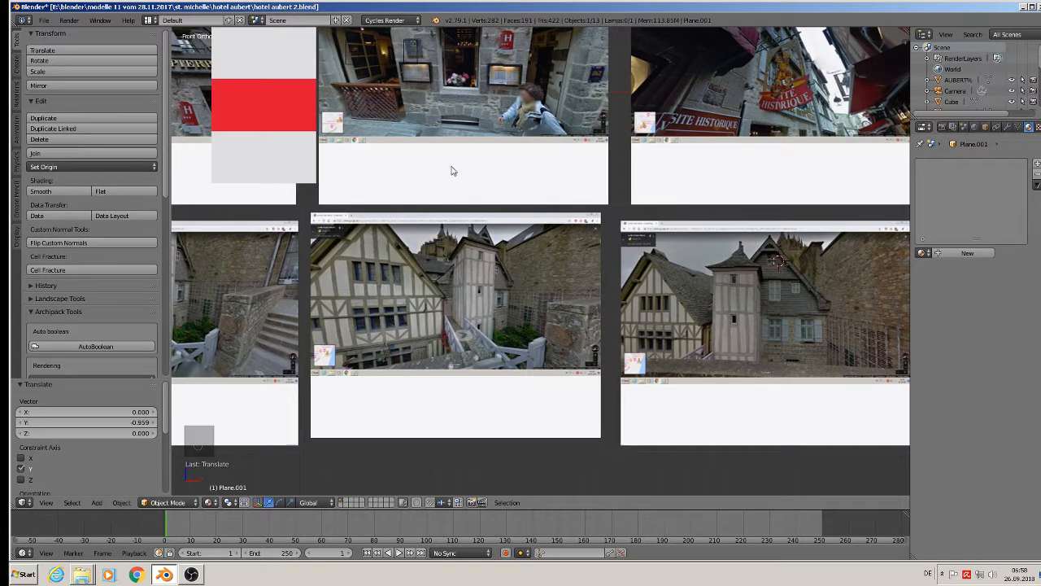
pyautogui.keyDown('shift'); pyautogui.moveTo(451, 169); pyautogui.dragTo(686, 361, button='middle'); pyautogui.keyUp('shift')
pyautogui.scroll(2, 513, 207)
pyautogui.moveTo(525, 196); pyautogui.dragTo(534, 197)
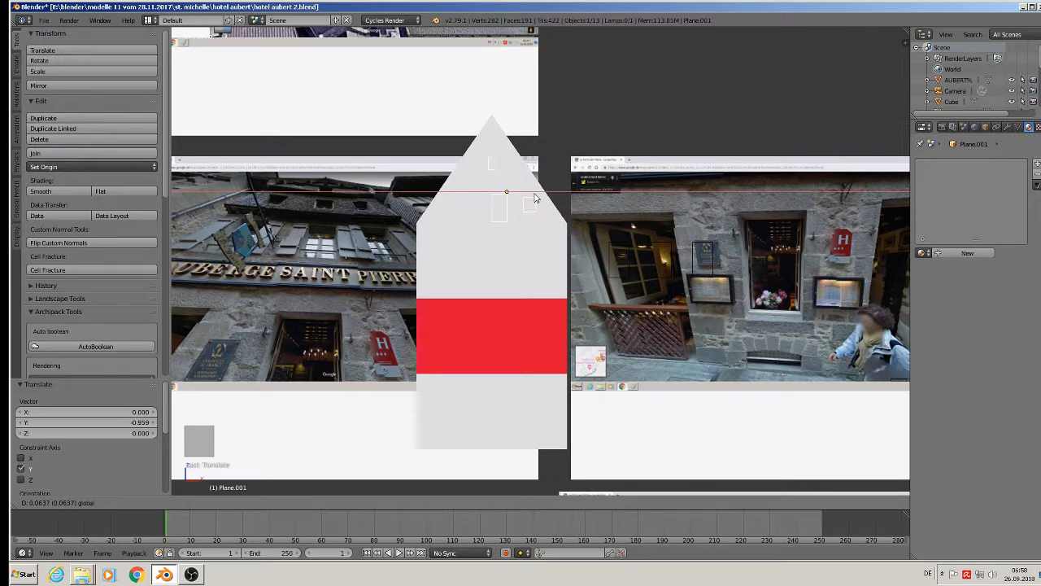
pyautogui.moveTo(534, 193); pyautogui.dragTo(534, 193)
pyautogui.moveTo(505, 154); pyautogui.dragTo(509, 149)
# Compare the outlines with the rear façade photo and knife-project them onto the building's front gable.
pyautogui.scroll(-4, 594, 252)
pyautogui.keyDown('shift'); pyautogui.moveTo(710, 337); pyautogui.dragTo(414, 193, button='middle'); pyautogui.keyUp('shift')
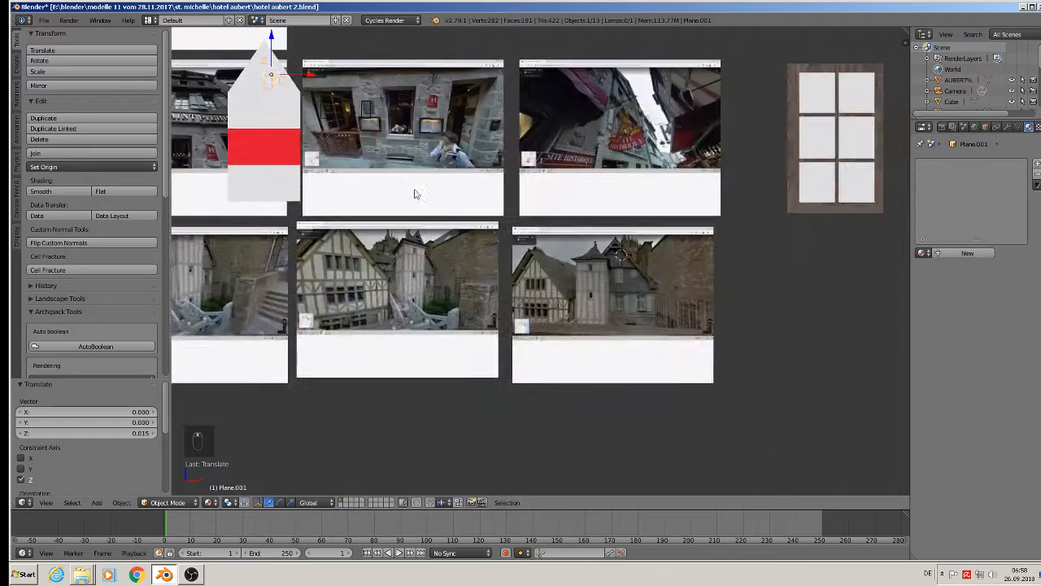
pyautogui.scroll(1, 547, 281)
pyautogui.keyDown('shift'); pyautogui.moveTo(419, 245); pyautogui.dragTo(461, 278, button='middle'); pyautogui.keyUp('shift')
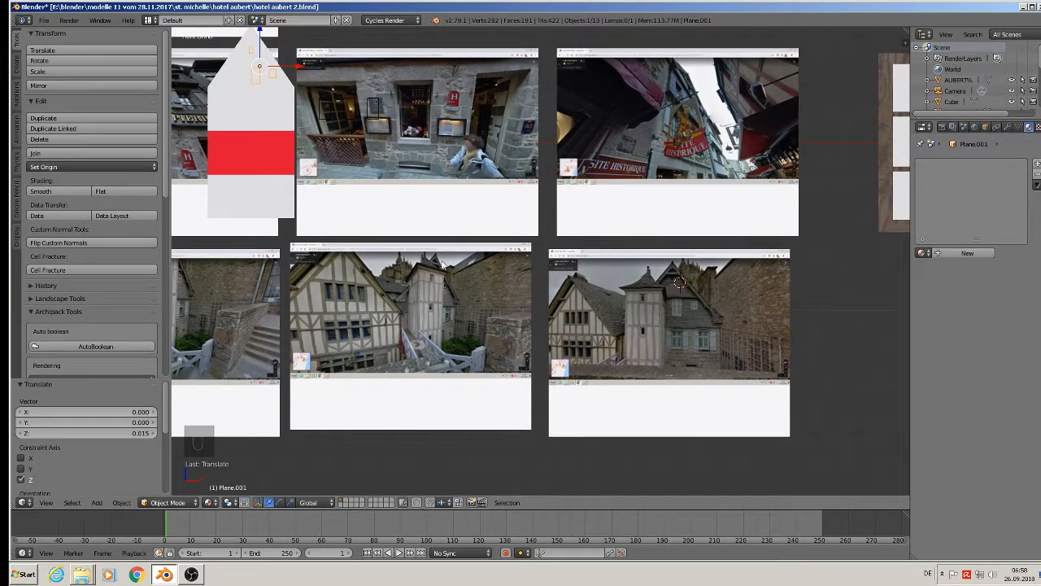
pyautogui.keyDown('shift'); pyautogui.moveTo(209, 71); pyautogui.dragTo(427, 147, button='middle'); pyautogui.keyUp('shift')
pyautogui.scroll(3, 427, 147)
pyautogui.scroll(1, 427, 149)
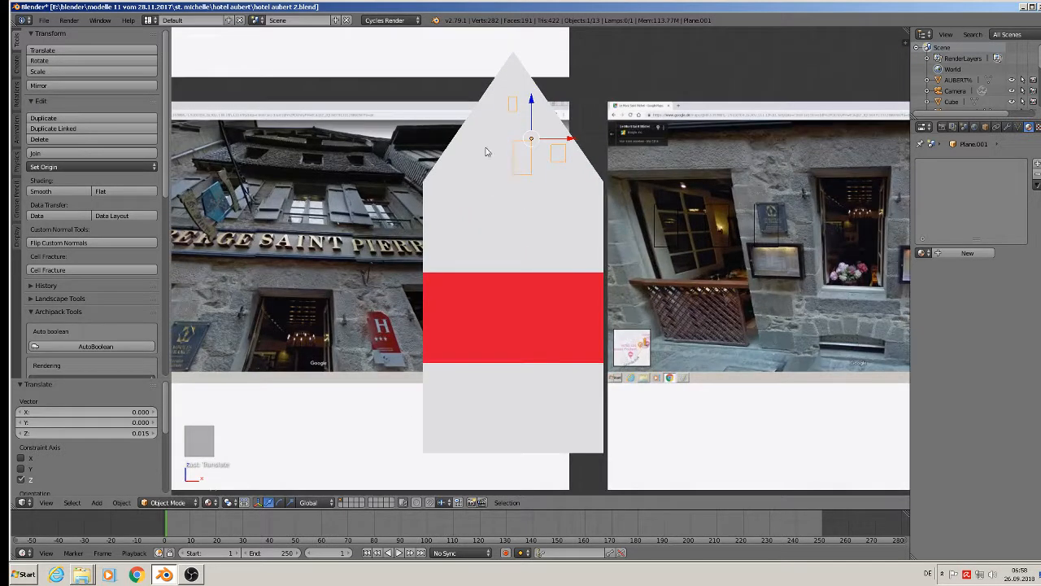
pyautogui.keyDown('shift'); pyautogui.rightClick(482, 149); pyautogui.keyUp('shift')
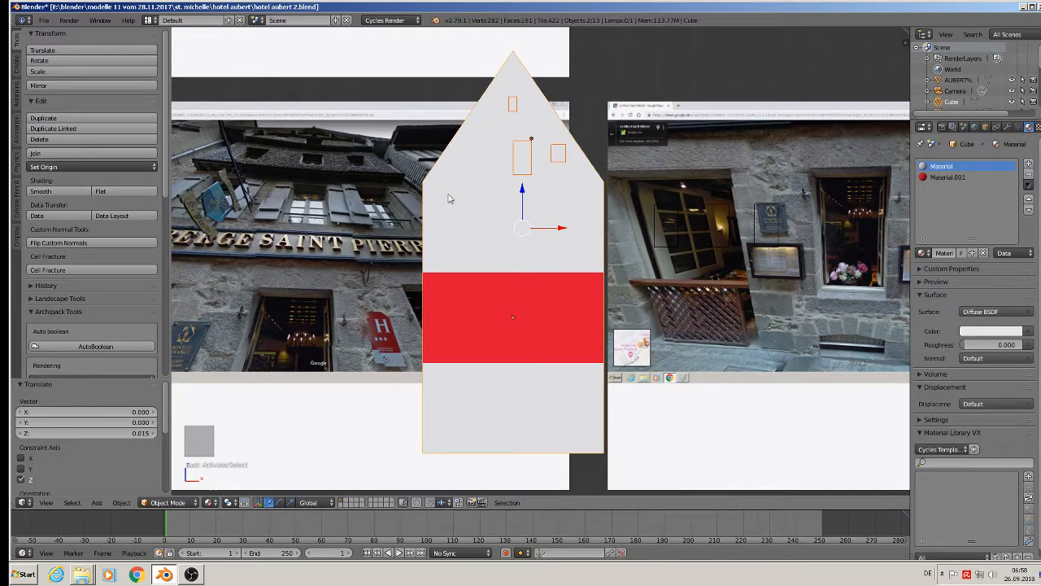
pyautogui.press('Tab')
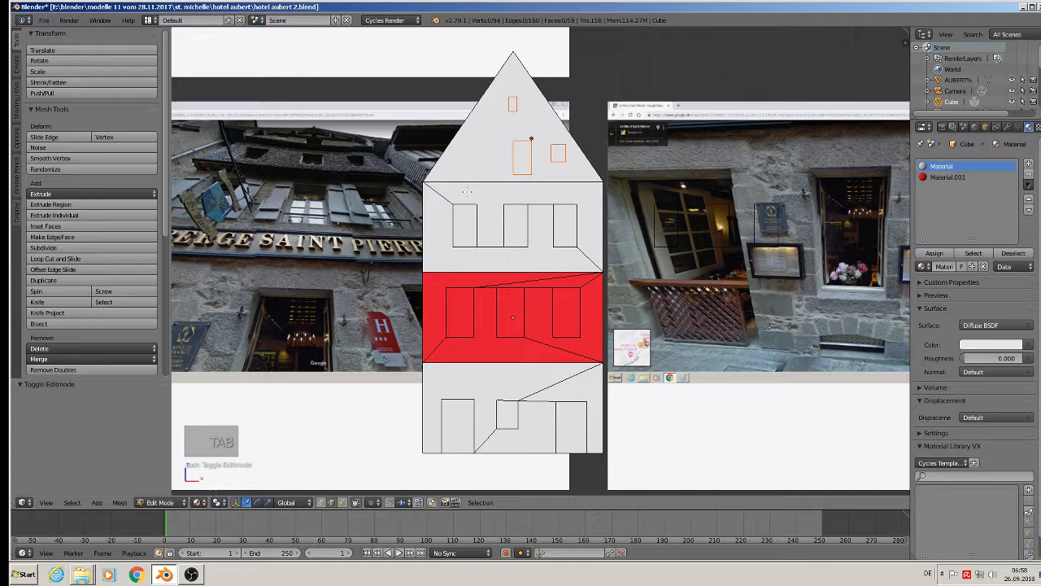
pyautogui.click(54, 313)
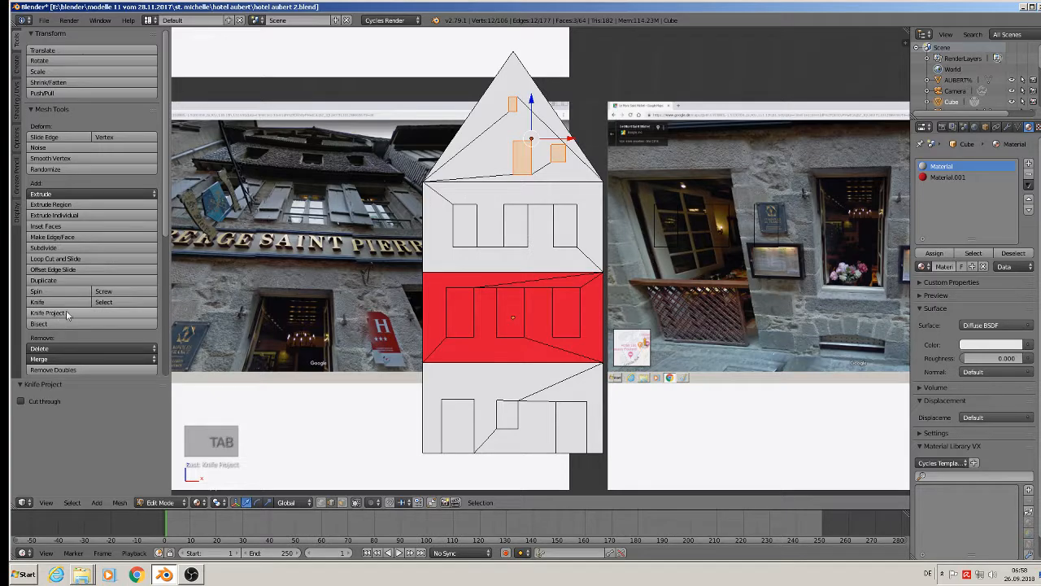
# Move the window outlines 0.533 along Y to the rear side of the building.
pyautogui.moveTo(528, 162); pyautogui.dragTo(623, 239, button='middle')
pyautogui.scroll(3, 603, 217)
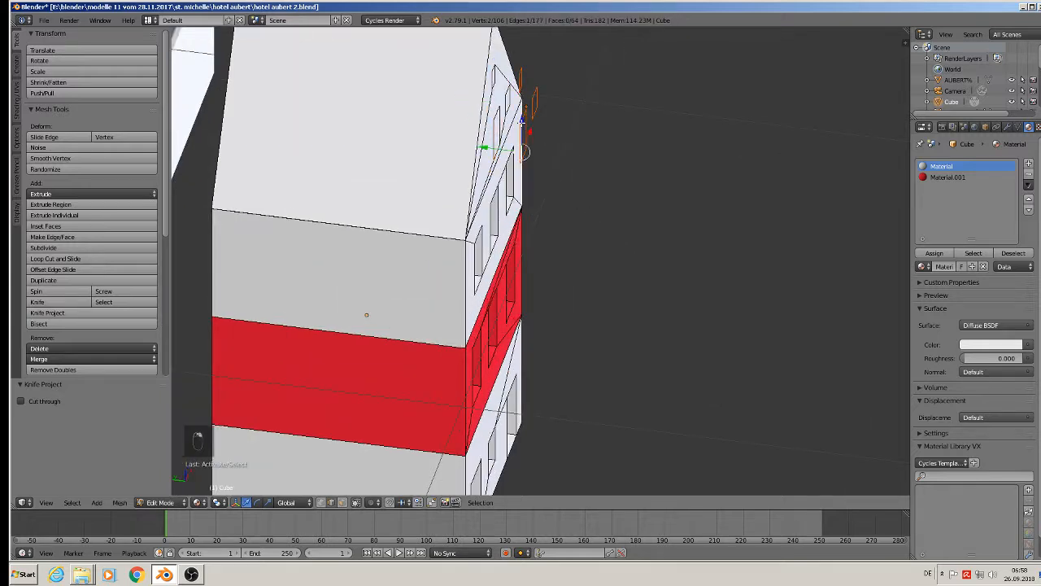
pyautogui.press('Tab')
pyautogui.rightClick(526, 124)
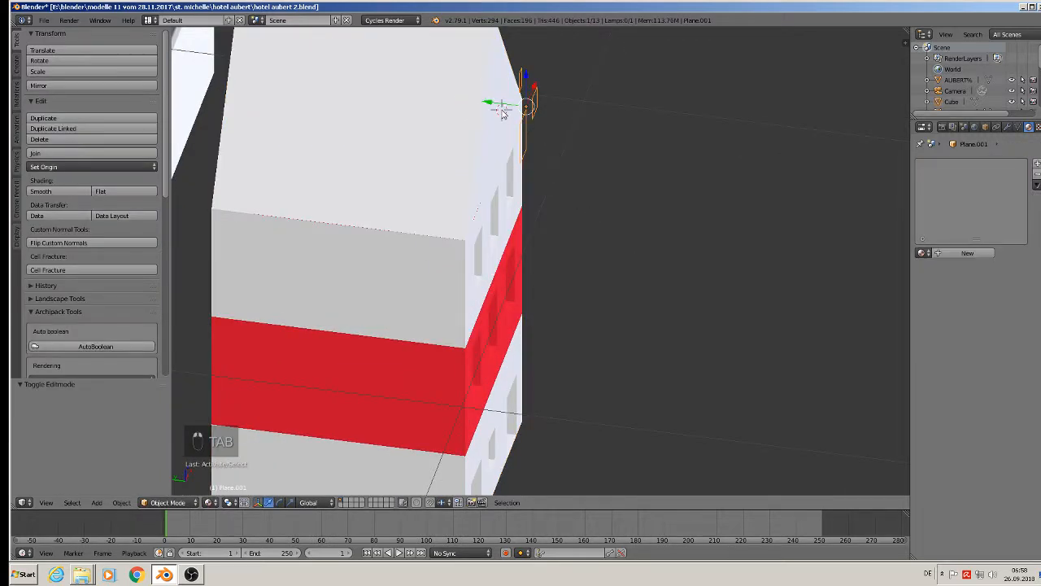
pyautogui.press('g')
pyautogui.press('y')
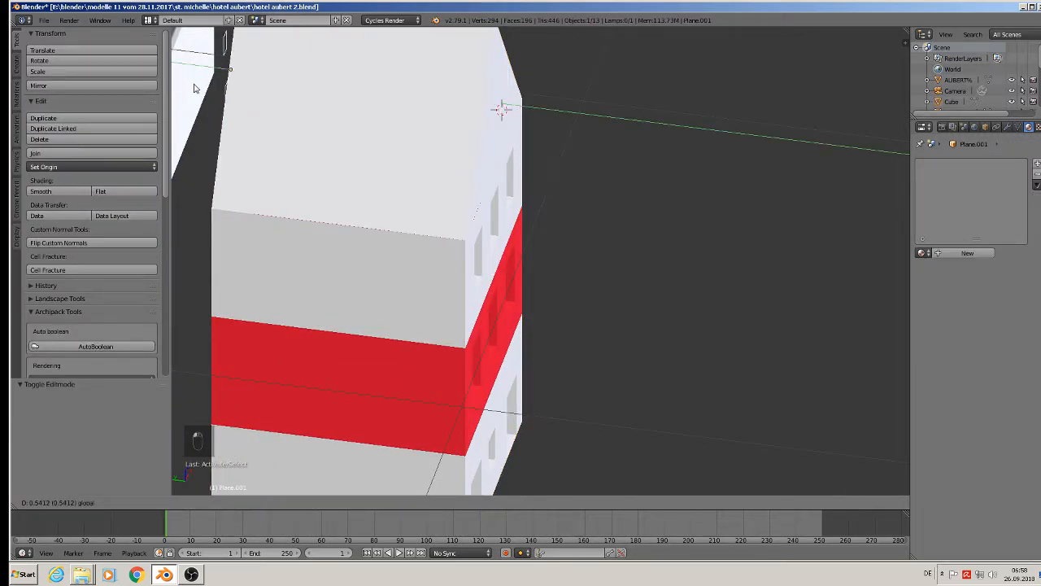
pyautogui.click(197, 90)
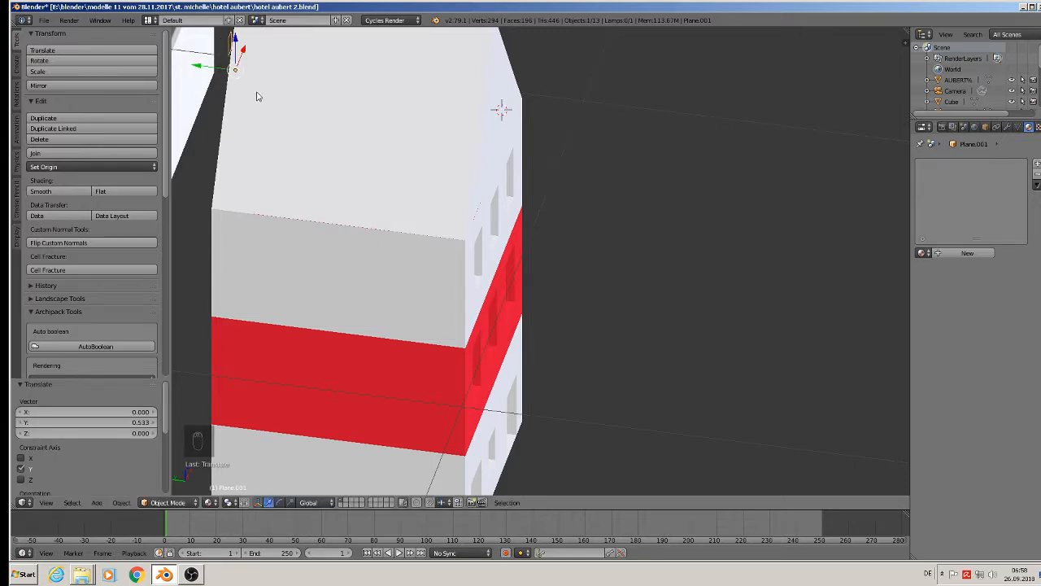
# In back view, move the reference photo covering the building -1.381 along X to expose the rear gable.
pyautogui.press('ctrl+KP_2')
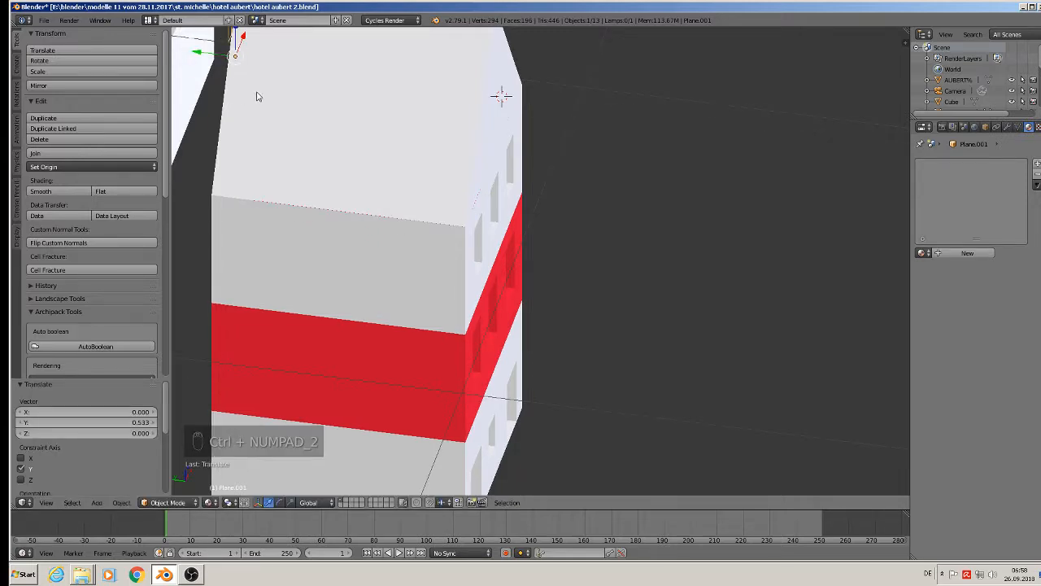
pyautogui.press('ctrl+KP_1')
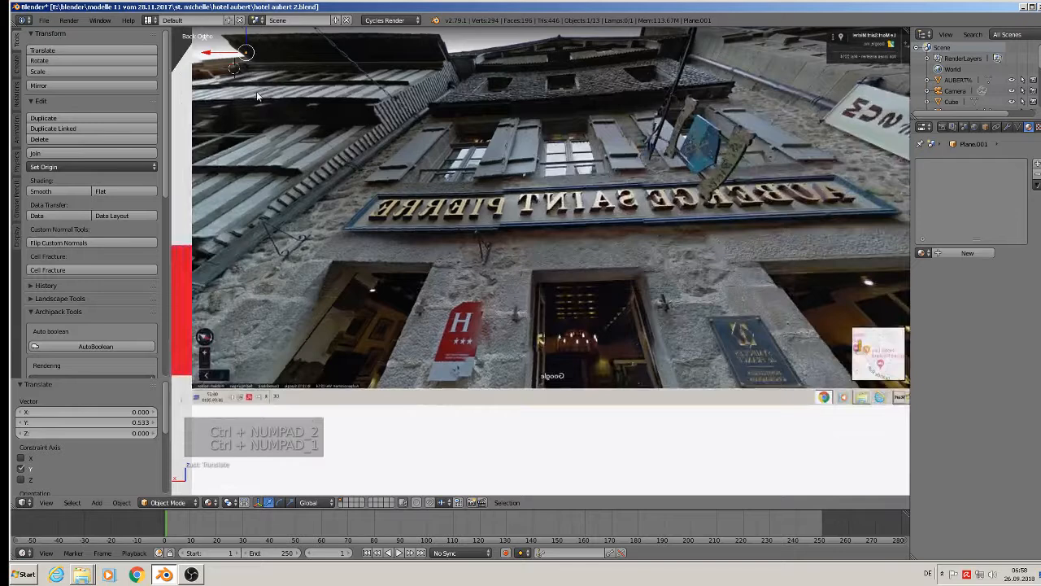
pyautogui.scroll(-5, 358, 55)
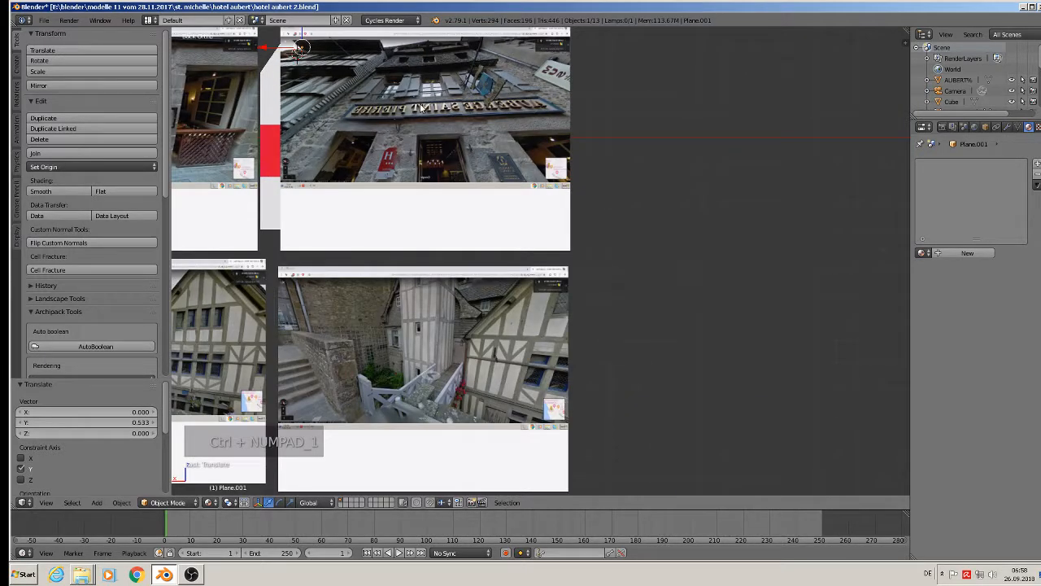
pyautogui.press('Tab')
pyautogui.press('Tab')
pyautogui.rightClick(434, 126)
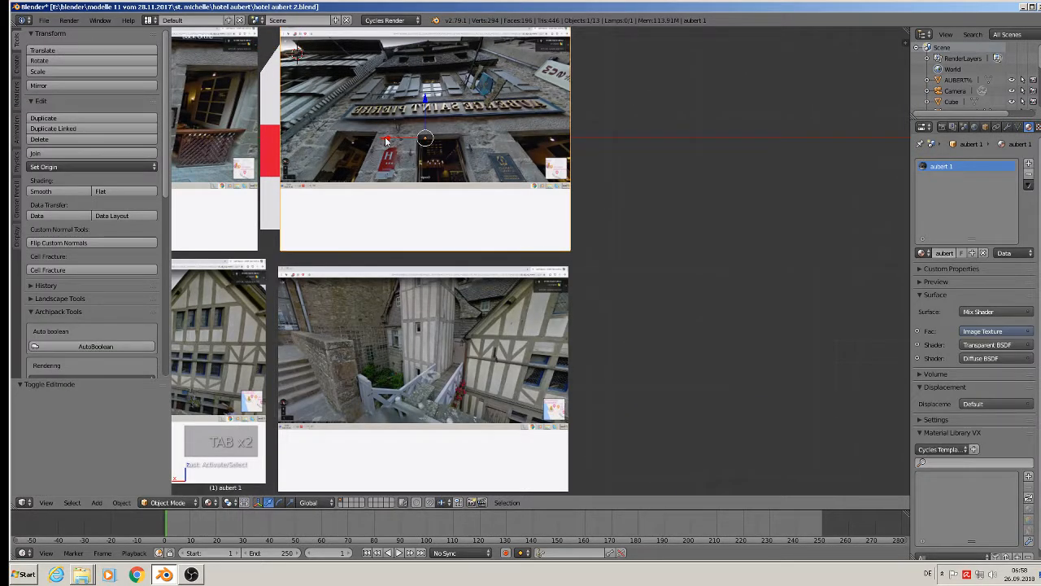
pyautogui.moveTo(386, 141); pyautogui.dragTo(697, 143)
# Knife-project the three window outlines onto the building's rear gable with no mesh elements selected beforehand.
pyautogui.keyDown('shift'); pyautogui.moveTo(380, 69); pyautogui.dragTo(548, 172, button='middle'); pyautogui.keyUp('shift')
pyautogui.scroll(3, 466, 150)
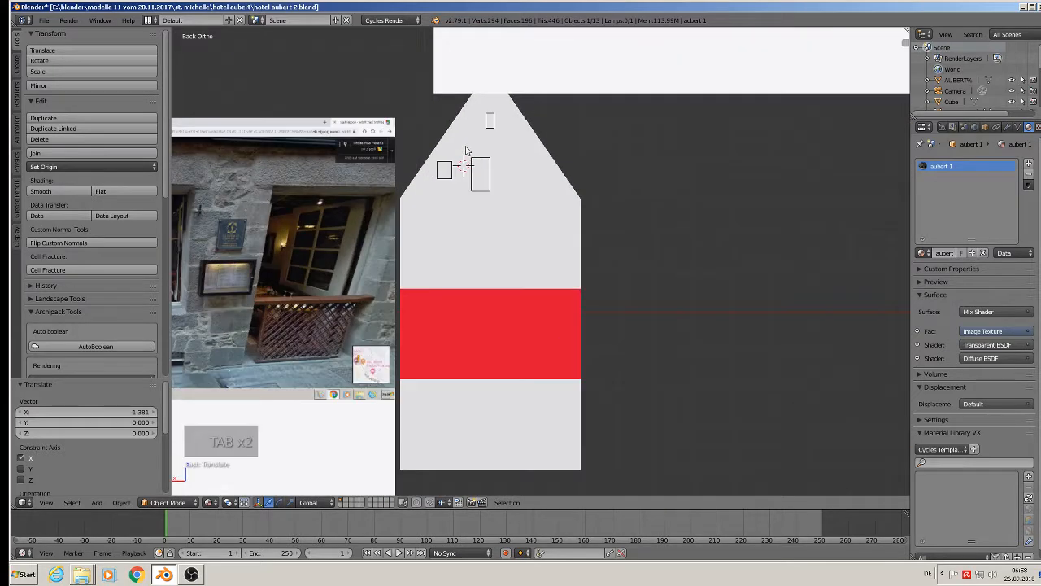
pyautogui.rightClick(485, 160)
pyautogui.keyDown('shift'); pyautogui.rightClick(522, 153); pyautogui.keyUp('shift')
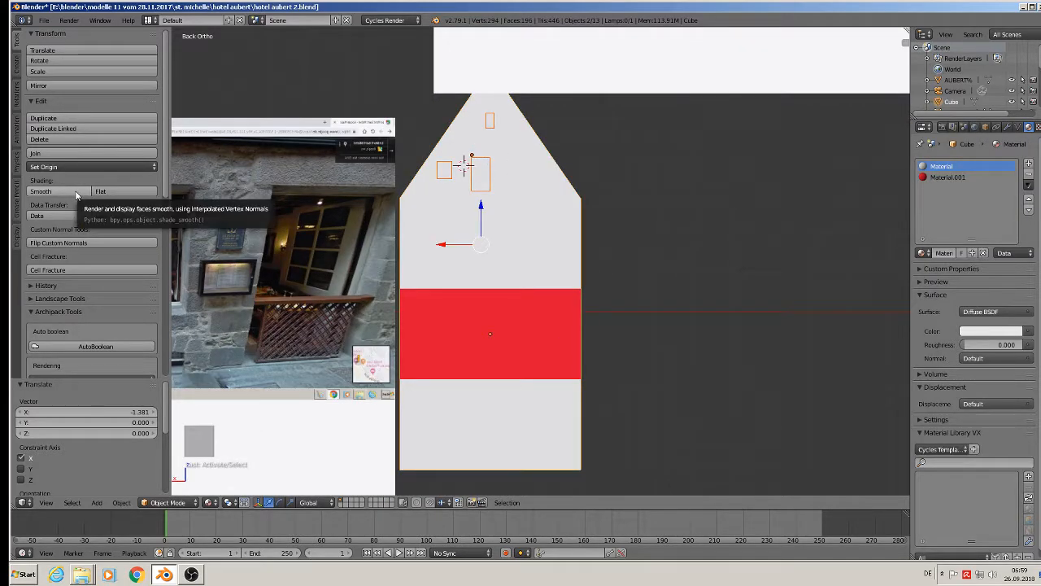
pyautogui.press('Tab')
pyautogui.press('a')
pyautogui.press('a')
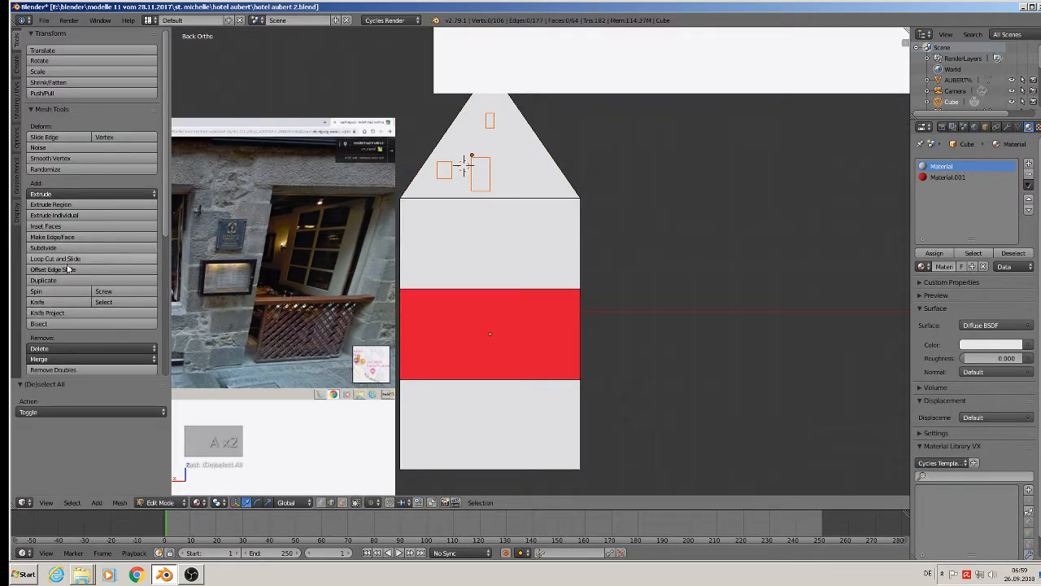
pyautogui.click(66, 313)
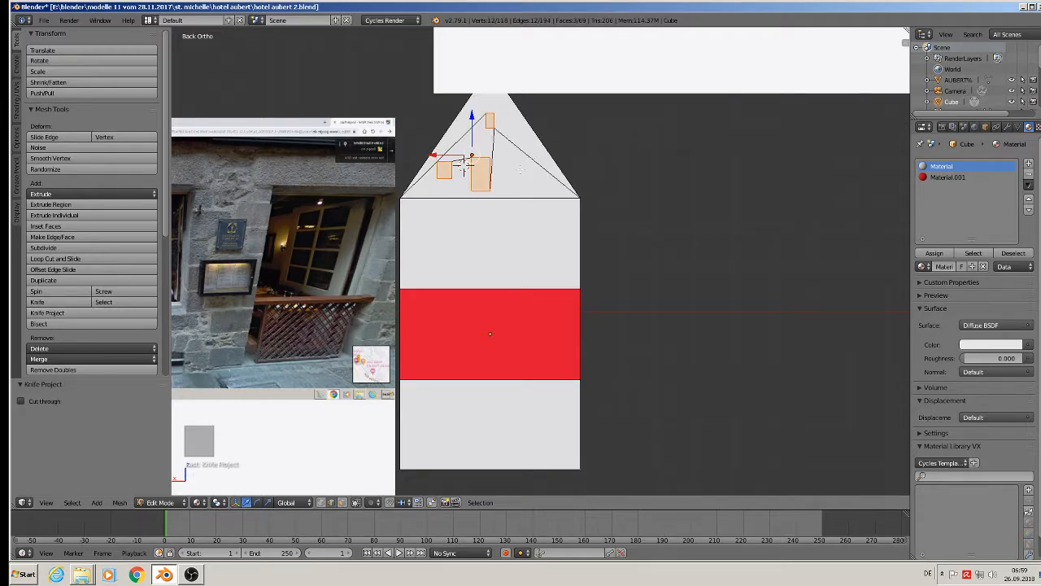
# Move the gable window outlines 0.582 along X, clear of the building.
pyautogui.press('Tab')
pyautogui.moveTo(466, 166); pyautogui.dragTo(447, 246, button='middle')
pyautogui.rightClick(425, 167)
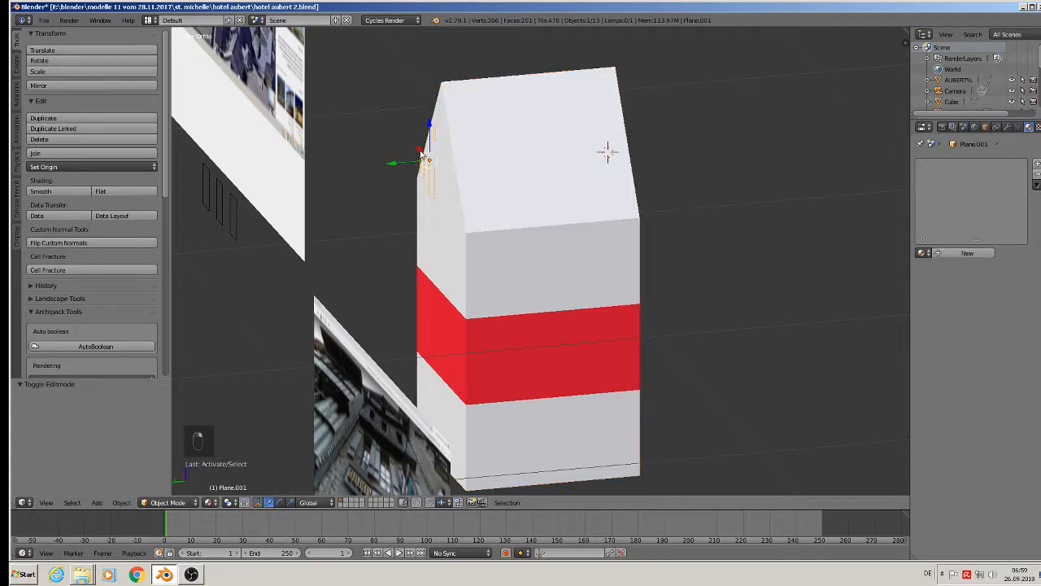
pyautogui.moveTo(421, 154); pyautogui.dragTo(386, 115)
pyautogui.scroll(5, 453, 177)
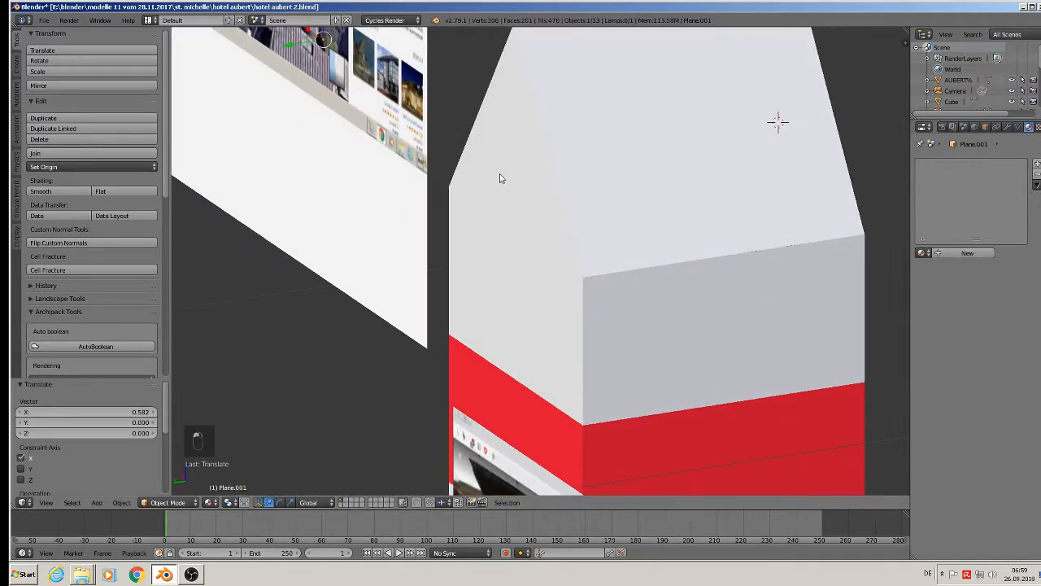
# Extrude the building's three rear gable window faces, move them -0.009 along Y and delete only the faces.
pyautogui.rightClick(555, 158)
pyautogui.press('Tab')
pyautogui.scroll(2, 506, 157)
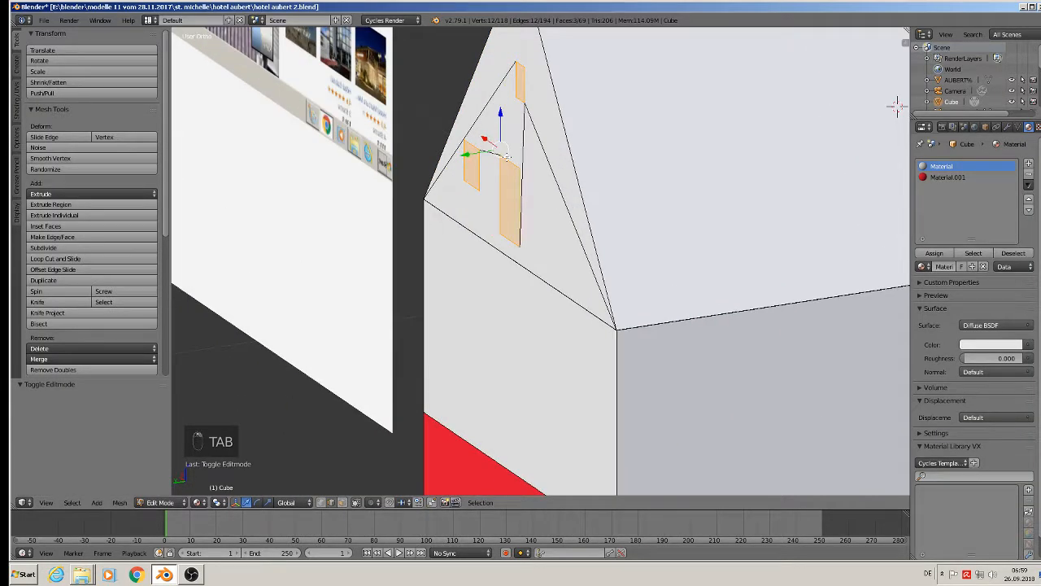
pyautogui.press('e')
pyautogui.moveTo(464, 155); pyautogui.dragTo(473, 154)
pyautogui.scroll(-2, 663, 166)
pyautogui.scroll(-1, 667, 165)
pyautogui.moveTo(646, 169); pyautogui.dragTo(669, 161, button='middle')
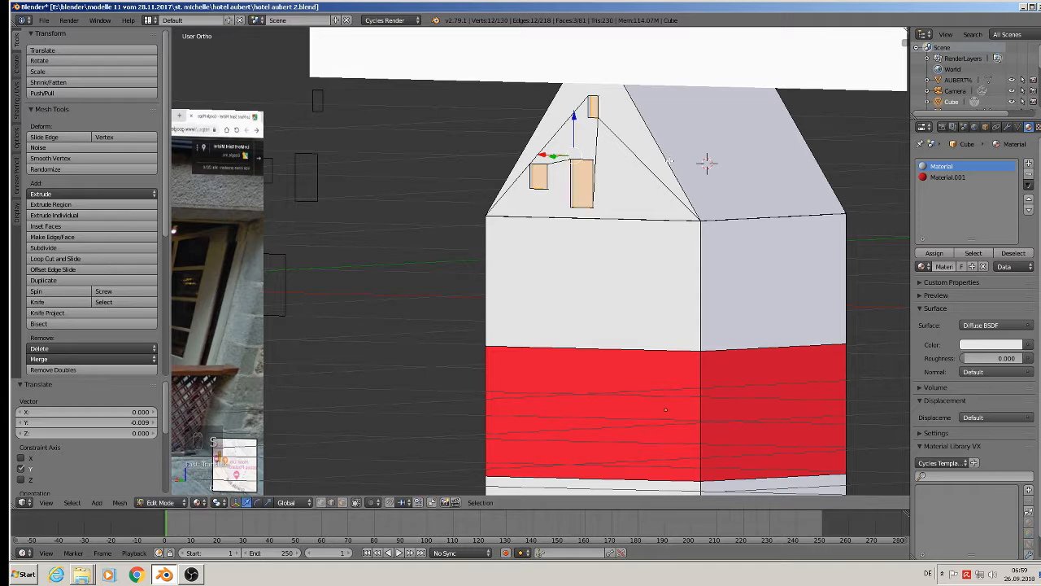
pyautogui.press('x')
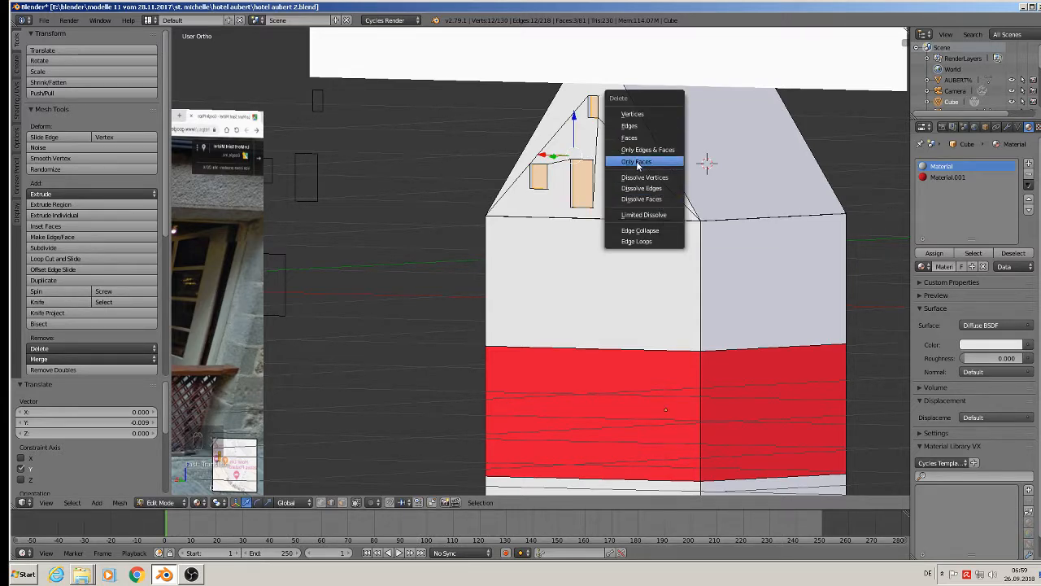
pyautogui.click(637, 165)
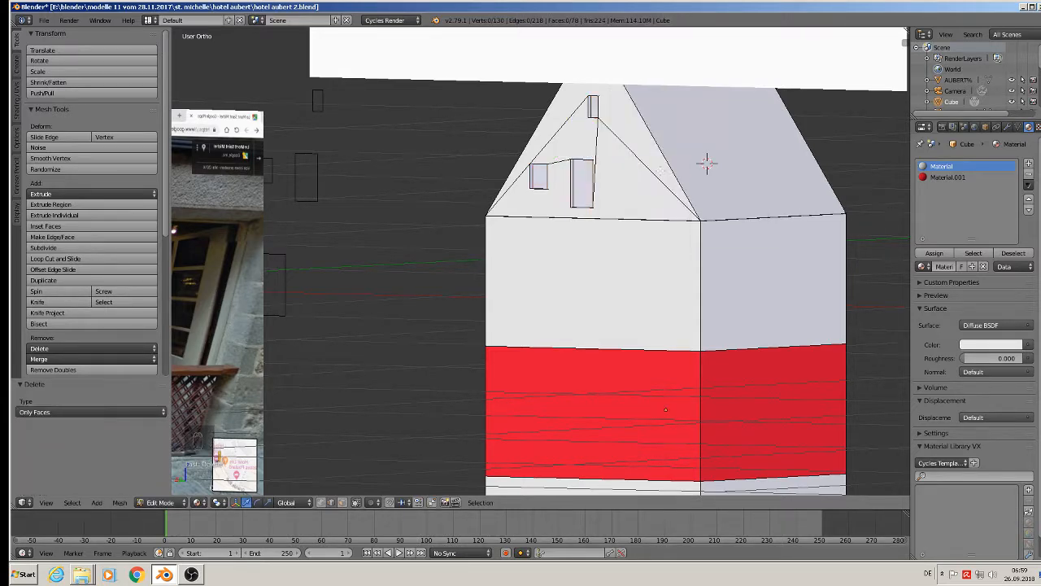
# Select the three front gable window faces in face select mode and extrude them 0.017 along Y.
pyautogui.scroll(-2, 673, 174)
pyautogui.moveTo(672, 174); pyautogui.dragTo(511, 185, button='middle')
pyautogui.scroll(2, 558, 174)
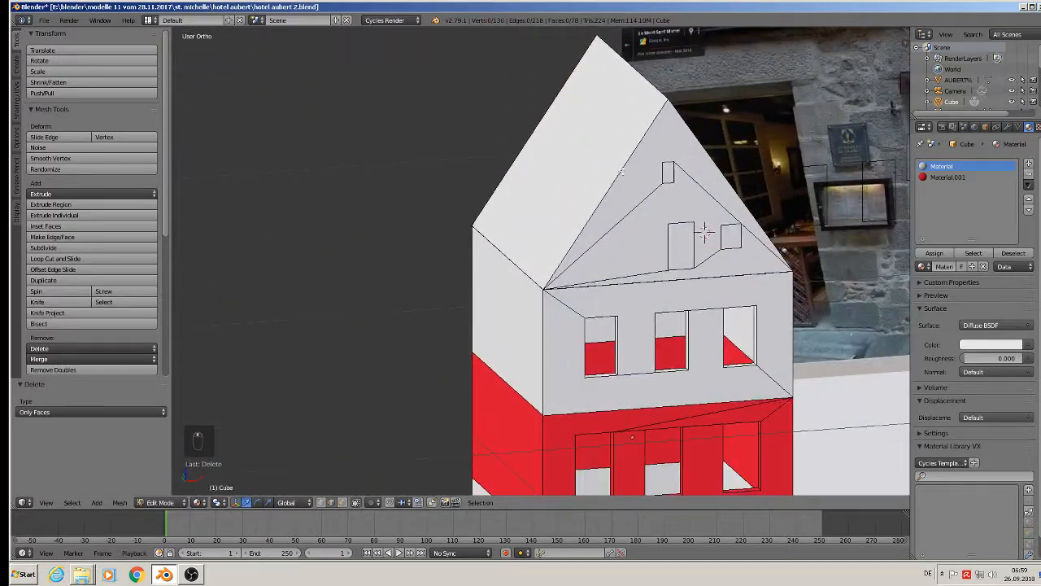
pyautogui.click(340, 503)
pyautogui.rightClick(667, 173)
pyautogui.keyDown('shift'); pyautogui.rightClick(682, 238); pyautogui.keyUp('shift')
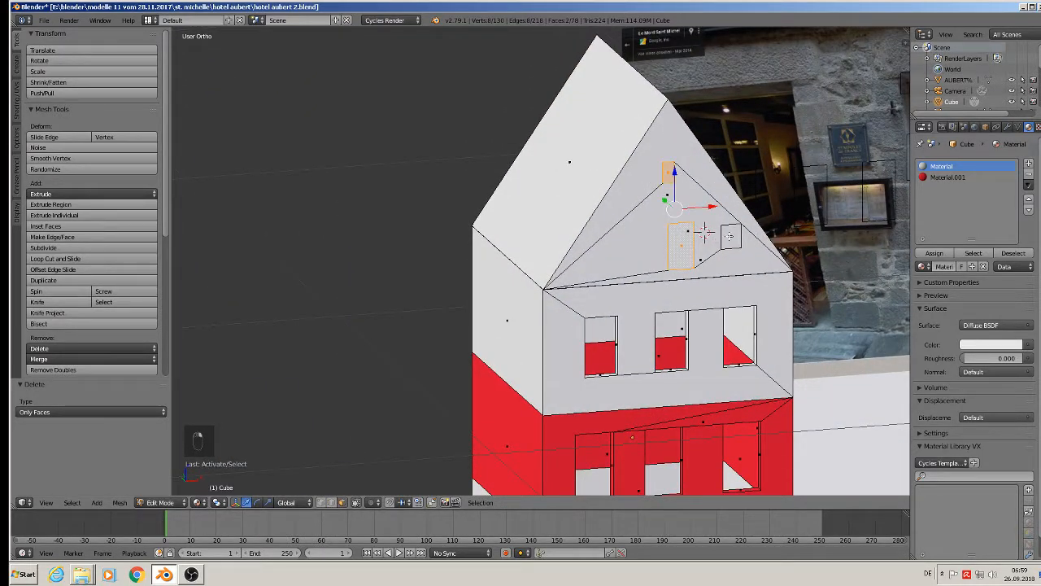
pyautogui.keyDown('shift'); pyautogui.rightClick(730, 236); pyautogui.keyUp('shift')
pyautogui.moveTo(729, 236); pyautogui.dragTo(756, 280, button='middle')
pyautogui.press('e')
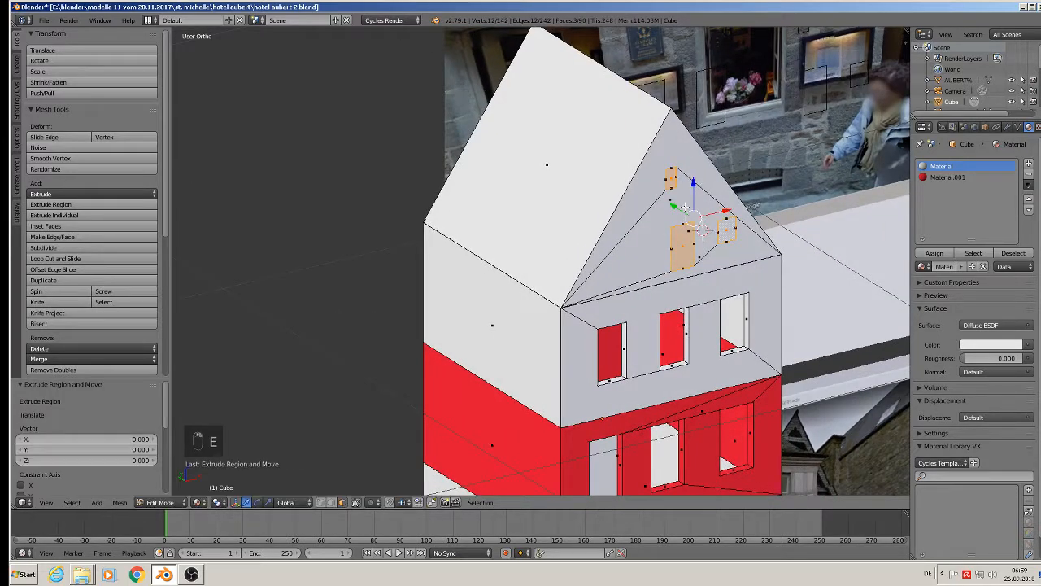
pyautogui.click(754, 276)
# Delete only the extruded front gable window faces to open the windows and return to Object Mode.
pyautogui.press('x')
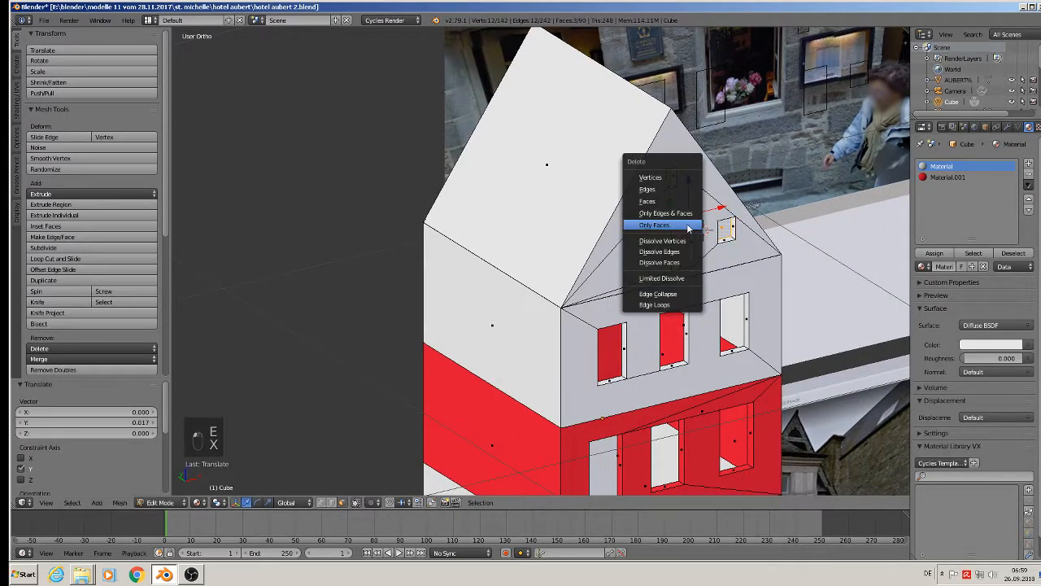
pyautogui.click(687, 226)
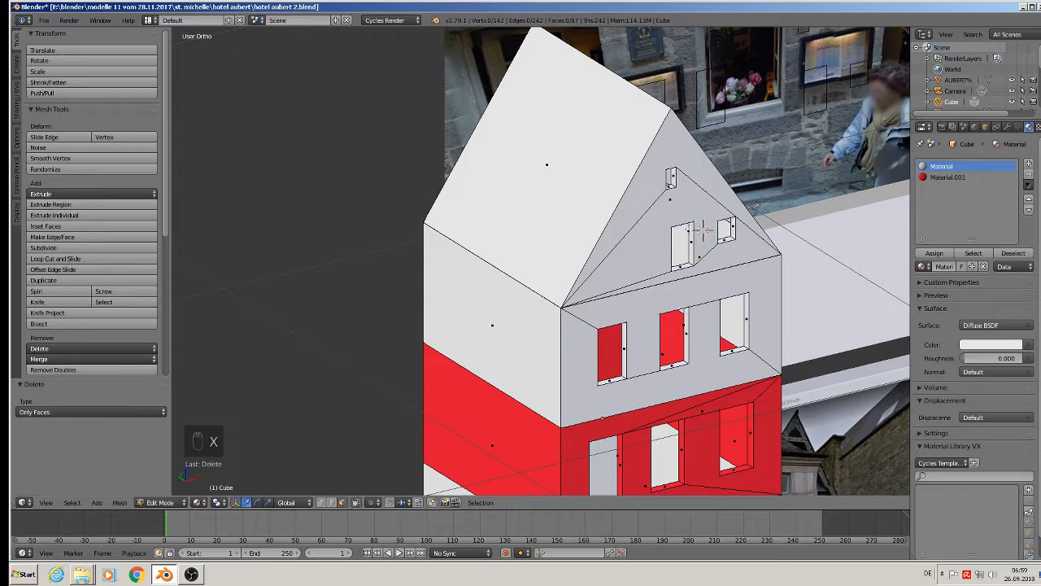
pyautogui.press('a')
pyautogui.press('Tab')
pyautogui.scroll(-3, 696, 242)
pyautogui.moveTo(697, 243); pyautogui.dragTo(670, 323, button='middle')
# Duplicate the whole building and place the copy 0.778 along X beside the original.
pyautogui.rightClick(645, 230)
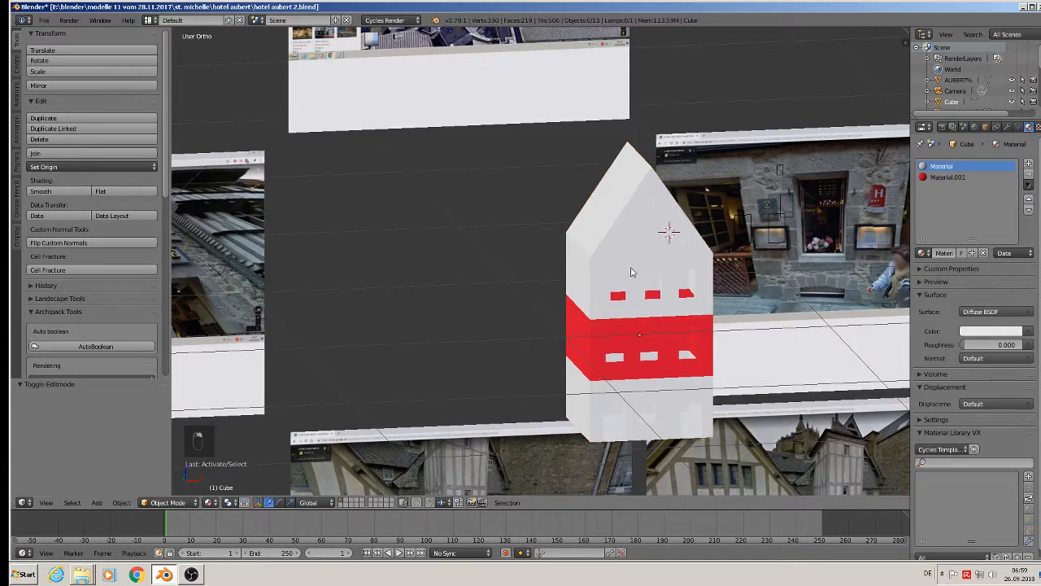
pyautogui.rightClick(620, 249)
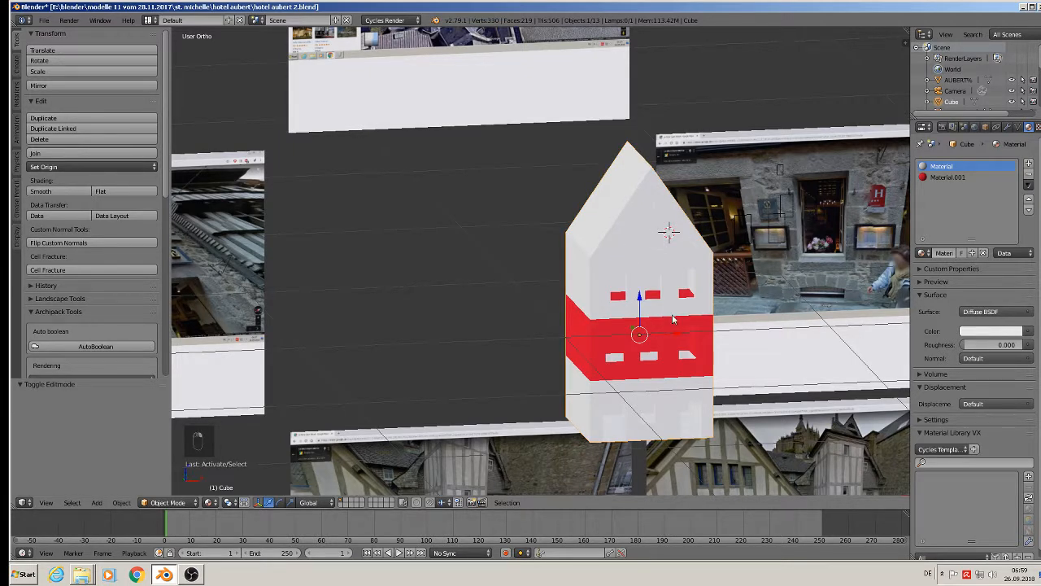
pyautogui.hotkey('shift', 'd')
pyautogui.press('x')
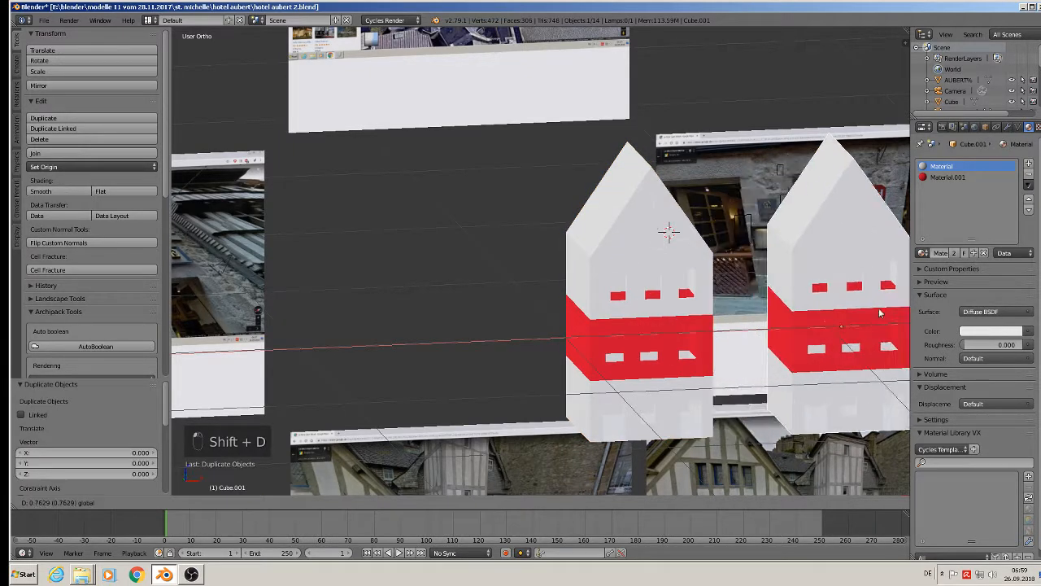
pyautogui.click(877, 326)
# Move the duplicated building to the second layer as a backup.
pyautogui.keyDown('shift'); pyautogui.moveTo(876, 325); pyautogui.dragTo(644, 300, button='middle'); pyautogui.keyUp('shift')
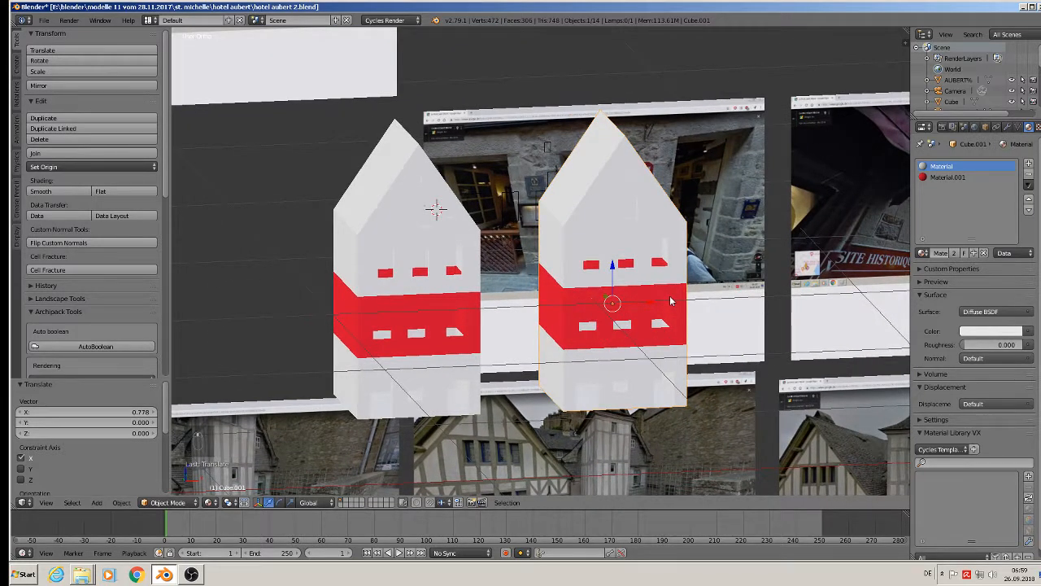
pyautogui.press('m')
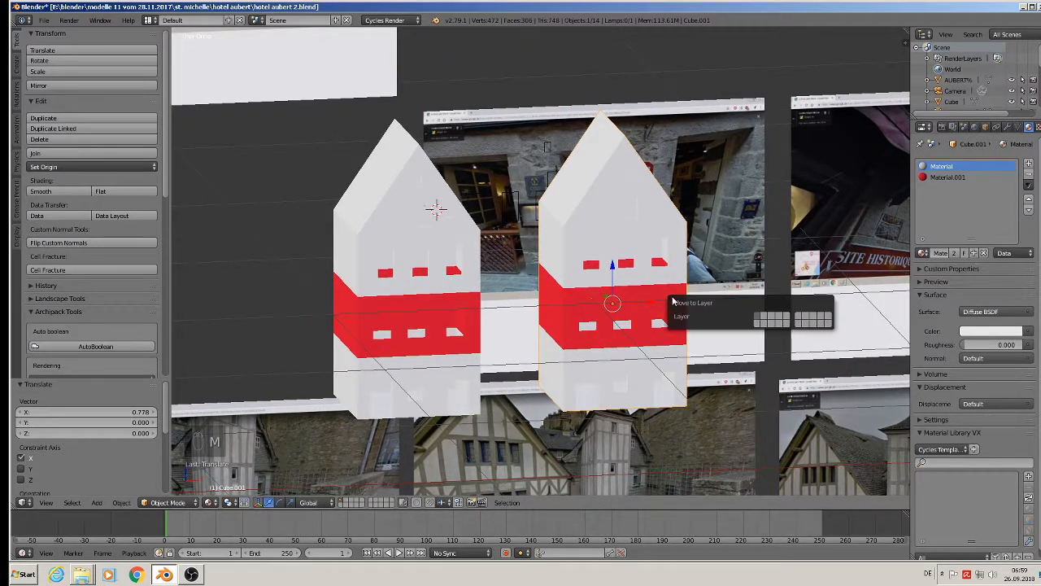
pyautogui.click(763, 318)
# Move the row of window outlines in front of the hotel entrance photo to the second layer.
pyautogui.rightClick(542, 213)
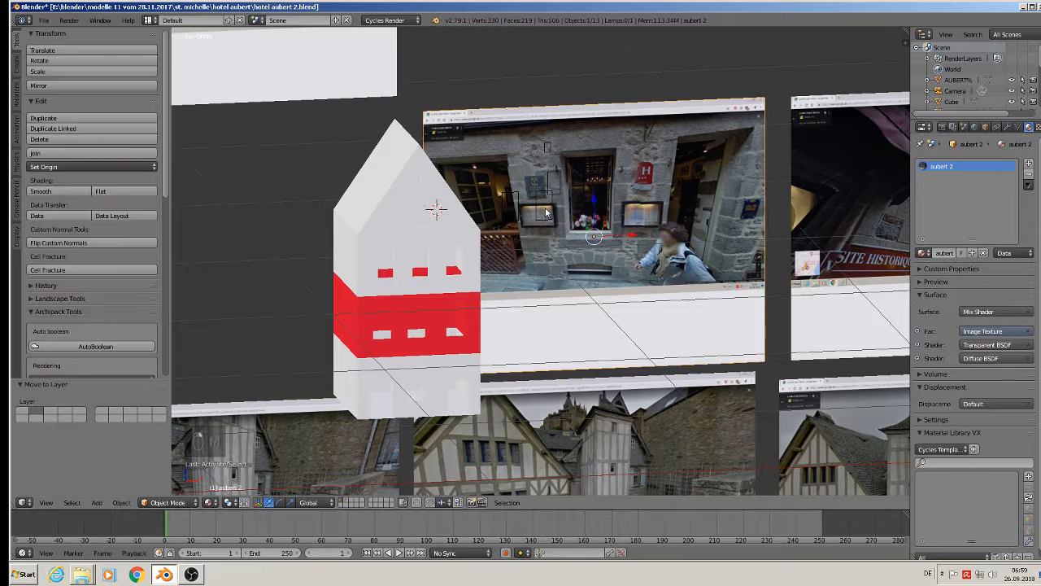
pyautogui.press('m')
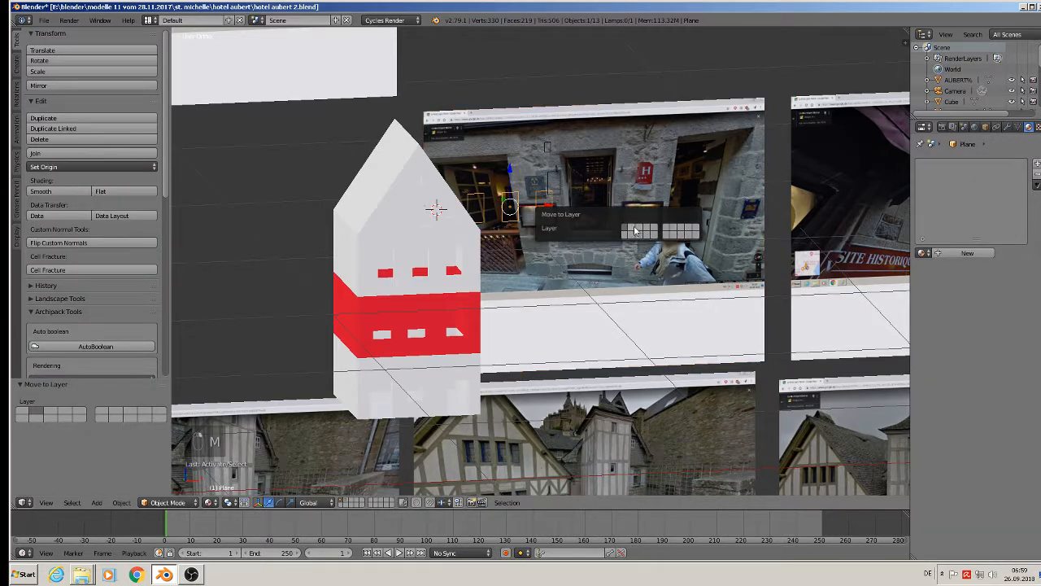
pyautogui.click(635, 231)
# Select the gable window outlines beside the building and save the Blender file.
pyautogui.rightClick(543, 180)
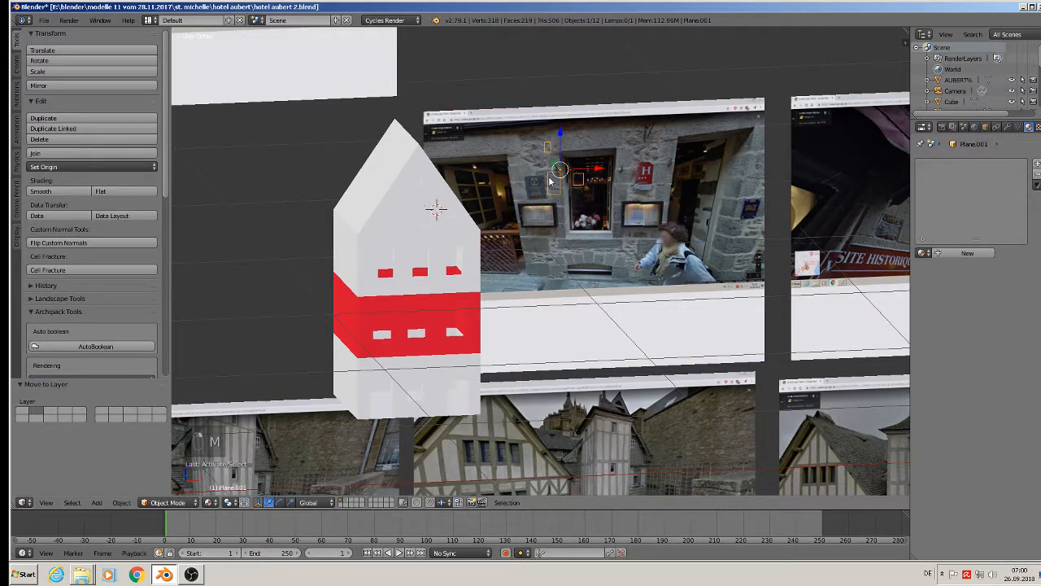
pyautogui.scroll(-5, 547, 203)
pyautogui.scroll(2, 480, 256)
pyautogui.scroll(-3, 471, 256)
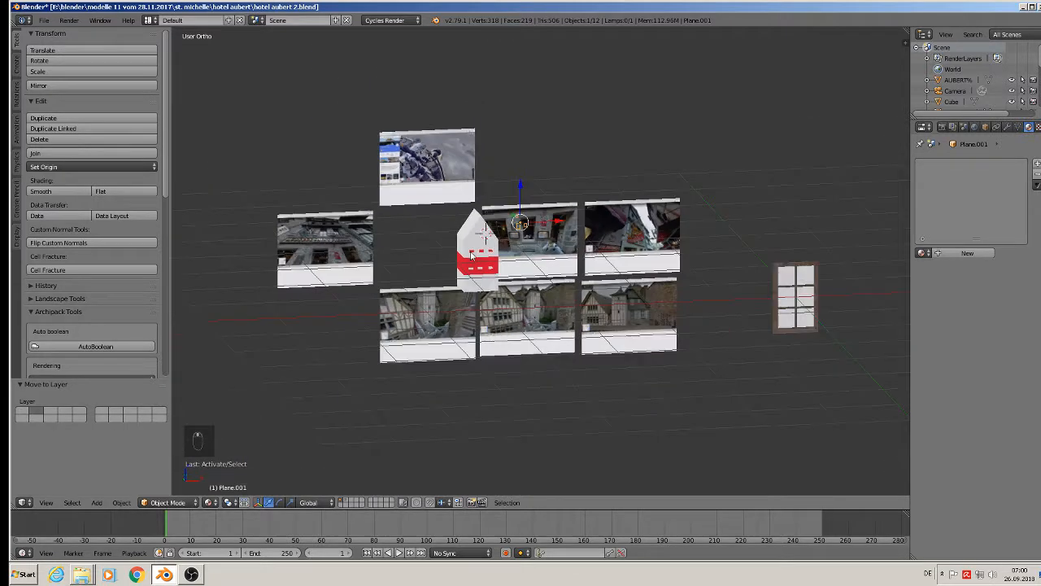
pyautogui.scroll(1, 473, 256)
pyautogui.click(46, 21)
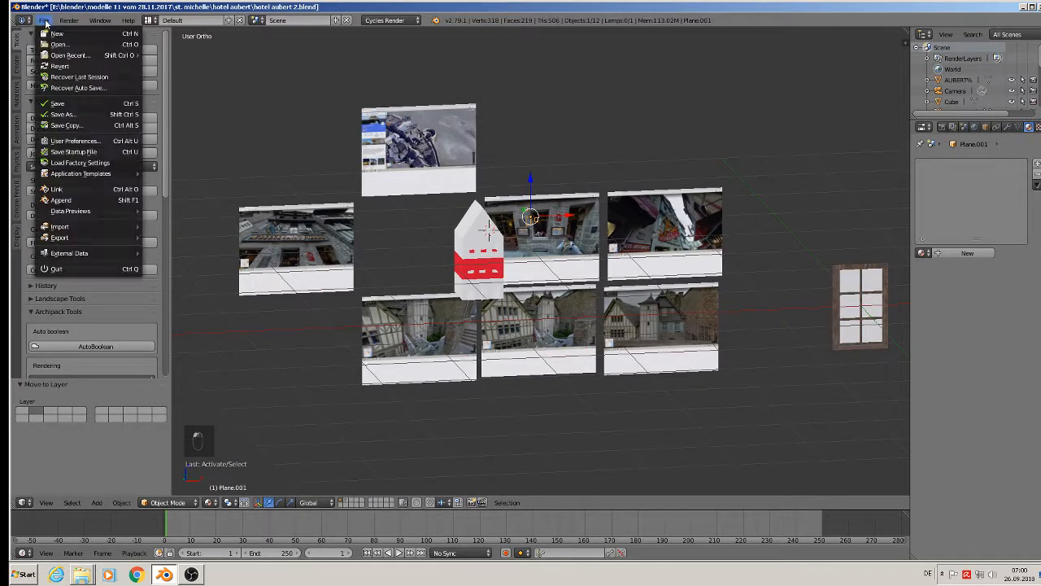
pyautogui.click(68, 106)
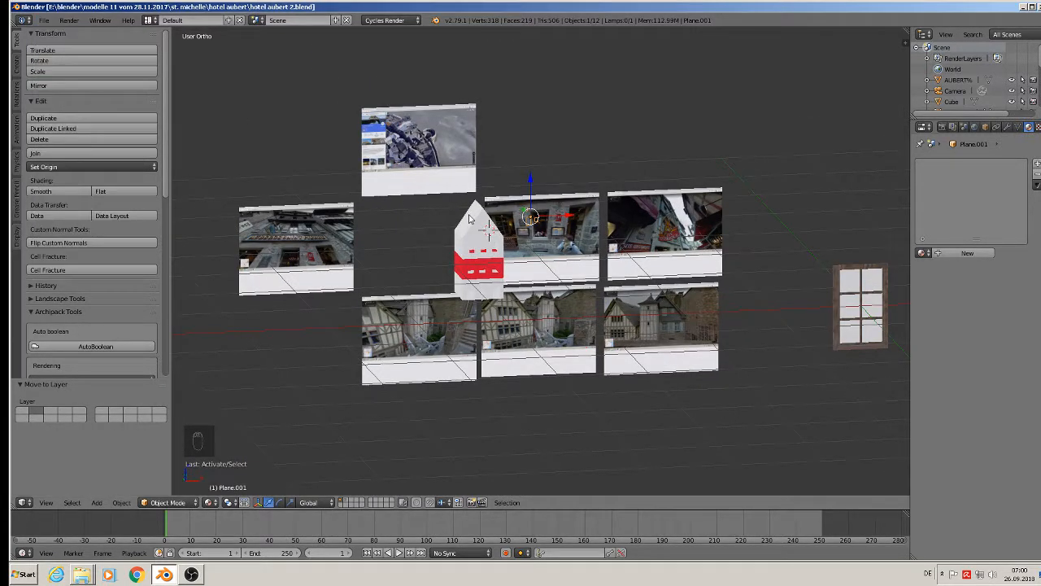
# Examine the reference photos of the half-timbered and stone houses from the front view for window placement.
pyautogui.scroll(5, 488, 218)
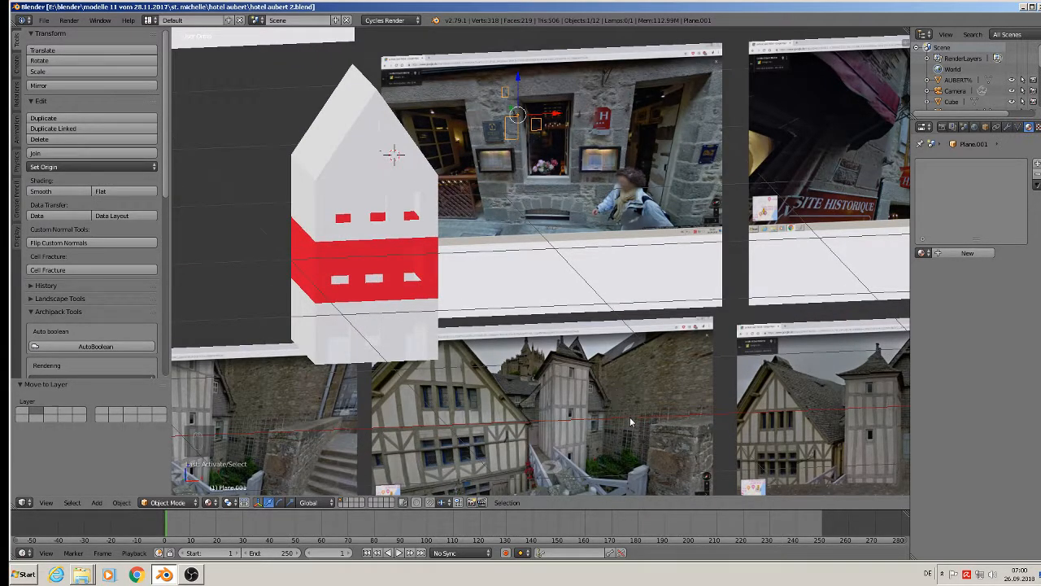
pyautogui.press('KP_1')
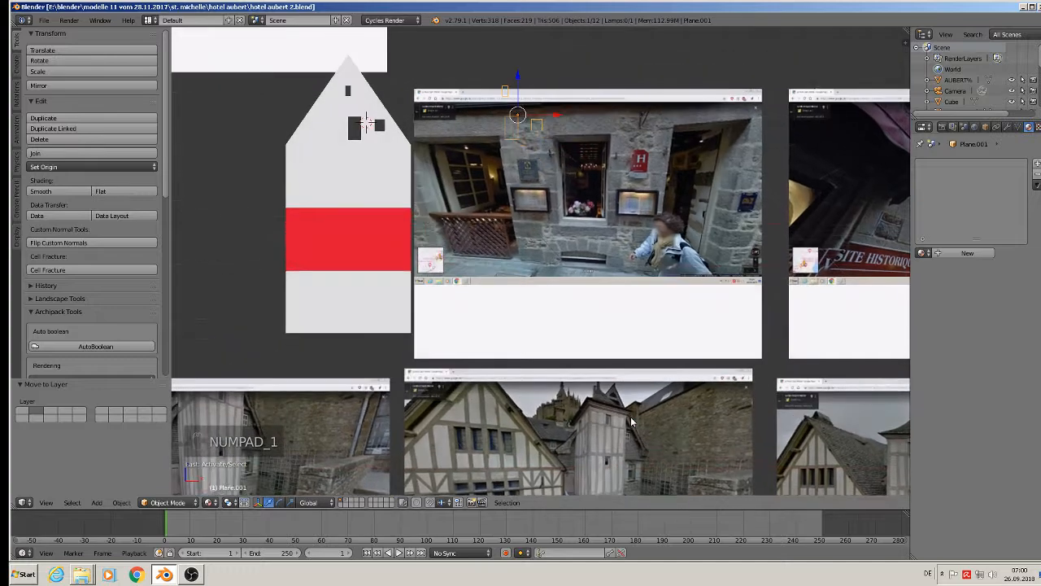
pyautogui.scroll(-5, 695, 441)
pyautogui.scroll(8, 863, 479)
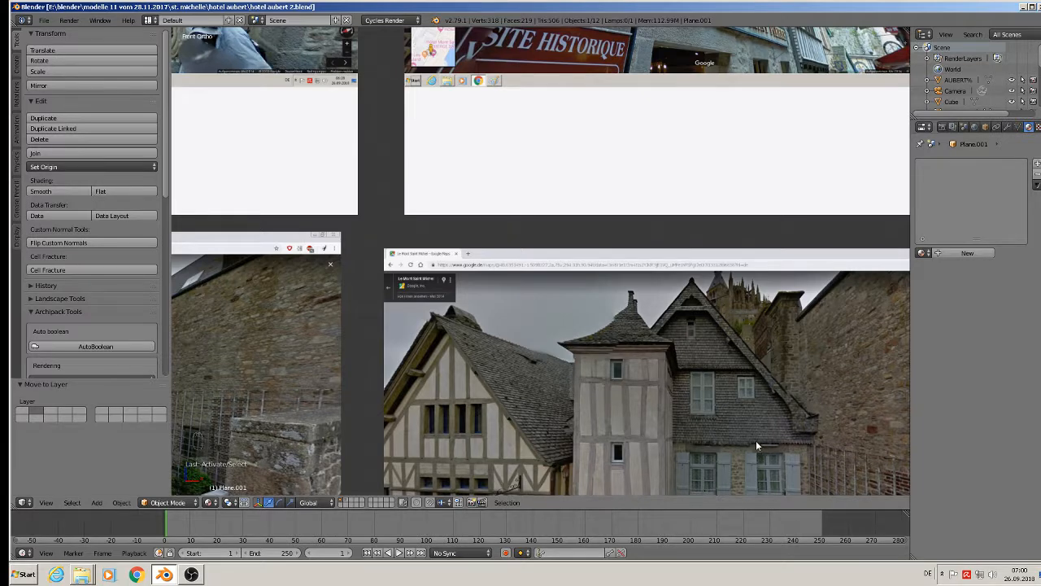
pyautogui.keyDown('shift'); pyautogui.moveTo(755, 440); pyautogui.dragTo(657, 136, button='middle'); pyautogui.keyUp('shift')
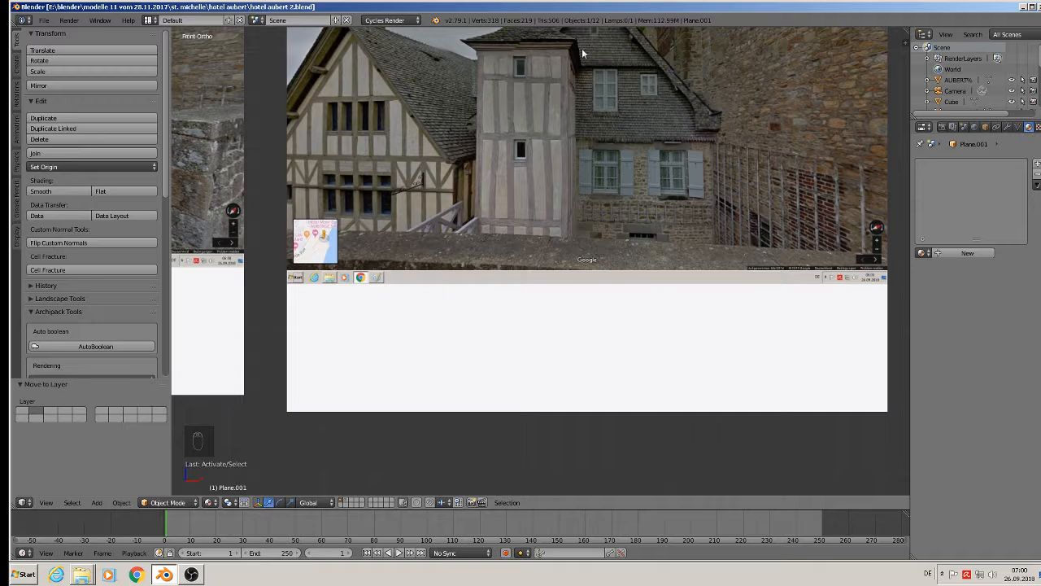
pyautogui.scroll(-2, 490, 211)
pyautogui.keyDown('shift'); pyautogui.moveTo(475, 220); pyautogui.dragTo(884, 165, button='middle'); pyautogui.keyUp('shift')
pyautogui.keyDown('shift'); pyautogui.moveTo(718, 125); pyautogui.dragTo(681, 221, button='middle'); pyautogui.keyUp('shift')
pyautogui.scroll(4, 614, 139)
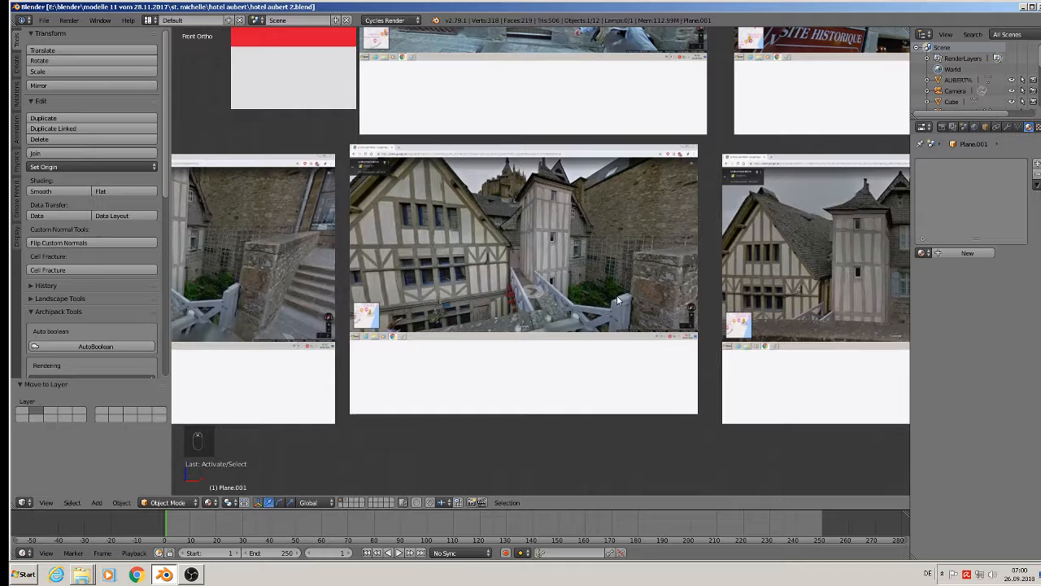
pyautogui.keyDown('shift'); pyautogui.moveTo(618, 301); pyautogui.dragTo(295, 303, button='middle'); pyautogui.keyUp('shift')
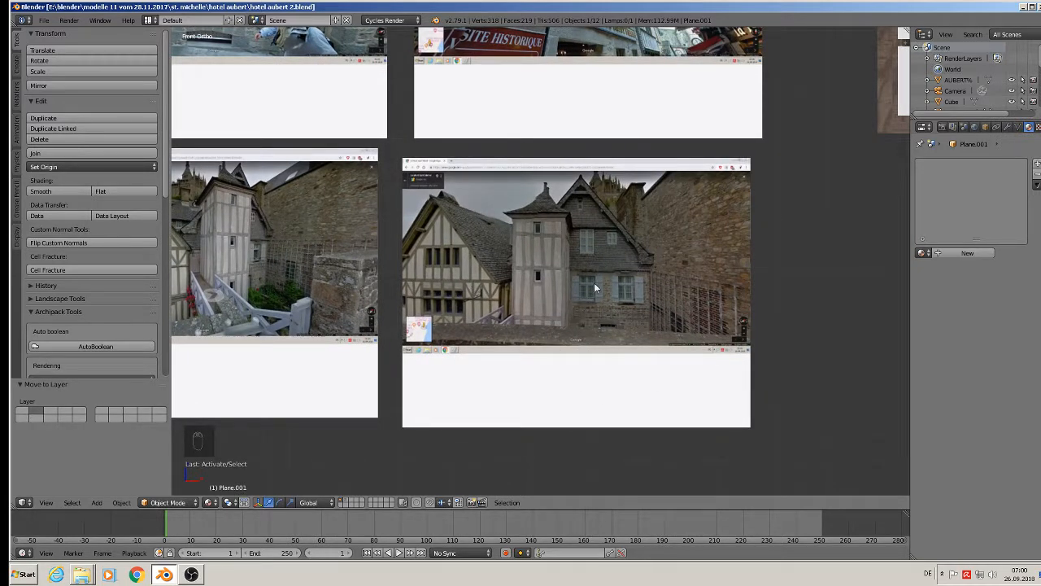
# Move the window outlines object 1.680 along X and -1.390 along Z onto the stone house in the lower-right reference photo.
pyautogui.scroll(-3, 612, 322)
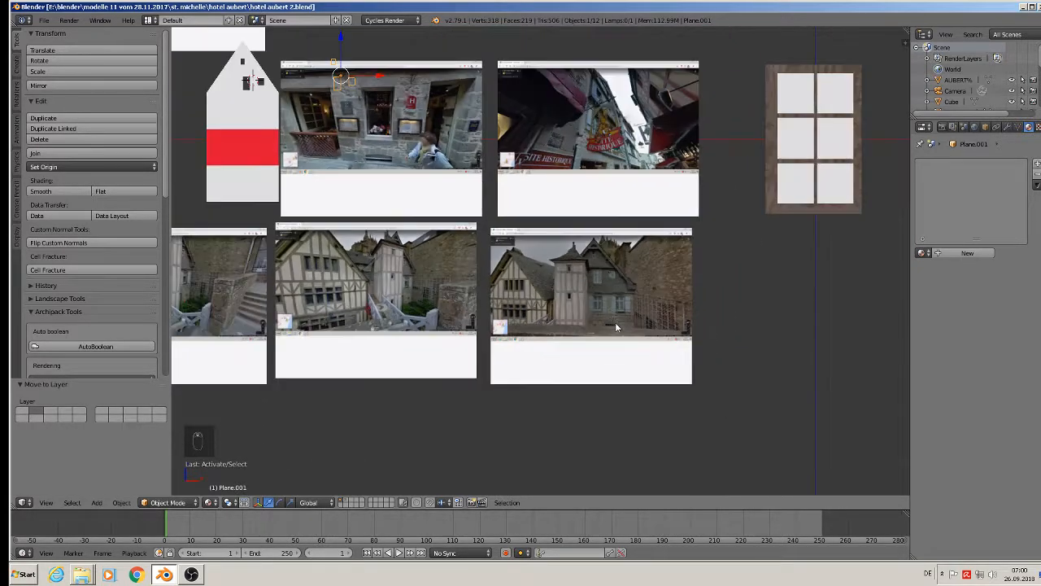
pyautogui.scroll(1, 469, 186)
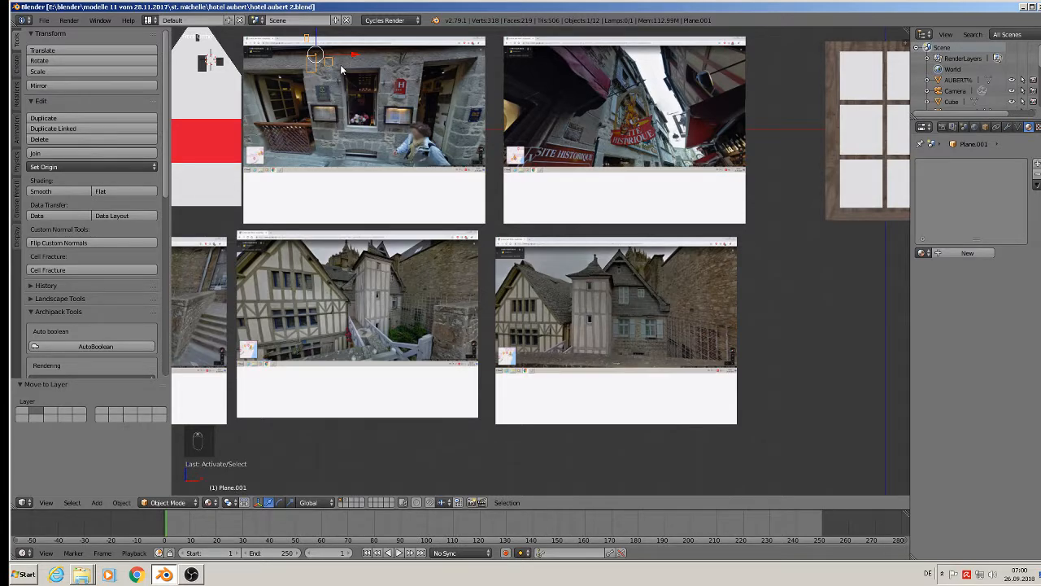
pyautogui.press('g')
pyautogui.click(674, 343)
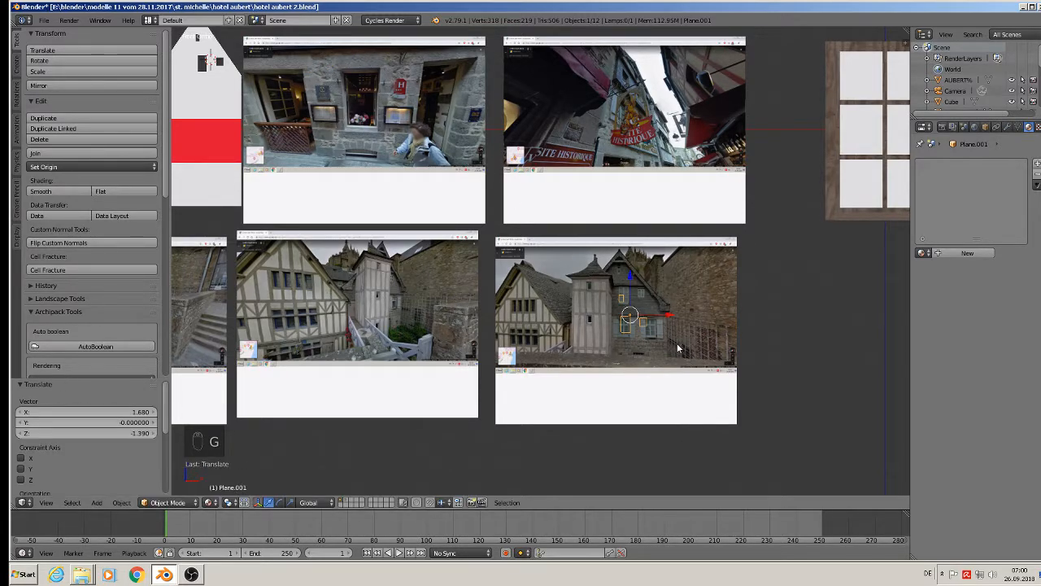
pyautogui.scroll(5, 662, 329)
pyautogui.scroll(-3, 605, 299)
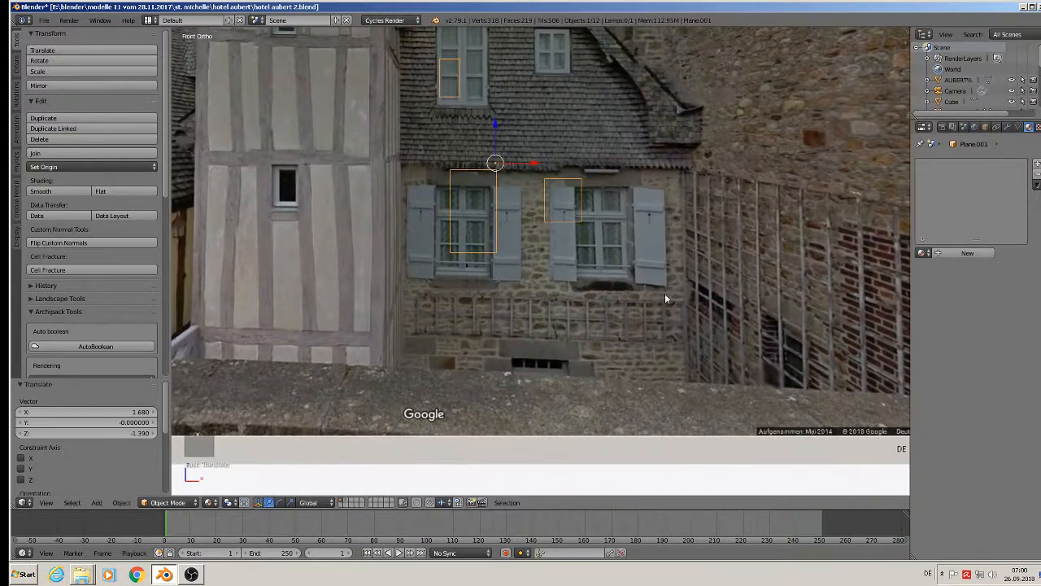
# Fit the largest outline of the mesh to the stone house's left shuttered window, scaling it 1.251 along X.
pyautogui.press('Tab')
pyautogui.keyDown('alt'); pyautogui.rightClick(544, 234); pyautogui.keyUp('alt')
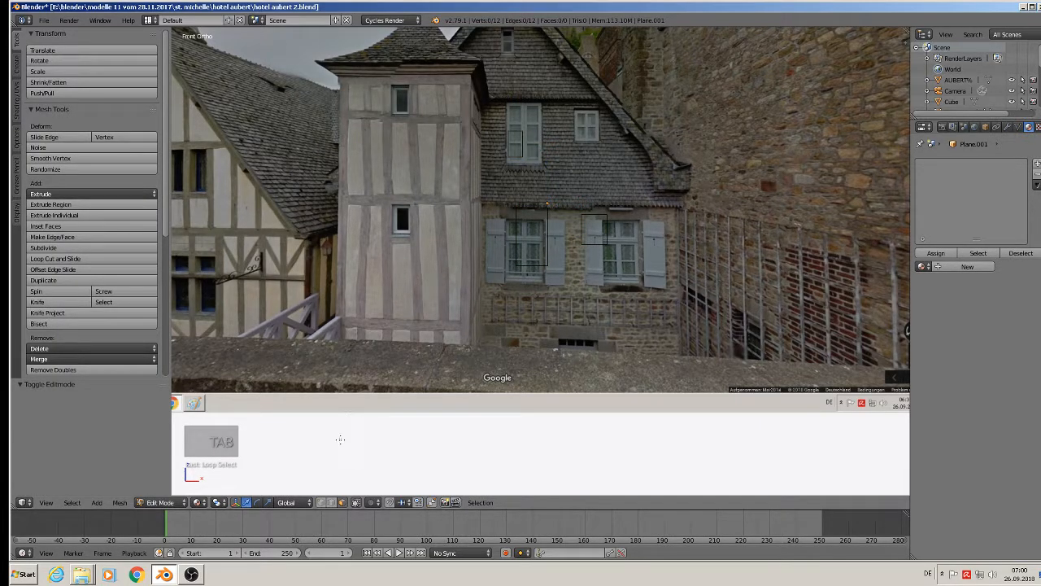
pyautogui.press('Tab')
pyautogui.press('Tab')
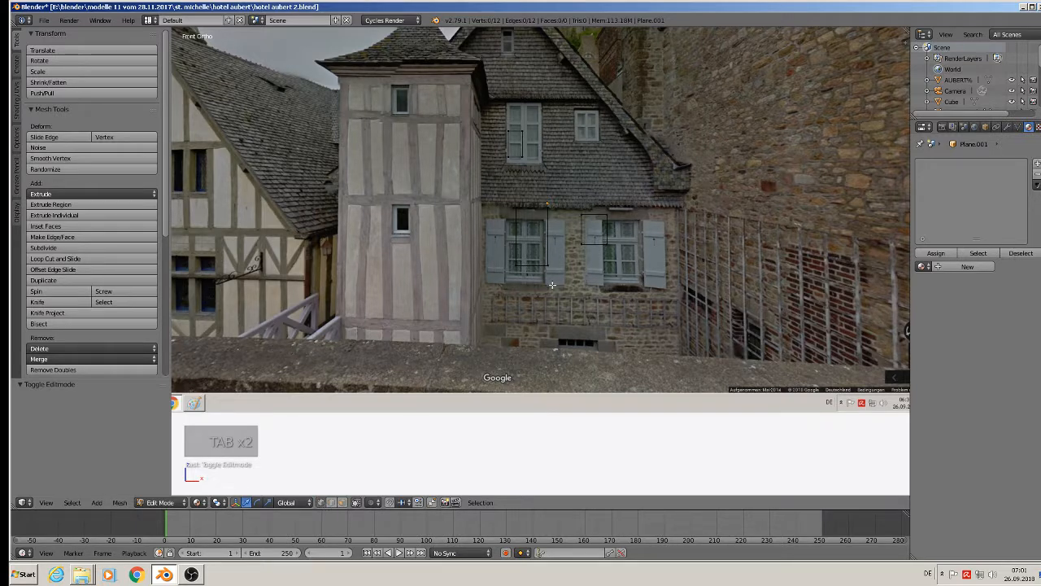
pyautogui.keyDown('alt'); pyautogui.rightClick(551, 261); pyautogui.keyUp('alt')
pyautogui.press('g')
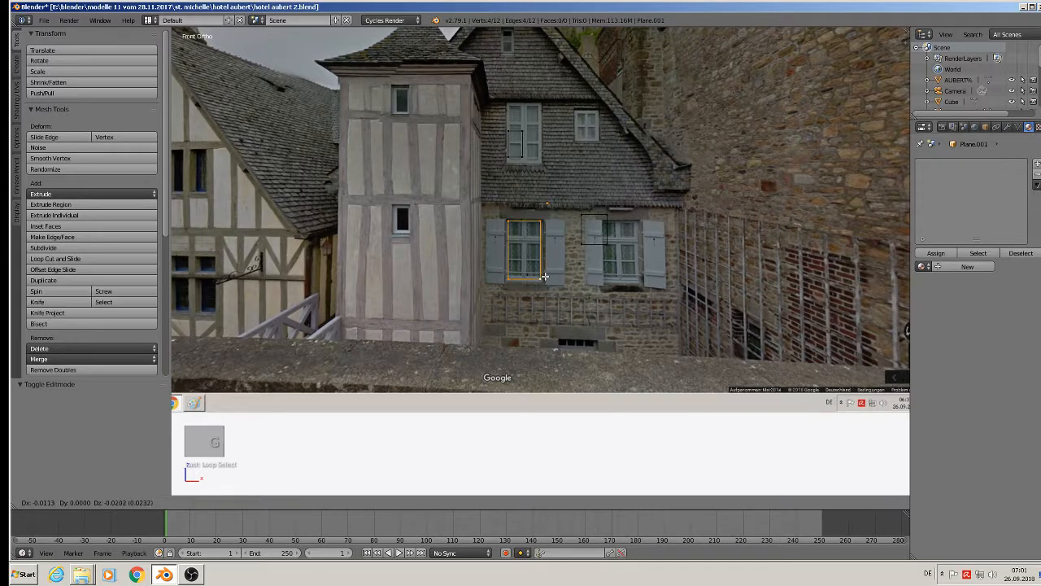
pyautogui.click(544, 276)
pyautogui.press('s')
pyautogui.click(557, 280)
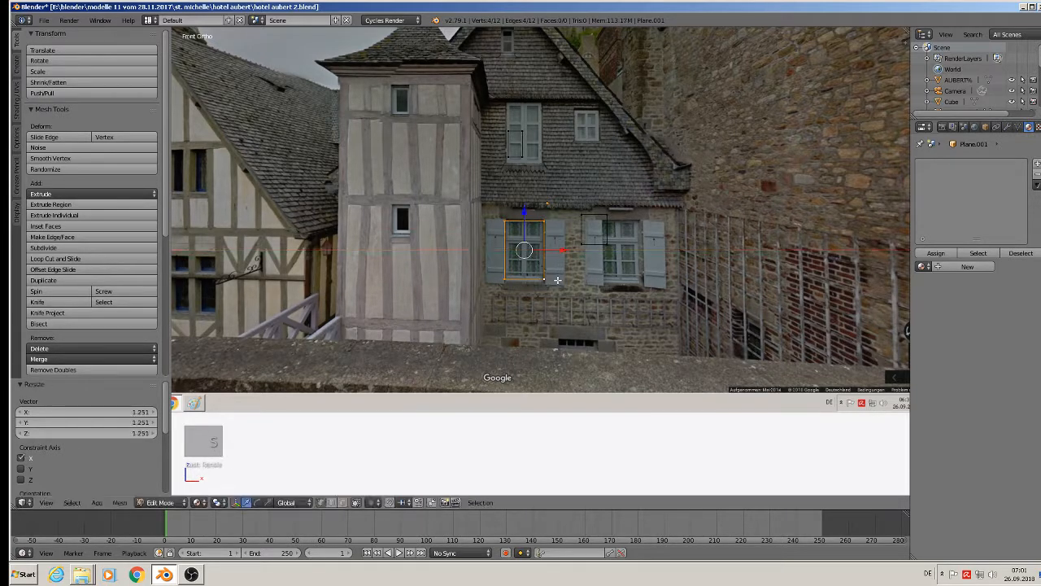
# Duplicate the fitted outline 0.148 along X onto the right shuttered window, and duplicate it again down onto the basement opening.
pyautogui.hotkey('shift', 'd')
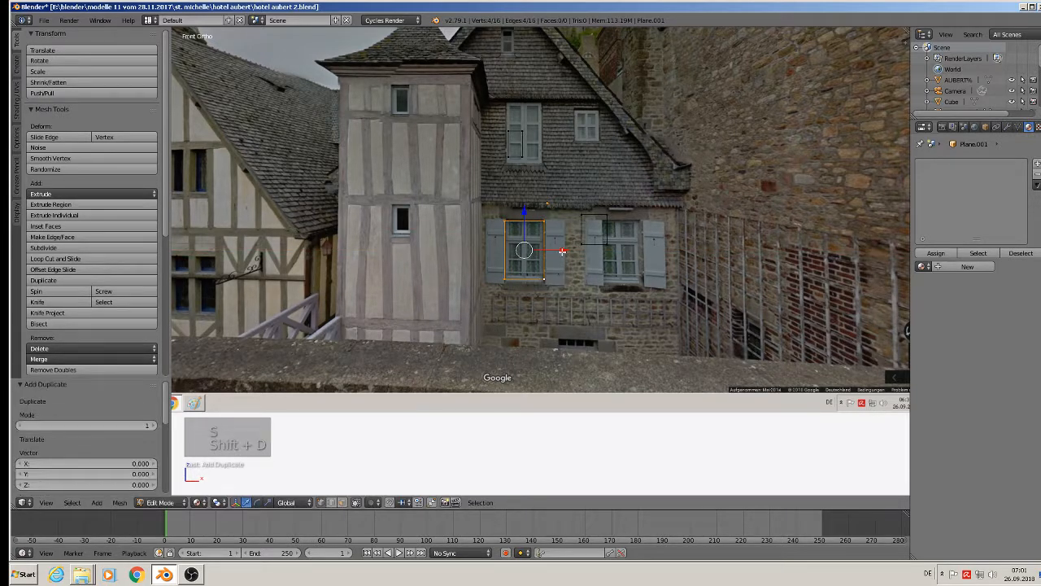
pyautogui.click(660, 264)
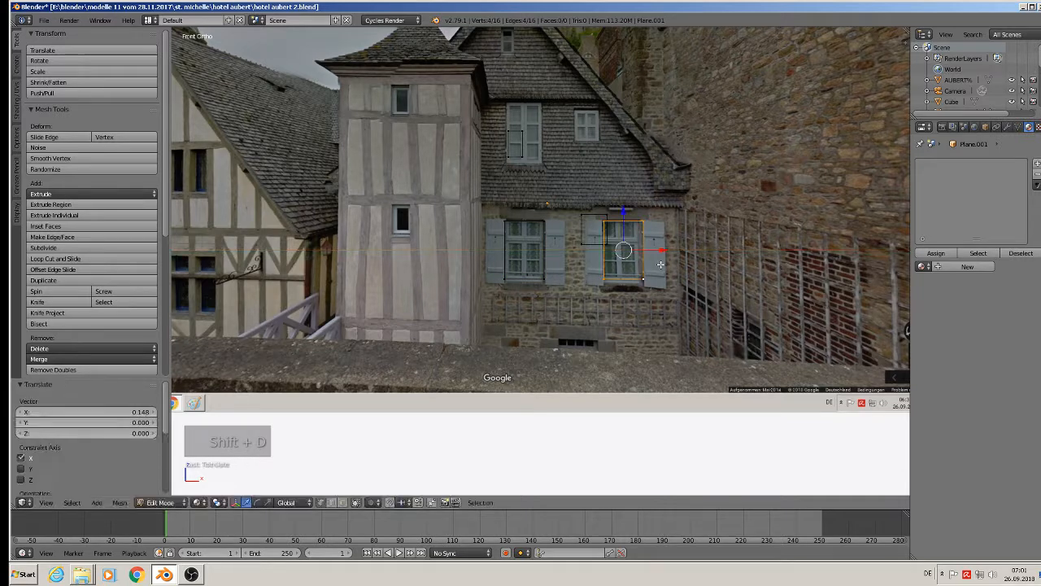
pyautogui.hotkey('shift', 'd')
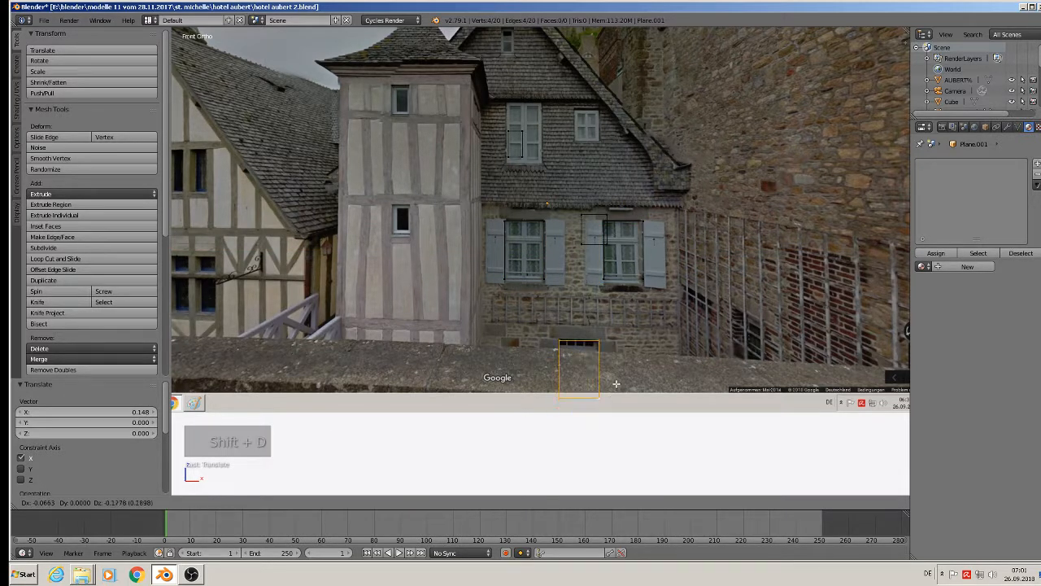
pyautogui.click(616, 383)
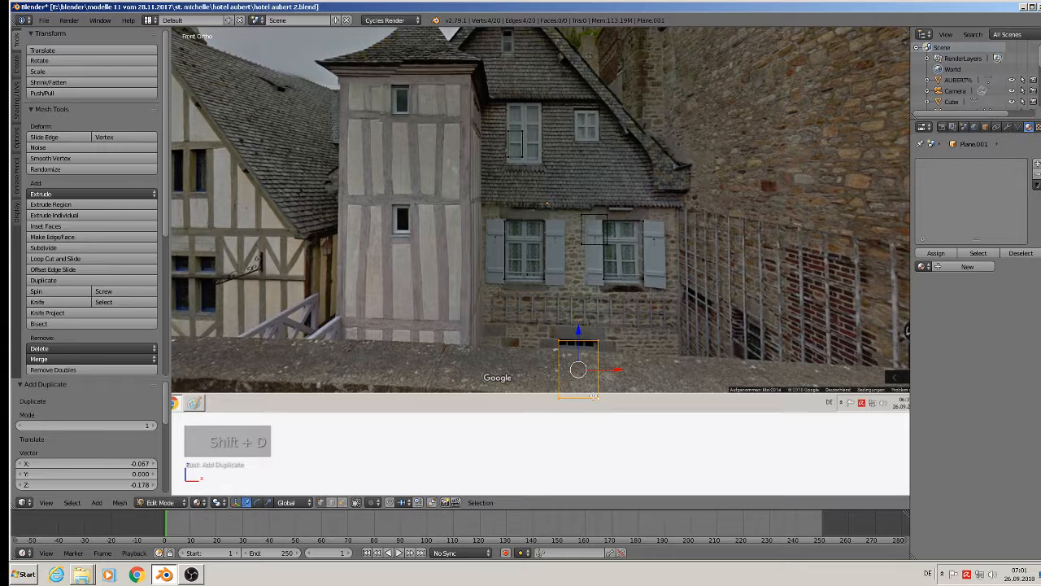
# Lengthen the basement outline by moving its bottom edge -0.025 along Z.
pyautogui.rightClick(592, 397)
pyautogui.press('g')
pyautogui.press('z')
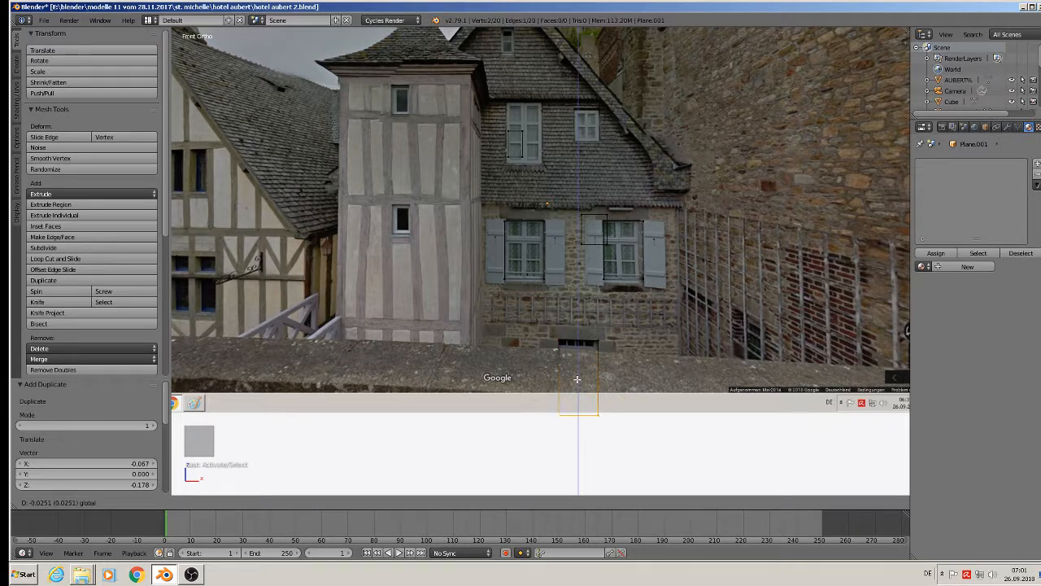
pyautogui.click(576, 379)
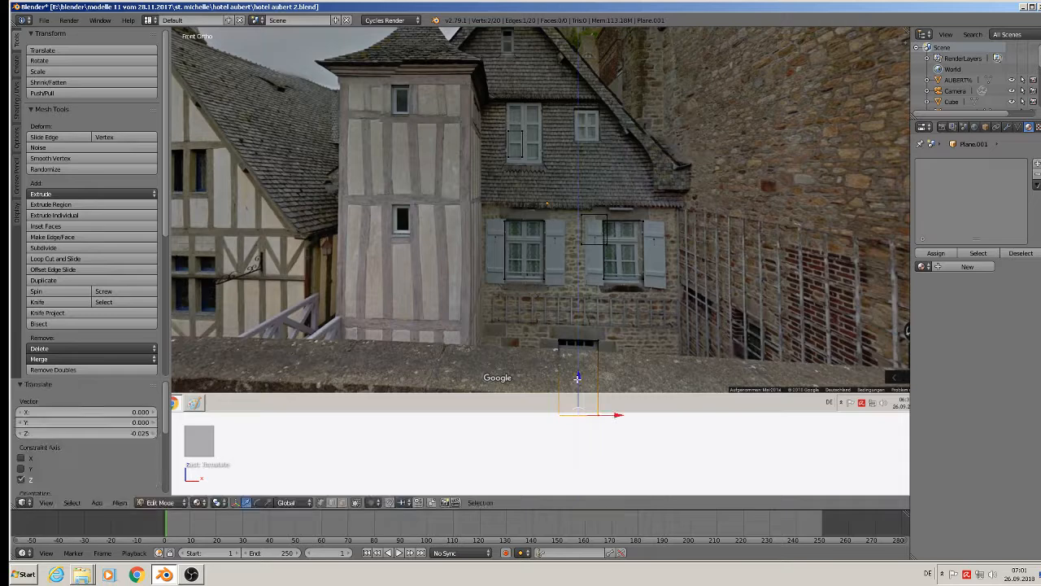
# Delete the vertices of the two leftover small outlines and return to Object Mode.
pyautogui.keyDown('alt'); pyautogui.rightClick(598, 220); pyautogui.keyUp('alt')
pyautogui.press('x')
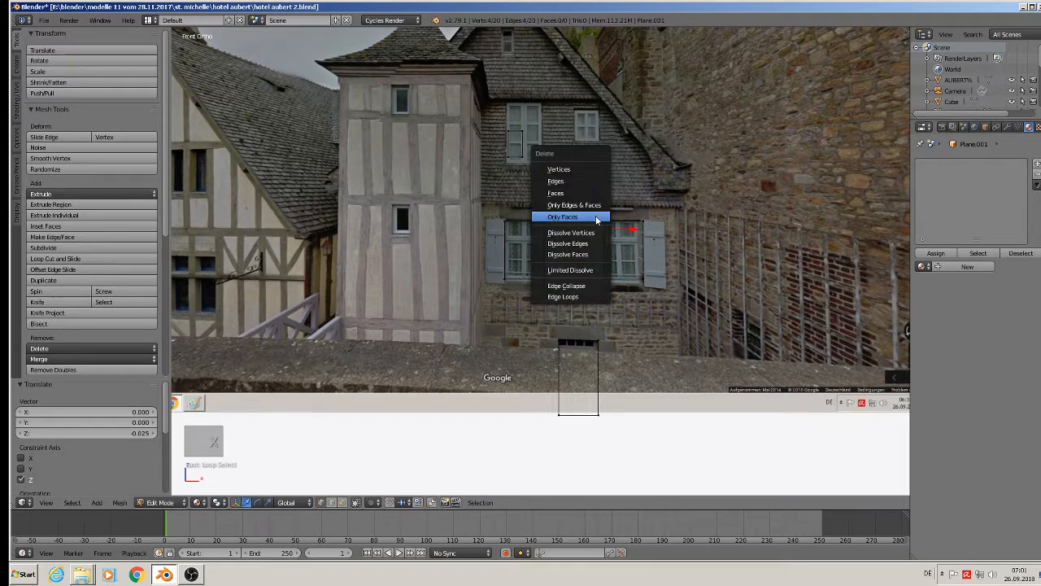
pyautogui.click(562, 170)
pyautogui.press('x')
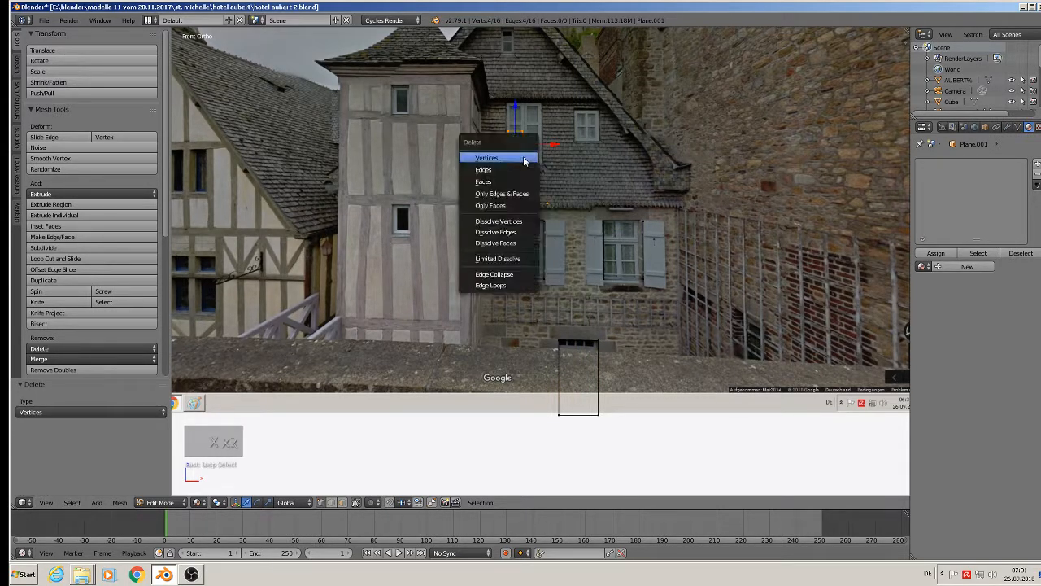
pyautogui.click(525, 159)
pyautogui.press('Tab')
# Move the window outlines back onto the simple house model, -2.297 along X and 1.098 along Z.
pyautogui.scroll(-2, 632, 298)
pyautogui.scroll(-3, 634, 324)
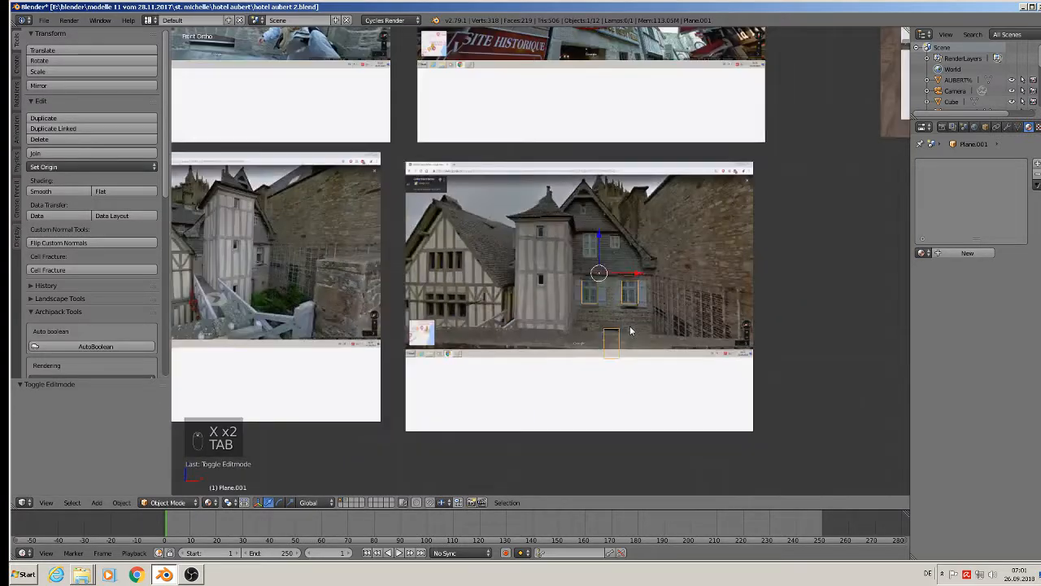
pyautogui.keyDown('shift'); pyautogui.moveTo(633, 324); pyautogui.dragTo(773, 314, button='middle'); pyautogui.keyUp('shift')
pyautogui.scroll(-4, 773, 314)
pyautogui.scroll(1, 772, 311)
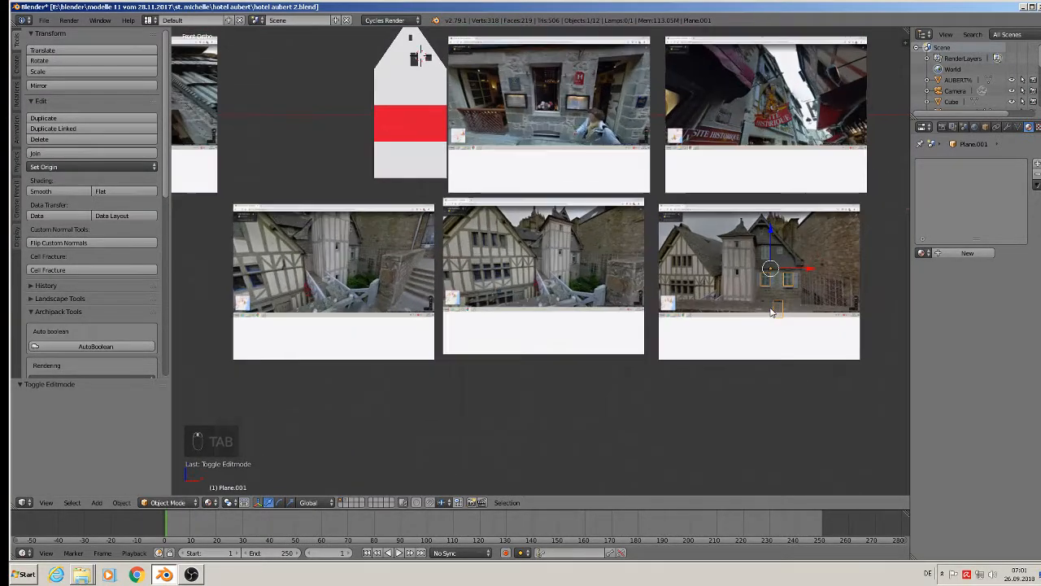
pyautogui.scroll(1, 774, 307)
pyautogui.moveTo(818, 262); pyautogui.dragTo(325, 245)
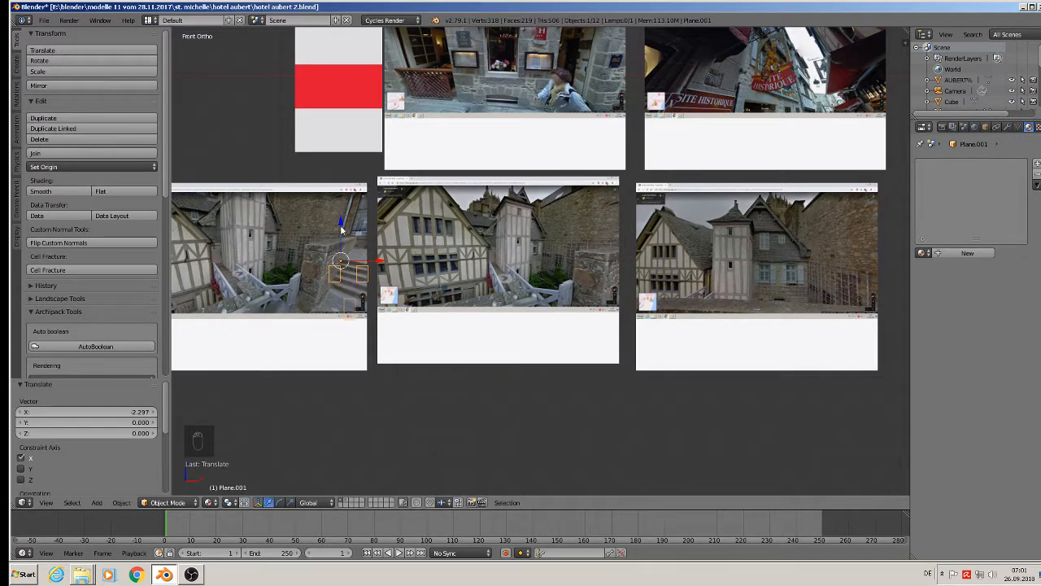
pyautogui.press('g')
pyautogui.press('z')
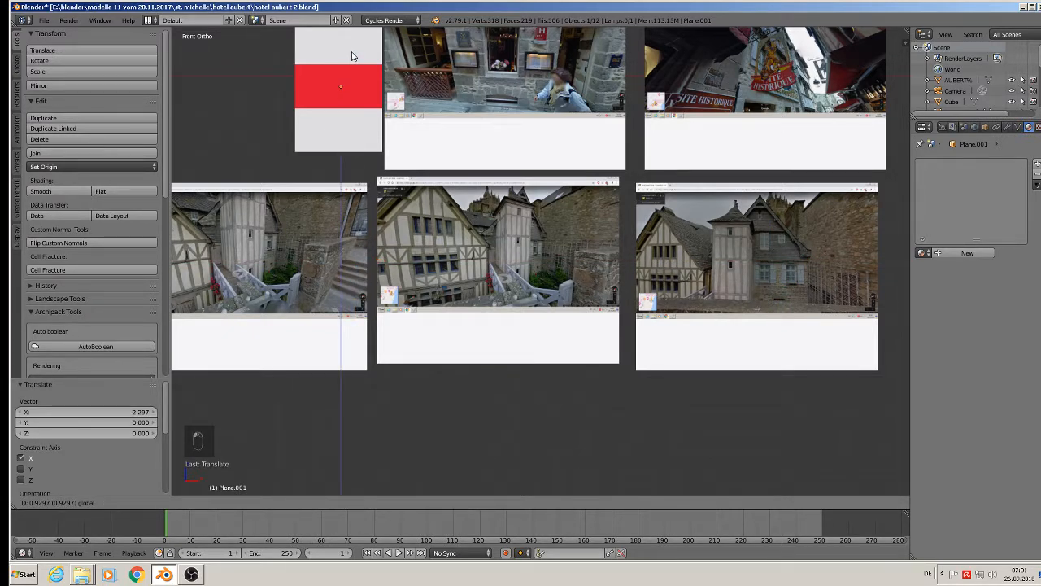
pyautogui.click(353, 485)
# From the back view, position the outlines below the gable openings, moving them 0.151 along Z, -0.103 along X and -0.016 along Z.
pyautogui.moveTo(316, 244); pyautogui.dragTo(452, 163, button='middle')
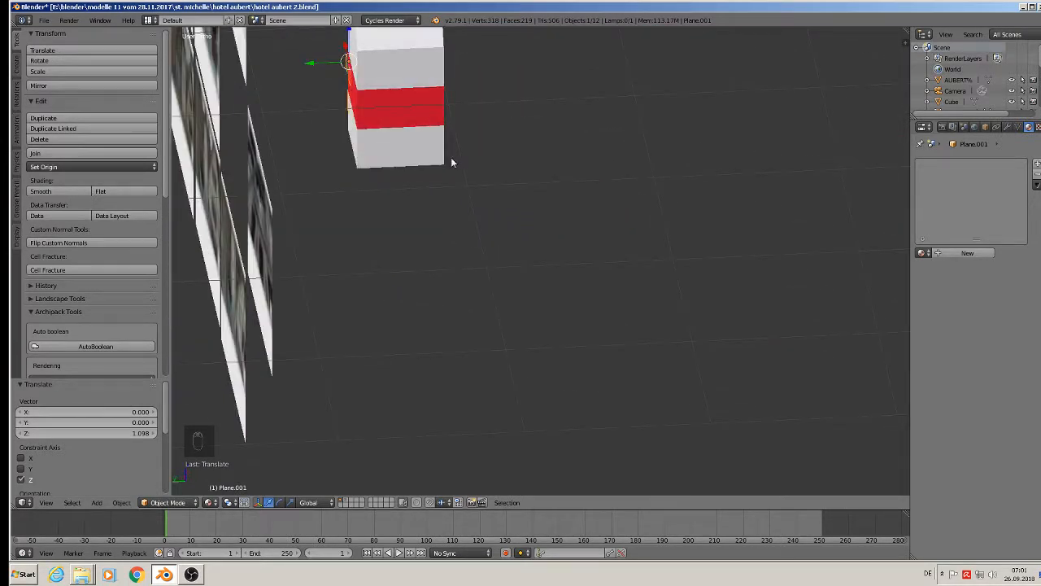
pyautogui.press('ctrl+KP_1')
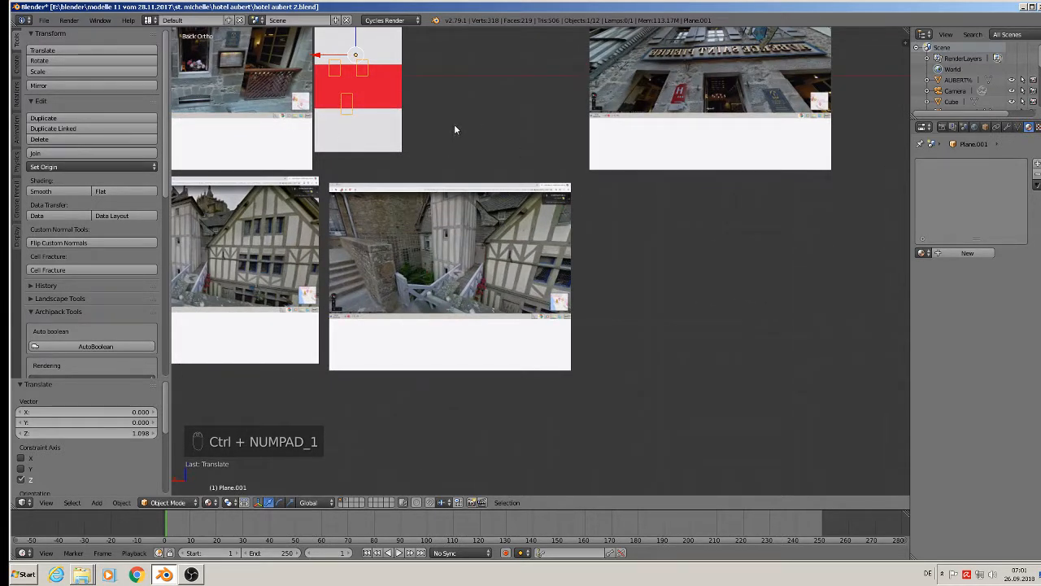
pyautogui.keyDown('shift'); pyautogui.moveTo(459, 130); pyautogui.dragTo(623, 253, button='middle'); pyautogui.keyUp('shift')
pyautogui.scroll(2, 517, 205)
pyautogui.moveTo(521, 135); pyautogui.dragTo(527, 96)
pyautogui.press('g')
pyautogui.press('x')
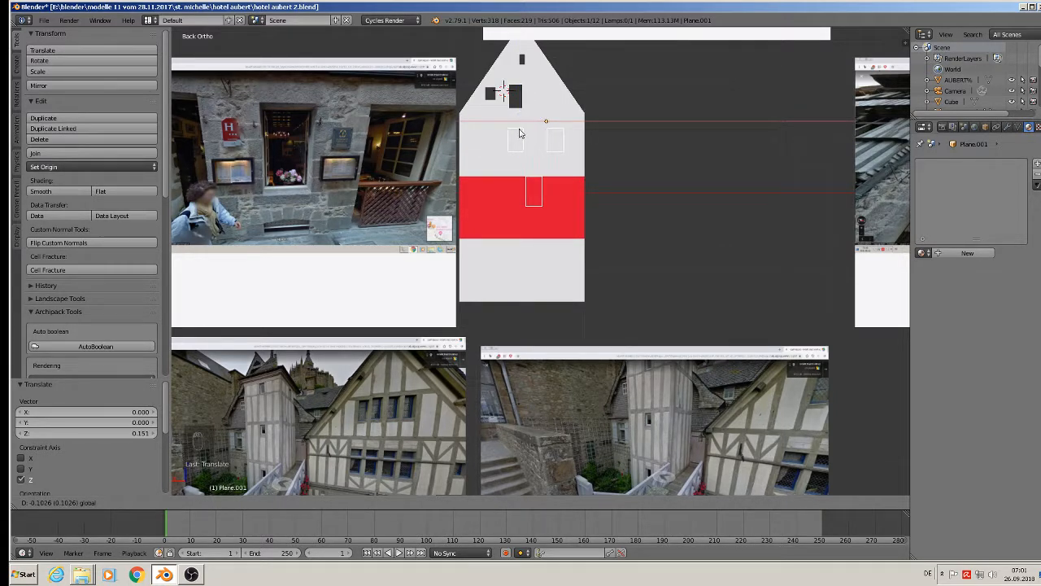
pyautogui.click(535, 123)
pyautogui.press('g')
pyautogui.press('z')
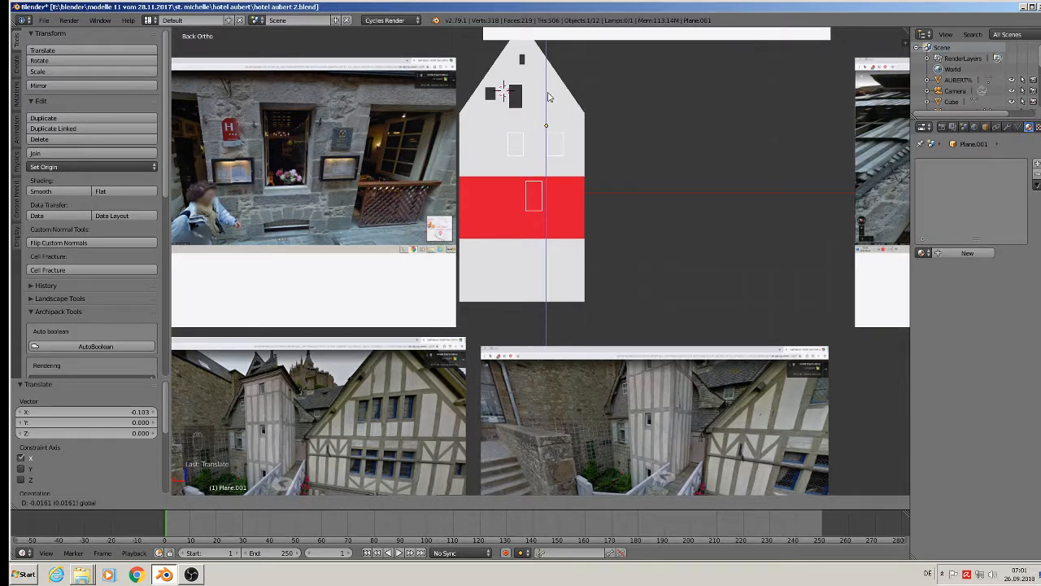
pyautogui.click(548, 97)
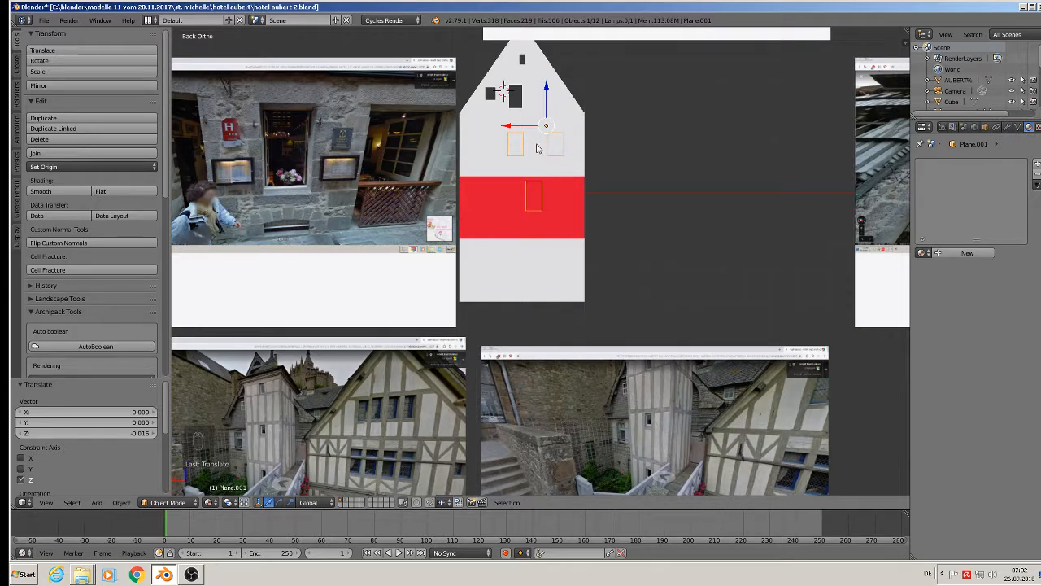
# Compare the placed outlines with the windows in the stone house reference photo.
pyautogui.scroll(1, 553, 154)
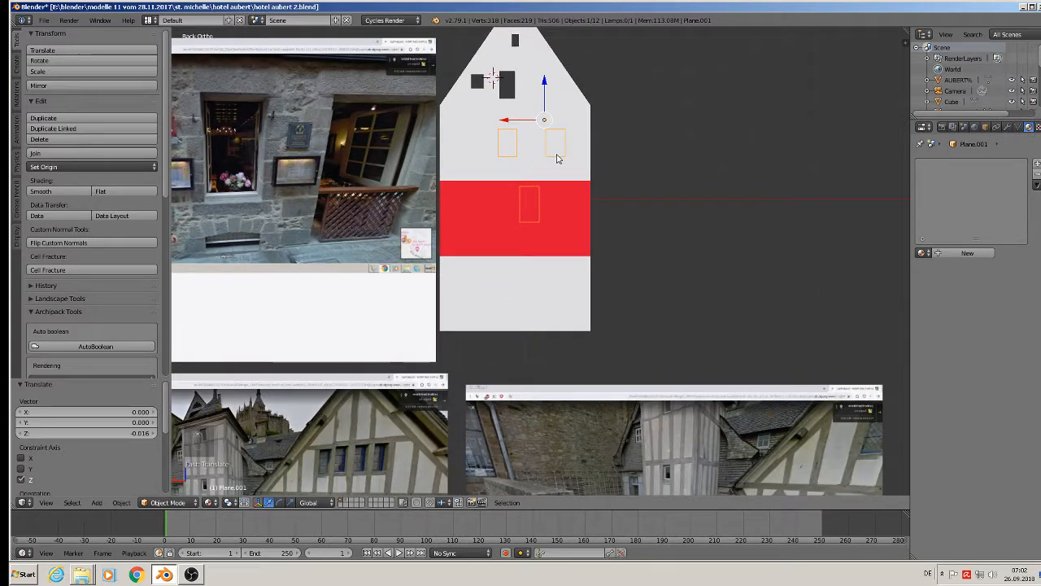
pyautogui.scroll(-5, 579, 205)
pyautogui.scroll(2, 652, 368)
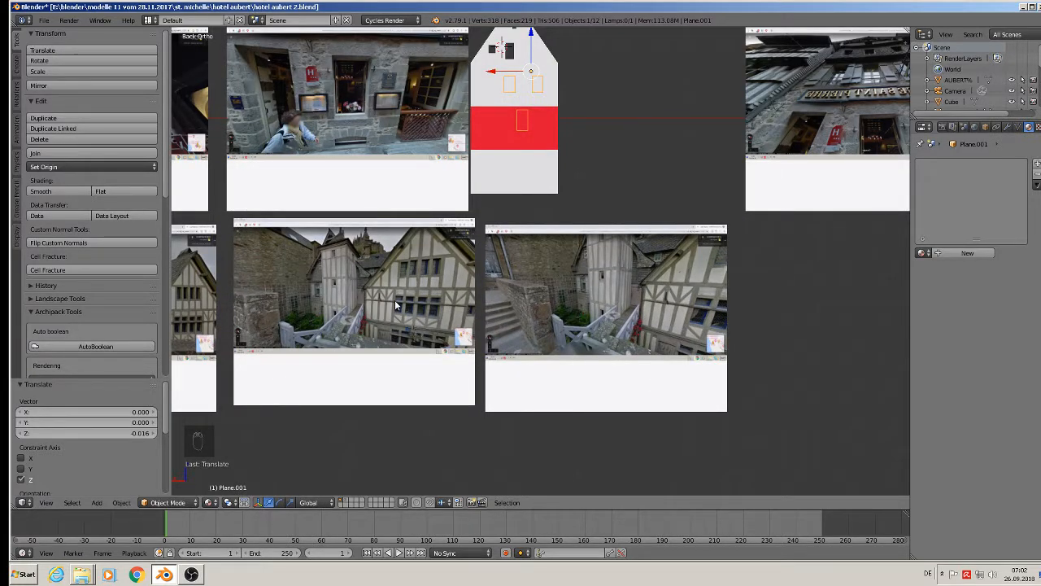
pyautogui.scroll(-1, 394, 299)
pyautogui.press('KP_1')
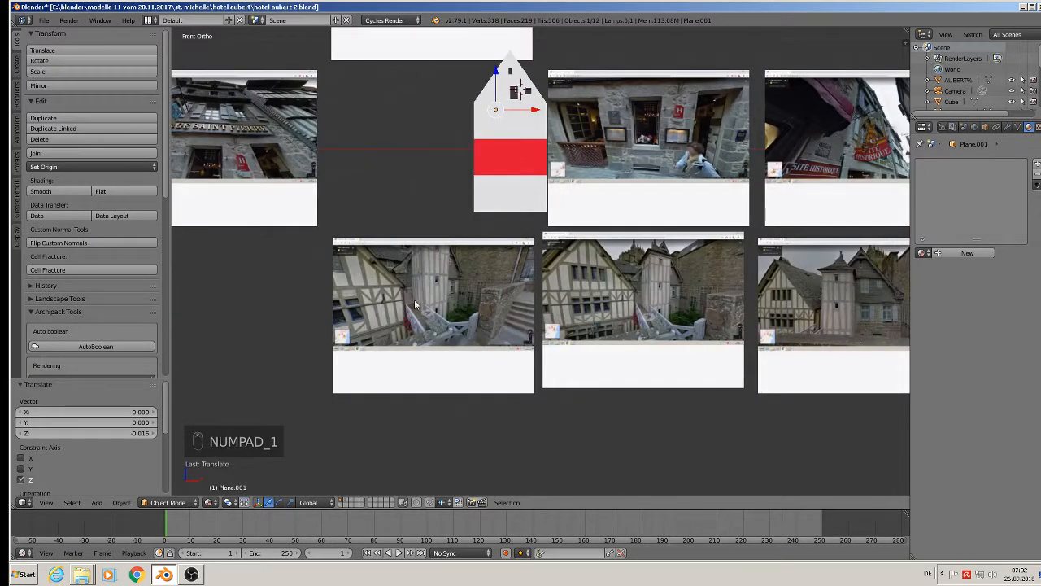
pyautogui.scroll(8, 863, 356)
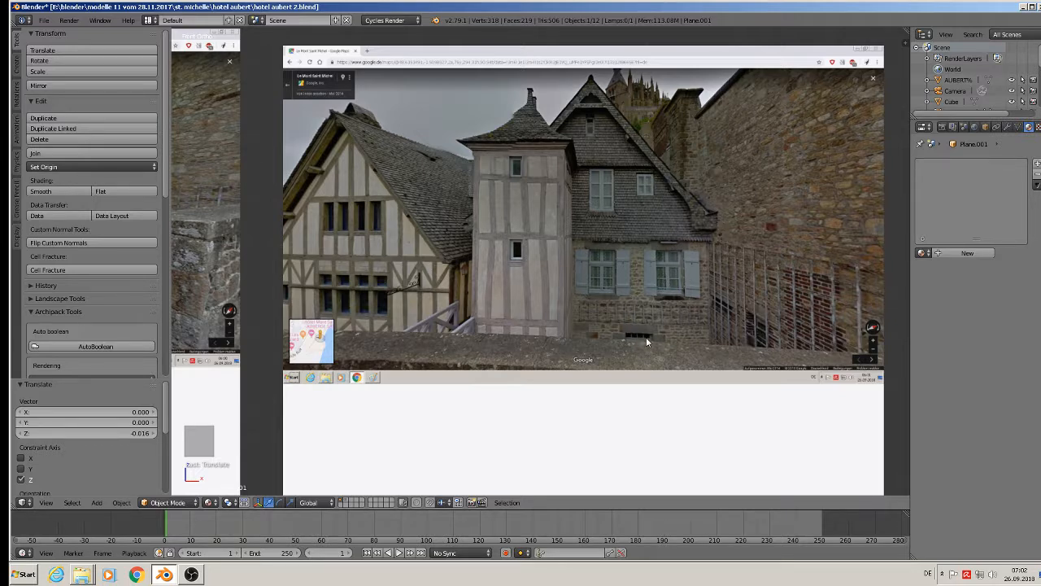
# From the back view, stretch the two upper window outlines by 1.224 along Z and move them 0.021 along Z.
pyautogui.scroll(-2, 639, 341)
pyautogui.scroll(-2, 435, 388)
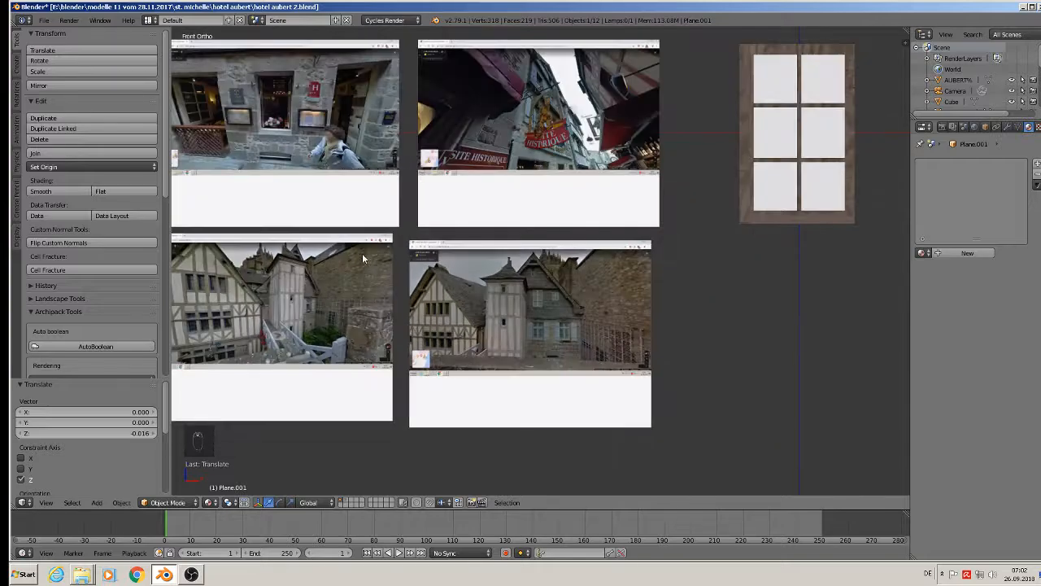
pyautogui.keyDown('shift'); pyautogui.moveTo(357, 265); pyautogui.dragTo(695, 370, button='middle'); pyautogui.keyUp('shift')
pyautogui.scroll(1, 416, 185)
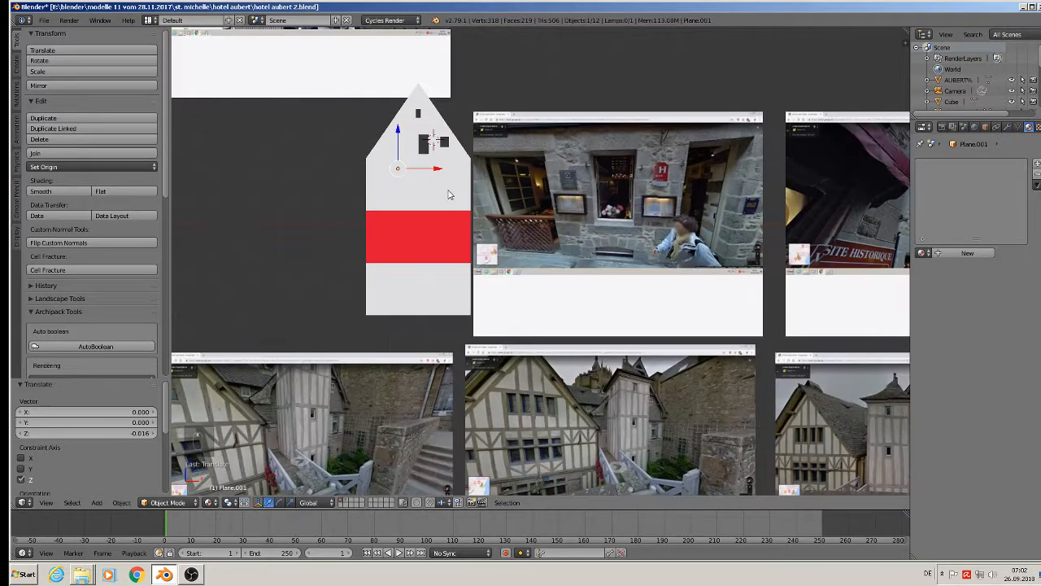
pyautogui.press('ctrl+KP_1')
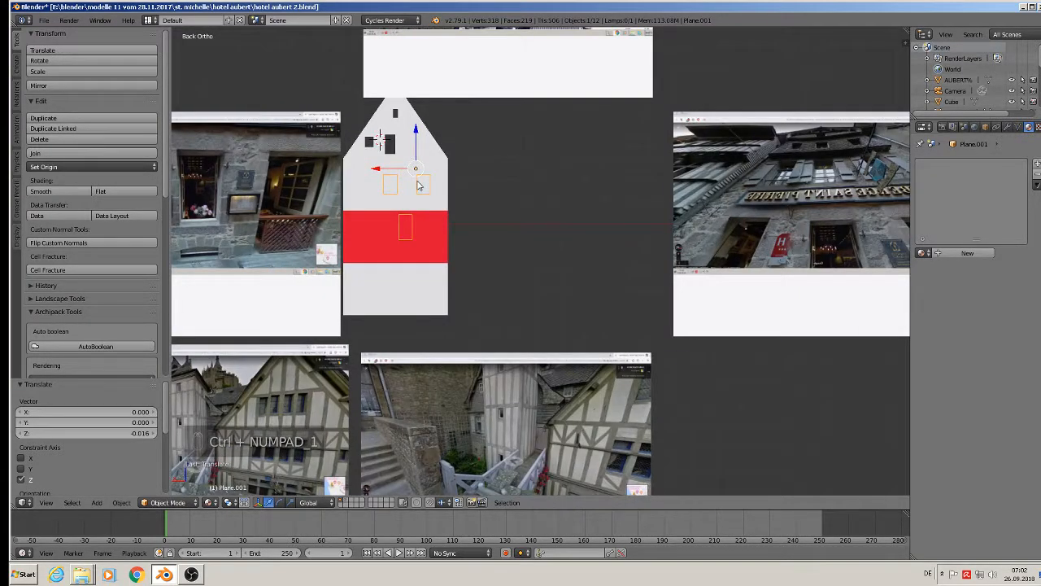
pyautogui.scroll(1, 422, 171)
pyautogui.scroll(1, 421, 171)
pyautogui.press('Tab')
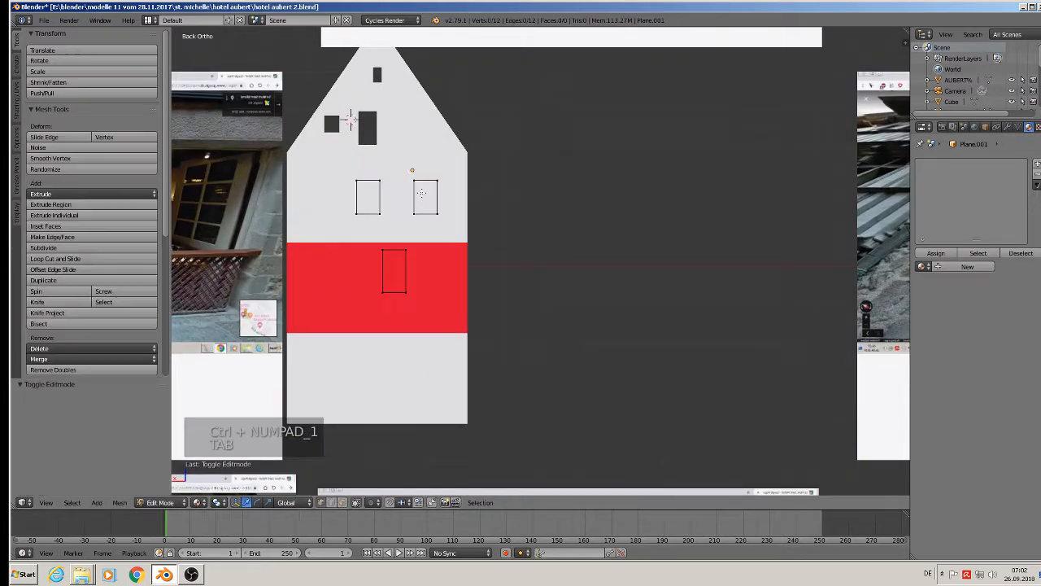
pyautogui.keyDown('alt'); pyautogui.rightClick(363, 184); pyautogui.keyUp('alt')
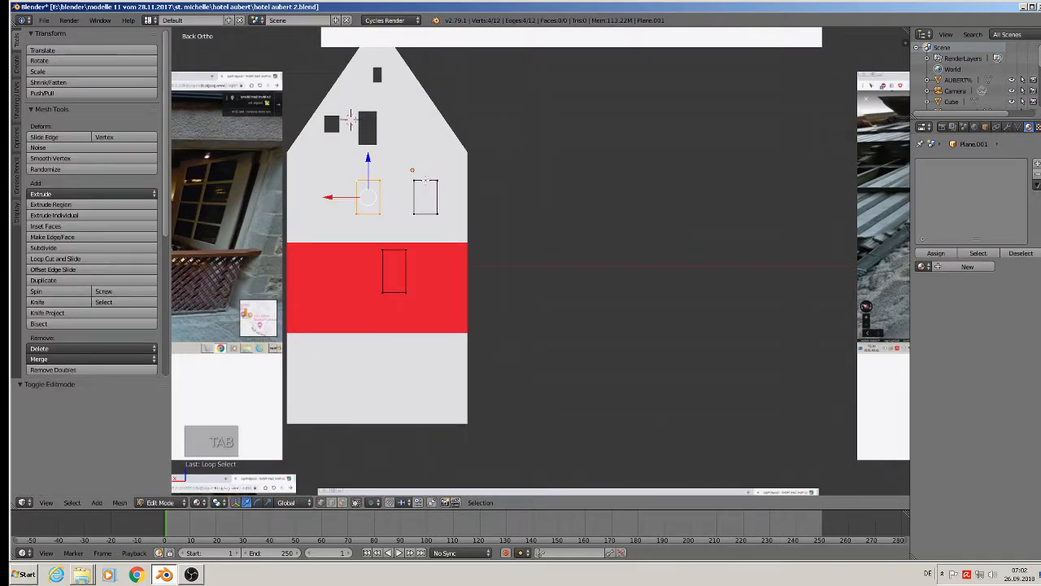
pyautogui.keyDown('alt'); pyautogui.keyDown('shift'); pyautogui.rightClick(424, 185); pyautogui.keyUp('shift'); pyautogui.keyUp('alt')
pyautogui.press('s')
pyautogui.press('z')
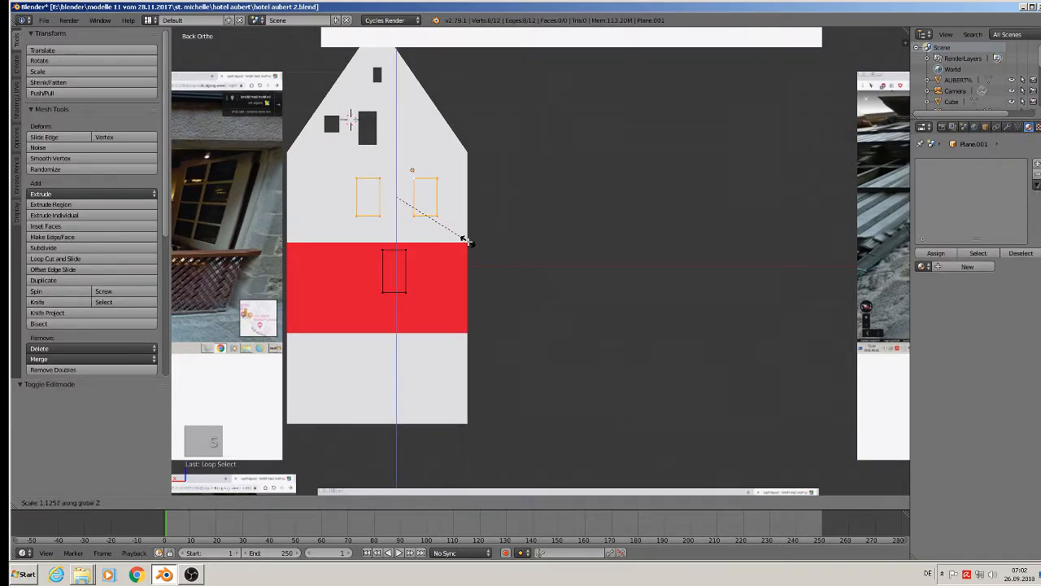
pyautogui.click(437, 216)
pyautogui.press('g')
pyautogui.press('z')
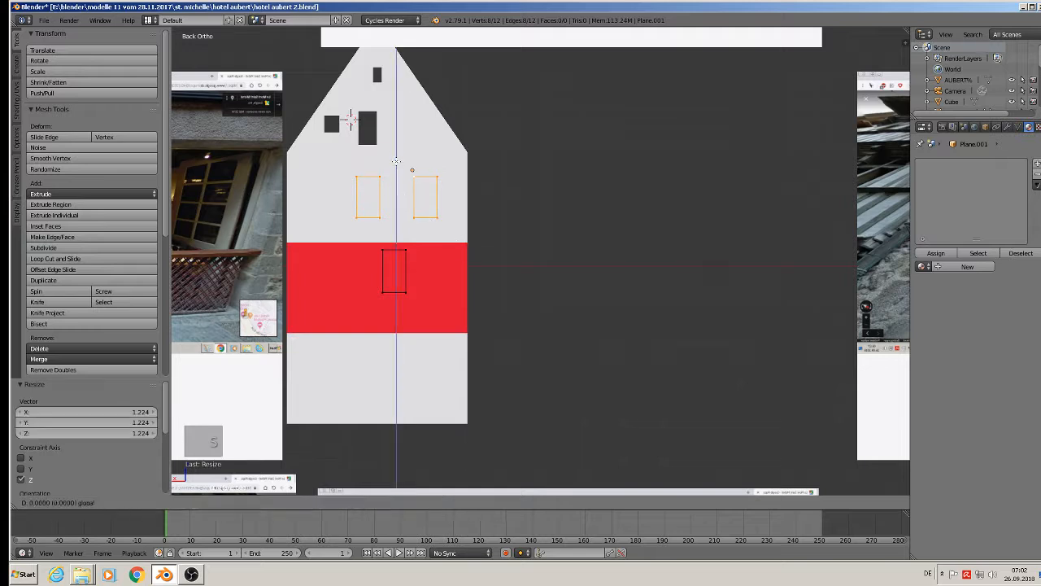
pyautogui.click(401, 220)
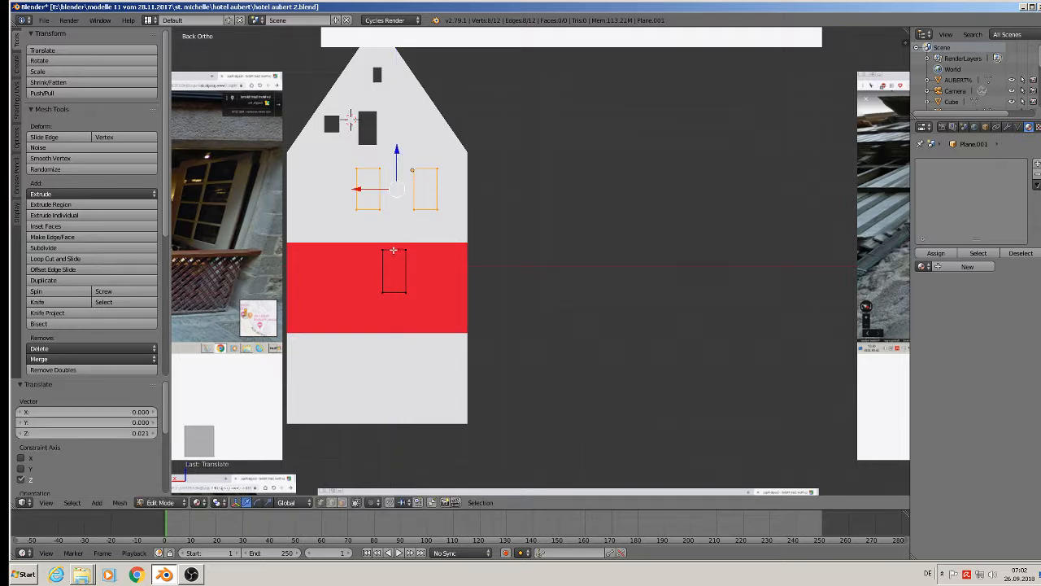
# Fit the lower outline into the red band: move it -0.081 along Z, enlarge it by about 1.4, and shift it -0.022 along X.
pyautogui.keyDown('alt'); pyautogui.rightClick(392, 251); pyautogui.keyUp('alt')
pyautogui.press('g')
pyautogui.press('z')
pyautogui.click(436, 309)
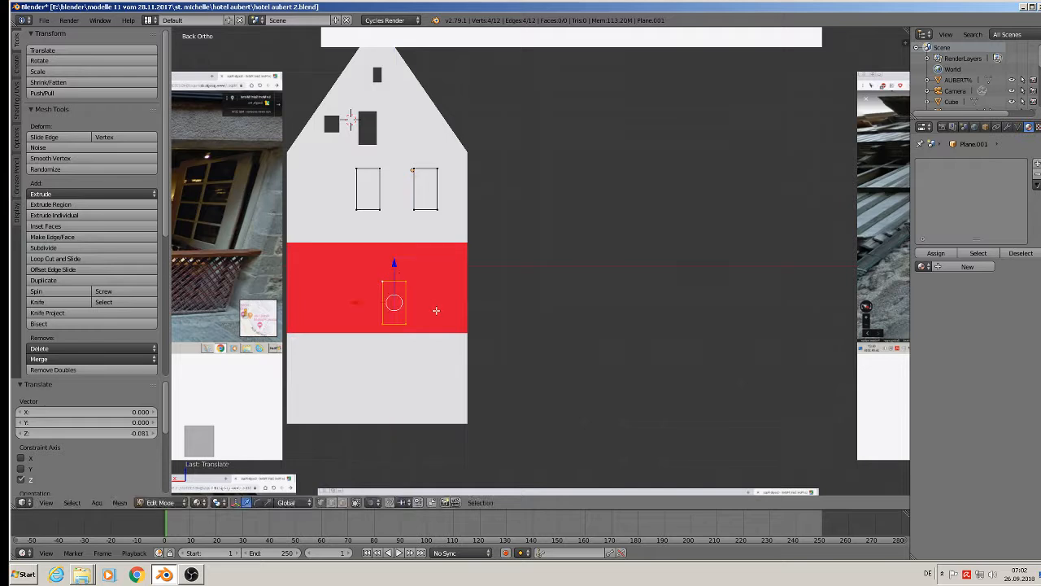
pyautogui.press('s')
pyautogui.click(452, 313)
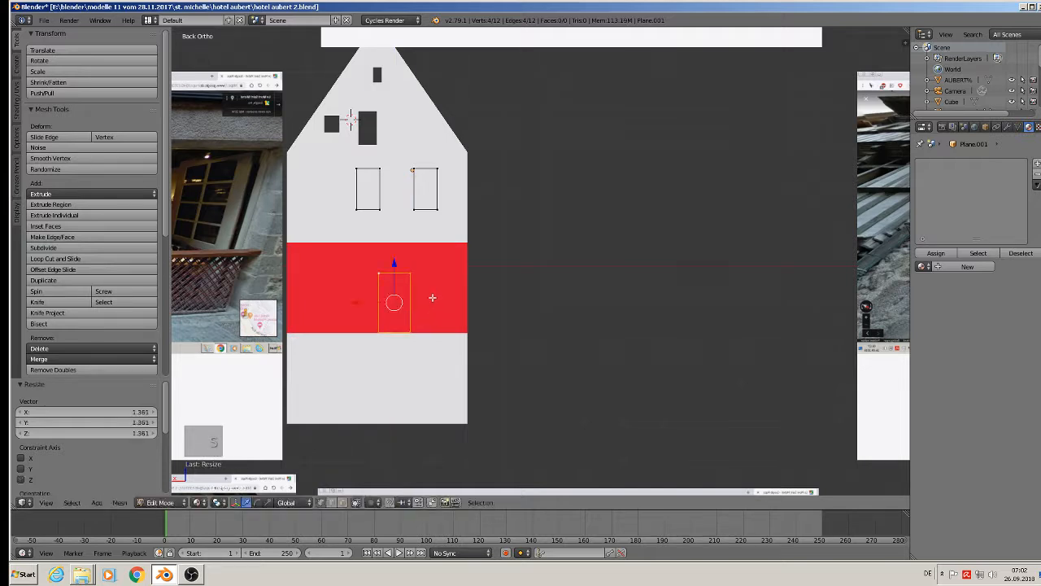
pyautogui.press('g')
pyautogui.press('x')
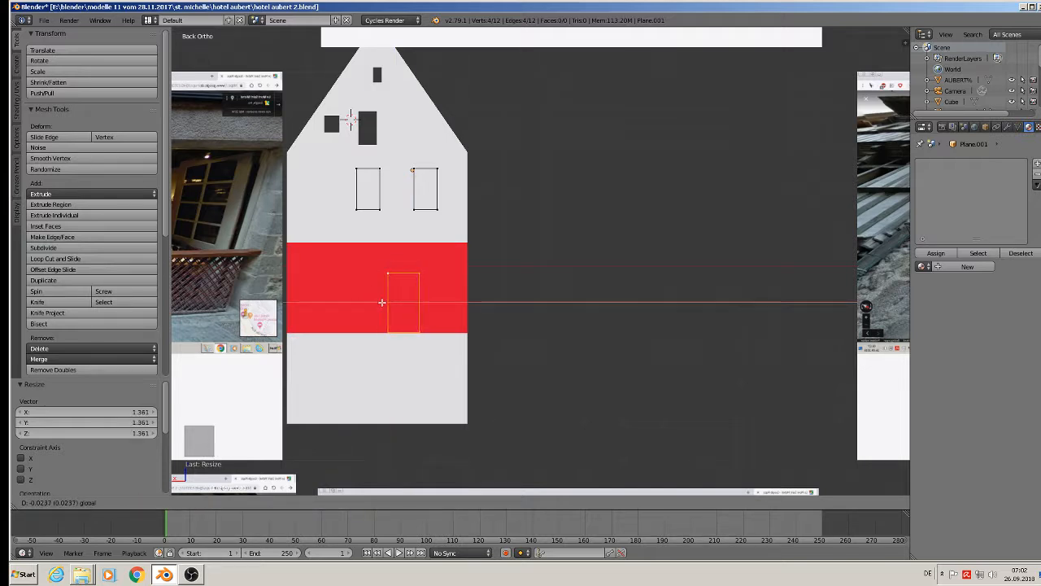
pyautogui.click(381, 302)
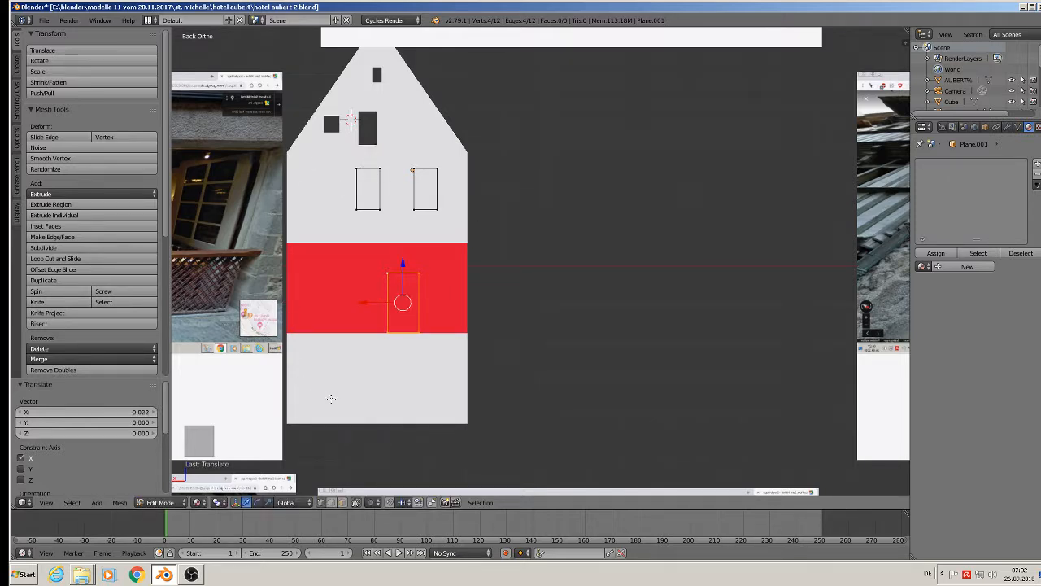
# Shift both upper window outlines along X, move the one nearer the wall edge back 0.025 along X, and return to Object Mode.
pyautogui.keyDown('alt'); pyautogui.rightClick(376, 169); pyautogui.keyUp('alt')
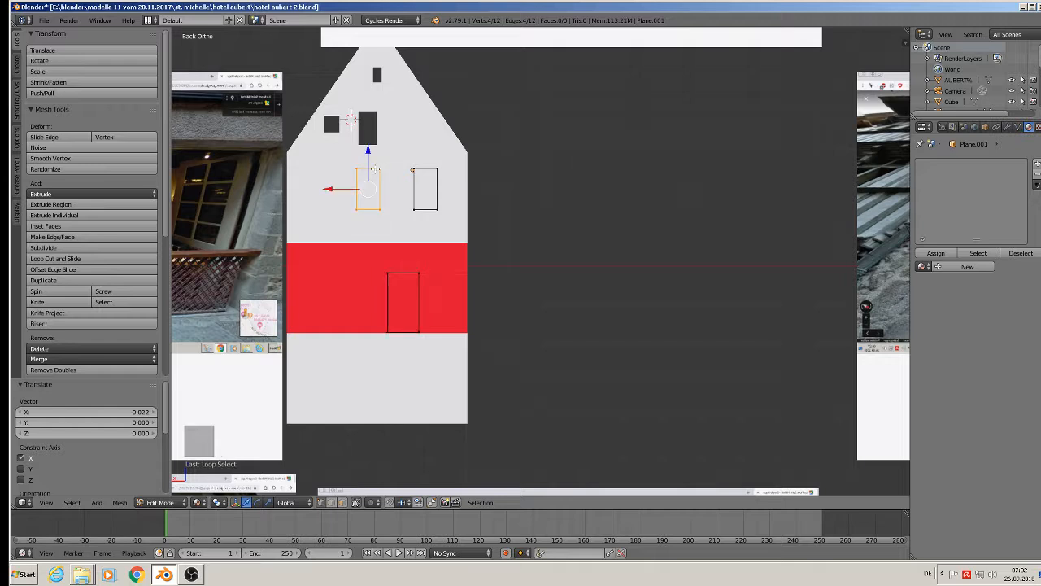
pyautogui.keyDown('alt'); pyautogui.keyDown('shift'); pyautogui.rightClick(426, 165); pyautogui.keyUp('shift'); pyautogui.keyUp('alt')
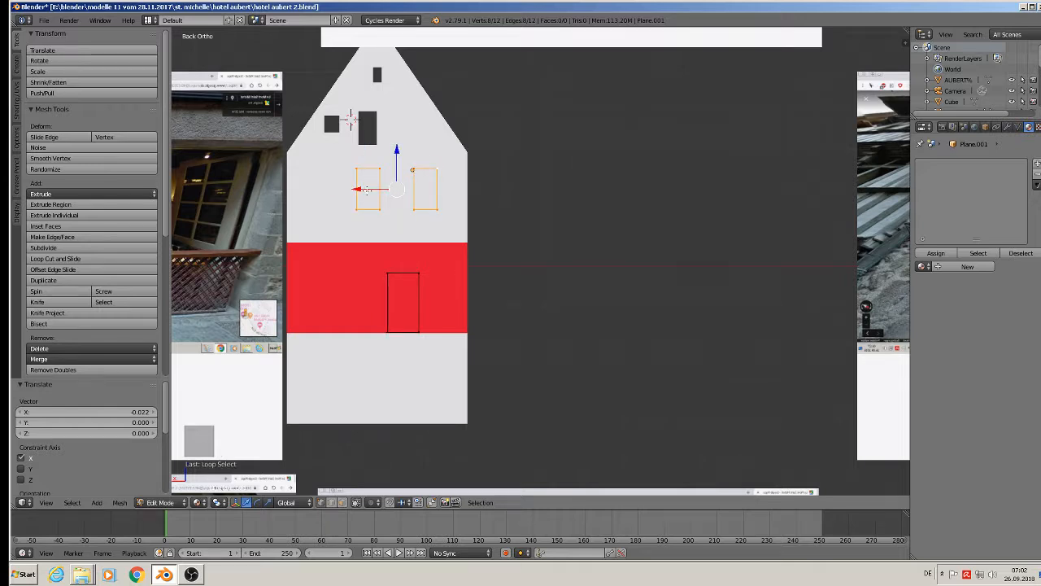
pyautogui.moveTo(370, 186); pyautogui.dragTo(403, 190)
pyautogui.press('a')
pyautogui.keyDown('alt'); pyautogui.rightClick(440, 168); pyautogui.keyUp('alt')
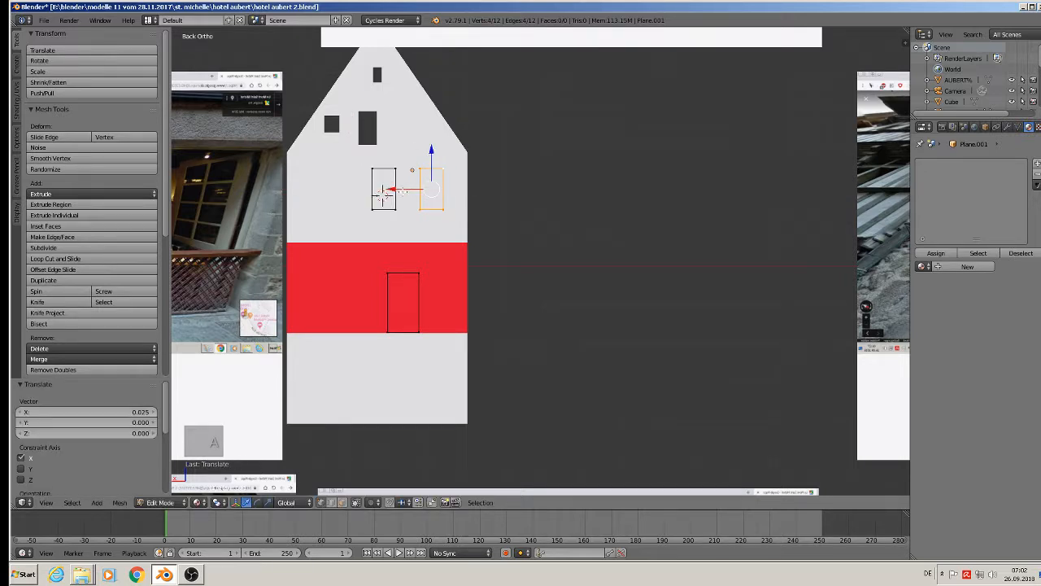
pyautogui.press('a')
pyautogui.press('Tab')
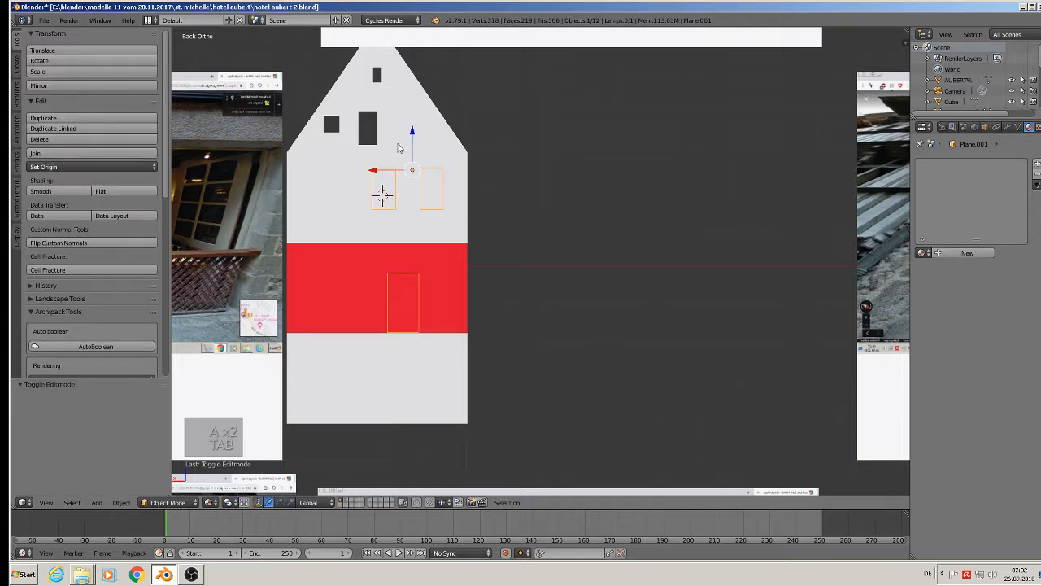
# Apply rotation and scale to the window outlines object and to the house object.
pyautogui.click(121, 502)
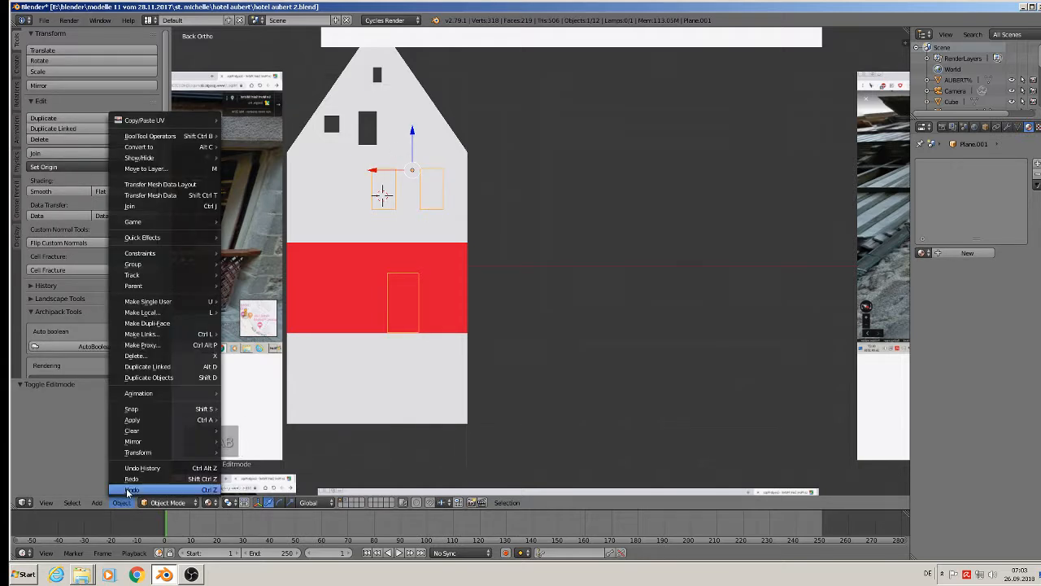
pyautogui.moveTo(163, 419)
pyautogui.click(297, 323)
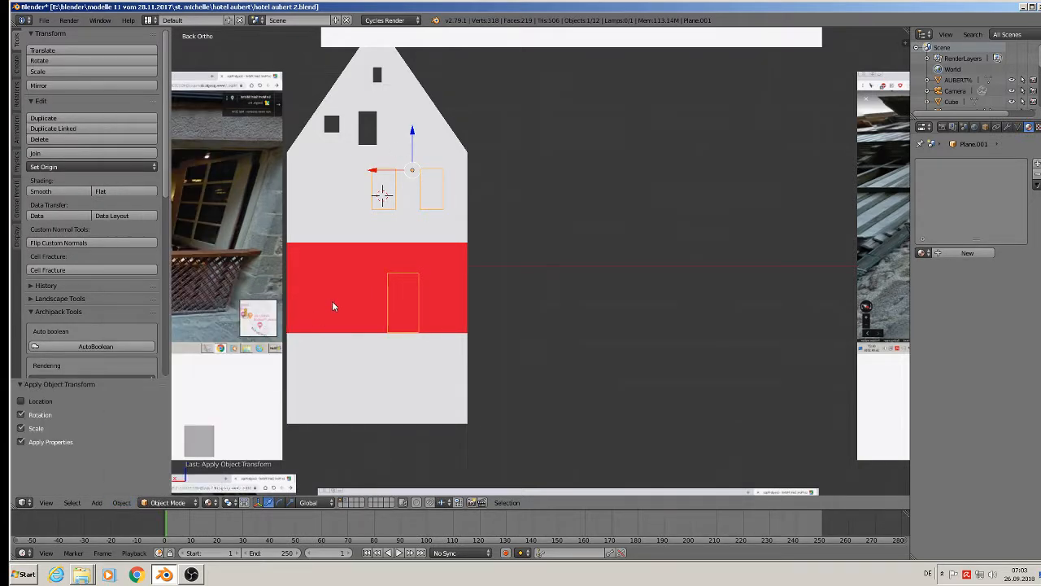
pyautogui.rightClick(337, 252)
pyautogui.click(121, 501)
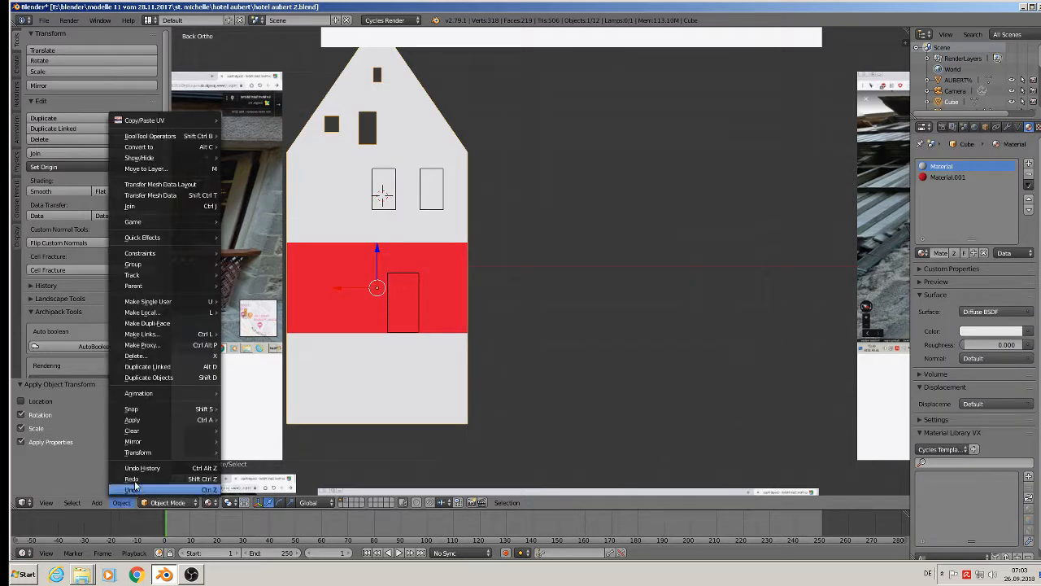
pyautogui.moveTo(167, 419)
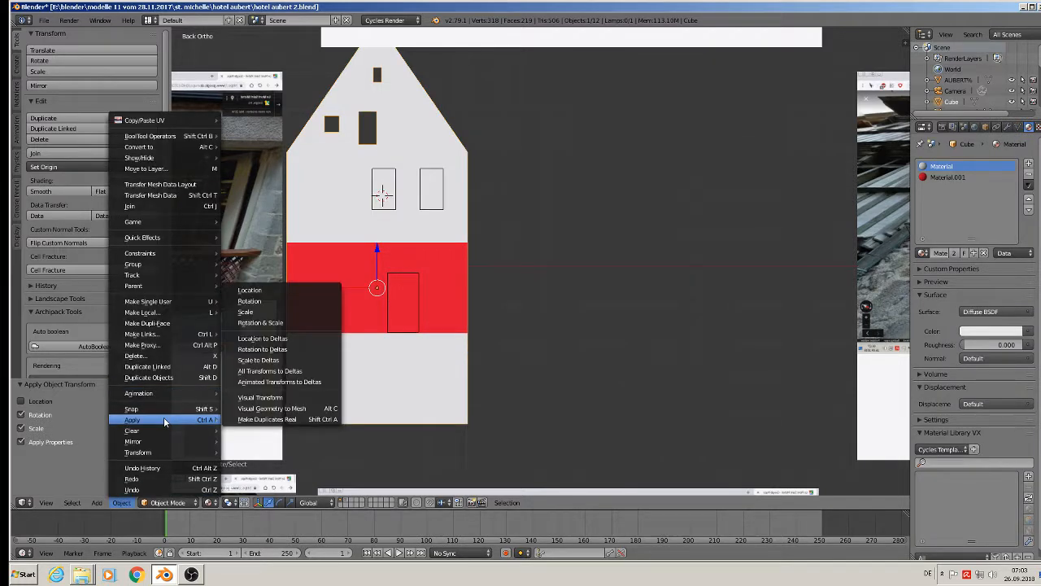
pyautogui.click(270, 323)
# Cut the three outlines into the house mesh's back wall with Knife Project.
pyautogui.rightClick(390, 170)
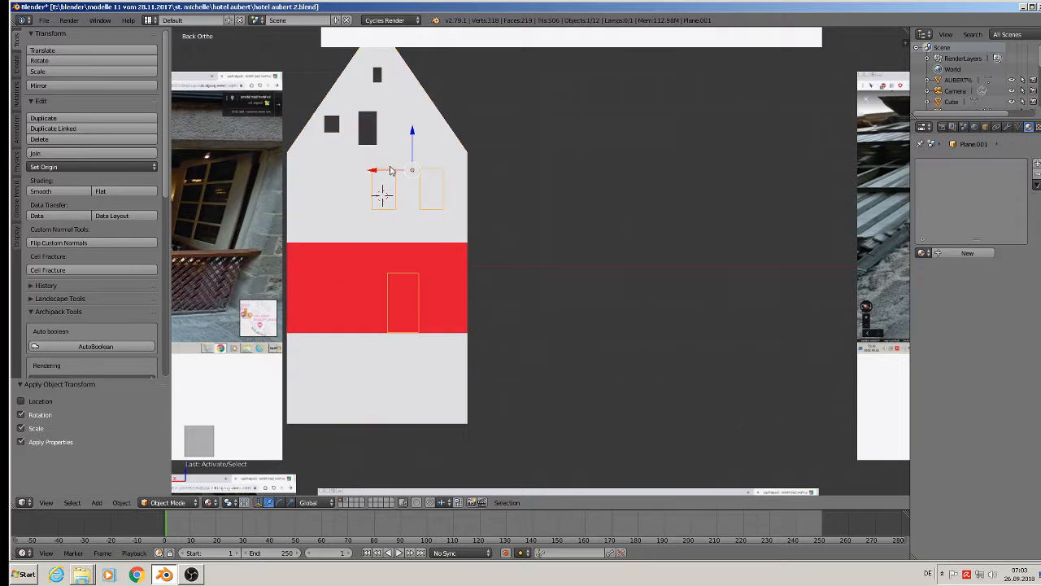
pyautogui.keyDown('shift'); pyautogui.rightClick(403, 124); pyautogui.keyUp('shift')
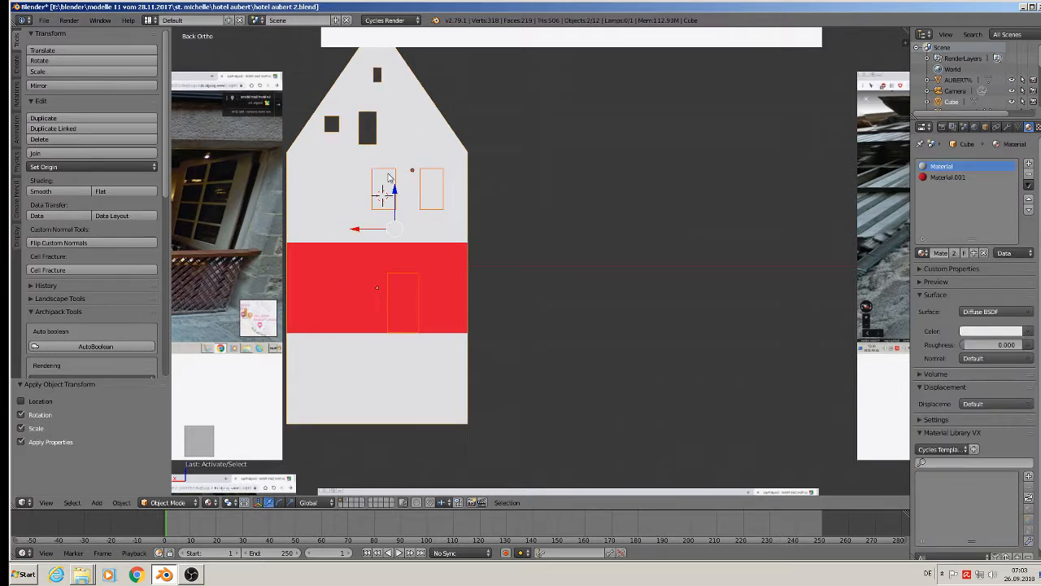
pyautogui.press('Tab')
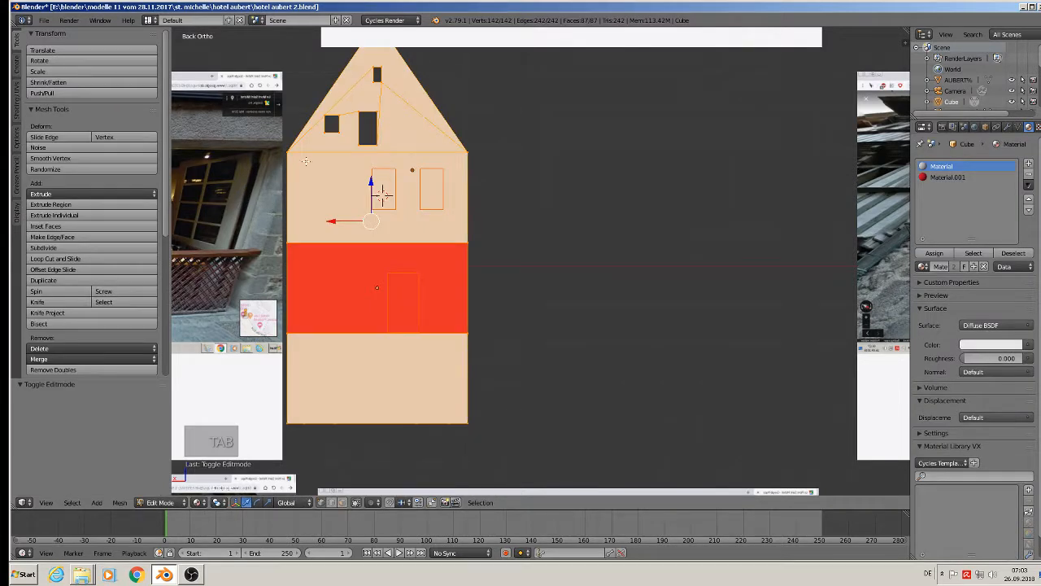
pyautogui.click(47, 312)
pyautogui.press('Tab')
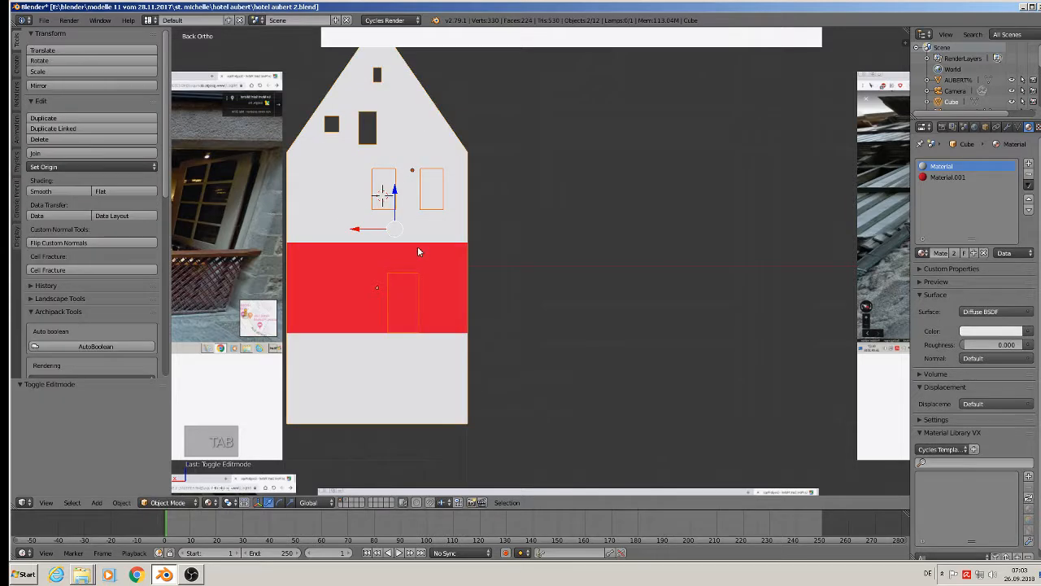
# Extrude the three projected opening faces inward, -0.030 along Y.
pyautogui.moveTo(417, 245); pyautogui.dragTo(423, 275, button='middle')
pyautogui.scroll(3, 423, 275)
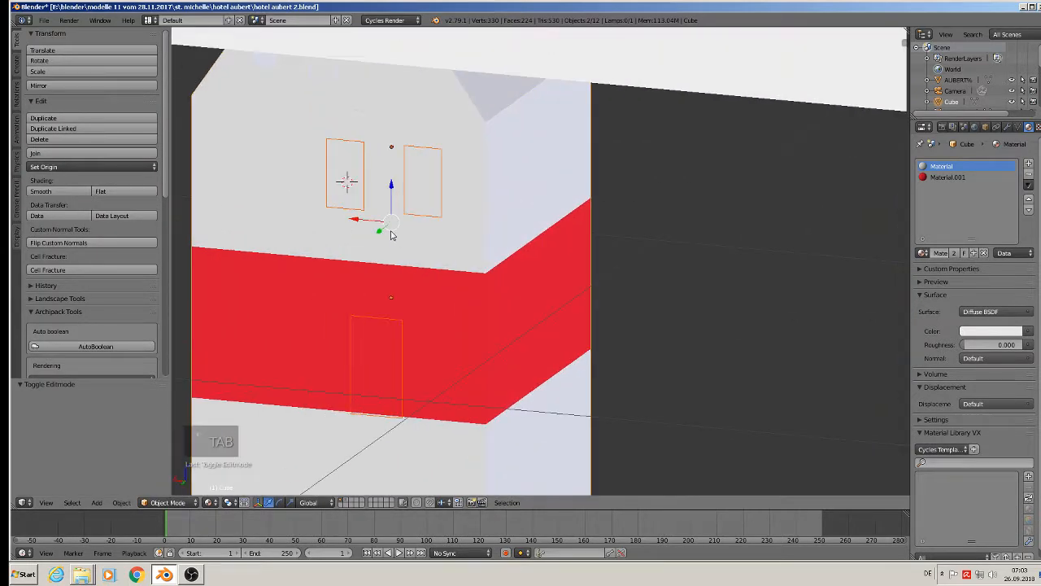
pyautogui.scroll(-1, 423, 275)
pyautogui.press('Tab')
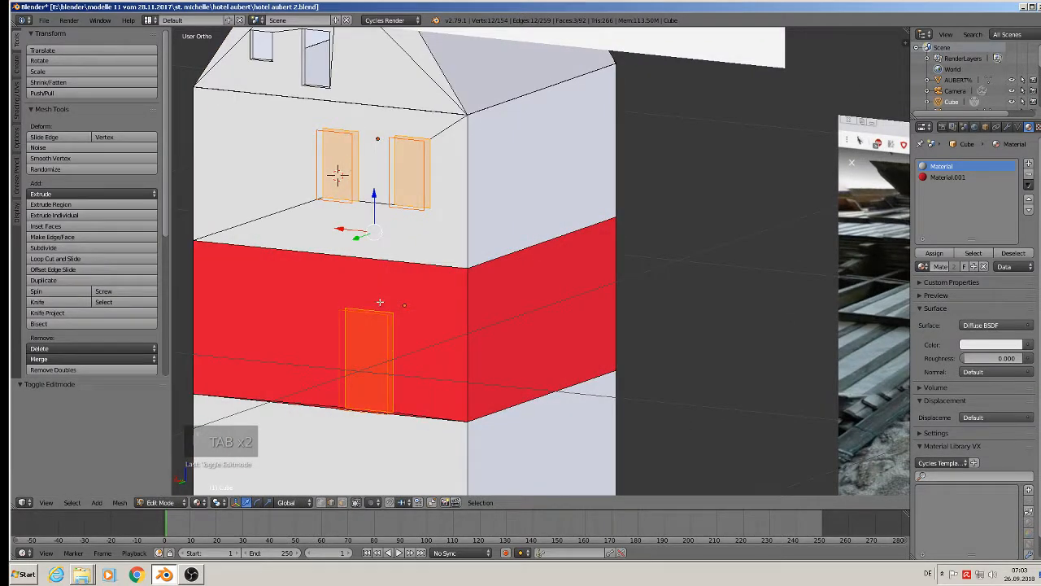
pyautogui.press('e')
pyautogui.moveTo(358, 238); pyautogui.dragTo(371, 235)
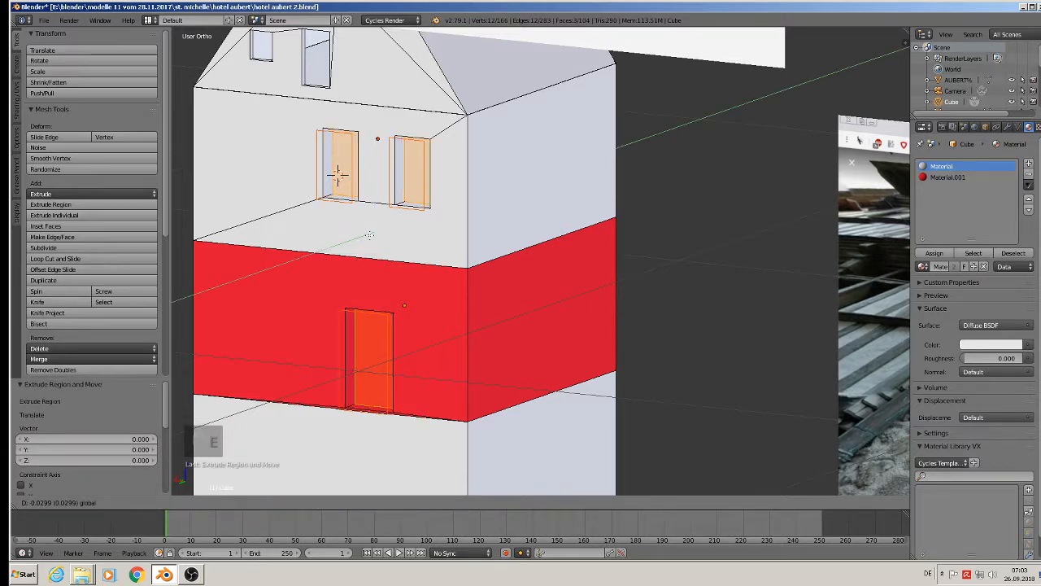
pyautogui.click(369, 235)
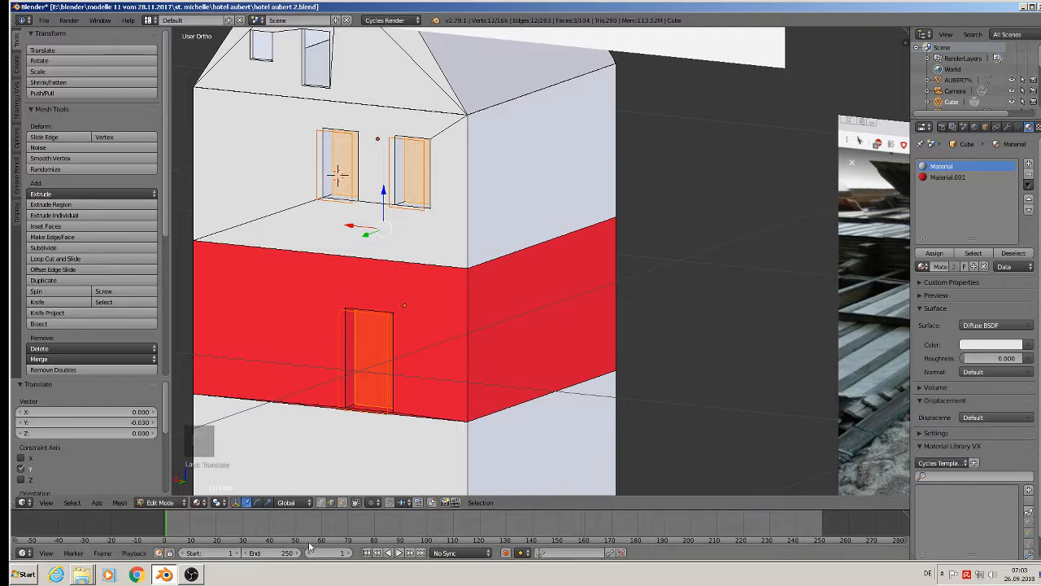
# Delete only the recessed faces of the two upper windows to open them up.
pyautogui.click(342, 501)
pyautogui.rightClick(348, 165)
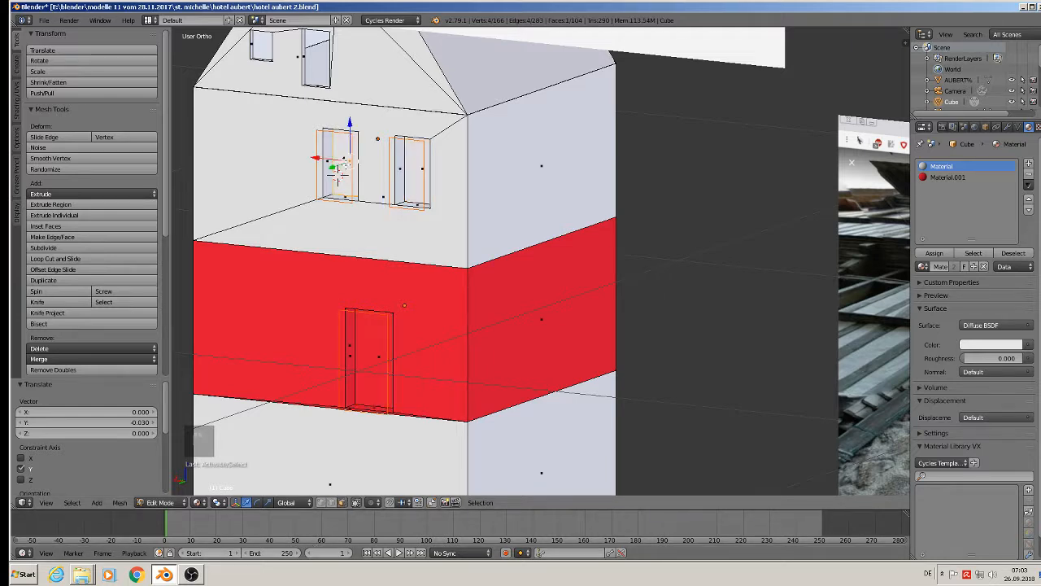
pyautogui.keyDown('shift'); pyautogui.rightClick(415, 167); pyautogui.keyUp('shift')
pyautogui.press('x')
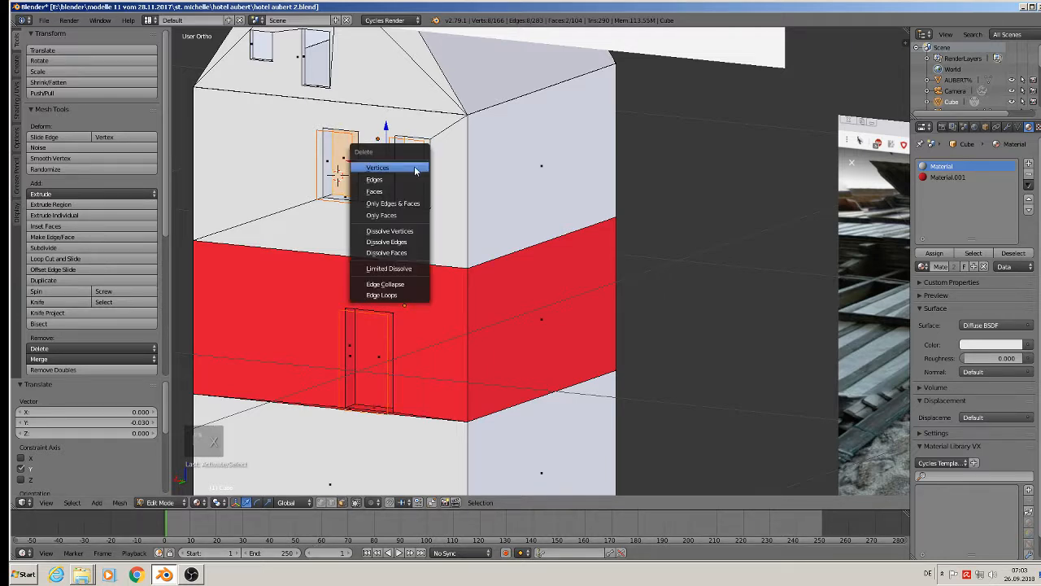
pyautogui.click(401, 215)
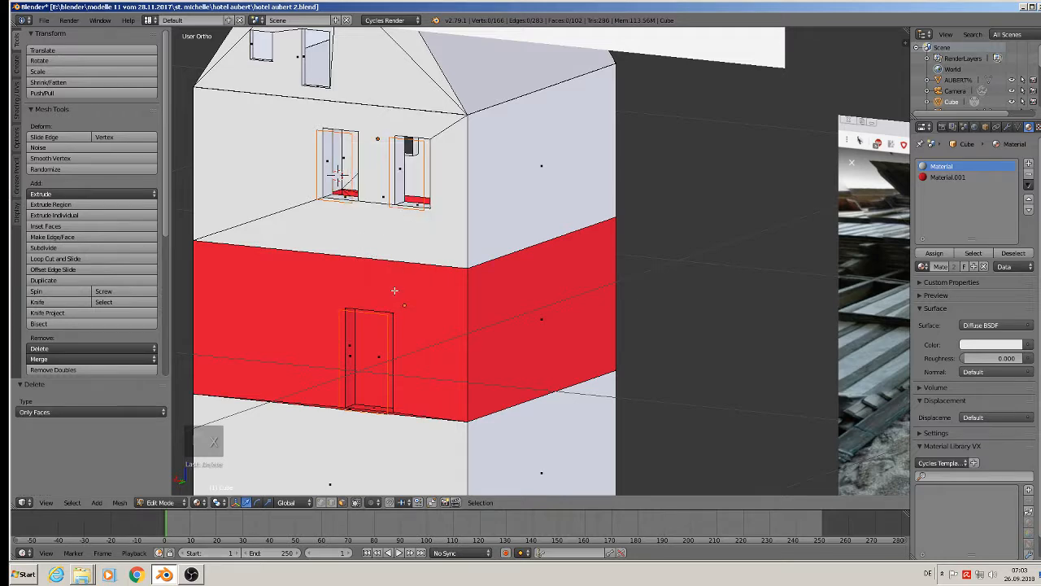
# Return to Object Mode, move the outlines object -0.694 along X clear of the house, and deselect everything.
pyautogui.scroll(-2, 418, 305)
pyautogui.press('Tab')
pyautogui.rightClick(409, 237)
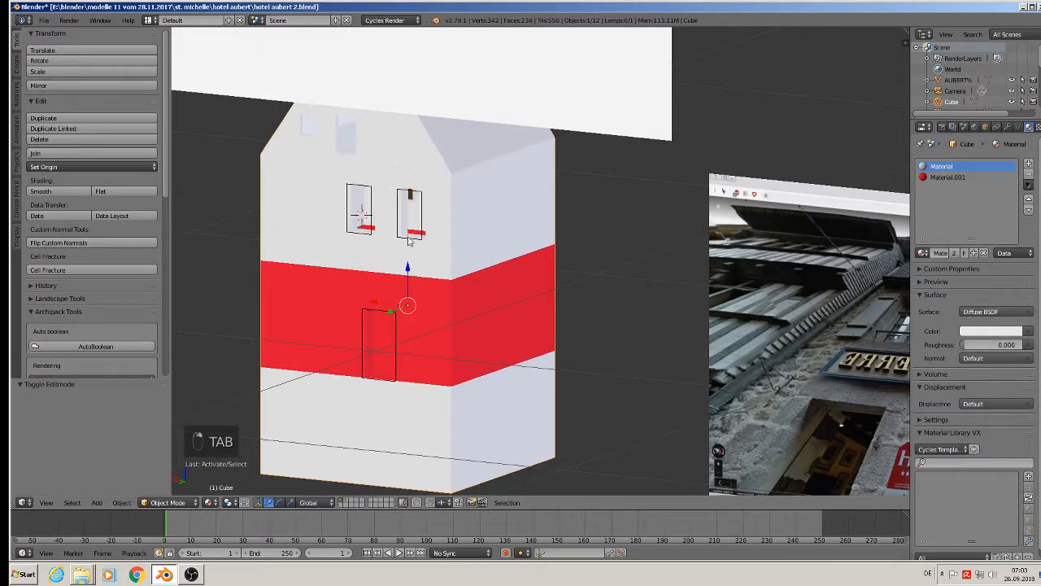
pyautogui.moveTo(355, 189); pyautogui.dragTo(642, 313)
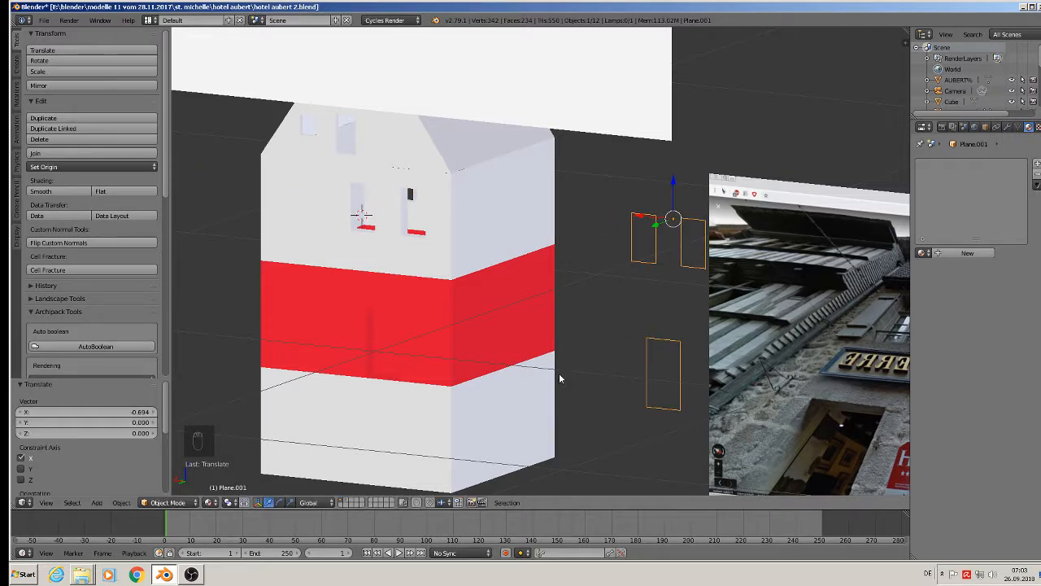
pyautogui.press('a')
pyautogui.scroll(-2, 489, 374)
pyautogui.moveTo(488, 377); pyautogui.dragTo(614, 403, button='middle')
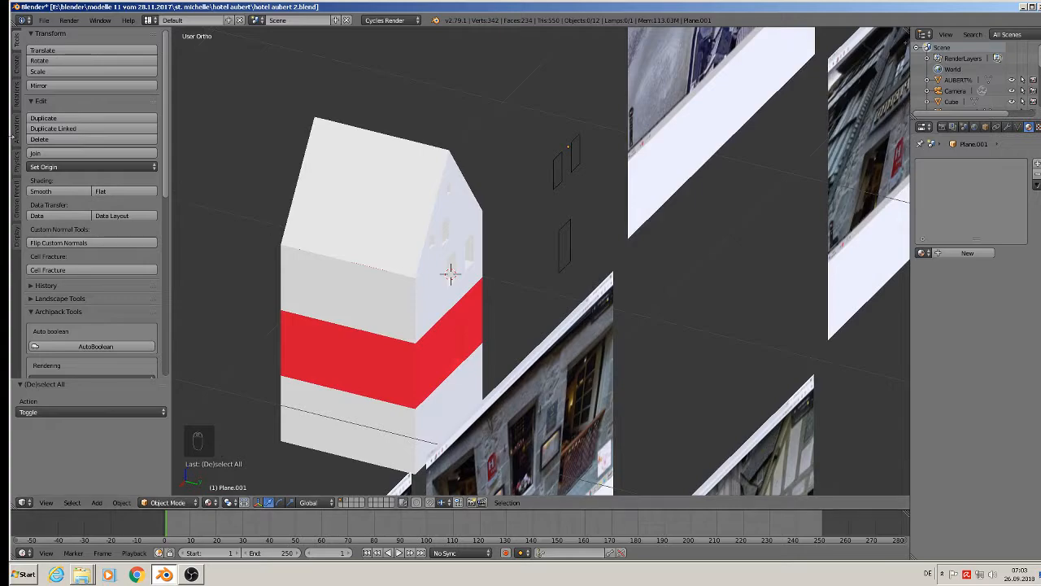
# Save the current blend file under its existing name.
pyautogui.click(45, 20)
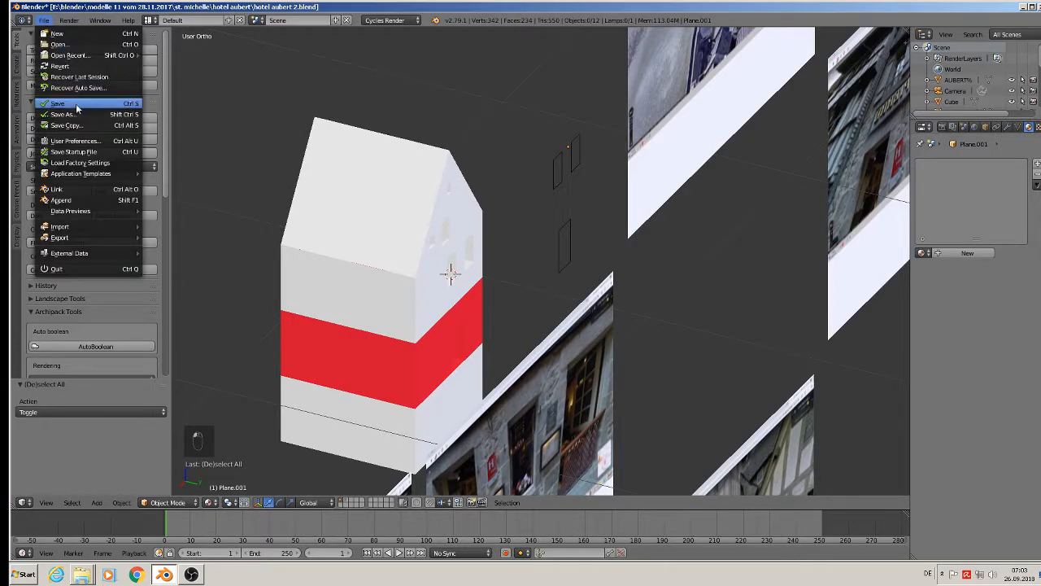
pyautogui.click(77, 108)
# Examine the windows, doors and railing in the ground-floor stone facade photo and compare them with the house model in front view.
pyautogui.moveTo(510, 228); pyautogui.dragTo(207, 203, button='middle')
pyautogui.scroll(-4, 373, 328)
pyautogui.keyDown('shift'); pyautogui.moveTo(658, 415); pyautogui.dragTo(742, 310, button='middle'); pyautogui.keyUp('shift')
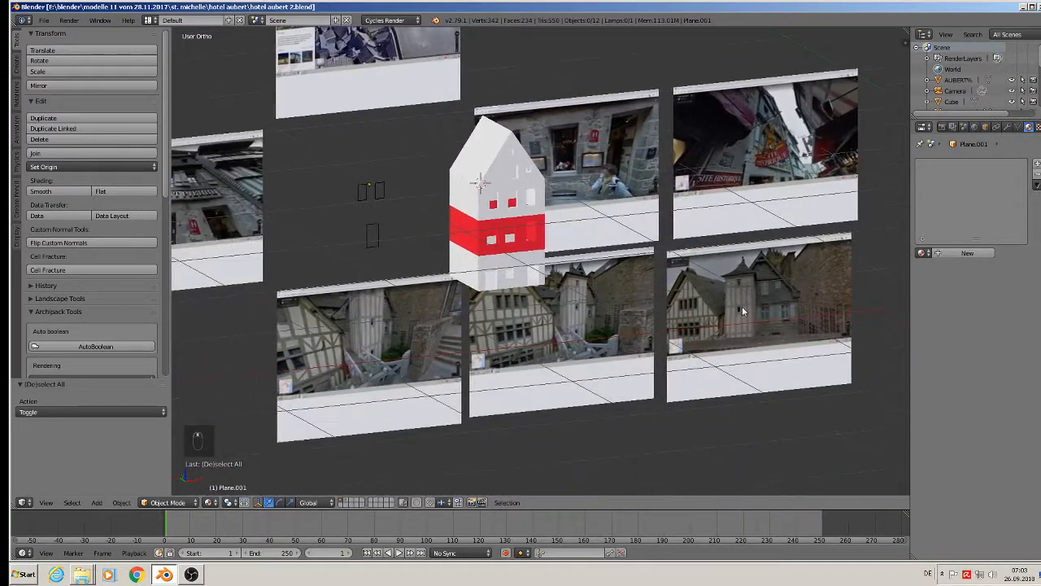
pyautogui.scroll(7, 741, 305)
pyautogui.keyDown('shift'); pyautogui.moveTo(756, 235); pyautogui.dragTo(629, 263, button='middle'); pyautogui.keyUp('shift')
pyautogui.press('KP_5')
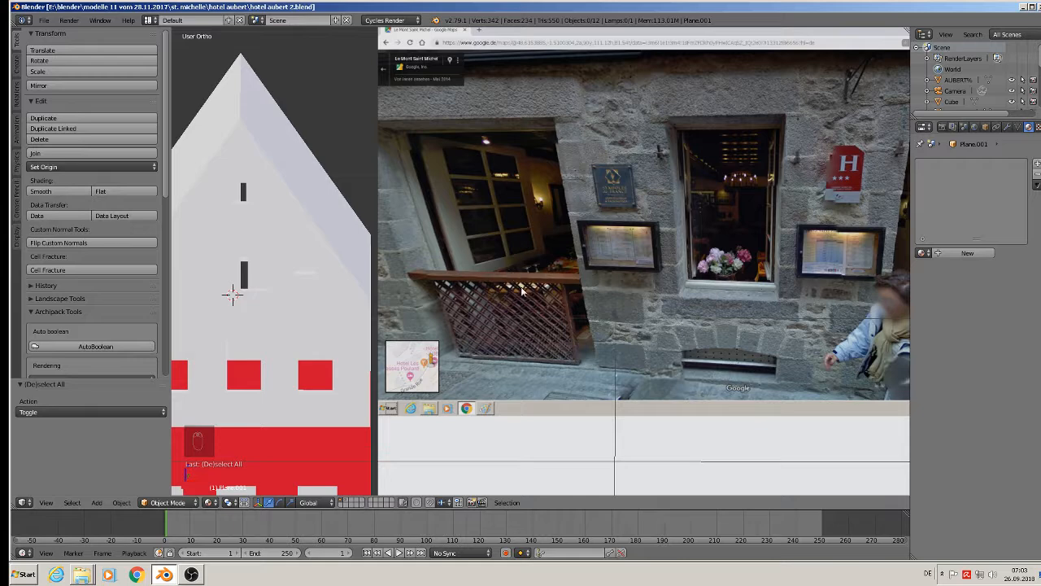
pyautogui.scroll(-3, 716, 246)
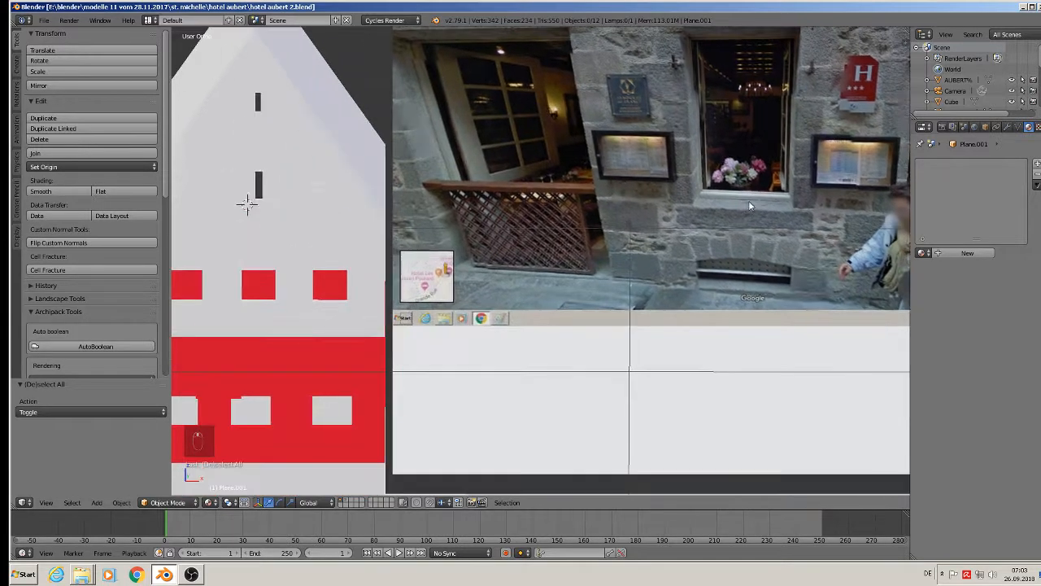
pyautogui.scroll(-4, 460, 368)
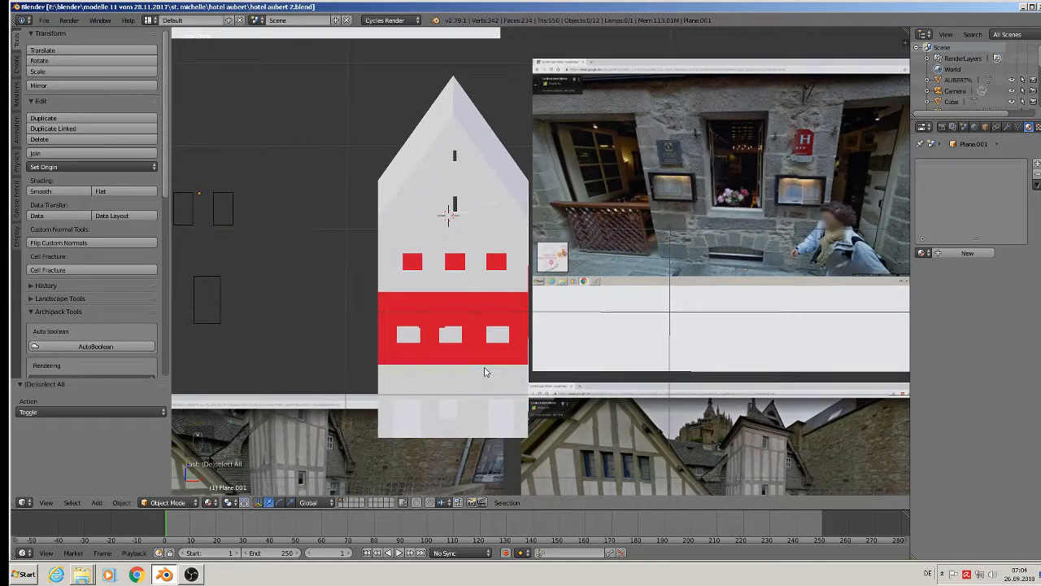
pyautogui.press('KP_1')
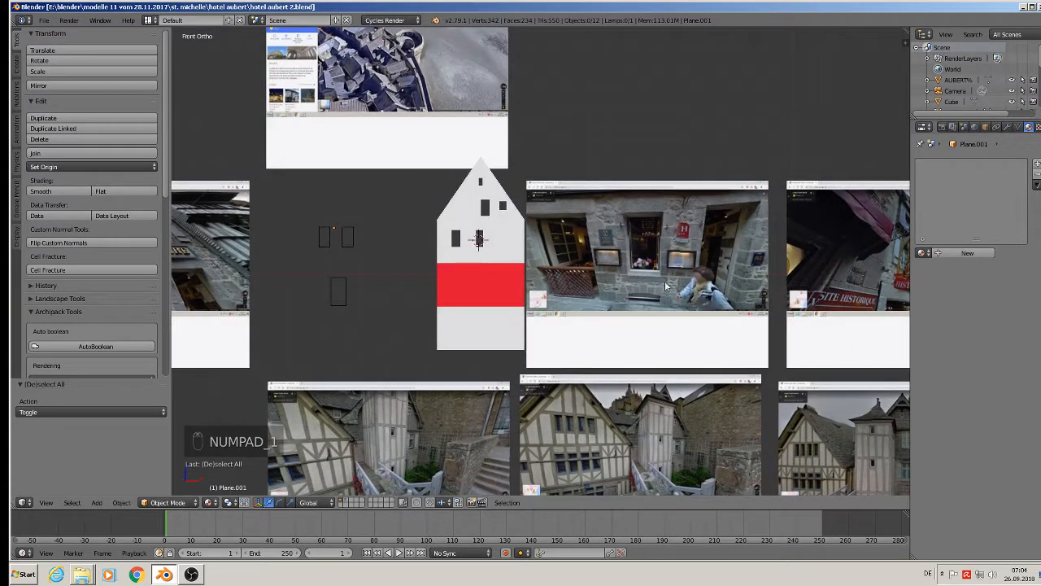
pyautogui.keyDown('shift'); pyautogui.moveTo(641, 325); pyautogui.dragTo(436, 283, button='middle'); pyautogui.keyUp('shift')
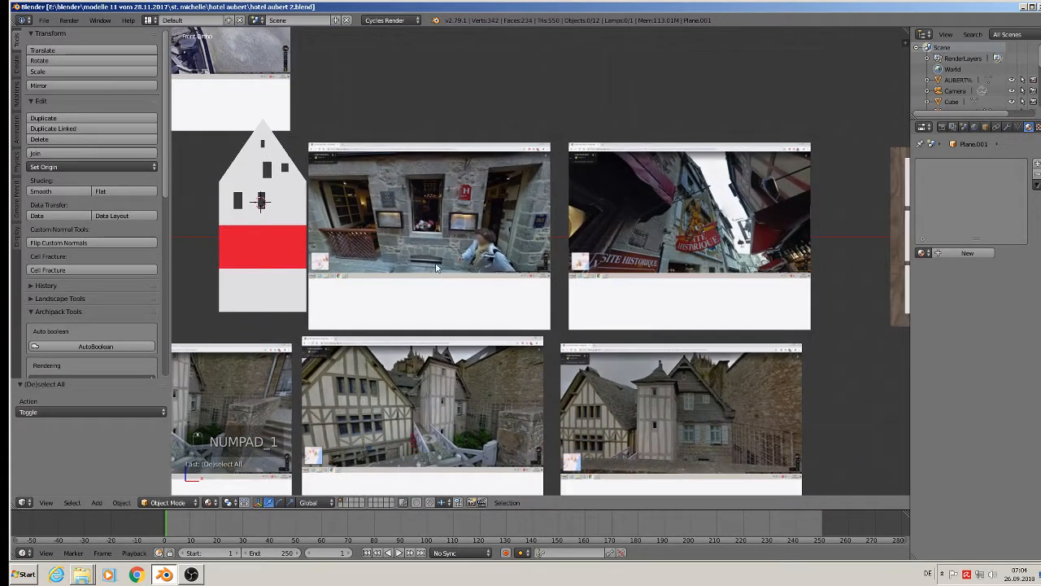
pyautogui.scroll(3, 350, 204)
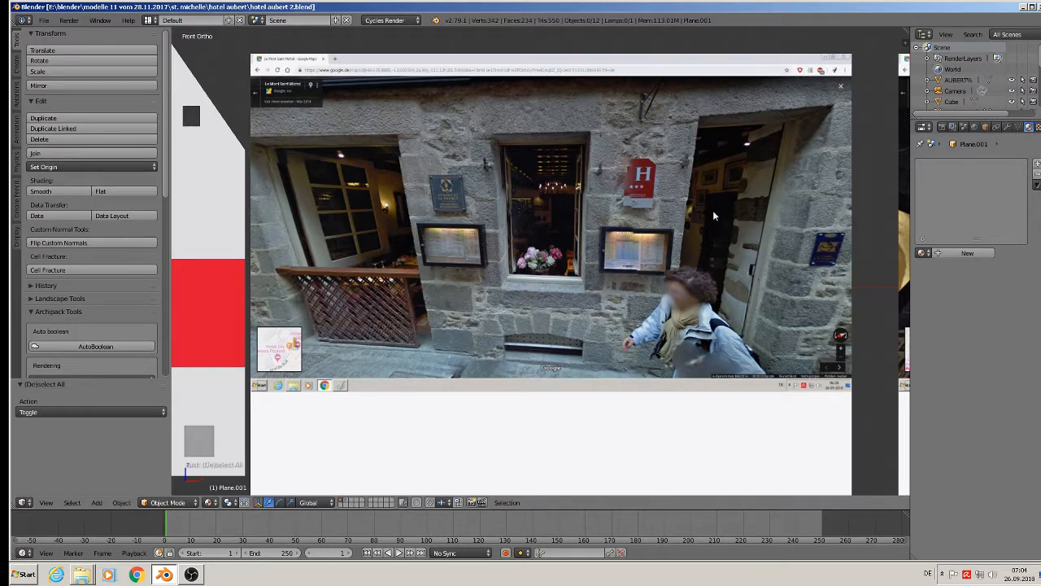
pyautogui.scroll(-4, 714, 215)
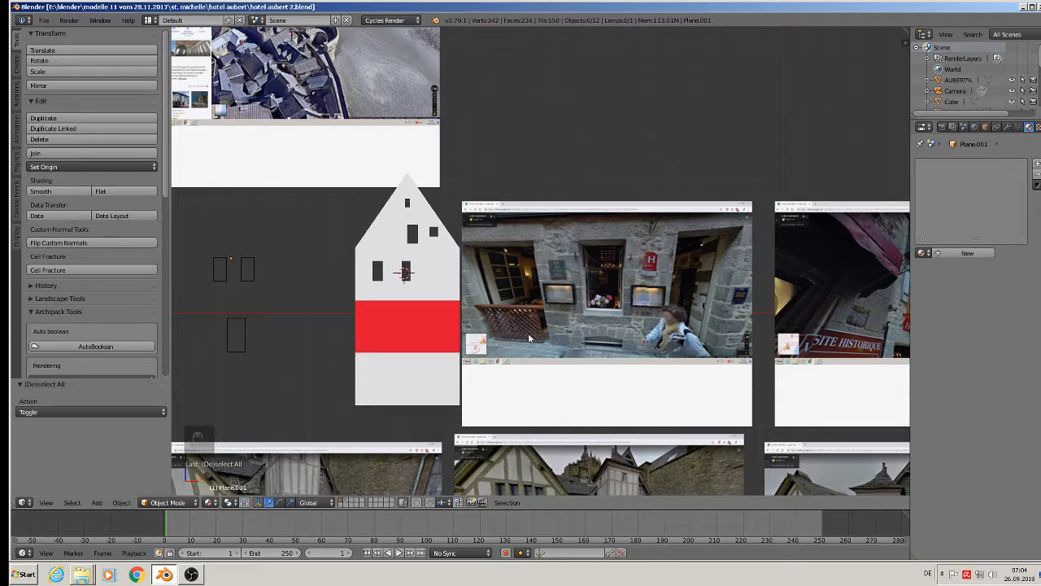
pyautogui.scroll(5, 529, 338)
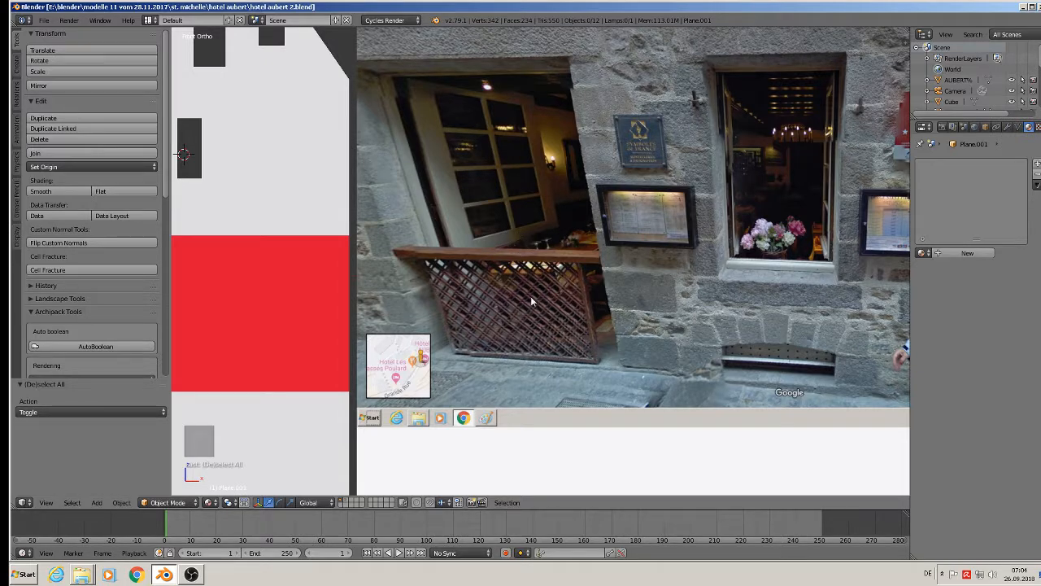
pyautogui.scroll(-3, 535, 280)
pyautogui.scroll(-6, 508, 332)
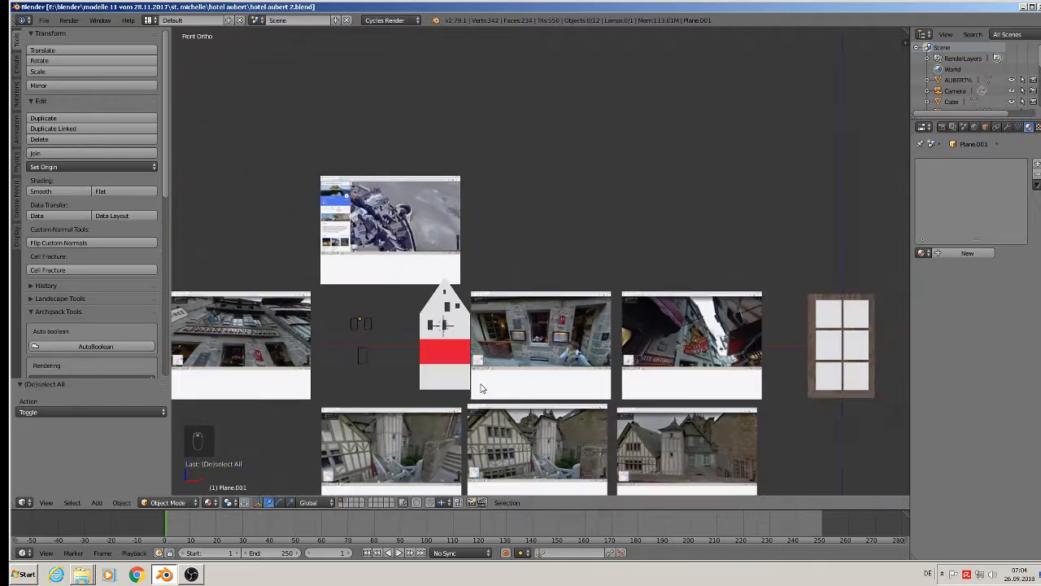
pyautogui.keyDown('shift'); pyautogui.moveTo(480, 383); pyautogui.dragTo(552, 272, button='middle'); pyautogui.keyUp('shift')
pyautogui.scroll(-3, 551, 271)
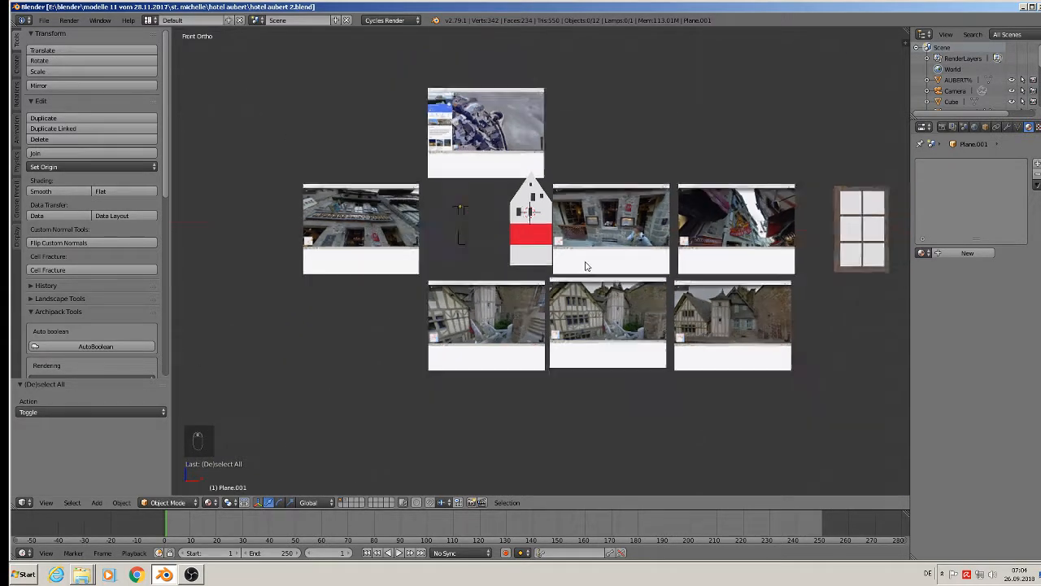
pyautogui.scroll(3, 764, 265)
# Duplicate the six-pane wooden window and move the copy -2.823 along X over the stone facade photo.
pyautogui.rightClick(818, 248)
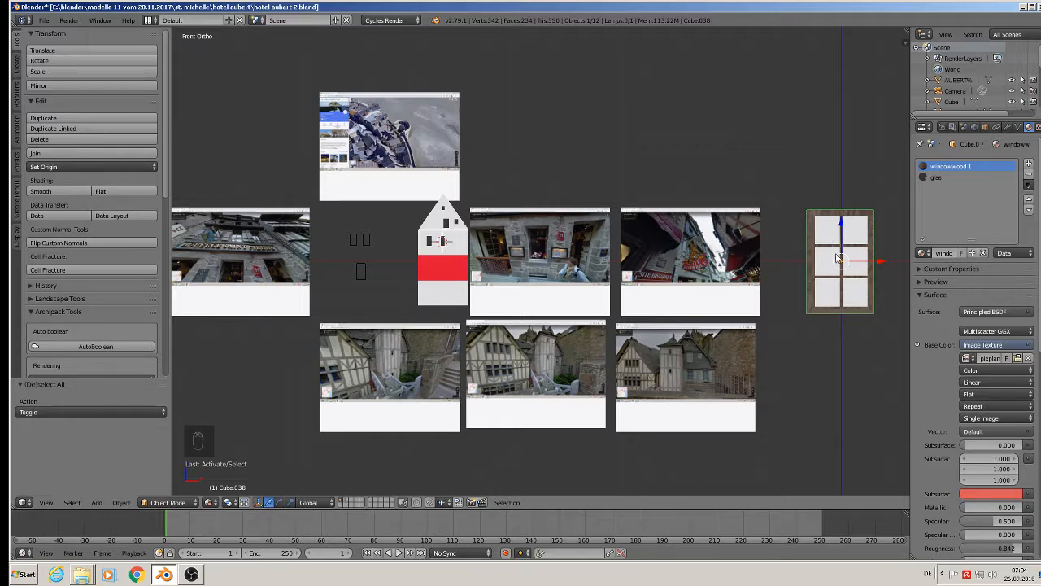
pyautogui.hotkey('shift', 'd')
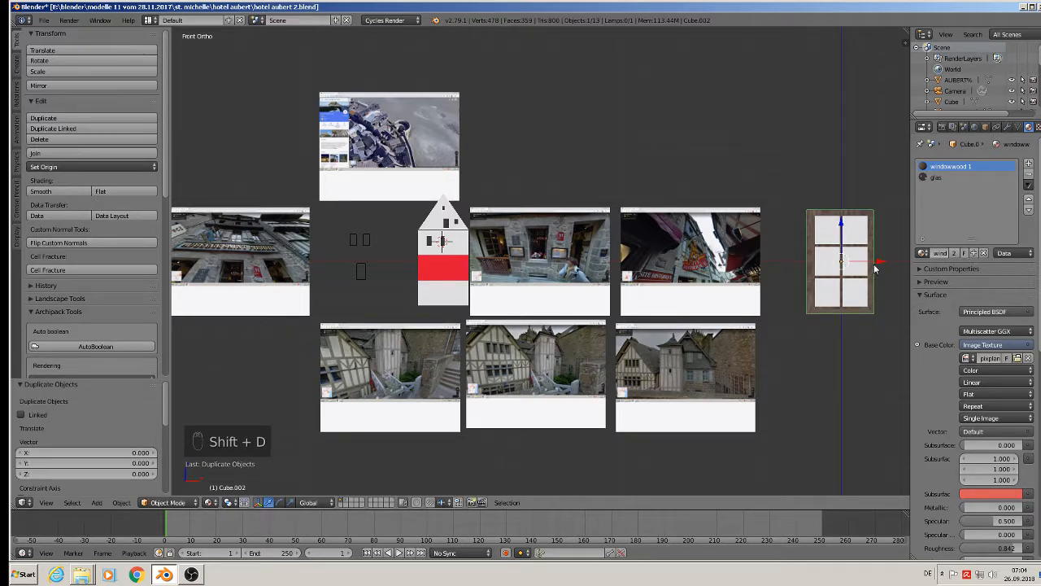
pyautogui.press('x')
pyautogui.click(562, 262)
pyautogui.scroll(5, 547, 268)
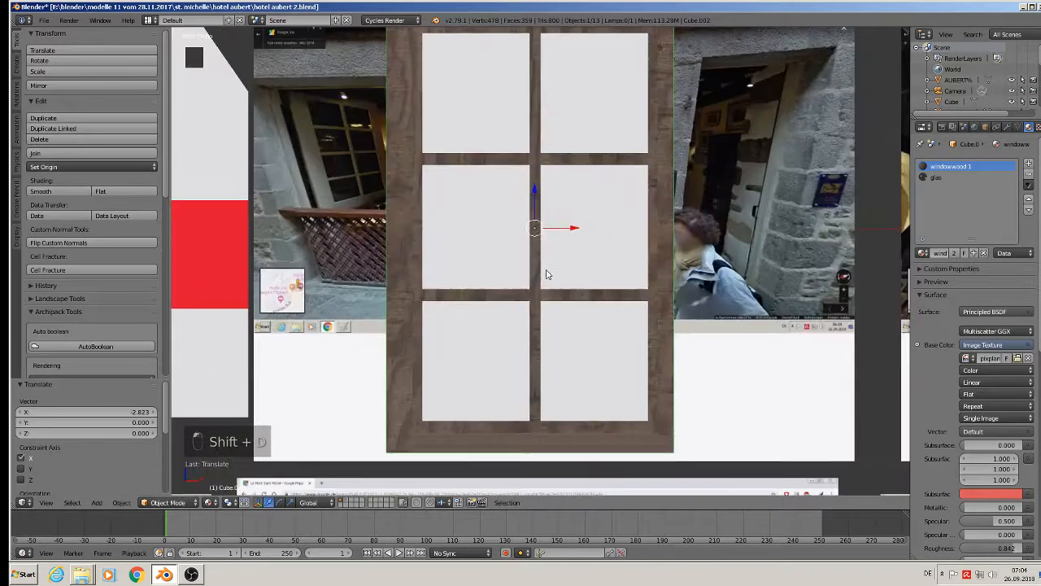
pyautogui.keyDown('shift'); pyautogui.moveTo(547, 274); pyautogui.dragTo(581, 285, button='middle'); pyautogui.keyUp('shift')
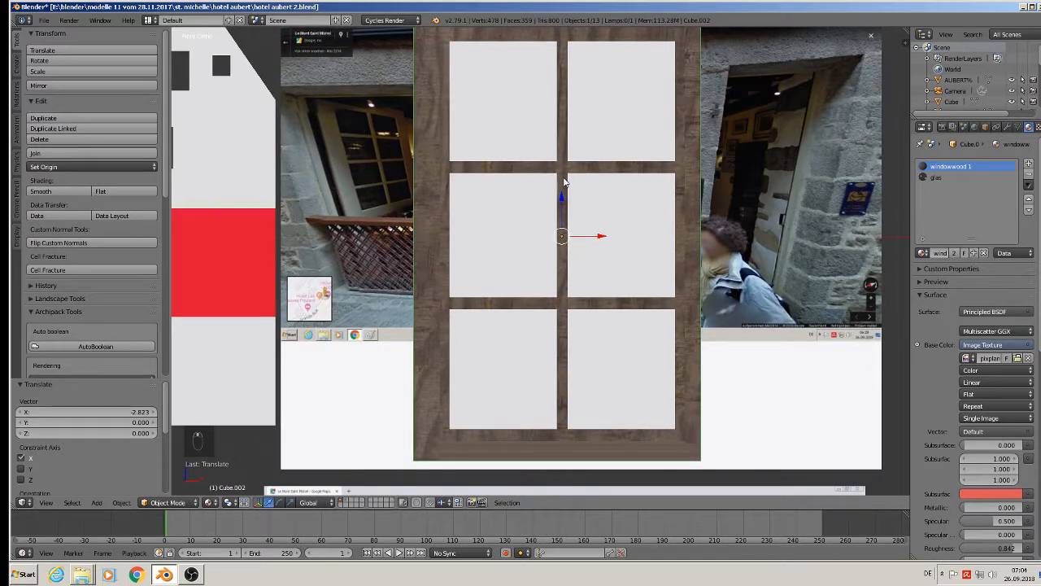
# In Edit Mode with vertex selection, box-select the copied window's upper crossbar, raise it along Z, and deselect it.
pyautogui.press('Tab')
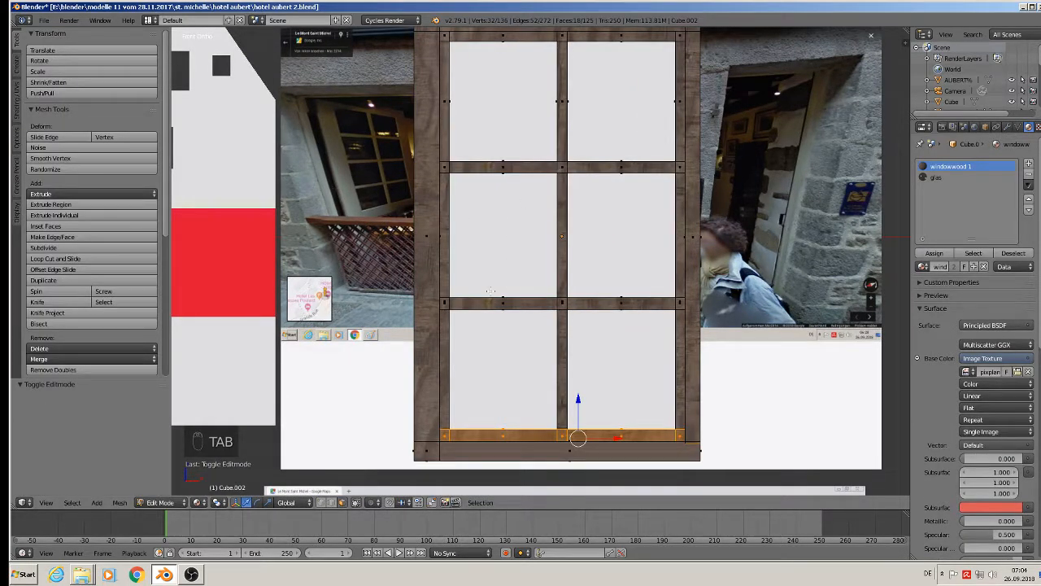
pyautogui.press('a')
pyautogui.press('a')
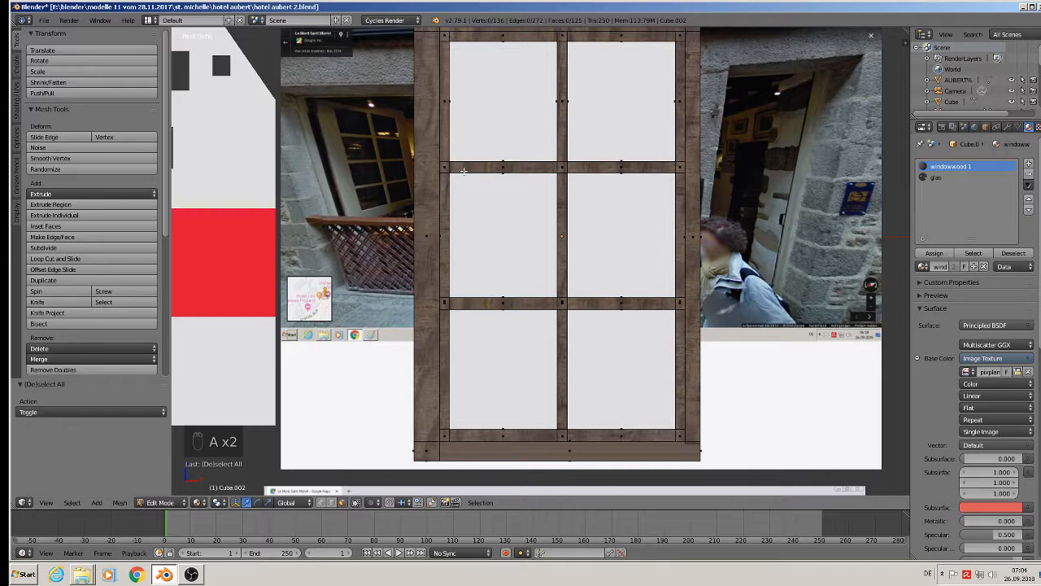
pyautogui.press('l')
pyautogui.press('a')
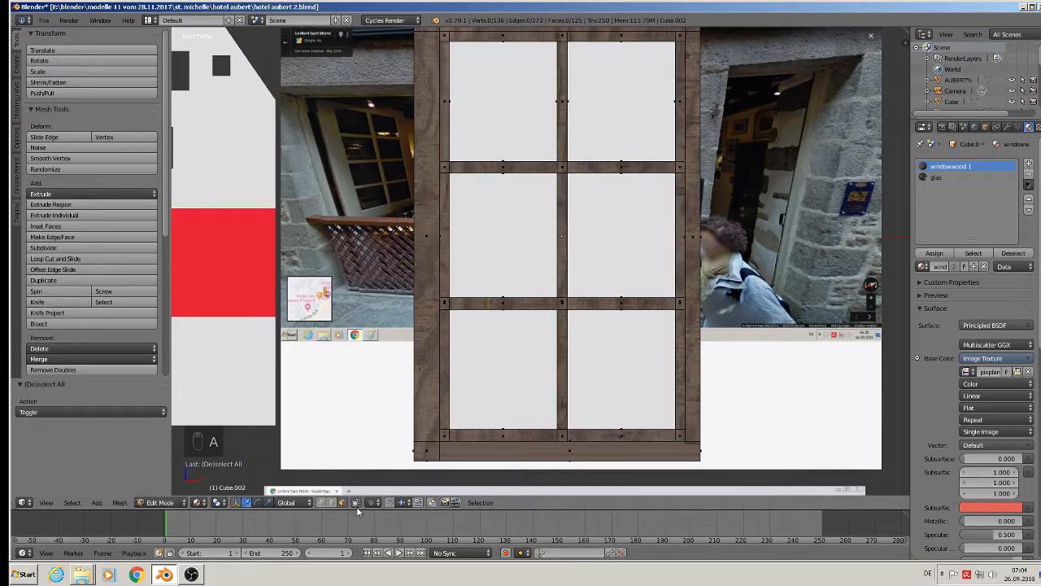
pyautogui.click(321, 504)
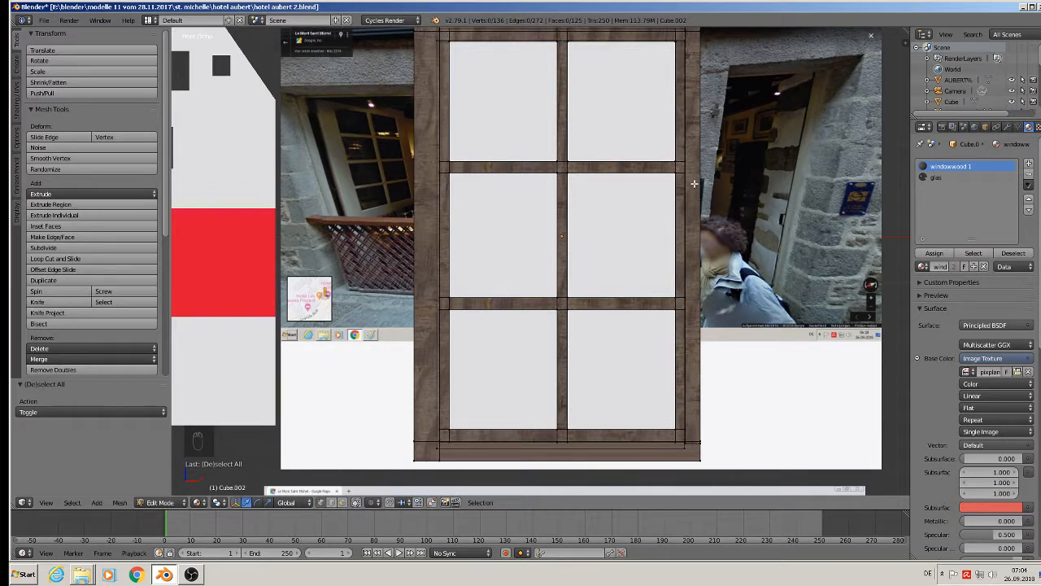
pyautogui.press('b')
pyautogui.moveTo(693, 182); pyautogui.dragTo(401, 149)
pyautogui.moveTo(562, 140); pyautogui.dragTo(559, 115)
pyautogui.press('a')
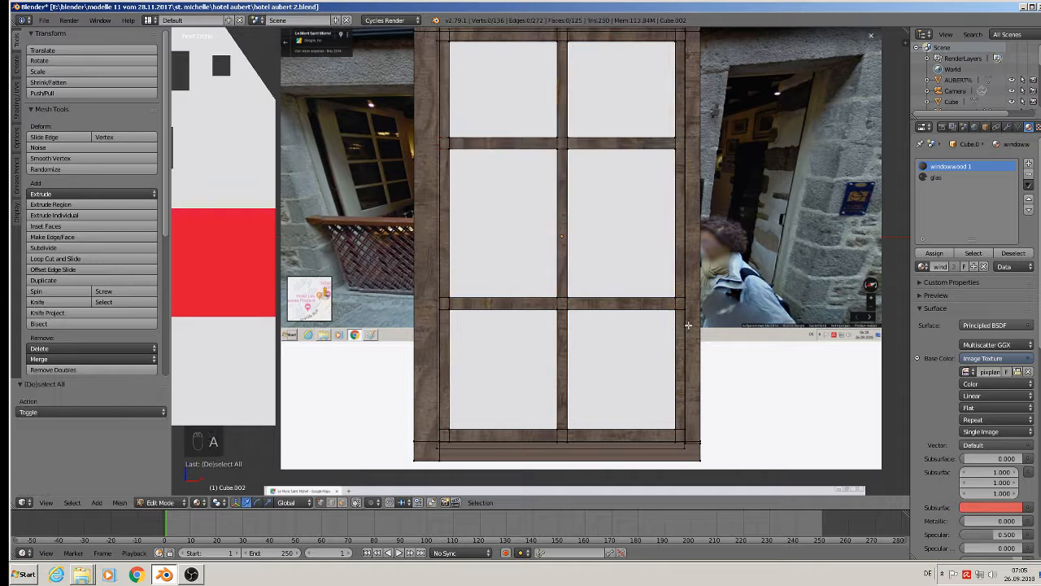
# Lower the window's bottom crossbar along Z and duplicate it 0.203 upward to form a third crossbar.
pyautogui.press('b')
pyautogui.moveTo(691, 325); pyautogui.dragTo(431, 269)
pyautogui.moveTo(561, 277); pyautogui.dragTo(559, 293)
pyautogui.hotkey('shift', 'd')
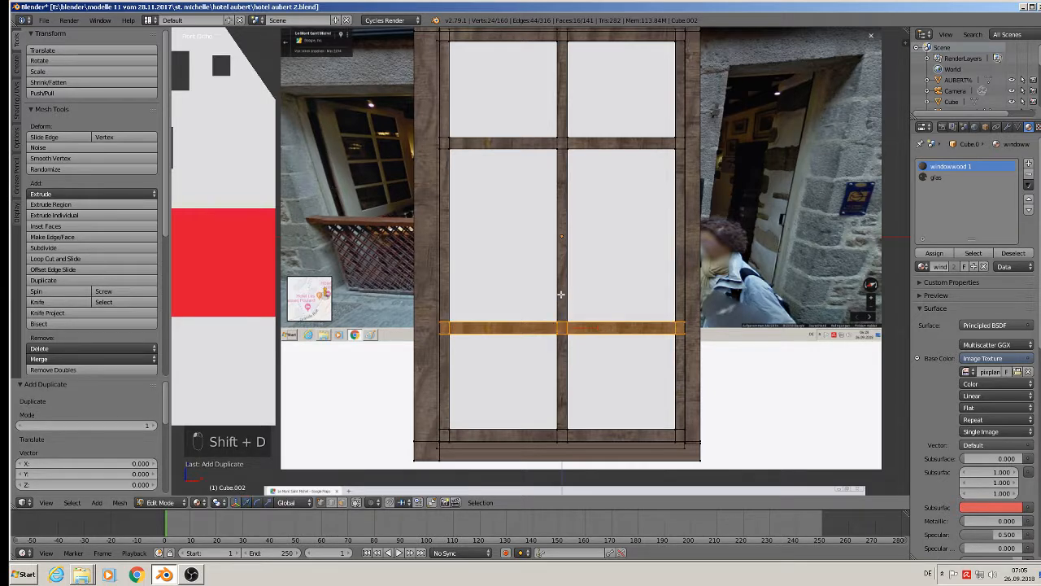
pyautogui.click(543, 204)
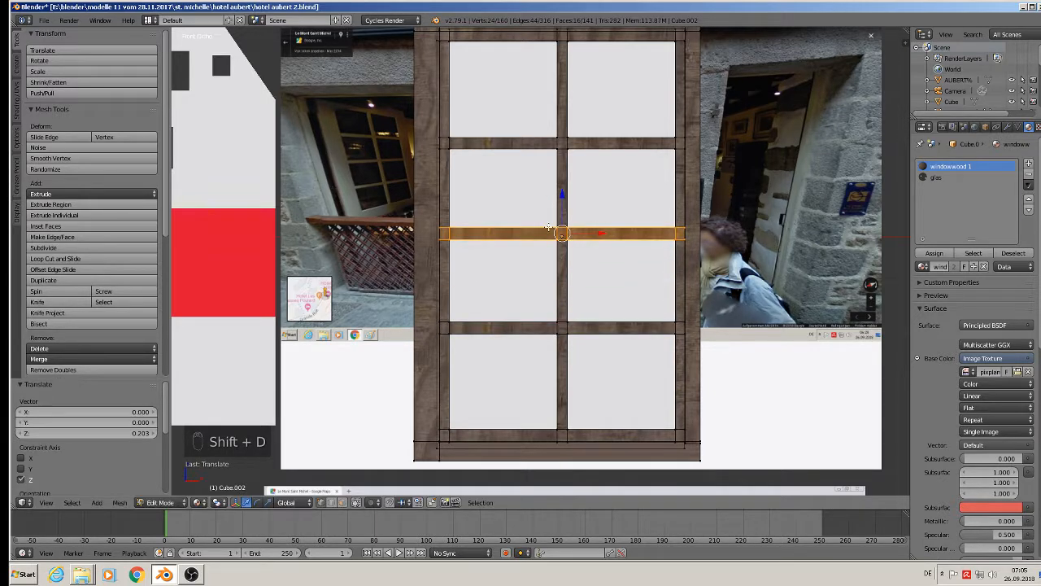
# Even out the pane rows by nudging the lowest crossbar down about 0.009 and the top crossbar slightly up, and return to Object Mode.
pyautogui.press('a')
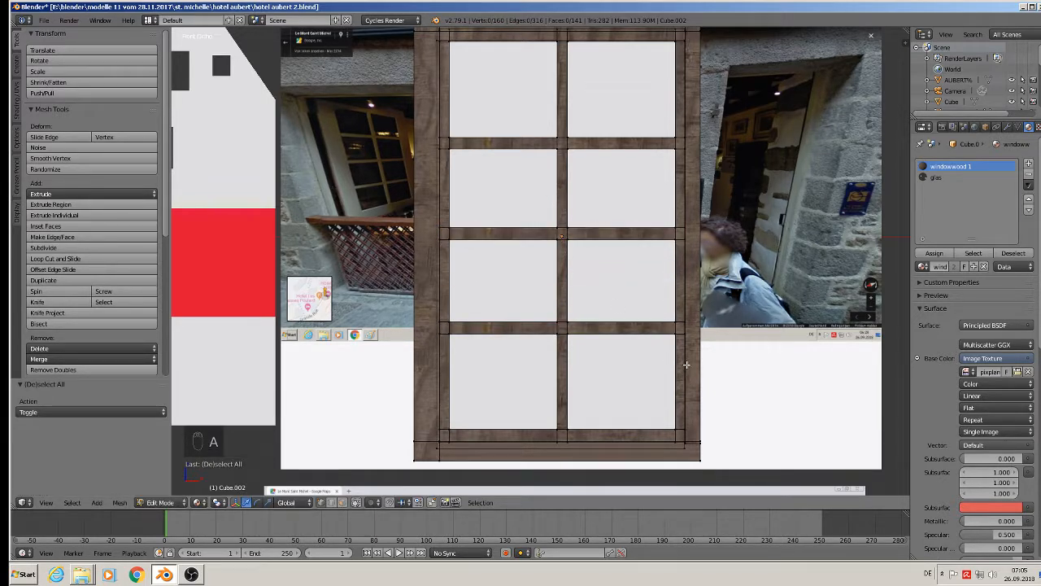
pyautogui.press('b')
pyautogui.moveTo(694, 351); pyautogui.dragTo(418, 307)
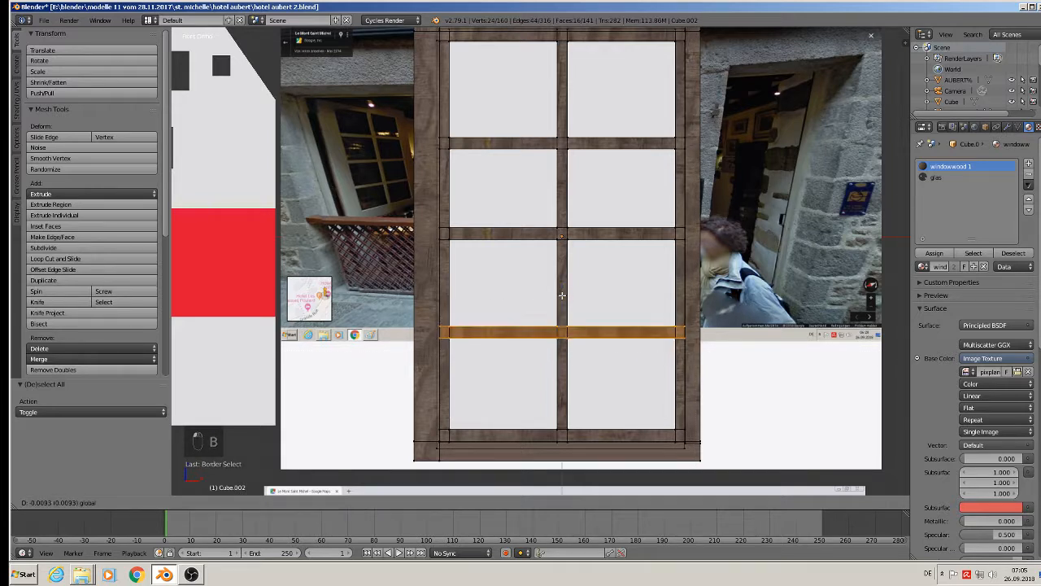
pyautogui.press('a')
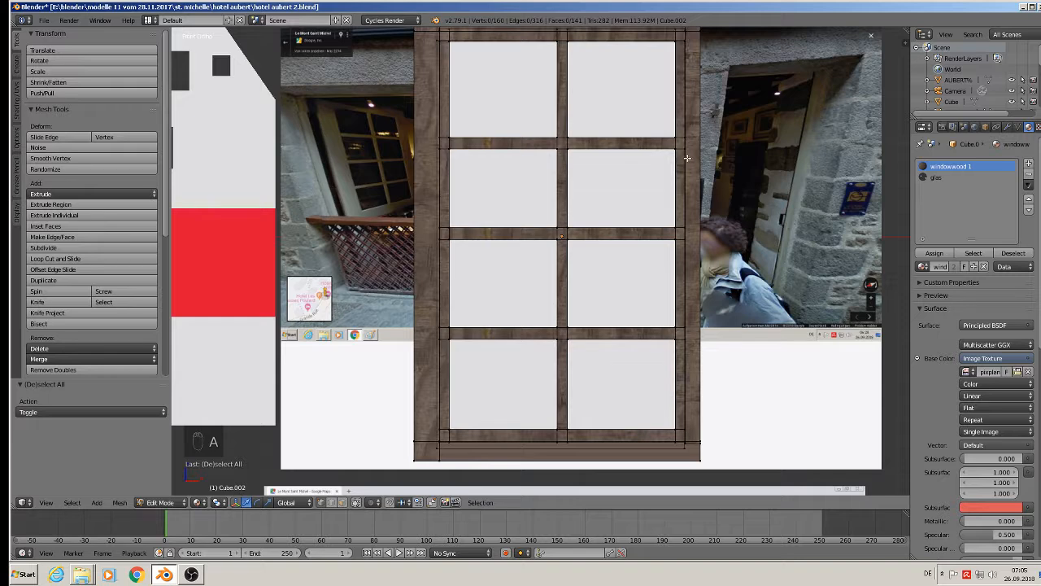
pyautogui.press('n')
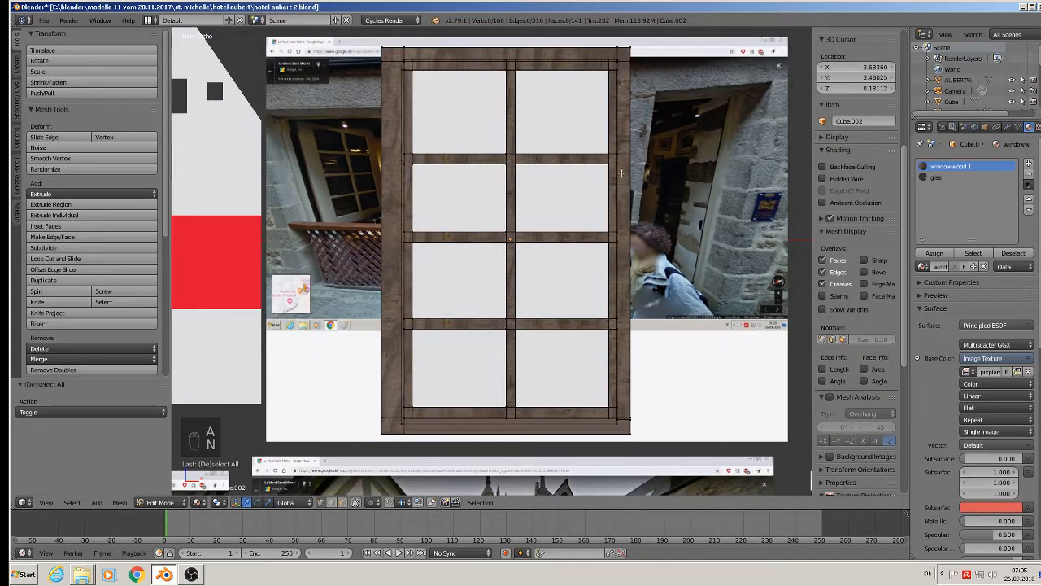
pyautogui.press('b')
pyautogui.moveTo(620, 172); pyautogui.dragTo(388, 134)
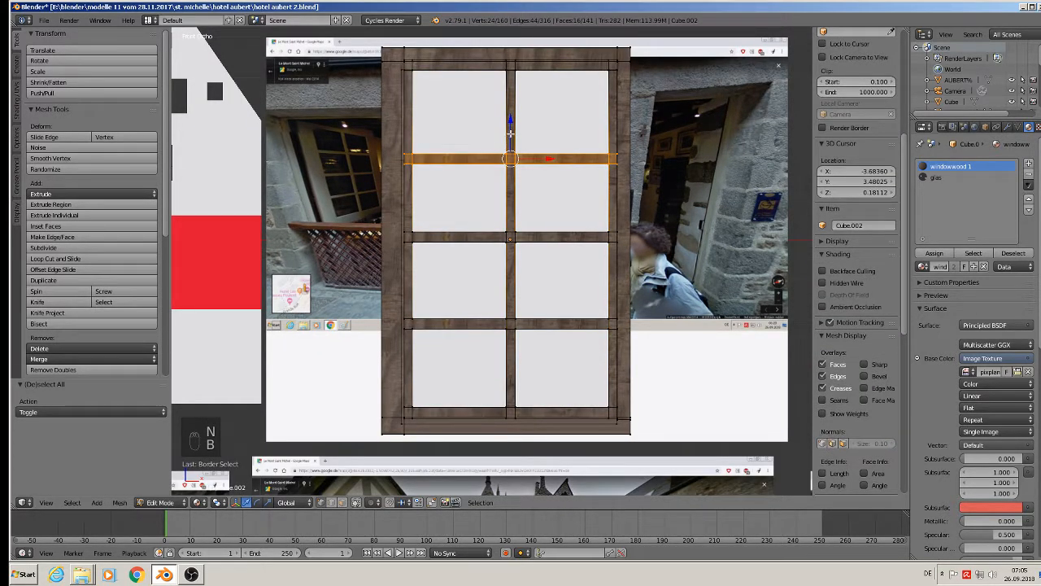
pyautogui.moveTo(511, 134); pyautogui.dragTo(511, 126)
pyautogui.press('Tab')
# Move the eight-pane window 0.832 along X and a little further, clear of the stone facade photo.
pyautogui.scroll(-2, 535, 230)
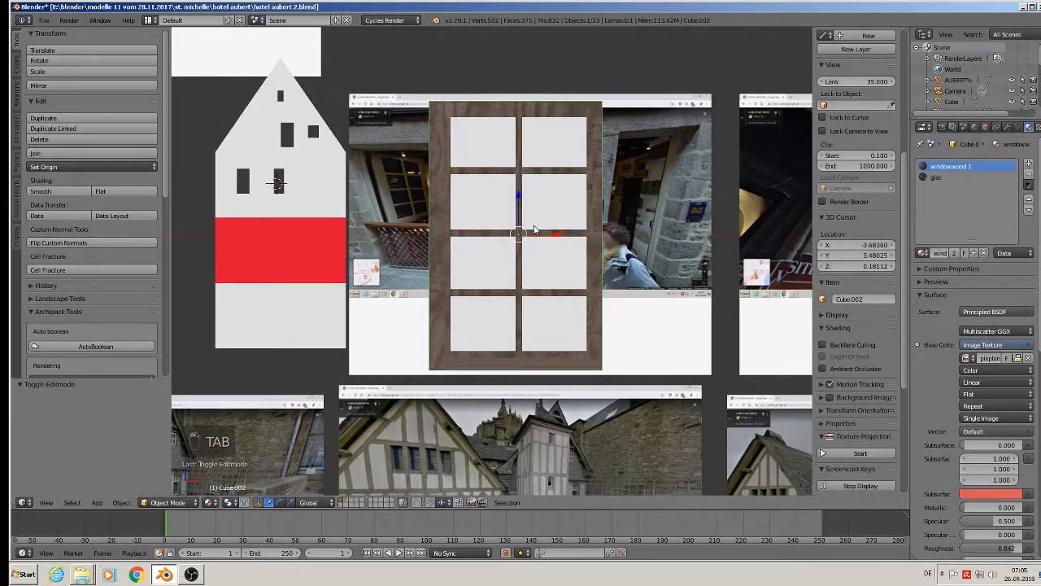
pyautogui.scroll(-2, 534, 230)
pyautogui.keyDown('shift'); pyautogui.moveTo(535, 236); pyautogui.dragTo(437, 277, button='middle'); pyautogui.keyUp('shift')
pyautogui.moveTo(458, 268); pyautogui.dragTo(620, 274)
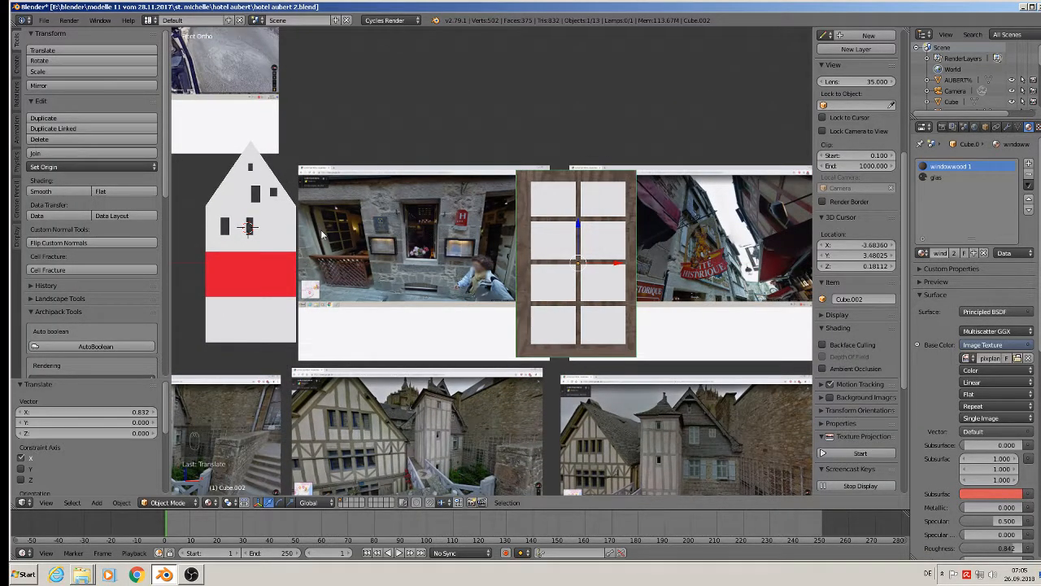
pyautogui.moveTo(589, 275); pyautogui.dragTo(618, 310, button='middle')
pyautogui.press('KP_1')
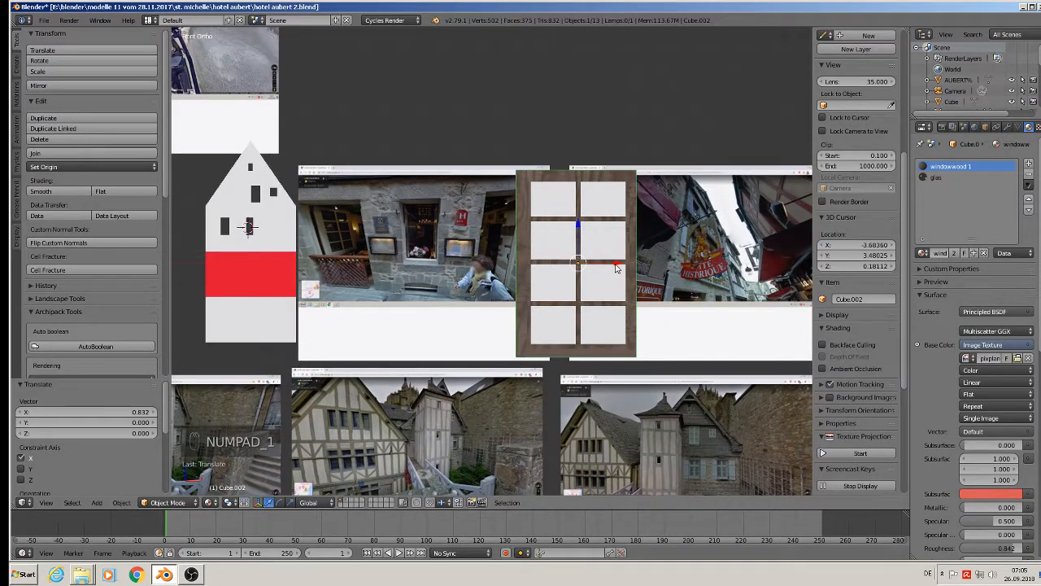
pyautogui.moveTo(616, 268); pyautogui.dragTo(664, 268)
# Duplicate the eight-pane window and place the copy -0.873 along X.
pyautogui.hotkey('shift', 'd')
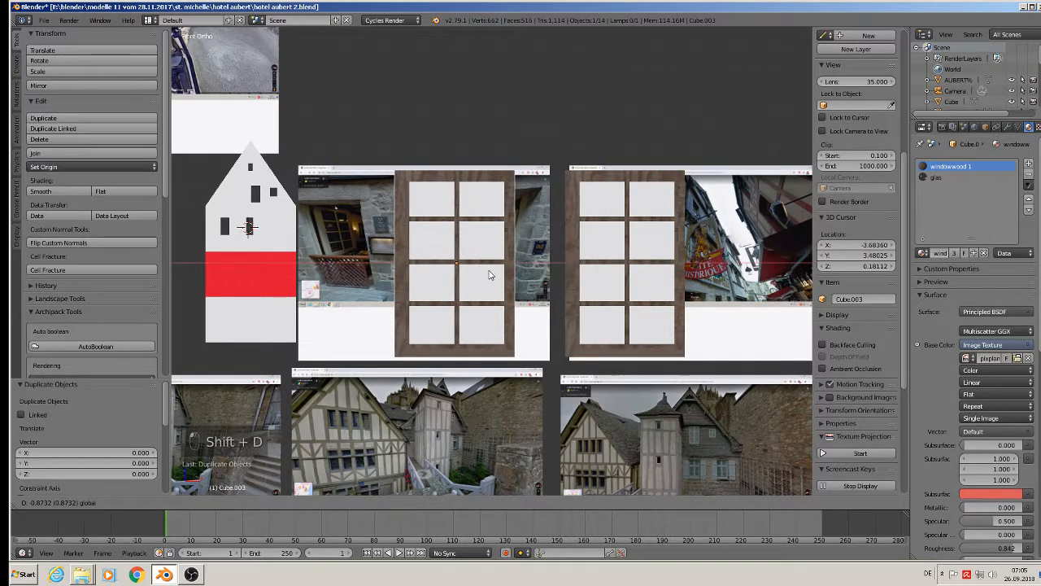
pyautogui.click(490, 274)
pyautogui.scroll(1, 490, 285)
pyautogui.scroll(-1, 484, 291)
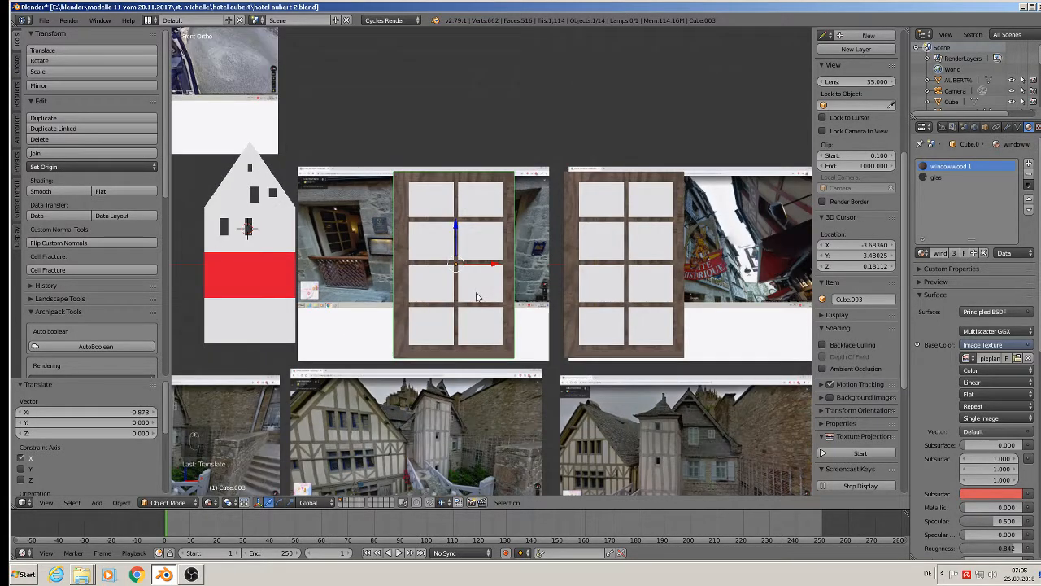
# Duplicate the copied window again and place the new one -0.932 along Z, directly beneath it.
pyautogui.hotkey('shift', 'd')
pyautogui.press('z')
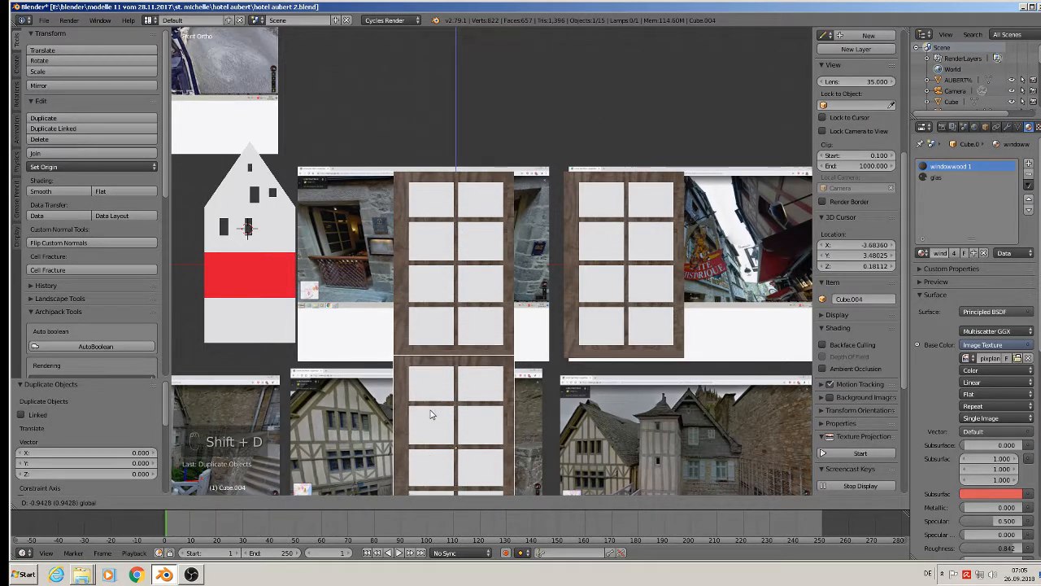
pyautogui.click(433, 412)
pyautogui.keyDown('shift'); pyautogui.moveTo(460, 377); pyautogui.dragTo(490, 294, button='middle'); pyautogui.keyUp('shift')
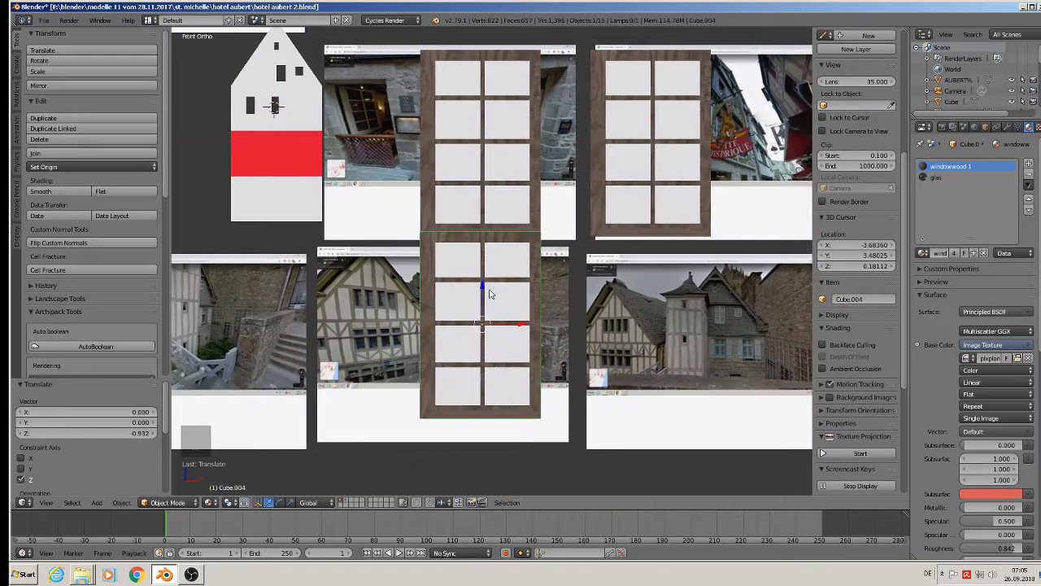
# Try deleting the vertices of the two lower pane rows in the lower window copy, and undo the deletion.
pyautogui.press('Tab')
pyautogui.press('a')
pyautogui.press('a')
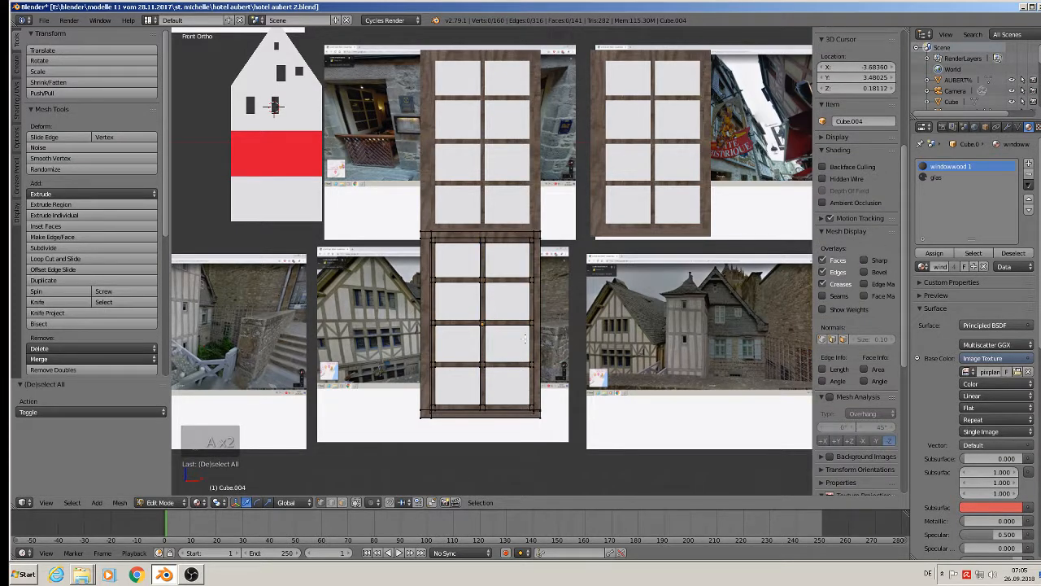
pyautogui.press('b')
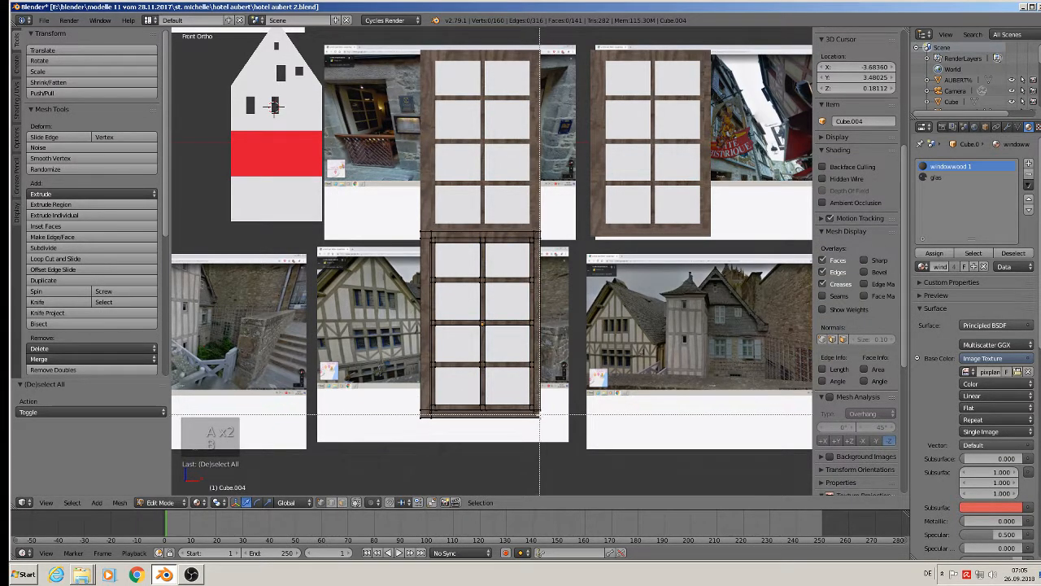
pyautogui.moveTo(539, 411); pyautogui.dragTo(428, 309)
pyautogui.press('x')
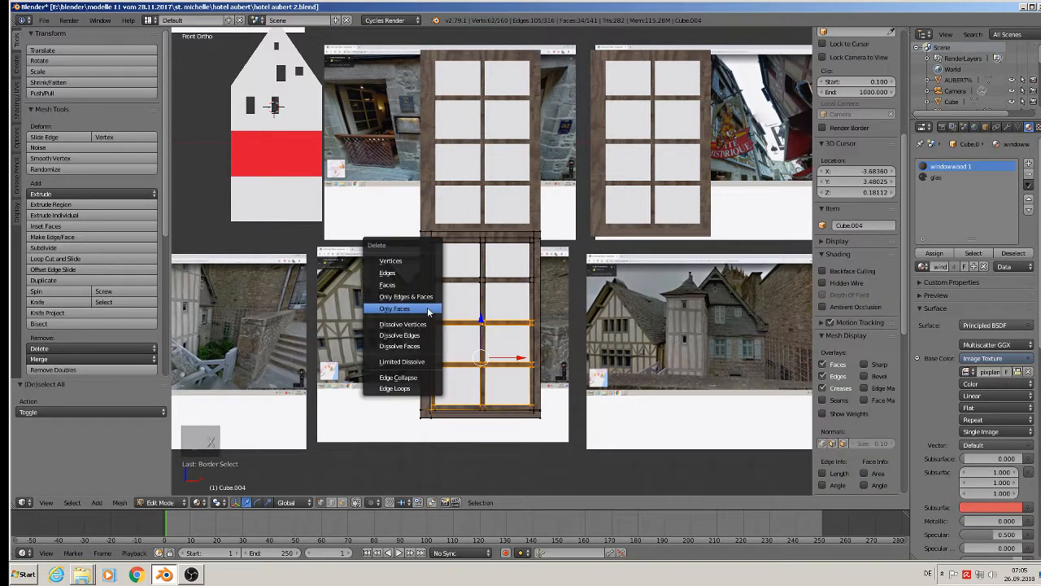
pyautogui.click(422, 257)
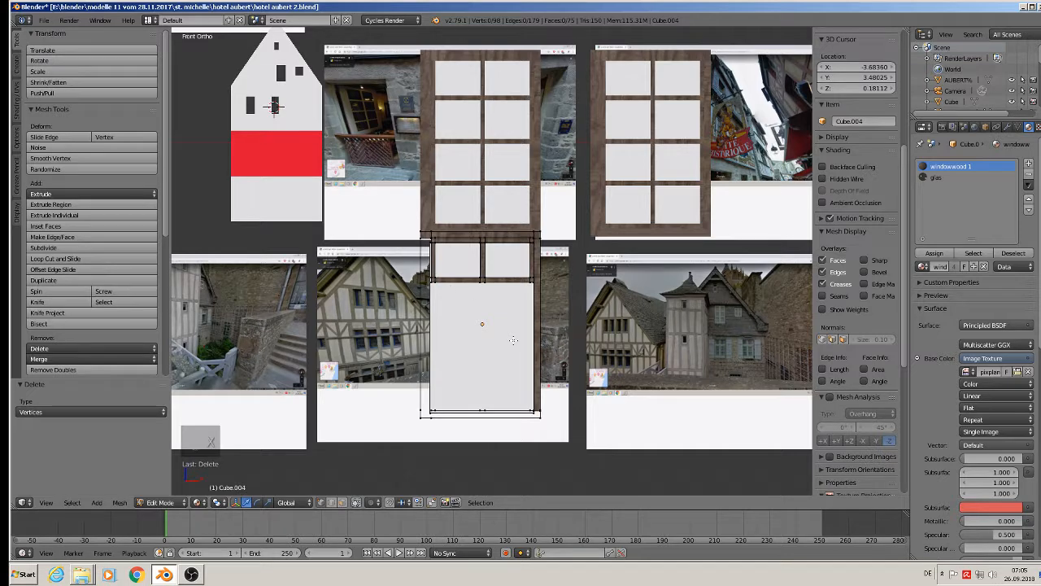
pyautogui.hotkey('ctrl', 'z')
# Delete the vertices of the middle horizontal crossbar in the lower window copy.
pyautogui.scroll(5, 511, 340)
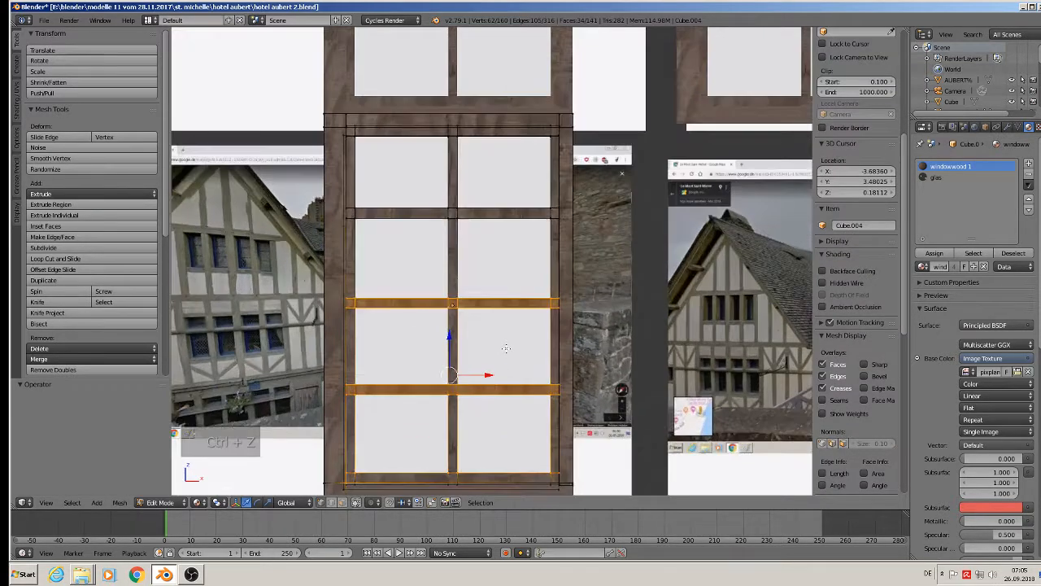
pyautogui.scroll(1, 509, 306)
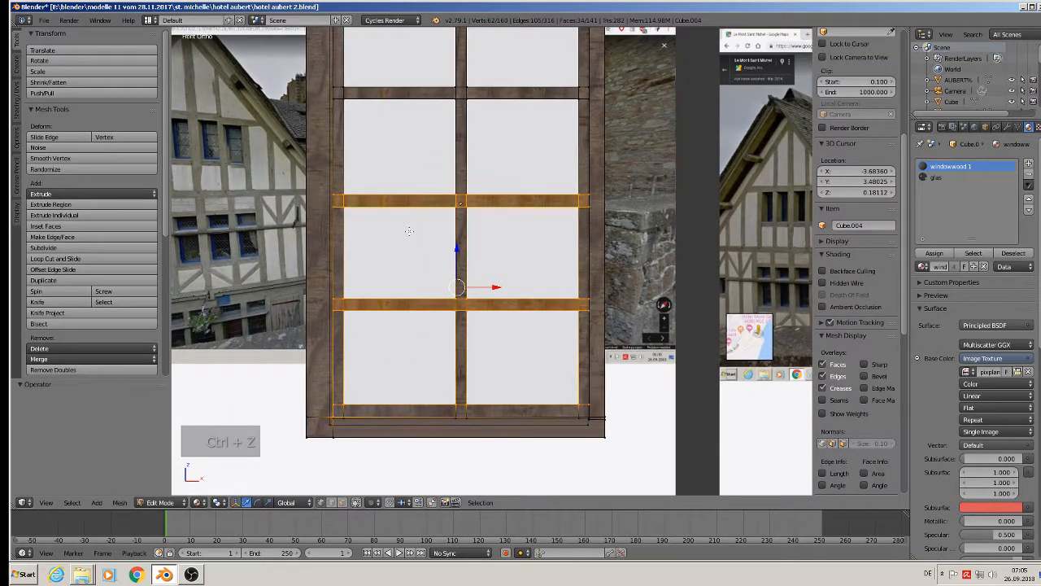
pyautogui.press('a')
pyautogui.rightClick(338, 200)
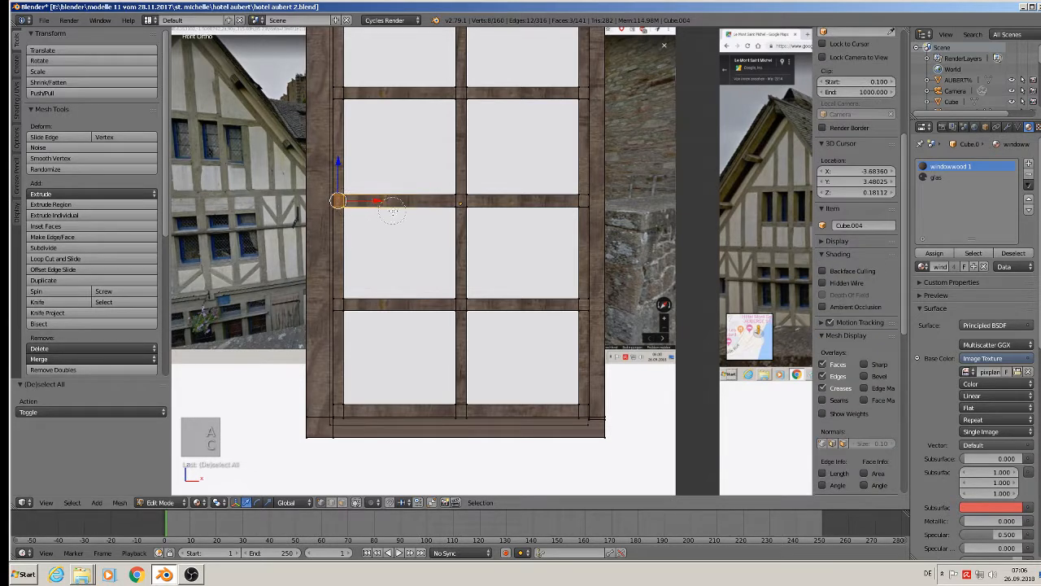
pyautogui.moveTo(392, 212); pyautogui.dragTo(580, 200)
pyautogui.rightClick(580, 201)
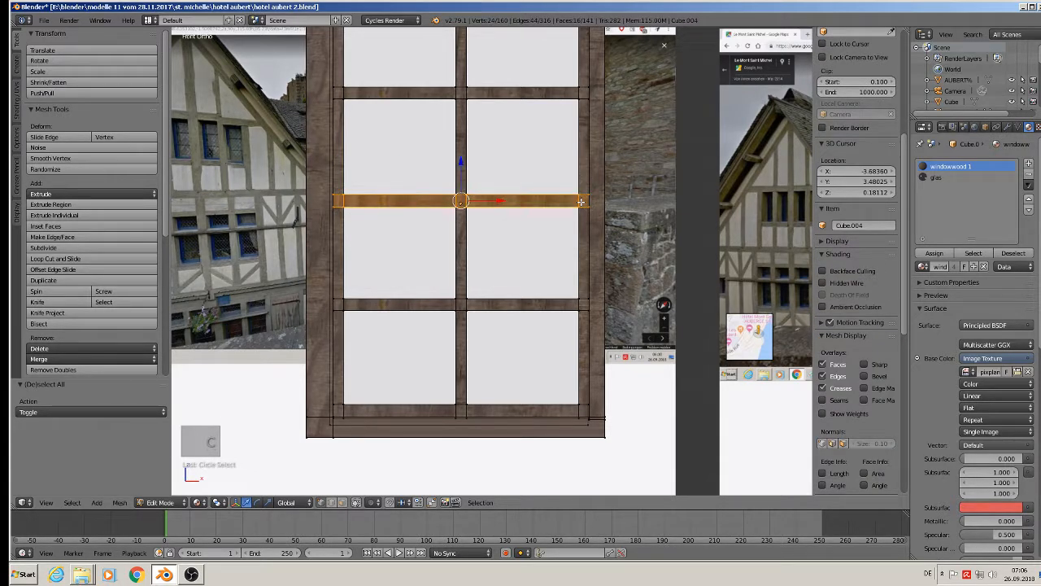
pyautogui.press('x')
pyautogui.click(579, 205)
# Delete the vertices of the lowest horizontal crossbar in the same window copy.
pyautogui.press('c')
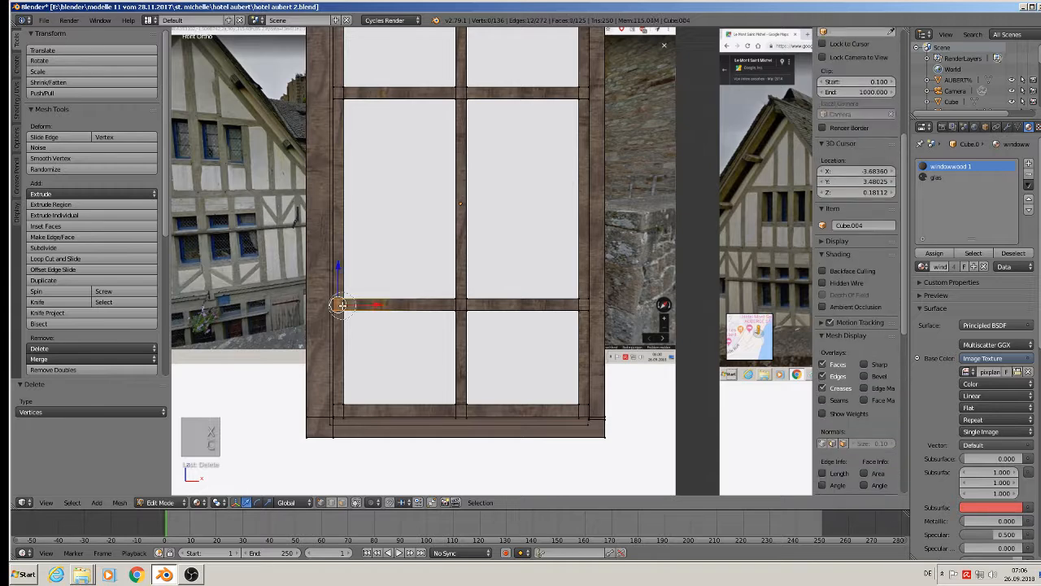
pyautogui.moveTo(345, 305); pyautogui.dragTo(582, 303)
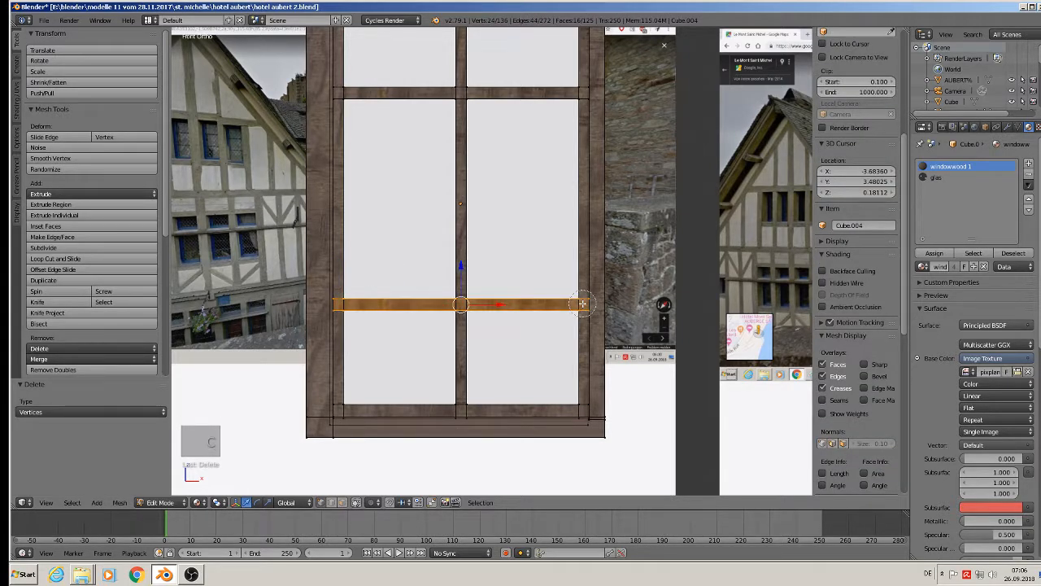
pyautogui.press('c')
pyautogui.press('x')
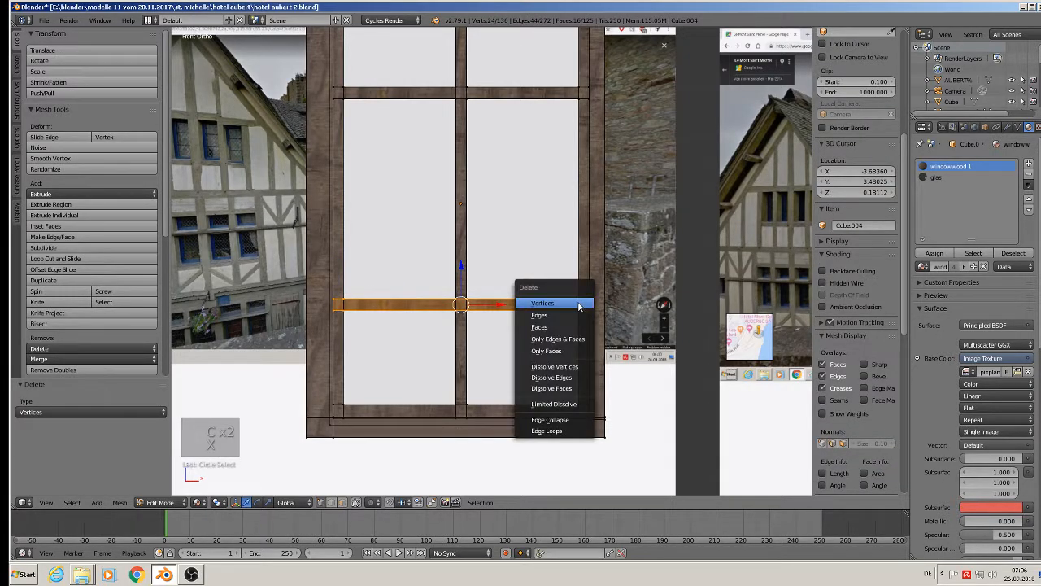
pyautogui.click(579, 305)
# Shorten the window to four panes by raising its bottom frame about 0.444 along Z, and return to Object Mode.
pyautogui.scroll(-3, 555, 329)
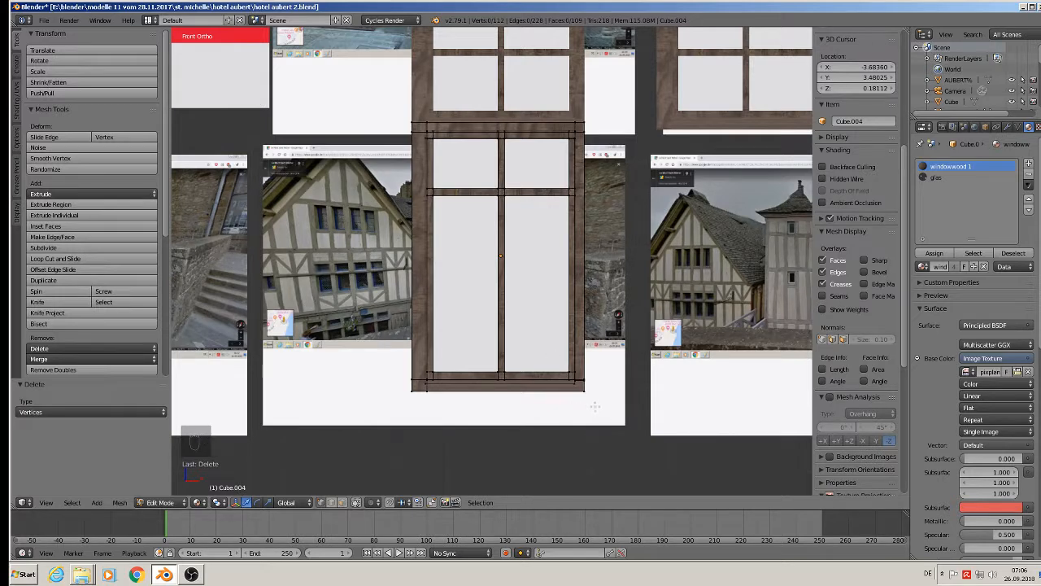
pyautogui.press('b')
pyautogui.moveTo(595, 407); pyautogui.dragTo(402, 362)
pyautogui.press('g')
pyautogui.press('z')
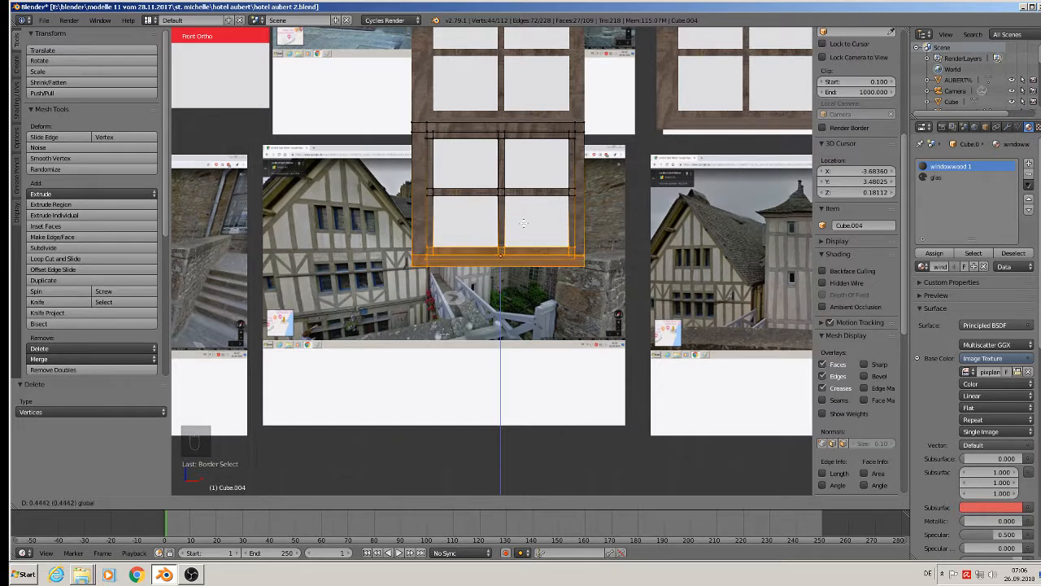
pyautogui.click(523, 223)
pyautogui.scroll(-3, 525, 226)
pyautogui.press('Tab')
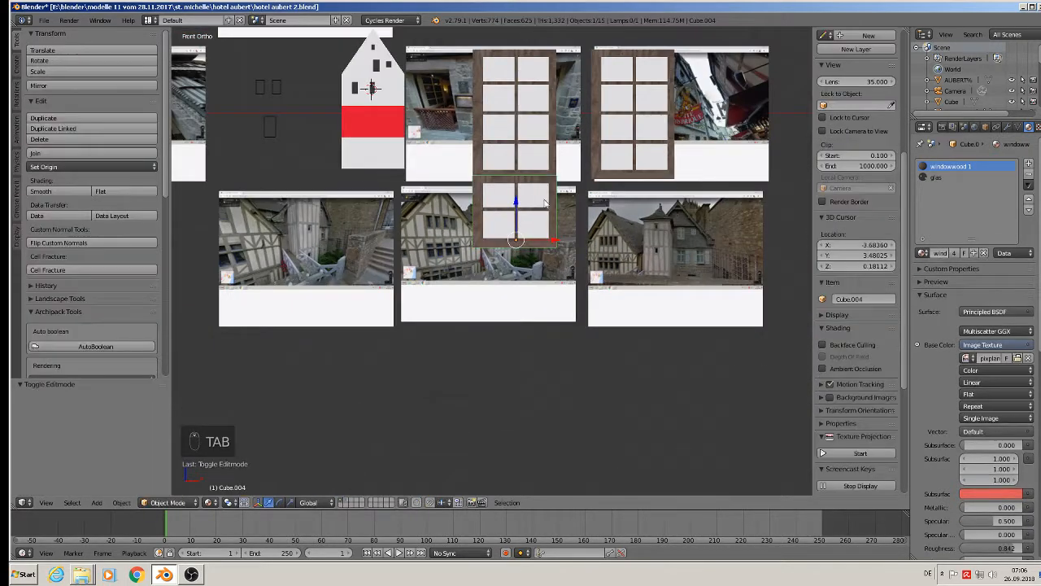
# Join the four-pane window with the eight-pane window above it, and move the joined object -1.168 along X to the house.
pyautogui.rightClick(520, 164)
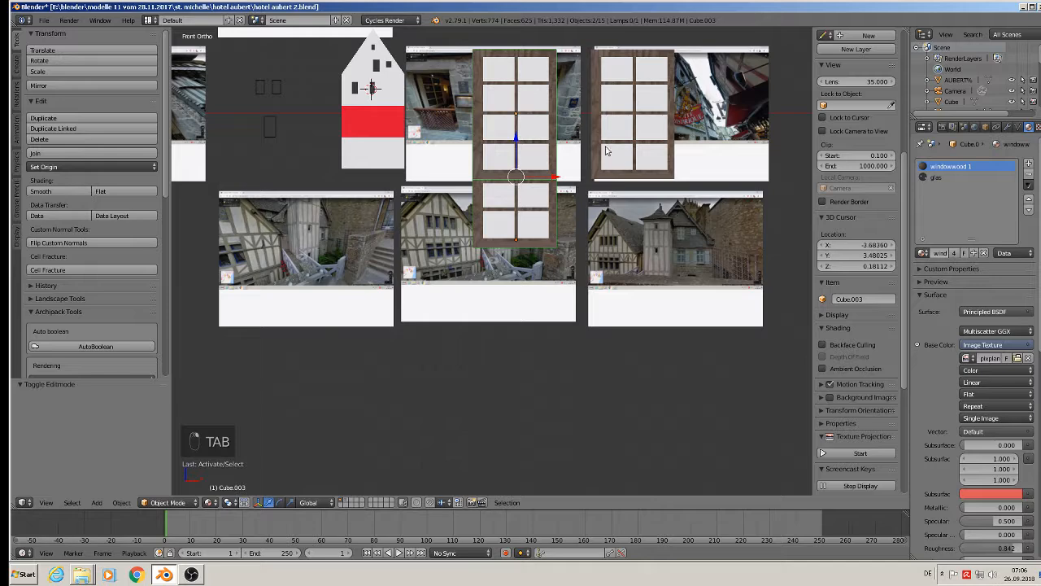
pyautogui.click(49, 152)
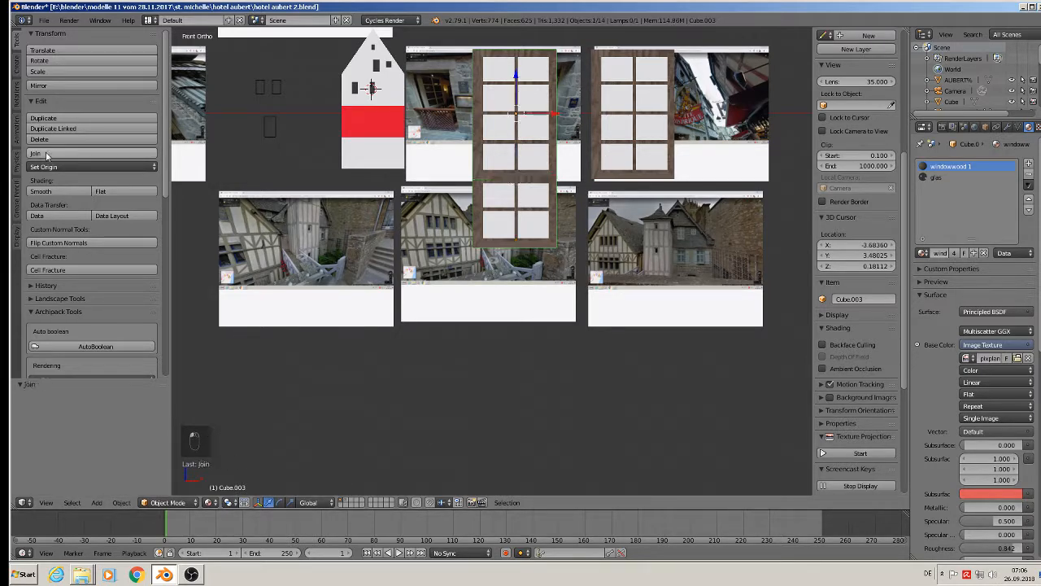
pyautogui.scroll(-3, 547, 112)
pyautogui.keyDown('shift'); pyautogui.moveTo(548, 117); pyautogui.dragTo(578, 193, button='middle'); pyautogui.keyUp('shift')
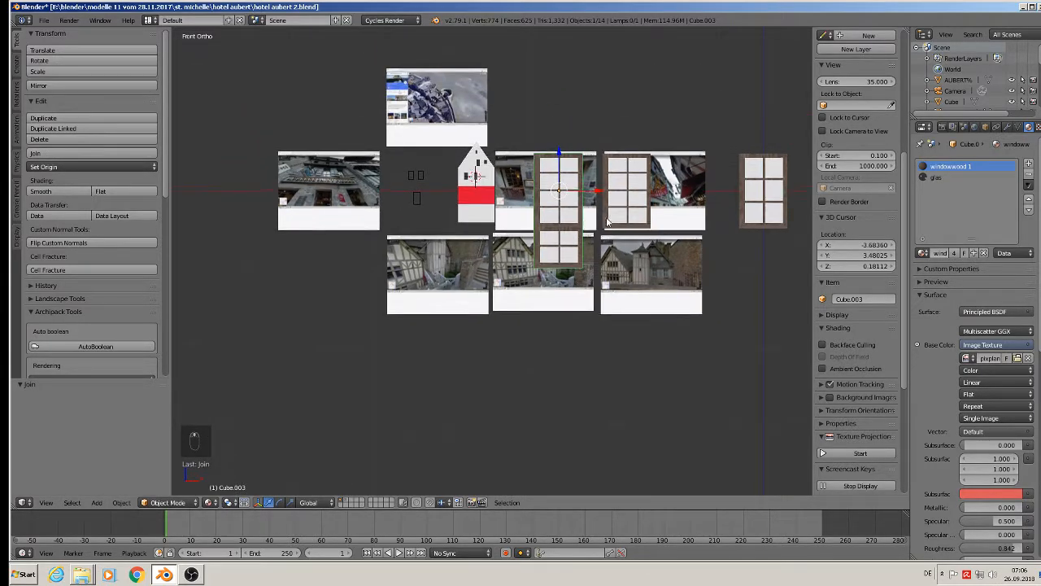
pyautogui.scroll(3, 619, 192)
pyautogui.scroll(1, 545, 184)
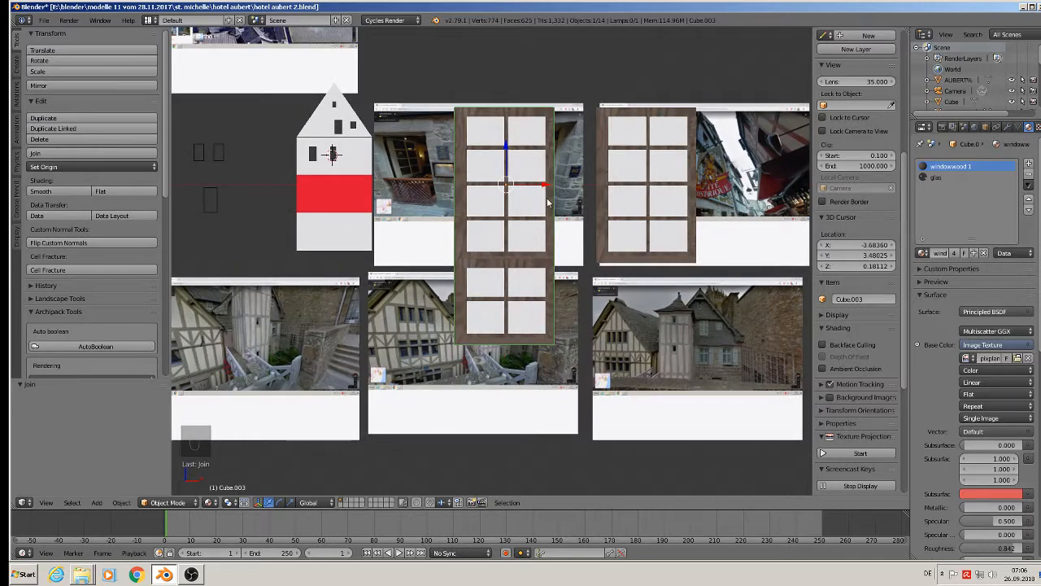
pyautogui.moveTo(545, 184); pyautogui.dragTo(408, 260)
# Scale the joined window down to roughly the height of a ground-floor doorway and move it -0.310 along Z.
pyautogui.press('s')
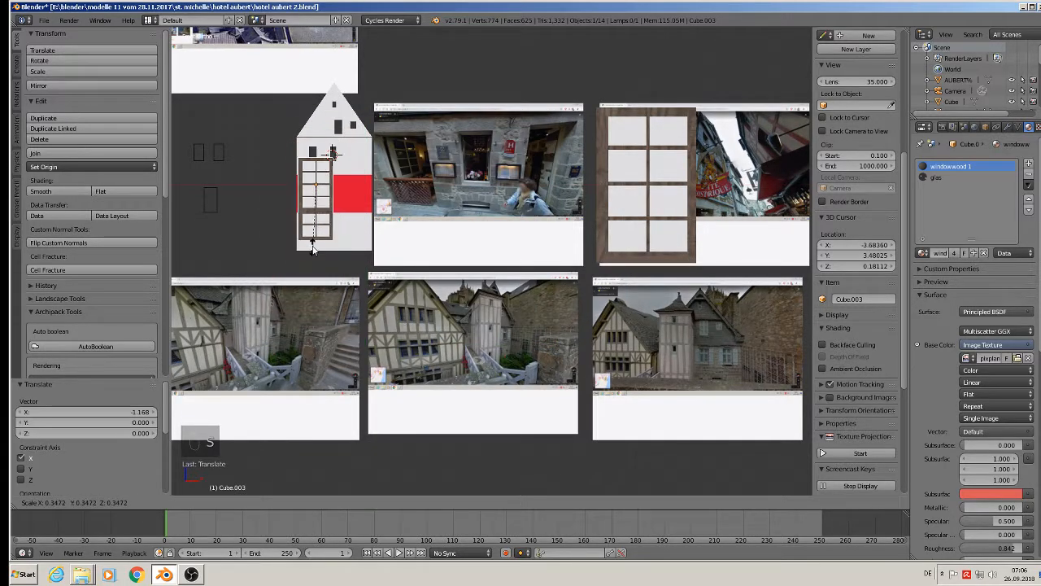
pyautogui.click(322, 205)
pyautogui.moveTo(317, 148); pyautogui.dragTo(311, 200)
# Move the joined window 3.004 along Y, up to the house's front wall.
pyautogui.moveTo(315, 212); pyautogui.dragTo(200, 336, button='middle')
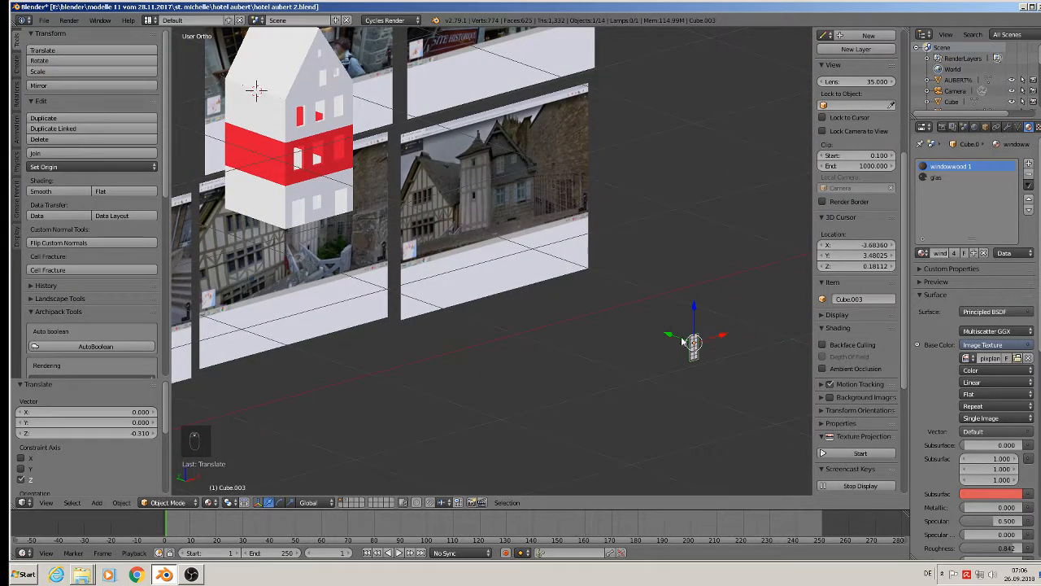
pyautogui.press('g')
pyautogui.press('y')
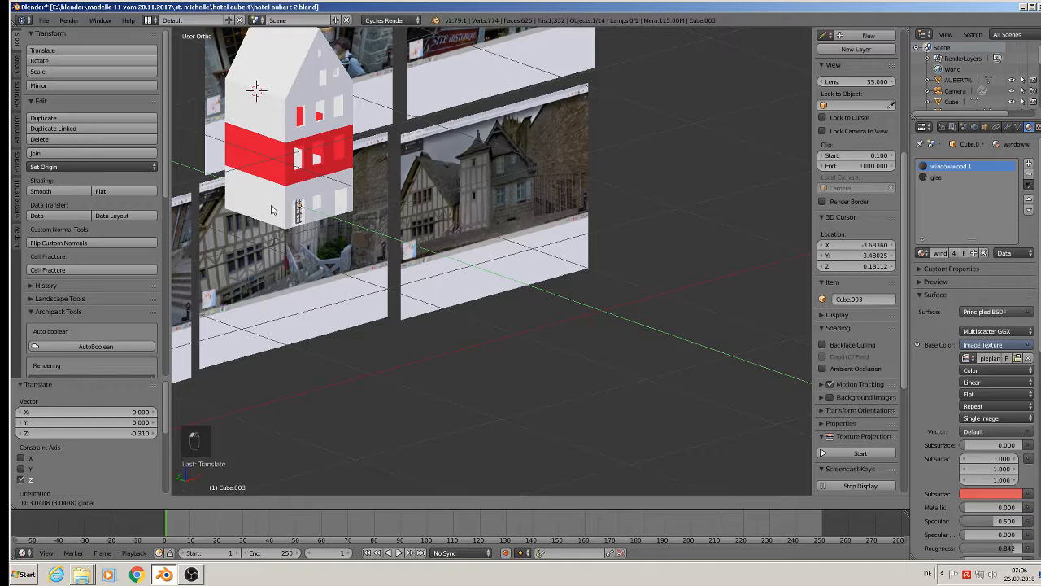
pyautogui.click(275, 213)
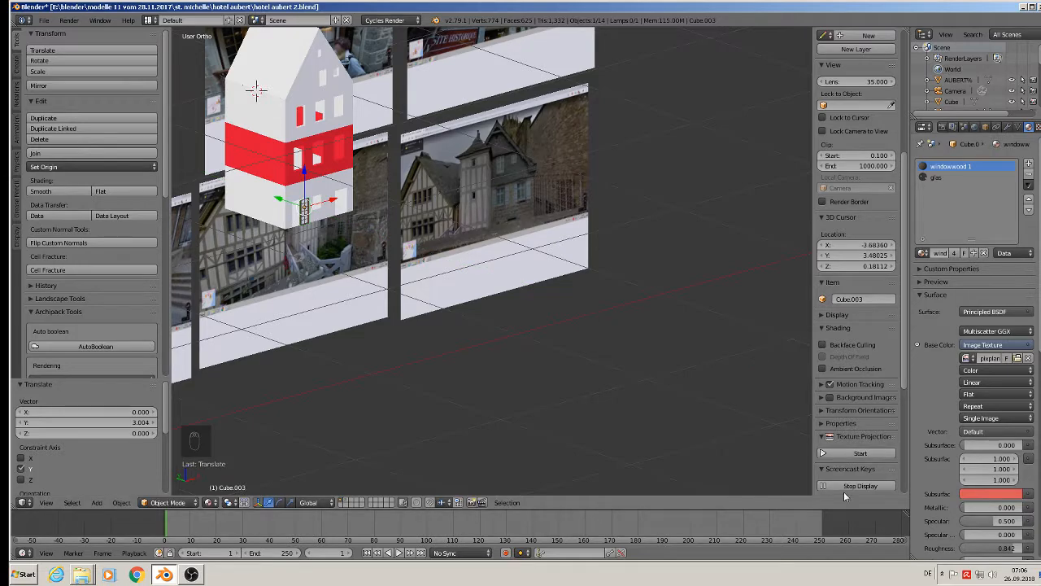
# Align the window with the ground-floor doorway near the house corner, moving it about 0.012 along Y, -0.001 along Z and -0.042 along X.
pyautogui.press('n')
pyautogui.scroll(4, 220, 98)
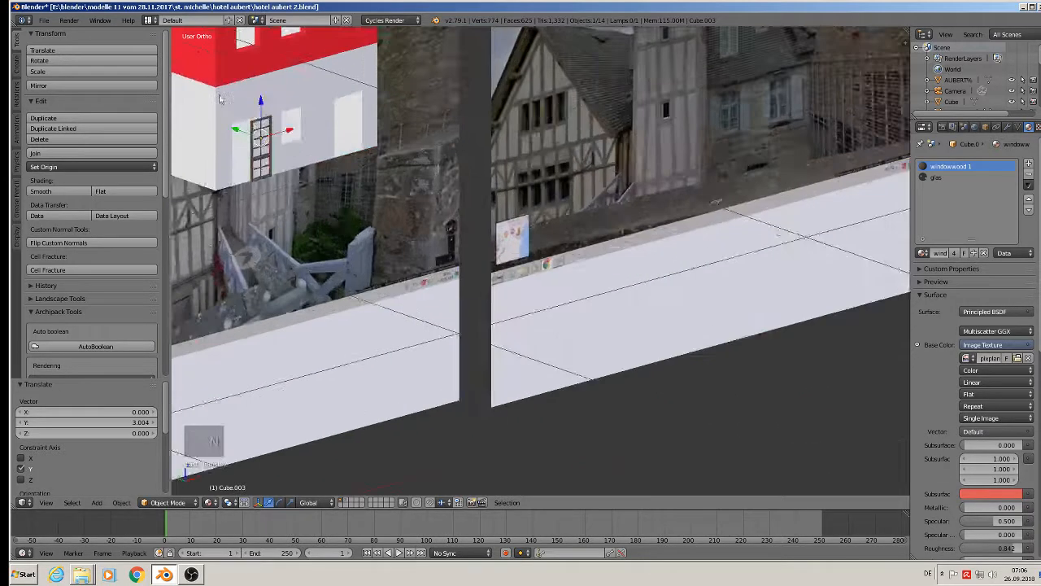
pyautogui.scroll(3, 393, 227)
pyautogui.keyDown('shift'); pyautogui.moveTo(219, 99); pyautogui.dragTo(513, 296, button='middle'); pyautogui.keyUp('shift')
pyautogui.scroll(3, 558, 284)
pyautogui.press('g')
pyautogui.press('y')
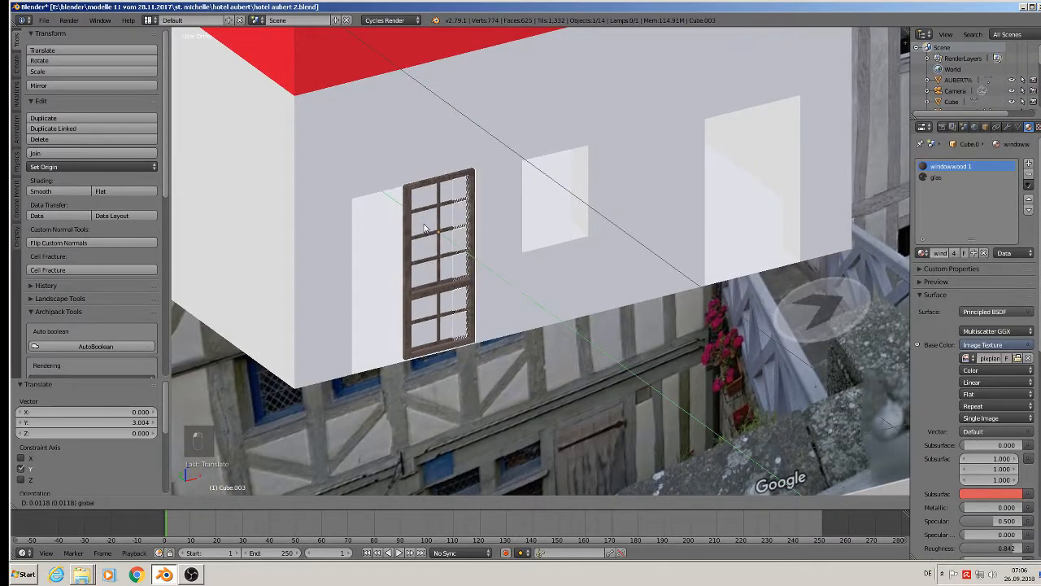
pyautogui.click(423, 228)
pyautogui.moveTo(439, 196); pyautogui.dragTo(436, 198)
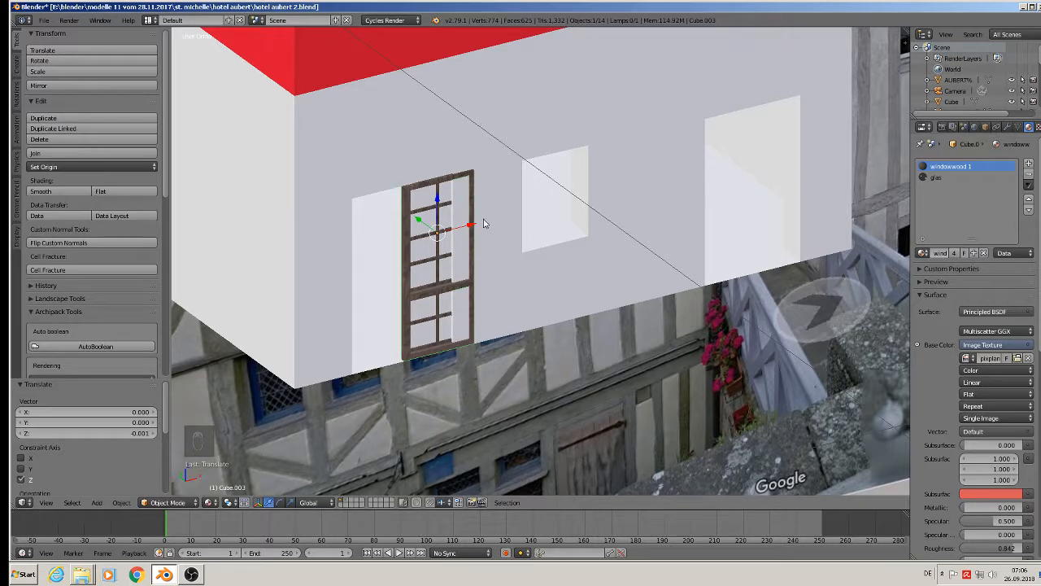
pyautogui.moveTo(483, 224); pyautogui.dragTo(426, 237)
# Rotate the window 90° about the global Z axis.
pyautogui.moveTo(447, 290); pyautogui.dragTo(366, 295, button='middle')
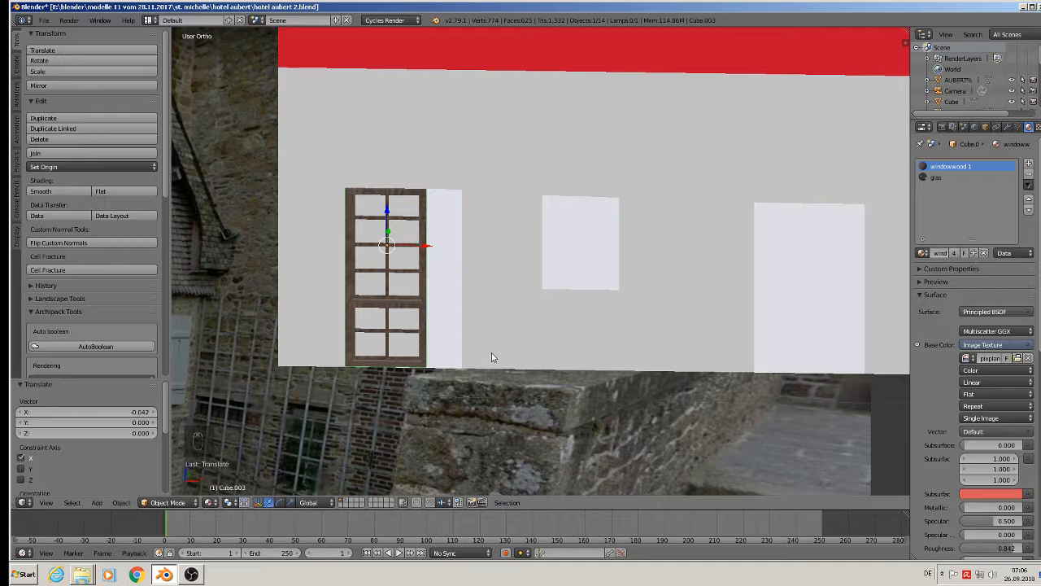
pyautogui.press('r')
pyautogui.press('z')
pyautogui.press('9')
pyautogui.press('0')
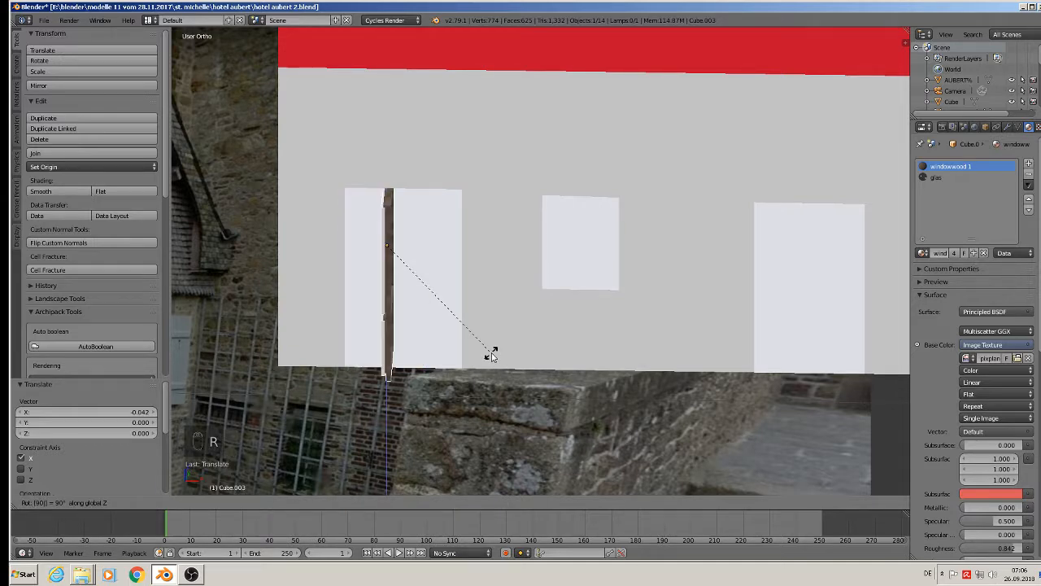
pyautogui.press('Return')
# Place the rotated window against the doorway's side, moving it -0.029 along X and 0.028 along Y into the opening.
pyautogui.press('g')
pyautogui.press('x')
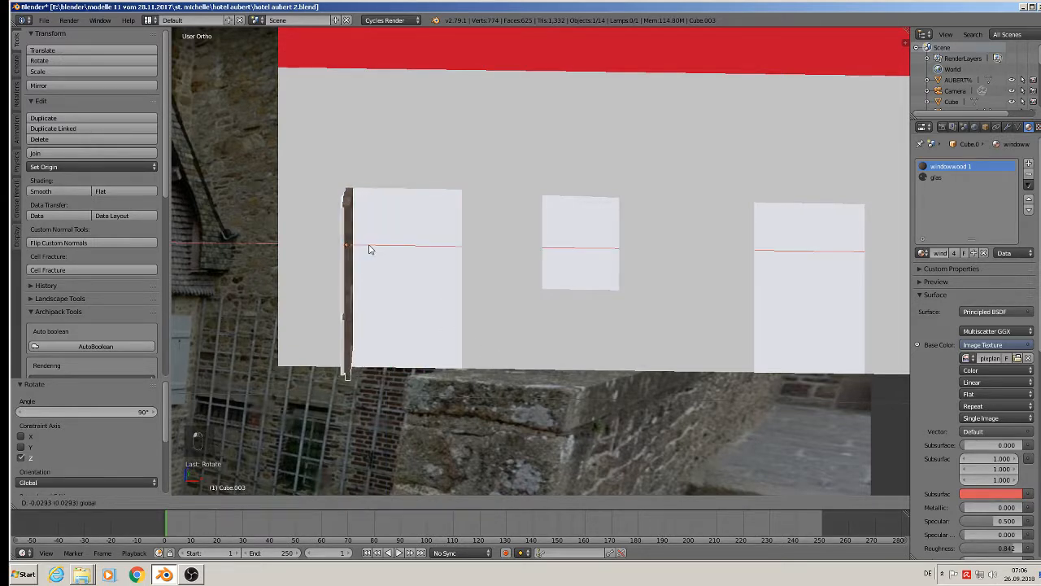
pyautogui.click(369, 249)
pyautogui.moveTo(369, 249)
pyautogui.mouseDown(button='middle')
pyautogui.moveTo(314, 263)
pyautogui.moveTo(376, 242)
pyautogui.mouseUp(button='middle')
pyautogui.press('g')
pyautogui.press('y')
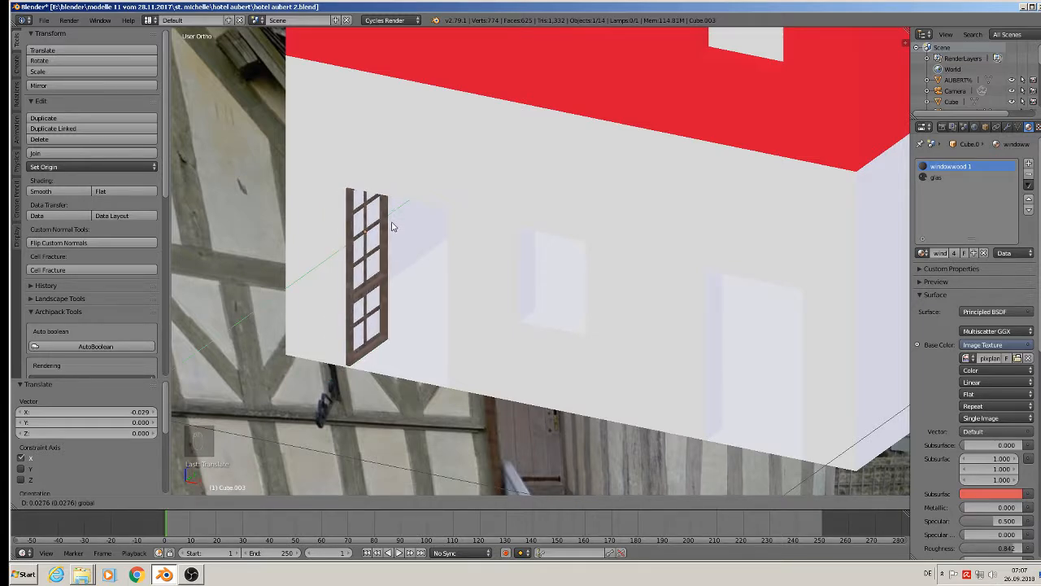
pyautogui.click(394, 229)
# Widen the rotated window by scaling it 1.566 along Y, and shift it about 0.019 along Y into the doorway.
pyautogui.moveTo(394, 230); pyautogui.dragTo(433, 255, button='middle')
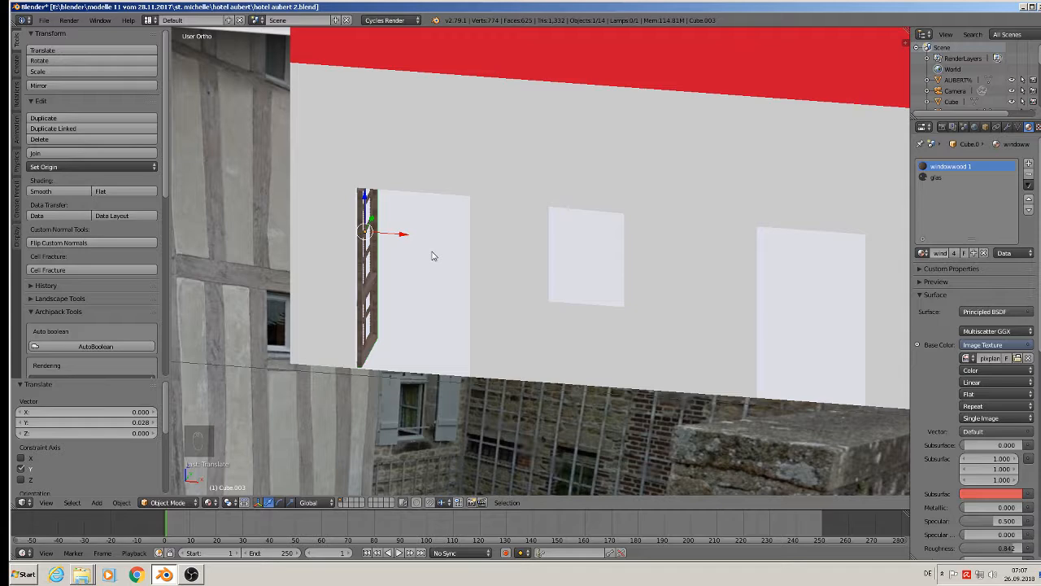
pyautogui.moveTo(432, 256); pyautogui.dragTo(388, 249, button='middle')
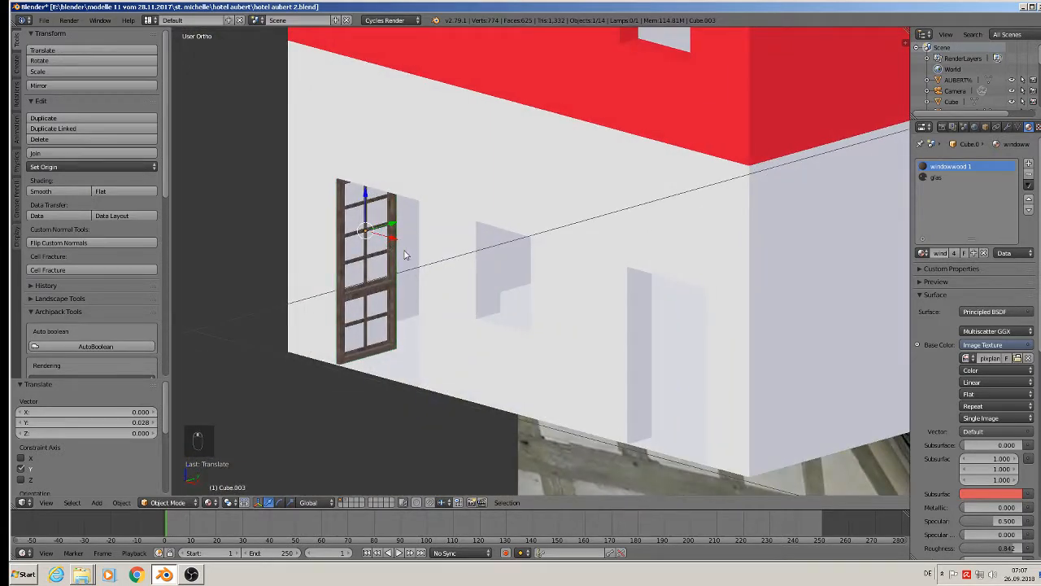
pyautogui.press('s')
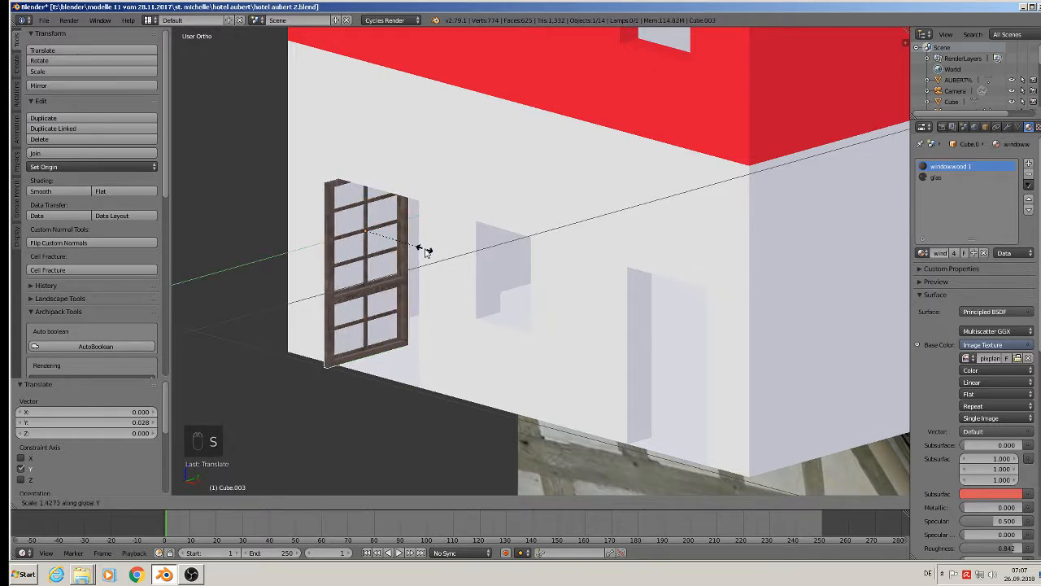
pyautogui.click(423, 253)
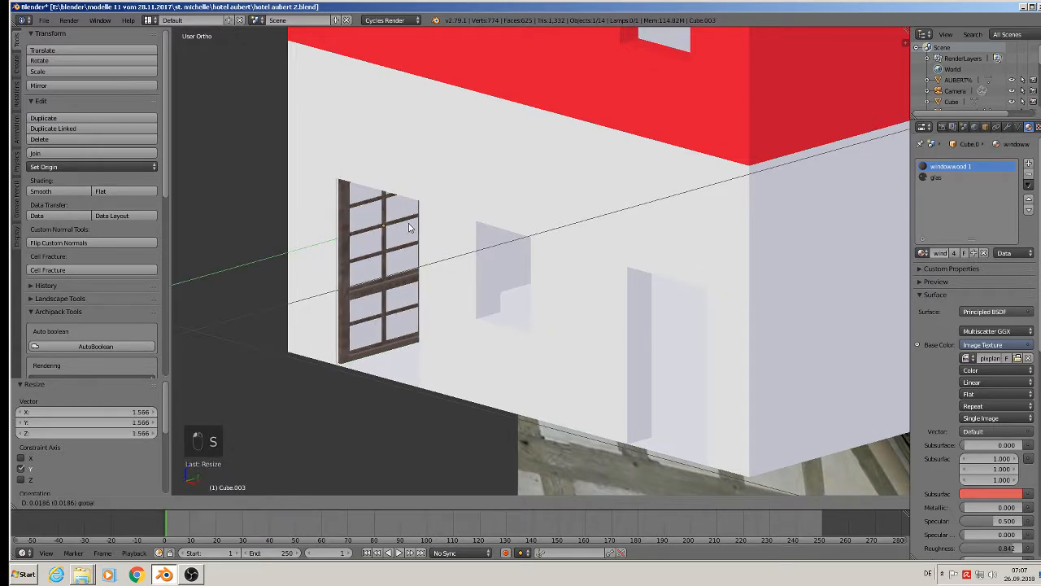
pyautogui.click(409, 225)
# Duplicate the rotated window and place the copy about 0.3 along X in the other ground-floor doorway.
pyautogui.moveTo(409, 225); pyautogui.dragTo(449, 292, button='middle')
pyautogui.hotkey('shift', 'd')
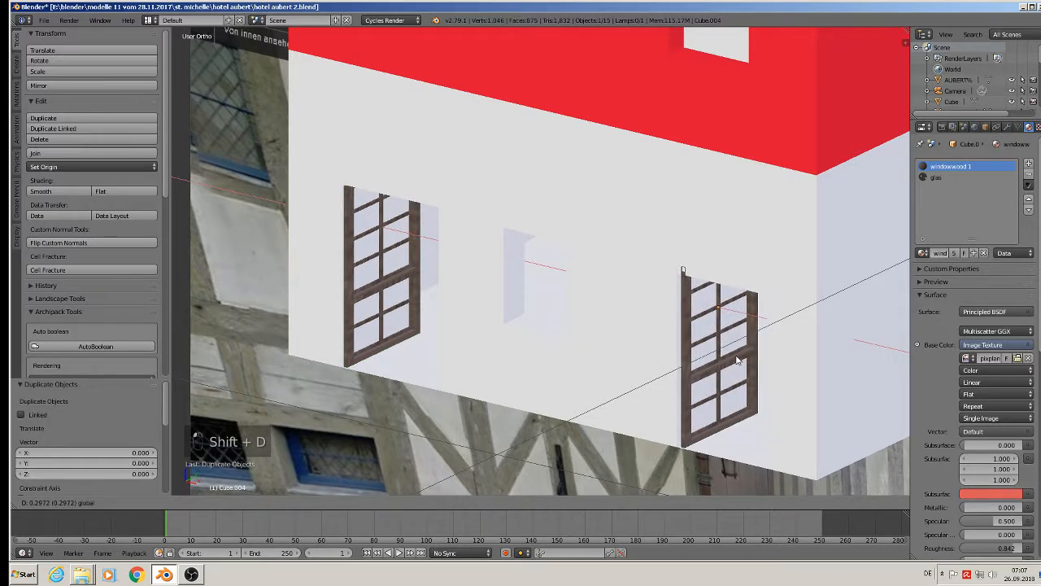
pyautogui.click(728, 360)
# Fit the copied window to its doorway: move it 0.017 along Y, scale it 0.851 along Y, and shift it -0.010 along Y.
pyautogui.moveTo(737, 303); pyautogui.dragTo(750, 332)
pyautogui.press('s')
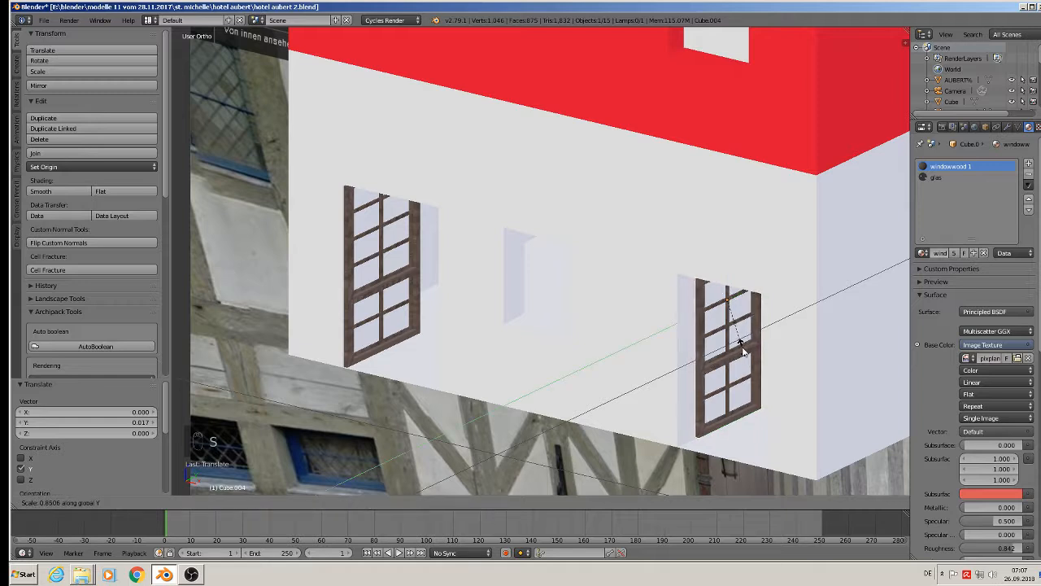
pyautogui.click(744, 342)
pyautogui.press('g')
pyautogui.press('y')
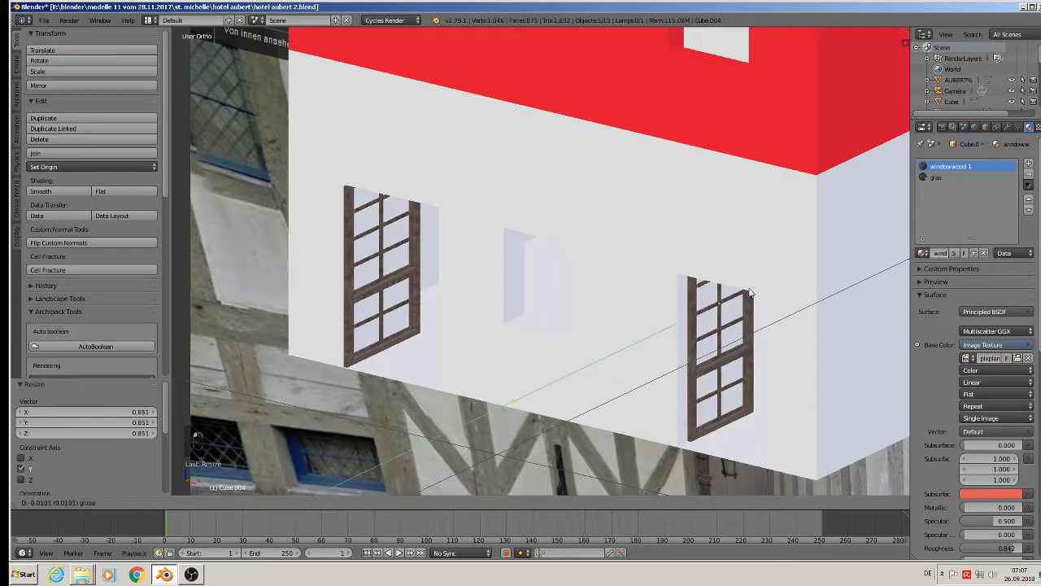
pyautogui.click(753, 292)
# Move the original rotated window 0.018 along Y deeper into its ground-floor doorway.
pyautogui.rightClick(390, 232)
pyautogui.press('g')
pyautogui.press('y')
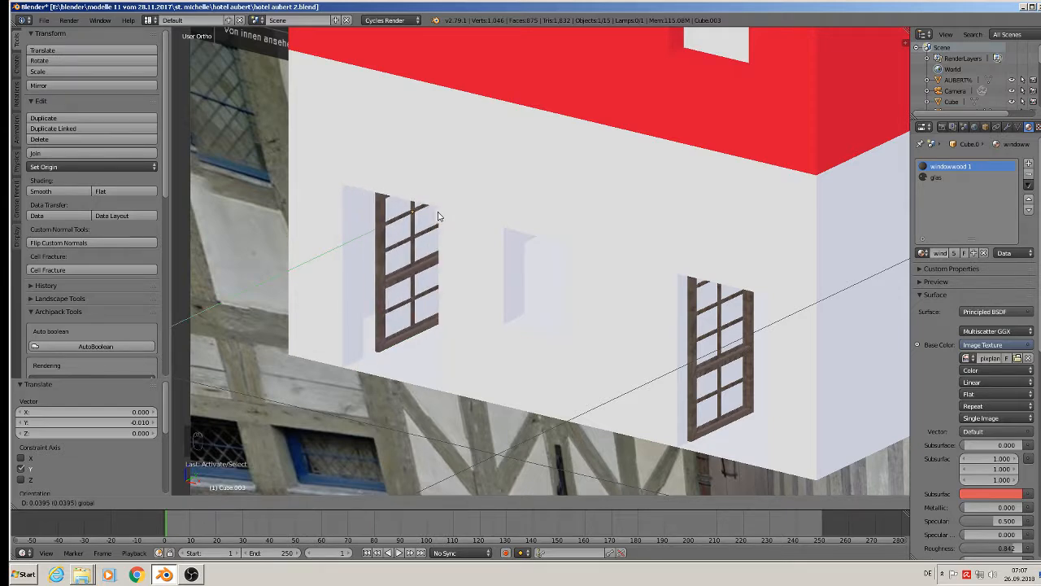
pyautogui.click(420, 220)
# Shrink the eight-pane window standing apart from the house to 0.374 of its size.
pyautogui.scroll(-2, 432, 294)
pyautogui.moveTo(439, 313); pyautogui.dragTo(531, 312, button='middle')
pyautogui.scroll(-3, 549, 278)
pyautogui.scroll(-4, 573, 357)
pyautogui.scroll(-1, 343, 216)
pyautogui.scroll(-1, 531, 312)
pyautogui.scroll(-1, 531, 313)
pyautogui.rightClick(716, 326)
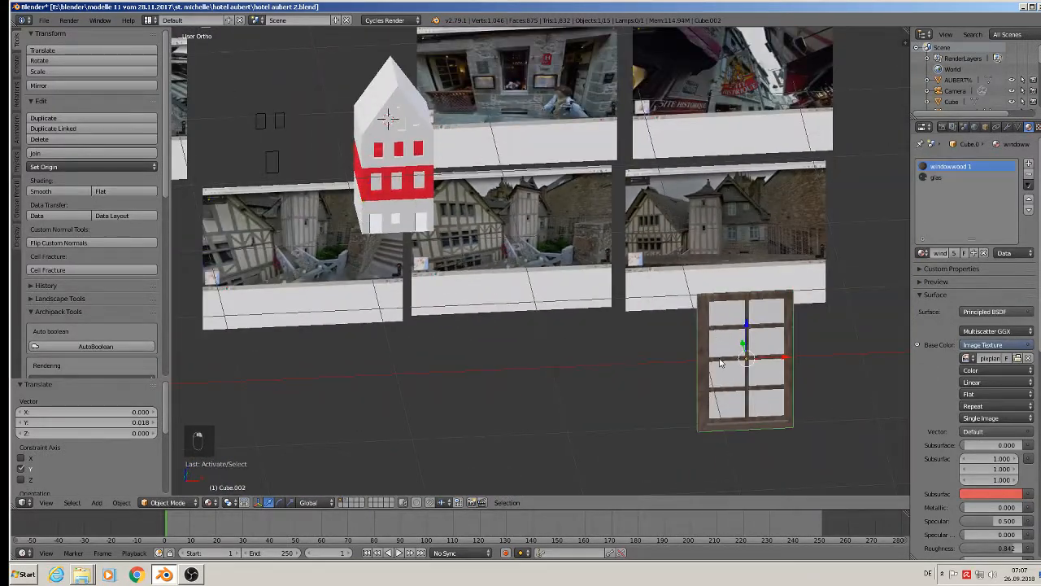
pyautogui.moveTo(720, 360); pyautogui.dragTo(782, 380, button='middle')
pyautogui.press('s')
pyautogui.click(757, 369)
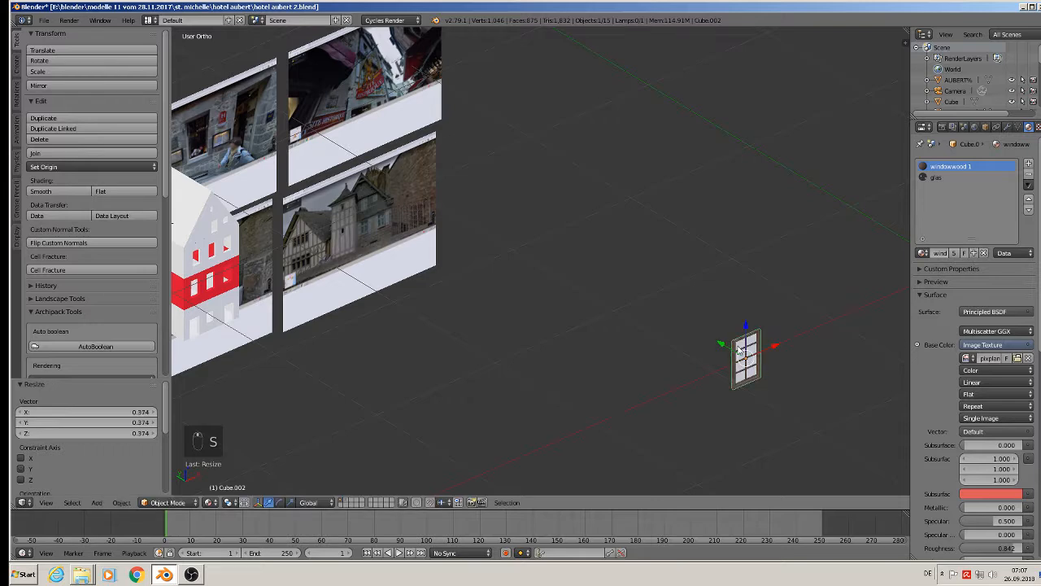
# Bring the eight-pane window to the hotel's ground floor, including -0.353 along Z, and scale it by 0.289.
pyautogui.moveTo(721, 346); pyautogui.dragTo(342, 202)
pyautogui.moveTo(419, 133); pyautogui.dragTo(228, 218)
pyautogui.keyDown('shift'); pyautogui.moveTo(174, 211); pyautogui.dragTo(325, 214, button='middle'); pyautogui.keyUp('shift')
pyautogui.moveTo(324, 215); pyautogui.dragTo(375, 269)
pyautogui.scroll(3, 409, 265)
pyautogui.moveTo(453, 238); pyautogui.dragTo(365, 343)
pyautogui.scroll(6, 370, 350)
pyautogui.scroll(-2, 572, 360)
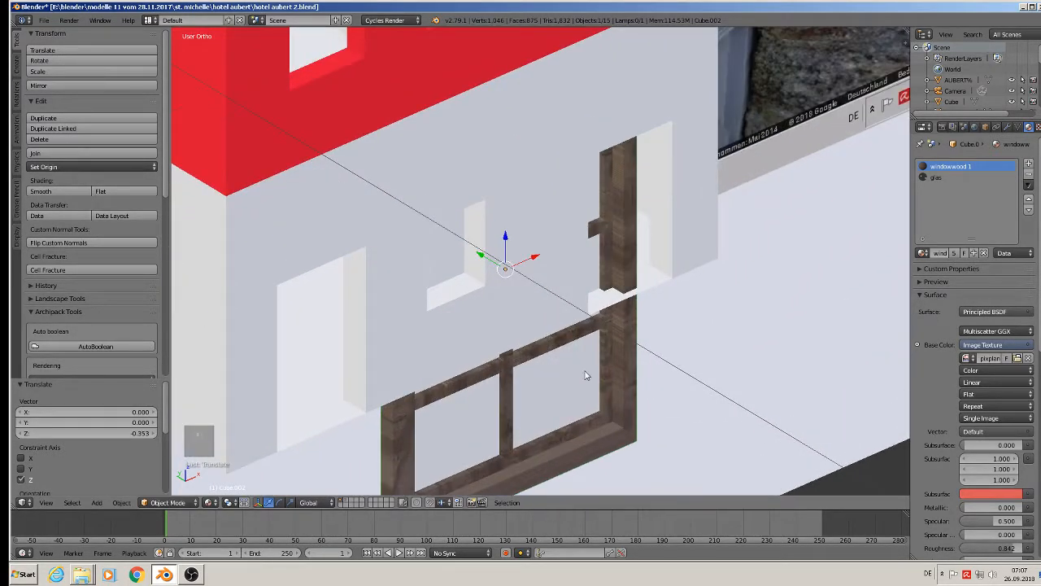
pyautogui.press('s')
pyautogui.click(489, 308)
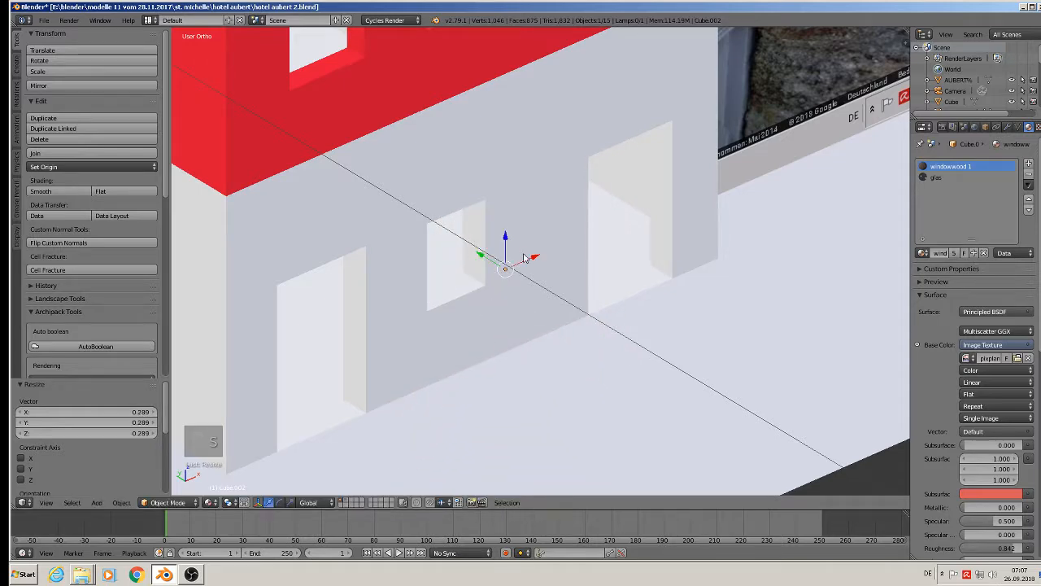
# Place the eight-pane window at the small middle opening, rescale it to roughly fit, and raise it 0.017 along Z.
pyautogui.moveTo(527, 260); pyautogui.dragTo(444, 237)
pyautogui.scroll(4, 446, 307)
pyautogui.moveTo(446, 308); pyautogui.dragTo(499, 329, button='middle')
pyautogui.press('s')
pyautogui.click(486, 276)
pyautogui.scroll(-2, 486, 276)
pyautogui.moveTo(472, 224); pyautogui.dragTo(485, 203)
# Narrow the small window along X and move it 0.005 along X within the middle opening.
pyautogui.moveTo(487, 206); pyautogui.dragTo(460, 211, button='middle')
pyautogui.press('s')
pyautogui.press('x')
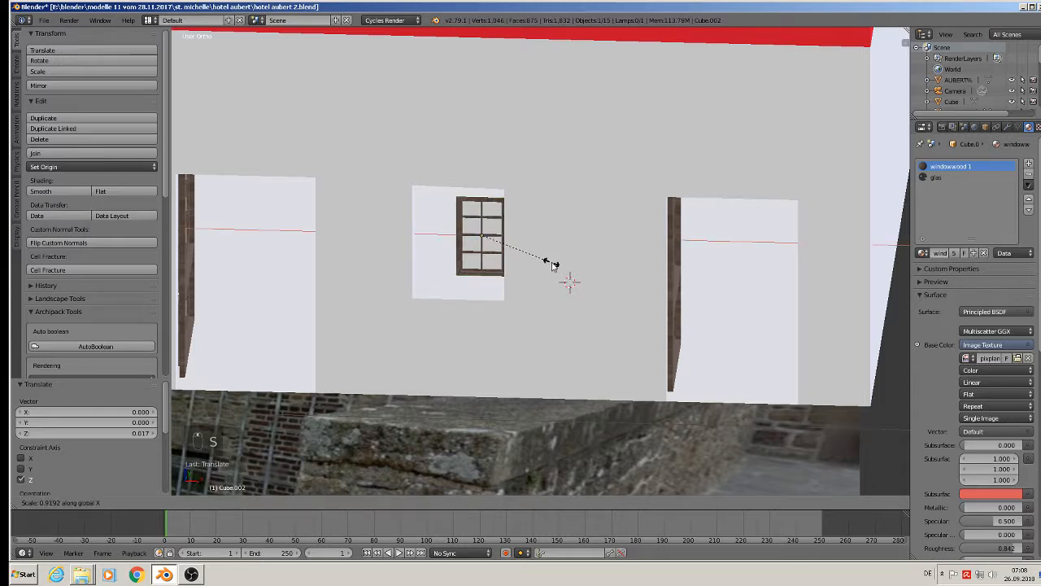
pyautogui.click(527, 260)
pyautogui.moveTo(522, 236); pyautogui.dragTo(529, 237)
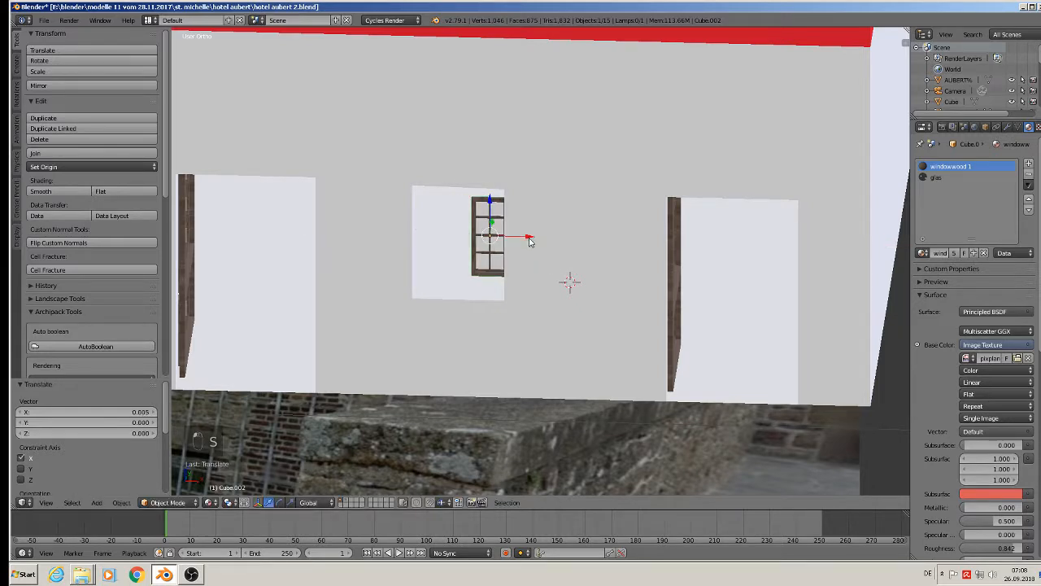
# Enlarge the small window about 1.25 times, and shift it -0.005 along Z and -0.003 along X within the opening.
pyautogui.moveTo(528, 237); pyautogui.dragTo(549, 271, button='middle')
pyautogui.press('s')
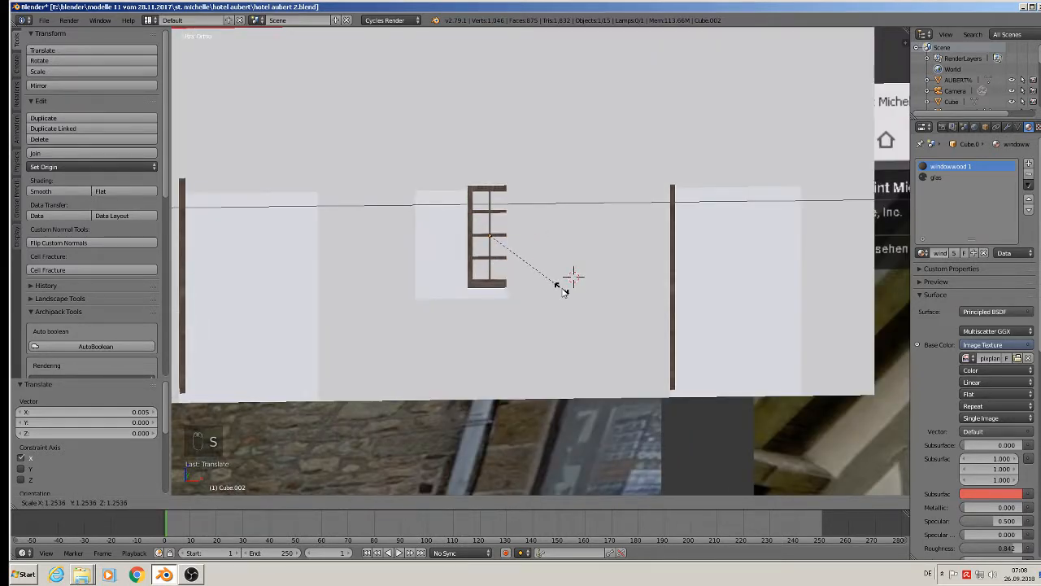
pyautogui.rightClick(564, 291)
pyautogui.moveTo(490, 200); pyautogui.dragTo(489, 207)
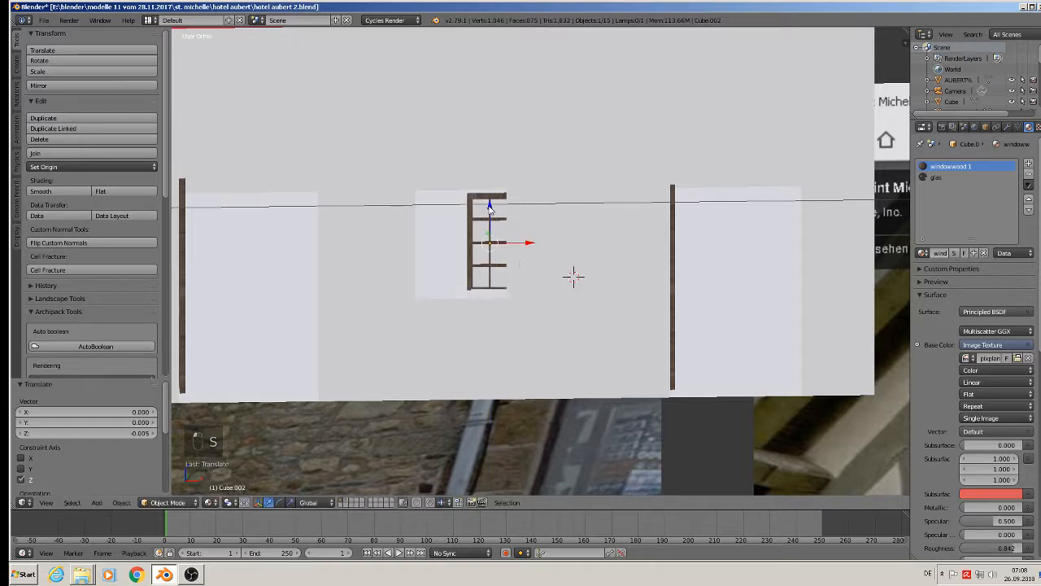
pyautogui.moveTo(489, 207); pyautogui.dragTo(558, 284, button='middle')
pyautogui.press('g')
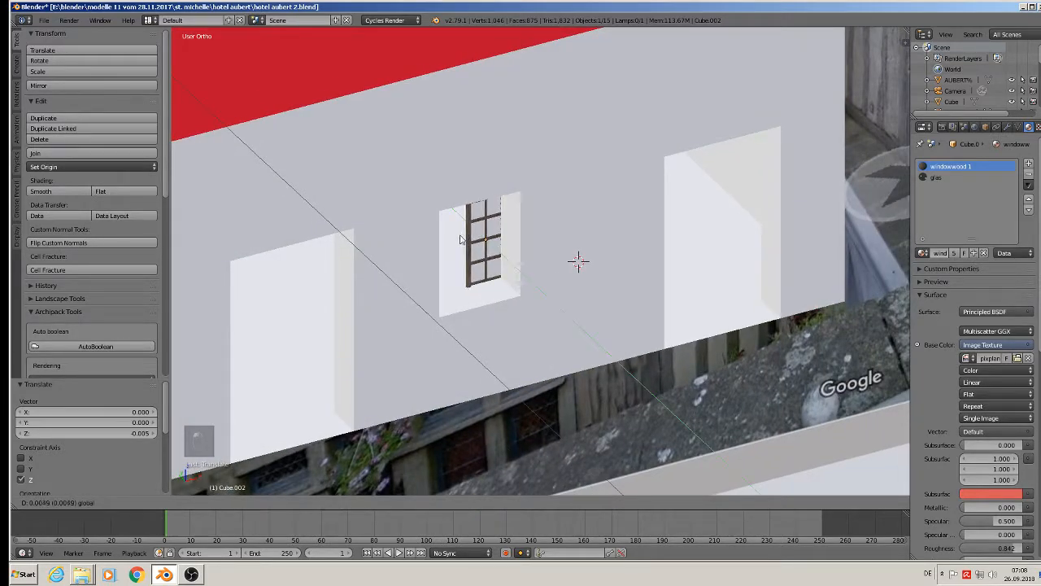
pyautogui.moveTo(460, 236); pyautogui.dragTo(517, 235)
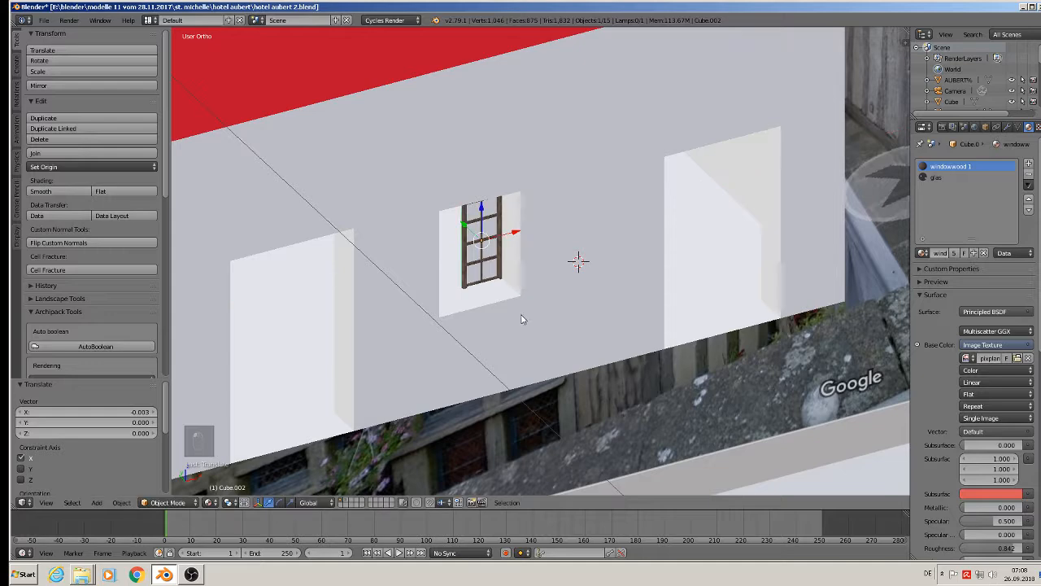
# Rotate the small window 90° about the global Z axis.
pyautogui.press('r')
pyautogui.press('z')
pyautogui.press('9')
pyautogui.press('0')
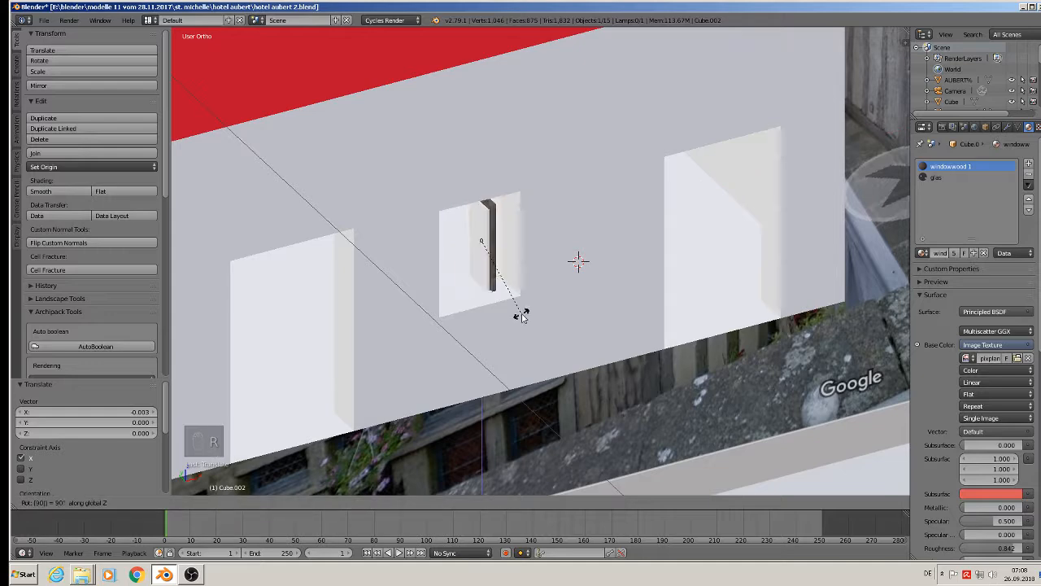
pyautogui.click(522, 316)
# Position the rotated small window against the side of the middle opening, finishing with a 0.002 shift along X.
pyautogui.moveTo(521, 316); pyautogui.dragTo(460, 294, button='middle')
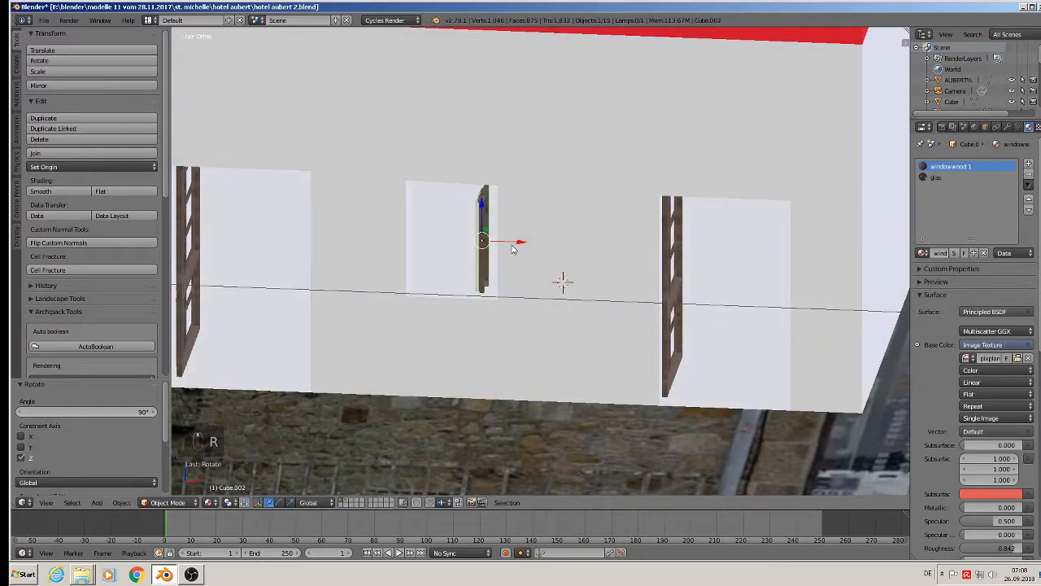
pyautogui.moveTo(512, 248); pyautogui.dragTo(439, 251)
pyautogui.moveTo(439, 251); pyautogui.dragTo(432, 227, button='middle')
pyautogui.moveTo(414, 208); pyautogui.dragTo(441, 237)
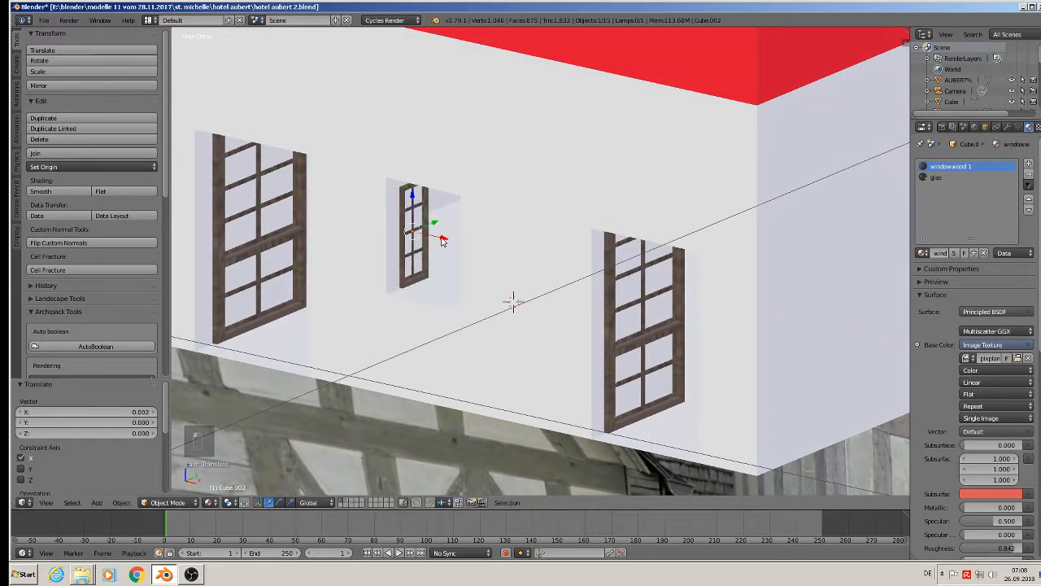
# Stretch the small window 1.107 along Z and raise it about 0.001 before and after scaling to fill the opening's height.
pyautogui.moveTo(441, 237); pyautogui.dragTo(432, 191, button='middle')
pyautogui.moveTo(413, 194); pyautogui.dragTo(412, 192)
pyautogui.press('s')
pyautogui.press('z')
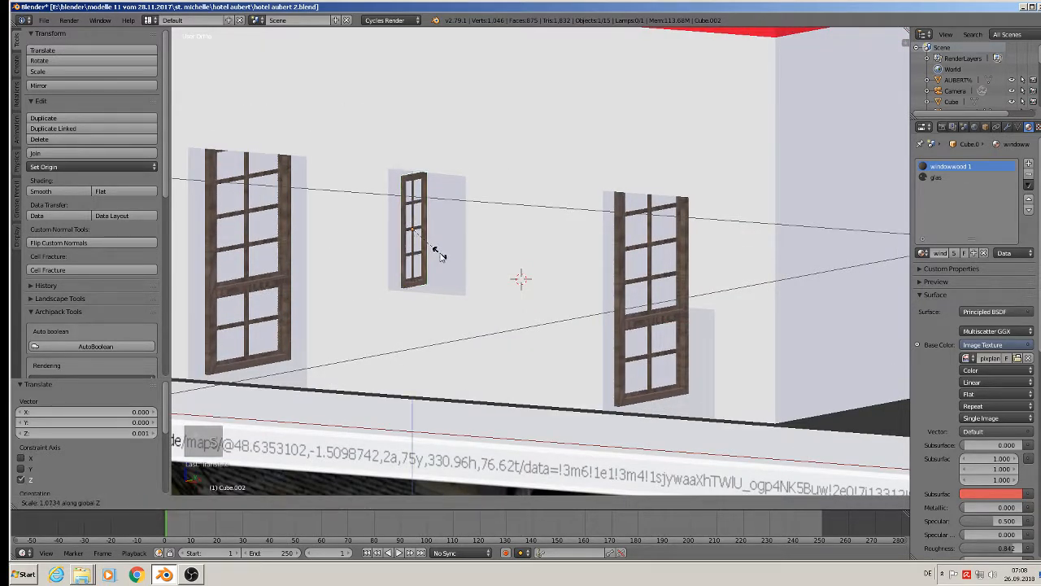
pyautogui.press('Escape')
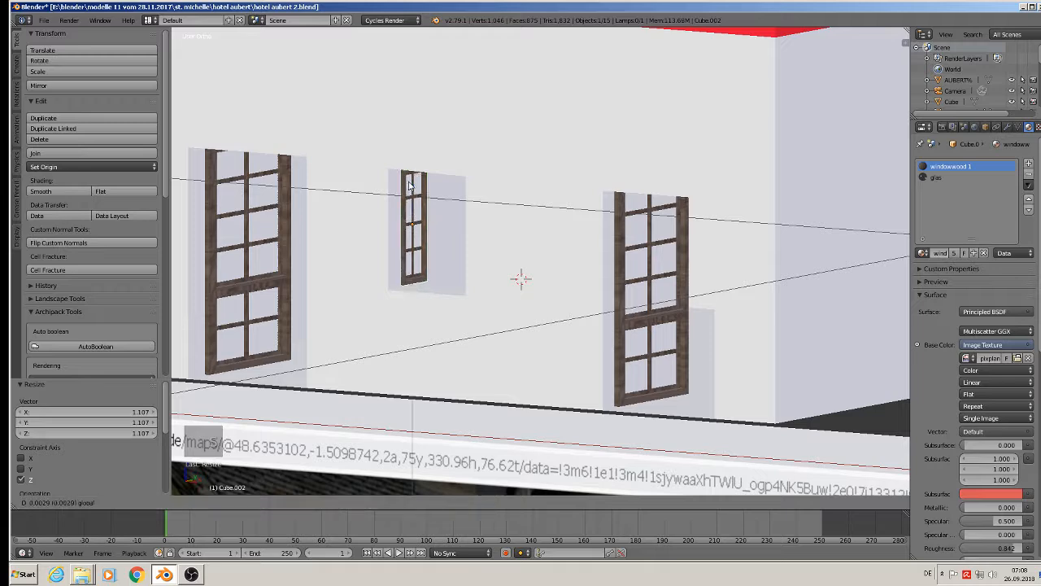
pyautogui.moveTo(440, 257); pyautogui.dragTo(467, 221, button='middle')
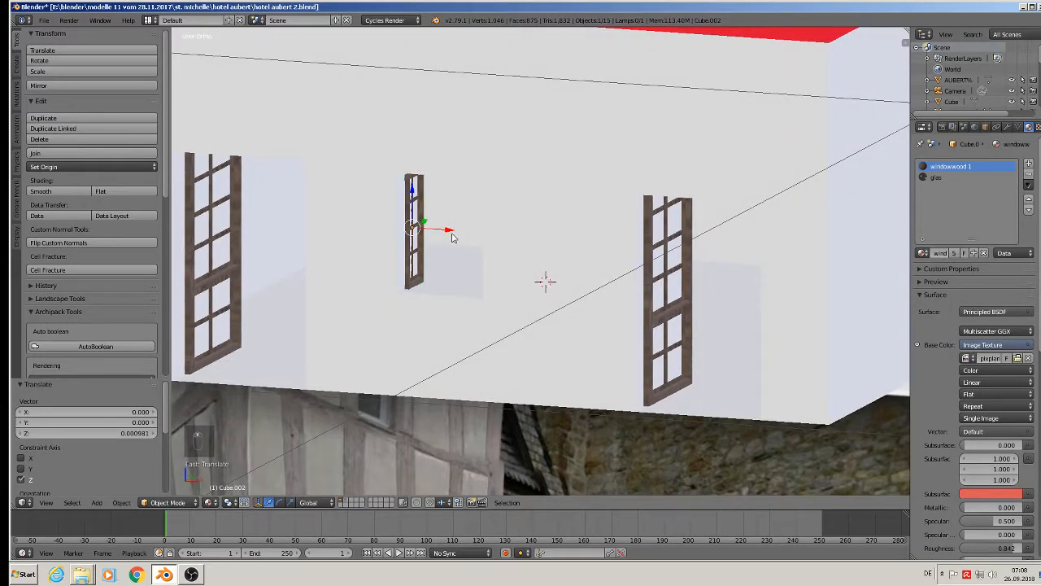
# Duplicate the small window 0.028 along X and rotate the copy 180° about the global Z axis.
pyautogui.hotkey('shift', 'd')
pyautogui.press('x')
pyautogui.click(492, 246)
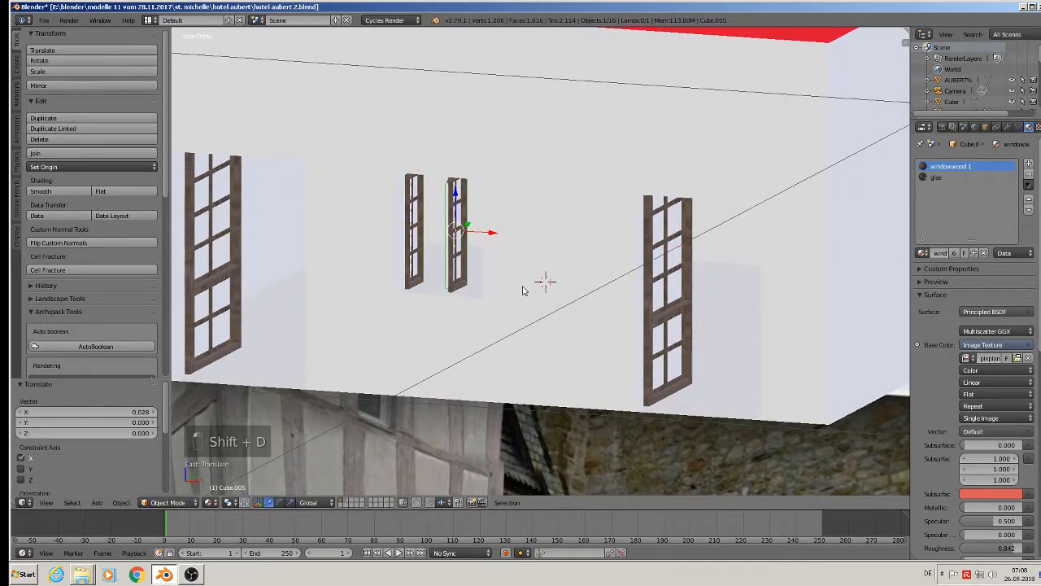
pyautogui.write('rz180')
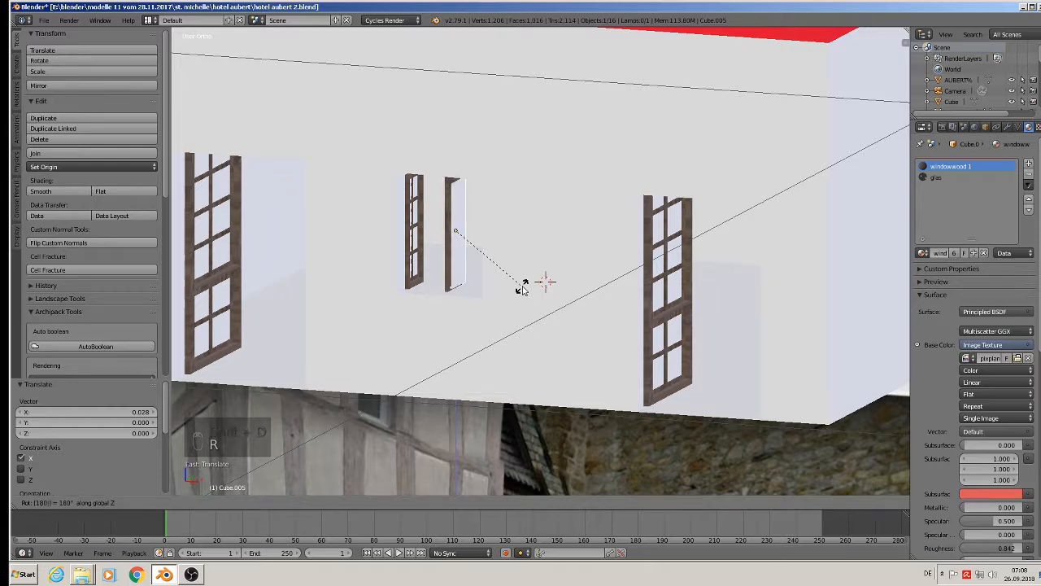
pyautogui.press('Return')
# Move the rotated copy another 0.027 along X to the opposite side of the middle opening, and deselect everything.
pyautogui.moveTo(525, 288); pyautogui.dragTo(461, 205, button='middle')
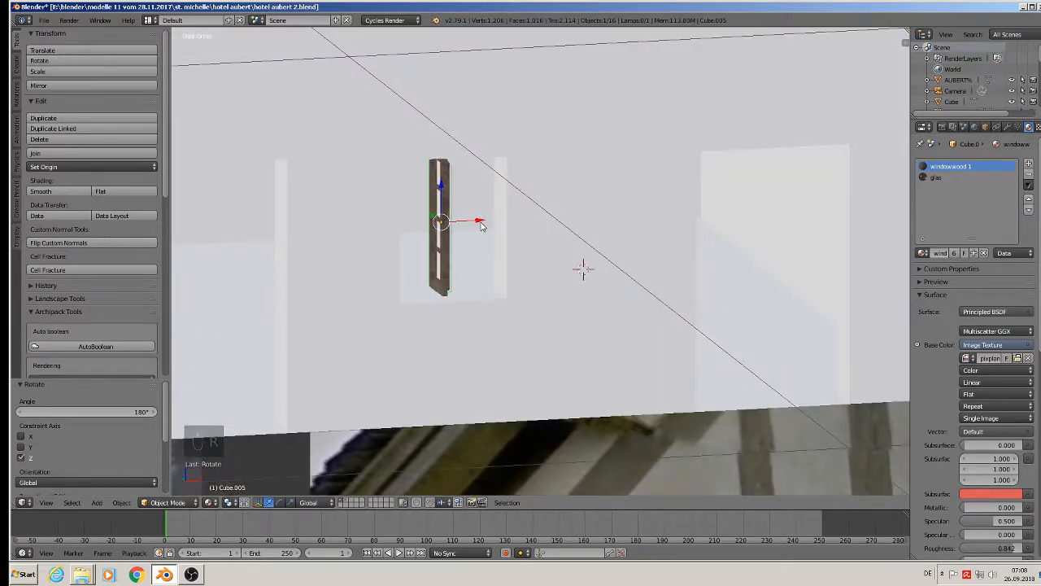
pyautogui.moveTo(479, 226); pyautogui.dragTo(533, 229)
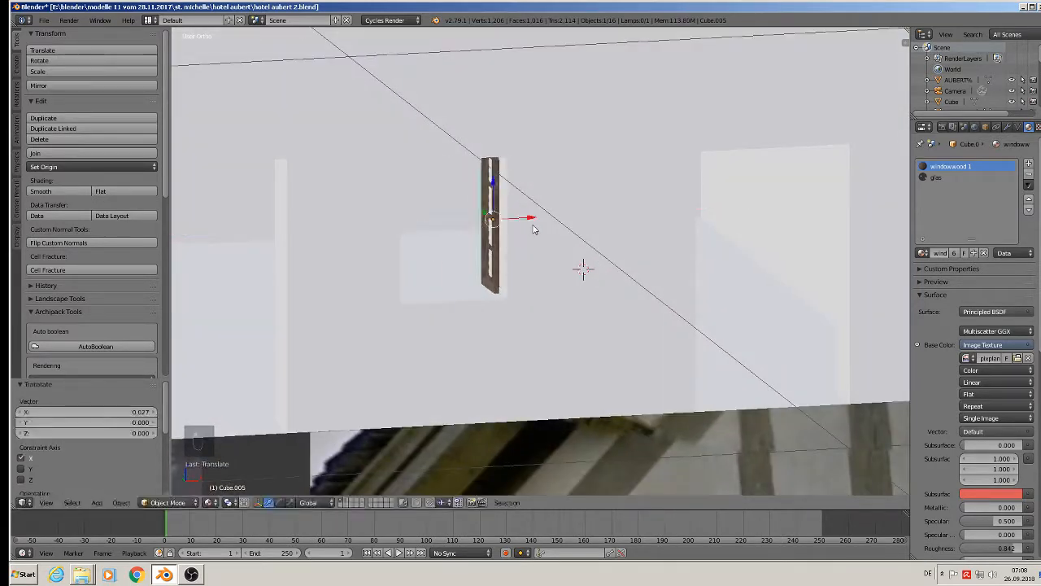
pyautogui.scroll(-4, 533, 231)
pyautogui.press('a')
pyautogui.moveTo(530, 234)
pyautogui.mouseDown(button='middle')
pyautogui.moveTo(481, 239)
pyautogui.moveTo(571, 238)
pyautogui.moveTo(512, 243)
pyautogui.mouseUp(button='middle')
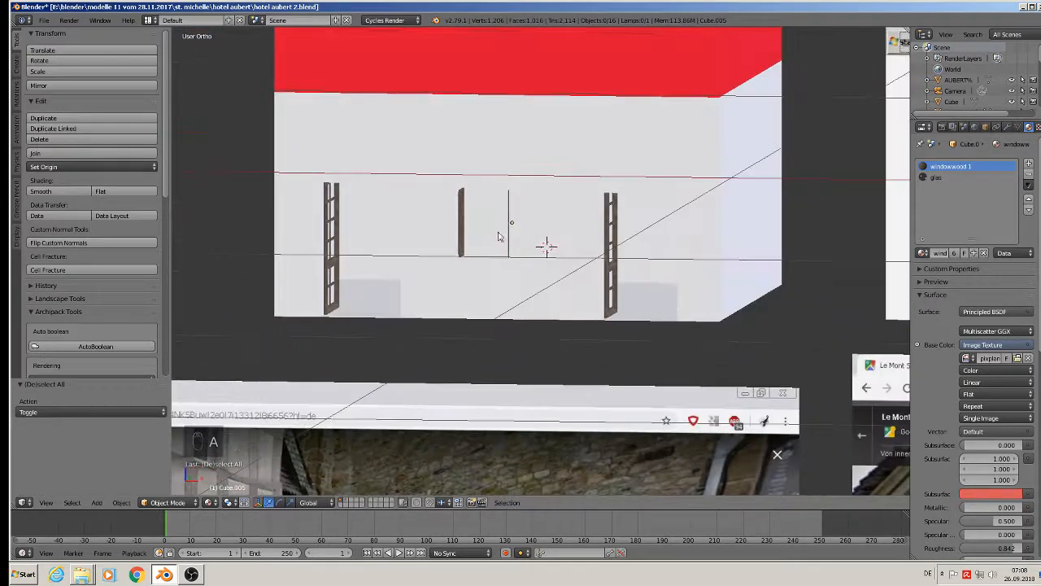
# Save the project as a new file named hotel aubert 3.blend.
pyautogui.click(45, 20)
pyautogui.click(70, 104)
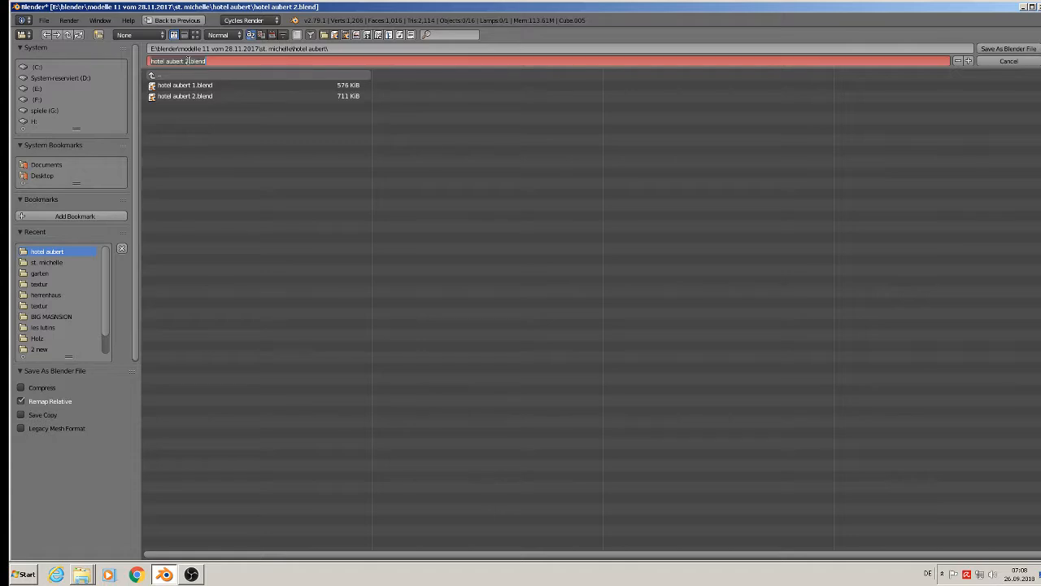
pyautogui.click(187, 61)
pyautogui.click(1007, 49)
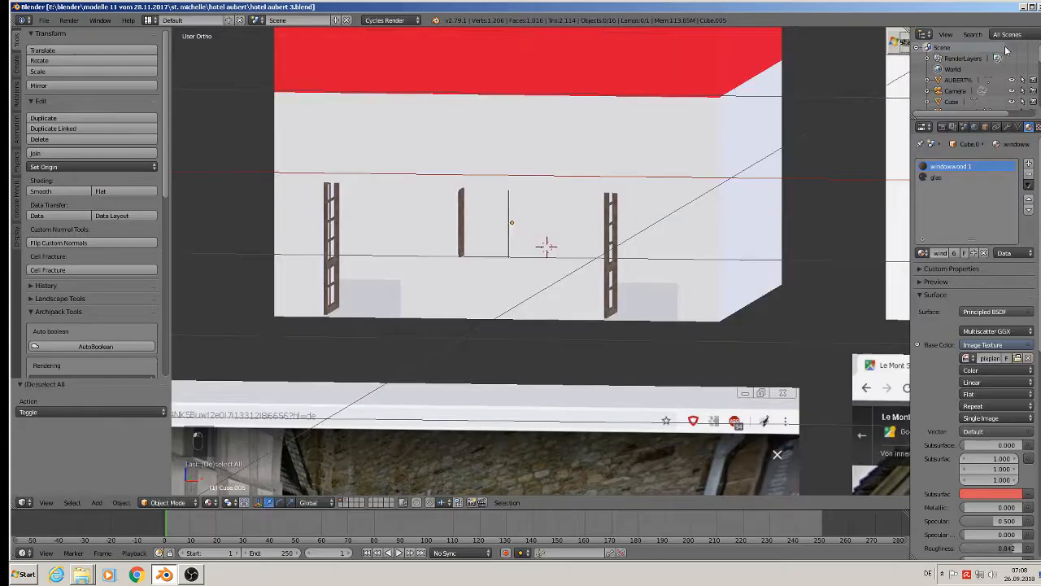
# Examine the upper-floor windows and shutters in the Auberge Saint Pierre reference photo.
pyautogui.scroll(-5, 546, 244)
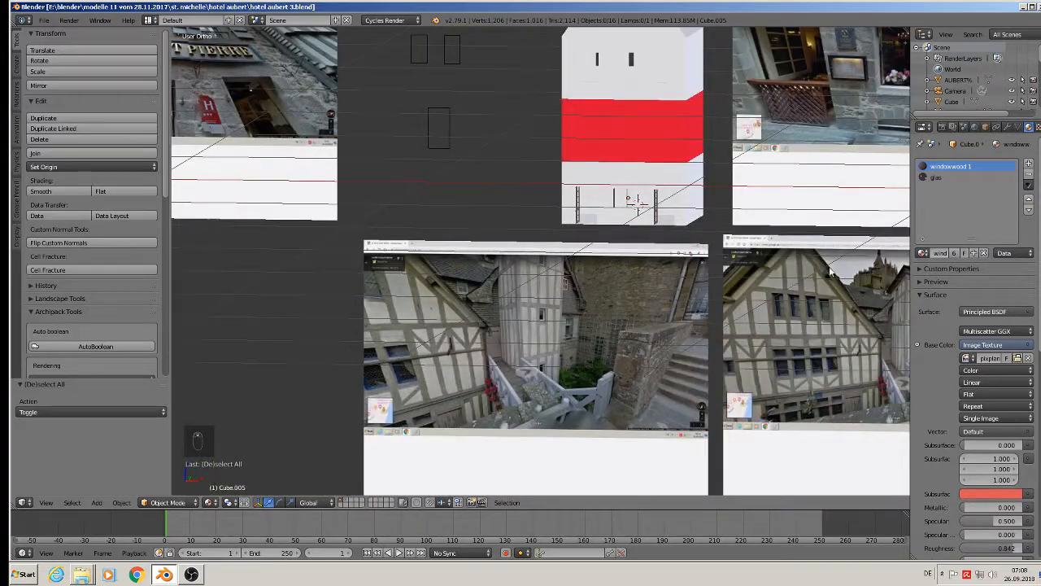
pyautogui.scroll(-2, 813, 216)
pyautogui.scroll(7, 424, 122)
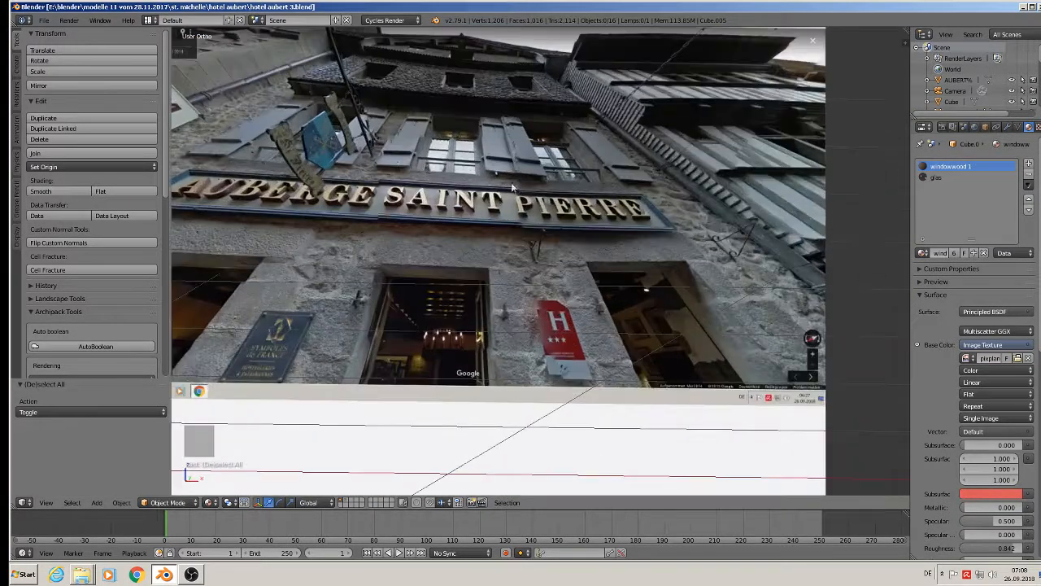
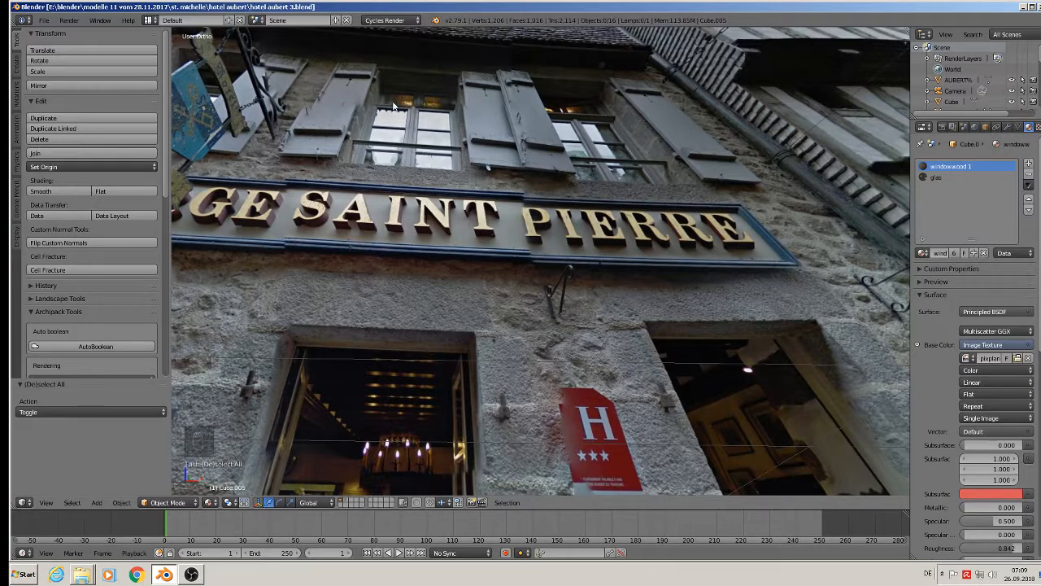
pyautogui.scroll(-10, 455, 134)
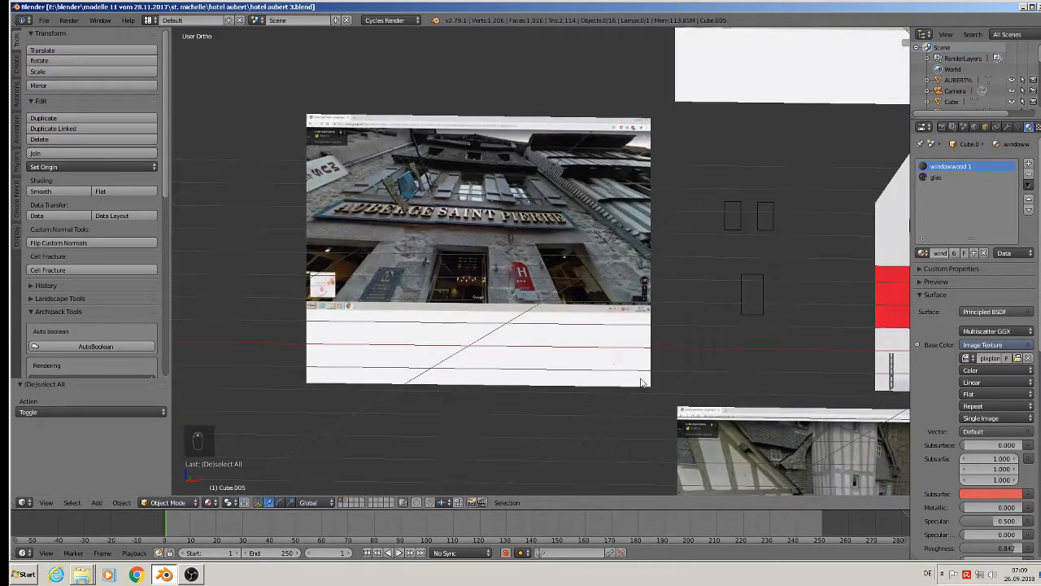
# Duplicate the large six-pane window and place the copy -2.418 along X from the original.
pyautogui.keyDown('shift'); pyautogui.moveTo(648, 365); pyautogui.dragTo(259, 338, button='middle'); pyautogui.keyUp('shift')
pyautogui.keyDown('shift'); pyautogui.moveTo(593, 337); pyautogui.dragTo(445, 317, button='middle'); pyautogui.keyUp('shift')
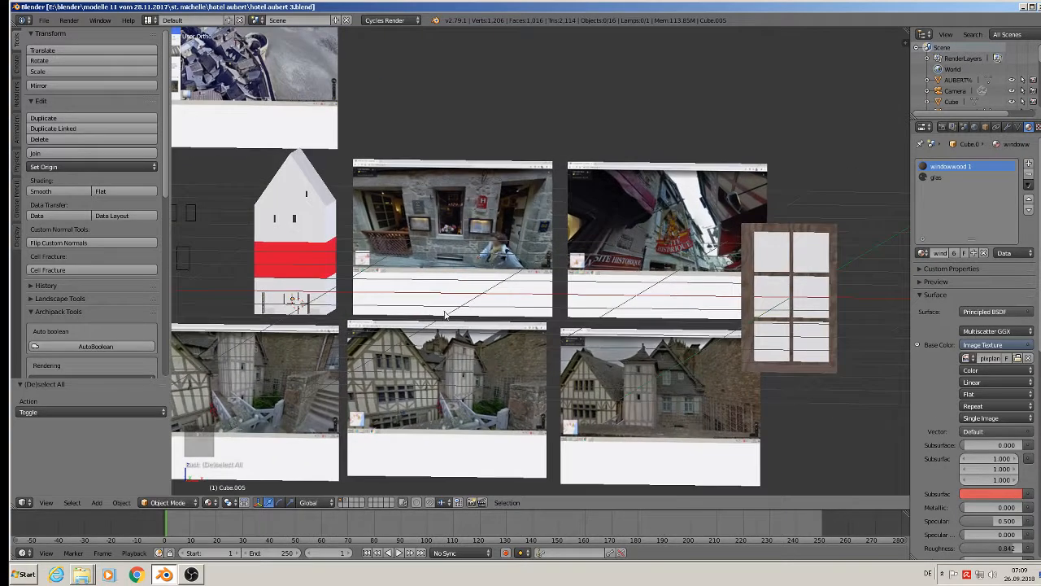
pyautogui.scroll(3, 715, 309)
pyautogui.rightClick(788, 279)
pyautogui.scroll(-2, 789, 295)
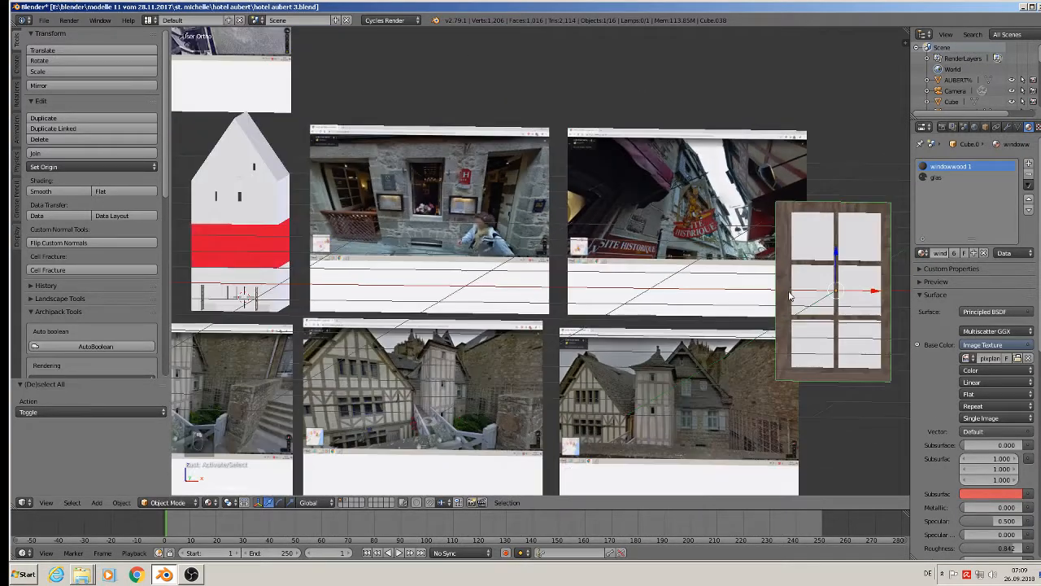
pyautogui.hotkey('shift', 'd')
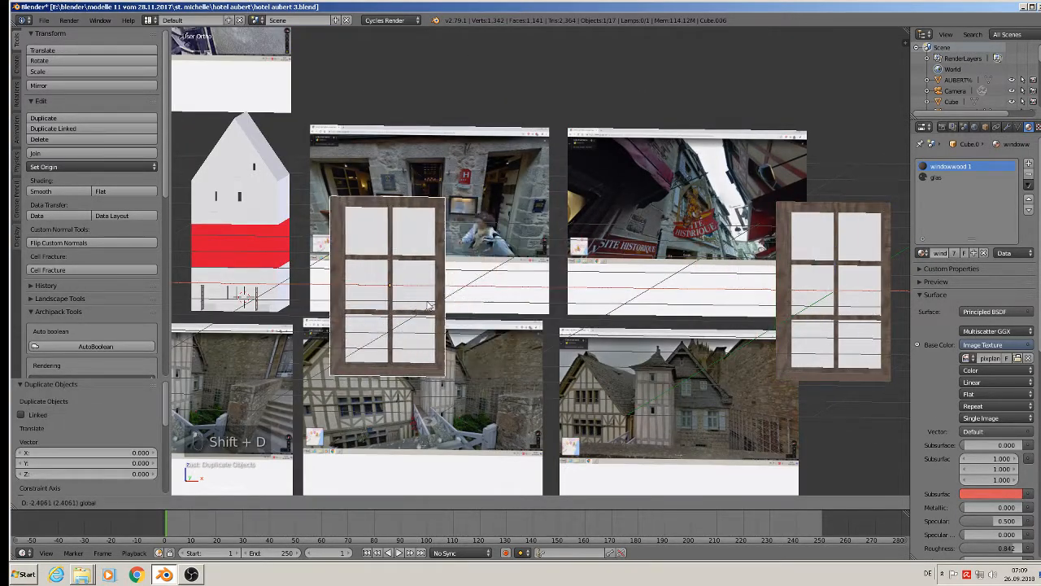
pyautogui.click(429, 305)
# Duplicate the copied window's entire mesh and place the duplicate about 0.96 higher along Z, directly on top of the original frame.
pyautogui.scroll(2, 419, 305)
pyautogui.press('KP_1')
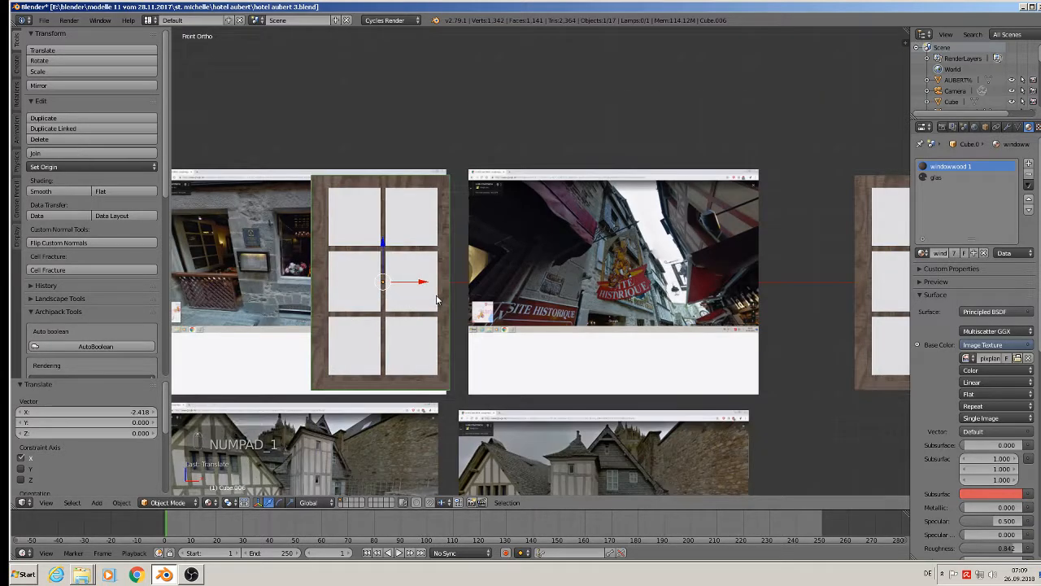
pyautogui.press('Tab')
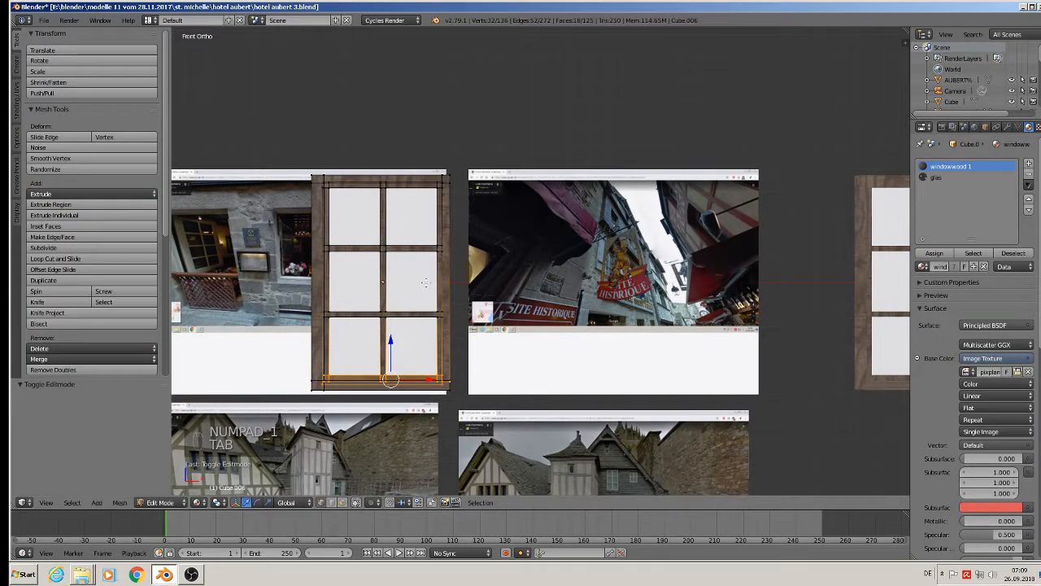
pyautogui.press('a')
pyautogui.press('a')
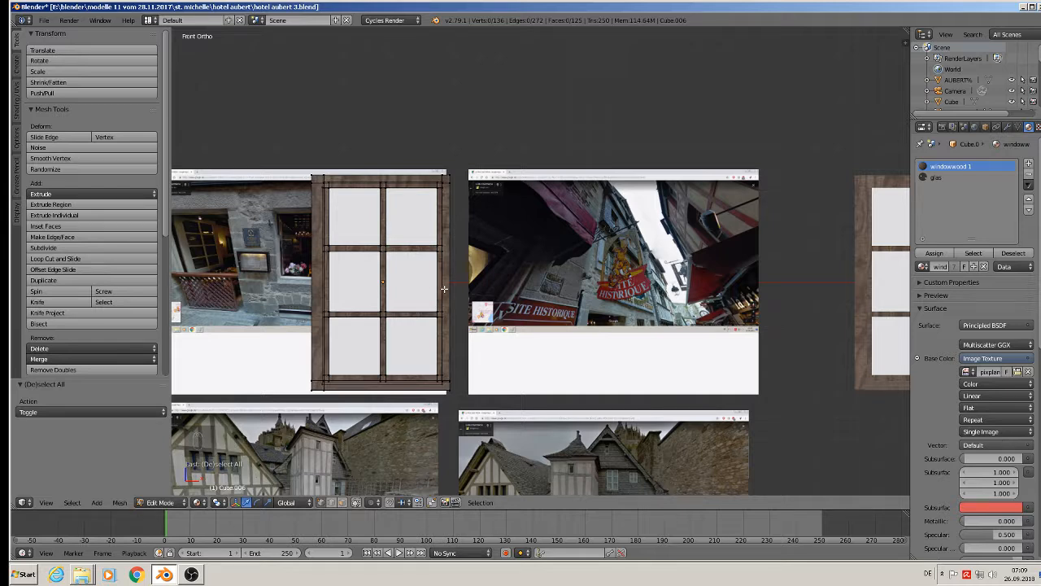
pyautogui.press('a')
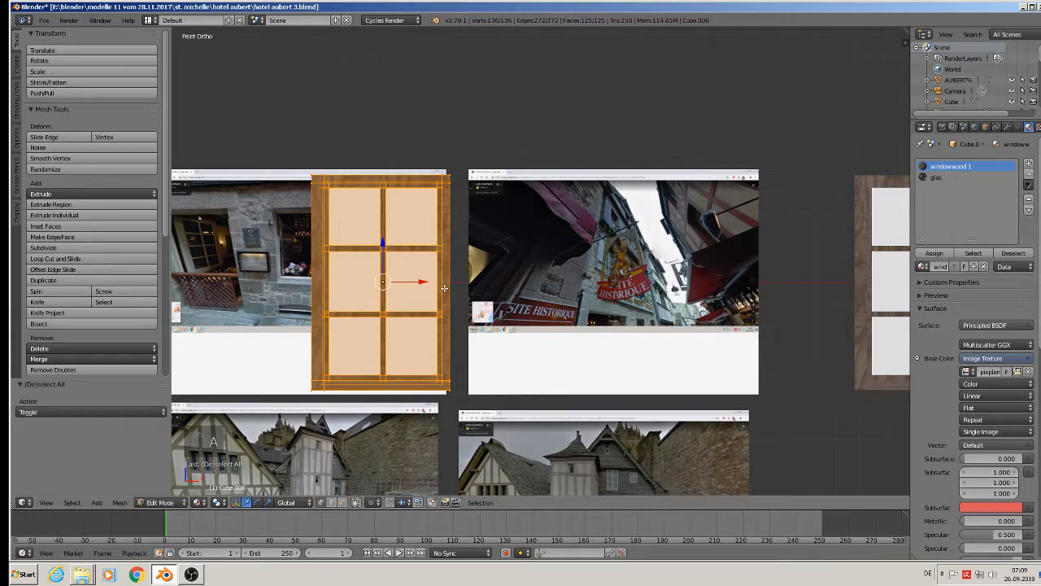
pyautogui.hotkey('shift', 'd')
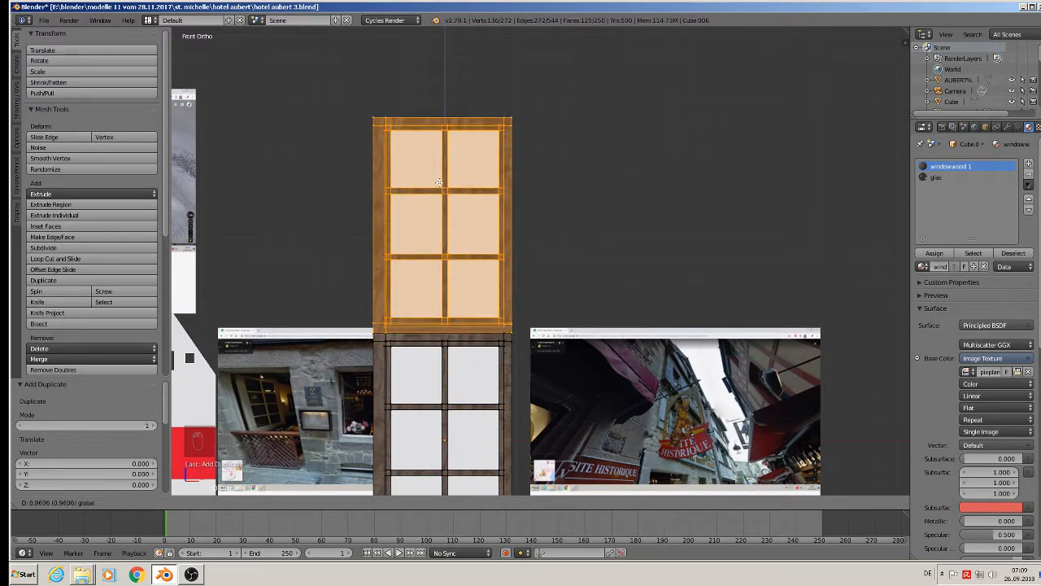
pyautogui.click(439, 183)
pyautogui.press('a')
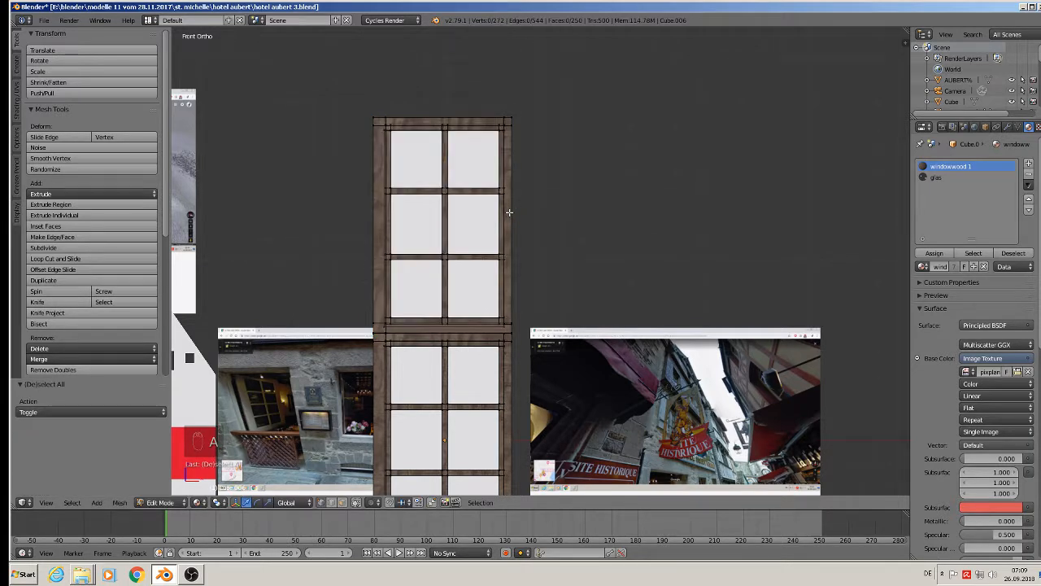
pyautogui.press('b')
pyautogui.moveTo(546, 209); pyautogui.dragTo(344, 182)
pyautogui.press('x')
pyautogui.click(345, 184)
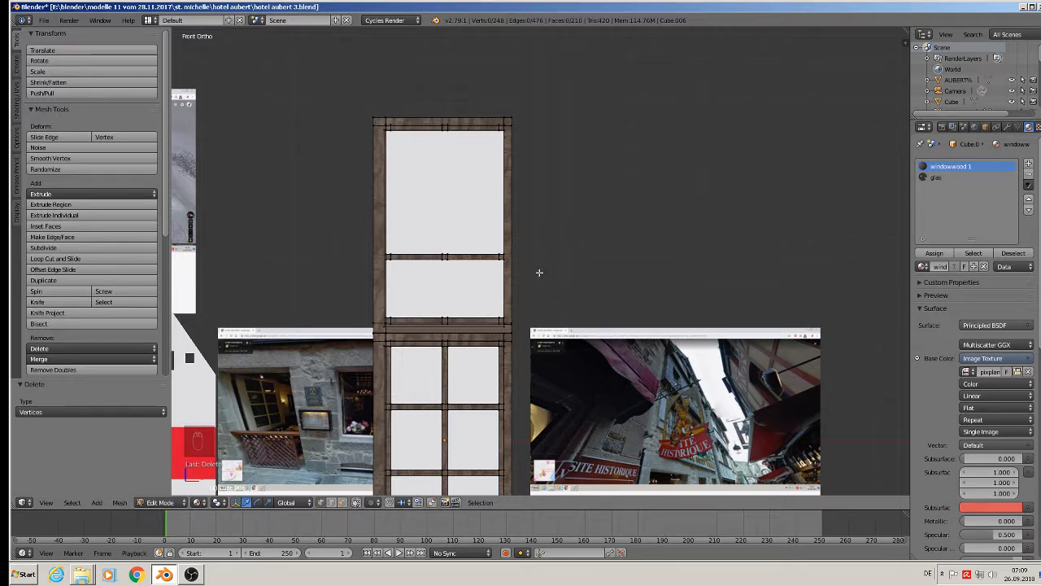
pyautogui.hotkey('ctrl', 'z')
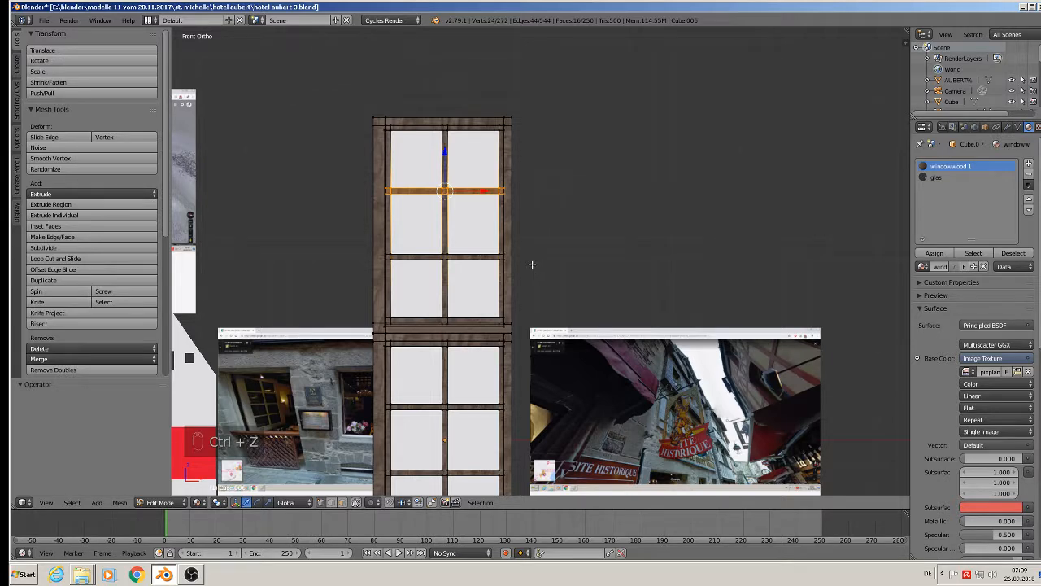
pyautogui.press('a')
# Delete the outer end vertices of the upper crossbar in the top window frame, keeping the central mullion.
pyautogui.scroll(3, 416, 330)
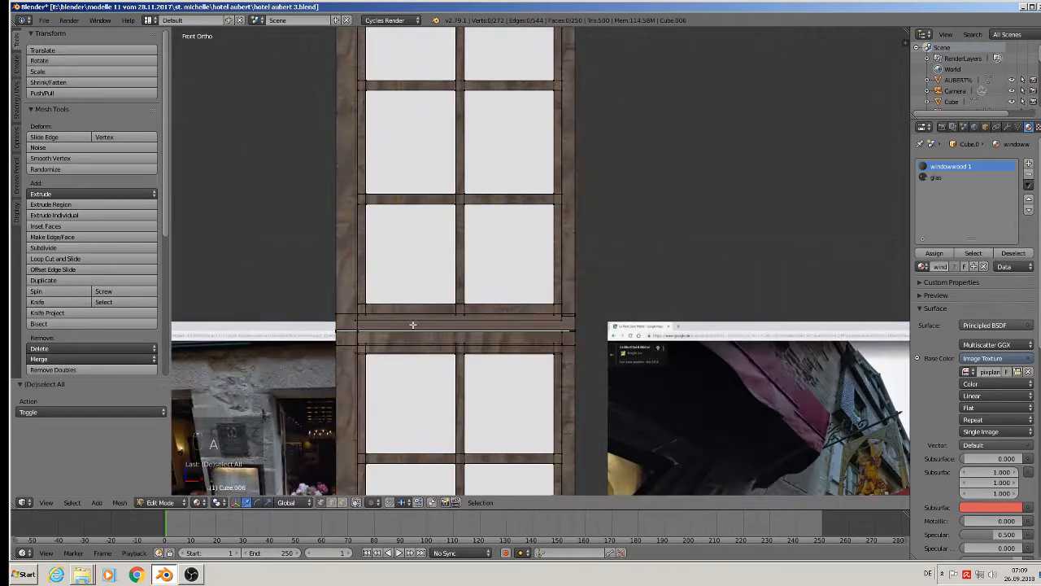
pyautogui.scroll(-2, 381, 90)
pyautogui.scroll(1, 384, 105)
pyautogui.scroll(-1, 384, 105)
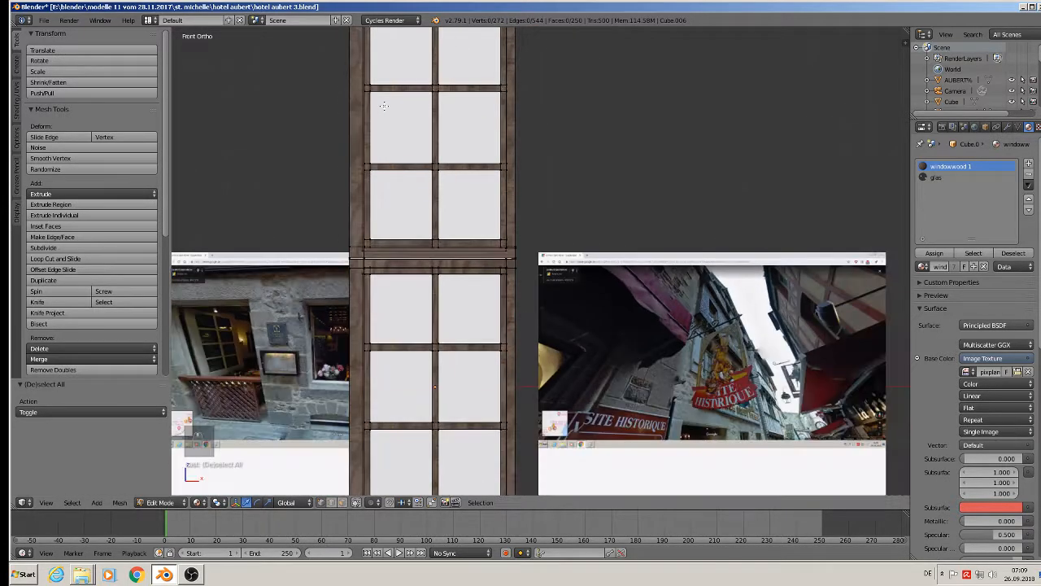
pyautogui.press('c')
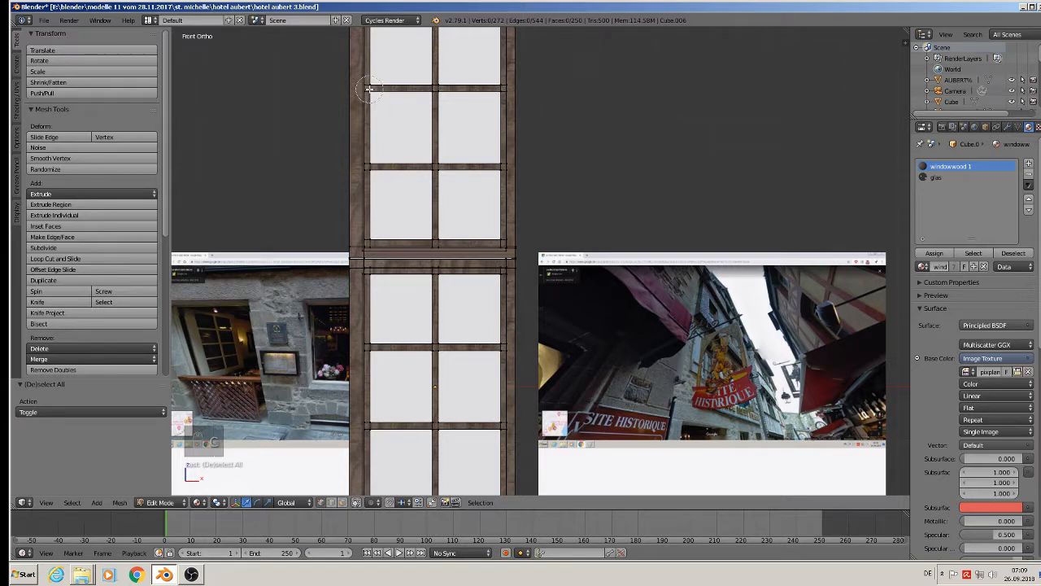
pyautogui.click(373, 89)
pyautogui.rightClick(505, 94)
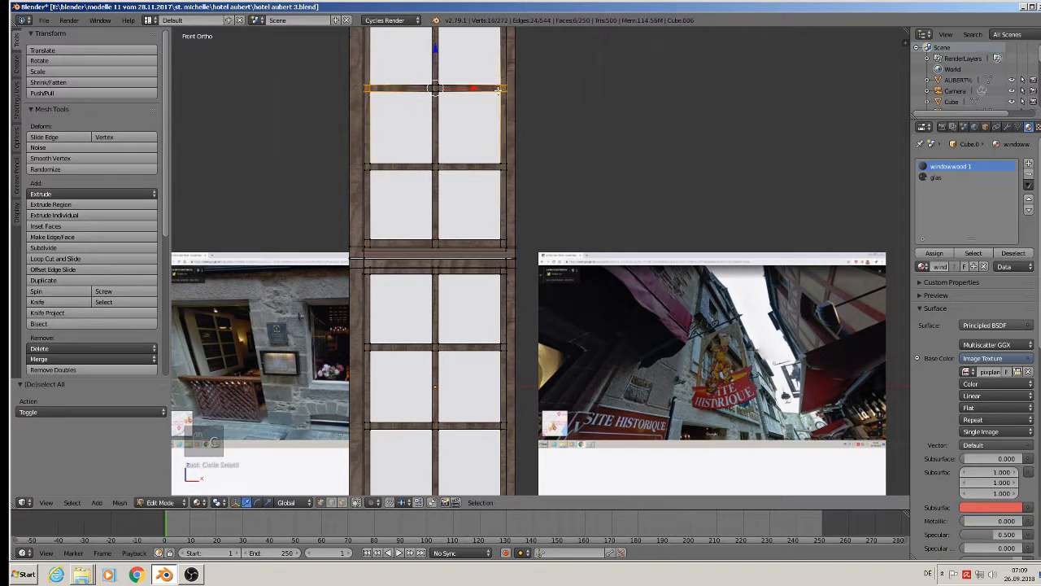
pyautogui.press('x')
pyautogui.click(496, 89)
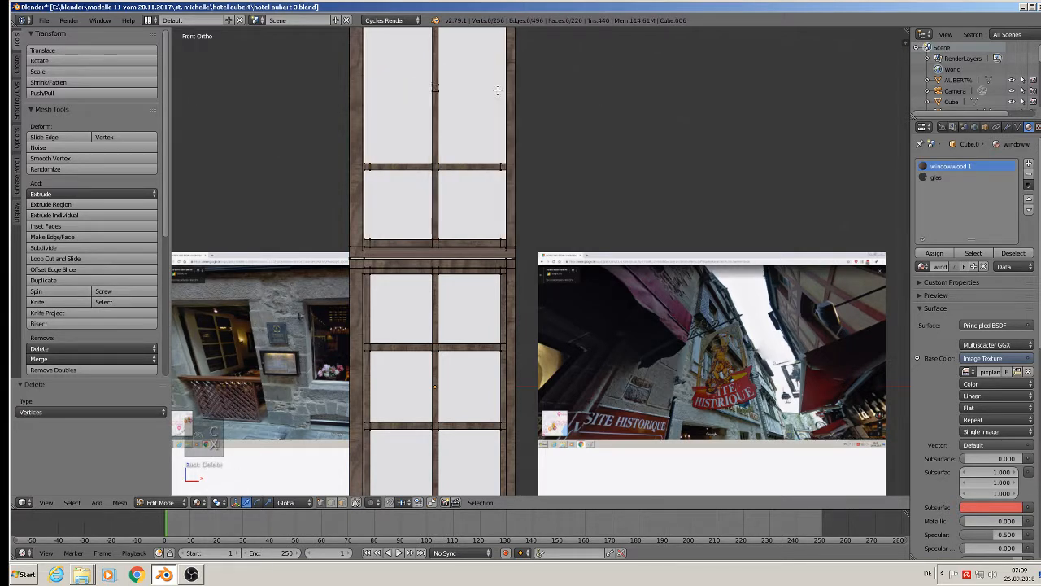
# Delete the outer end vertices of the lower crossbar in the top window frame, keeping the central mullion.
pyautogui.rightClick(367, 171)
pyautogui.click(499, 166)
pyautogui.rightClick(500, 166)
pyautogui.press('c')
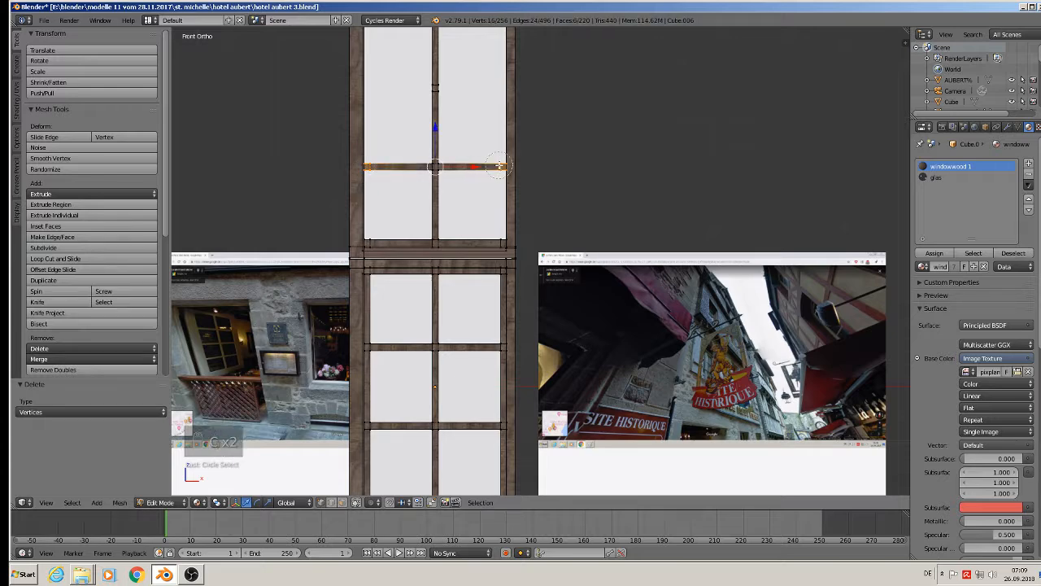
pyautogui.rightClick(499, 166)
pyautogui.press('x')
pyautogui.click(496, 165)
pyautogui.scroll(-2, 493, 179)
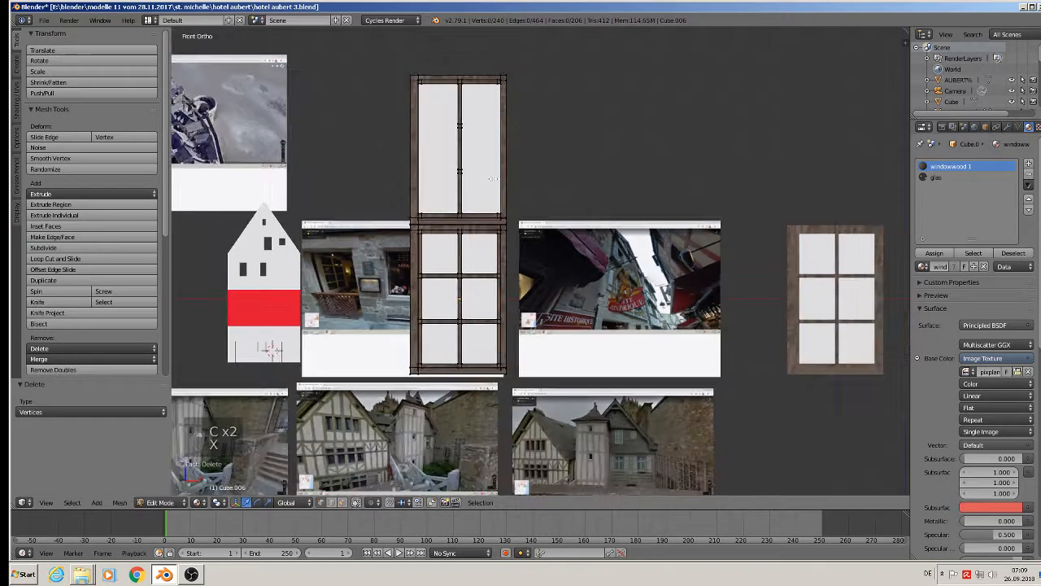
# Shorten the top window frame by moving its upper rail and upper mullion vertices down along Z.
pyautogui.press('b')
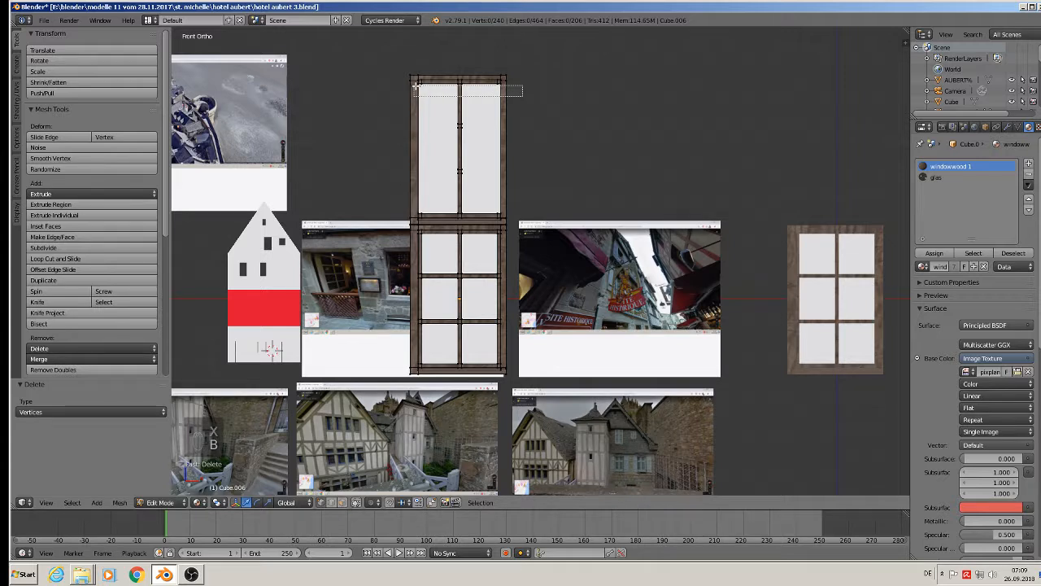
pyautogui.moveTo(415, 85); pyautogui.dragTo(415, 85)
pyautogui.press('b')
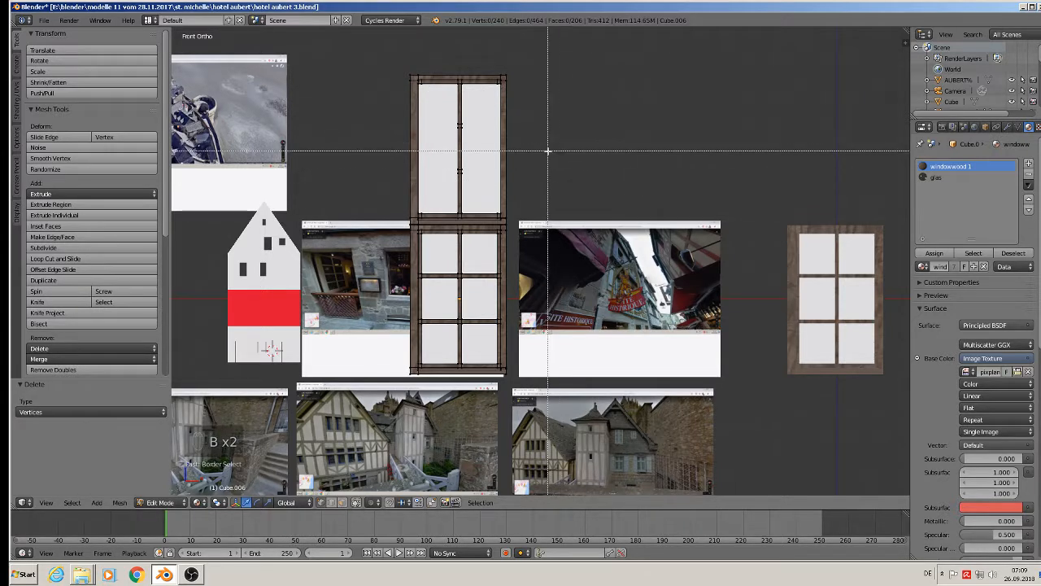
pyautogui.moveTo(547, 150); pyautogui.dragTo(326, 32)
pyautogui.press('g')
pyautogui.press('z')
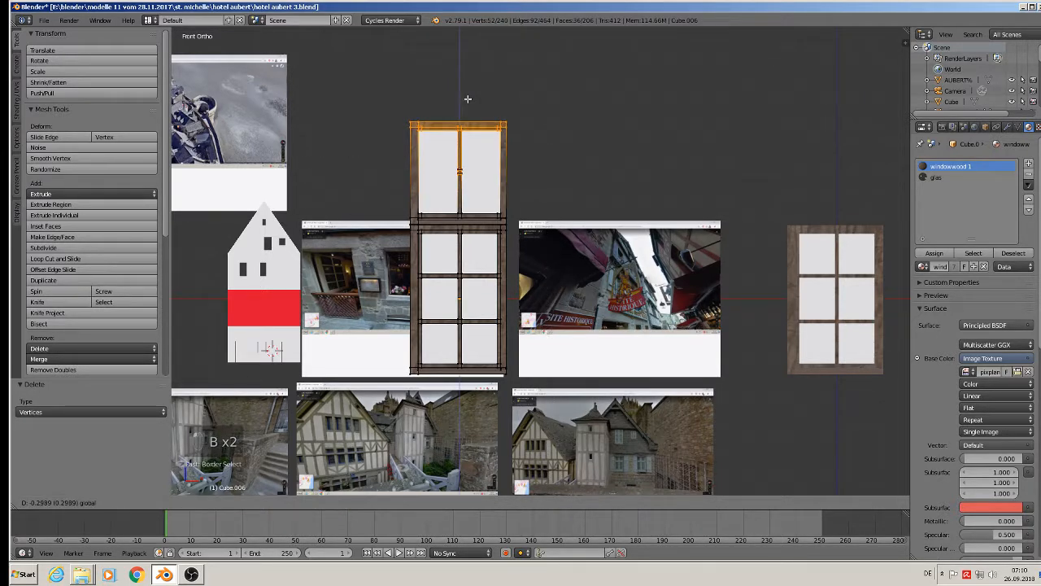
pyautogui.click(462, 86)
pyautogui.press('a')
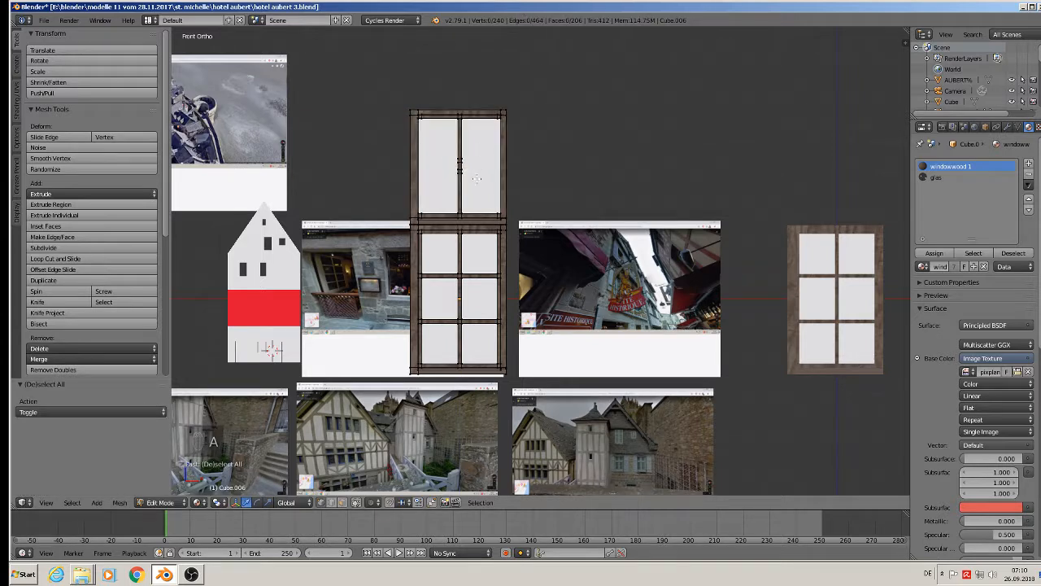
# Dissolve the edges of the leftover crossbar joints on the top frame's central mullion.
pyautogui.press('b')
pyautogui.moveTo(477, 185); pyautogui.dragTo(432, 146)
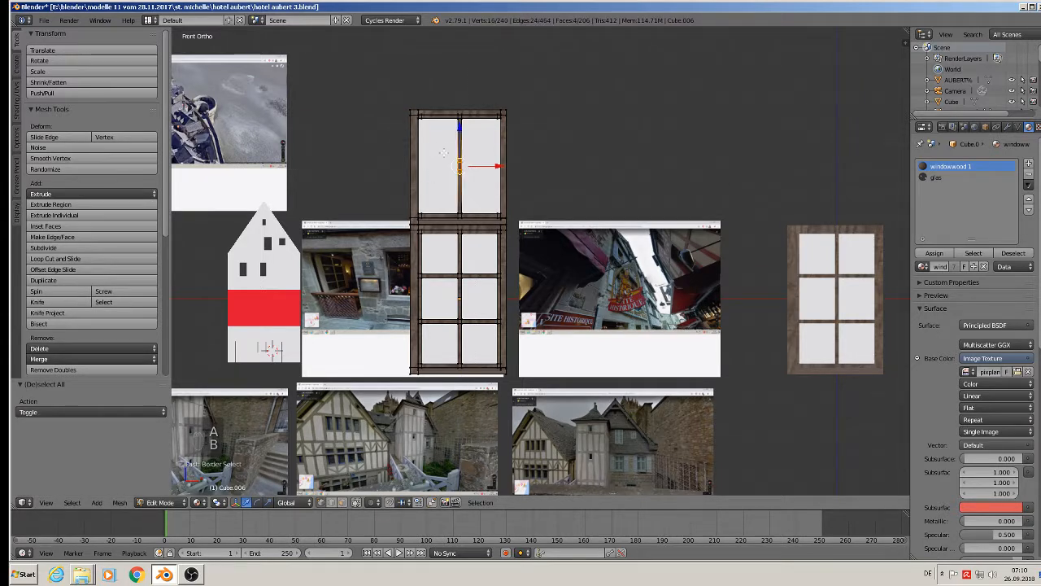
pyautogui.press('x')
pyautogui.click(431, 226)
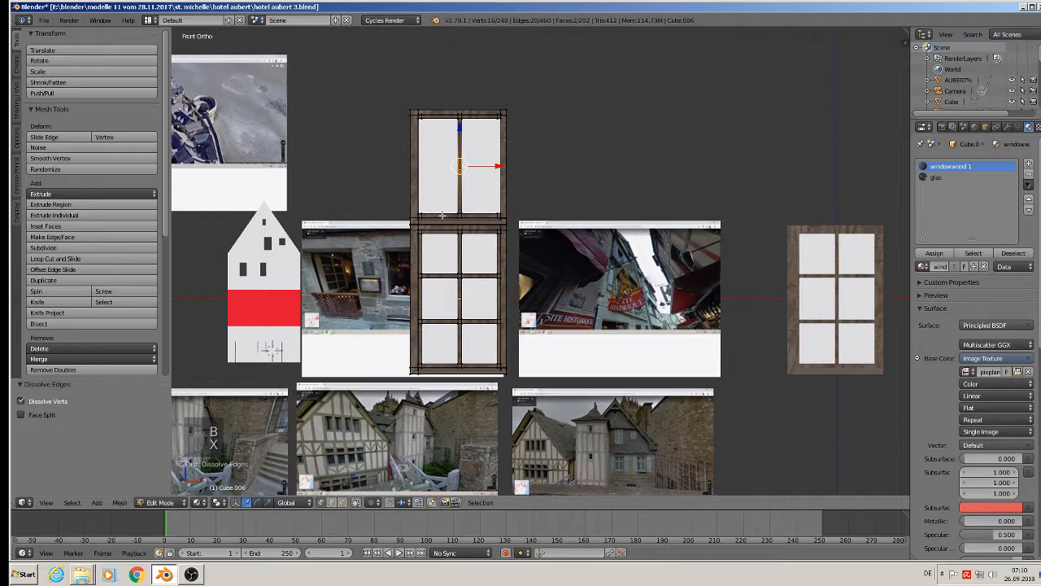
pyautogui.press('a')
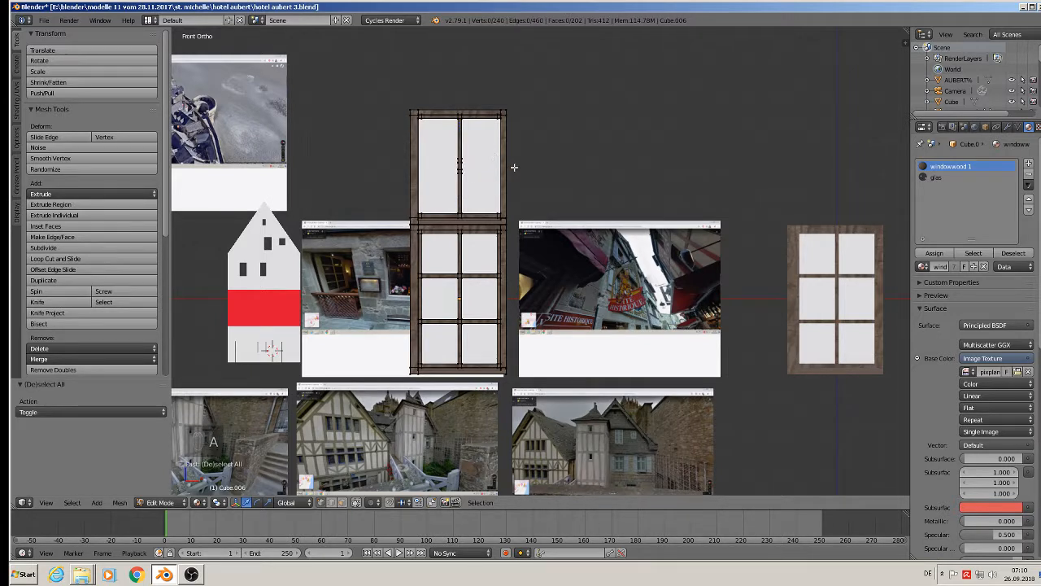
# Move the leftover mullion joint vertices down along Z, close to the bottom of the top frame.
pyautogui.press('h')
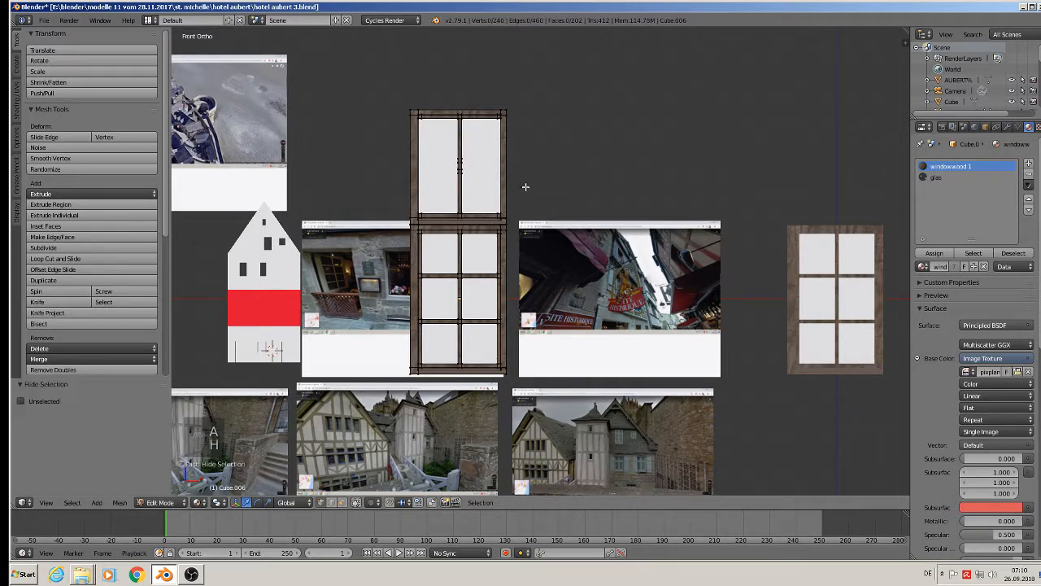
pyautogui.press('b')
pyautogui.moveTo(524, 186); pyautogui.dragTo(392, 145)
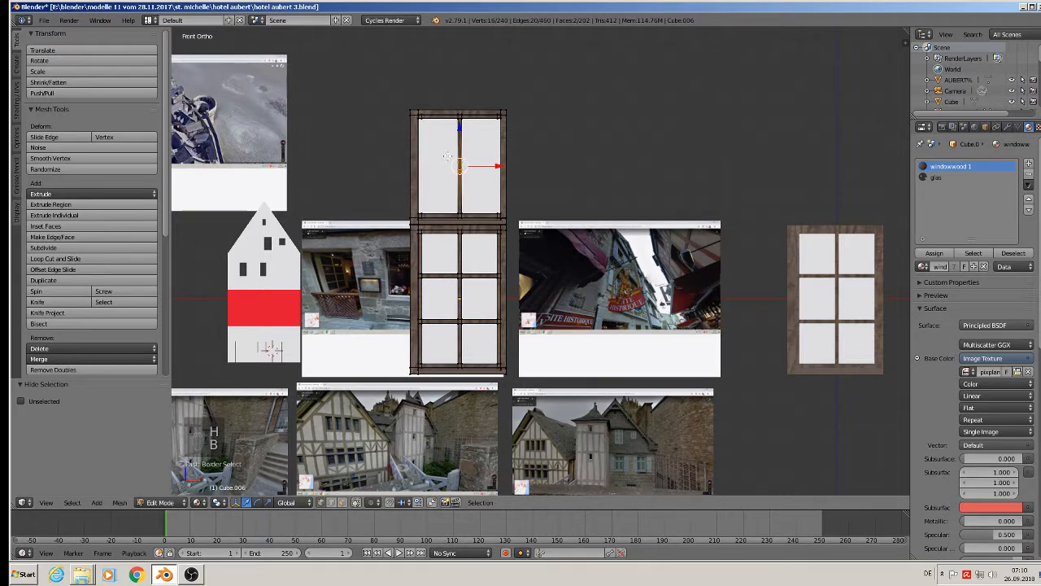
pyautogui.moveTo(462, 138); pyautogui.dragTo(460, 168)
pyautogui.press('a')
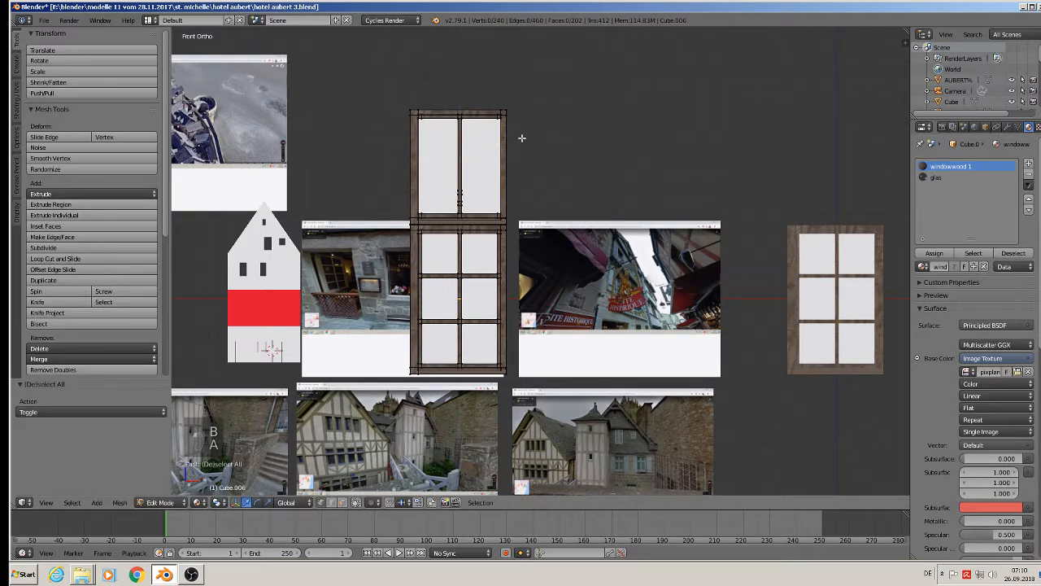
# Lower the top rail along Z to form a short two-pane transom above the six-pane window, and return to Object Mode.
pyautogui.press('b')
pyautogui.moveTo(517, 127); pyautogui.dragTo(372, 92)
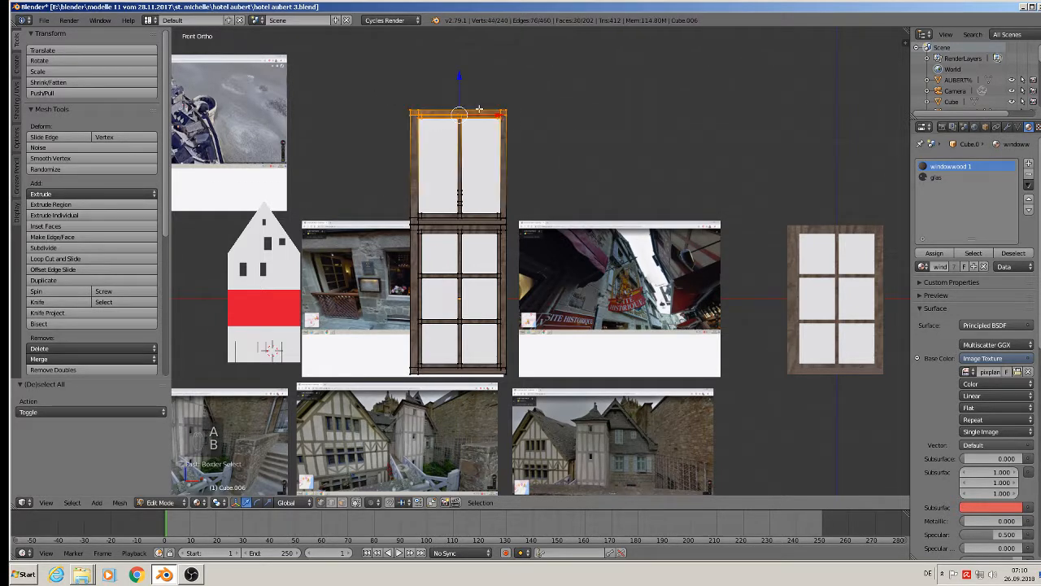
pyautogui.moveTo(462, 91); pyautogui.dragTo(457, 152)
pyautogui.press('a')
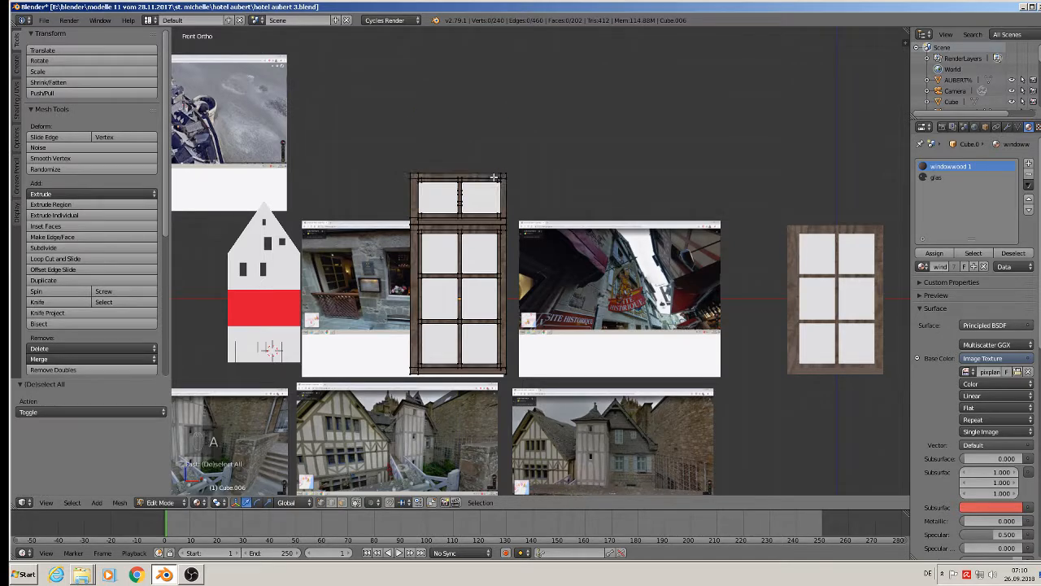
pyautogui.scroll(-3, 496, 192)
pyautogui.keyDown('shift'); pyautogui.moveTo(527, 240); pyautogui.dragTo(636, 226, button='middle'); pyautogui.keyUp('shift')
pyautogui.press('Tab')
# Examine the upper-floor windows in the Auberge Saint Pierre photo against the house model's openings.
pyautogui.scroll(3, 636, 226)
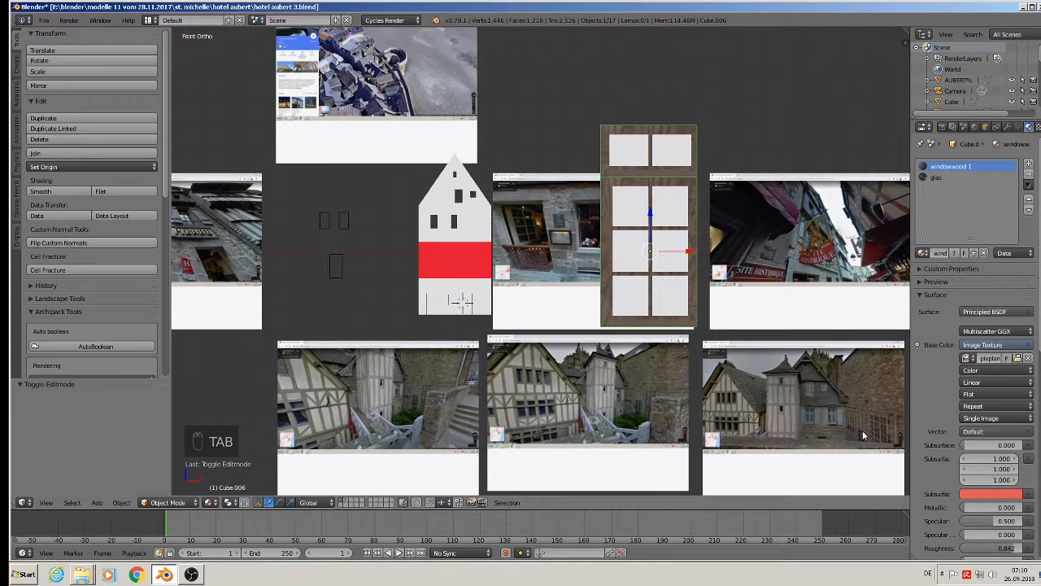
pyautogui.keyDown('shift'); pyautogui.moveTo(460, 350); pyautogui.dragTo(793, 342, button='middle'); pyautogui.keyUp('shift')
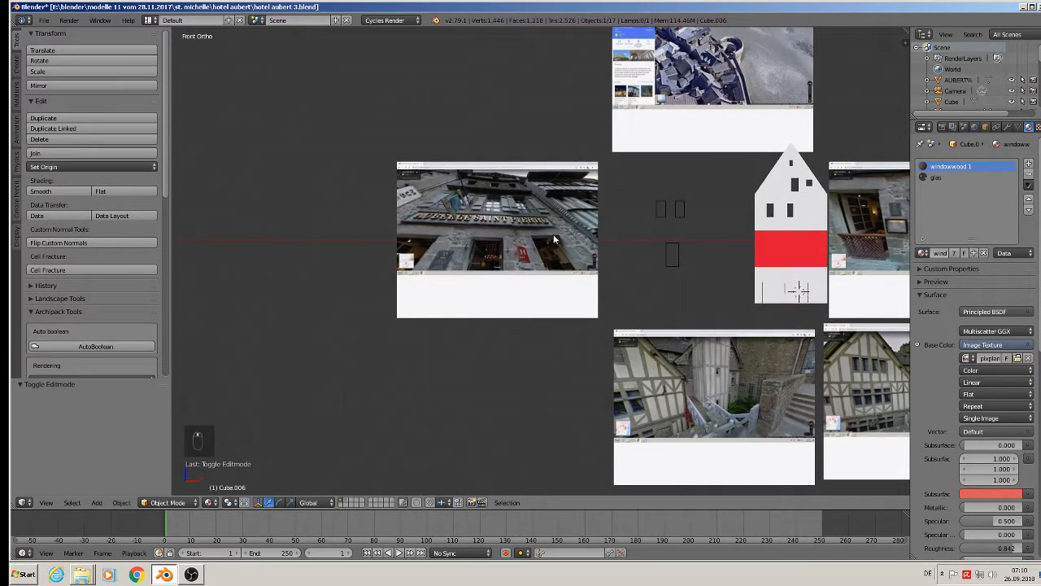
pyautogui.scroll(4, 539, 226)
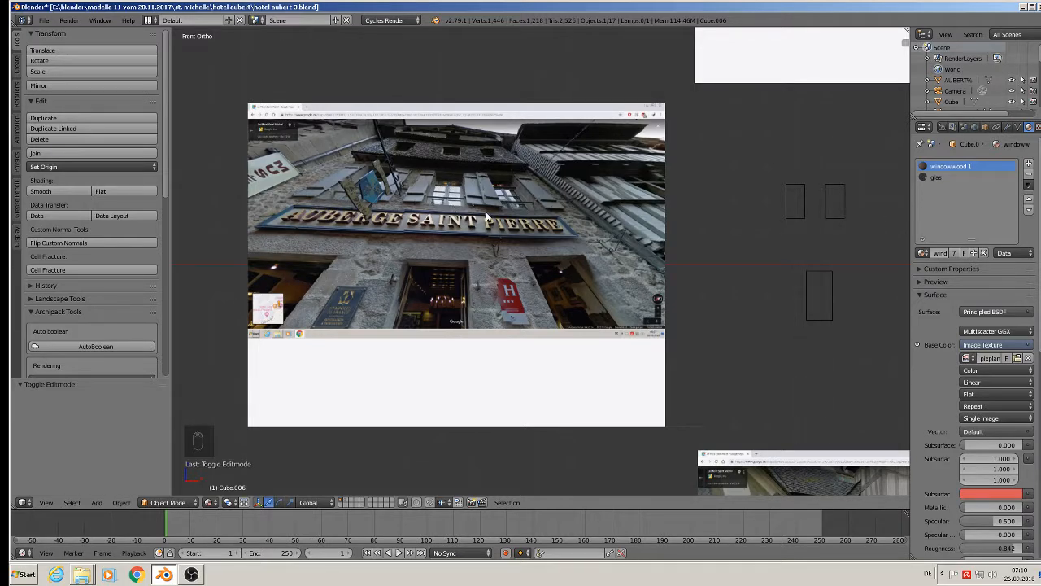
pyautogui.scroll(-4, 467, 213)
pyautogui.keyDown('shift'); pyautogui.moveTo(630, 288); pyautogui.dragTo(454, 254, button='middle'); pyautogui.keyUp('shift')
pyautogui.scroll(2, 566, 254)
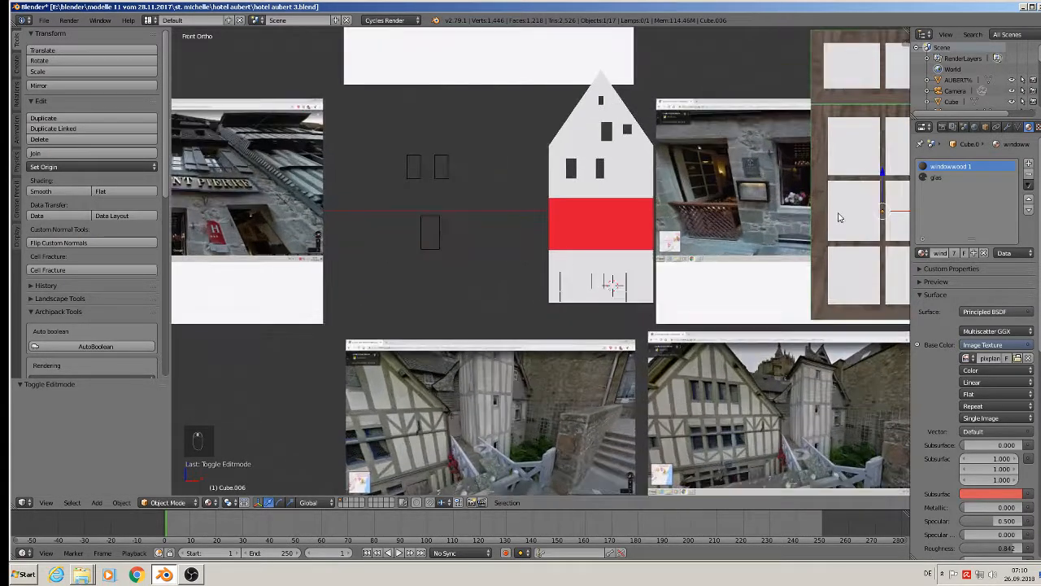
# Move the transom window along X to line up with the house's red storey and scale it to 0.096.
pyautogui.keyDown('shift'); pyautogui.moveTo(851, 229); pyautogui.dragTo(697, 238, button='middle'); pyautogui.keyUp('shift')
pyautogui.moveTo(722, 236); pyautogui.dragTo(423, 236)
pyautogui.press('s')
pyautogui.click(387, 246)
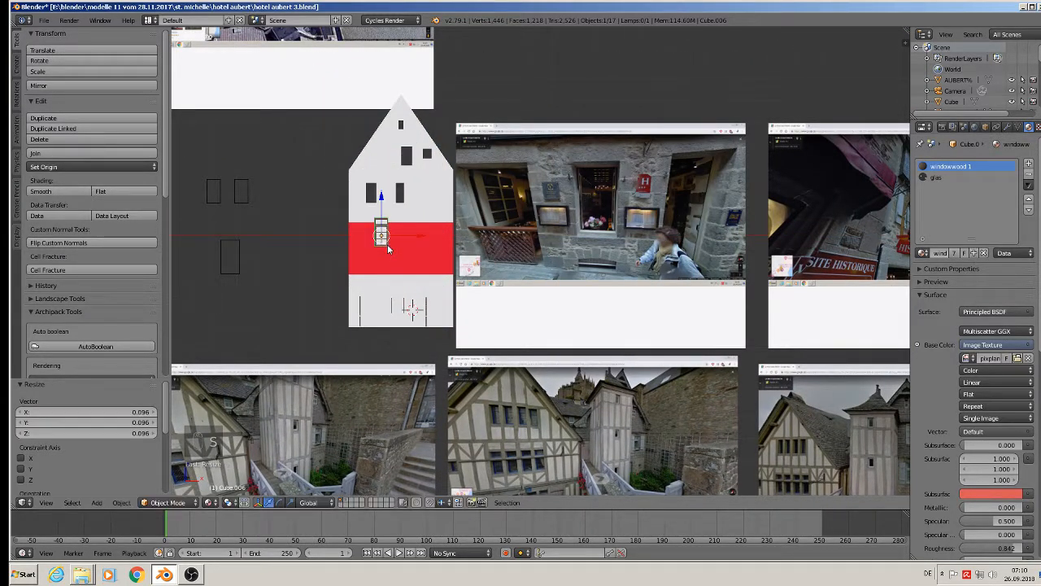
# Lower the transom window by 0.089 along Z and move it 3.016 along Y to the red storey's facade.
pyautogui.moveTo(385, 202); pyautogui.dragTo(384, 223)
pyautogui.moveTo(436, 287); pyautogui.dragTo(461, 296, button='middle')
pyautogui.moveTo(455, 294); pyautogui.dragTo(750, 413, button='middle')
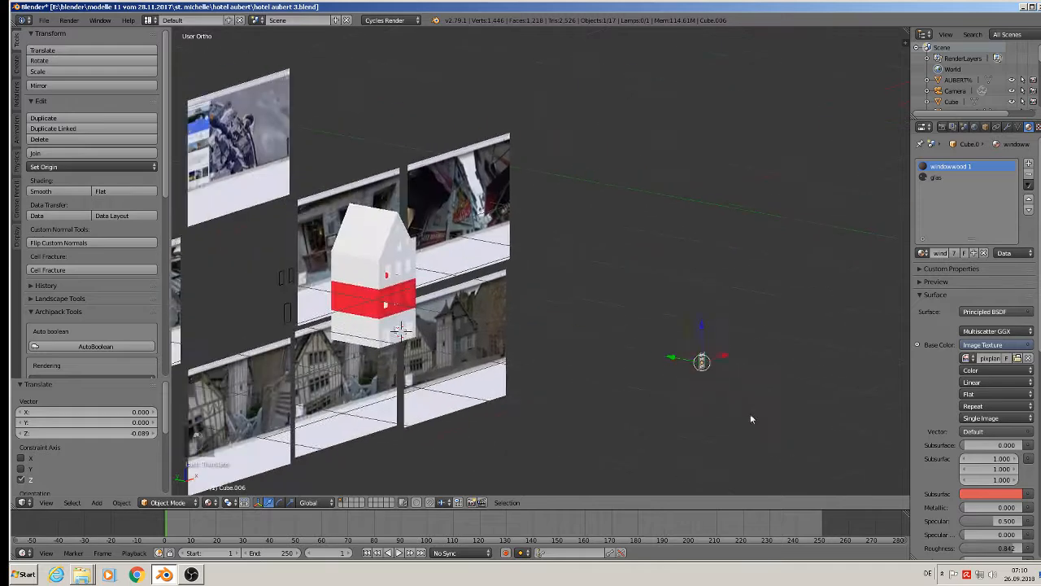
pyautogui.press('g')
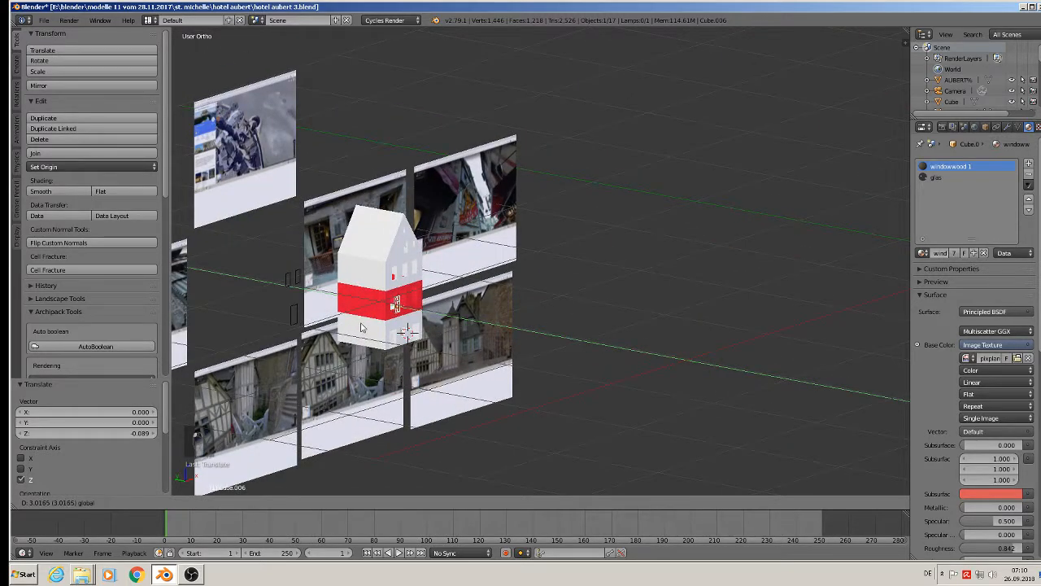
pyautogui.click(356, 328)
pyautogui.press('KP_Decimal')
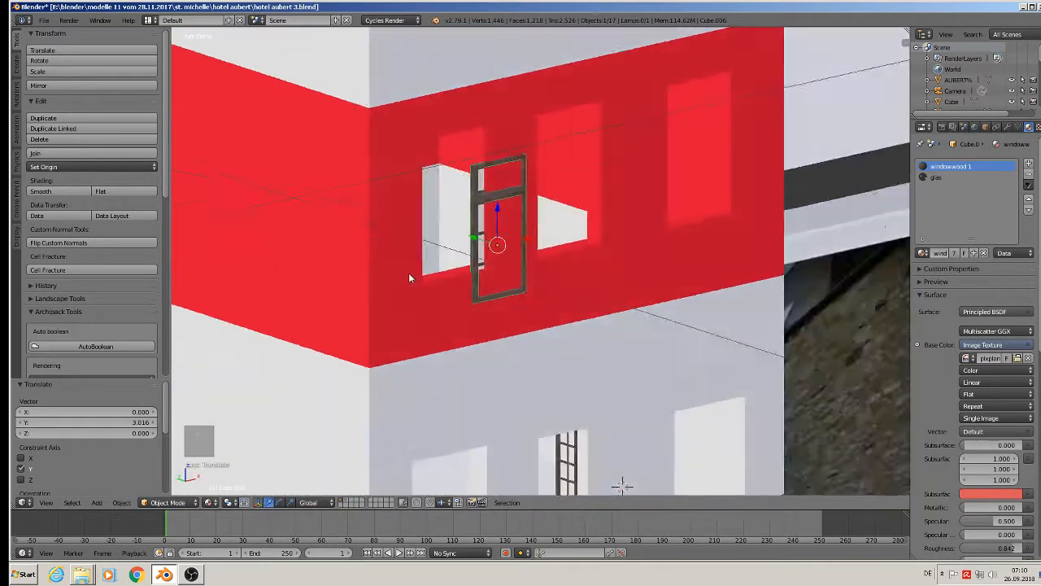
# Fit the transom window into the red storey's first opening, moving it 0.018 along Y, 0.026 along Z and finally -0.006 along X.
pyautogui.moveTo(408, 278); pyautogui.dragTo(531, 275, button='middle')
pyautogui.press('g')
pyautogui.press('y')
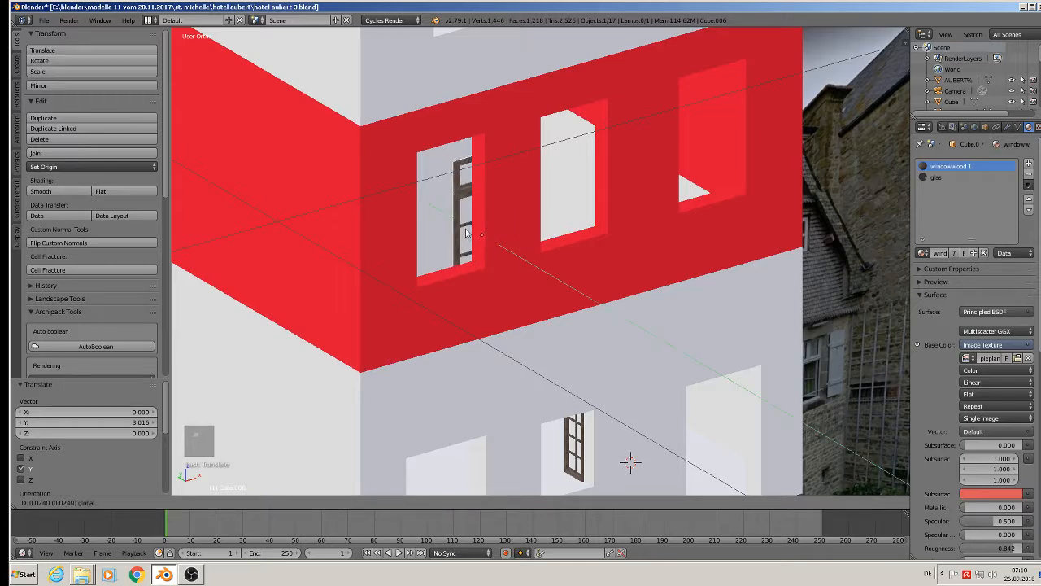
pyautogui.click(468, 236)
pyautogui.press('g')
pyautogui.press('x')
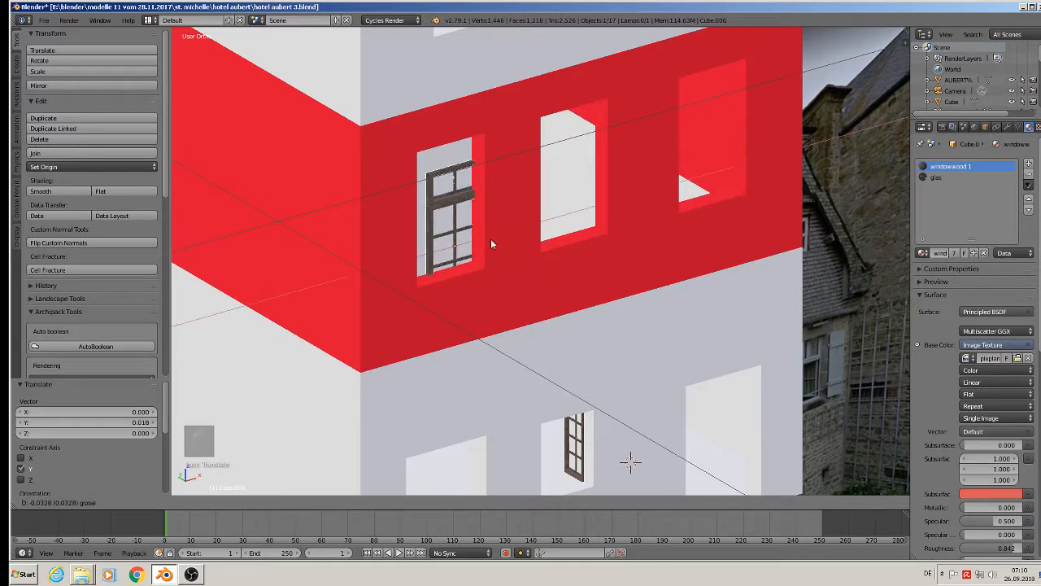
pyautogui.click(477, 245)
pyautogui.moveTo(445, 216); pyautogui.dragTo(445, 190)
pyautogui.press('KP_1')
pyautogui.moveTo(413, 214); pyautogui.dragTo(455, 241, button='middle')
pyautogui.moveTo(472, 220); pyautogui.dragTo(467, 223)
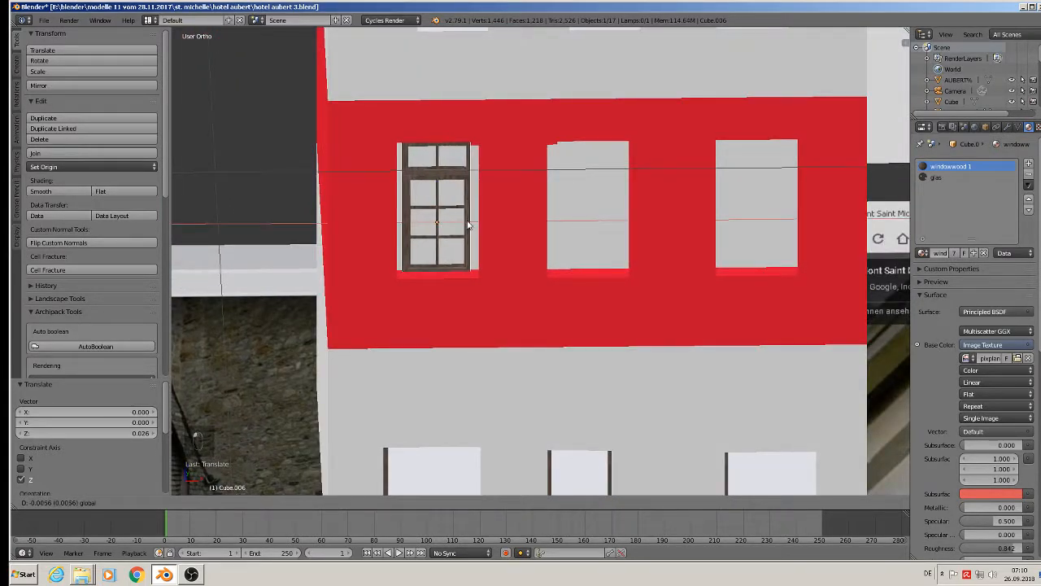
# Widen the transom window along X by a factor of about 1.26 to fill the opening, and nudge it along X and 0.003 along Z.
pyautogui.press('s')
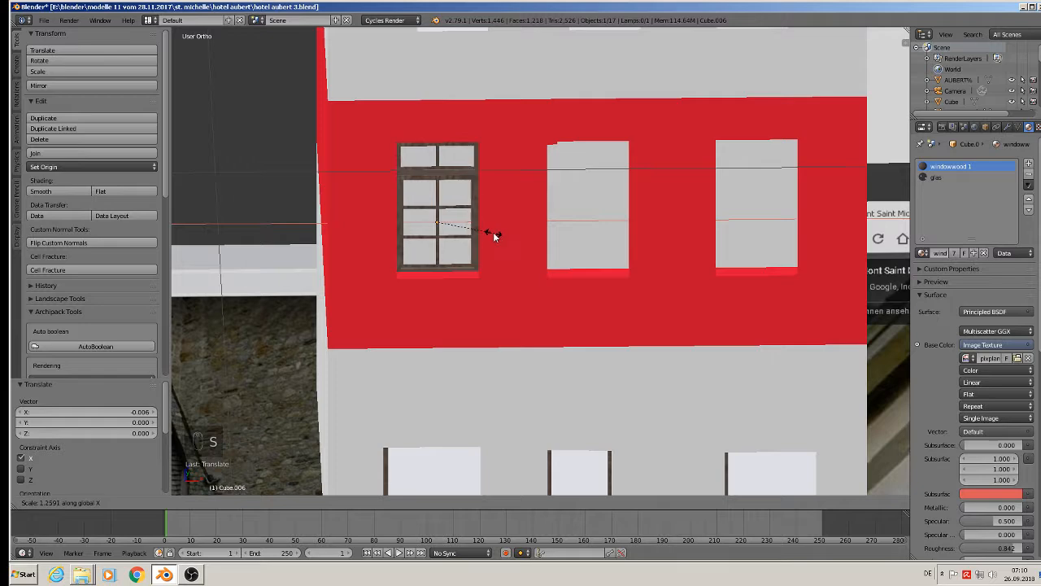
pyautogui.click(493, 231)
pyautogui.moveTo(475, 219); pyautogui.dragTo(479, 220)
pyautogui.moveTo(479, 220); pyautogui.dragTo(500, 194, button='middle')
pyautogui.moveTo(440, 198); pyautogui.dragTo(438, 191)
# Scale the transom window along Z by 1.117 and about 0.98, adjusting its height along Z to fit the opening.
pyautogui.press('s')
pyautogui.press('z')
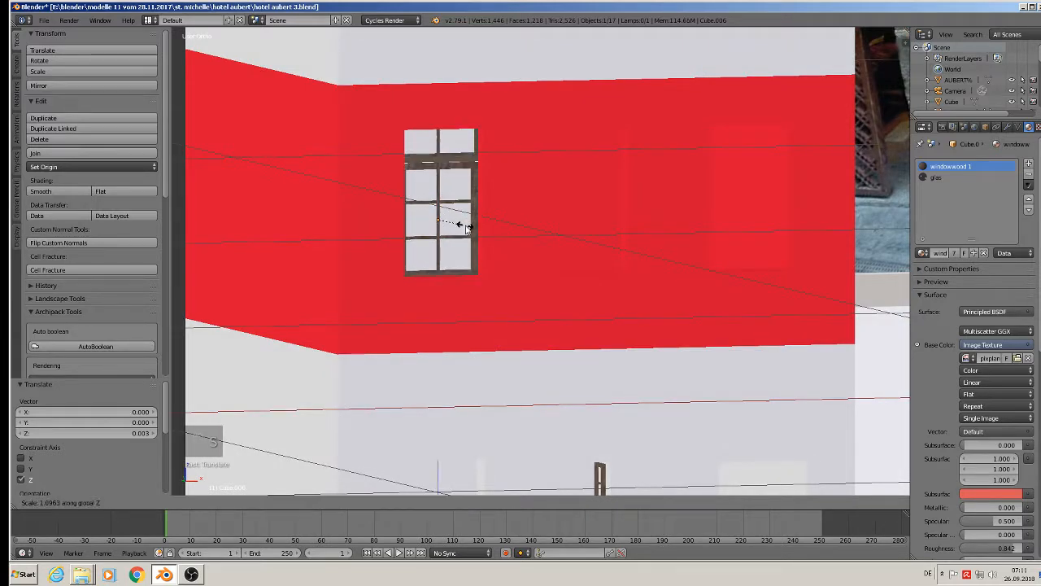
pyautogui.click(468, 228)
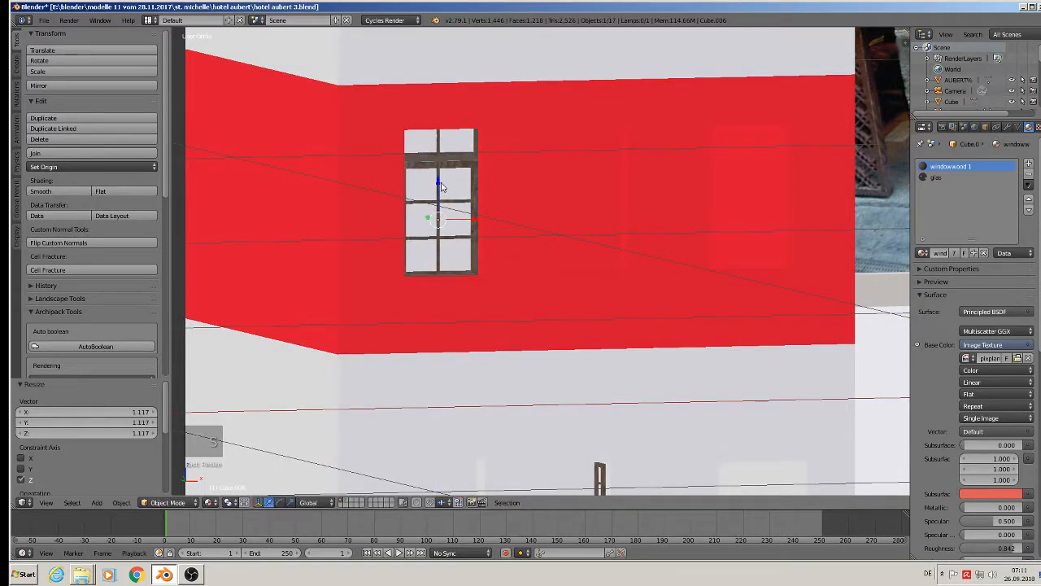
pyautogui.moveTo(440, 183); pyautogui.dragTo(440, 188)
pyautogui.moveTo(440, 188); pyautogui.dragTo(440, 190)
pyautogui.press('s')
pyautogui.press('z')
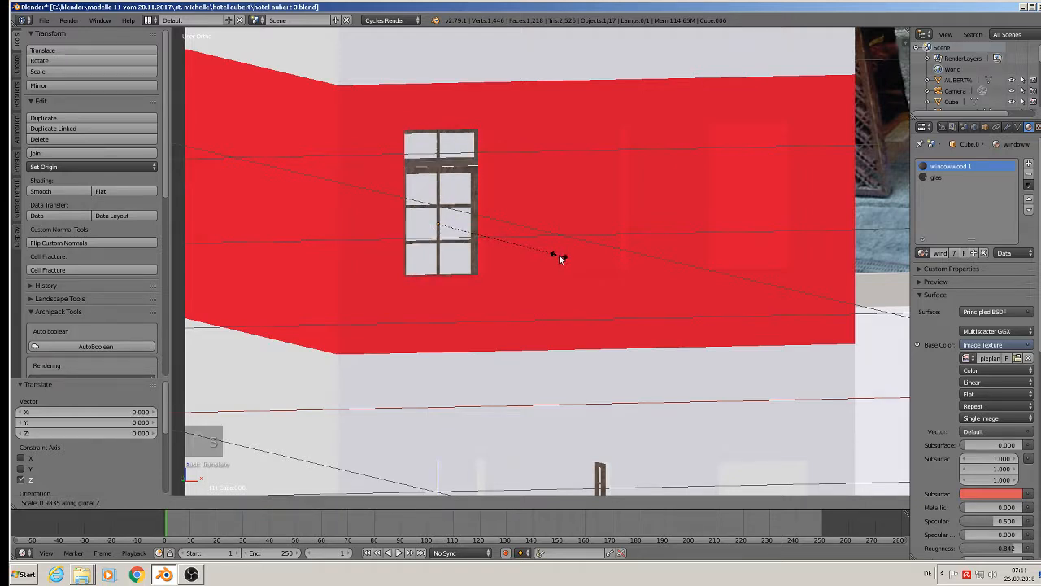
pyautogui.click(558, 254)
pyautogui.moveTo(443, 188); pyautogui.dragTo(434, 191)
# Place linked duplicates of the transom window in the red storey's other two openings, offset 0.129 and about 0.148 along X.
pyautogui.scroll(-5, 434, 191)
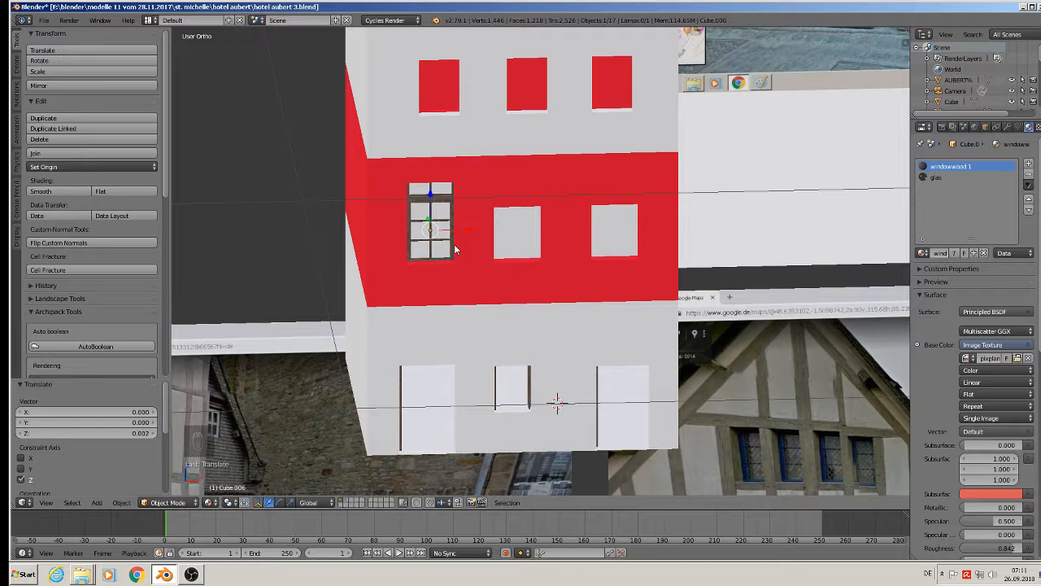
pyautogui.hotkey('alt', 'd')
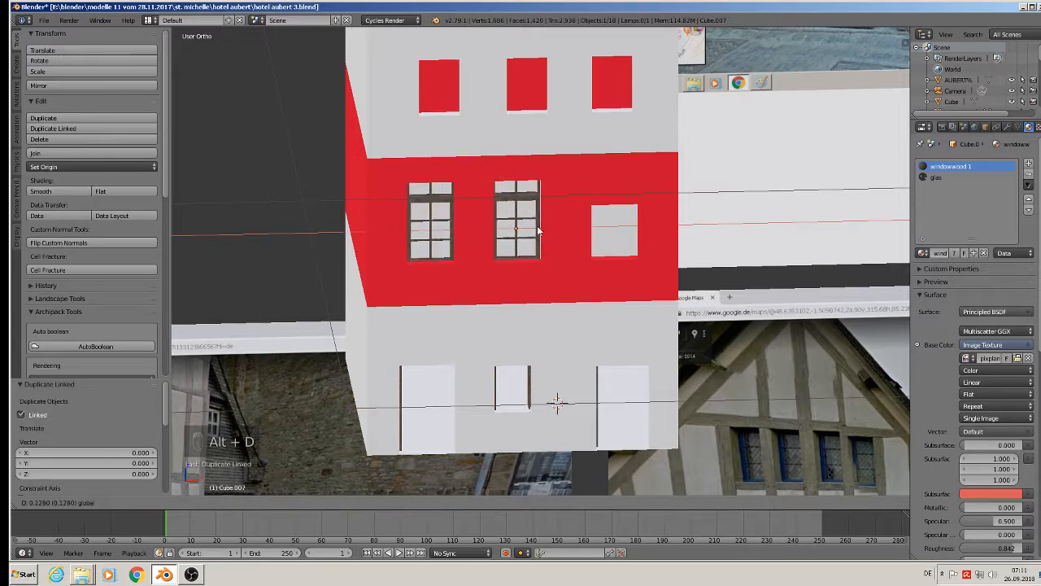
pyautogui.click(539, 225)
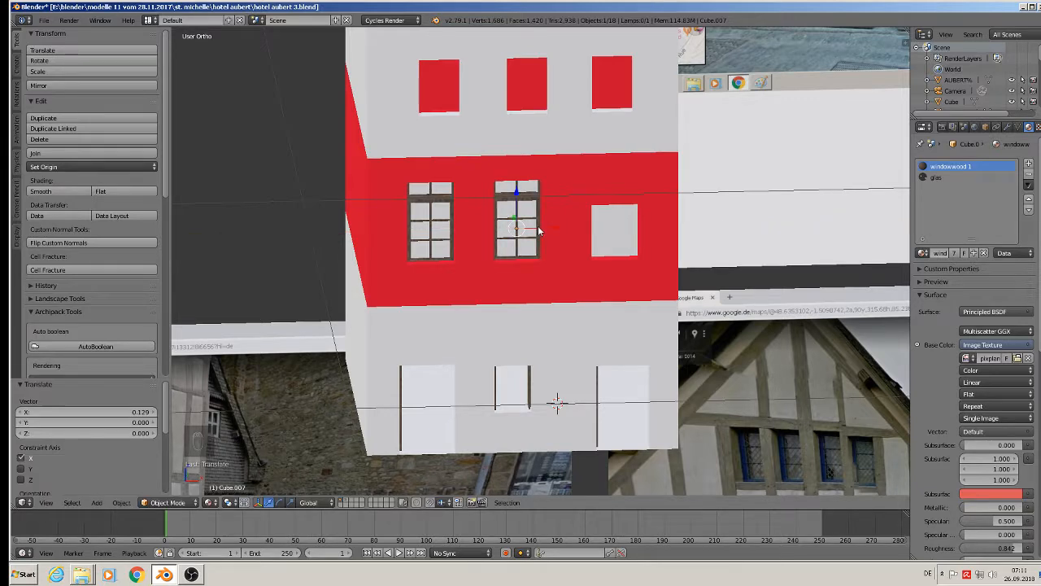
pyautogui.hotkey('alt', 'd')
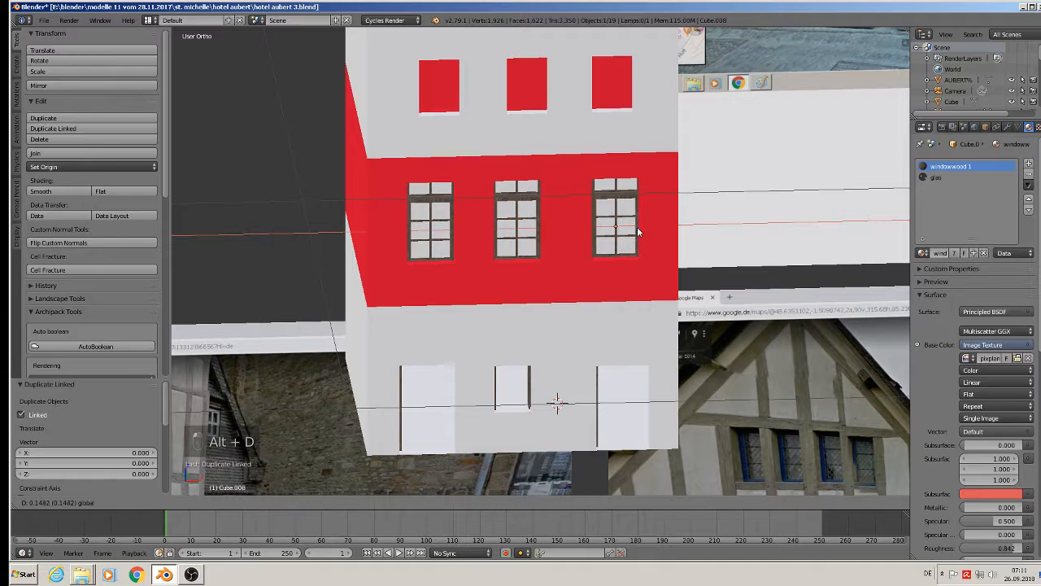
pyautogui.click(635, 226)
pyautogui.scroll(-1, 630, 244)
# Deselect everything and save hotel aubert 3.blend.
pyautogui.press('a')
pyautogui.moveTo(629, 249); pyautogui.dragTo(658, 284, button='middle')
pyautogui.scroll(-3, 569, 255)
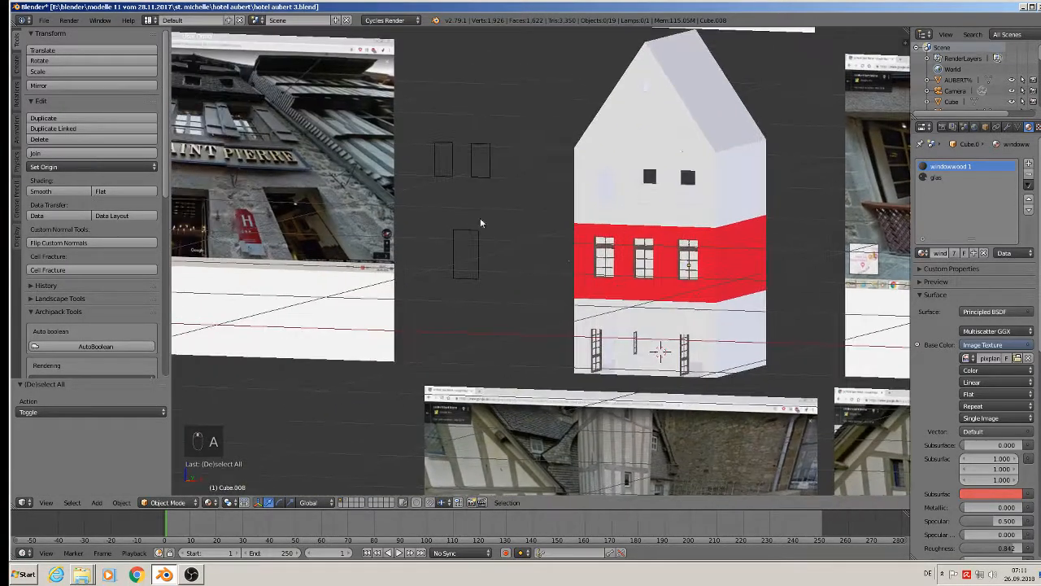
pyautogui.click(43, 20)
pyautogui.click(69, 106)
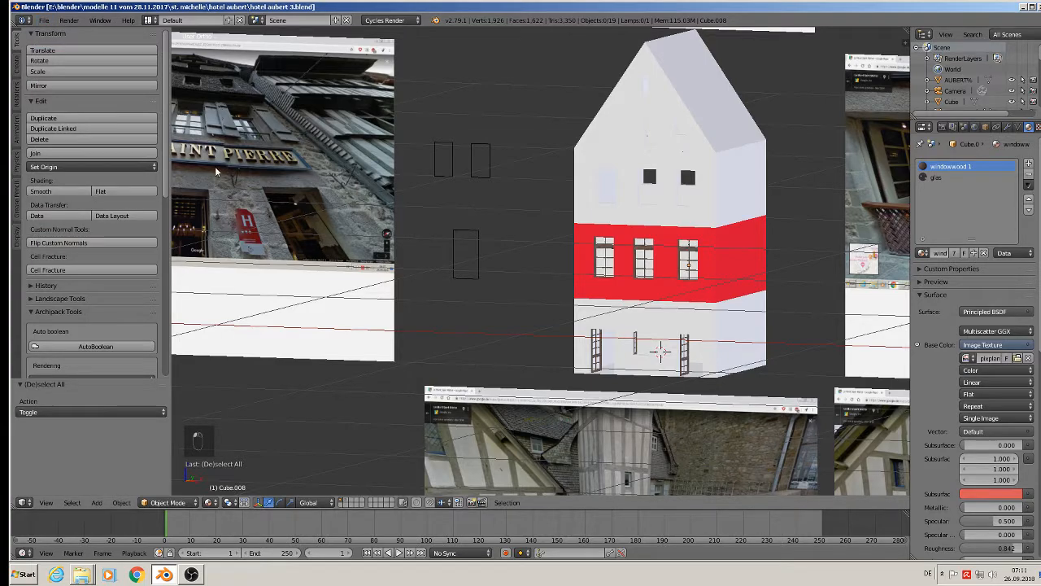
# Examine the upper windows in the Auberge Saint Pierre photo and the shuttered windows of the stone house in the half-timbered courtyard photo.
pyautogui.scroll(8, 458, 213)
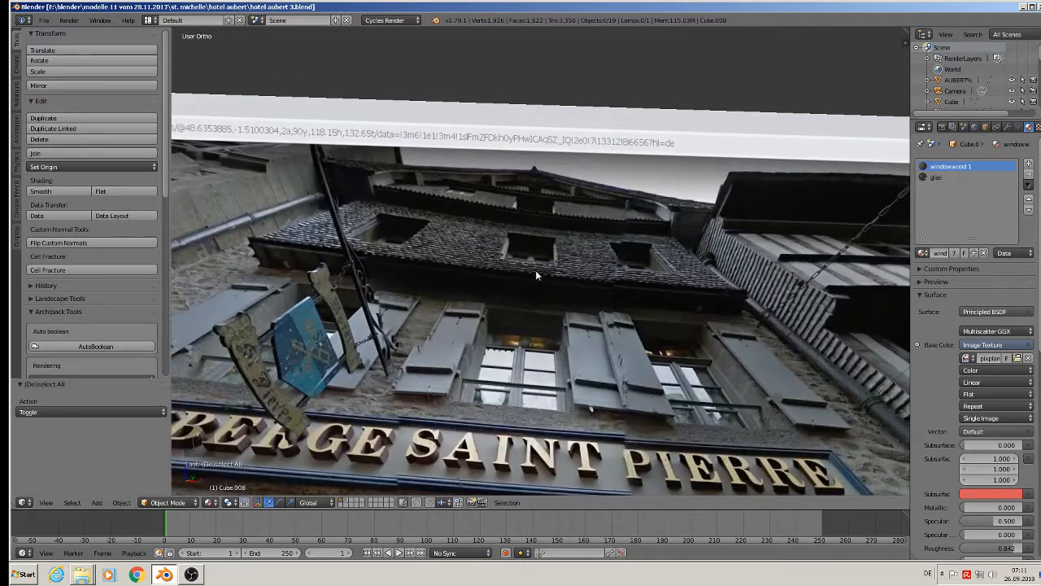
pyautogui.scroll(-3, 492, 245)
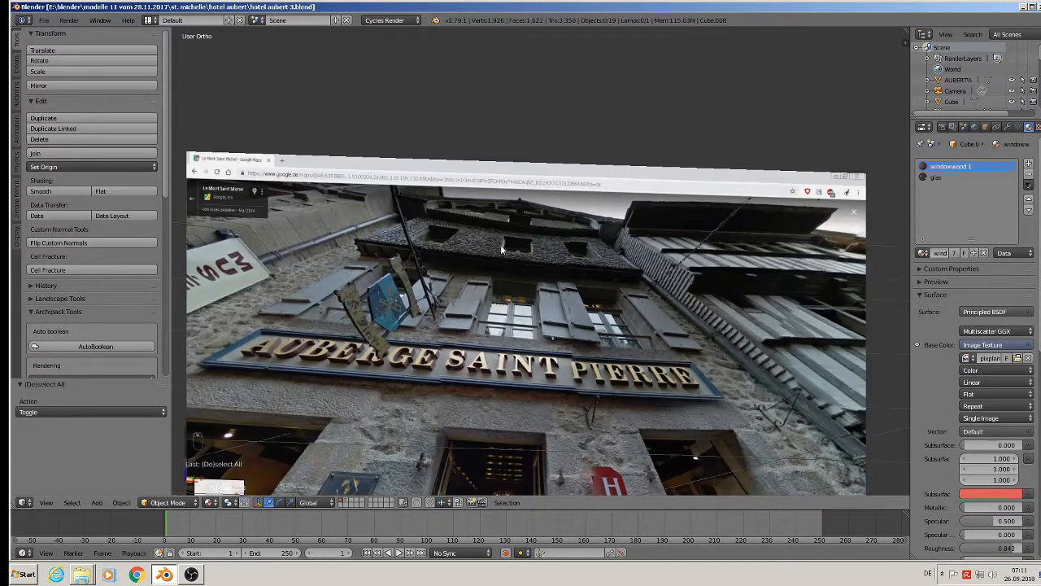
pyautogui.scroll(-1, 505, 252)
pyautogui.scroll(-3, 521, 244)
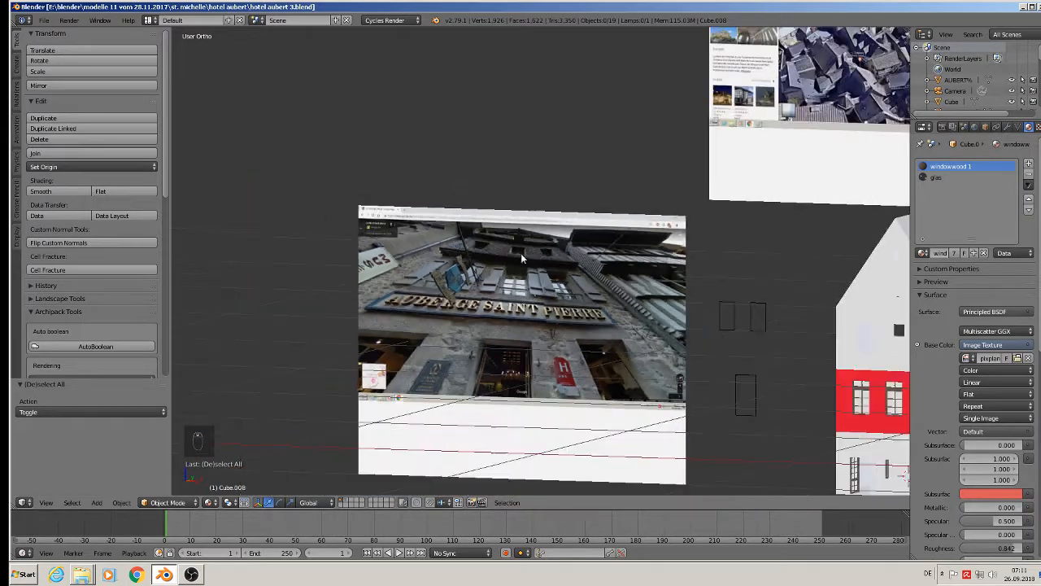
pyautogui.scroll(-4, 589, 298)
pyautogui.keyDown('shift'); pyautogui.moveTo(855, 394); pyautogui.dragTo(490, 153, button='middle'); pyautogui.keyUp('shift')
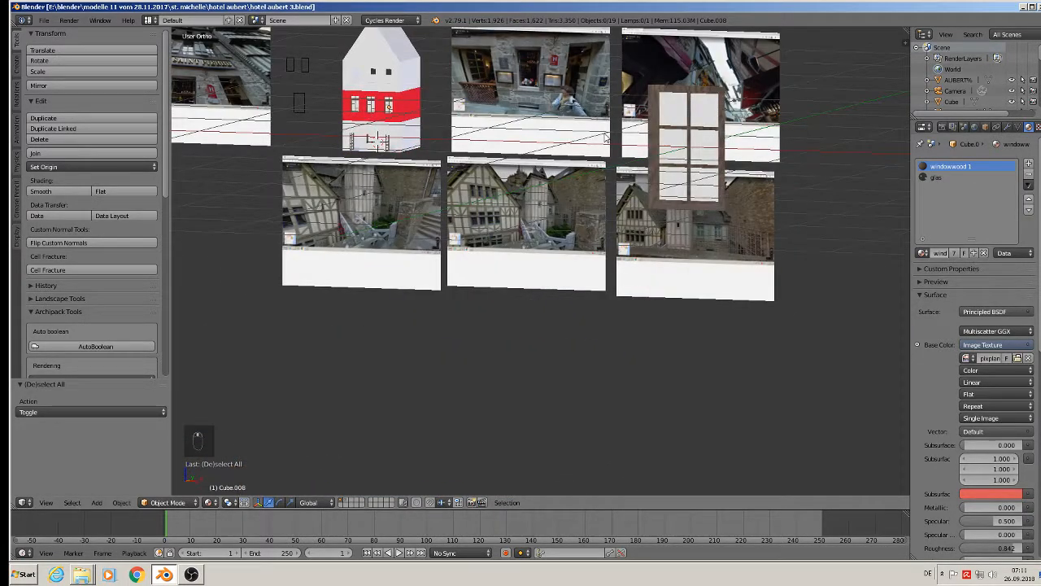
pyautogui.press('KP_1')
pyautogui.keyDown('shift'); pyautogui.moveTo(863, 191); pyautogui.dragTo(610, 203, button='middle'); pyautogui.keyUp('shift')
pyautogui.scroll(8, 624, 193)
pyautogui.scroll(1, 537, 263)
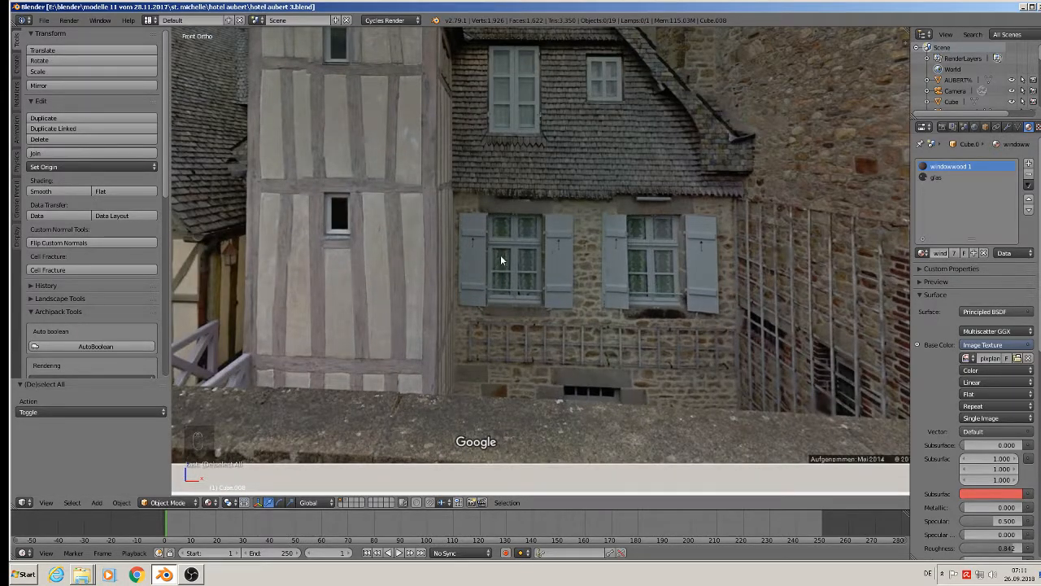
pyautogui.scroll(-8, 524, 303)
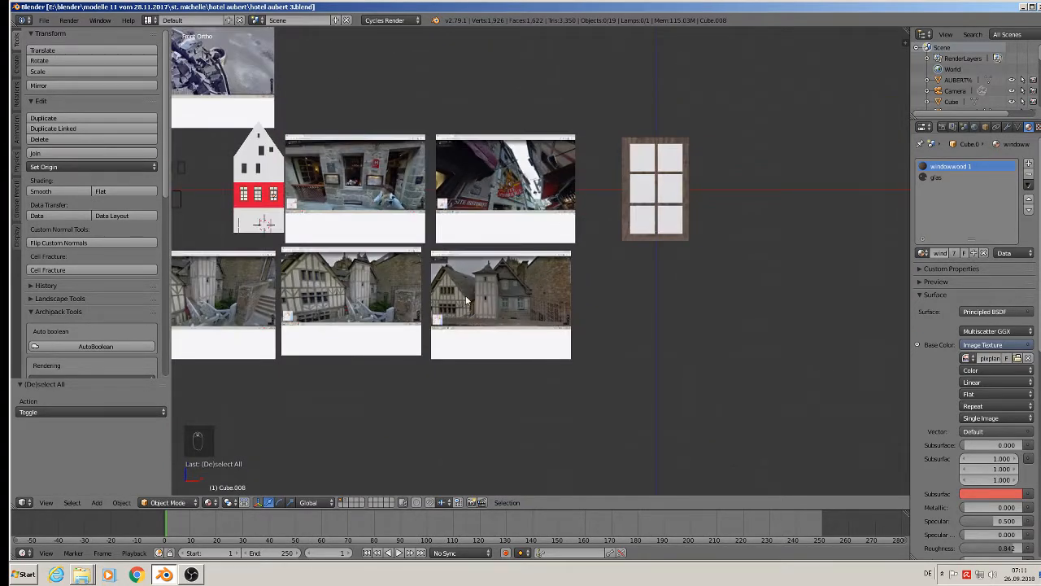
pyautogui.keyDown('shift'); pyautogui.moveTo(398, 263); pyautogui.dragTo(583, 282, button='middle'); pyautogui.keyUp('shift')
# Duplicate the large six-pane window and move the copy -1.827 along X and -1.026 along Z onto the courtyard photo.
pyautogui.rightClick(819, 200)
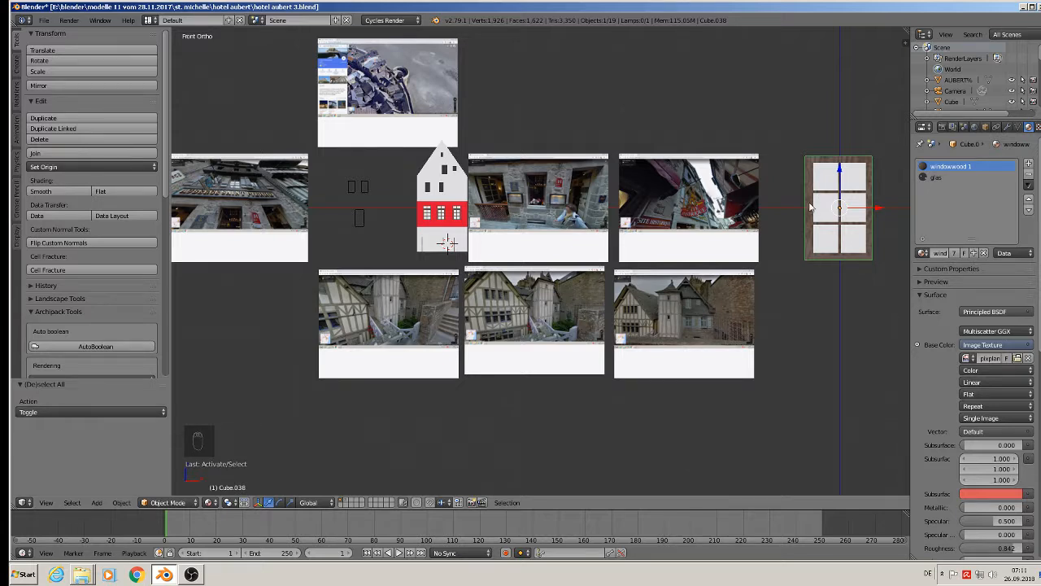
pyautogui.hotkey('shift', 'd')
pyautogui.press('x')
pyautogui.click(650, 168)
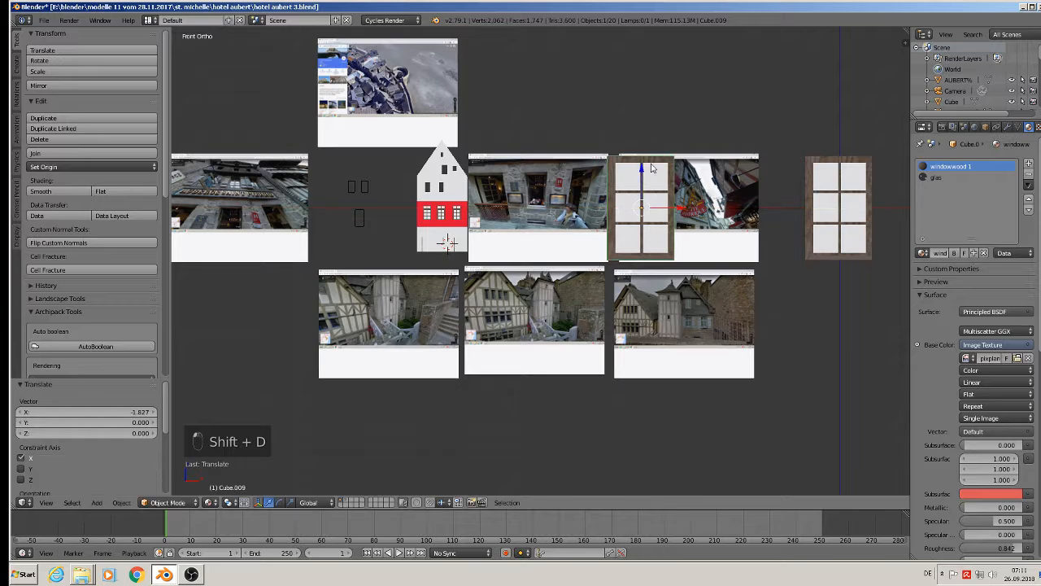
pyautogui.moveTo(651, 168); pyautogui.dragTo(656, 281)
# Scale the copied window to 0.184, move it 0.322 along X beside the shuttered windows and shrink it further to about their size.
pyautogui.scroll(8, 698, 328)
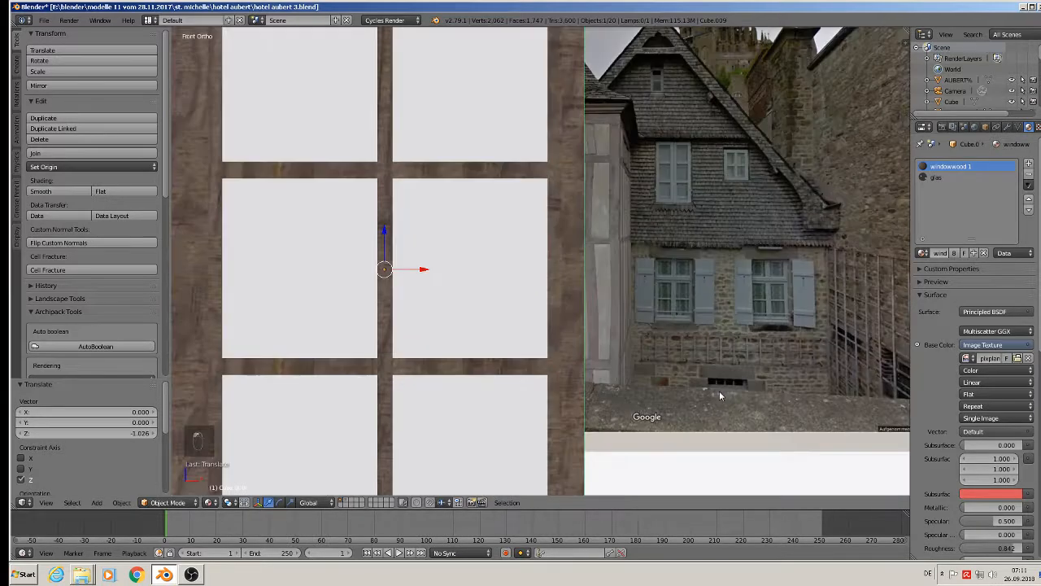
pyautogui.press('s')
pyautogui.click(440, 306)
pyautogui.press('g')
pyautogui.press('x')
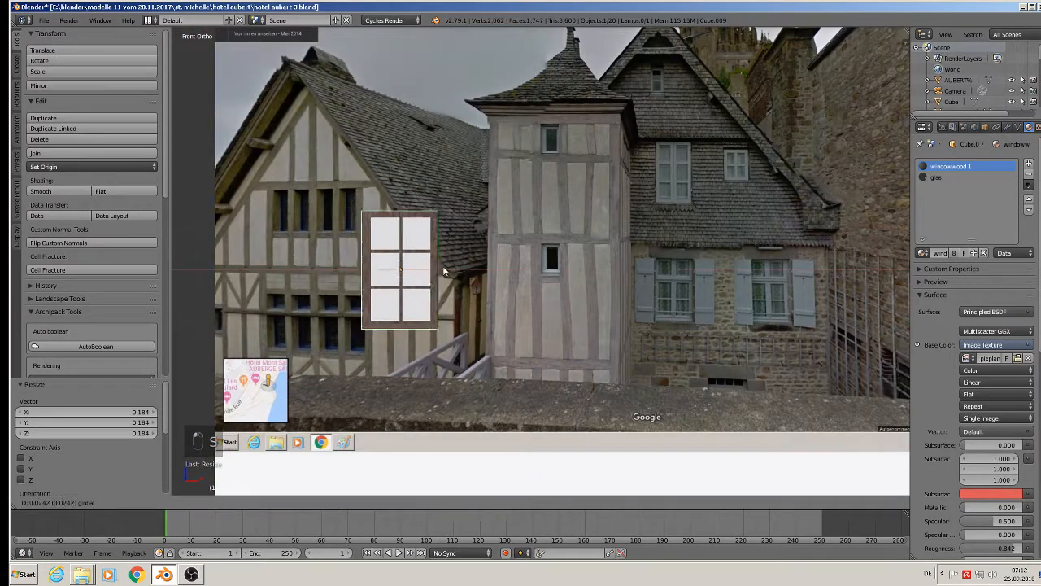
pyautogui.click(652, 270)
pyautogui.scroll(3, 658, 321)
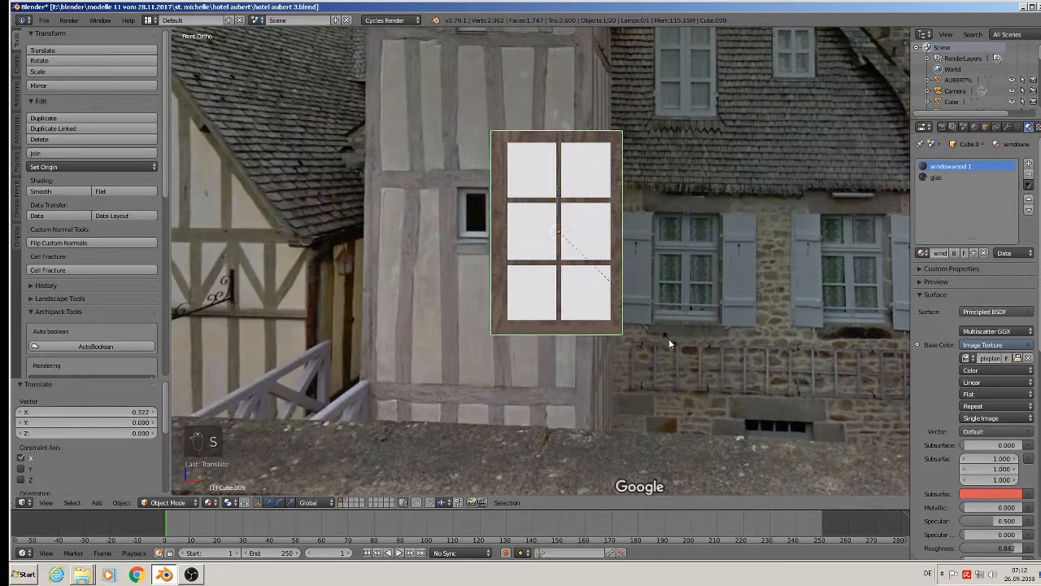
pyautogui.scroll(-4, 669, 343)
# Delete the vertices of the copied window's lower horizontal glazing bar in Edit Mode.
pyautogui.press('Tab')
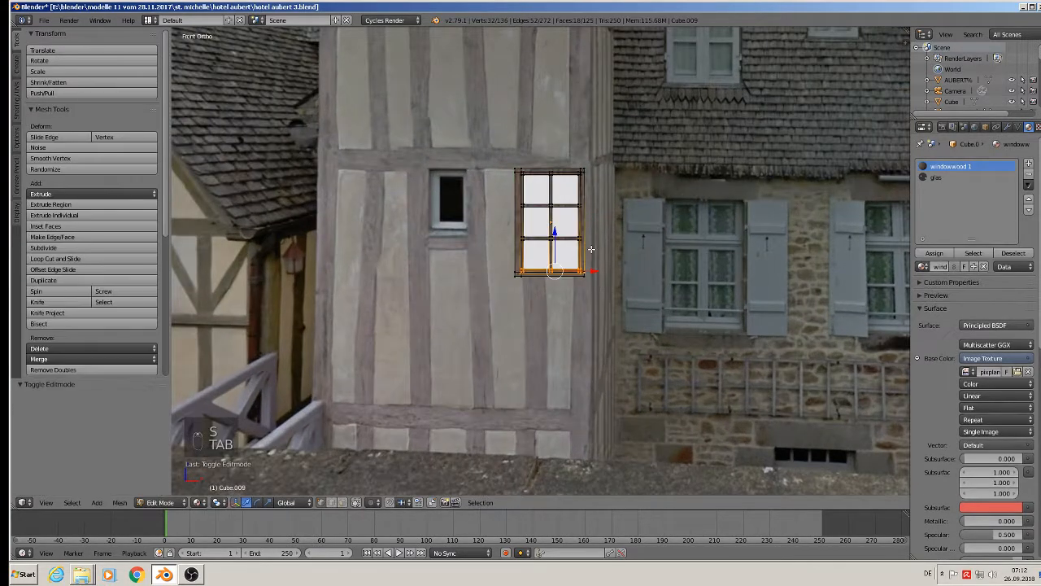
pyautogui.scroll(1, 592, 249)
pyautogui.press('a')
pyautogui.press('a')
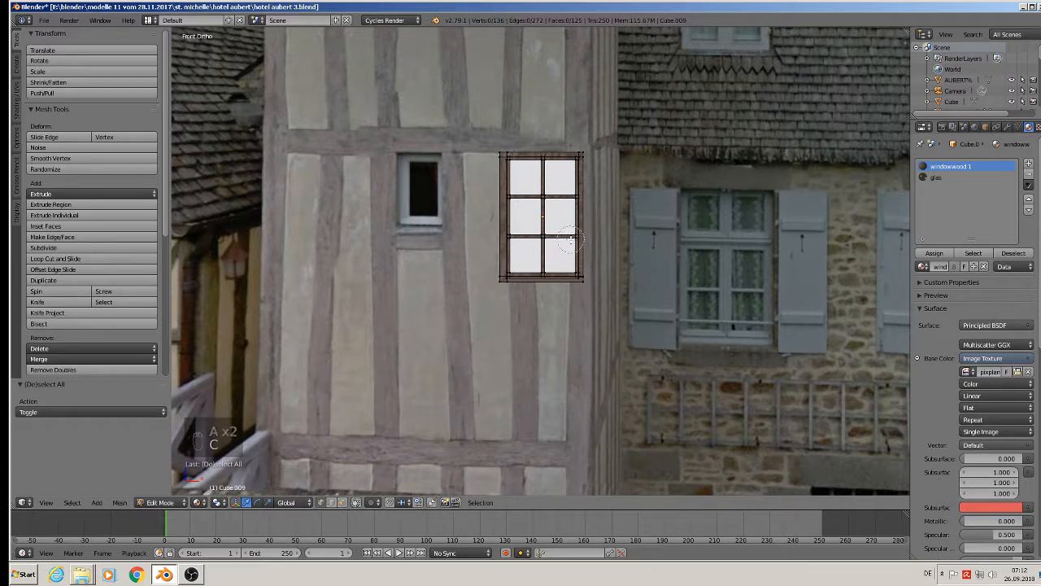
pyautogui.press('c')
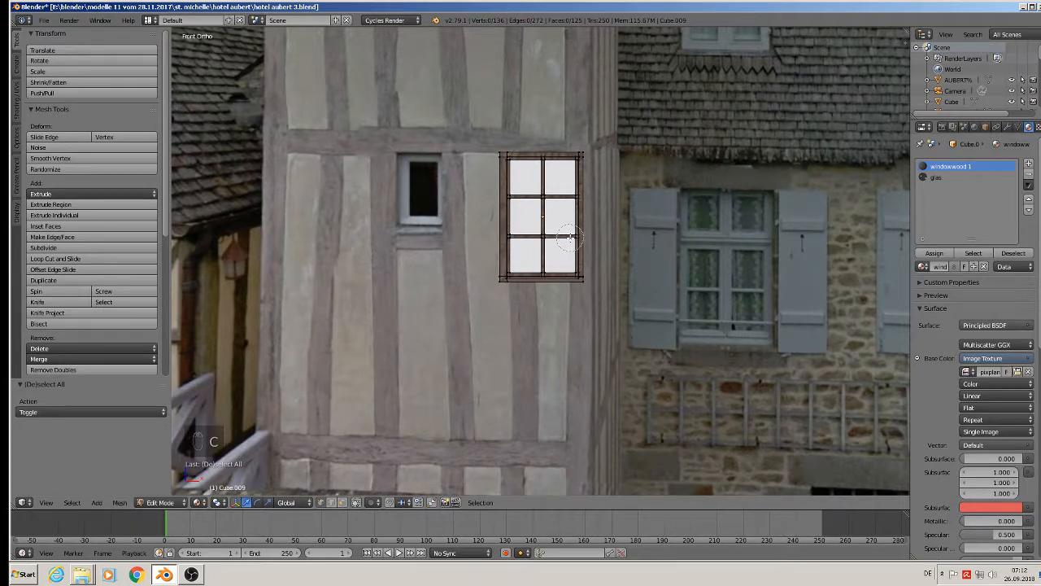
pyautogui.moveTo(569, 236); pyautogui.dragTo(506, 237)
pyautogui.press('Escape')
pyautogui.press('x')
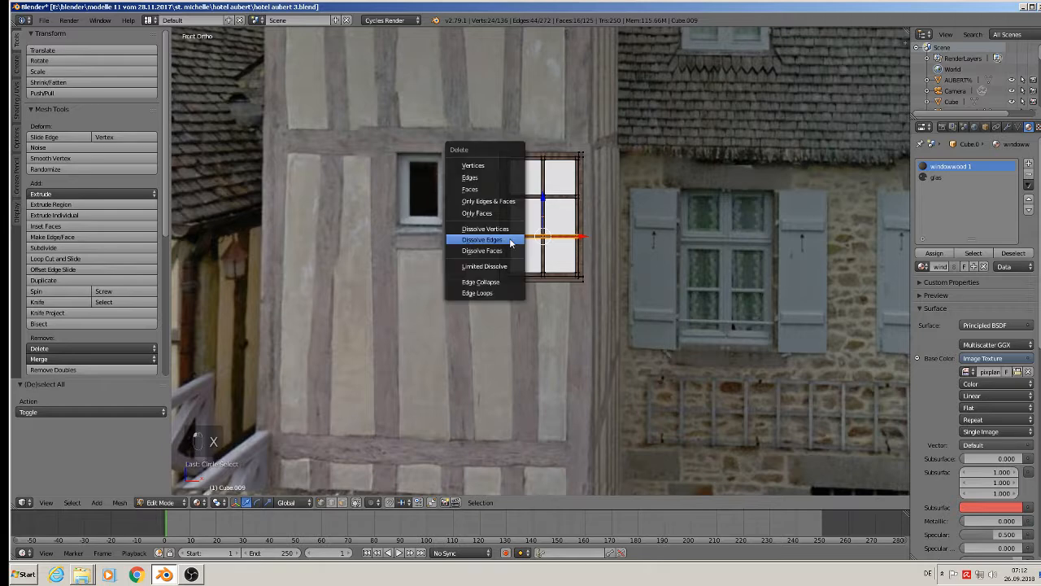
pyautogui.click(481, 165)
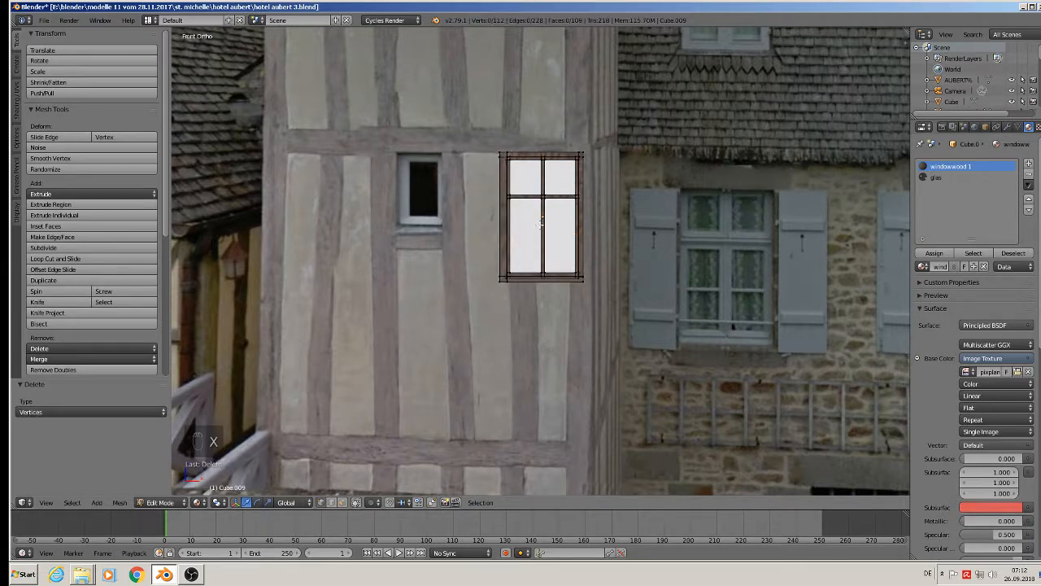
# Lower the window's remaining horizontal glazing bar along Z to the deleted bar's place.
pyautogui.scroll(-3, 540, 222)
pyautogui.scroll(2, 541, 222)
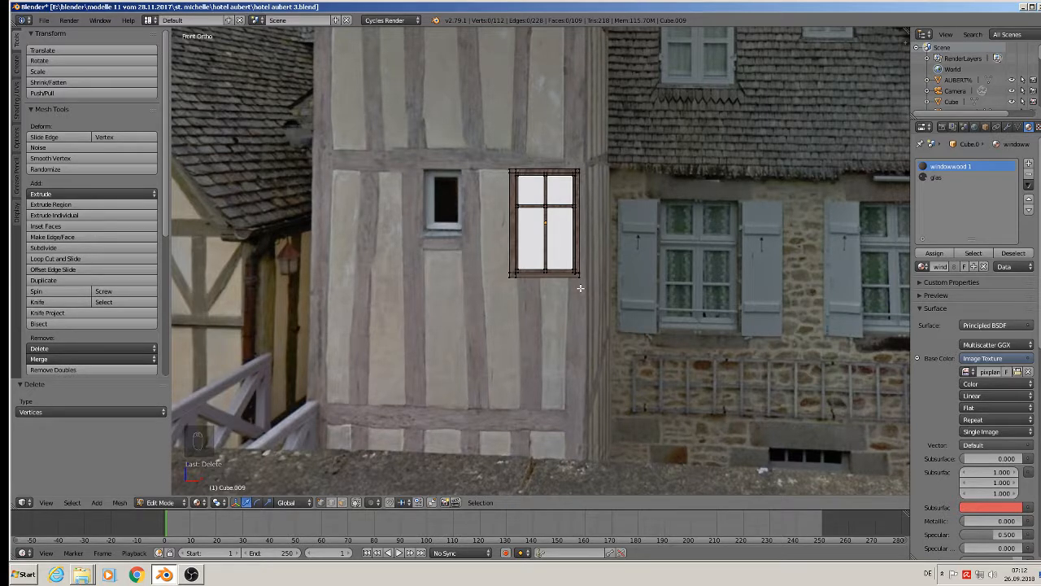
pyautogui.press('a')
pyautogui.press('a')
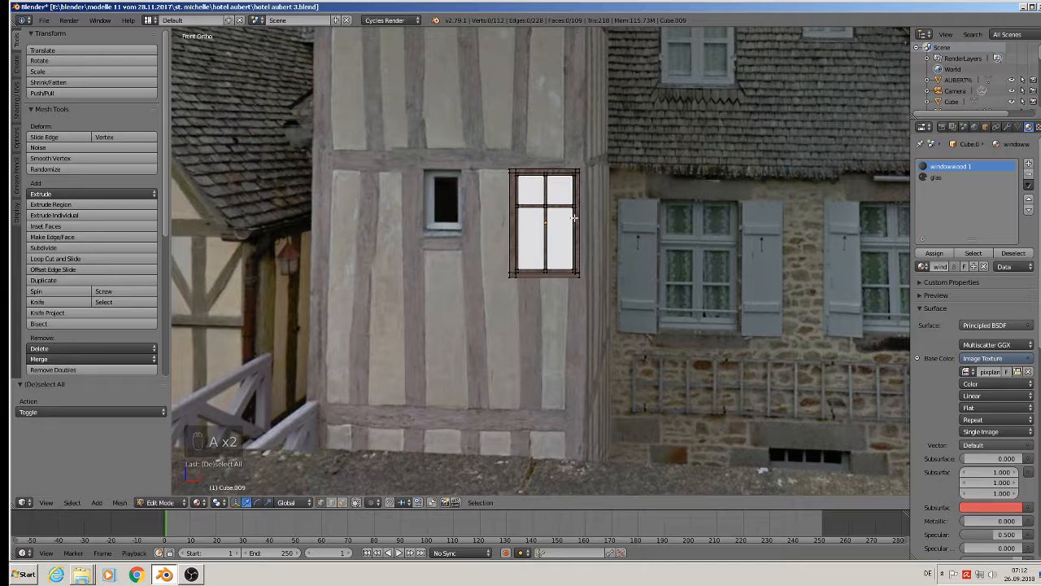
pyautogui.press('b')
pyautogui.moveTo(584, 214); pyautogui.dragTo(543, 208)
pyautogui.press('a')
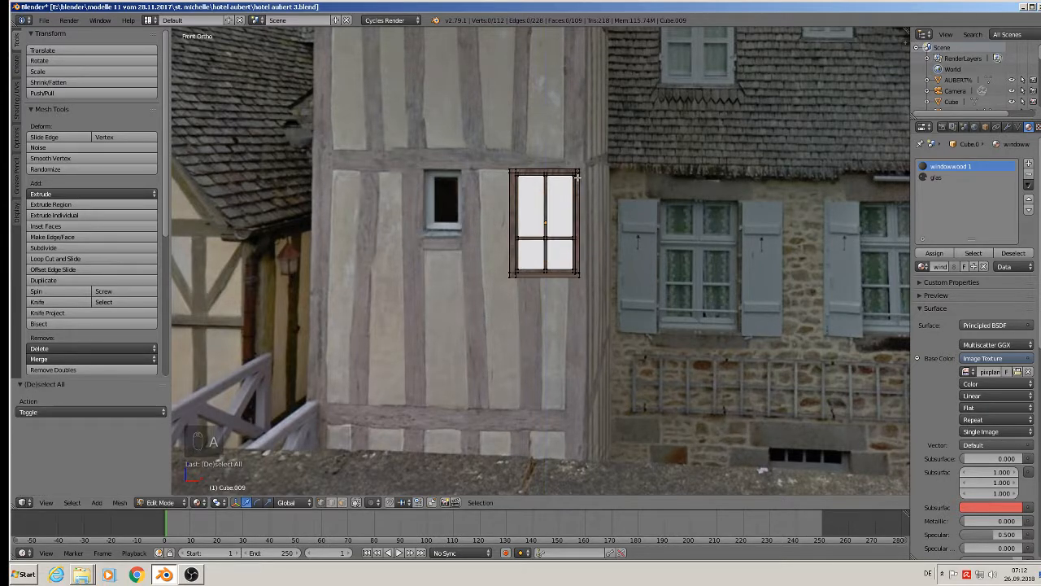
# Lower the top rail along Z to form a shorter four-pane window, and raise the horizontal bar 0.002 to even out the panes.
pyautogui.press('b')
pyautogui.moveTo(594, 184); pyautogui.dragTo(550, 171)
pyautogui.press('a')
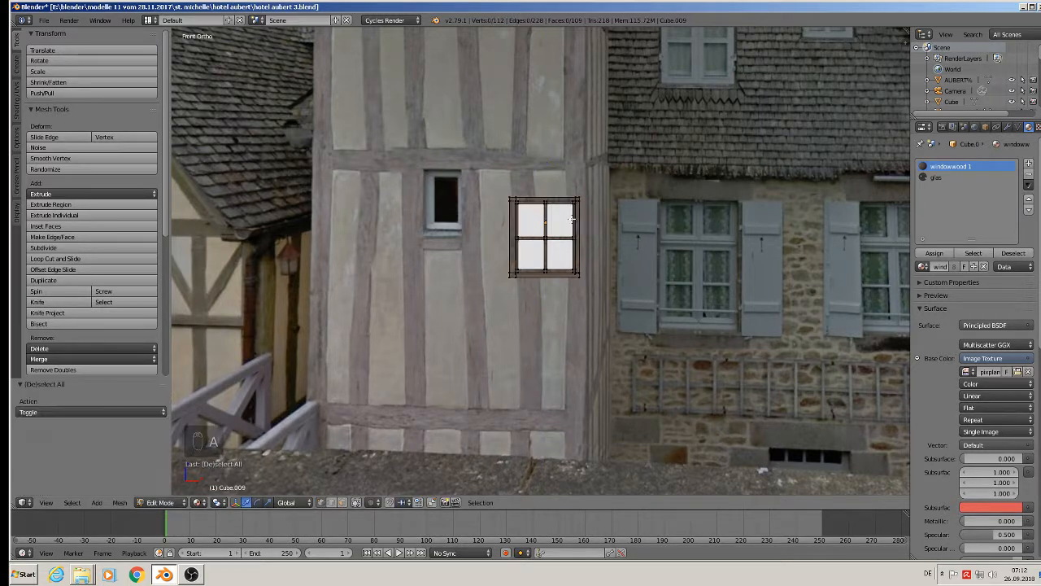
pyautogui.press('b')
pyautogui.moveTo(588, 246); pyautogui.dragTo(495, 223)
pyautogui.moveTo(546, 200); pyautogui.dragTo(547, 199)
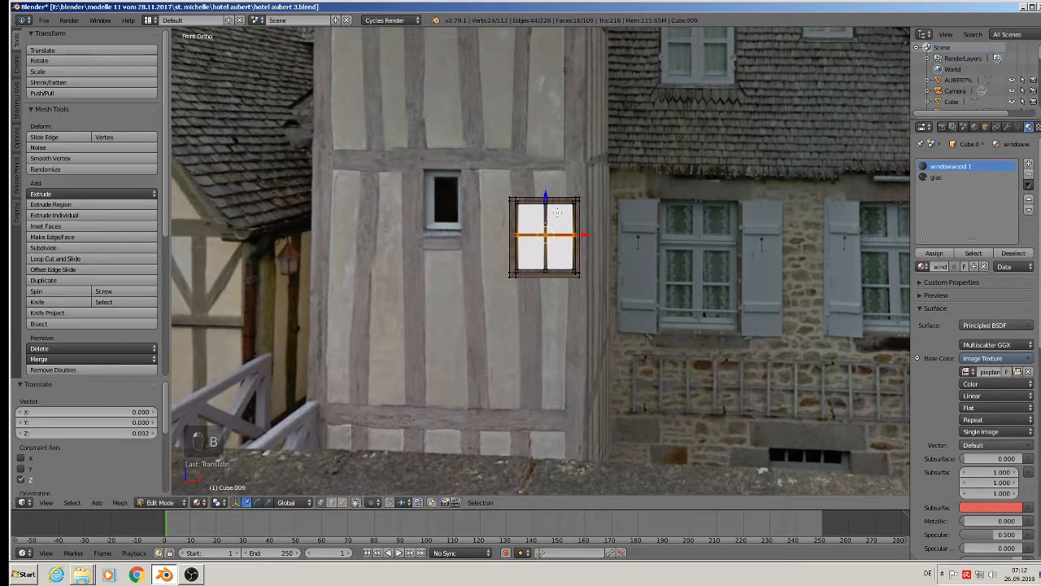
# Duplicate the entire four-pane window mesh and place the copy along Z directly above the original.
pyautogui.press('a')
pyautogui.press('a')
pyautogui.press('a')
pyautogui.hotkey('shift', 'd')
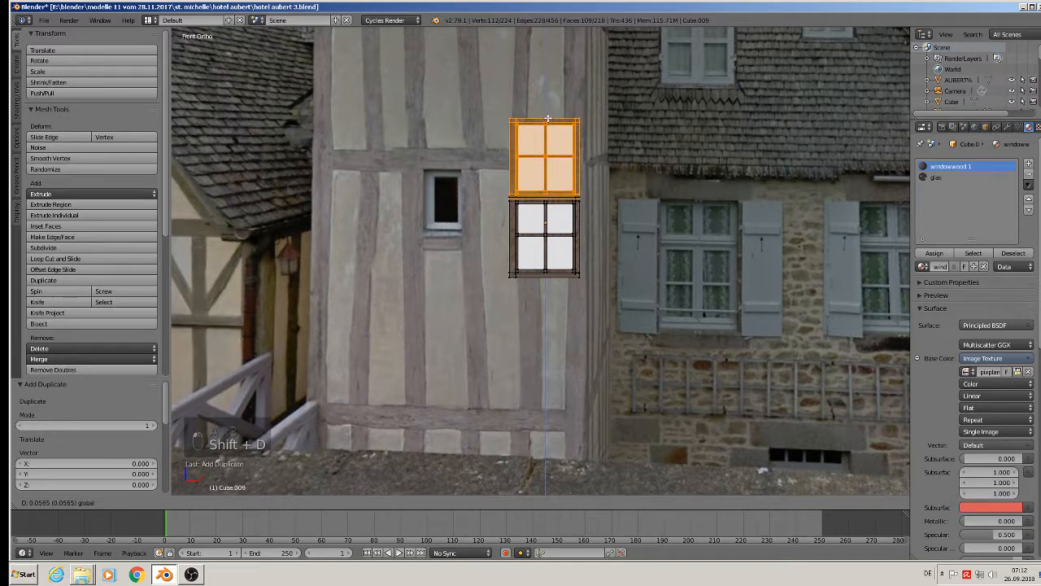
pyautogui.click(547, 118)
pyautogui.press('a')
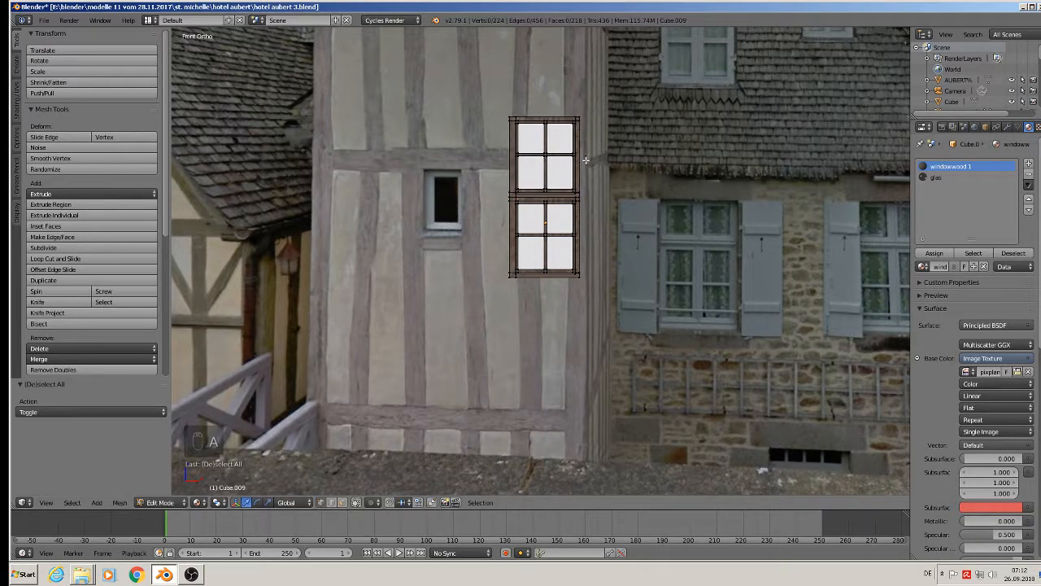
# Try to delete the vertices of the upper window's crossbar and triangulate the remaining faces.
pyautogui.press('b')
pyautogui.moveTo(589, 161); pyautogui.dragTo(493, 149)
pyautogui.press('x')
pyautogui.click(493, 150)
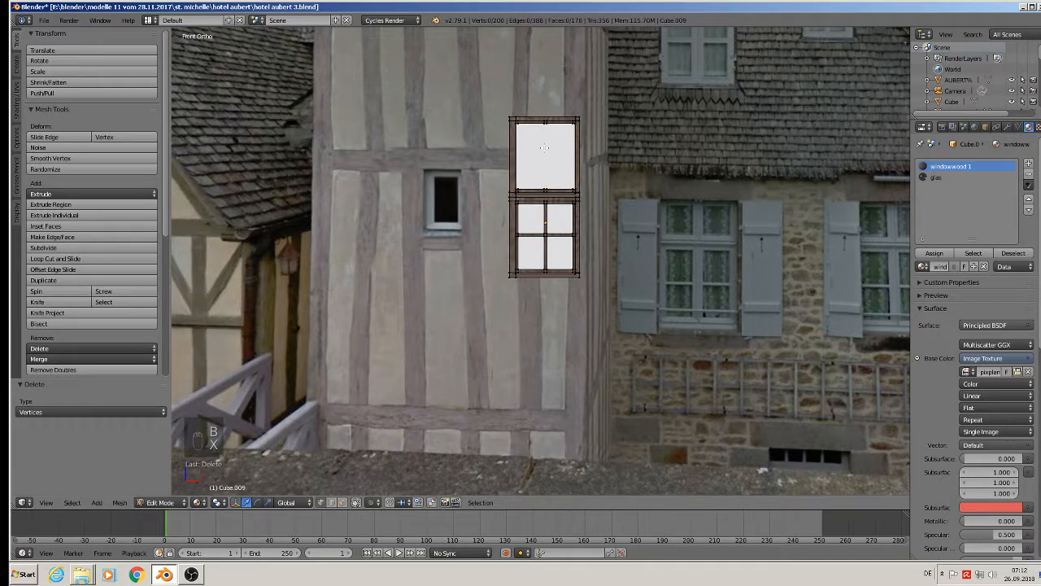
pyautogui.hotkey('ctrl', 't')
pyautogui.hotkey('ctrl', 'z')
pyautogui.hotkey('ctrl', 'z')
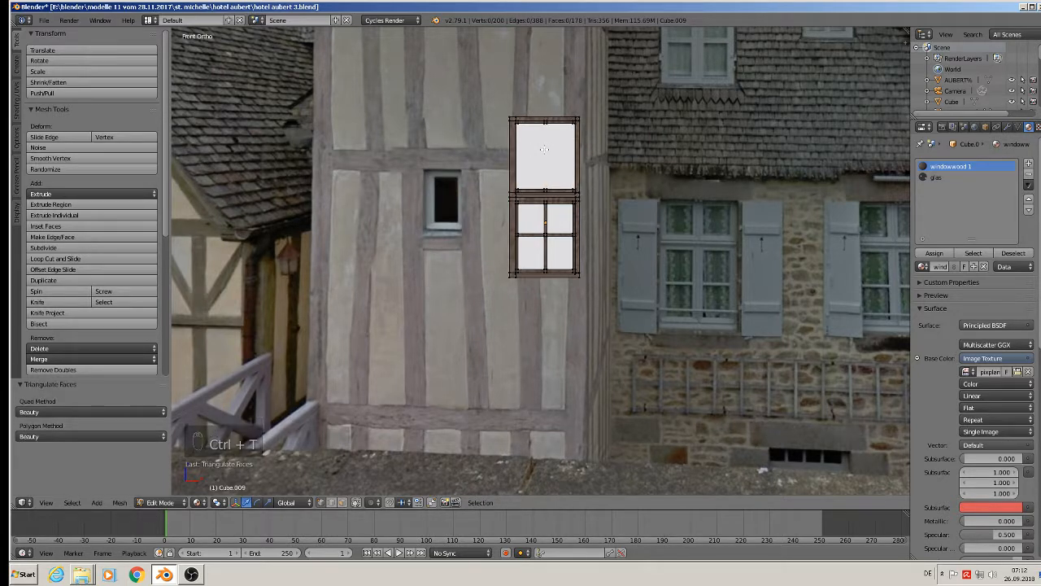
pyautogui.scroll(4, 556, 149)
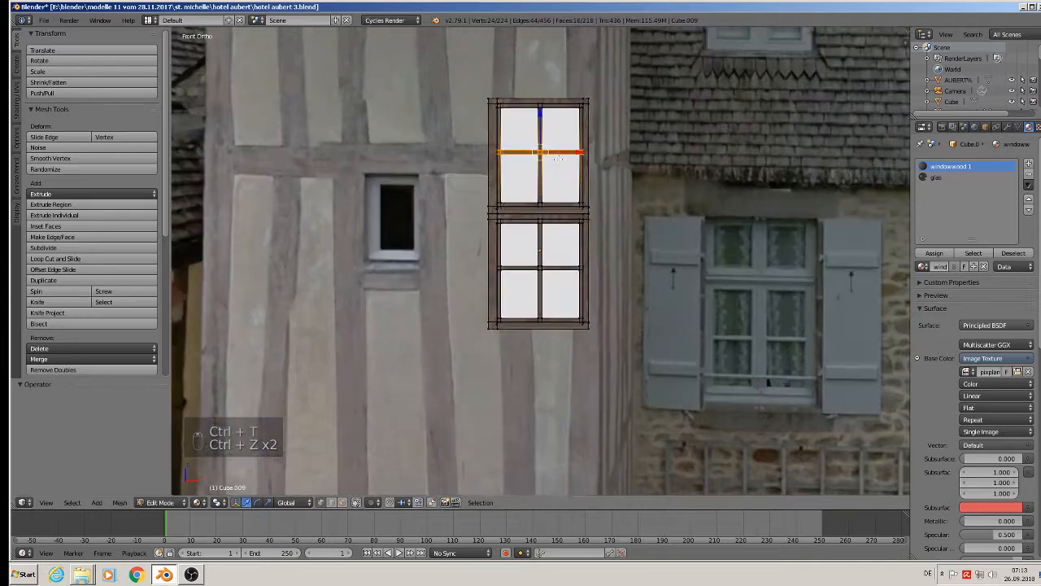
# Try to delete only the end vertices of the upper window's horizontal glazing bar, leaving the vertical bar intact.
pyautogui.press('a')
pyautogui.press('c')
pyautogui.moveTo(472, 148); pyautogui.dragTo(595, 149)
pyautogui.press('x')
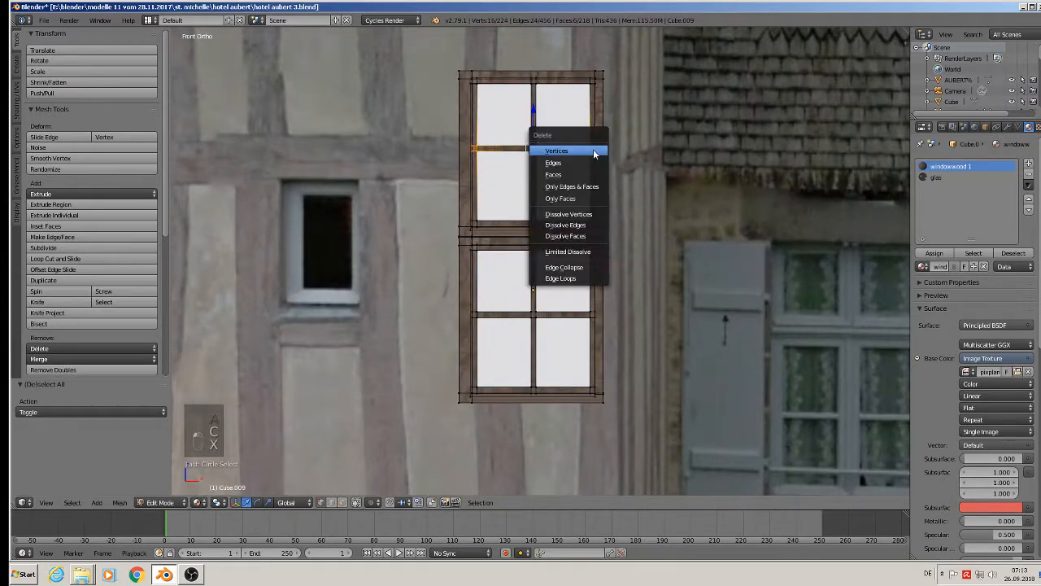
pyautogui.click(594, 149)
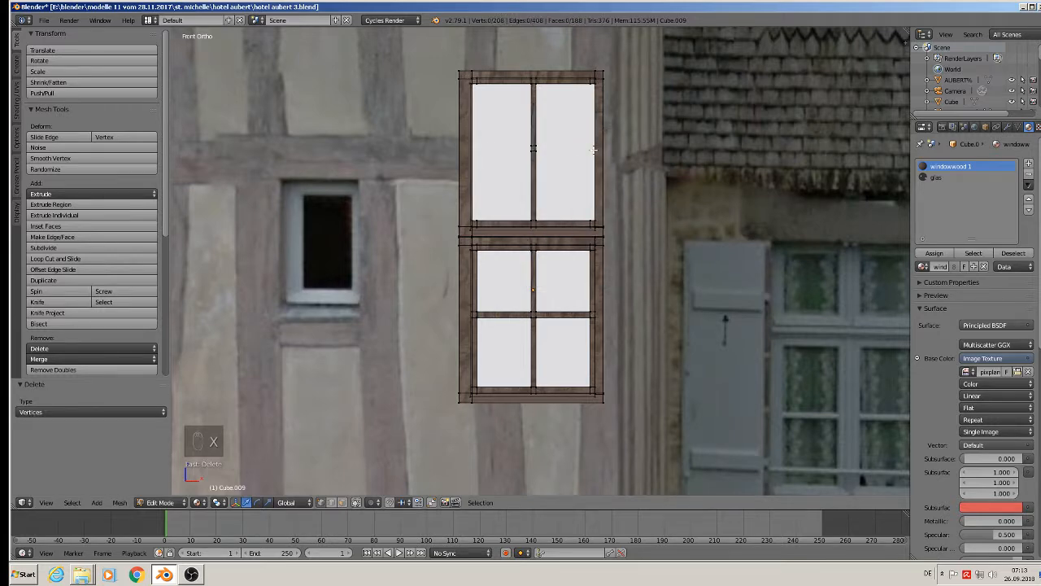
pyautogui.hotkey('ctrl', 'z')
pyautogui.scroll(1, 529, 199)
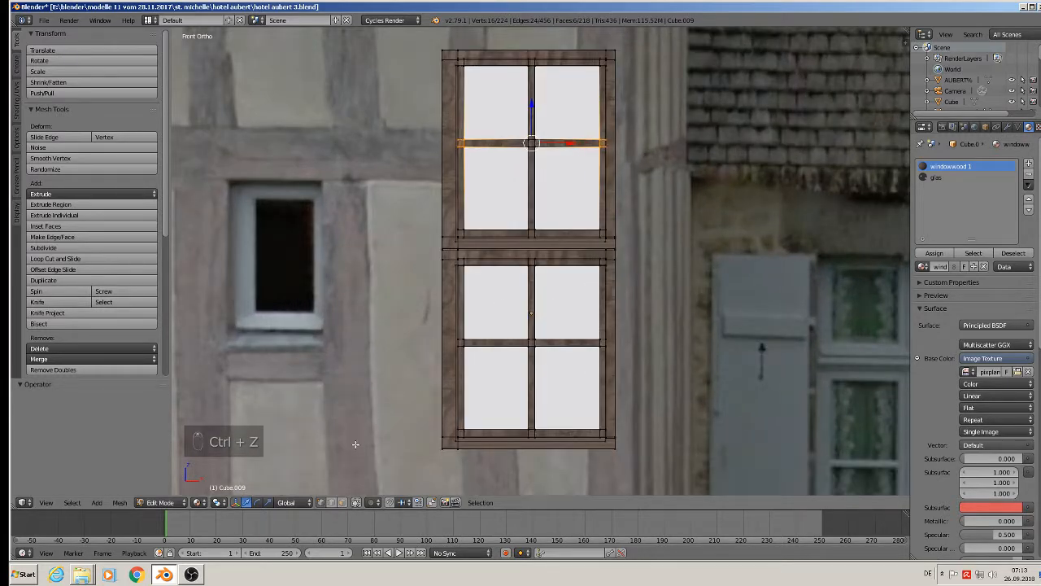
pyautogui.scroll(1, 488, 187)
pyautogui.scroll(-2, 491, 155)
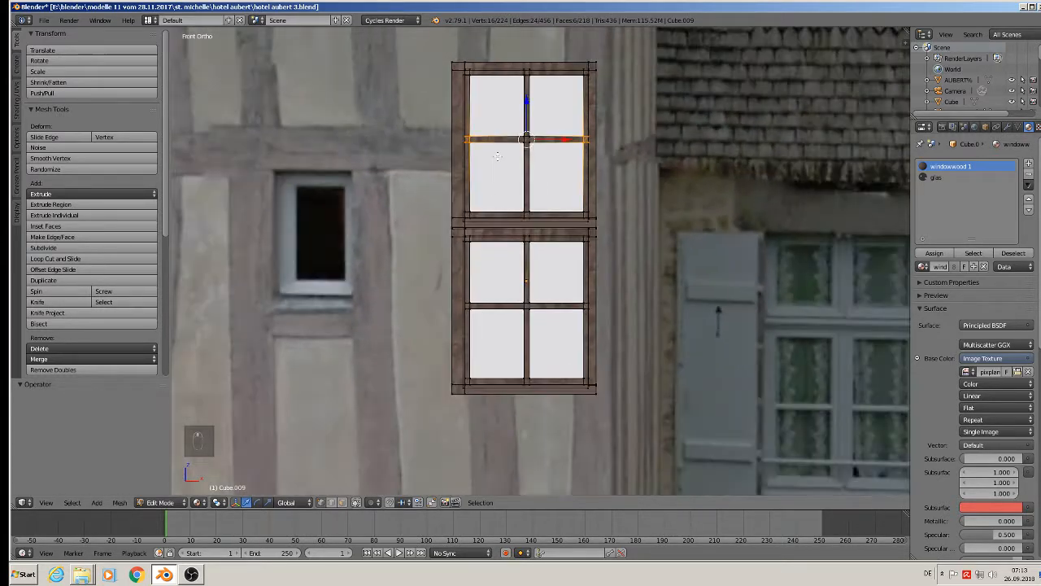
# Try to isolate the upper window's horizontal glazing bar by selecting linked geometry from one of its vertices.
pyautogui.scroll(1, 497, 156)
pyautogui.rightClick(495, 137)
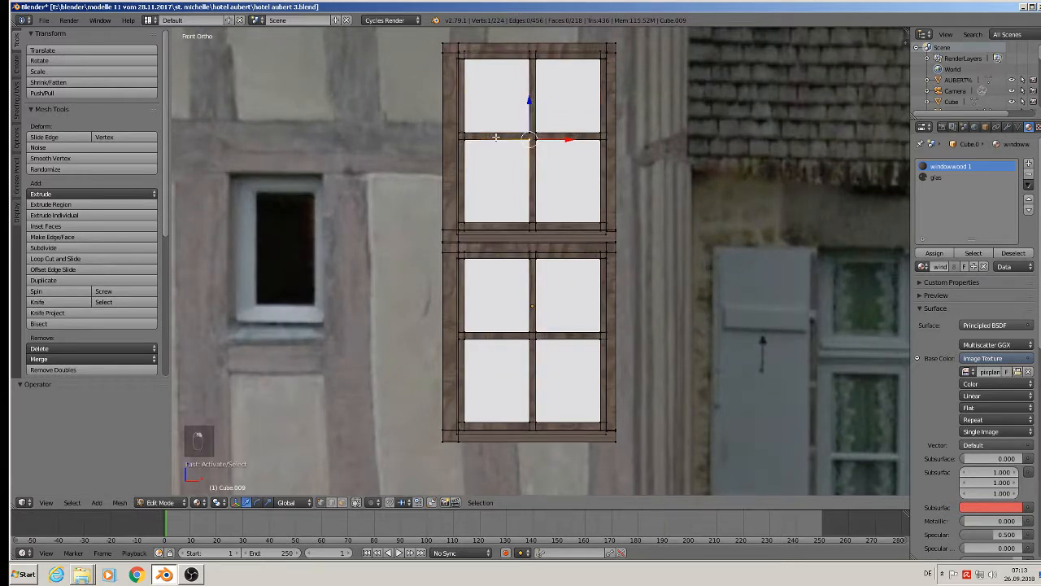
pyautogui.press('l')
pyautogui.press('l')
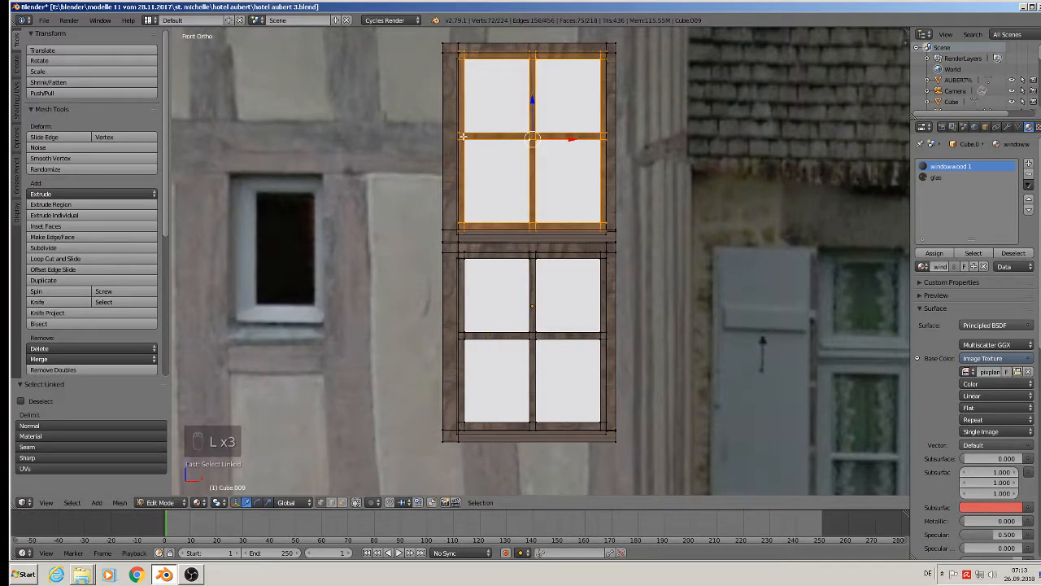
pyautogui.press('l')
pyautogui.press('l')
pyautogui.press('l')
pyautogui.press('l')
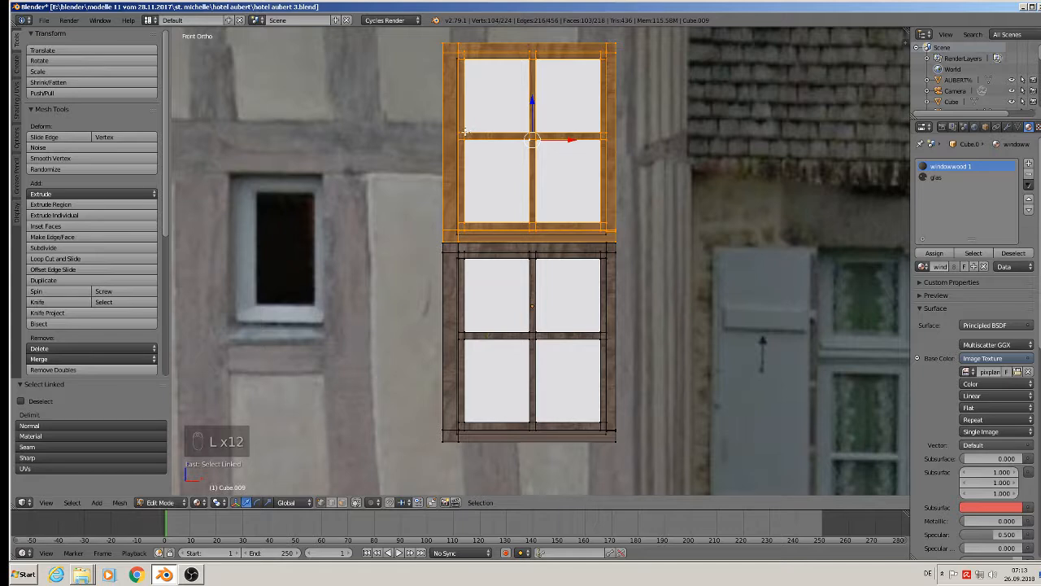
pyautogui.press('a')
# Try to isolate the same glazing bar by selecting linked geometry from one of its edges.
pyautogui.press('k')
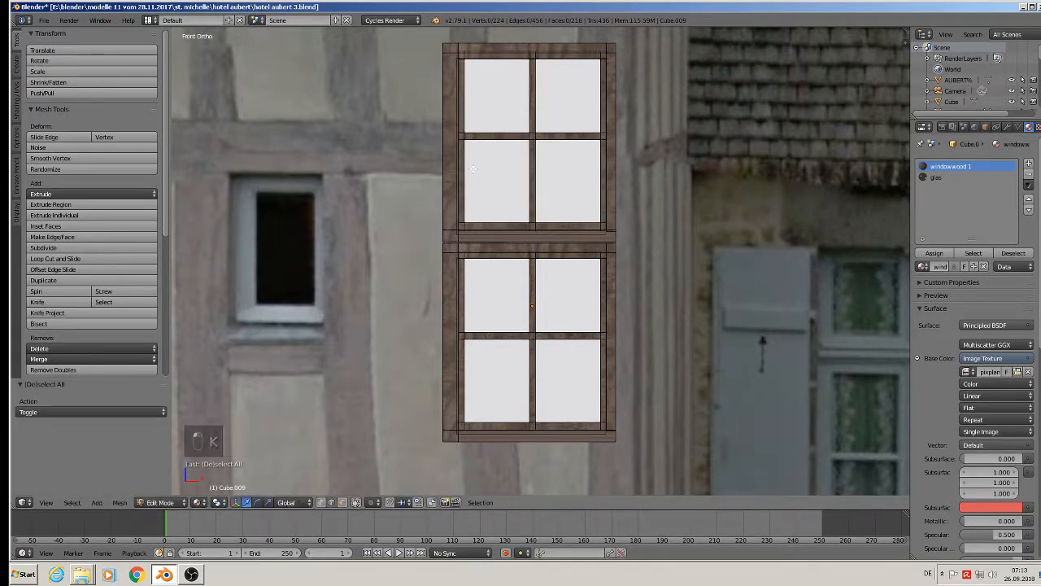
pyautogui.rightClick(490, 135)
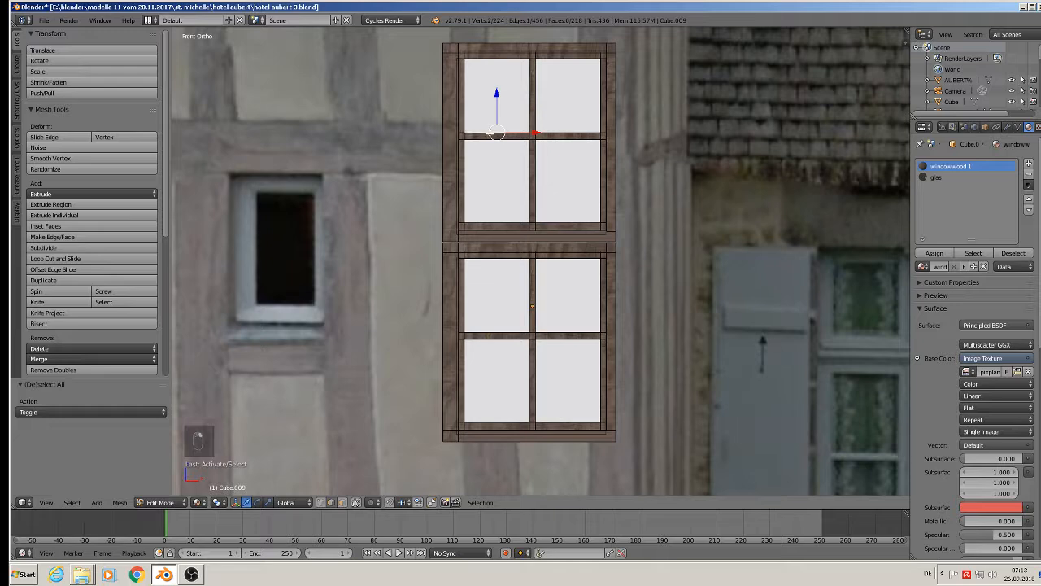
pyautogui.press('l')
pyautogui.press('l')
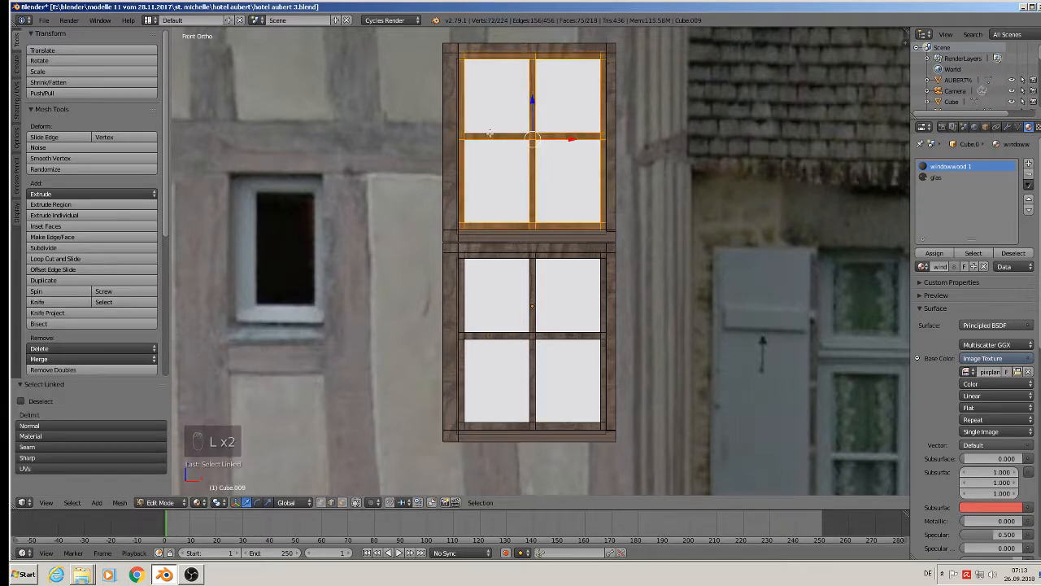
pyautogui.press('q')
pyautogui.press('Tab')
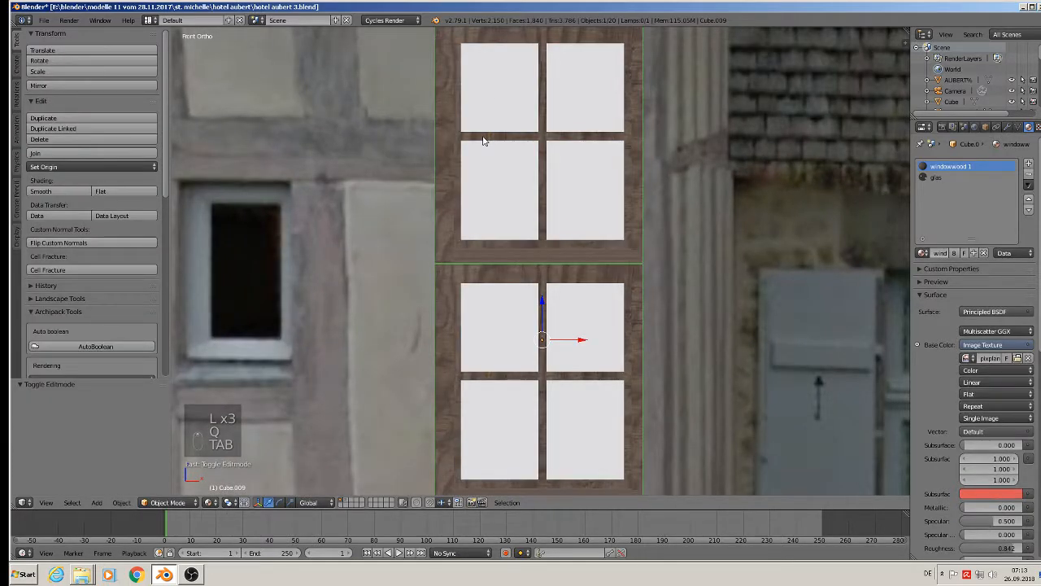
pyautogui.press('Tab')
pyautogui.press('a')
pyautogui.press('a')
pyautogui.press('a')
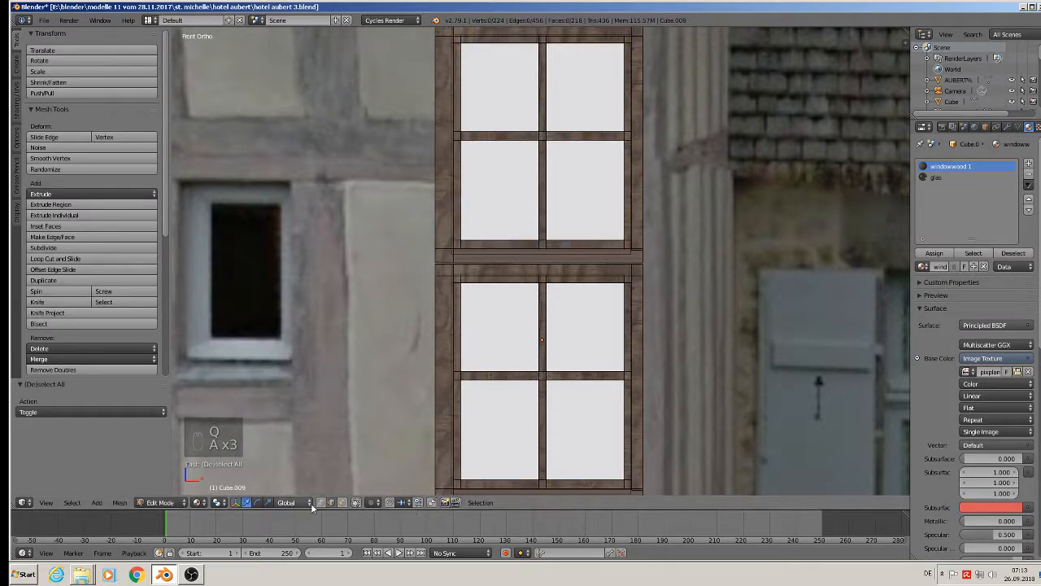
# Dissolve the upper and lower edge loops where the upper window's horizontal bar meets the left stile.
pyautogui.scroll(3, 484, 222)
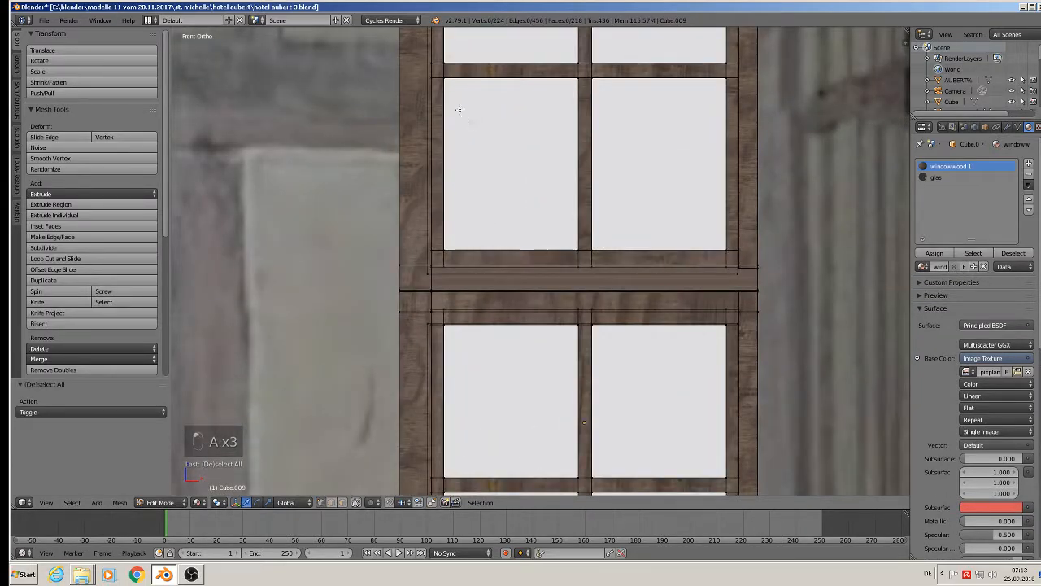
pyautogui.keyDown('shift'); pyautogui.moveTo(460, 109); pyautogui.dragTo(467, 132, button='middle'); pyautogui.keyUp('shift')
pyautogui.press('c')
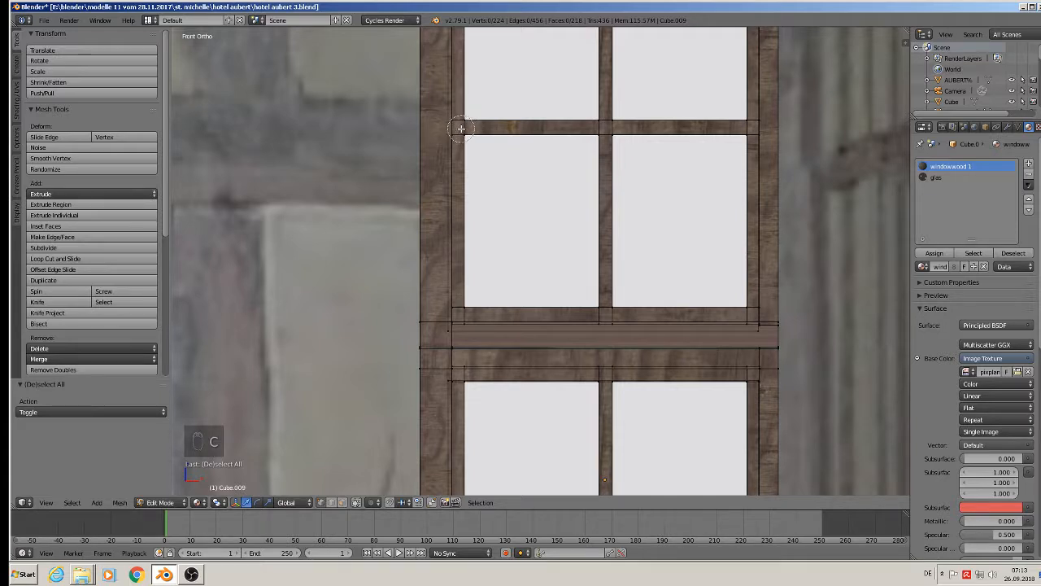
pyautogui.keyDown('alt'); pyautogui.rightClick(458, 120); pyautogui.keyUp('alt')
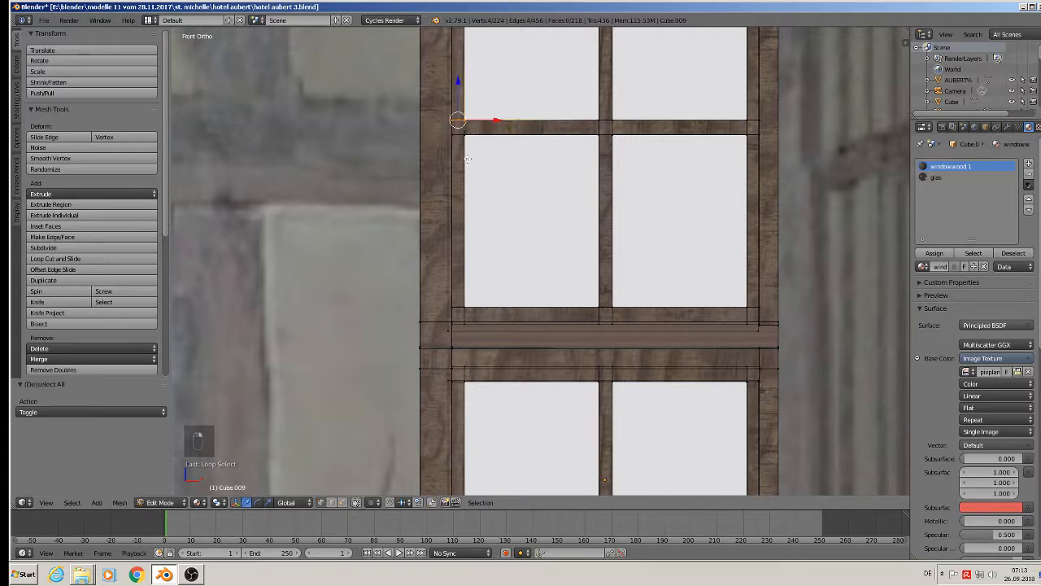
pyautogui.press('c')
pyautogui.press('x')
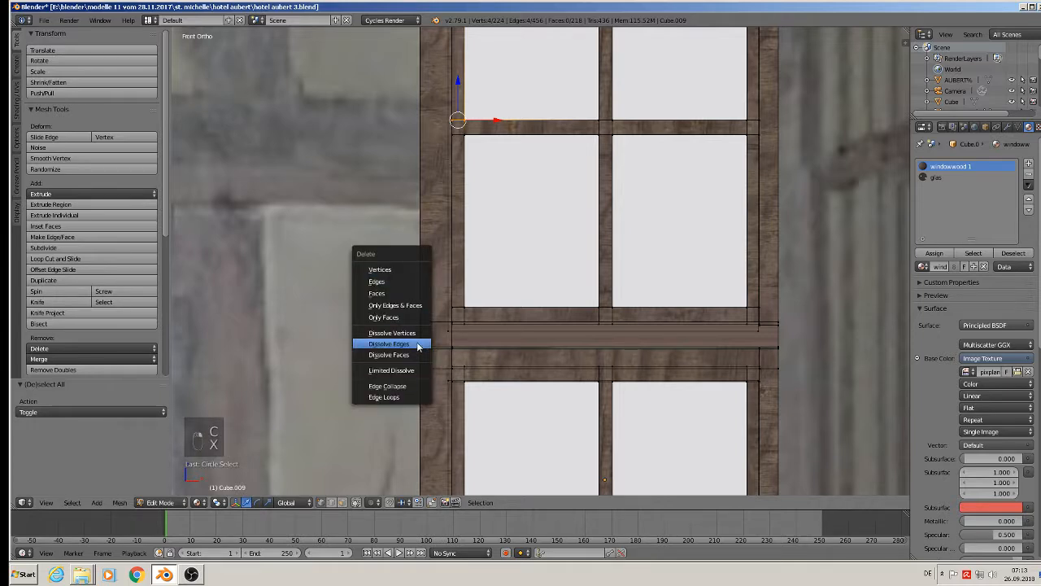
pyautogui.click(418, 346)
pyautogui.keyDown('alt'); pyautogui.rightClick(453, 136); pyautogui.keyUp('alt')
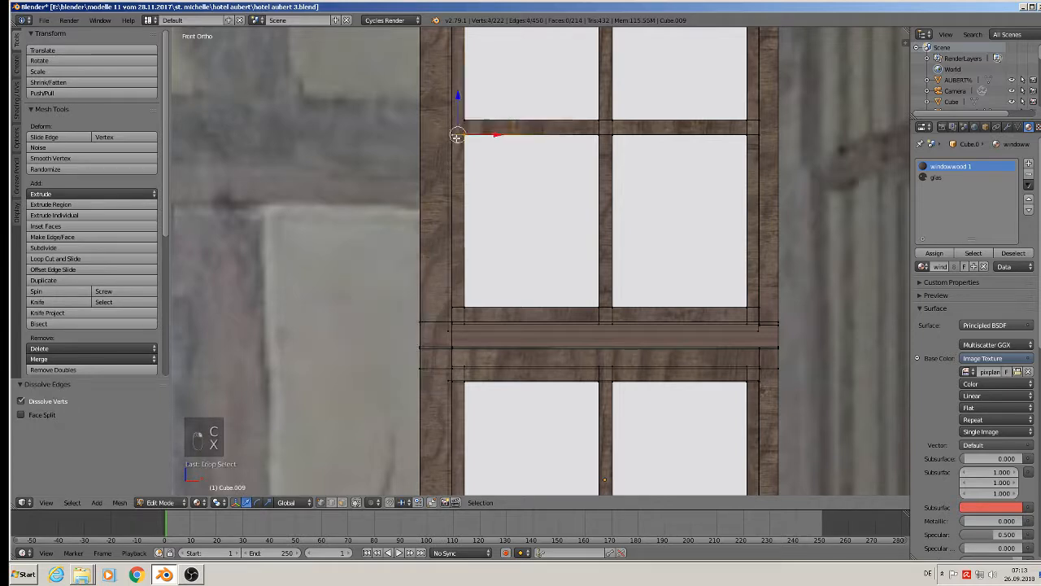
pyautogui.press('x')
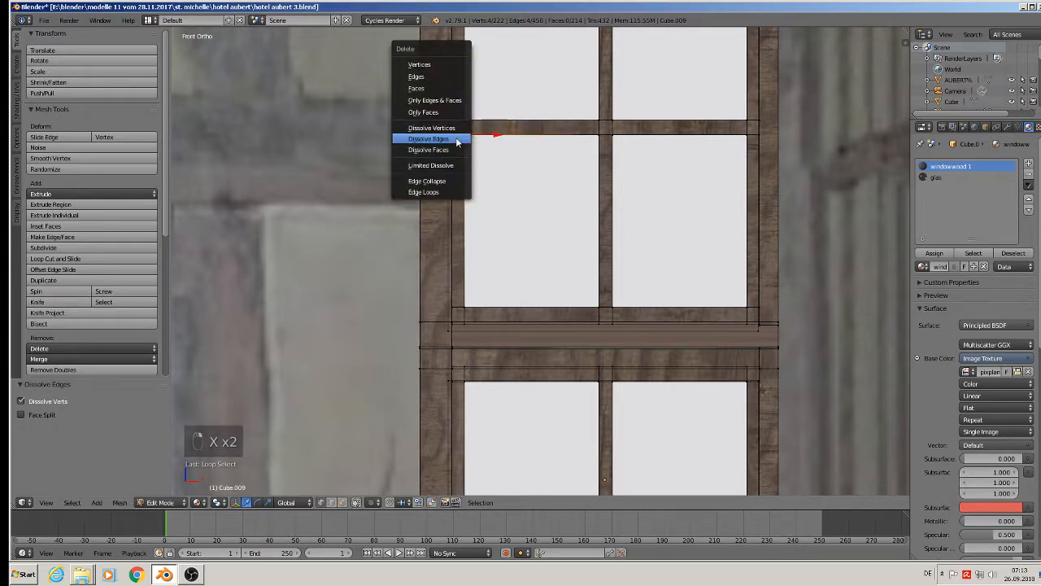
pyautogui.click(429, 139)
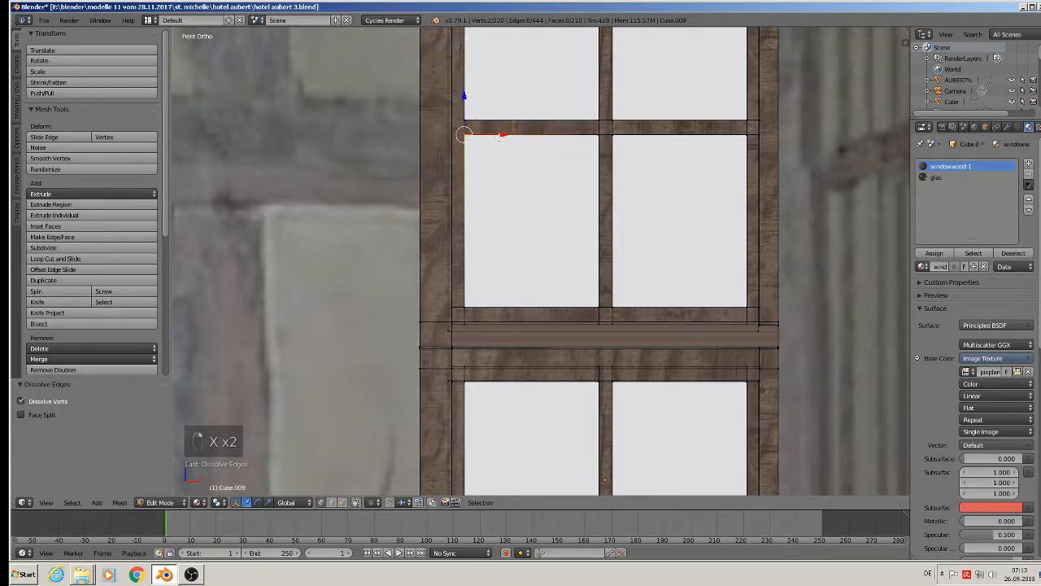
# Dissolve the two edge loops where the upper window's horizontal bar meets the right stile, and check in Object Mode.
pyautogui.keyDown('alt'); pyautogui.rightClick(750, 122); pyautogui.keyUp('alt')
pyautogui.press('x')
pyautogui.click(744, 116)
pyautogui.keyDown('alt'); pyautogui.rightClick(753, 133); pyautogui.keyUp('alt')
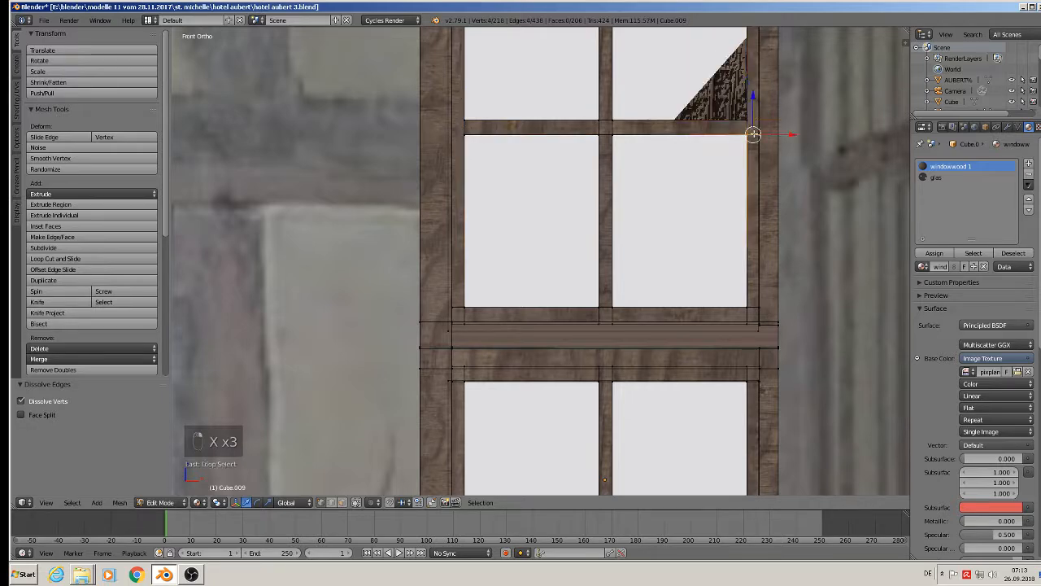
pyautogui.press('x')
pyautogui.click(748, 134)
pyautogui.scroll(-2, 724, 144)
pyautogui.press('Tab')
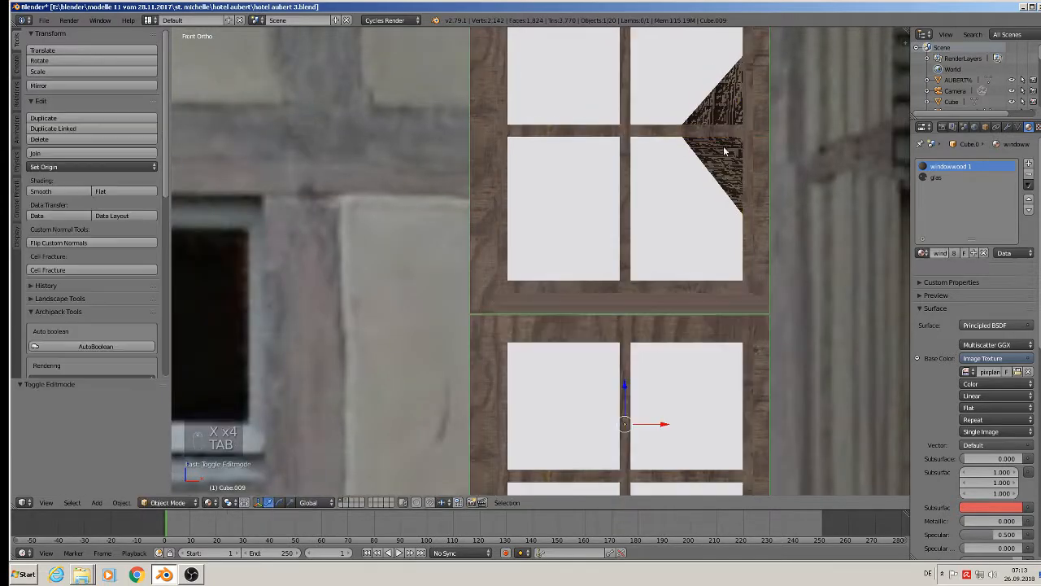
# Delete the upper and lower front edges of the right half of the upper window's horizontal bar.
pyautogui.press('Tab')
pyautogui.press('a')
pyautogui.press('a')
pyautogui.press('a')
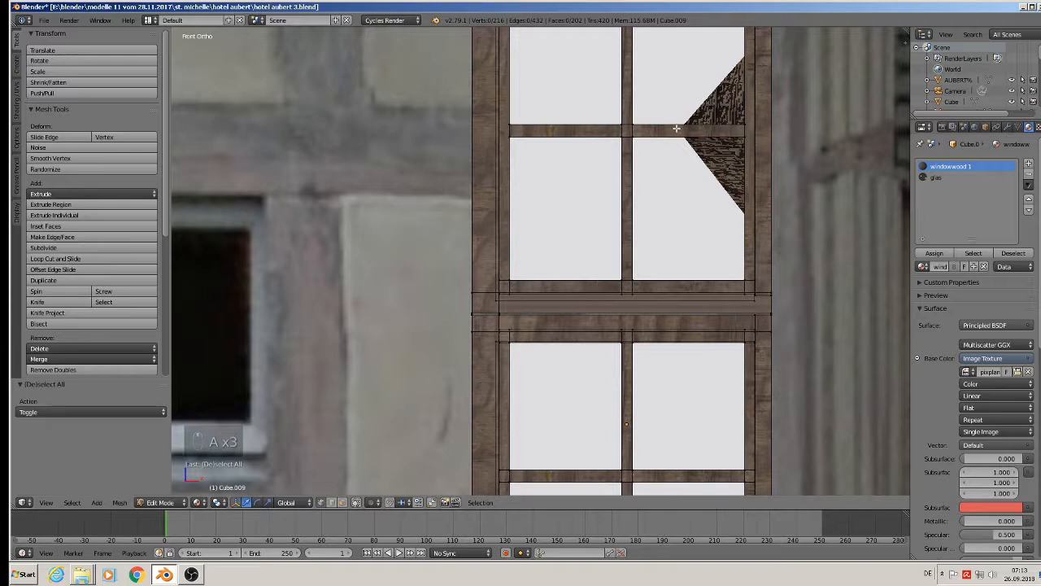
pyautogui.click(342, 504)
pyautogui.keyDown('alt'); pyautogui.rightClick(685, 135); pyautogui.keyUp('alt')
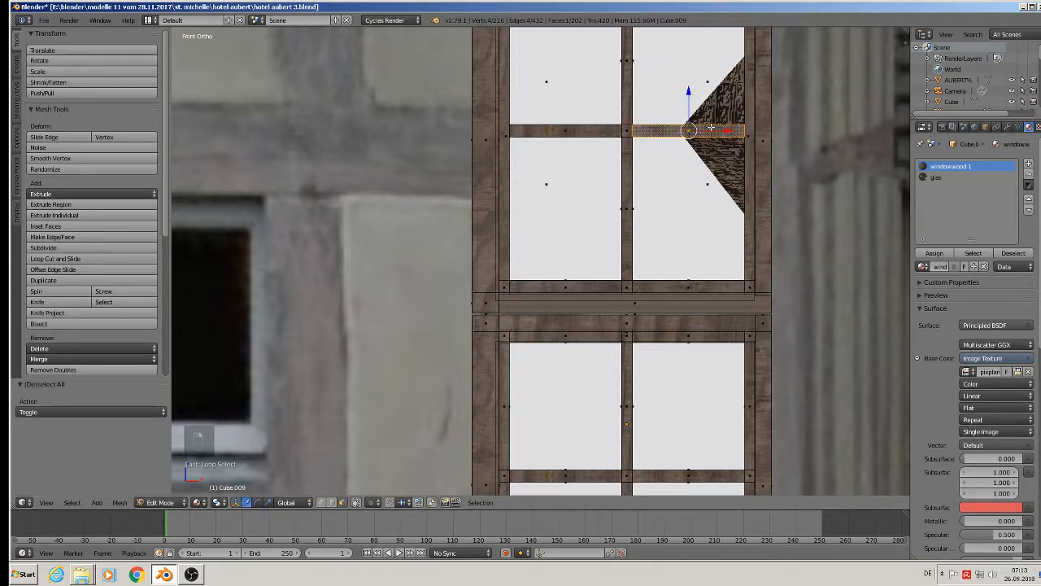
pyautogui.moveTo(679, 136); pyautogui.dragTo(704, 204, button='middle')
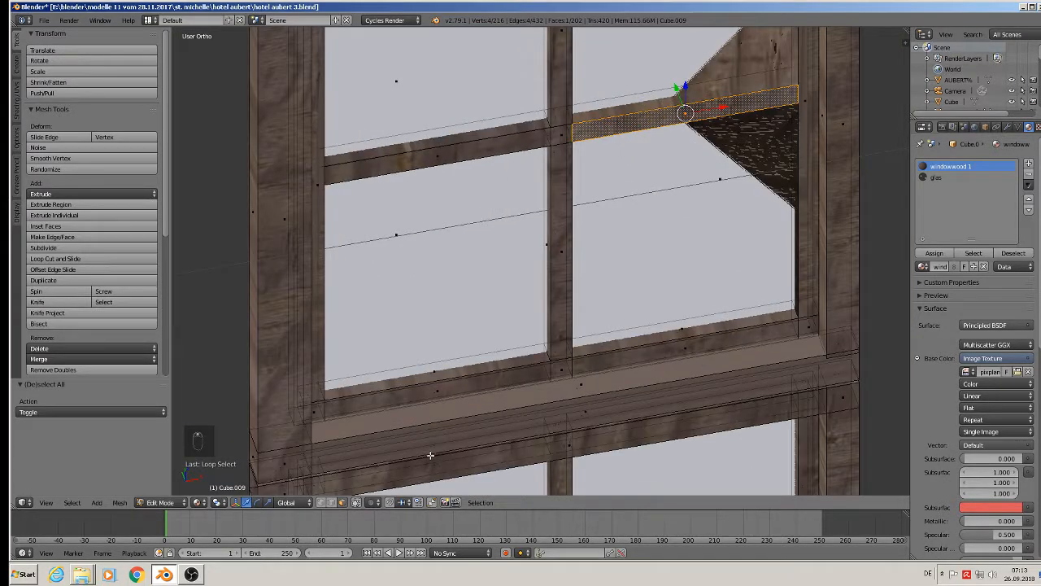
pyautogui.click(335, 503)
pyautogui.rightClick(675, 115)
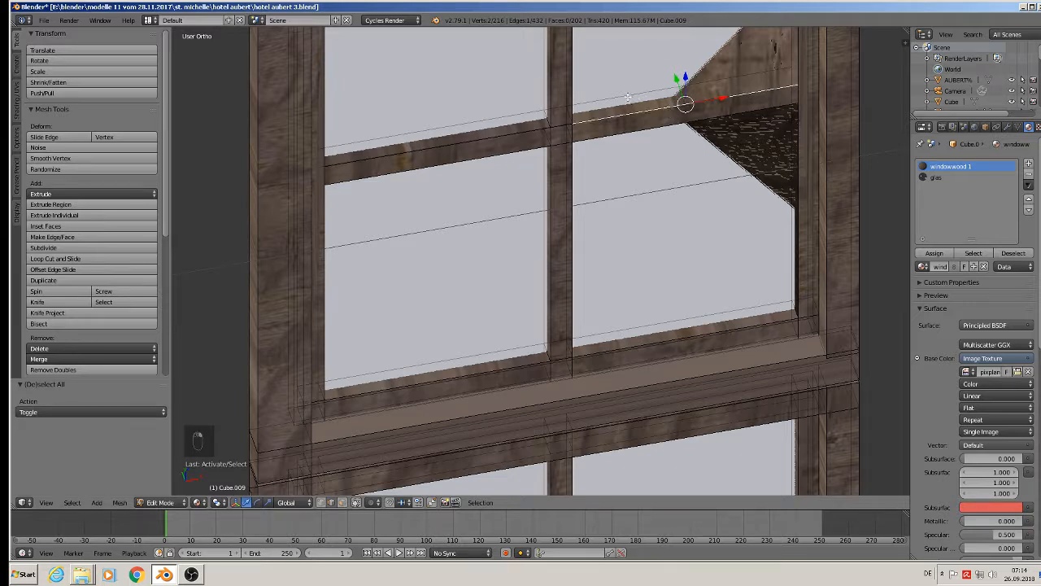
pyautogui.press('x')
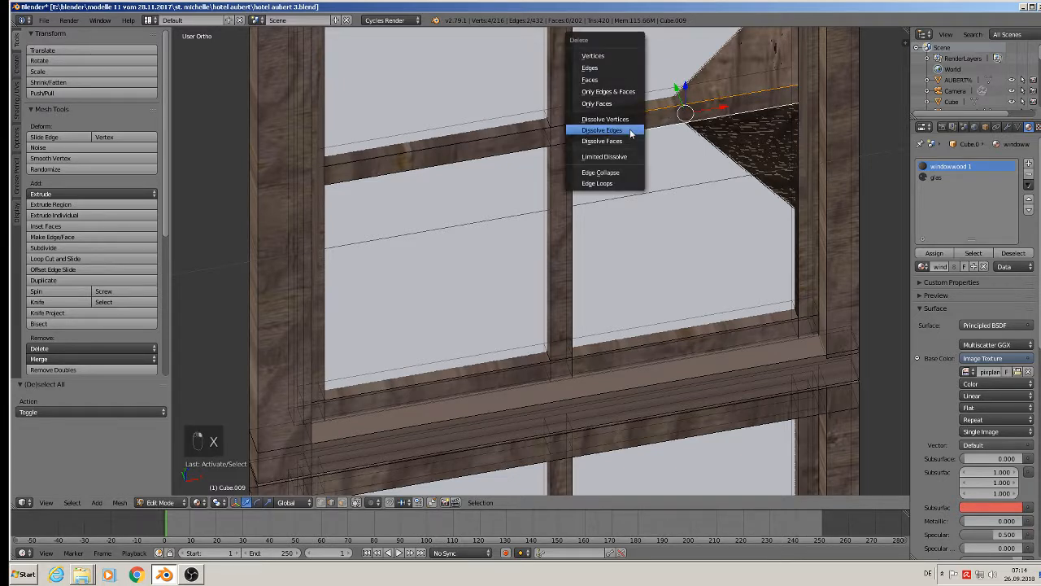
pyautogui.click(622, 70)
# Delete the edges of the horizontal bar's left half in the upper window, and return to Object Mode in front view.
pyautogui.rightClick(494, 137)
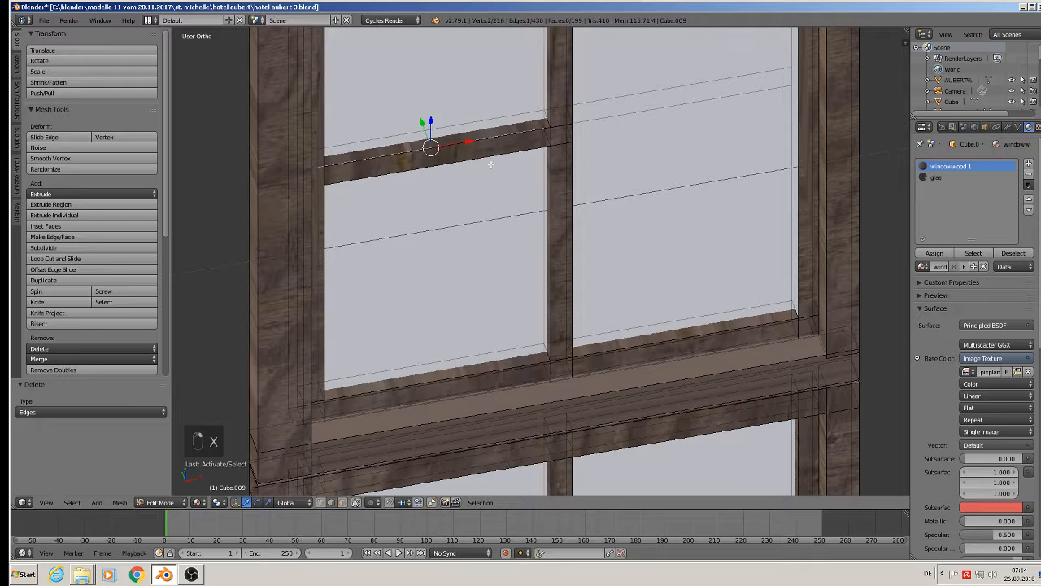
pyautogui.press('x')
pyautogui.click(489, 162)
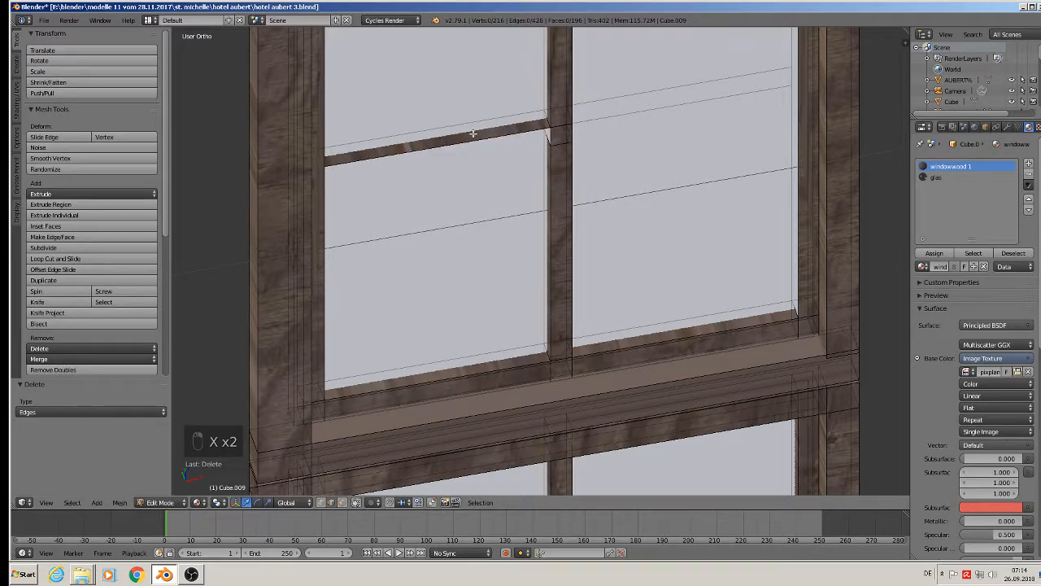
pyautogui.press('x')
pyautogui.click(473, 132)
pyautogui.scroll(-3, 523, 183)
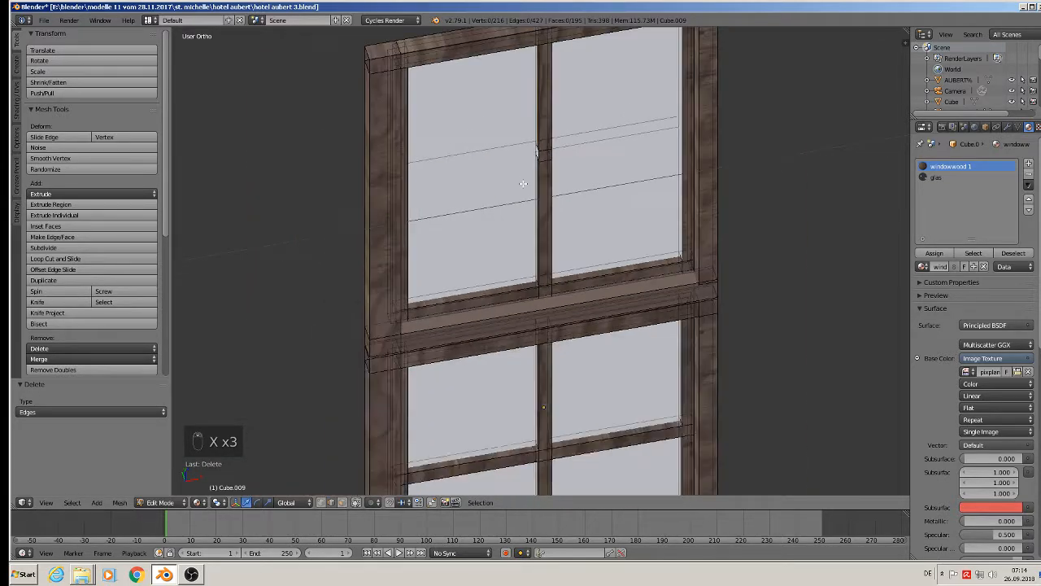
pyautogui.press('Tab')
pyautogui.scroll(-2, 523, 183)
pyautogui.moveTo(525, 188); pyautogui.dragTo(548, 158, button='middle')
pyautogui.scroll(-2, 505, 133)
pyautogui.press('KP_1')
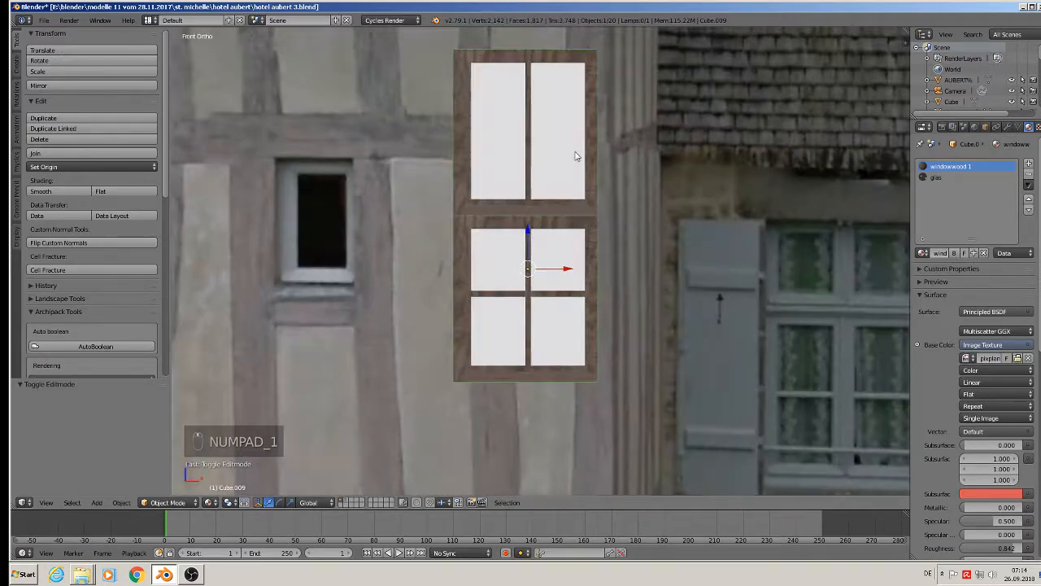
# In Edit Mode with edge selection, delete the leftover horizontal edge across the upper window's left pane.
pyautogui.scroll(-3, 575, 155)
pyautogui.press('Tab')
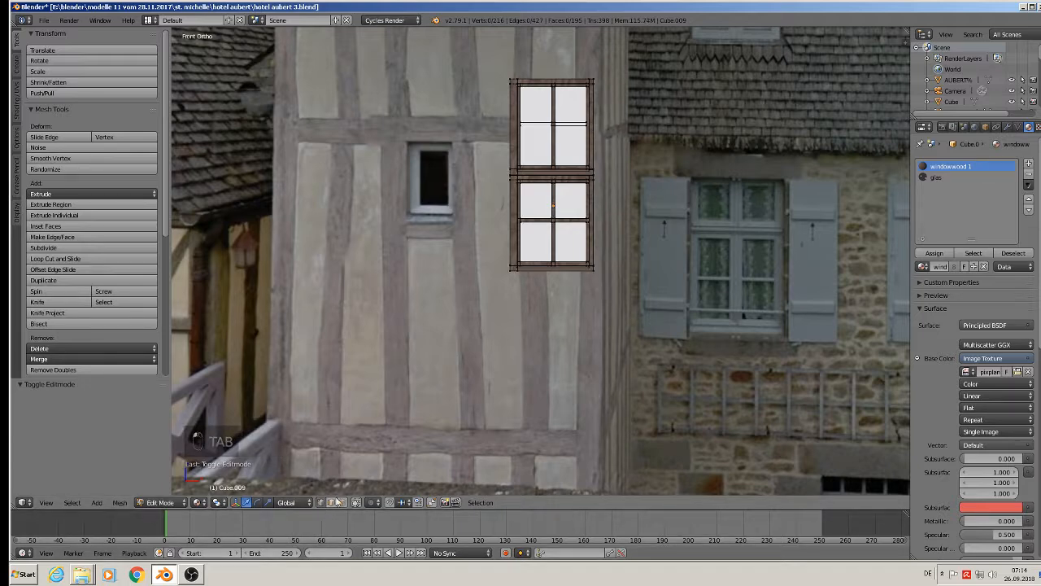
pyautogui.scroll(3, 583, 136)
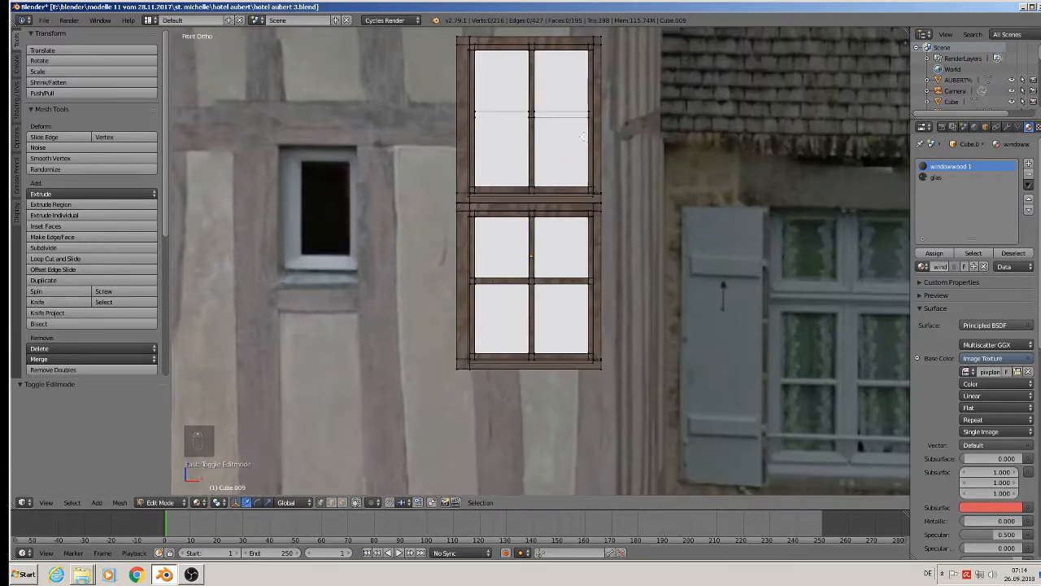
pyautogui.keyDown('alt'); pyautogui.rightClick(566, 116); pyautogui.keyUp('alt')
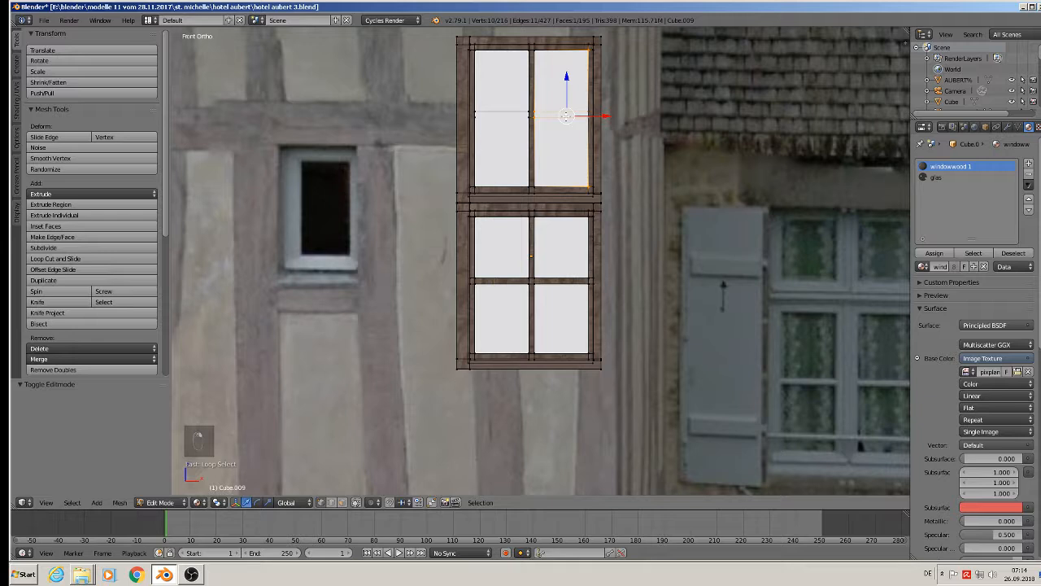
pyautogui.rightClick(555, 107)
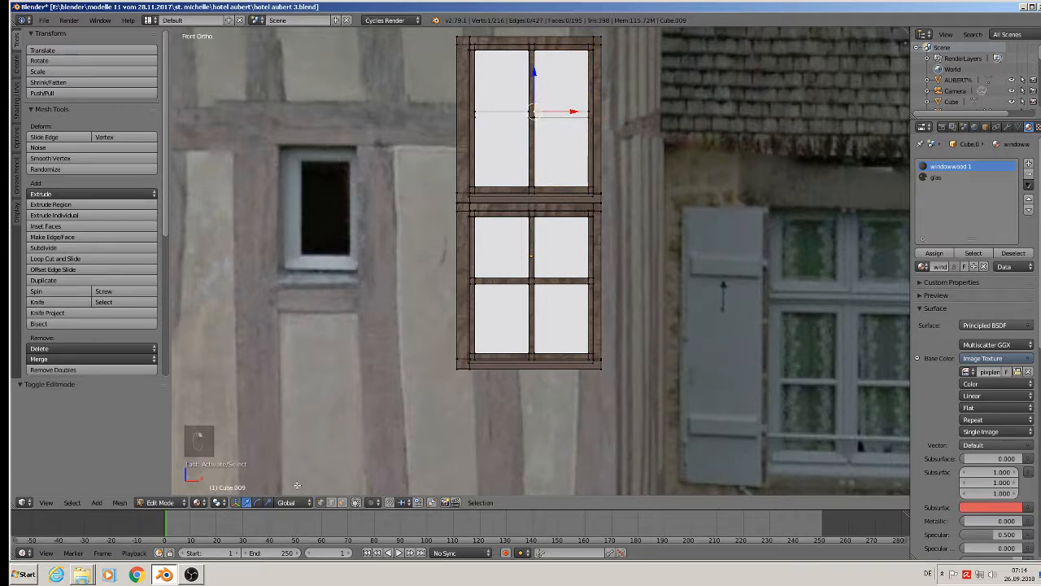
pyautogui.click(332, 502)
pyautogui.moveTo(515, 107); pyautogui.dragTo(550, 169, button='middle')
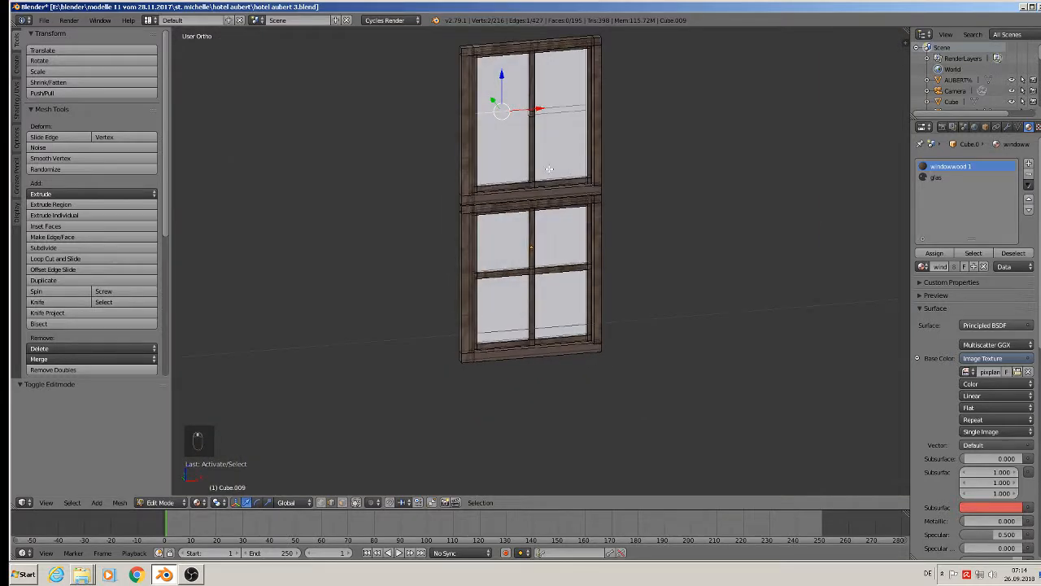
pyautogui.press('x')
pyautogui.click(550, 171)
# Delete the two leftover horizontal edges across the upper window's right pane.
pyautogui.rightClick(558, 111)
pyautogui.press('x')
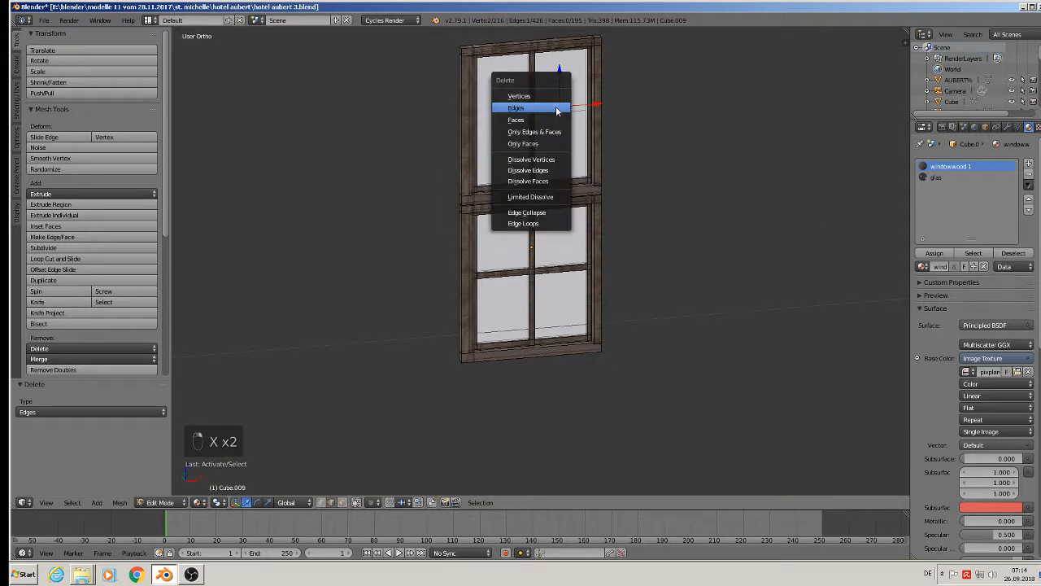
pyautogui.click(558, 111)
pyautogui.press('x')
pyautogui.click(558, 113)
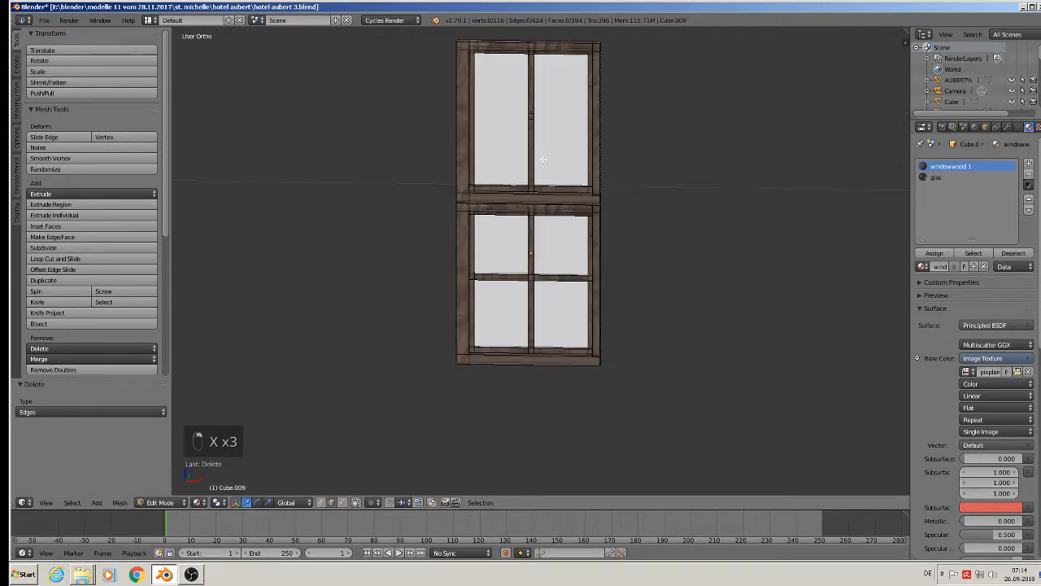
# Look over the house model and reference photos, and locate the stacked window in front of them.
pyautogui.press('KP_1')
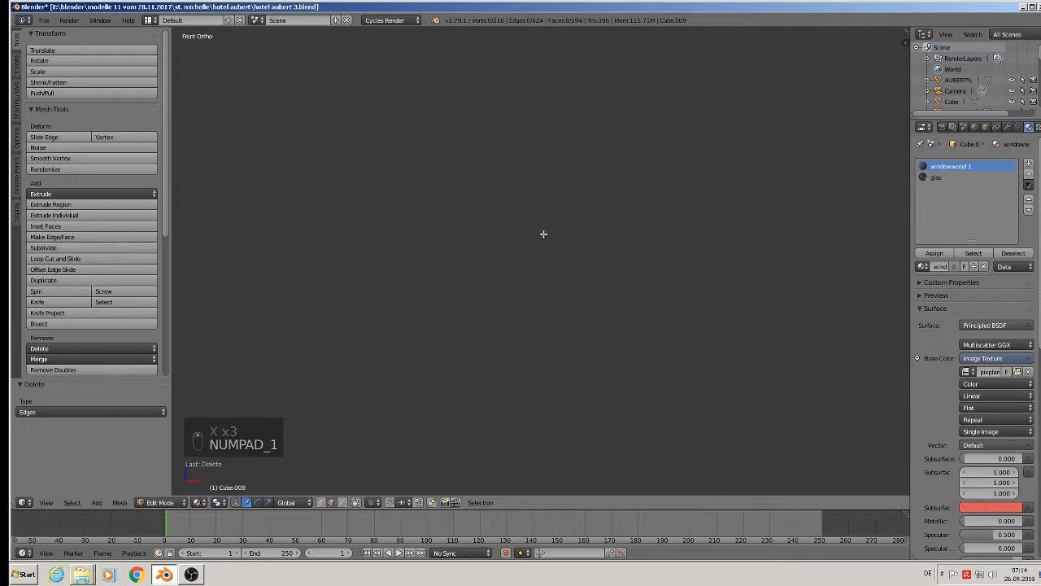
pyautogui.press('KP_Decimal')
pyautogui.scroll(-10, 549, 272)
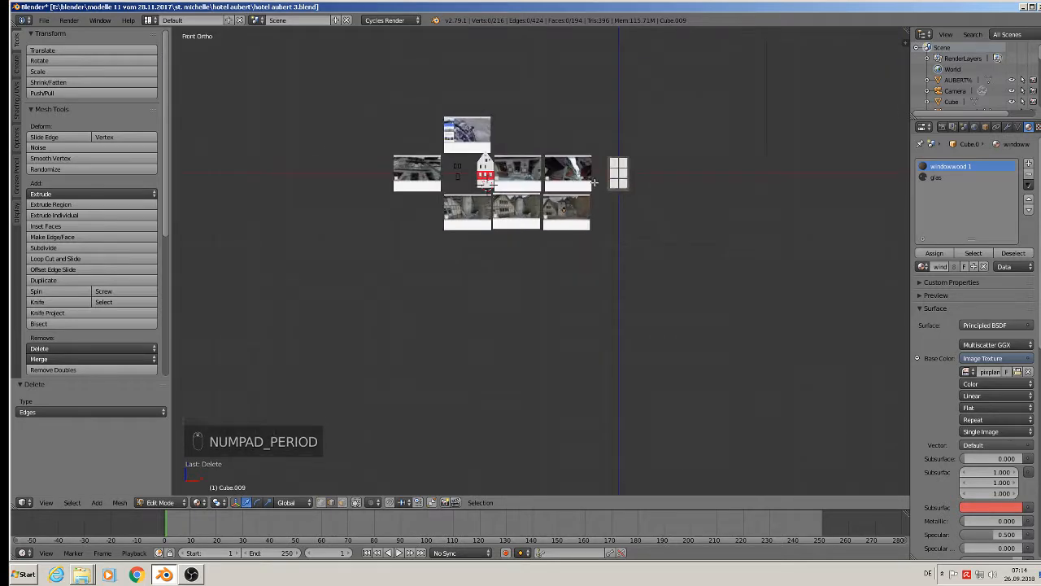
pyautogui.scroll(7, 595, 182)
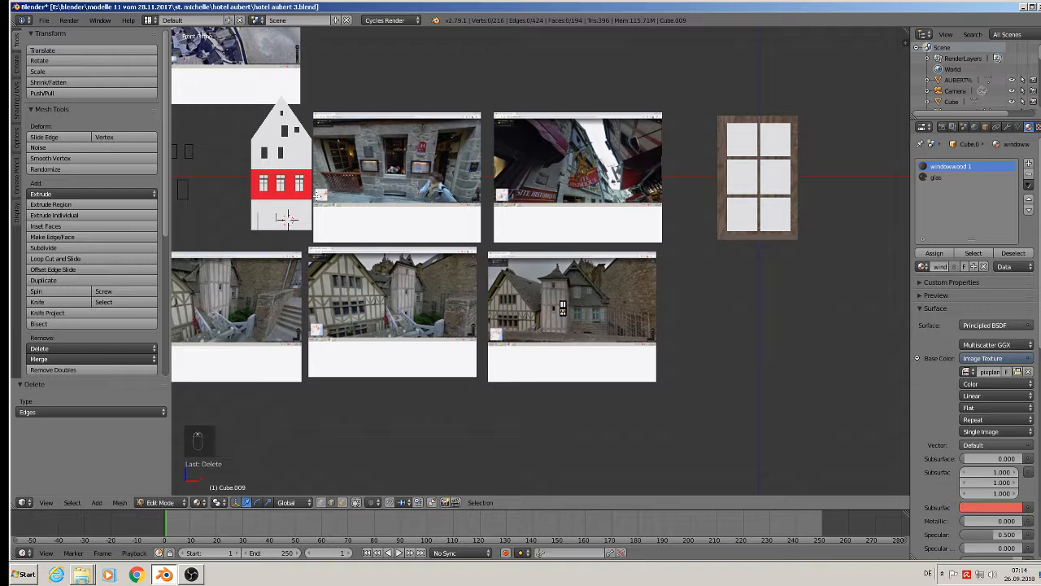
pyautogui.scroll(1, 319, 194)
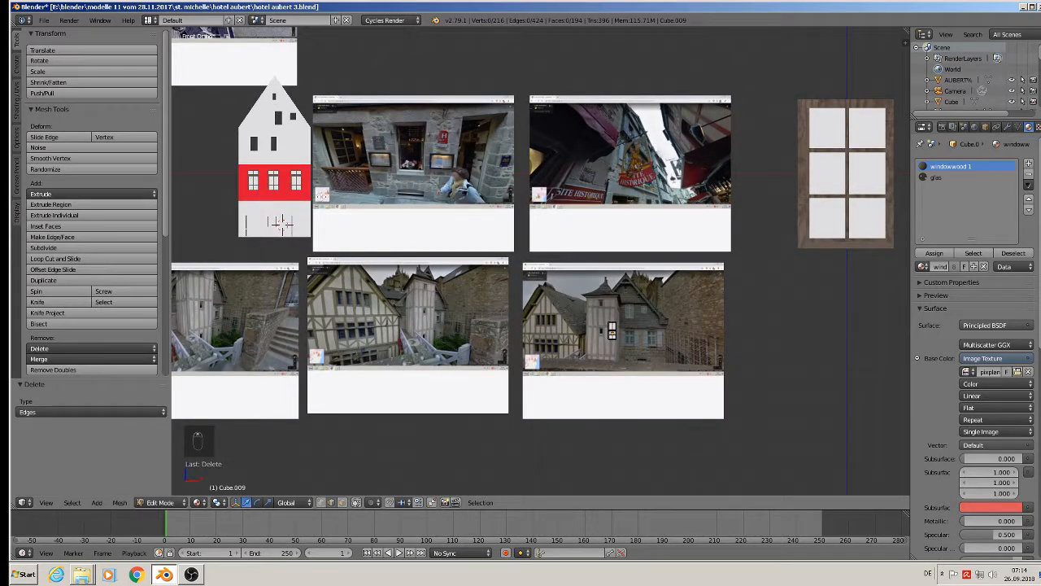
pyautogui.moveTo(611, 329); pyautogui.dragTo(548, 263, button='middle')
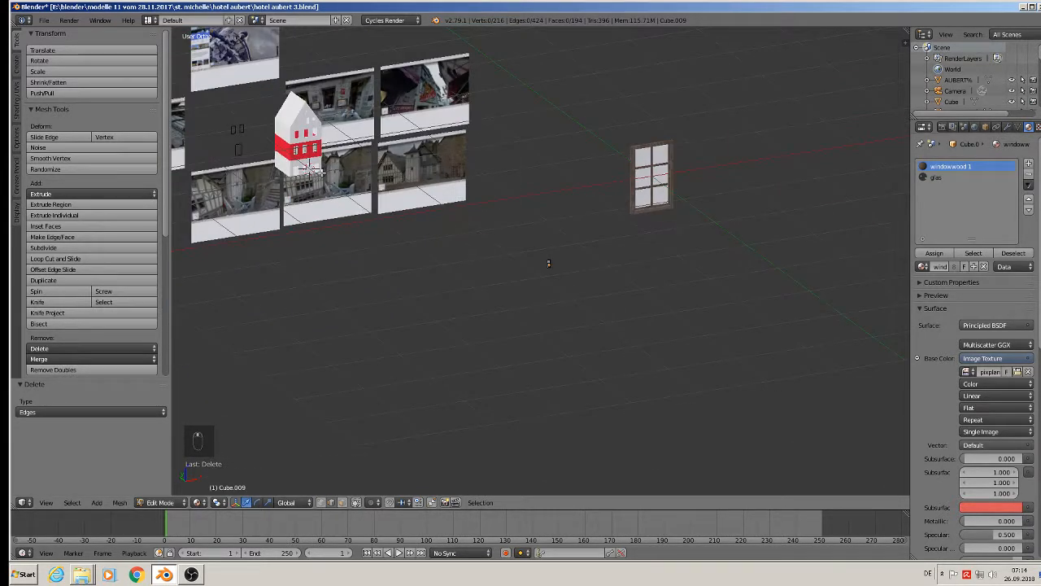
pyautogui.keyDown('shift'); pyautogui.moveTo(384, 213); pyautogui.dragTo(575, 295, button='middle'); pyautogui.keyUp('shift')
pyautogui.scroll(7, 546, 156)
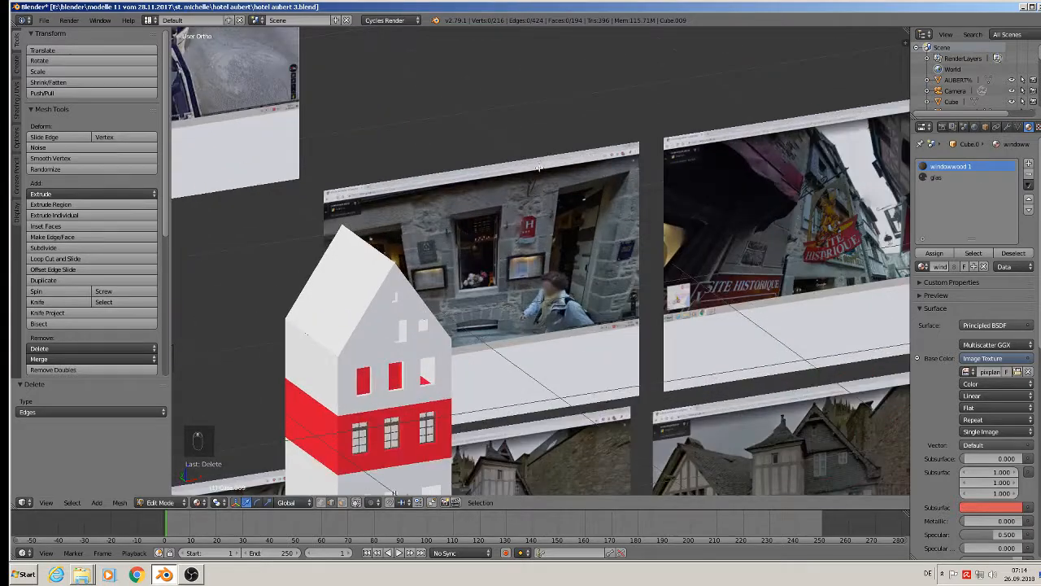
pyautogui.scroll(-1, 538, 167)
pyautogui.scroll(-5, 585, 280)
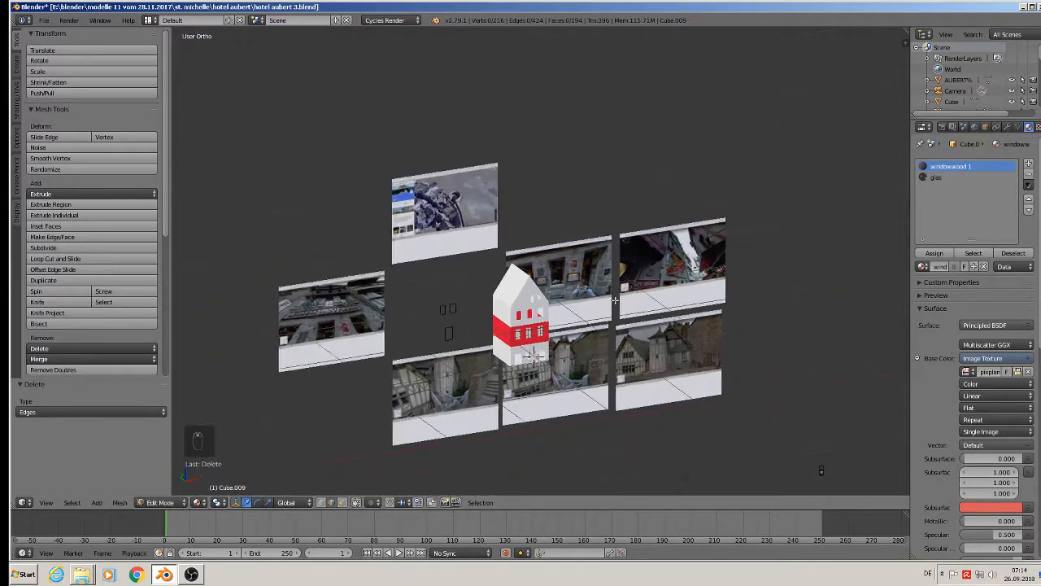
pyautogui.keyDown('shift'); pyautogui.moveTo(675, 323); pyautogui.dragTo(575, 268, button='middle'); pyautogui.keyUp('shift')
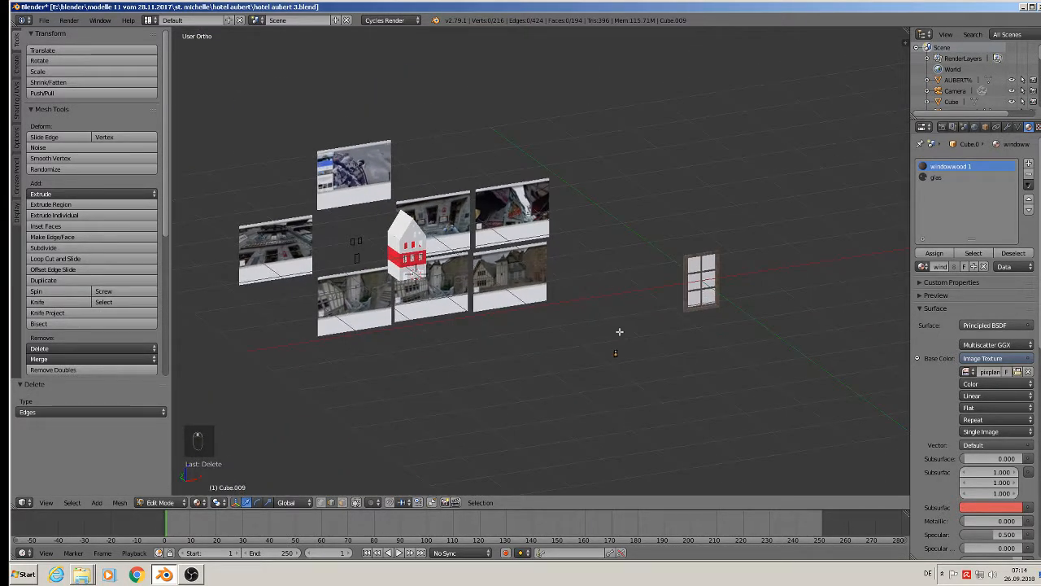
pyautogui.scroll(20, 621, 335)
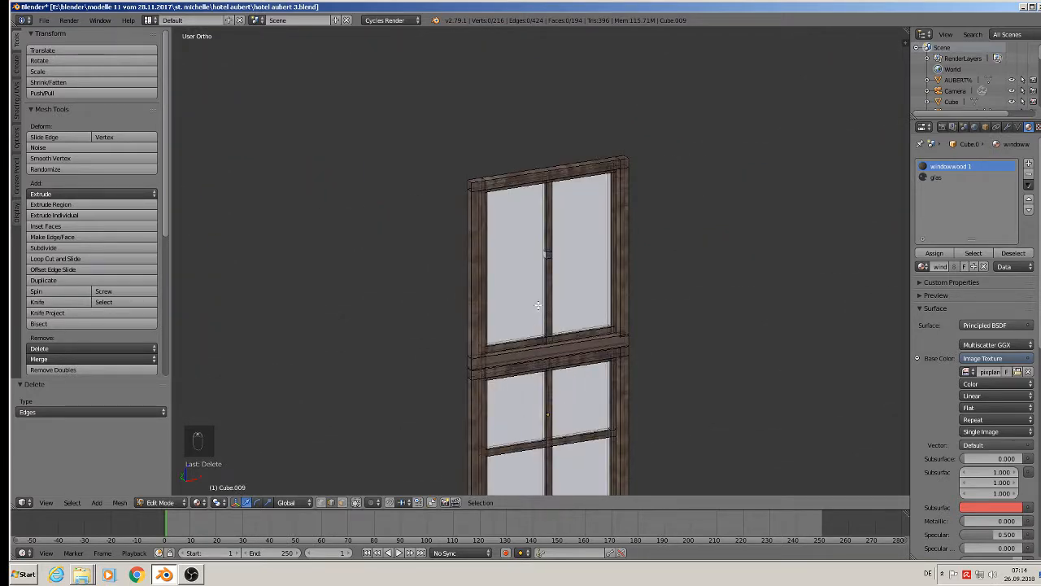
# Select the entire stacked window mesh and frame it in front view.
pyautogui.press('KP_1')
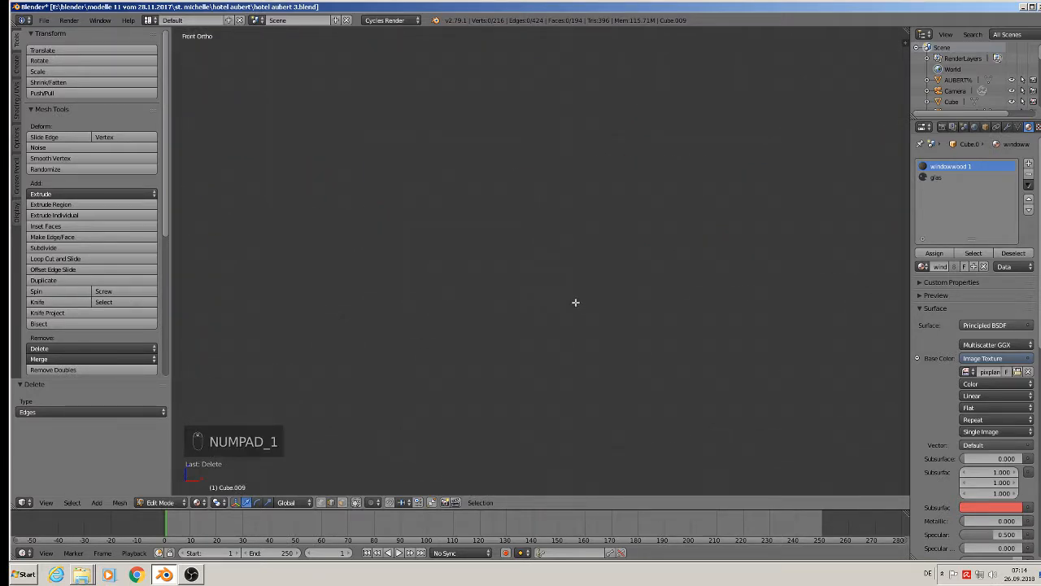
pyautogui.press('KP_Decimal')
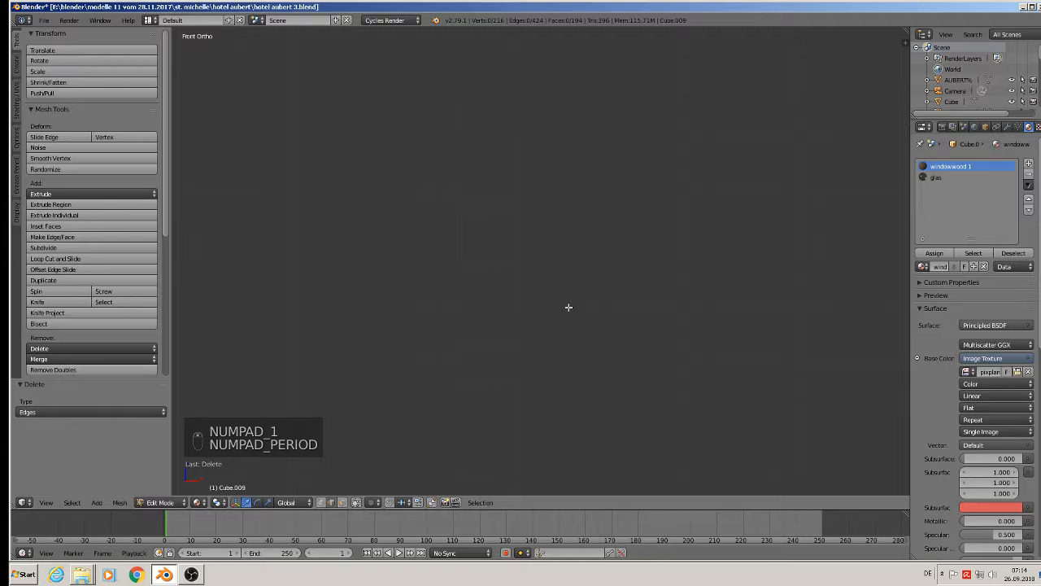
pyautogui.press('a')
pyautogui.press('a')
pyautogui.press('KP_Decimal')
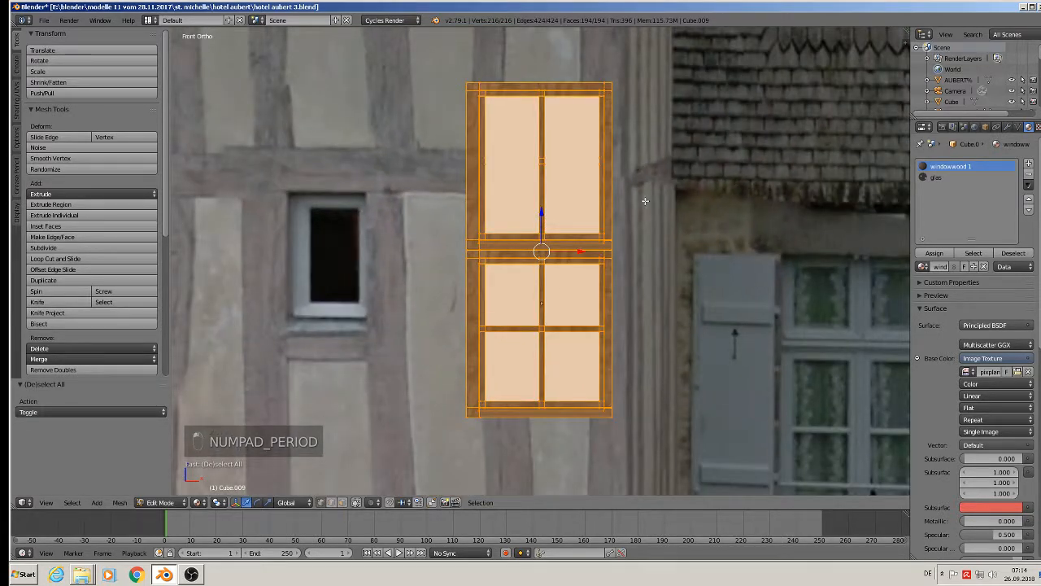
# Move the middle edge loop of the window's upper panes down along Z, close to the transom.
pyautogui.press('a')
pyautogui.press('b')
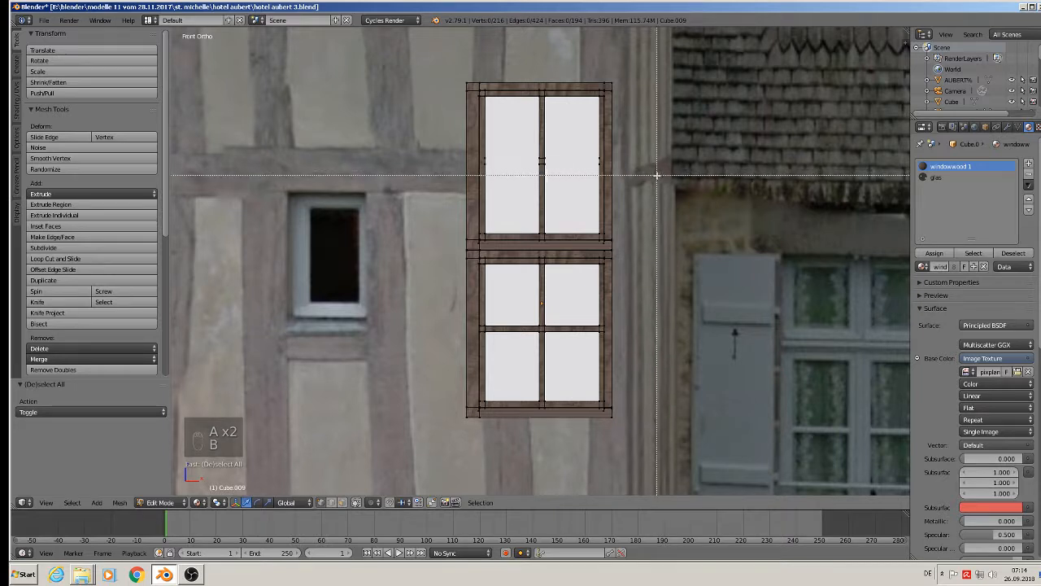
pyautogui.moveTo(650, 177); pyautogui.dragTo(453, 148)
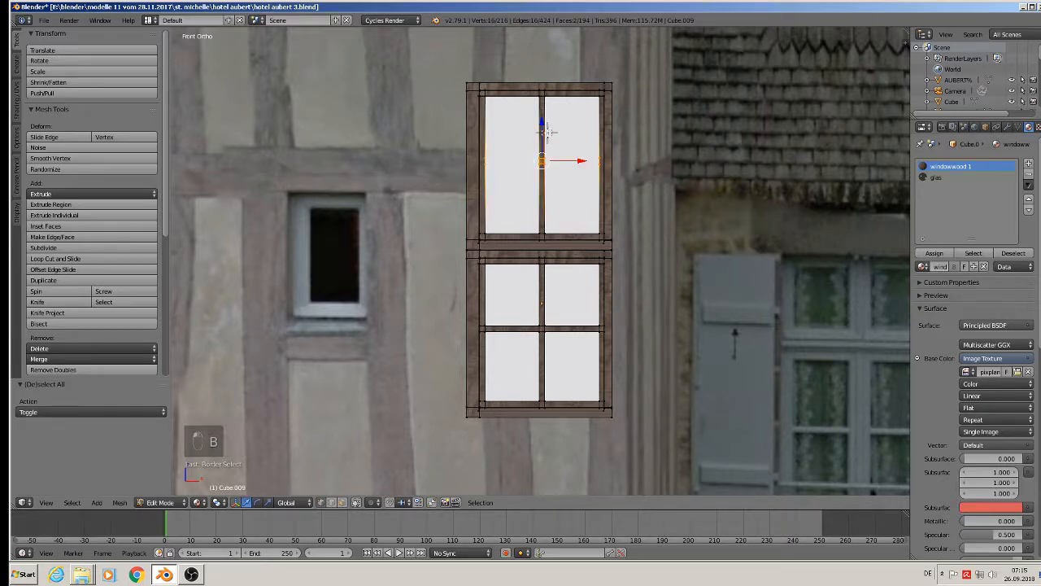
pyautogui.moveTo(544, 130); pyautogui.dragTo(547, 131)
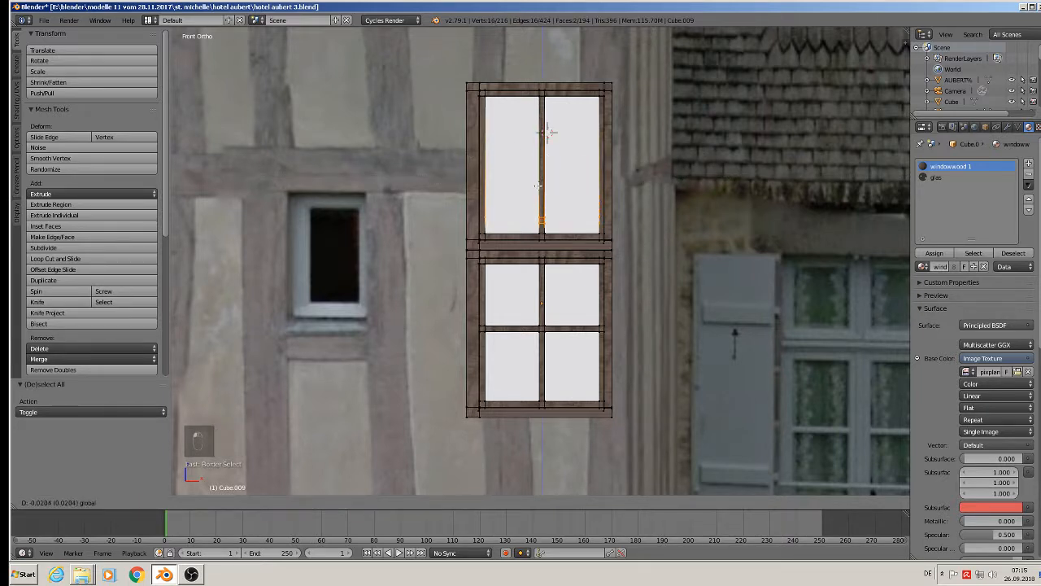
pyautogui.moveTo(538, 185); pyautogui.dragTo(538, 184)
# Lower the window's top frame vertices along Z to shorten the upper pane section.
pyautogui.press('a')
pyautogui.press('b')
pyautogui.moveTo(641, 108); pyautogui.dragTo(463, 31)
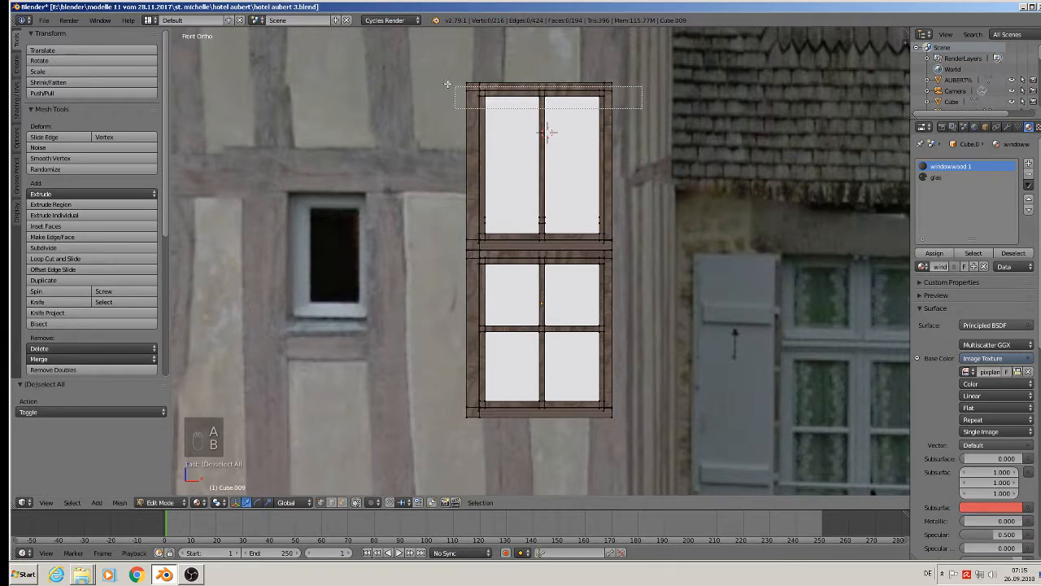
pyautogui.moveTo(537, 57); pyautogui.dragTo(546, 154)
pyautogui.scroll(-3, 547, 155)
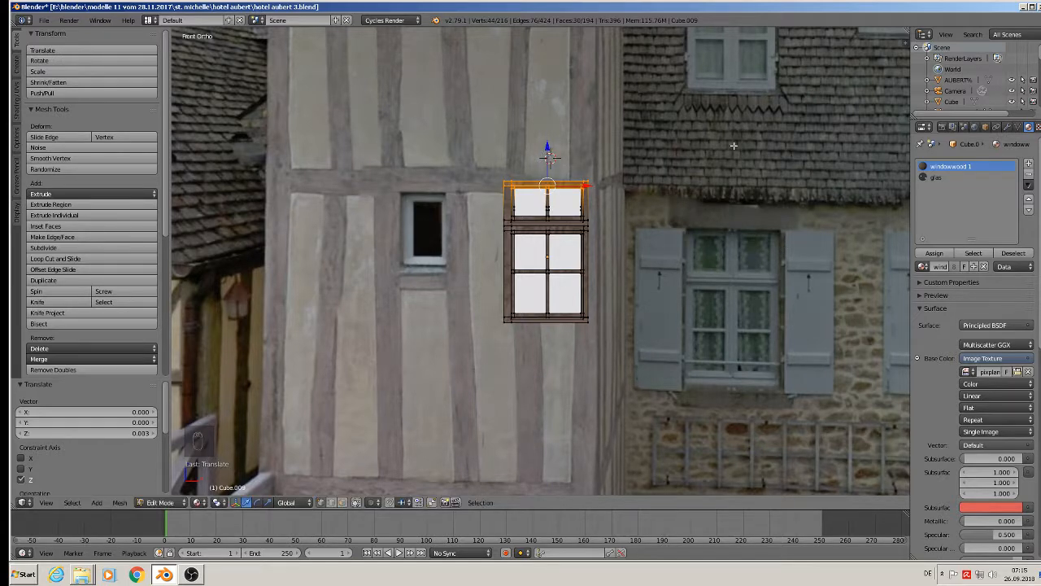
# Leave mesh editing and scale the whole window uniformly by about 1.192.
pyautogui.press('Tab')
pyautogui.scroll(-3, 630, 259)
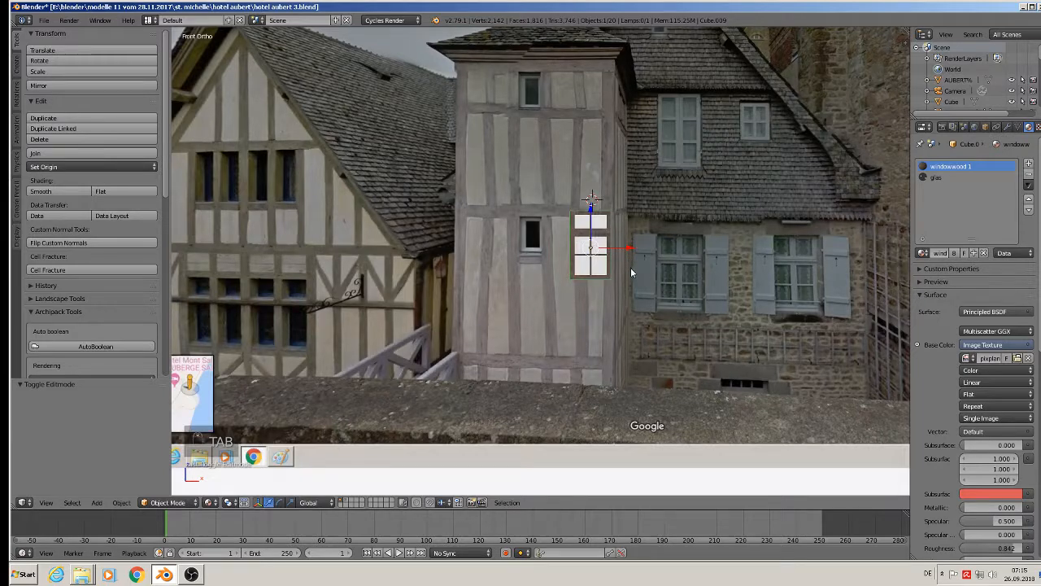
pyautogui.press('s')
pyautogui.click(644, 292)
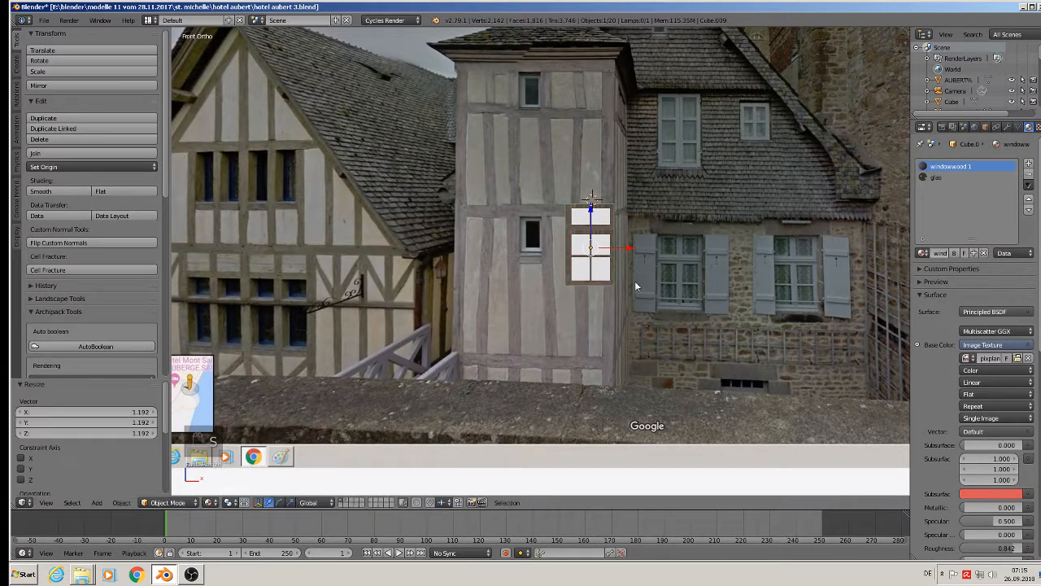
# Duplicate the window and place the copy over the house facade's opening above the red storey, at the facade's left side.
pyautogui.scroll(-2, 634, 280)
pyautogui.scroll(-7, 701, 281)
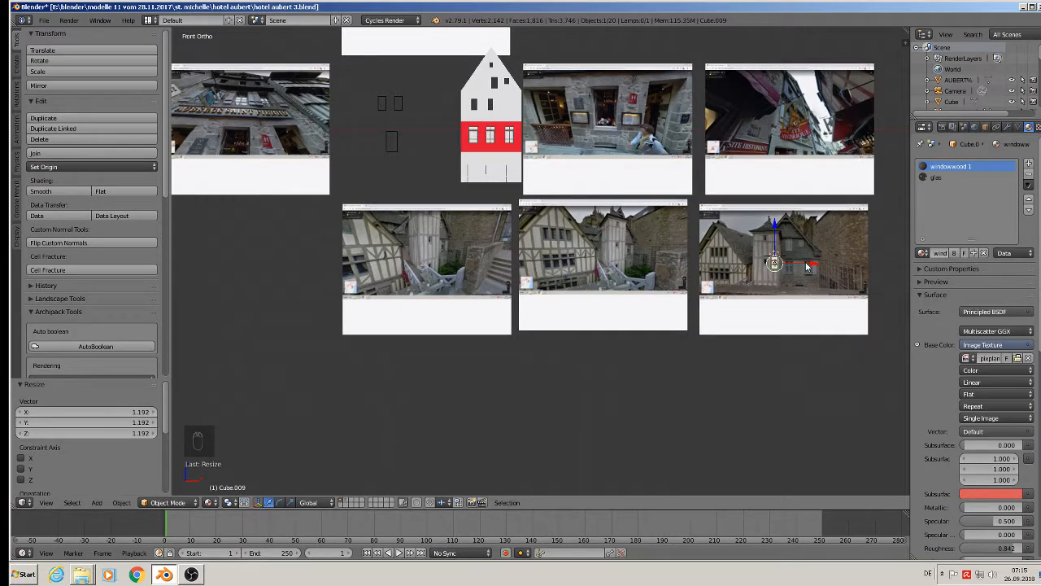
pyautogui.hotkey('shift', 'd')
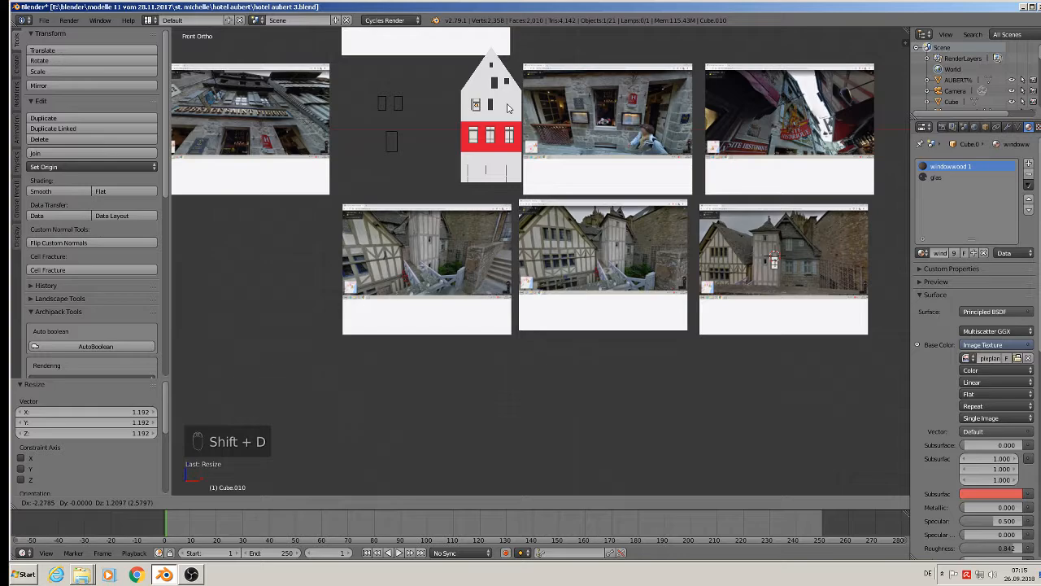
pyautogui.click(506, 107)
pyautogui.scroll(7, 498, 104)
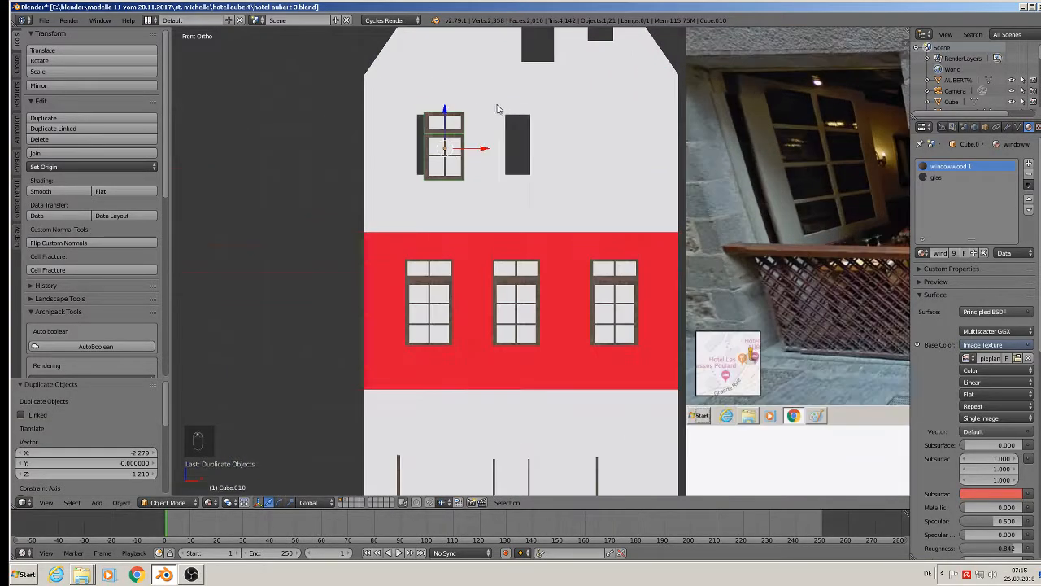
# Add the house to the selection and set the origins to geometry.
pyautogui.moveTo(496, 109); pyautogui.dragTo(547, 282, button='middle')
pyautogui.keyDown('shift'); pyautogui.rightClick(488, 272); pyautogui.keyUp('shift')
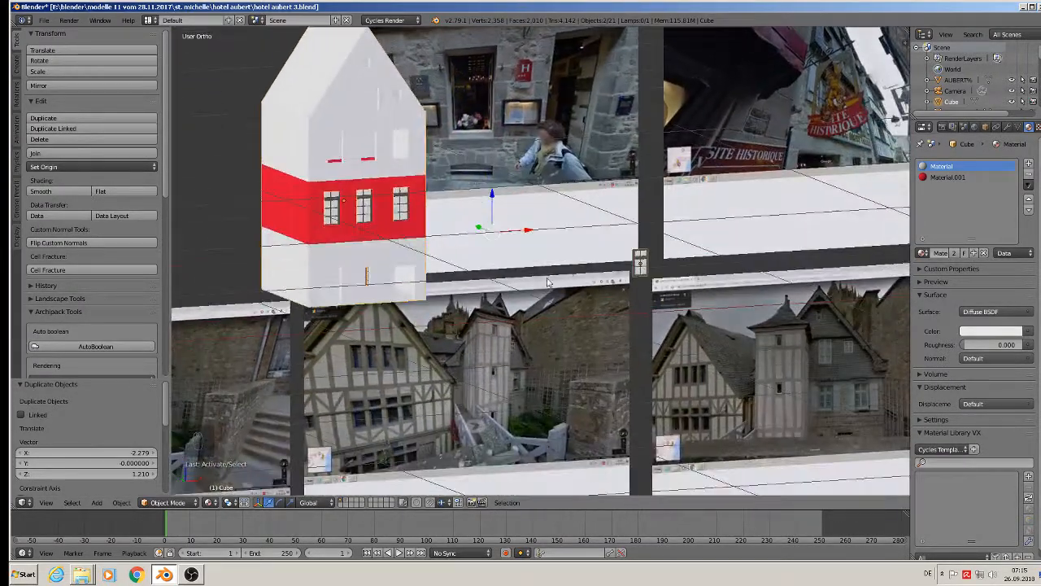
pyautogui.click(69, 167)
pyautogui.click(109, 187)
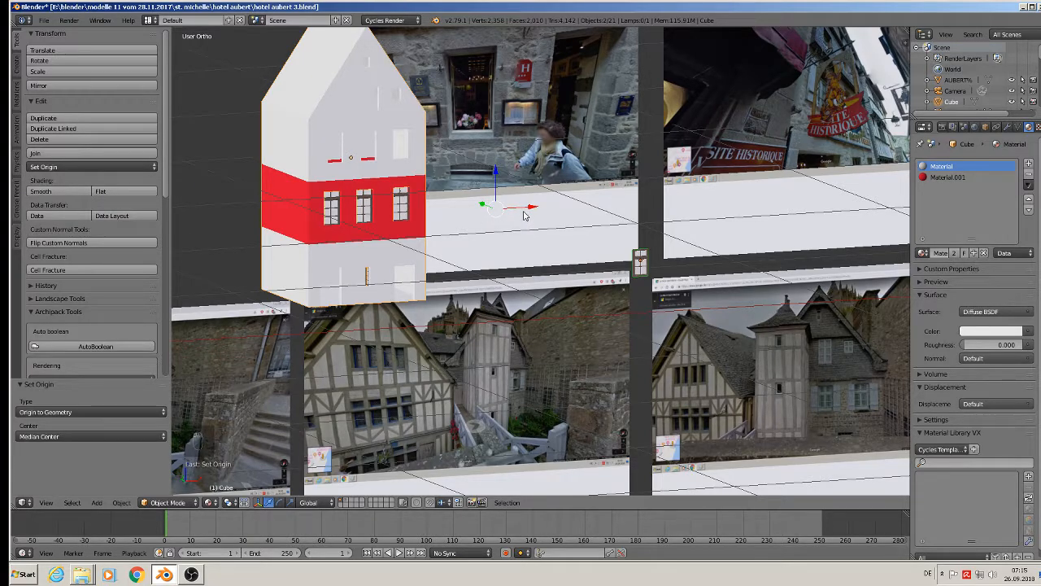
# Remove the duplicated window from its "single quad 3 counted win..." group.
pyautogui.press('Tab')
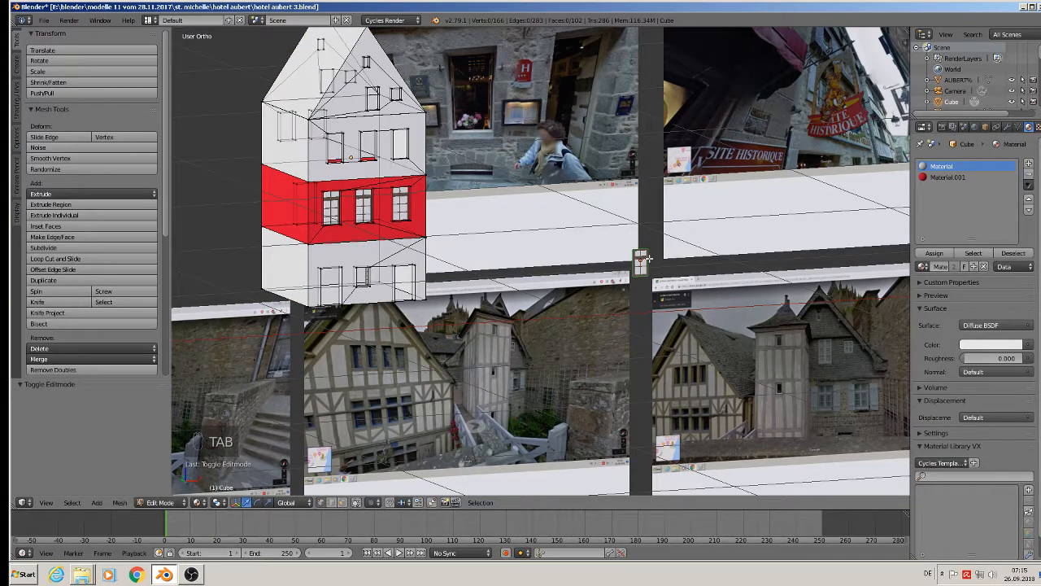
pyautogui.scroll(6, 641, 259)
pyautogui.press('Tab')
pyautogui.rightClick(633, 261)
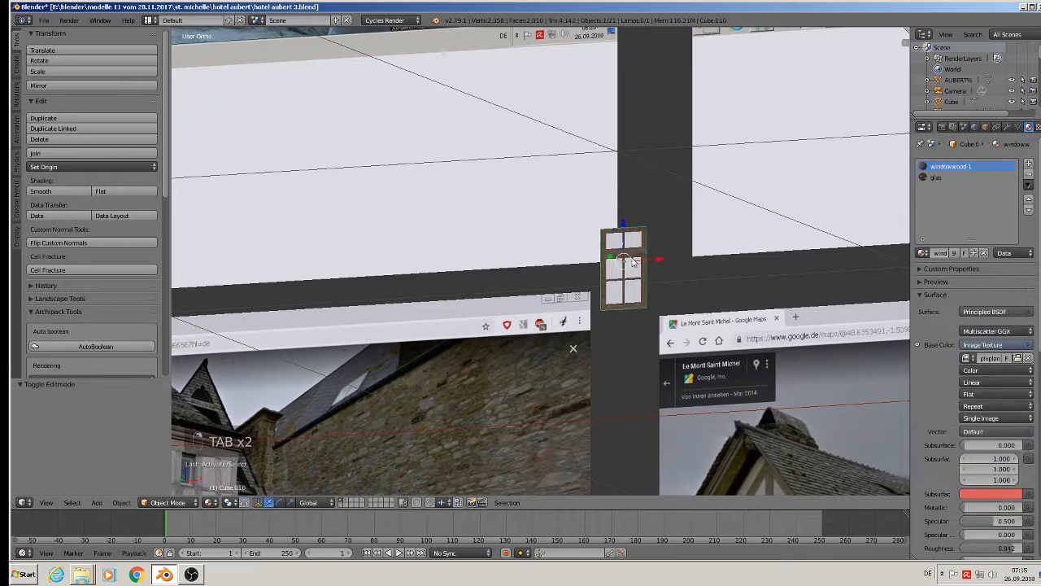
pyautogui.click(1006, 127)
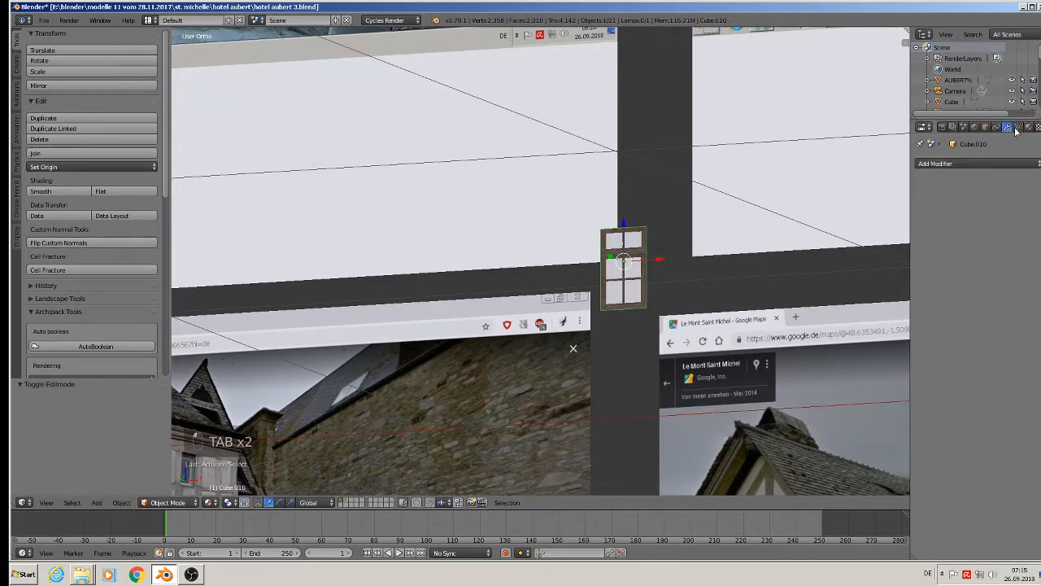
pyautogui.click(1016, 128)
pyautogui.click(1005, 129)
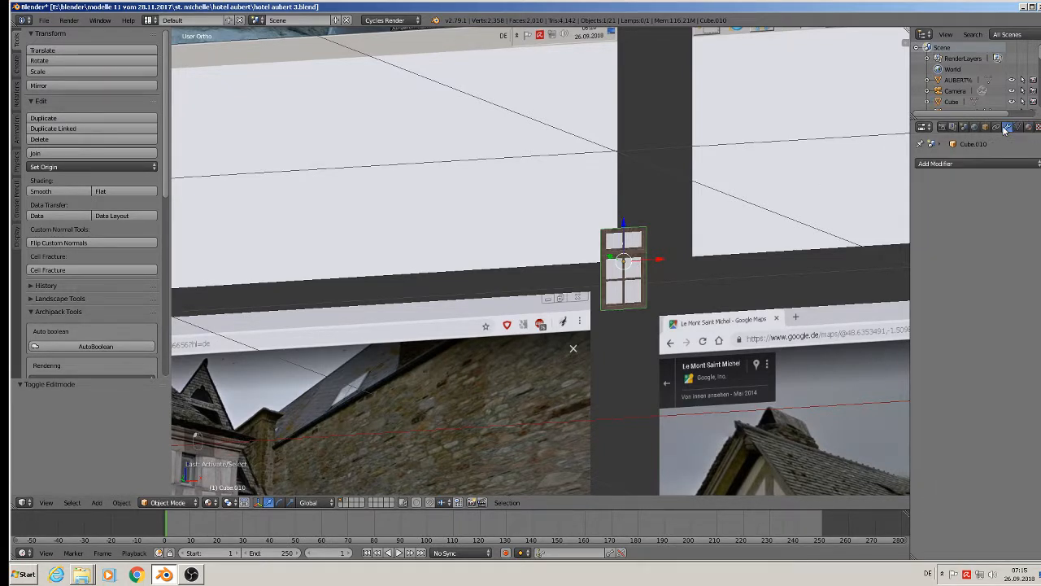
pyautogui.click(974, 127)
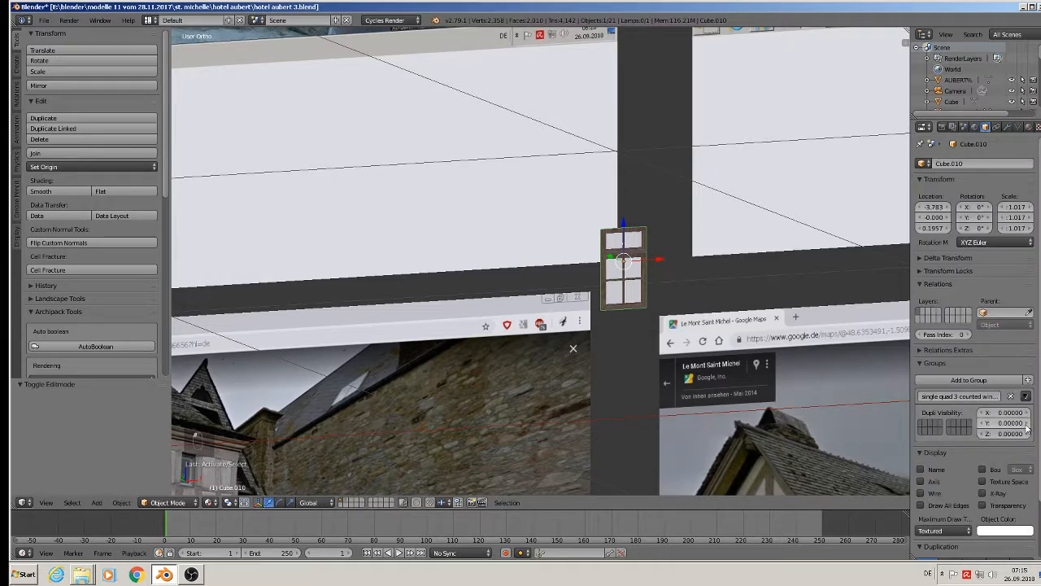
pyautogui.click(1011, 397)
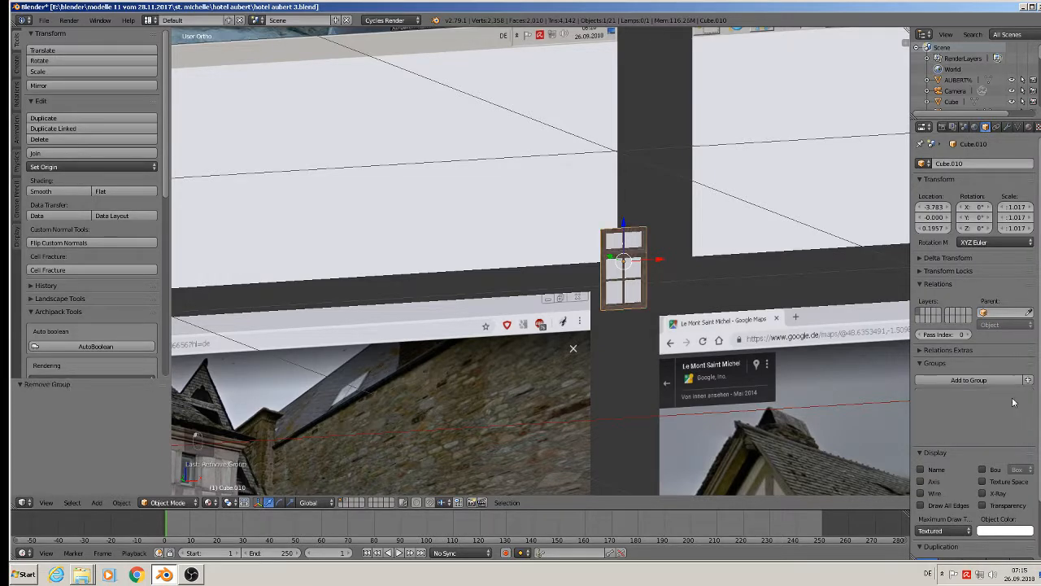
# Move the window copy along X by about -0.911 and bring it back along Y to the house's front wall.
pyautogui.scroll(-3, 528, 277)
pyautogui.moveTo(616, 272); pyautogui.dragTo(218, 298)
pyautogui.keyDown('shift'); pyautogui.moveTo(273, 301); pyautogui.dragTo(673, 422, button='middle'); pyautogui.keyUp('shift')
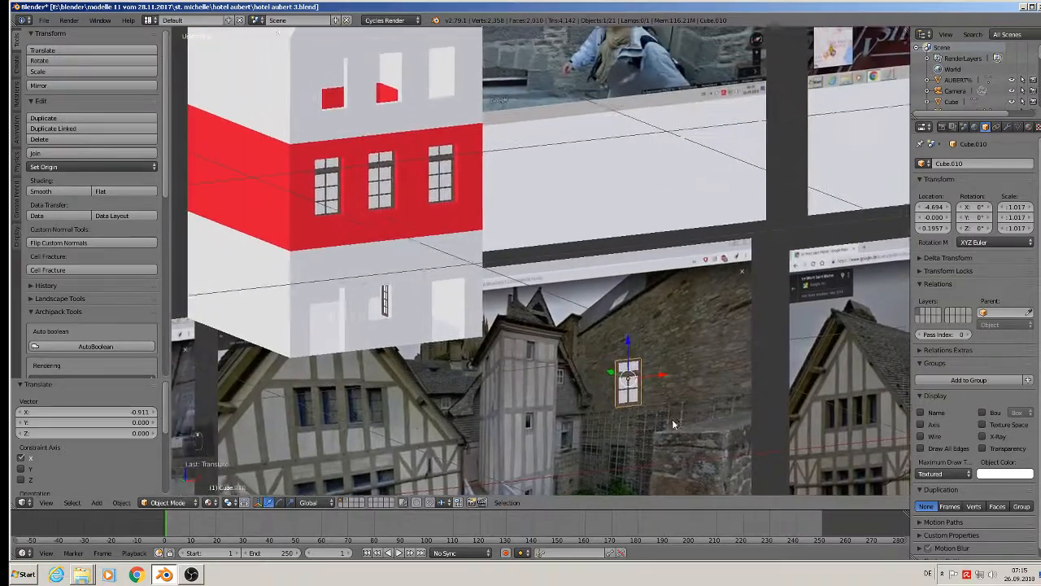
pyautogui.scroll(-2, 652, 418)
pyautogui.moveTo(620, 393); pyautogui.dragTo(419, 162)
# Align the window along X and Z with the leftmost front opening above the red storey.
pyautogui.scroll(5, 421, 154)
pyautogui.moveTo(422, 155); pyautogui.dragTo(379, 155, button='middle')
pyautogui.moveTo(511, 208); pyautogui.dragTo(511, 211)
pyautogui.moveTo(470, 174); pyautogui.dragTo(509, 226)
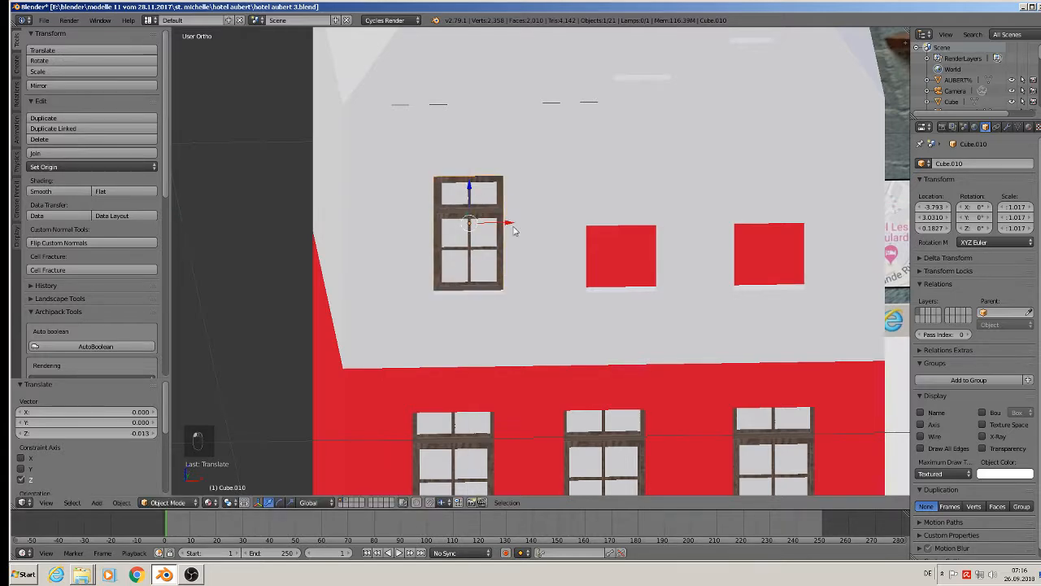
# Stretch the window along Z by about 1.112 to match the opening's height.
pyautogui.scroll(2, 537, 265)
pyautogui.scroll(1, 525, 244)
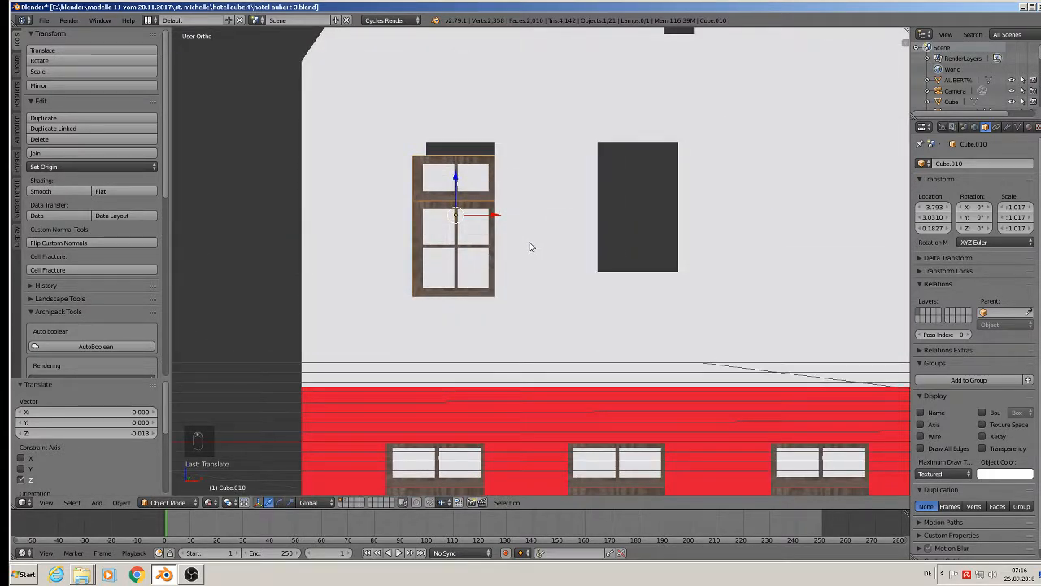
pyautogui.press('s')
pyautogui.click(536, 250)
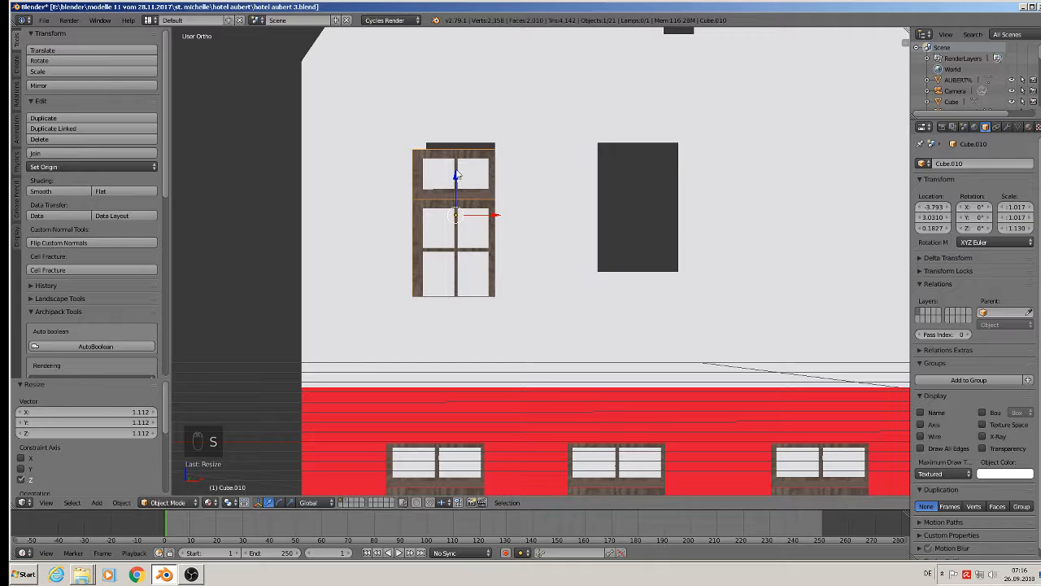
# Raise the window about 0.006 along Z and nudge it slightly along X to fit its opening.
pyautogui.moveTo(457, 172); pyautogui.dragTo(456, 166)
pyautogui.moveTo(504, 188); pyautogui.dragTo(510, 212, button='middle')
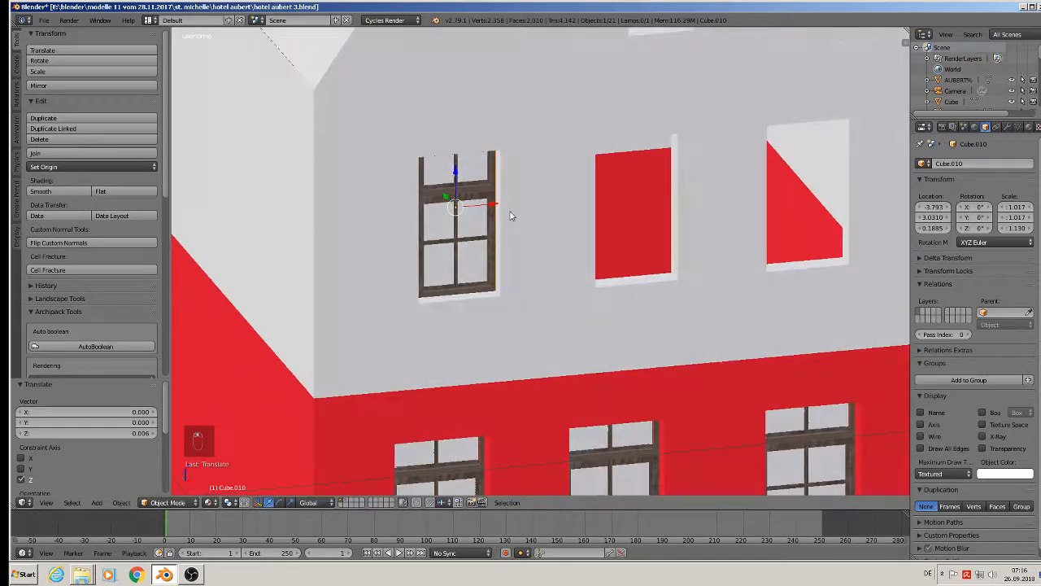
pyautogui.moveTo(495, 205); pyautogui.dragTo(494, 209)
pyautogui.moveTo(496, 216); pyautogui.dragTo(469, 204, button='middle')
pyautogui.scroll(-2, 481, 206)
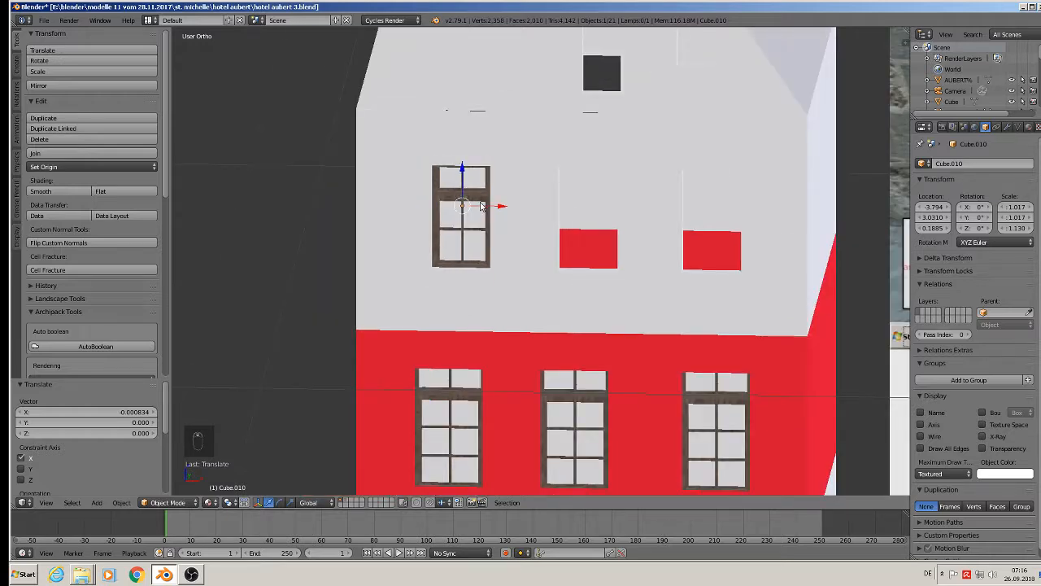
pyautogui.hotkey('shift', 'd')
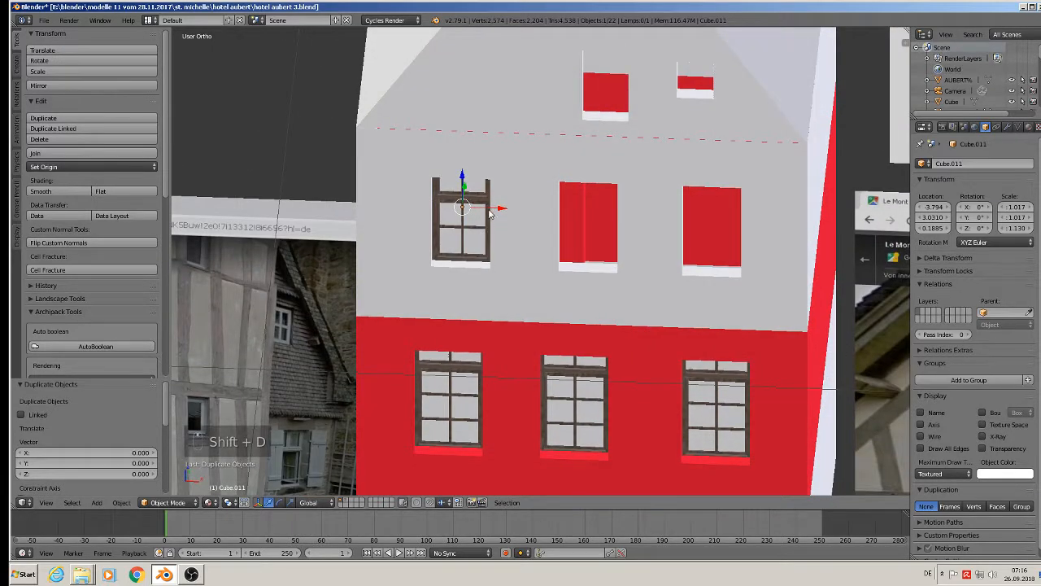
pyautogui.moveTo(491, 211); pyautogui.dragTo(572, 212)
pyautogui.press('x')
pyautogui.click(571, 212)
# Make a linked duplicate of the fitted window and move it about 0.130 along X into the middle opening.
pyautogui.rightClick(471, 204)
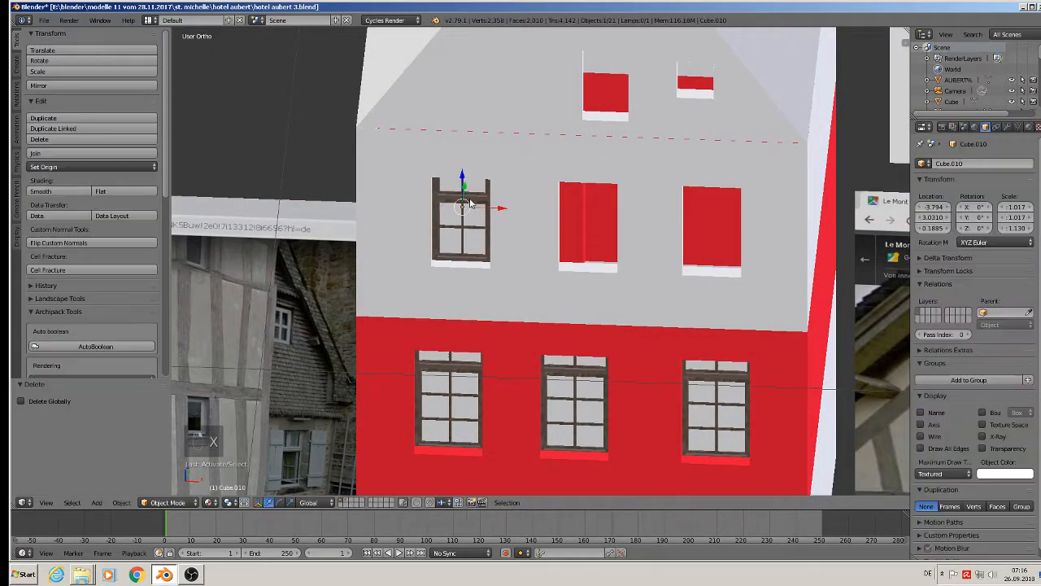
pyautogui.hotkey('alt', 'd')
pyautogui.press('x')
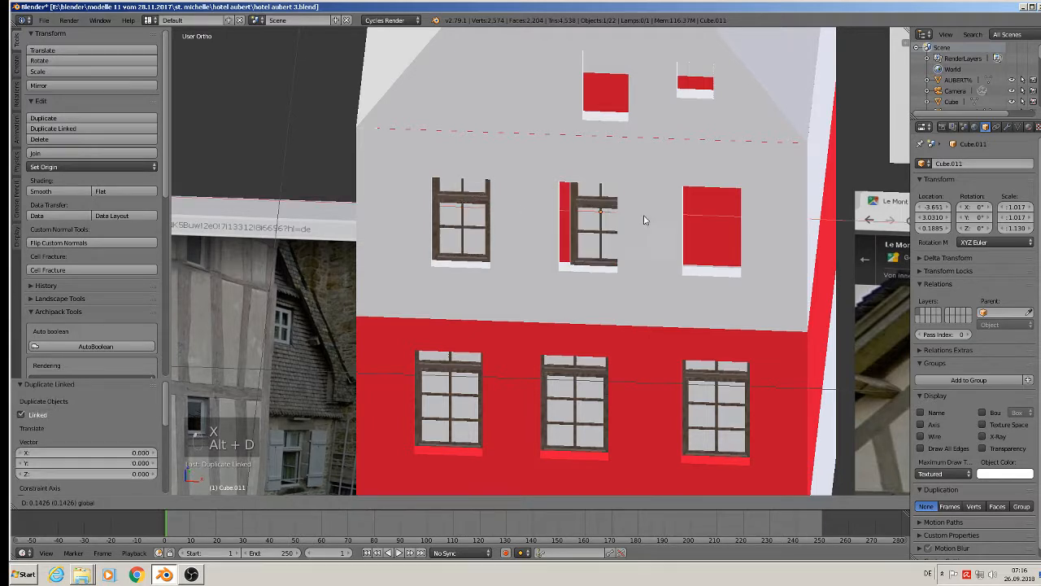
pyautogui.click(628, 224)
# Make another linked duplicate and move it about 0.128 along X into the rightmost opening of the same storey.
pyautogui.hotkey('alt', 'd')
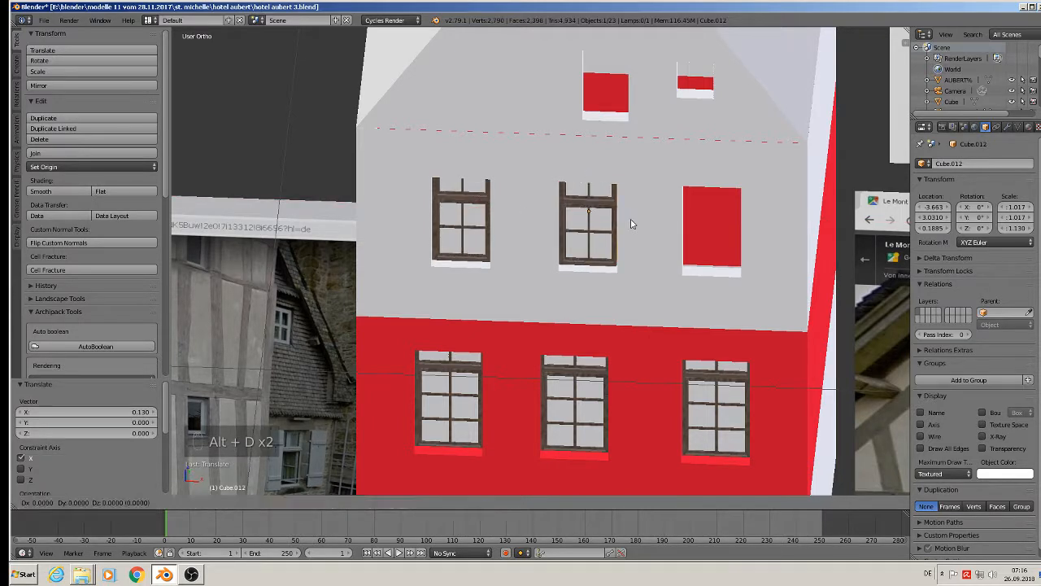
pyautogui.click(627, 214)
pyautogui.moveTo(628, 214); pyautogui.dragTo(754, 221)
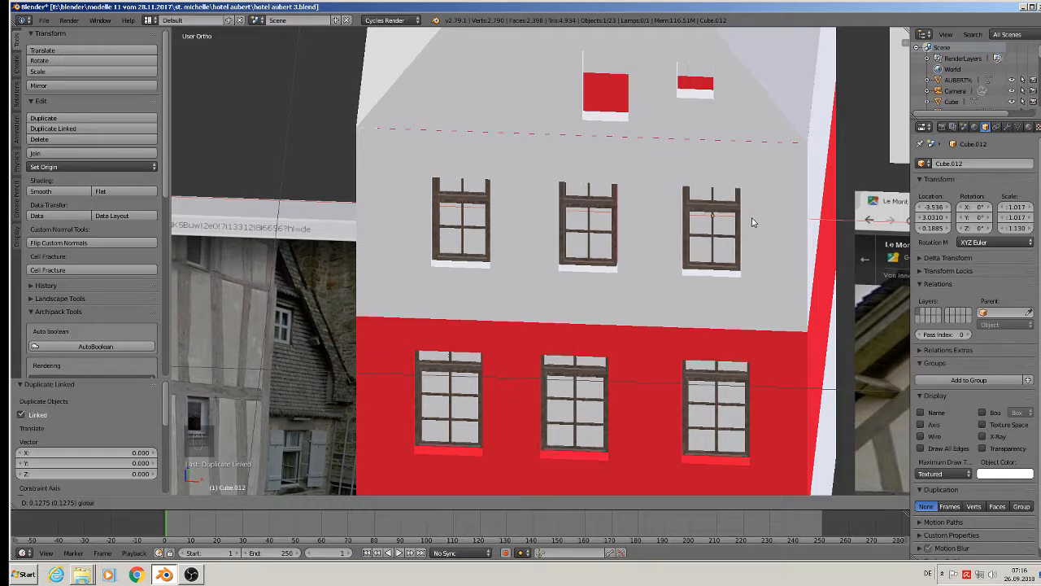
pyautogui.click(752, 218)
pyautogui.moveTo(771, 240); pyautogui.dragTo(750, 233, button='middle')
pyautogui.scroll(-1, 744, 234)
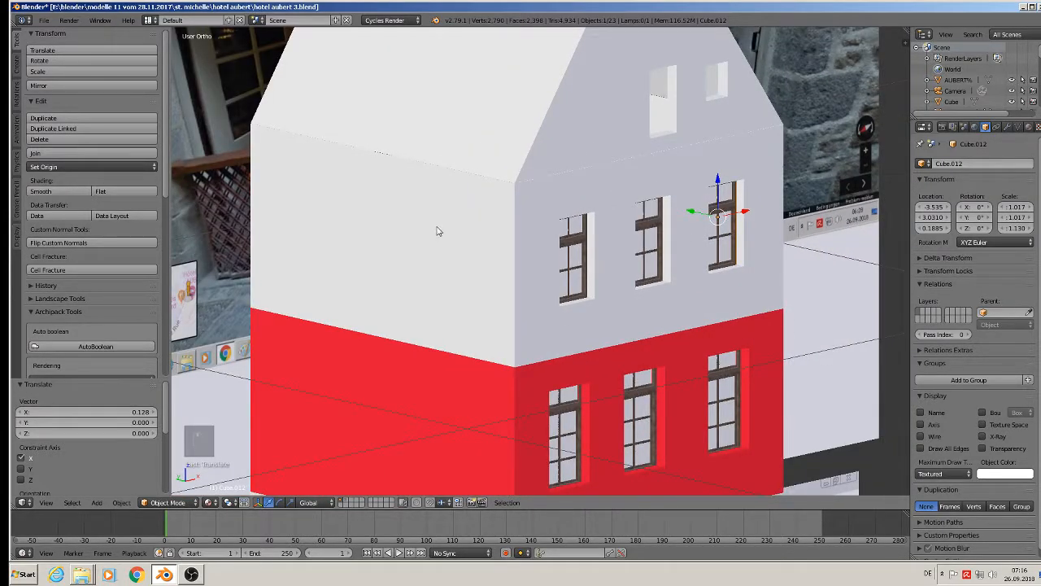
# Duplicate the leftmost upper window and move the copy along Y to the opening in the house's rear wall.
pyautogui.rightClick(574, 260)
pyautogui.moveTo(574, 260); pyautogui.dragTo(616, 276, button='middle')
pyautogui.scroll(-2, 582, 269)
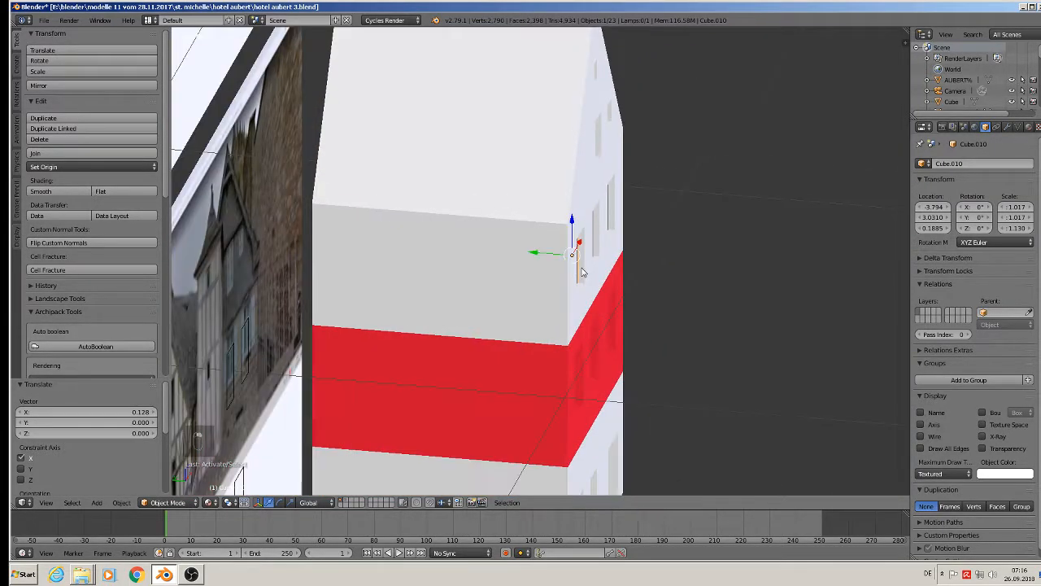
pyautogui.hotkey('shift', 'd')
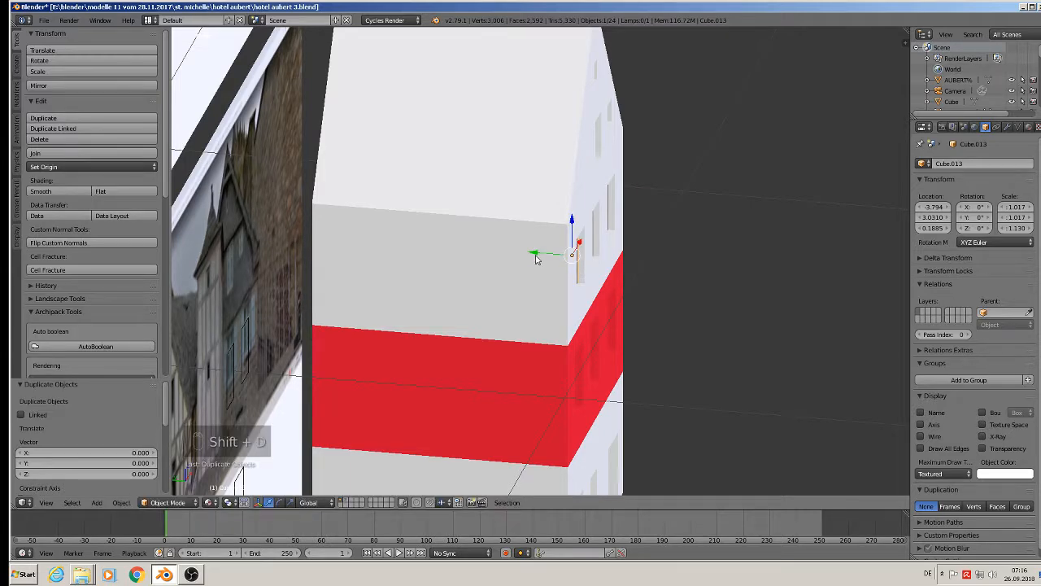
pyautogui.moveTo(535, 257); pyautogui.dragTo(314, 244)
pyautogui.moveTo(316, 246); pyautogui.dragTo(392, 225, button='middle')
pyautogui.moveTo(327, 242); pyautogui.dragTo(329, 286)
# Rotate the rear-wall window copy 180° about the Z axis so that it faces outward.
pyautogui.write('rz')
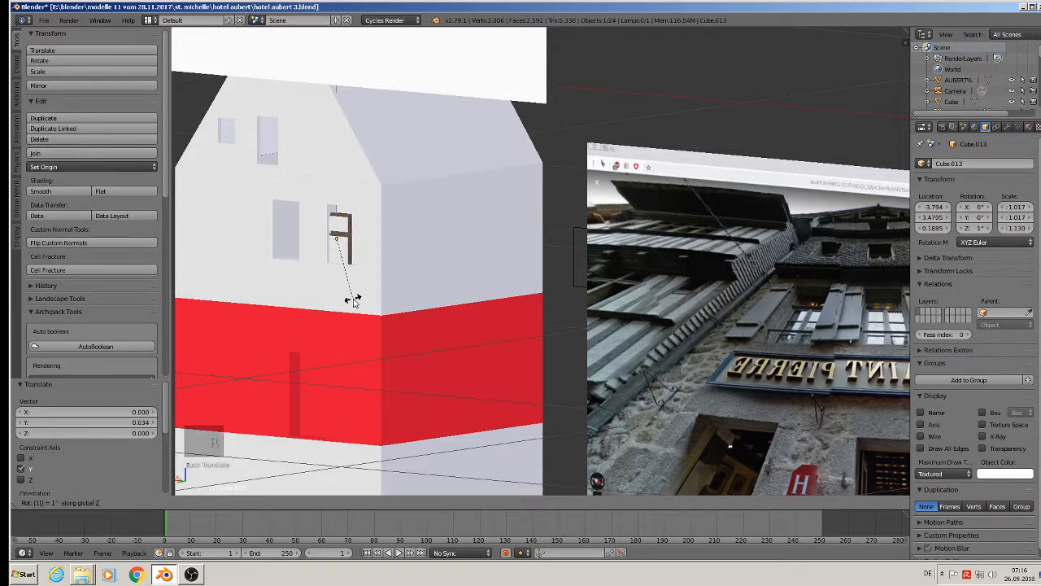
pyautogui.write('180')
pyautogui.press('Return')
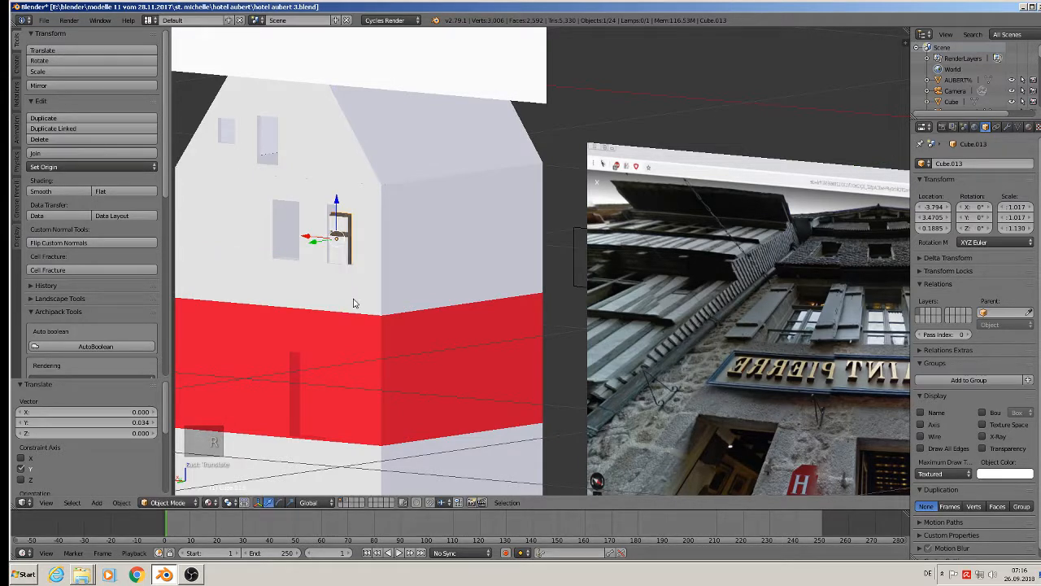
pyautogui.write('rz180')
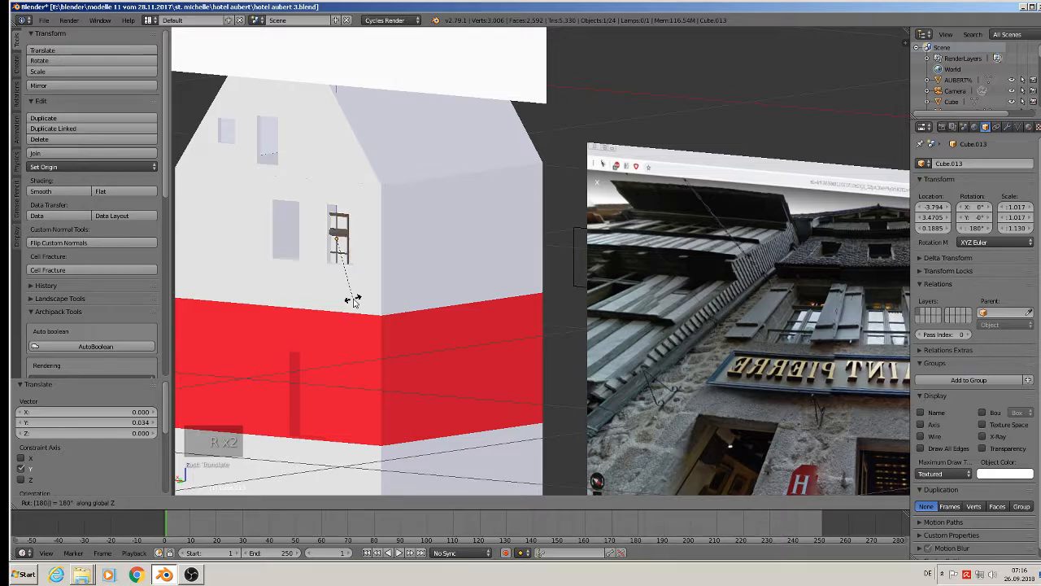
pyautogui.press('Return')
pyautogui.scroll(5, 362, 276)
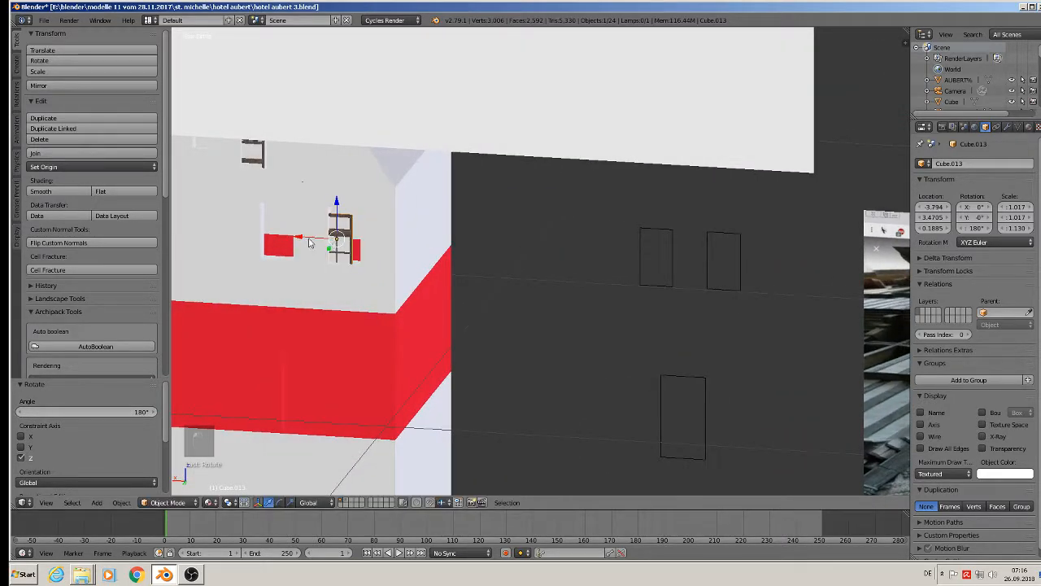
# Fit the rear window into its opening by moving it about -0.016 along X and raising it about 0.018 along Z.
pyautogui.press('g')
pyautogui.press('x')
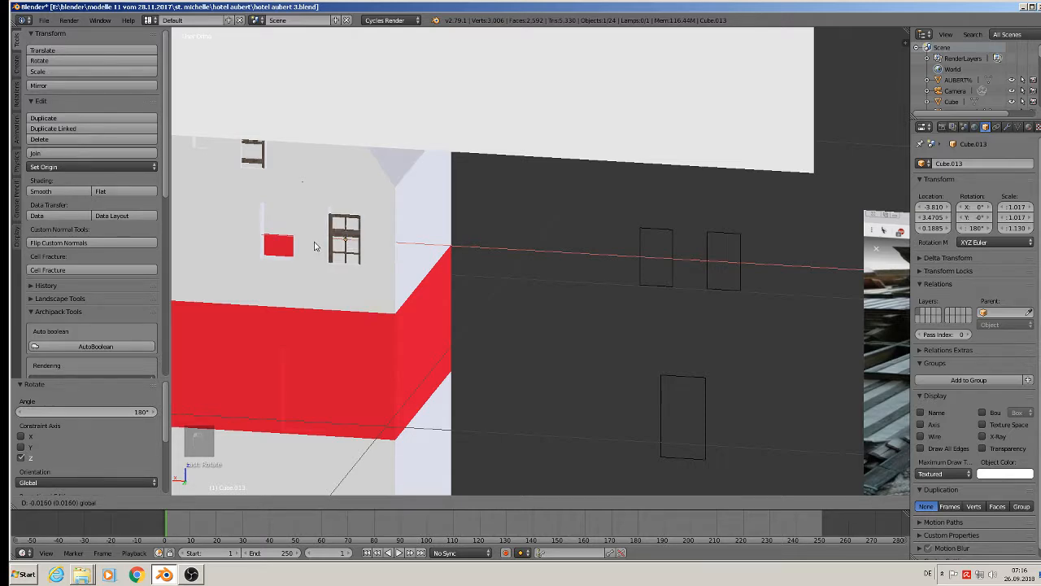
pyautogui.moveTo(316, 246); pyautogui.dragTo(316, 245)
pyautogui.moveTo(344, 213); pyautogui.dragTo(345, 202)
pyautogui.moveTo(345, 202)
pyautogui.mouseDown(button='middle')
pyautogui.moveTo(396, 194)
pyautogui.moveTo(374, 187)
pyautogui.moveTo(362, 199)
pyautogui.mouseUp(button='middle')
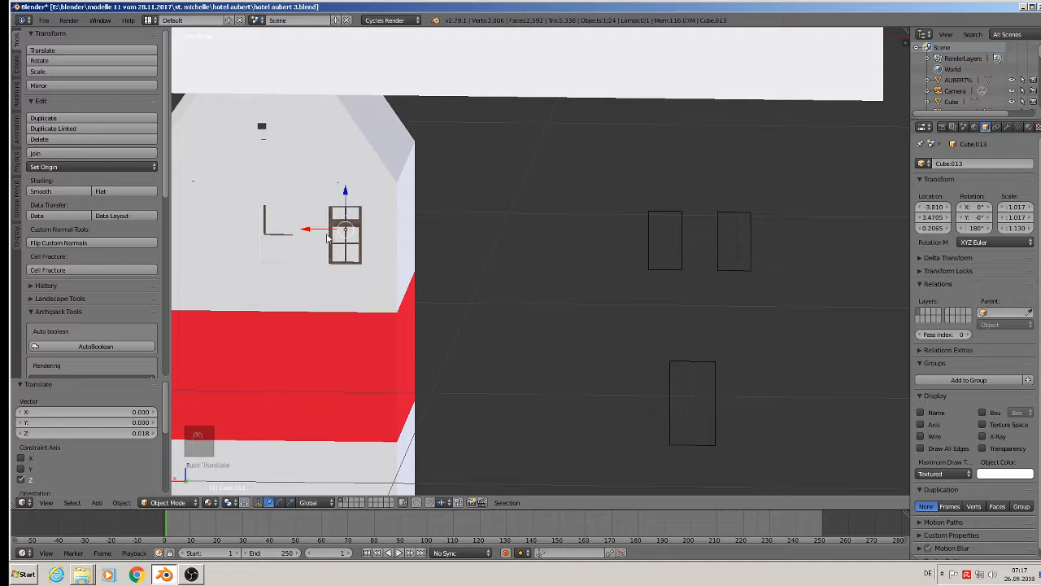
# Make a linked duplicate of the rear window, move it about 0.124 along X into the neighbouring opening, and save the file.
pyautogui.hotkey('alt', 'd')
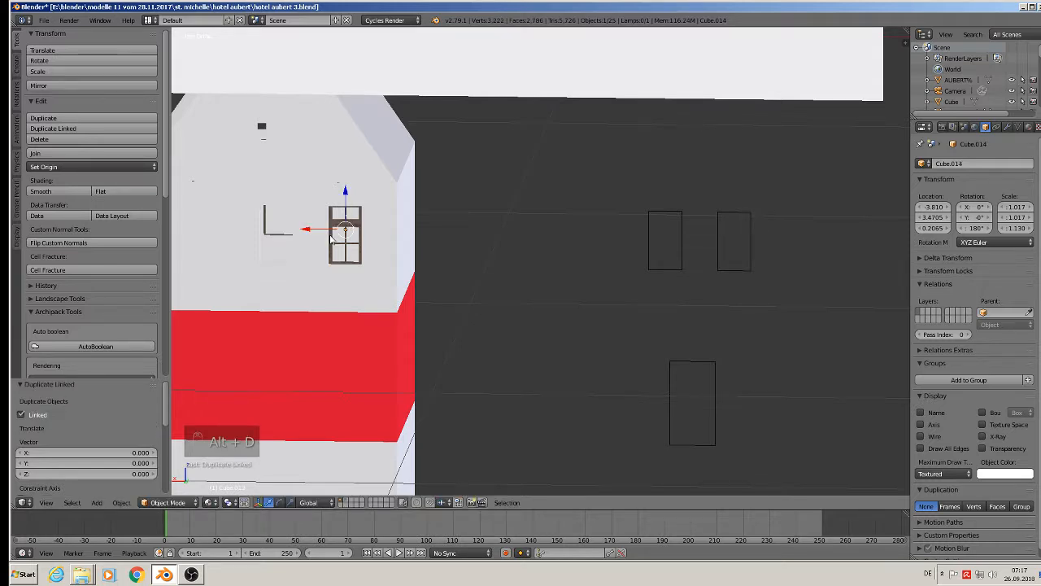
pyautogui.press('x')
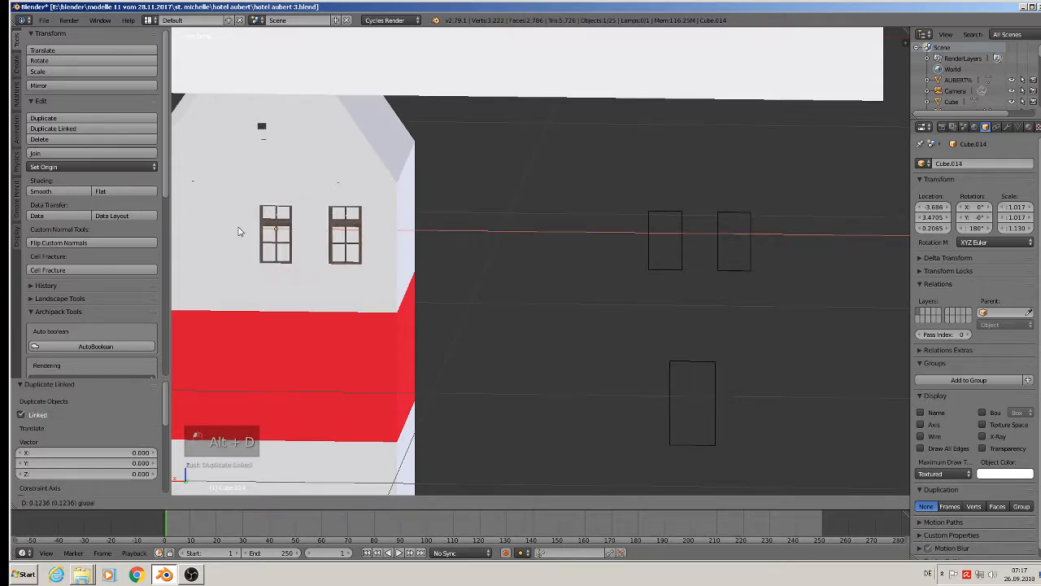
pyautogui.click(239, 230)
pyautogui.moveTo(240, 230); pyautogui.dragTo(455, 318, button='middle')
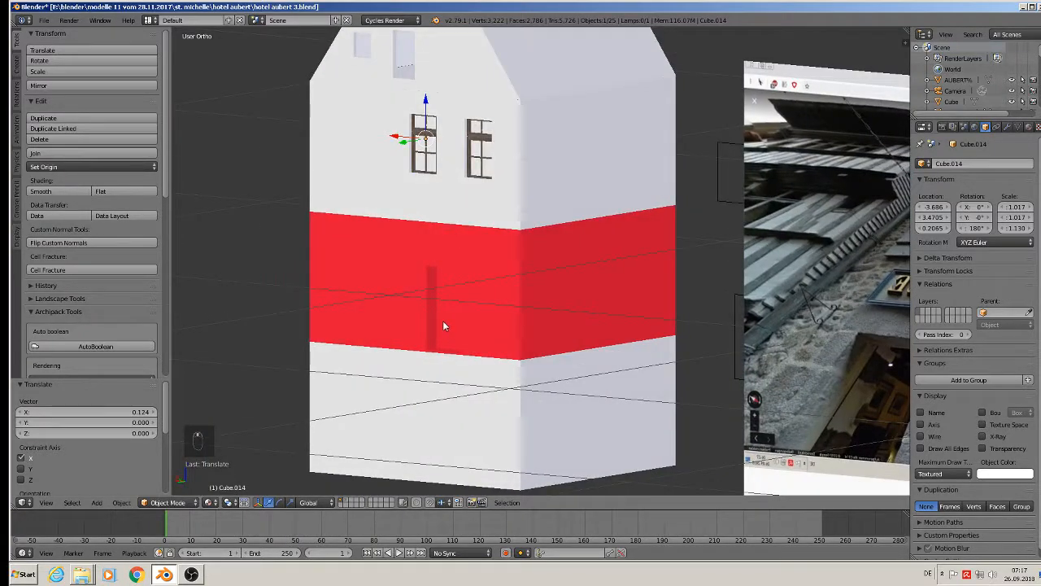
pyautogui.click(48, 22)
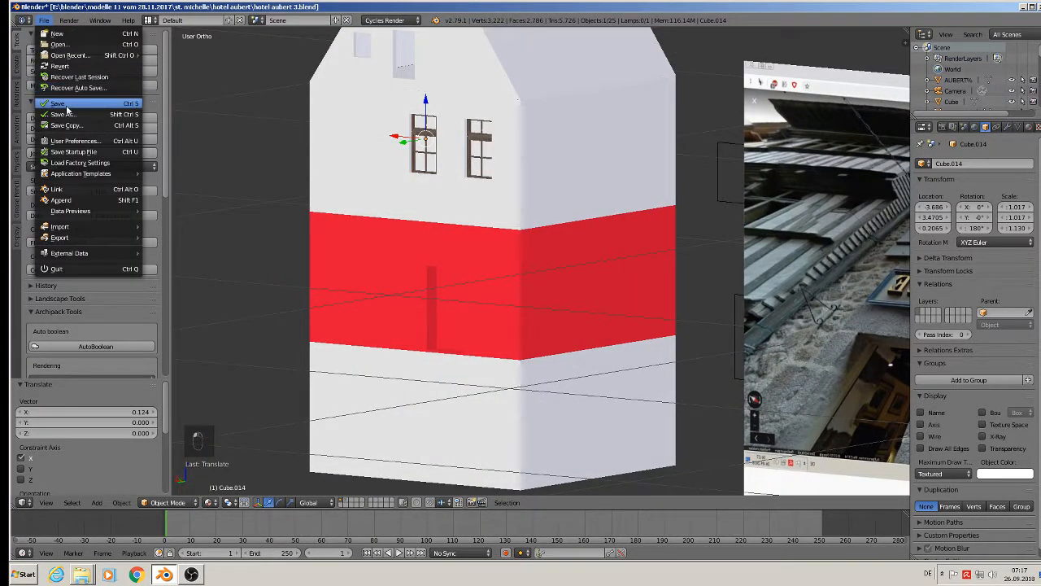
# Examine the house windows in the Mont Saint Michel street-view reference images from the front.
pyautogui.scroll(-3, 683, 132)
pyautogui.moveTo(780, 203); pyautogui.dragTo(620, 216, button='middle')
pyautogui.scroll(-3, 620, 216)
pyautogui.press('KP_1')
pyautogui.scroll(6, 809, 321)
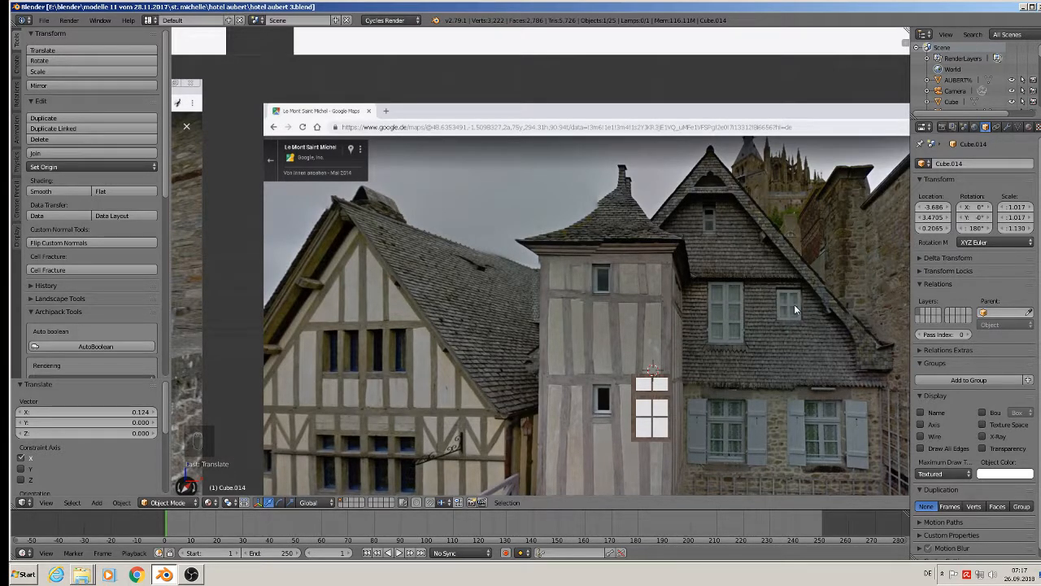
pyautogui.scroll(-5, 793, 306)
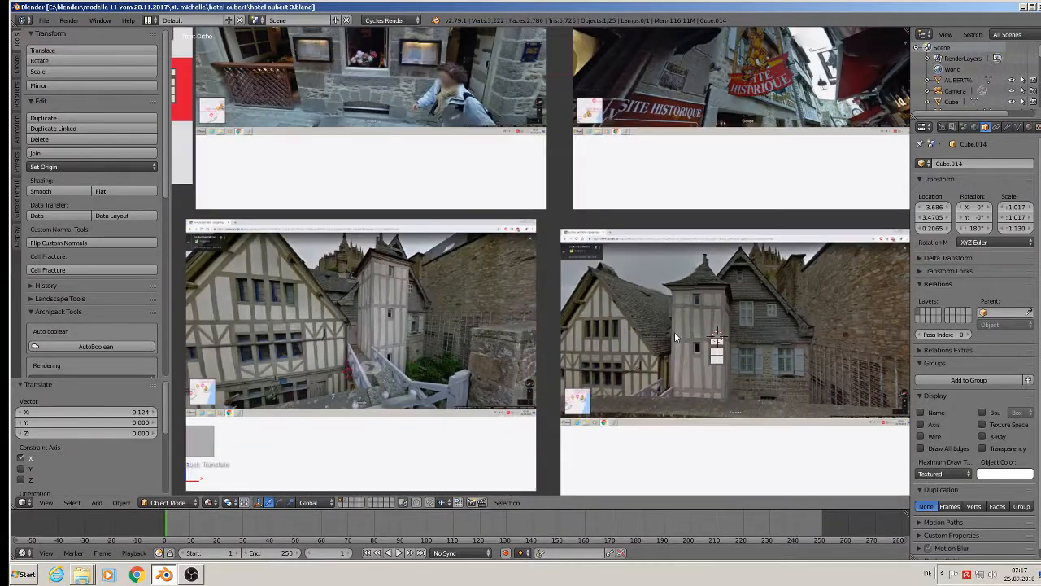
pyautogui.scroll(-2, 674, 331)
pyautogui.scroll(-3, 801, 203)
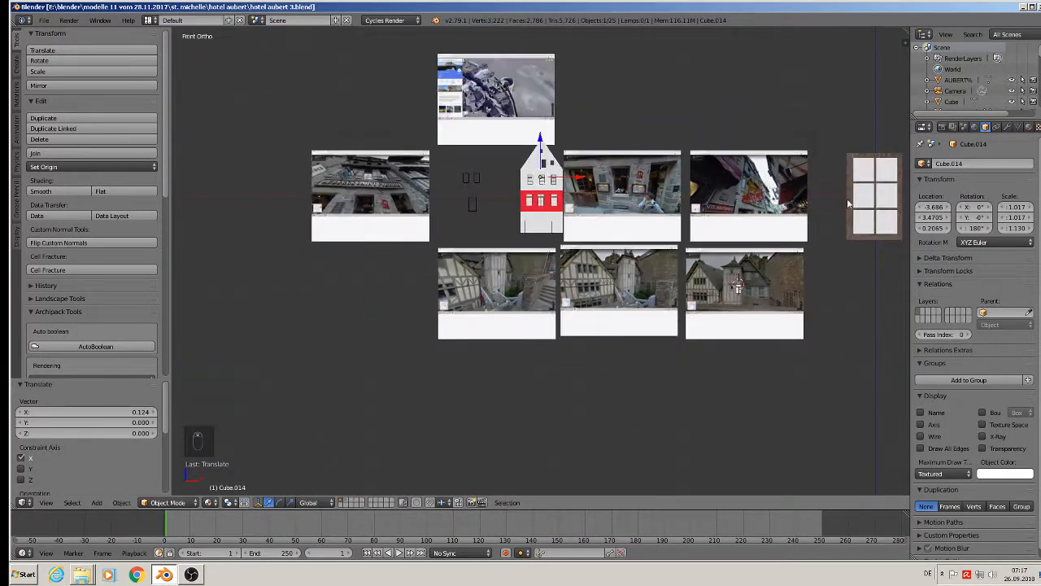
# Duplicate the large six-pane window, move the copy about -3.723 along X onto the house, and scale it to about 0.098.
pyautogui.rightClick(852, 197)
pyautogui.hotkey('shift', 'd')
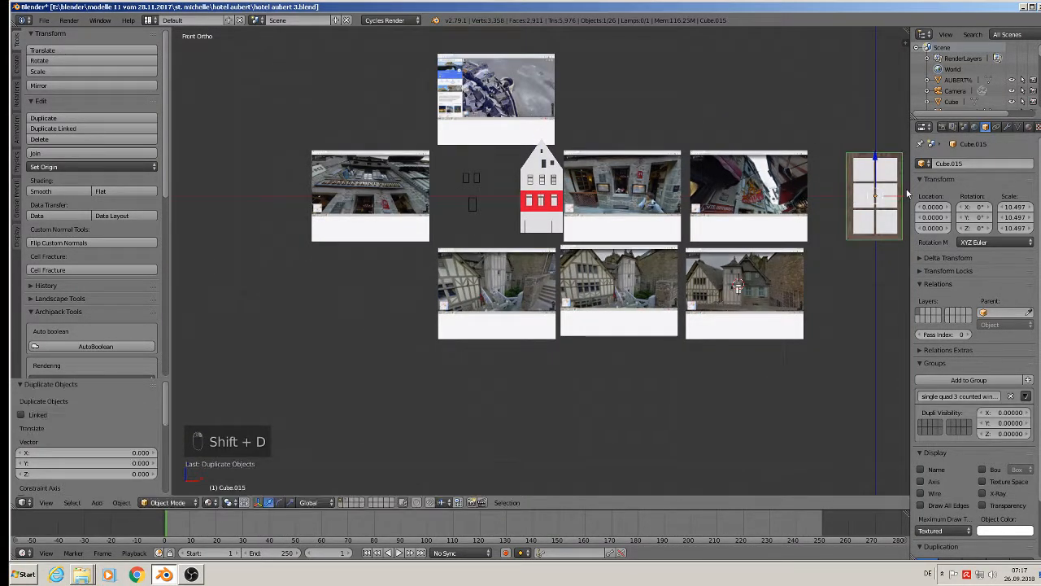
pyautogui.click(557, 197)
pyautogui.scroll(6, 556, 195)
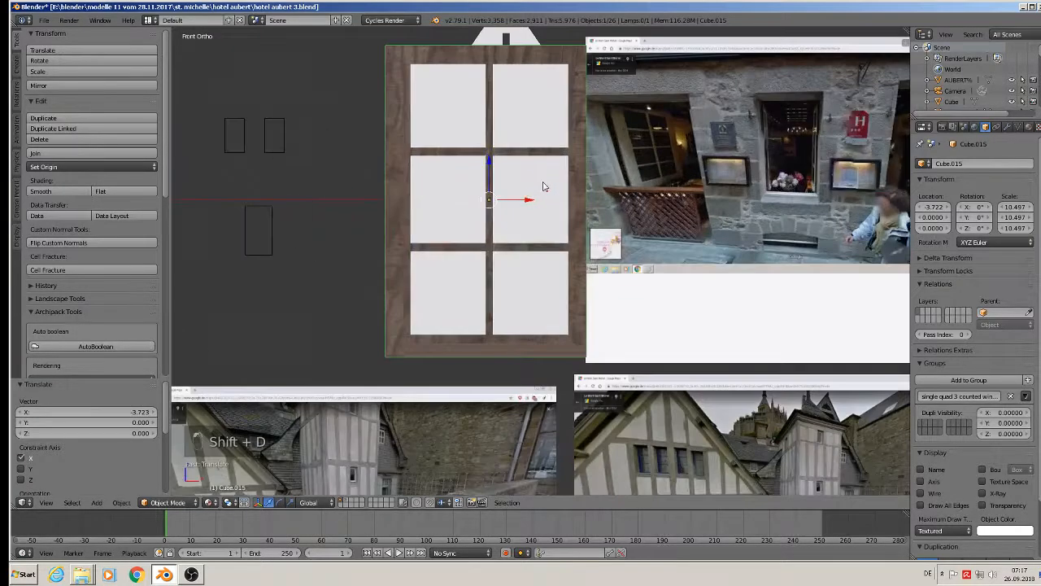
pyautogui.press('s')
pyautogui.click(505, 201)
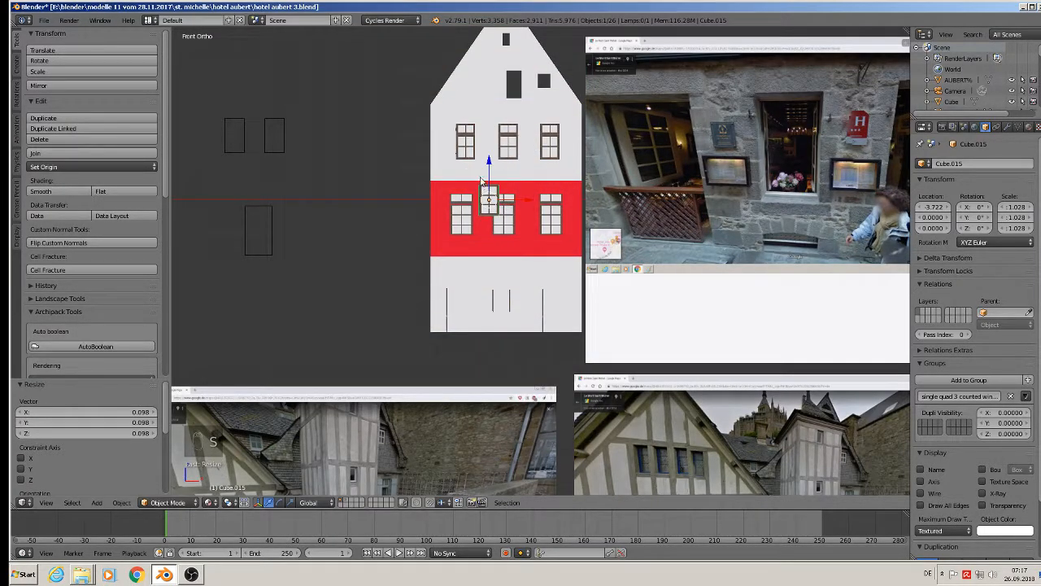
# Move the small six-pane window about 0.355 up and 0.075 along X onto the tall gable opening, and scale its width by about 0.786.
pyautogui.moveTo(485, 170); pyautogui.dragTo(492, 115)
pyautogui.moveTo(491, 155); pyautogui.dragTo(492, 43)
pyautogui.moveTo(520, 87); pyautogui.dragTo(544, 87)
pyautogui.press('s')
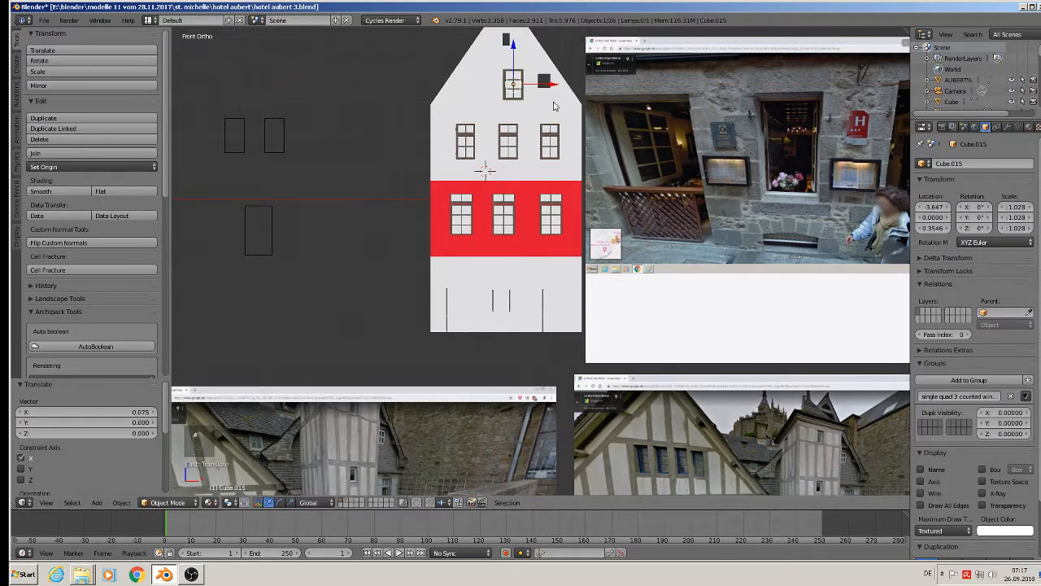
pyautogui.press('x')
pyautogui.click(545, 101)
# Move the six-pane window about 3.007 and a further 0.019 along Y into the front wall's tall gable opening.
pyautogui.moveTo(545, 101); pyautogui.dragTo(593, 280, button='middle')
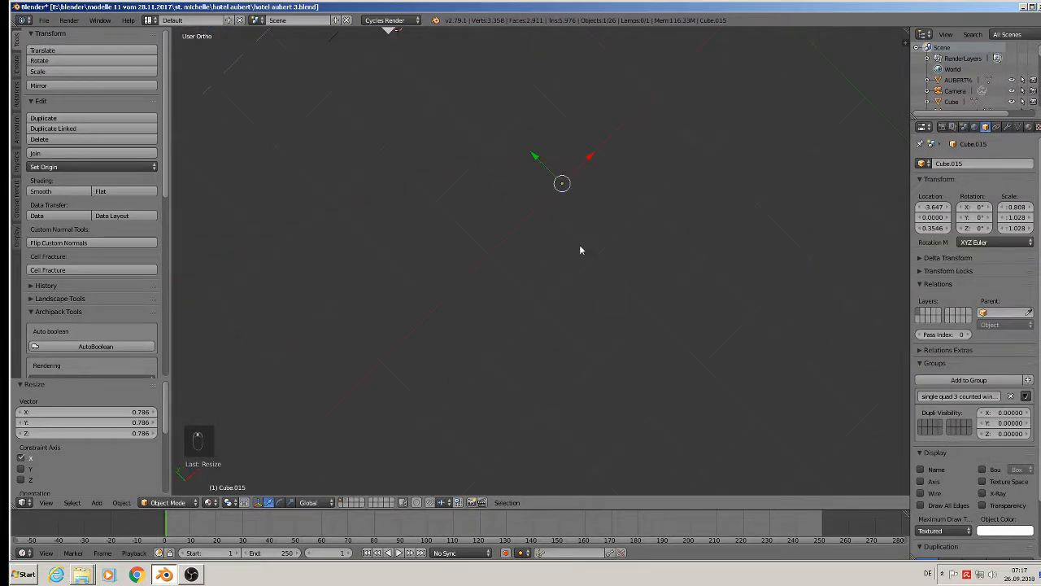
pyautogui.press('g')
pyautogui.press('y')
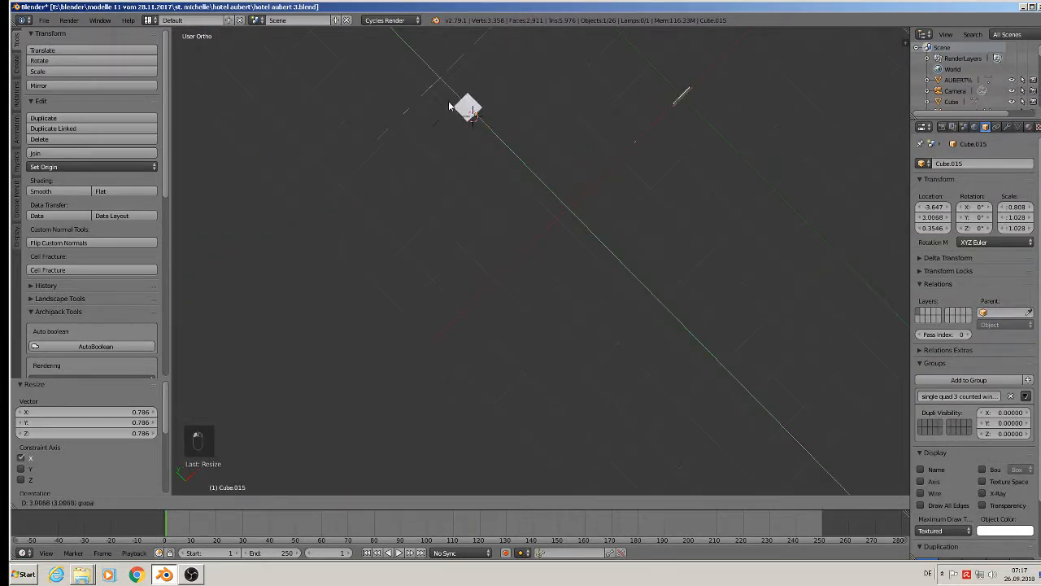
pyautogui.click(450, 106)
pyautogui.press('KP_0')
pyautogui.press('KP_Decimal')
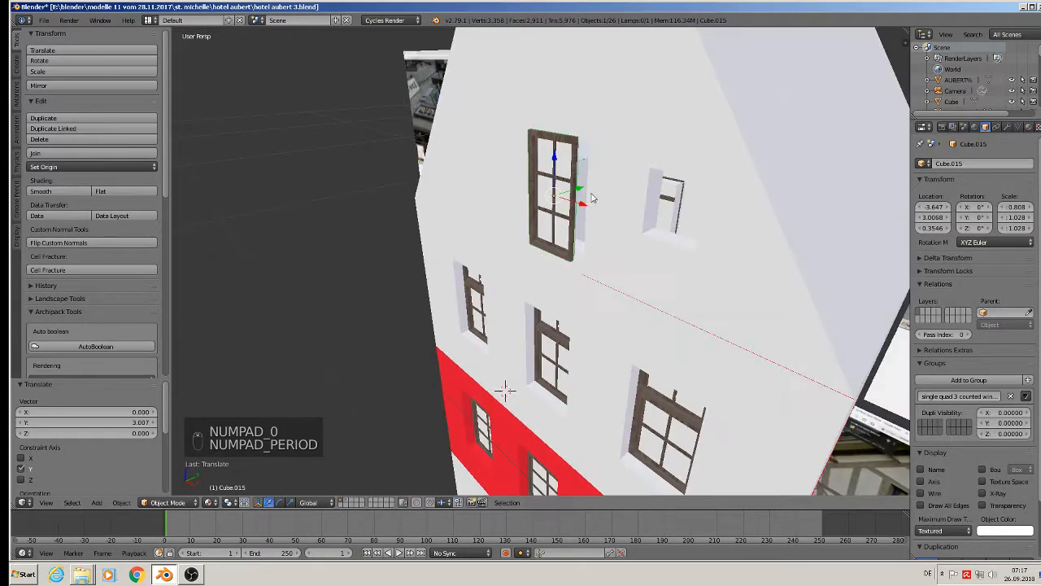
pyautogui.press('g')
pyautogui.press('y')
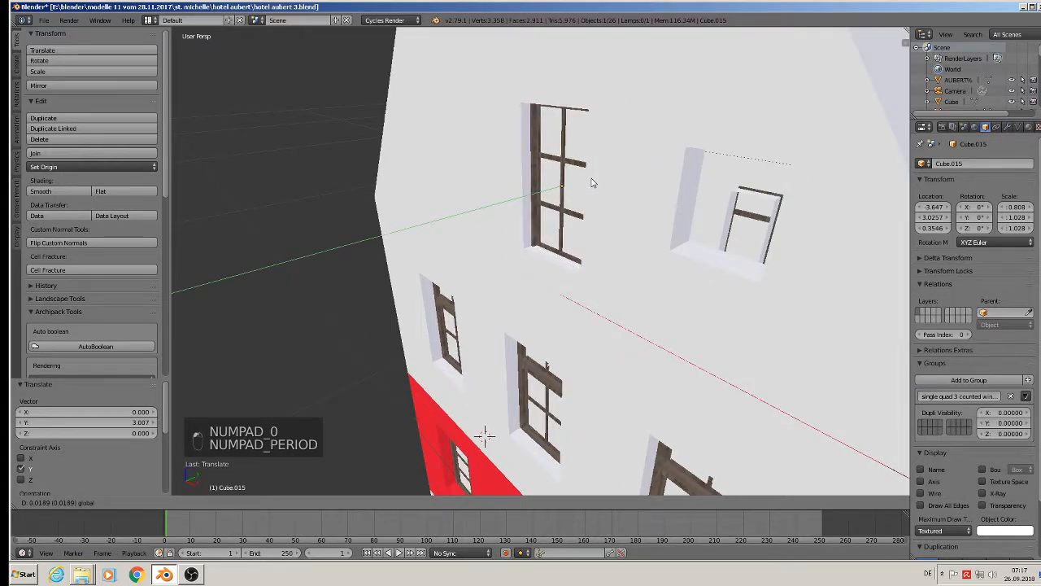
pyautogui.click(593, 183)
# Centre the six-pane window in the gable opening by nudging it about 0.002 along X and 0.001 along Z.
pyautogui.moveTo(593, 183)
pyautogui.mouseDown(button='middle')
pyautogui.moveTo(592, 171)
pyautogui.moveTo(632, 146)
pyautogui.moveTo(639, 164)
pyautogui.moveTo(600, 187)
pyautogui.mouseUp(button='middle')
pyautogui.press('g')
pyautogui.press('x')
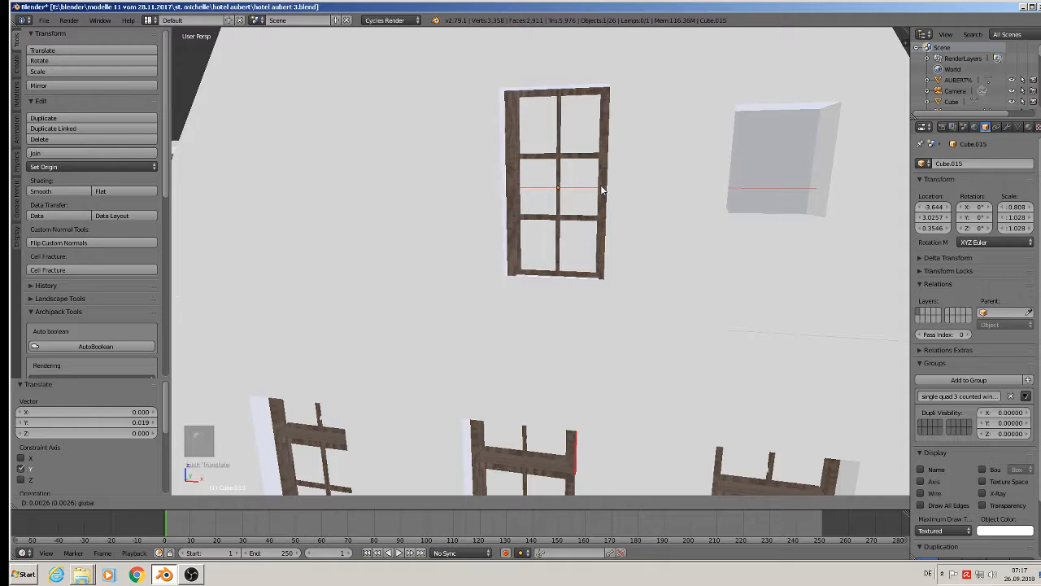
pyautogui.click(601, 188)
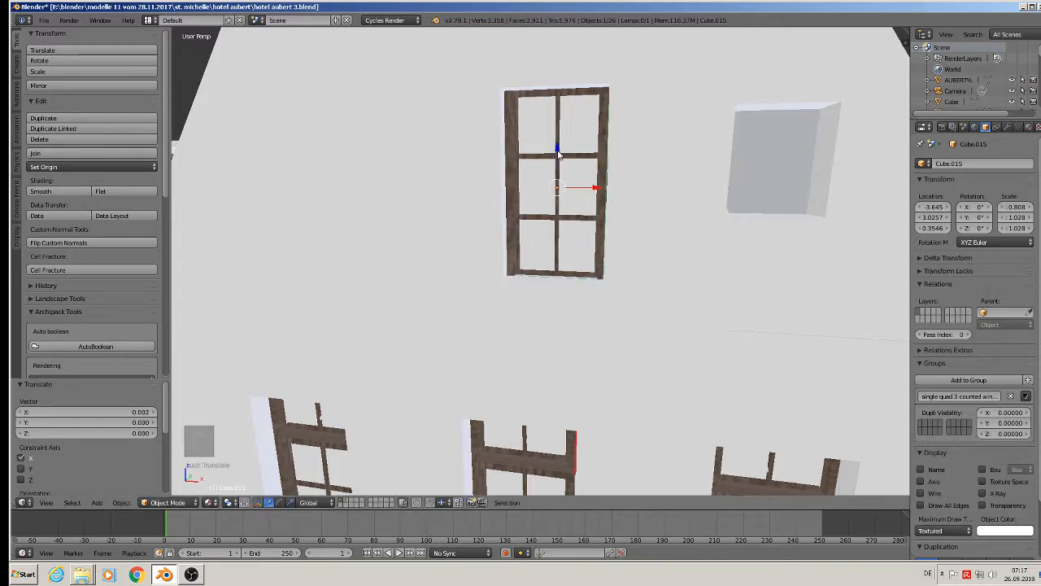
pyautogui.press('g')
pyautogui.press('z')
pyautogui.click(579, 176)
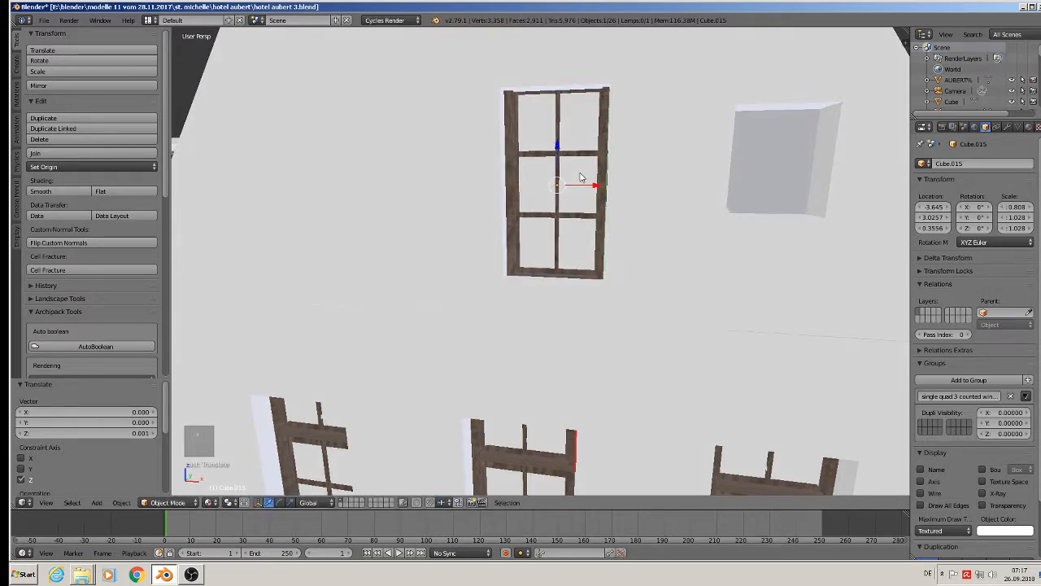
# Scale the gable window uniformly by about 0.974 and widen it by about 1.093 along X to fill the opening.
pyautogui.press('s')
pyautogui.click(615, 238)
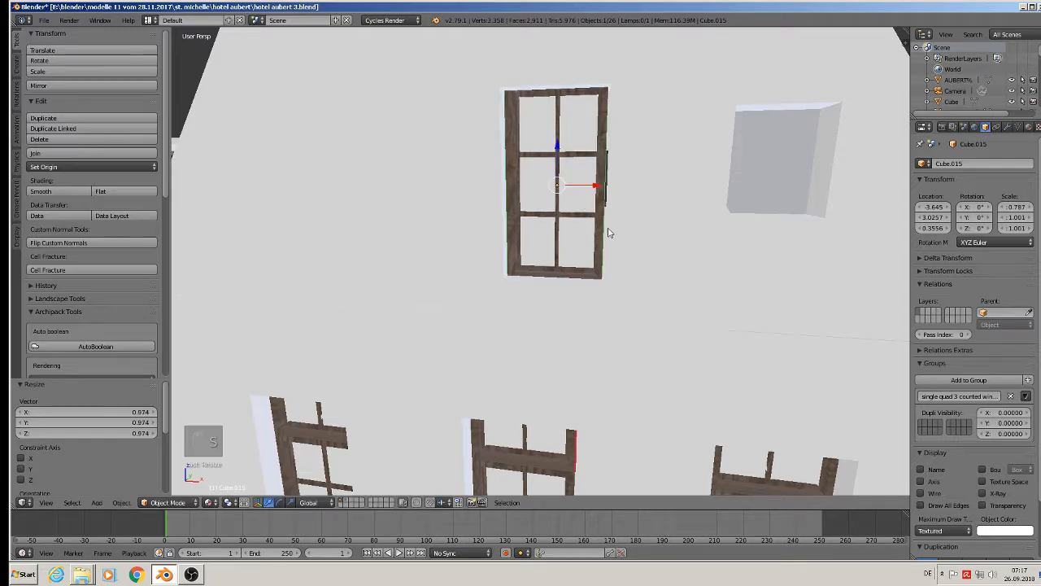
pyautogui.press('s')
pyautogui.press('x')
pyautogui.click(615, 233)
pyautogui.scroll(-3, 616, 234)
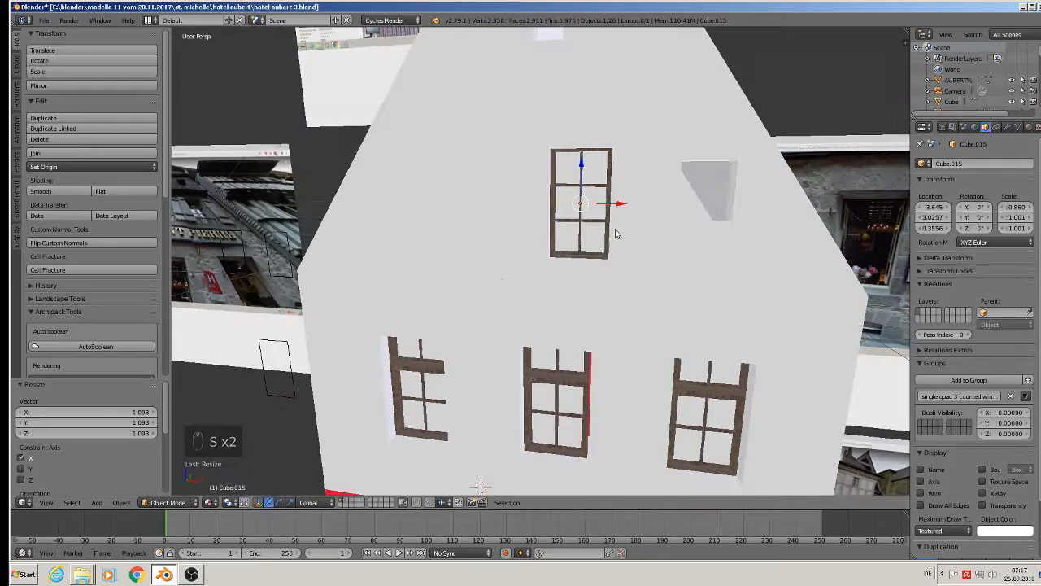
# Duplicate the fitted gable window and move the copy about 0.656 along Y, out behind the house's rear wall.
pyautogui.moveTo(615, 235); pyautogui.dragTo(702, 280, button='middle')
pyautogui.scroll(-3, 648, 239)
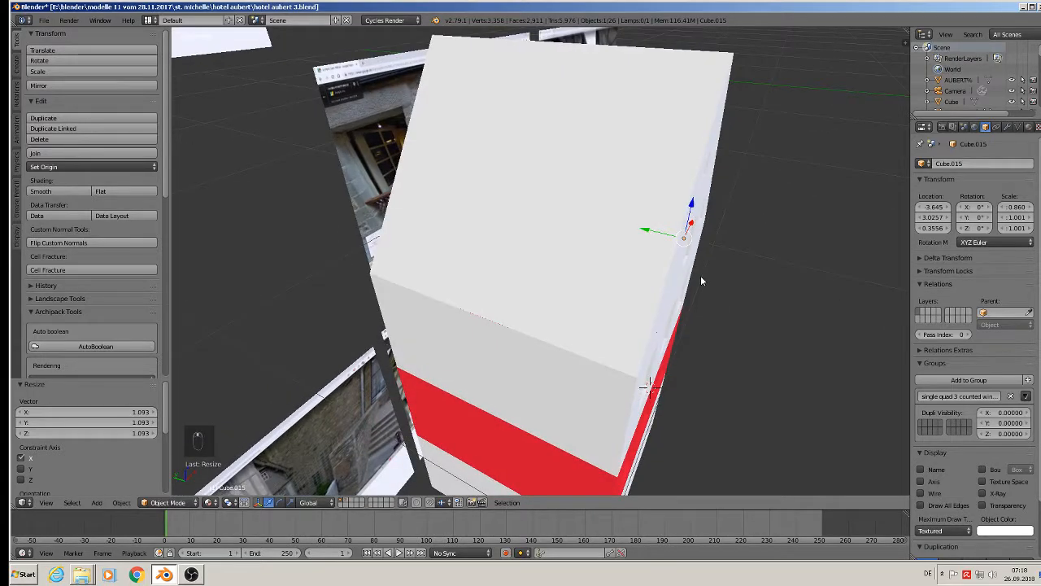
pyautogui.hotkey('shift', 'd')
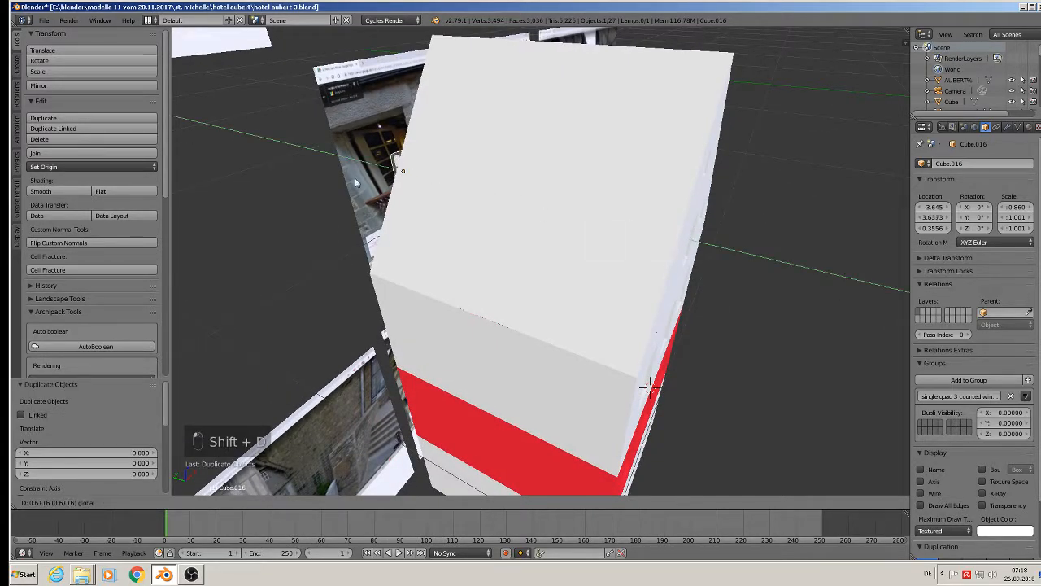
pyautogui.click(355, 182)
pyautogui.scroll(-5, 545, 220)
# Rotate the rear gable window copy 180° about Z and move it about -0.215 along Y back to the rear wall.
pyautogui.write('r')
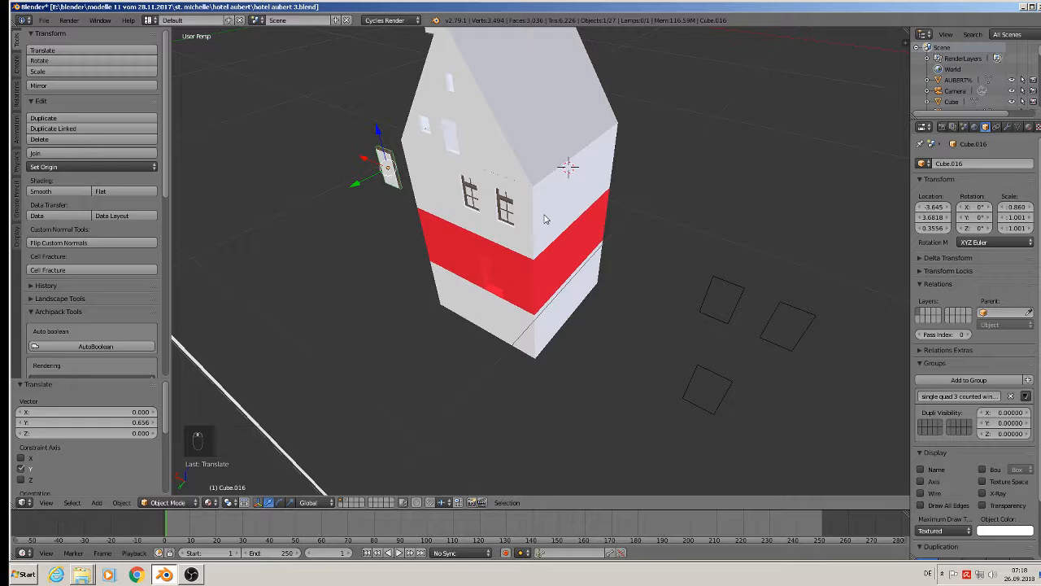
pyautogui.write('z180')
pyautogui.click(545, 215)
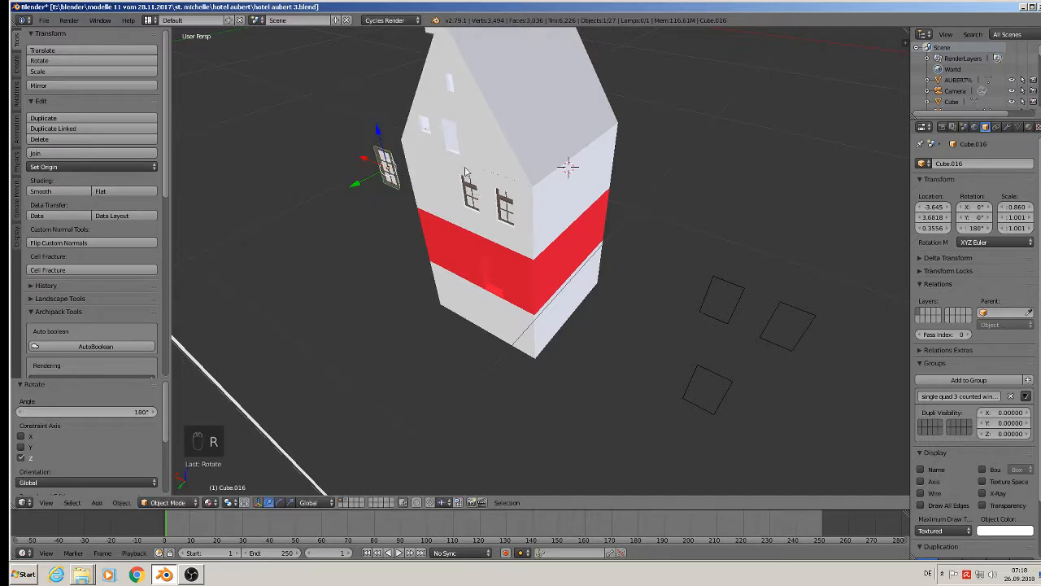
pyautogui.moveTo(361, 181); pyautogui.dragTo(433, 160)
# Save the house model to its existing file.
pyautogui.moveTo(433, 160); pyautogui.dragTo(281, 80, button='middle')
pyautogui.scroll(-4, 282, 79)
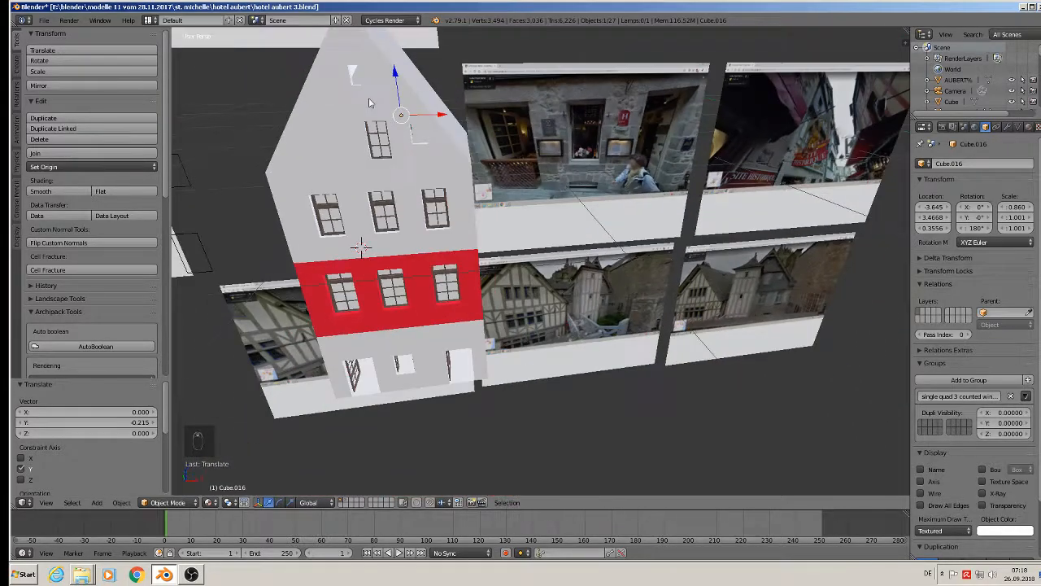
pyautogui.click(45, 21)
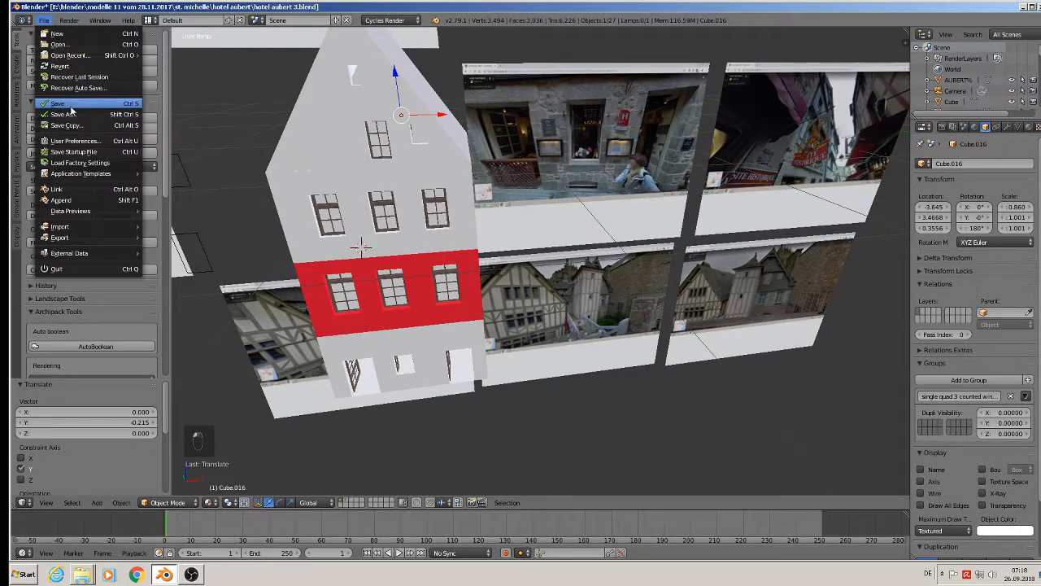
pyautogui.click(72, 106)
pyautogui.scroll(-2, 415, 146)
pyautogui.moveTo(423, 148); pyautogui.dragTo(391, 137, button='middle')
pyautogui.scroll(2, 407, 122)
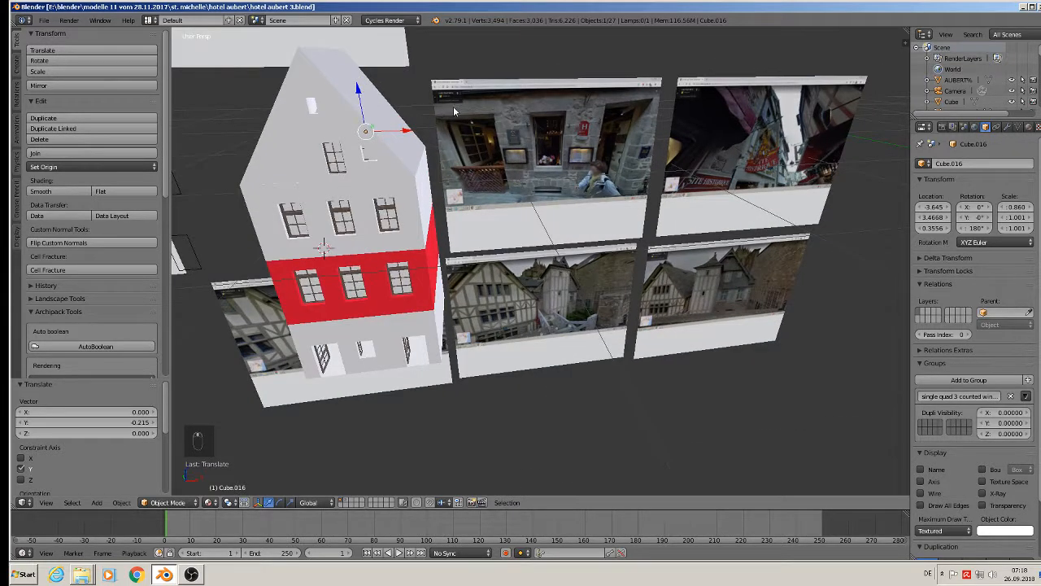
pyautogui.press('KP_5')
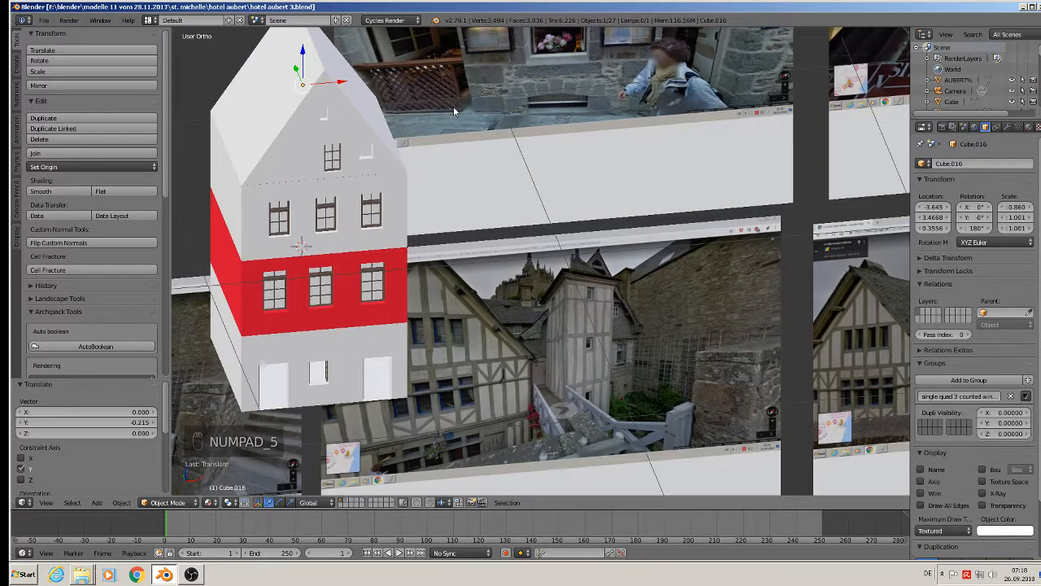
pyautogui.scroll(-4, 453, 106)
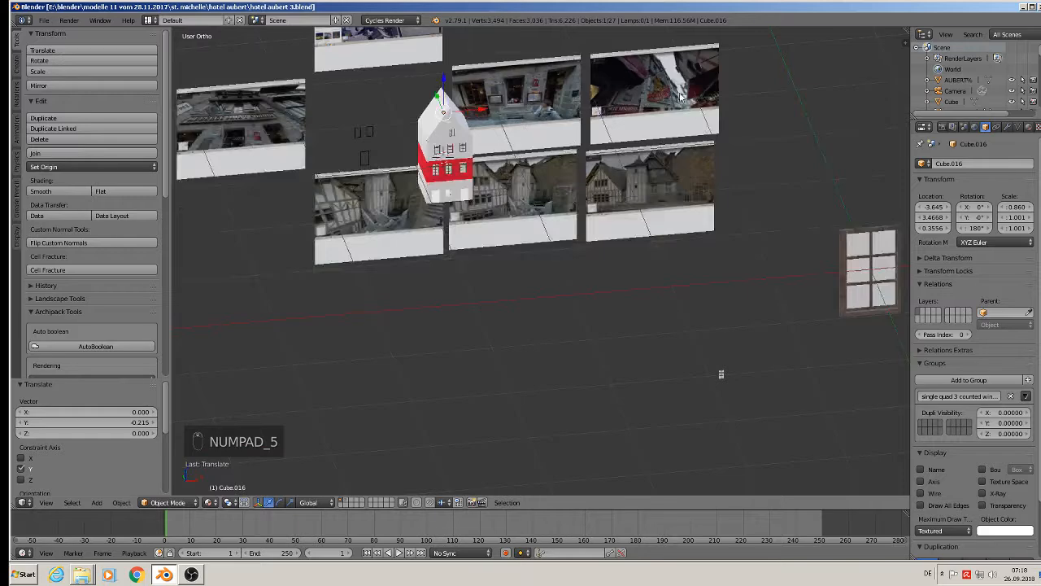
# Duplicate the large original six-pane window, move the copy about -2.852 along X, and remove it from its group.
pyautogui.scroll(4, 682, 96)
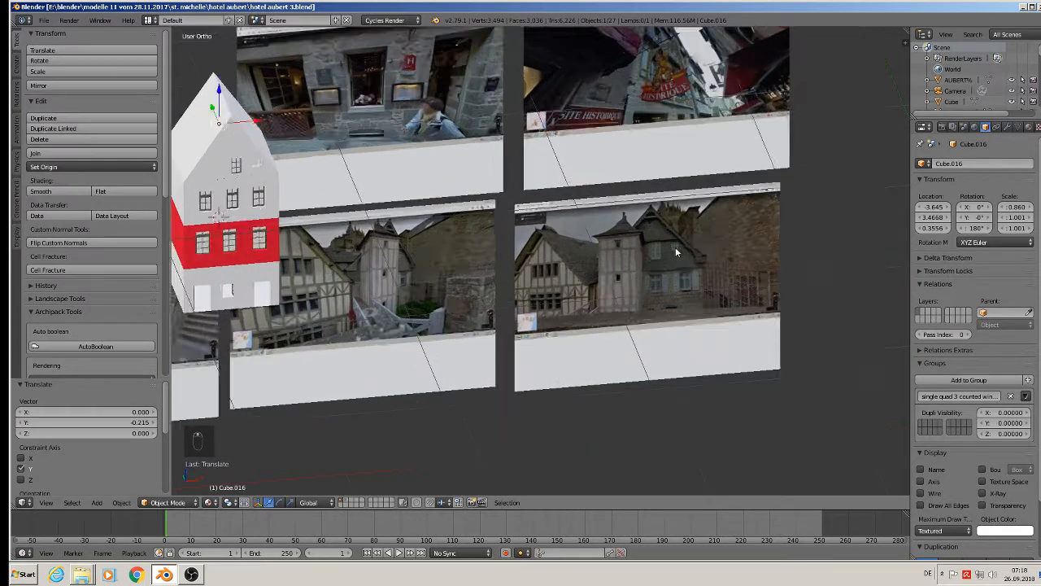
pyautogui.scroll(5, 675, 246)
pyautogui.scroll(-10, 677, 242)
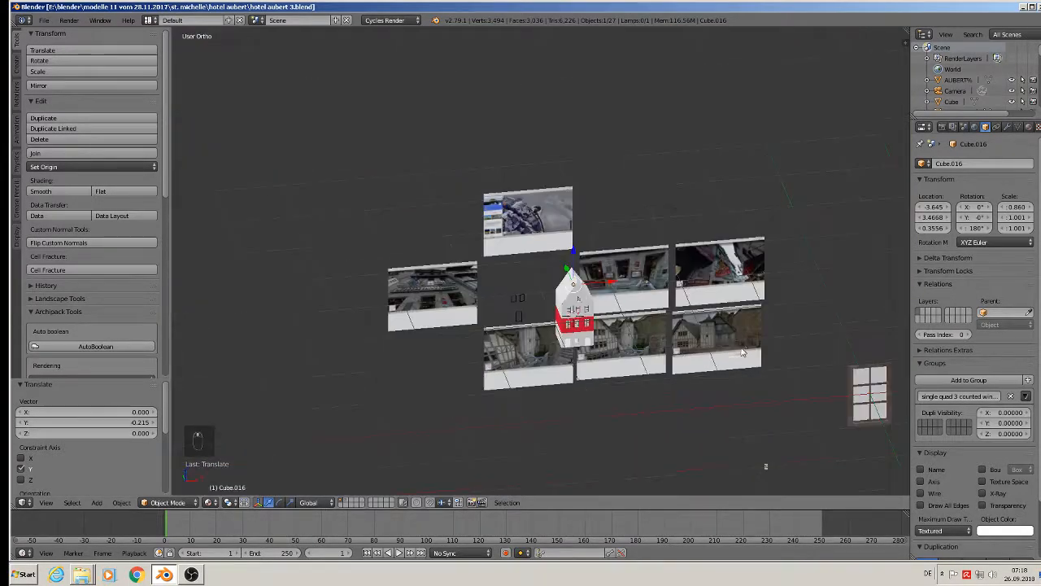
pyautogui.keyDown('shift'); pyautogui.moveTo(742, 351); pyautogui.dragTo(516, 240, button='middle'); pyautogui.keyUp('shift')
pyautogui.rightClick(655, 254)
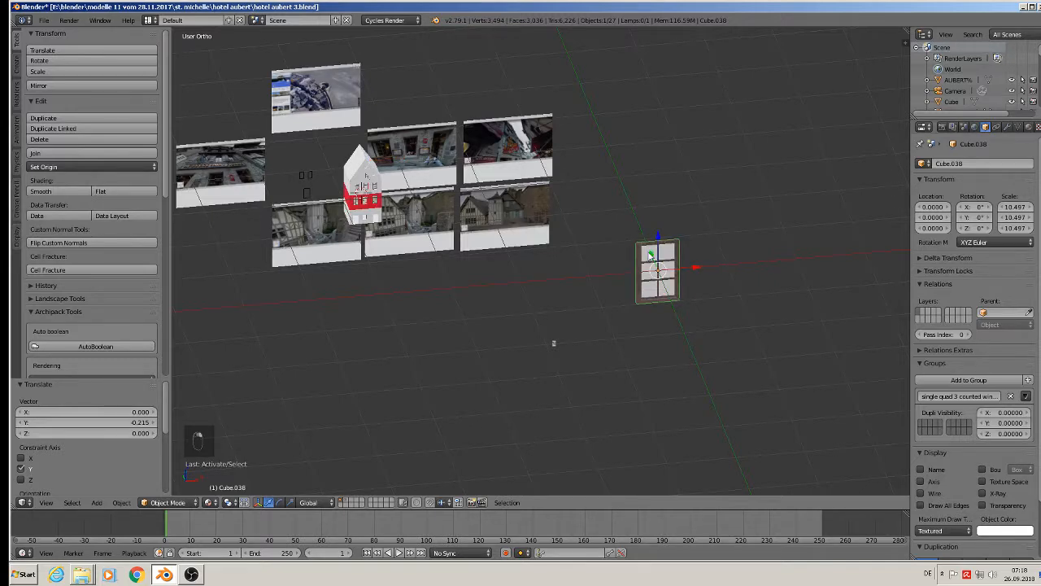
pyautogui.hotkey('shift', 'd')
pyautogui.press('x')
pyautogui.click(498, 285)
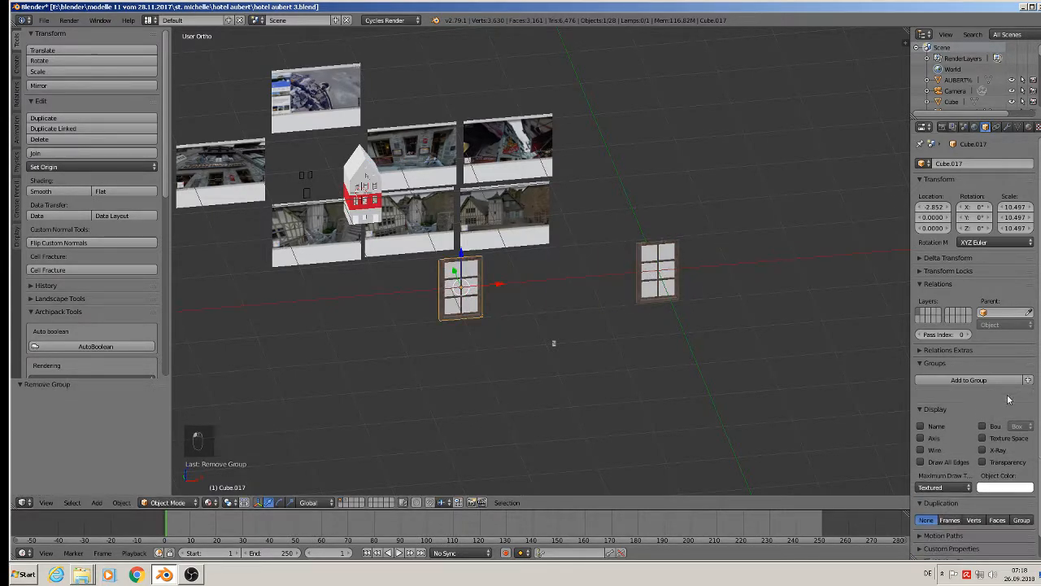
pyautogui.click(1011, 396)
# Open the duplicated window's mesh for editing and clear its vertex selection.
pyautogui.scroll(4, 431, 288)
pyautogui.scroll(3, 431, 288)
pyautogui.press('KP_1')
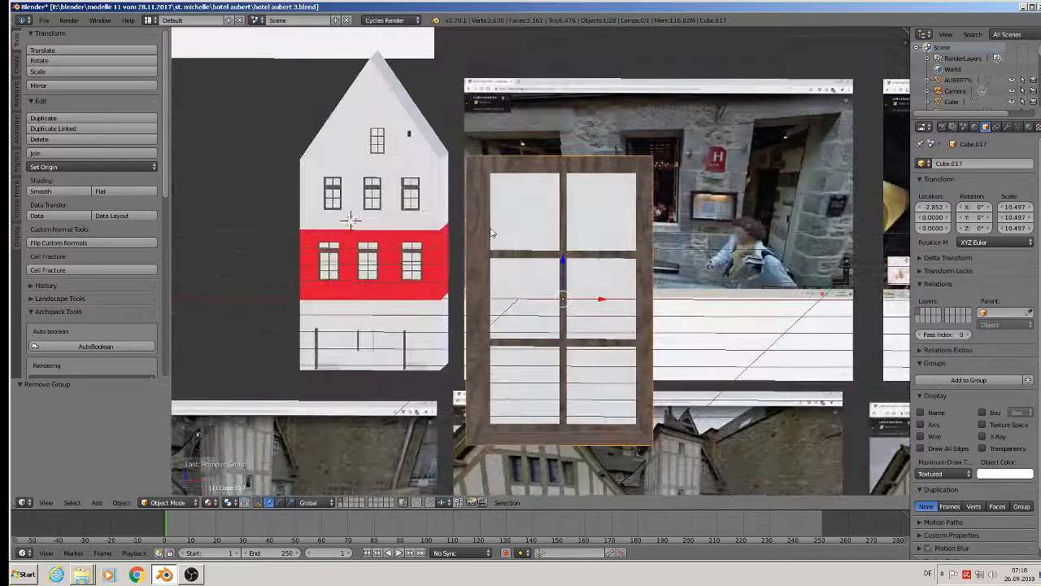
pyautogui.press('Tab')
pyautogui.scroll(-2, 556, 272)
pyautogui.scroll(2, 561, 318)
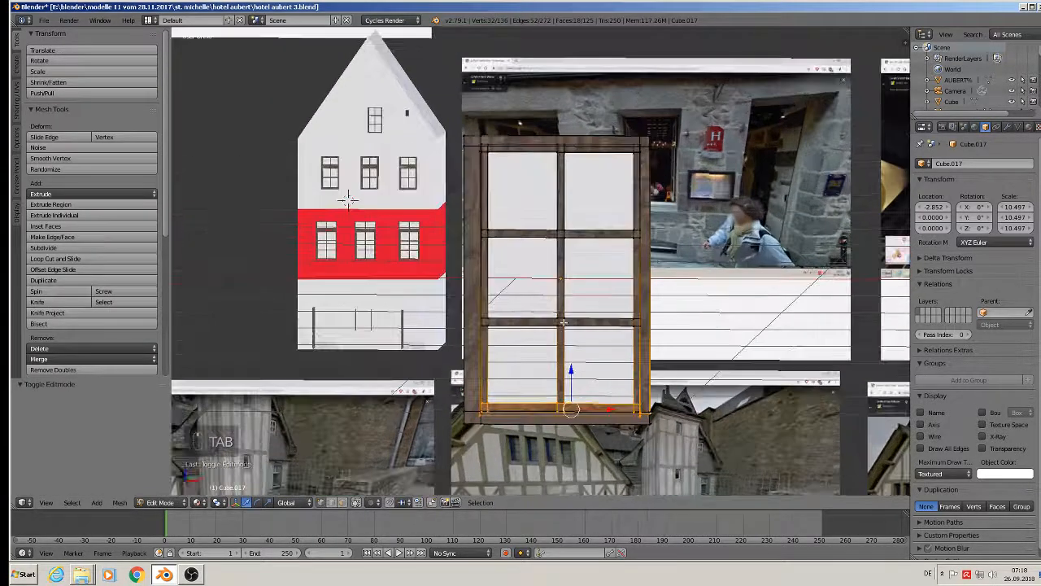
pyautogui.press('a')
pyautogui.press('a')
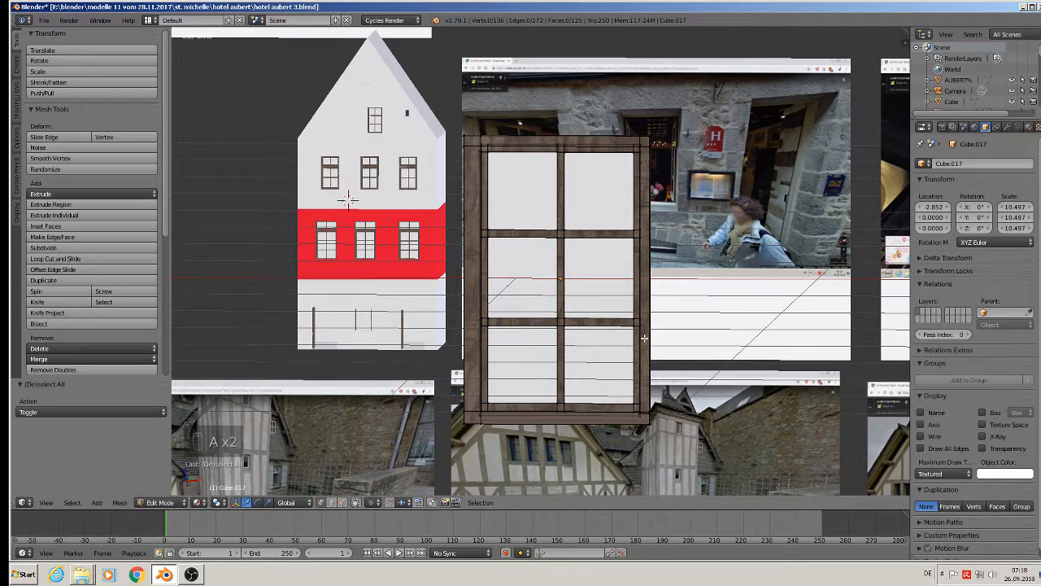
# Try to delete the vertices of both horizontal glazing bars in the window copy.
pyautogui.press('b')
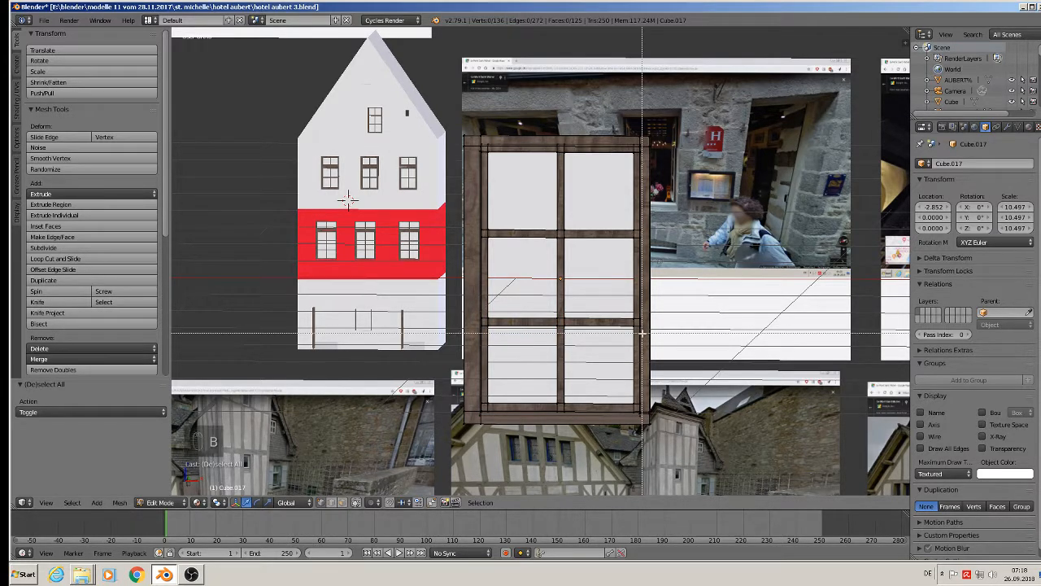
pyautogui.moveTo(642, 333); pyautogui.dragTo(467, 212)
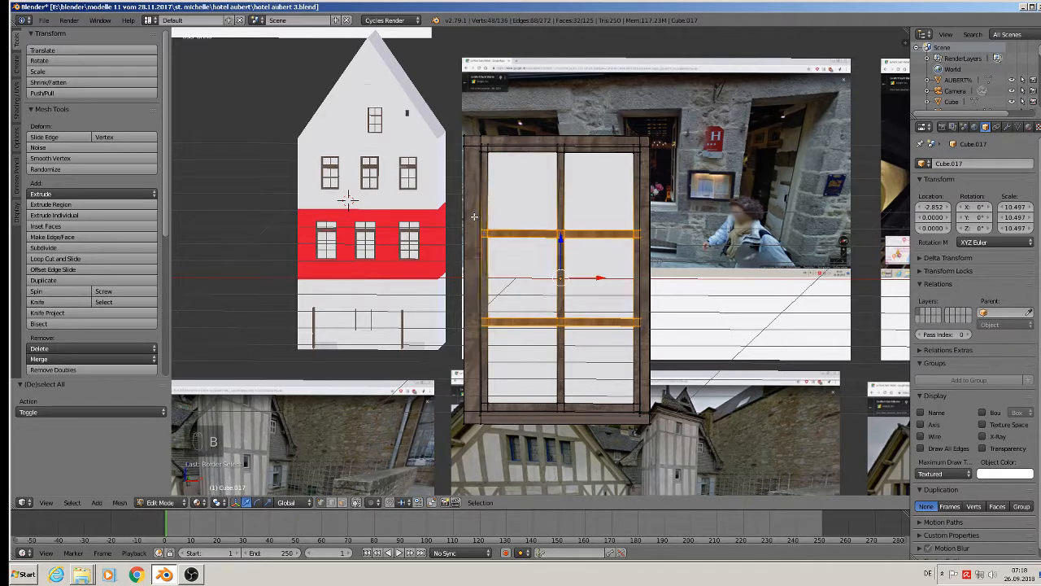
pyautogui.press('x')
pyautogui.click(468, 208)
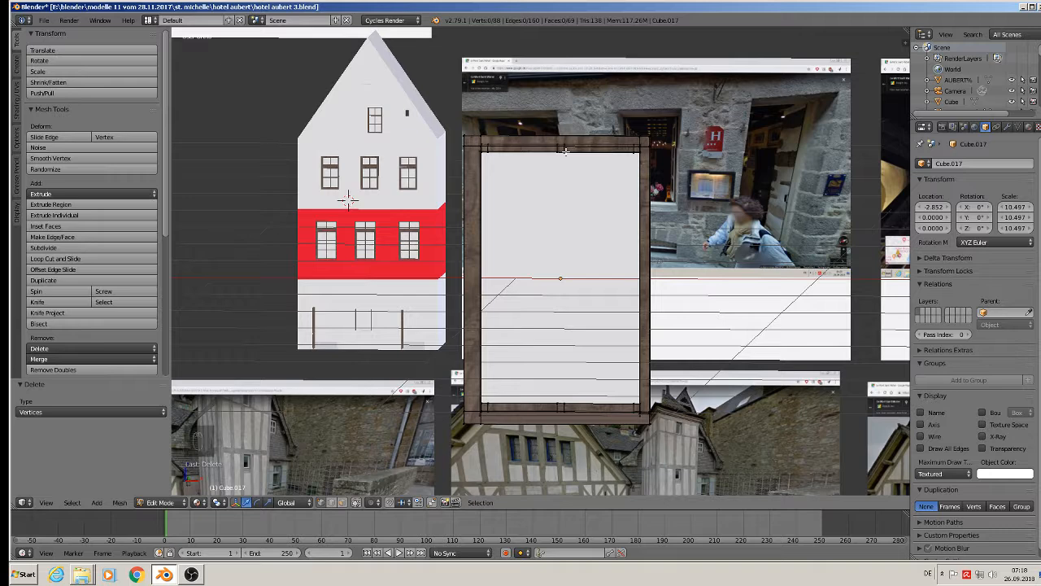
pyautogui.hotkey('ctrl', 'z')
pyautogui.press('a')
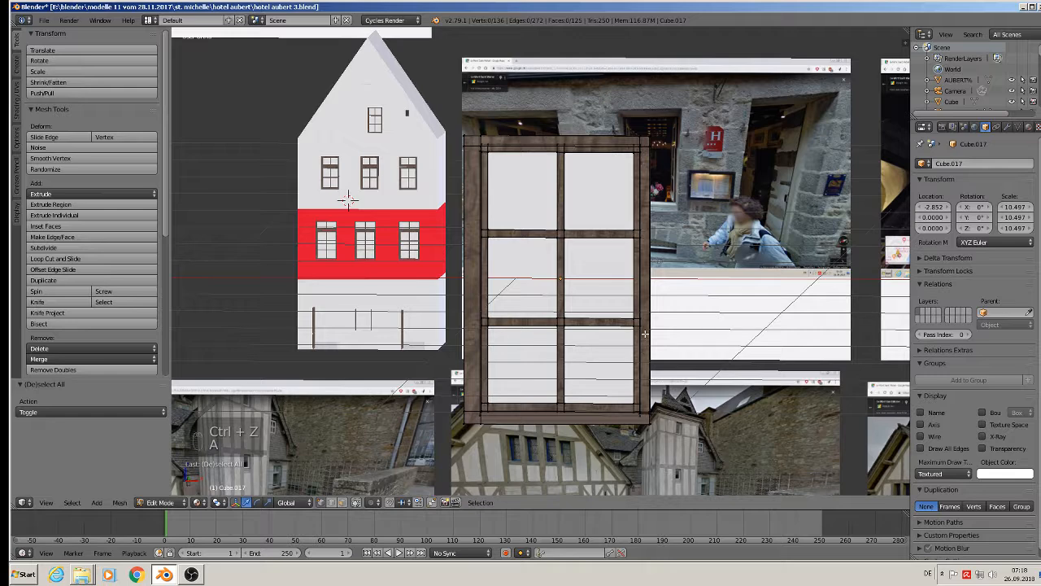
# Delete the vertices of only the lower horizontal glazing bar on both sides of the window copy's vertical bar.
pyautogui.press('b')
pyautogui.moveTo(644, 333); pyautogui.dragTo(468, 310)
pyautogui.scroll(4, 468, 310)
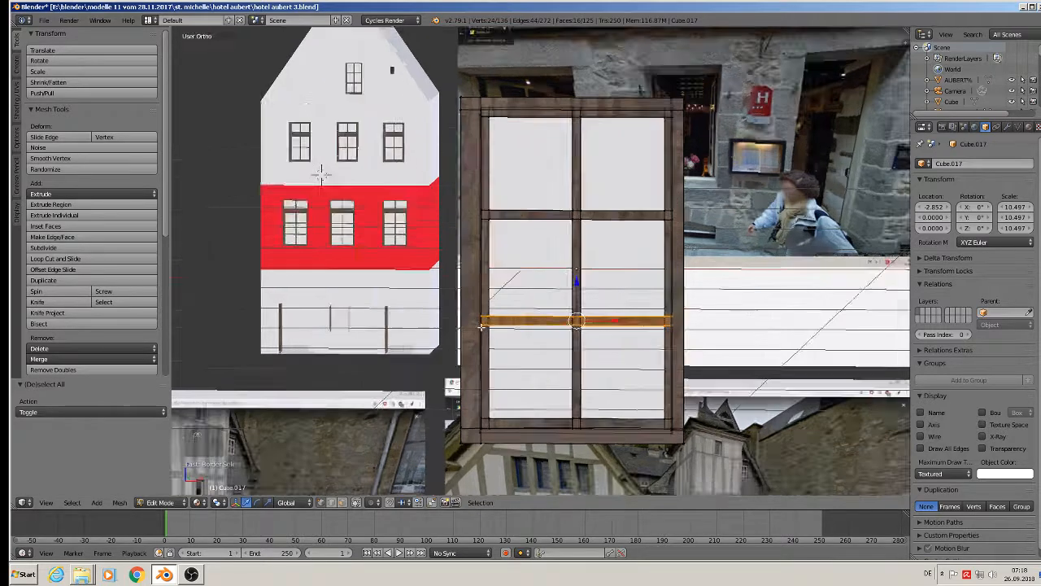
pyautogui.press('a')
pyautogui.rightClick(484, 318)
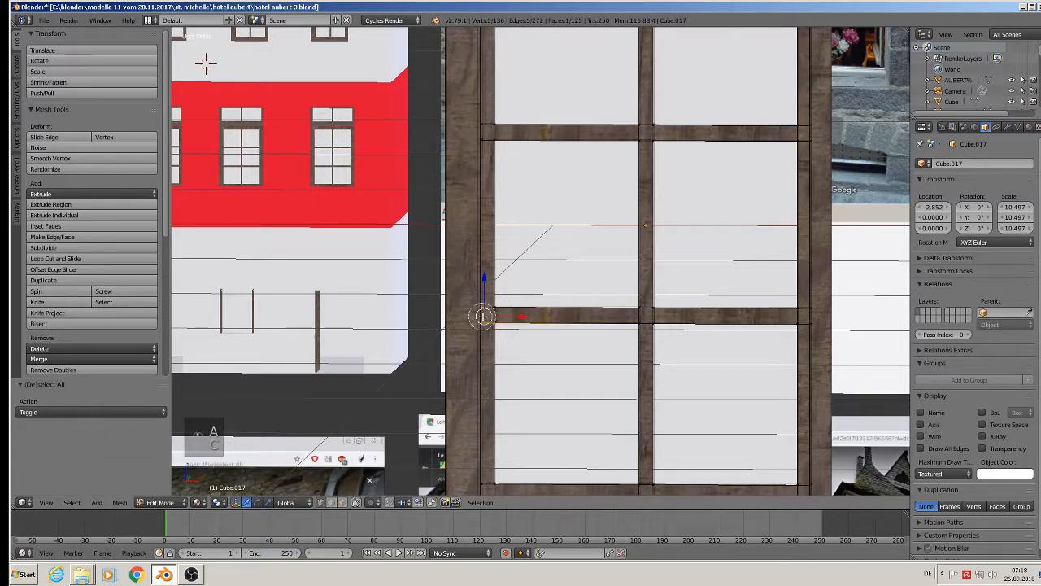
pyautogui.press('x')
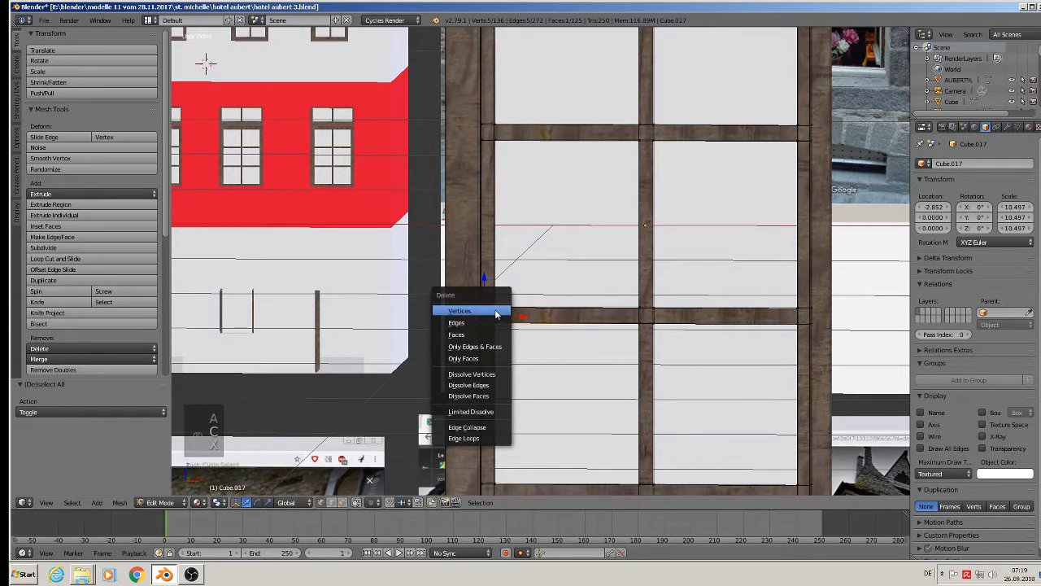
pyautogui.click(495, 311)
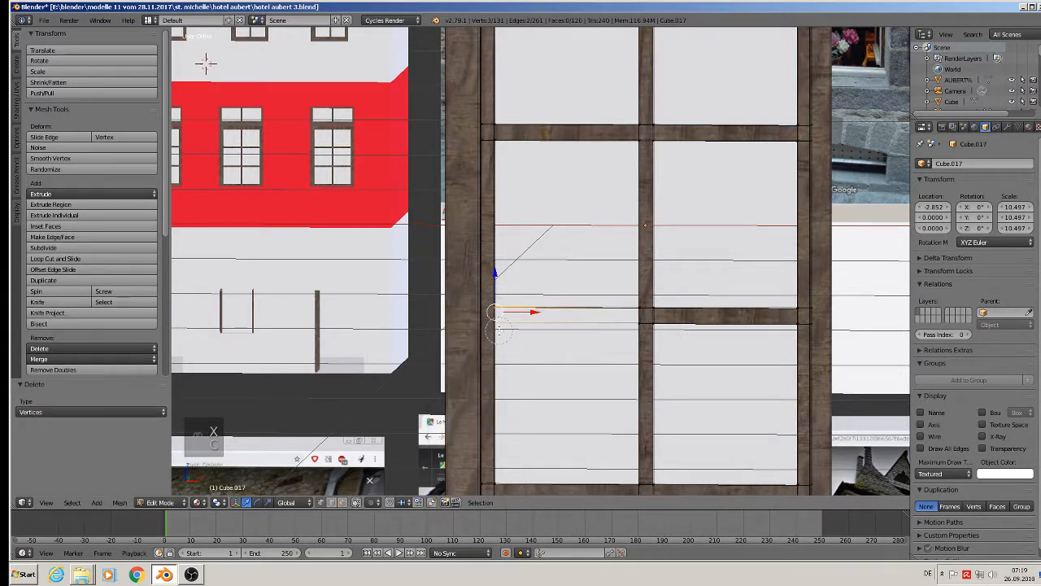
pyautogui.press('x')
pyautogui.click(492, 326)
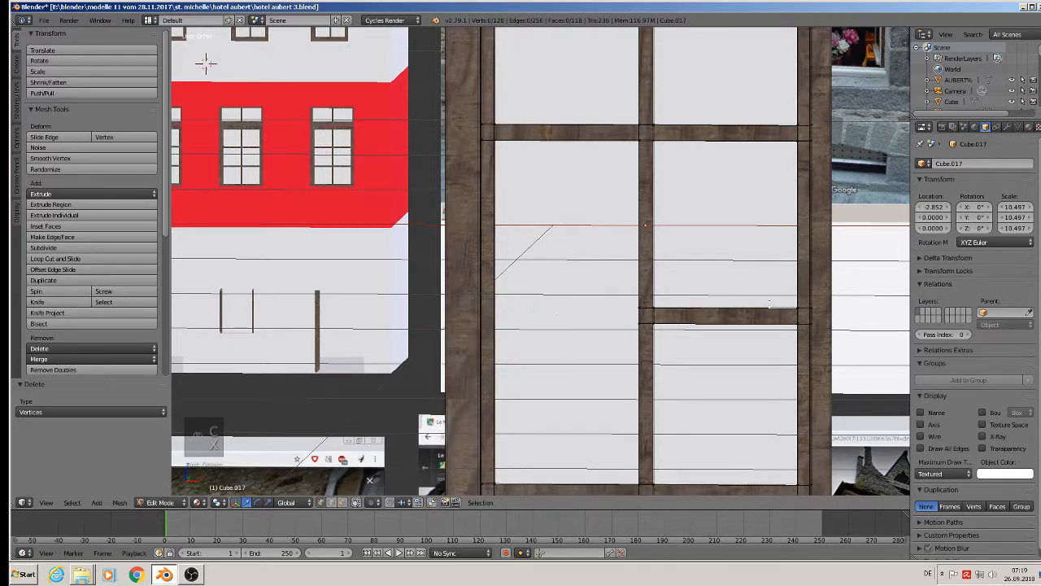
pyautogui.rightClick(802, 313)
pyautogui.press('x')
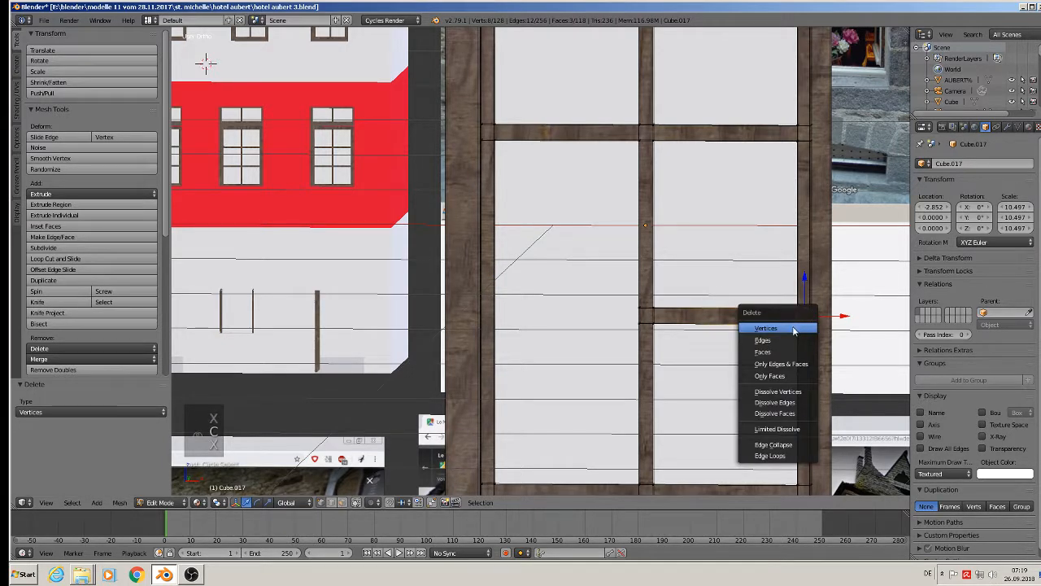
pyautogui.click(793, 329)
# Move the lower part of the window copy's frame up about 0.2 along Z to shorten the window.
pyautogui.scroll(-6, 633, 388)
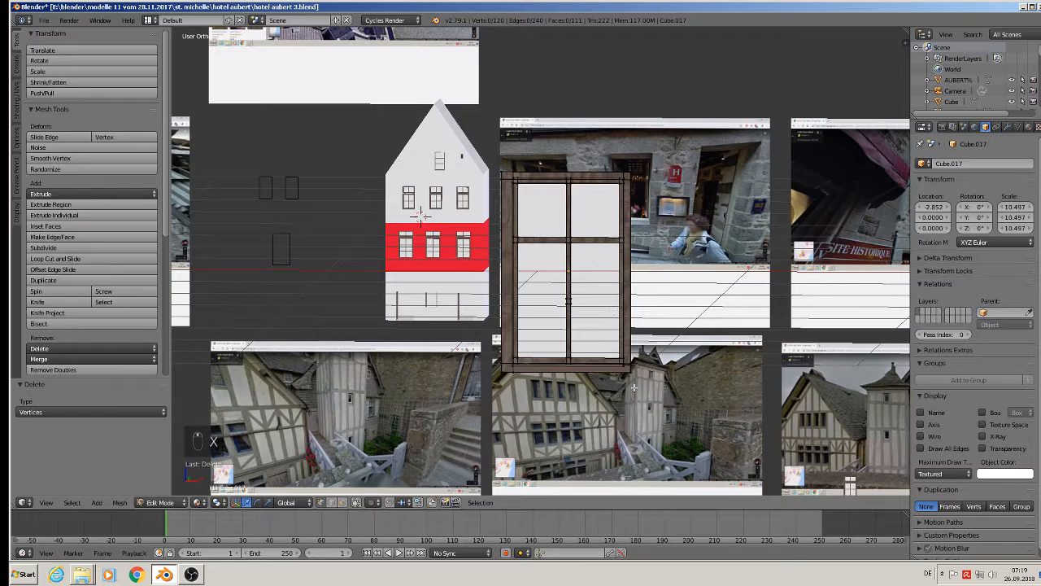
pyautogui.moveTo(657, 382); pyautogui.dragTo(486, 294)
pyautogui.press('g')
pyautogui.press('z')
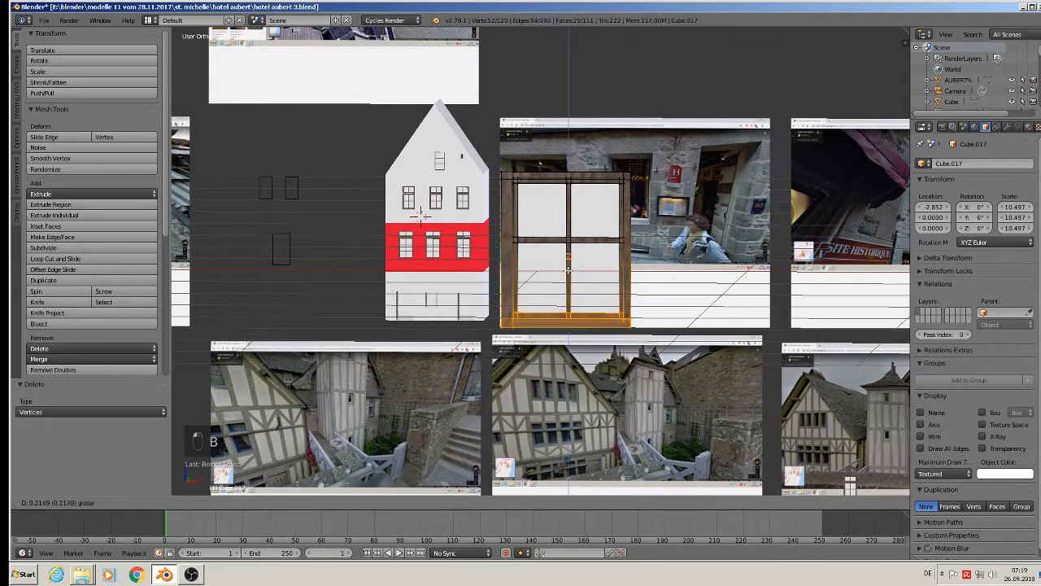
pyautogui.click(566, 266)
pyautogui.press('a')
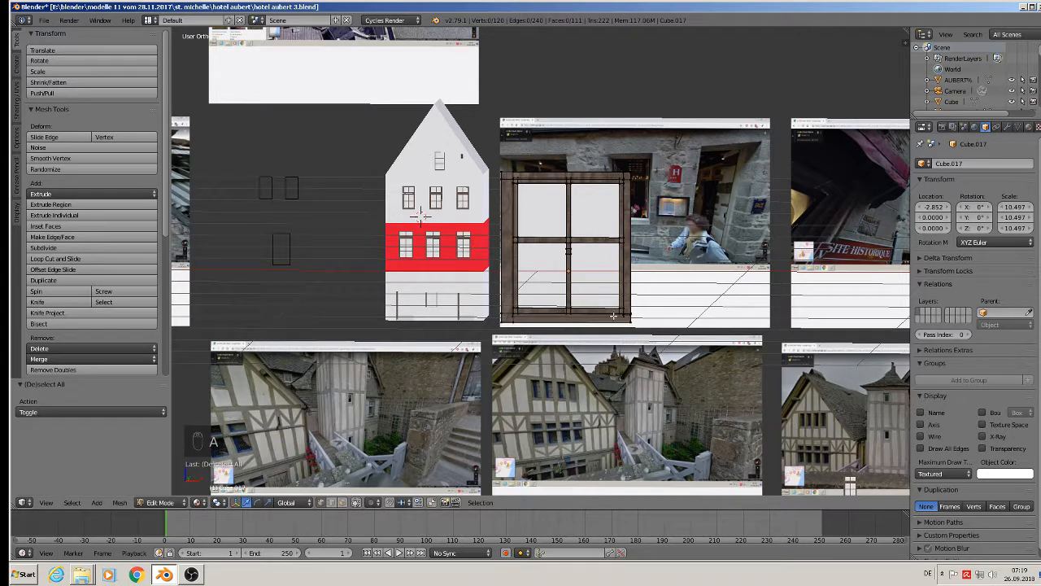
# Raise the bottom rail of the window copy another 0.05 or so along Z and finish editing its mesh.
pyautogui.press('b')
pyautogui.moveTo(653, 332); pyautogui.dragTo(467, 296)
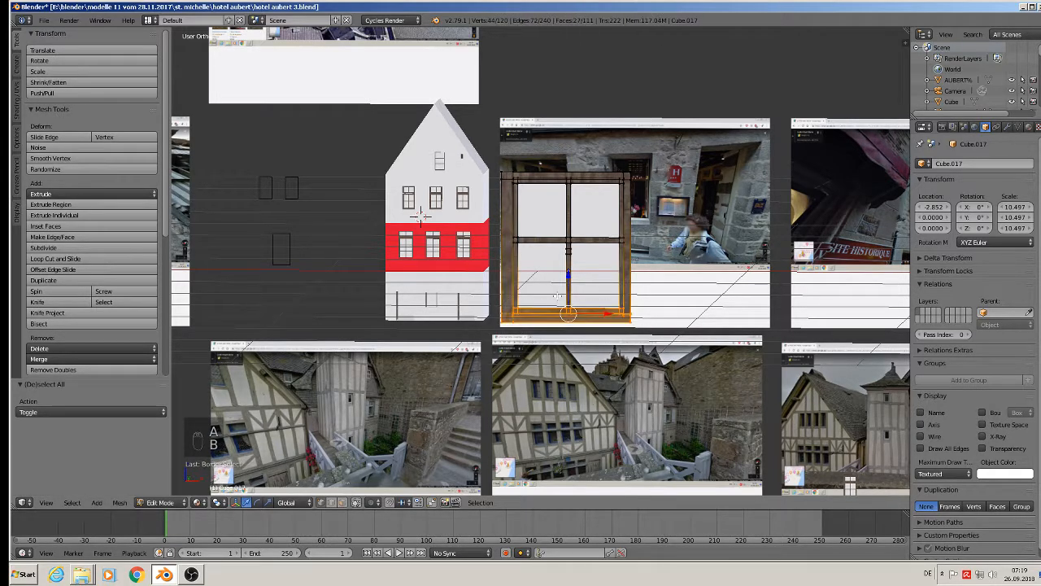
pyautogui.press('g')
pyautogui.press('z')
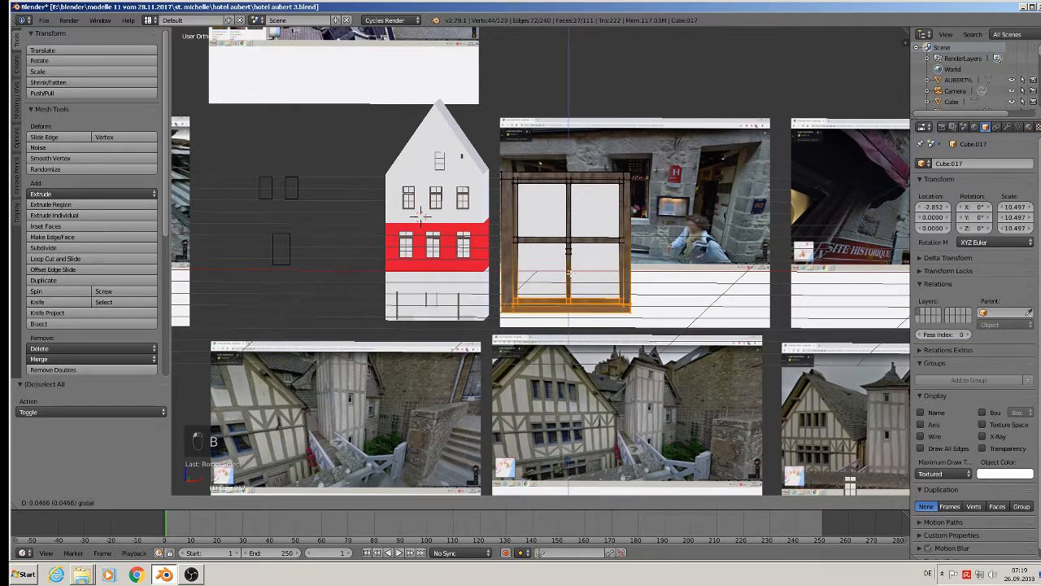
pyautogui.click(567, 274)
pyautogui.scroll(-3, 567, 273)
pyautogui.press('Tab')
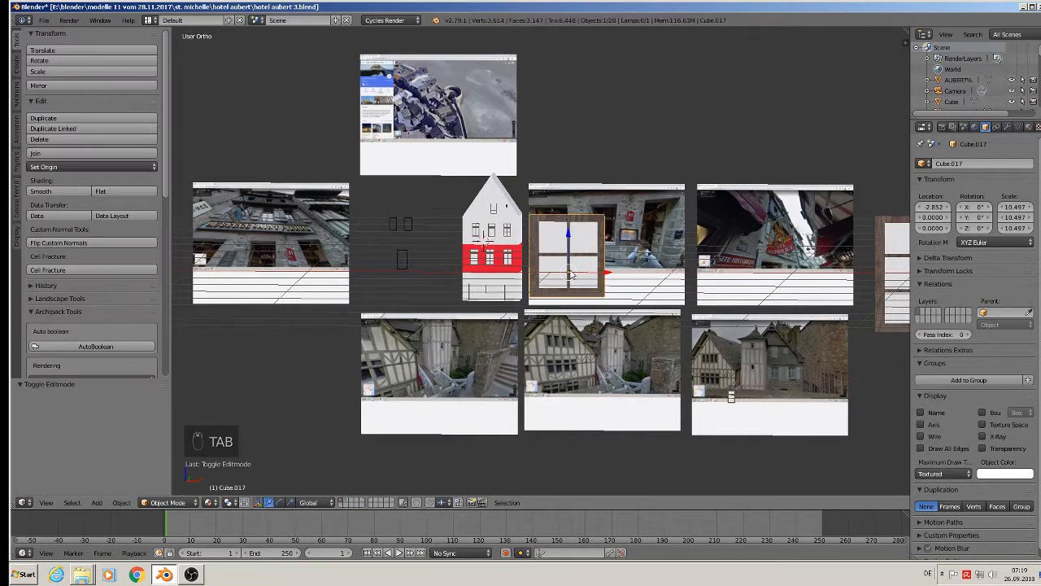
# Move the four-pane window about -0.455 along X and 0.406 along Z, and scale it uniformly by about 0.123.
pyautogui.scroll(3, 569, 275)
pyautogui.keyDown('shift'); pyautogui.moveTo(591, 276); pyautogui.dragTo(676, 279, button='middle'); pyautogui.keyUp('shift')
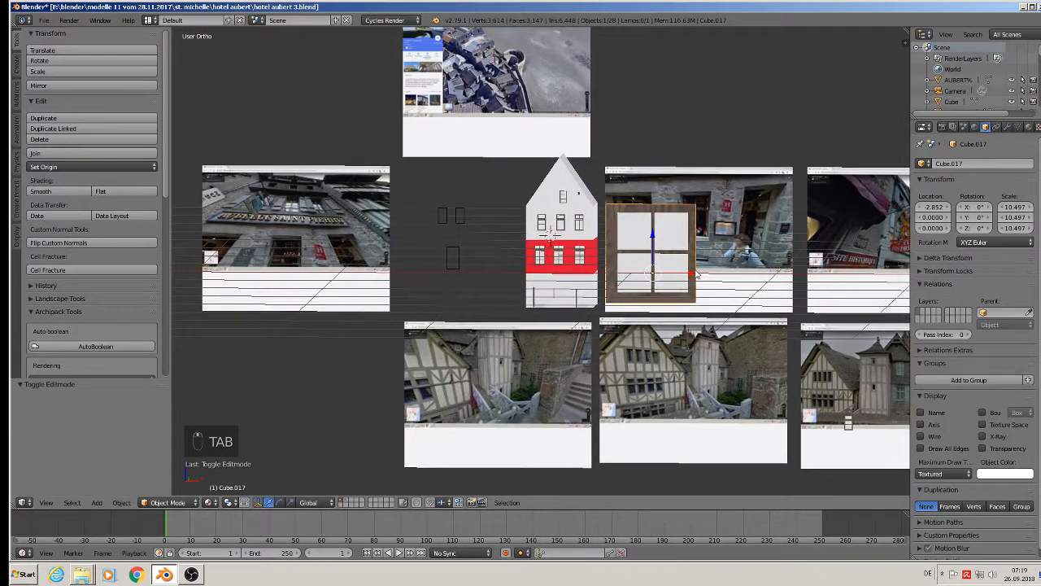
pyautogui.moveTo(697, 275); pyautogui.dragTo(631, 273)
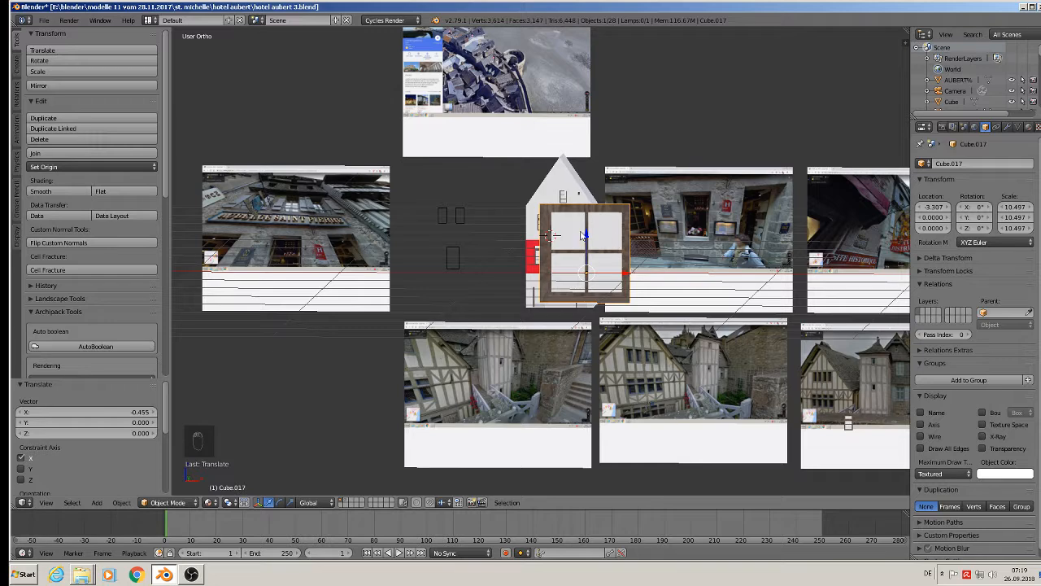
pyautogui.moveTo(582, 236); pyautogui.dragTo(582, 175)
pyautogui.press('s')
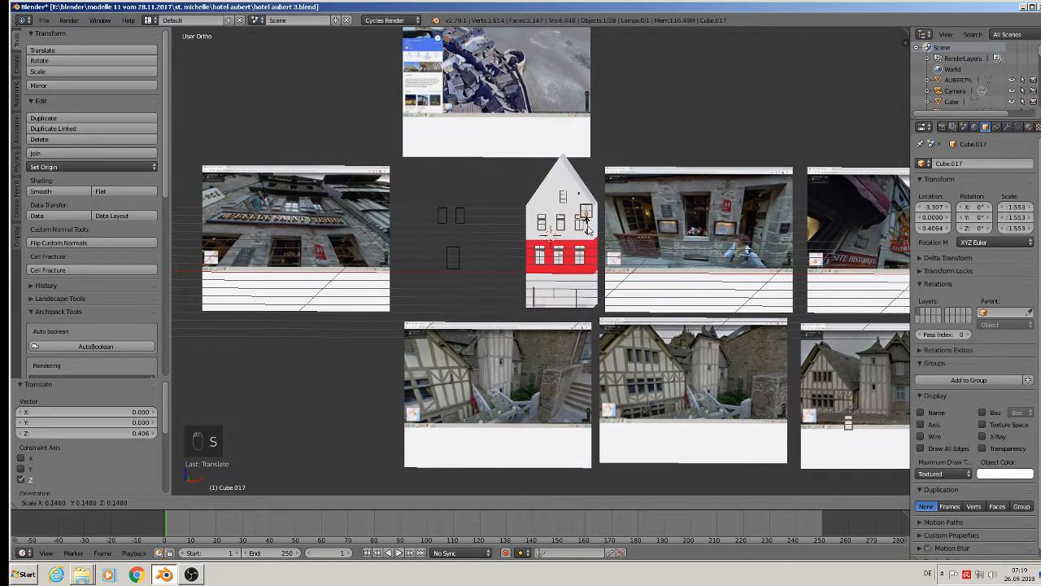
pyautogui.click(587, 223)
# Move the four-pane window to the house's front gable wall, at about X -3.568, Y 3.001, Z 0.331.
pyautogui.moveTo(603, 227); pyautogui.dragTo(668, 274, button='middle')
pyautogui.moveTo(557, 200); pyautogui.dragTo(552, 199)
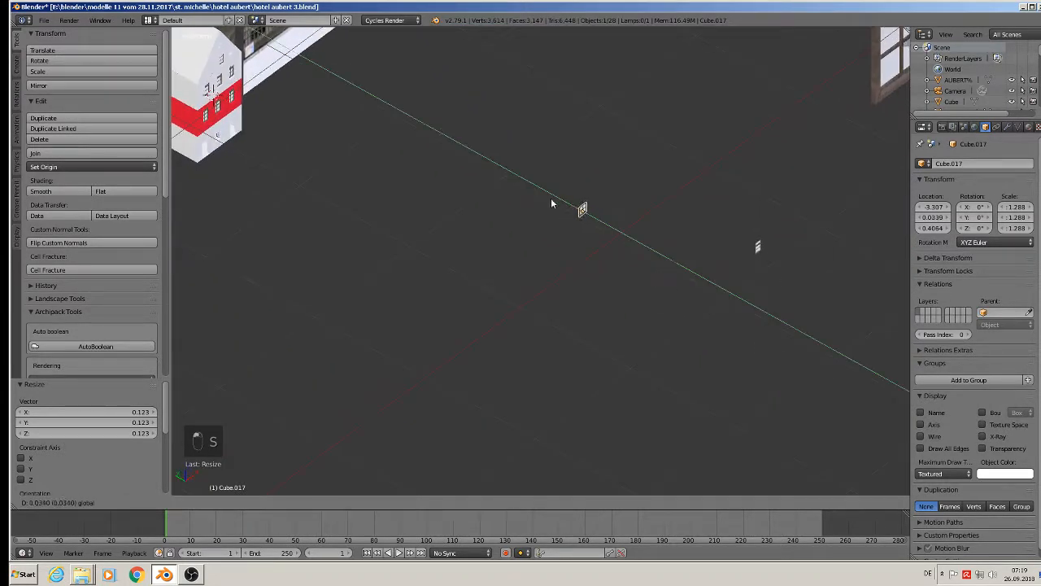
pyautogui.moveTo(903, 94); pyautogui.dragTo(185, 115)
pyautogui.keyDown('shift'); pyautogui.moveTo(308, 71); pyautogui.dragTo(350, 131, button='middle'); pyautogui.keyUp('shift')
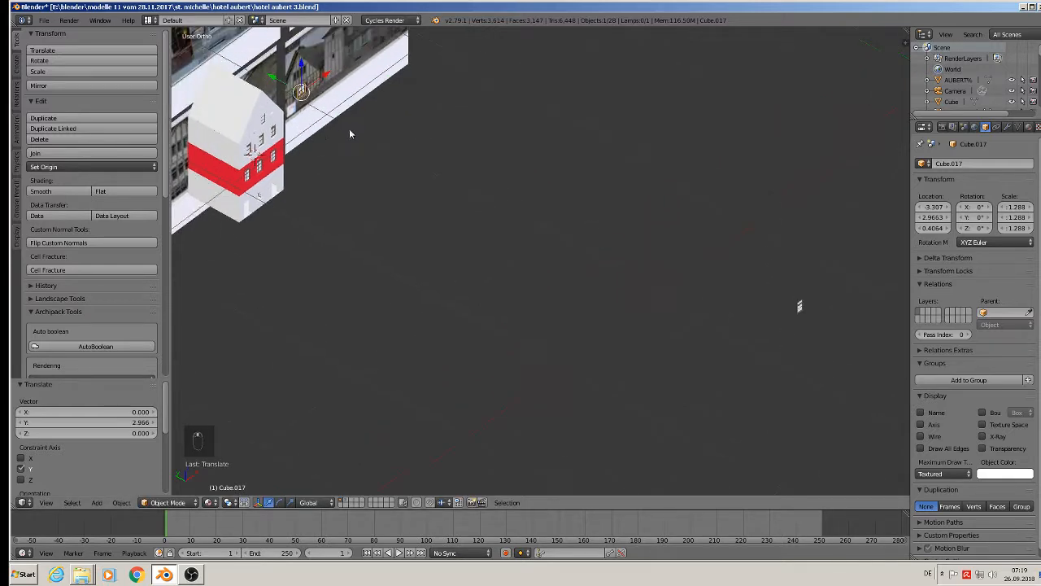
pyautogui.moveTo(319, 75); pyautogui.dragTo(292, 96)
pyautogui.scroll(3, 253, 115)
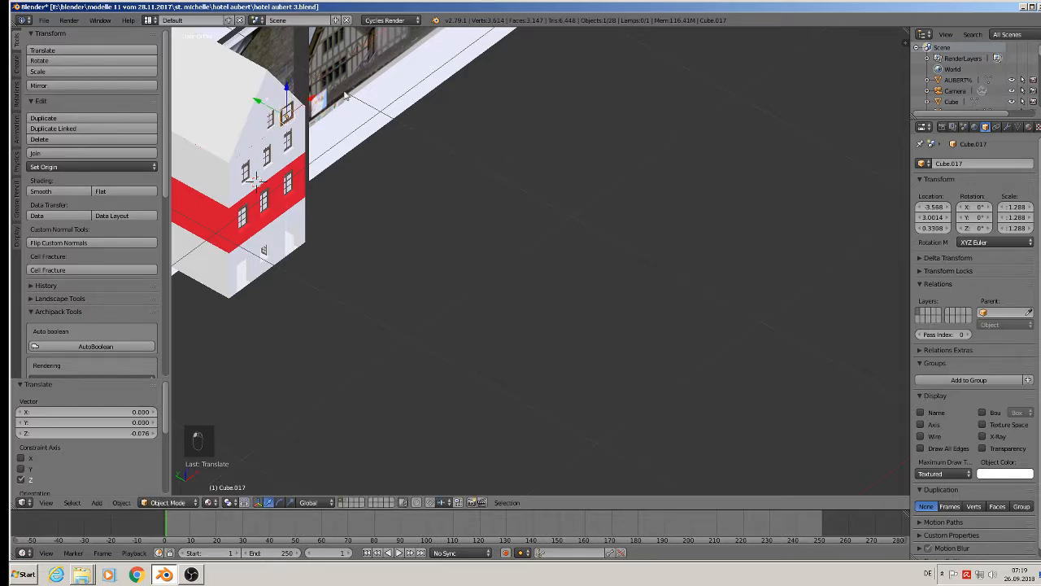
# Scale the four-pane window uniformly by about 0.510 and move it up about 0.020 and back into the small gable opening.
pyautogui.press('KP_0')
pyautogui.press('KP_0')
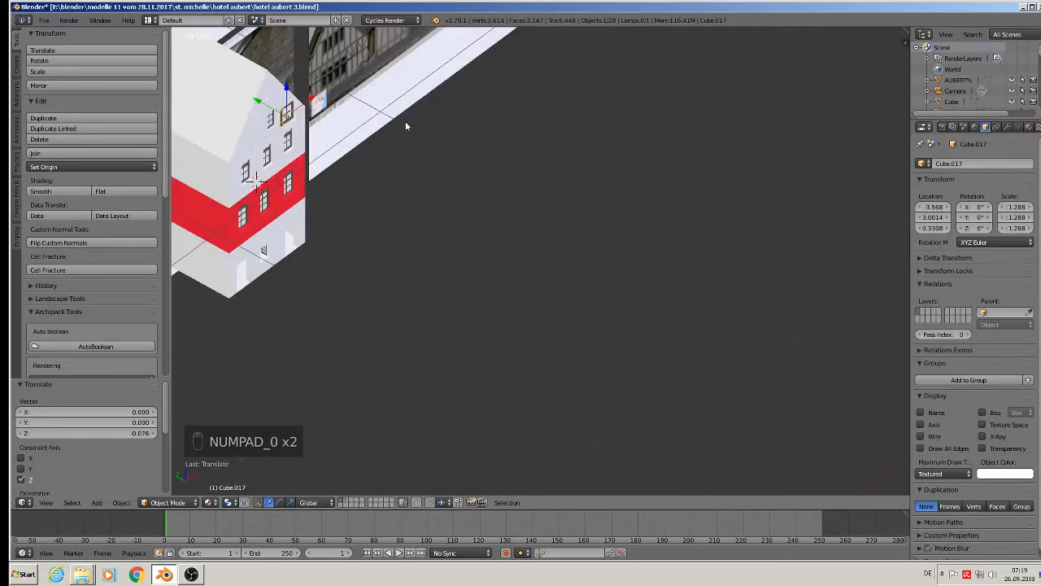
pyautogui.press('KP_Decimal')
pyautogui.scroll(-4, 362, 126)
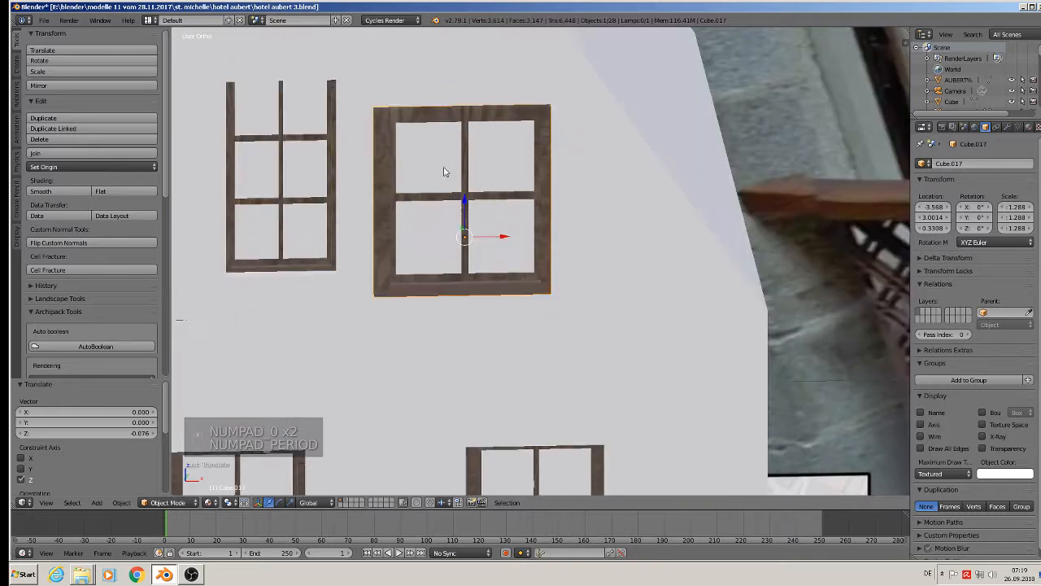
pyautogui.moveTo(444, 171); pyautogui.dragTo(481, 228, button='middle')
pyautogui.press('s')
pyautogui.click(497, 251)
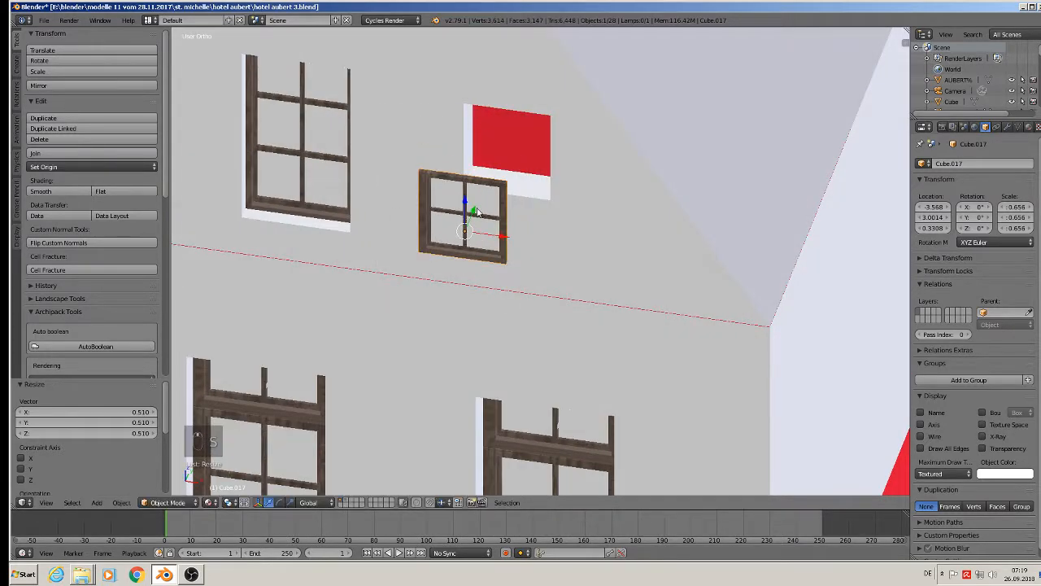
pyautogui.moveTo(475, 204); pyautogui.dragTo(475, 128)
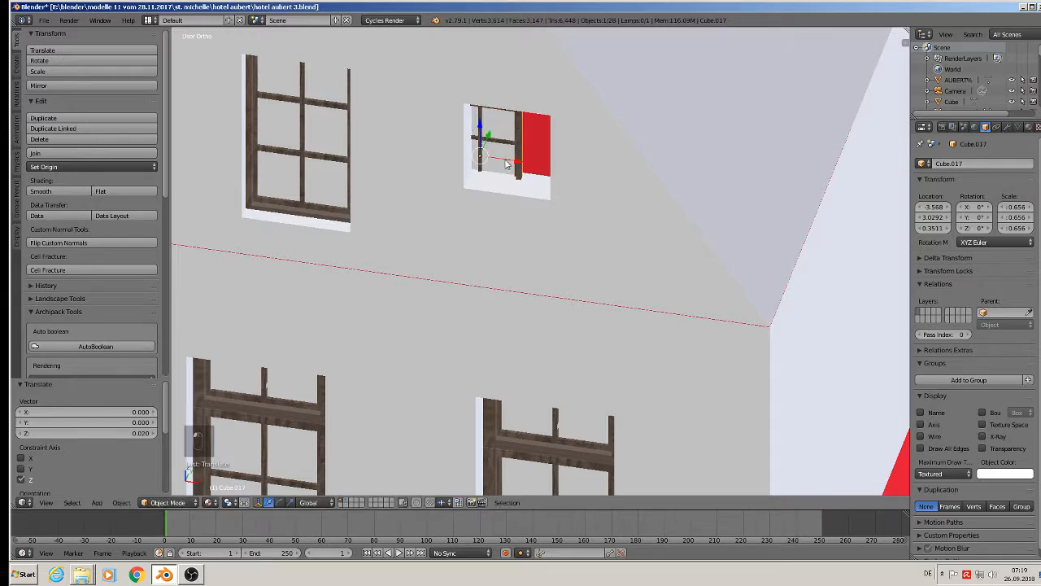
# Align the small window with its gable opening at about X -3.553, Z 0.356, and stretch it about 1.08 along Z.
pyautogui.moveTo(507, 161); pyautogui.dragTo(538, 167)
pyautogui.moveTo(539, 168); pyautogui.dragTo(536, 133, button='middle')
pyautogui.moveTo(513, 138); pyautogui.dragTo(513, 130)
pyautogui.moveTo(513, 130)
pyautogui.mouseDown(button='middle')
pyautogui.moveTo(493, 123)
pyautogui.moveTo(495, 89)
pyautogui.moveTo(513, 114)
pyautogui.mouseUp(button='middle')
pyautogui.moveTo(514, 120); pyautogui.dragTo(514, 114)
pyautogui.press('s')
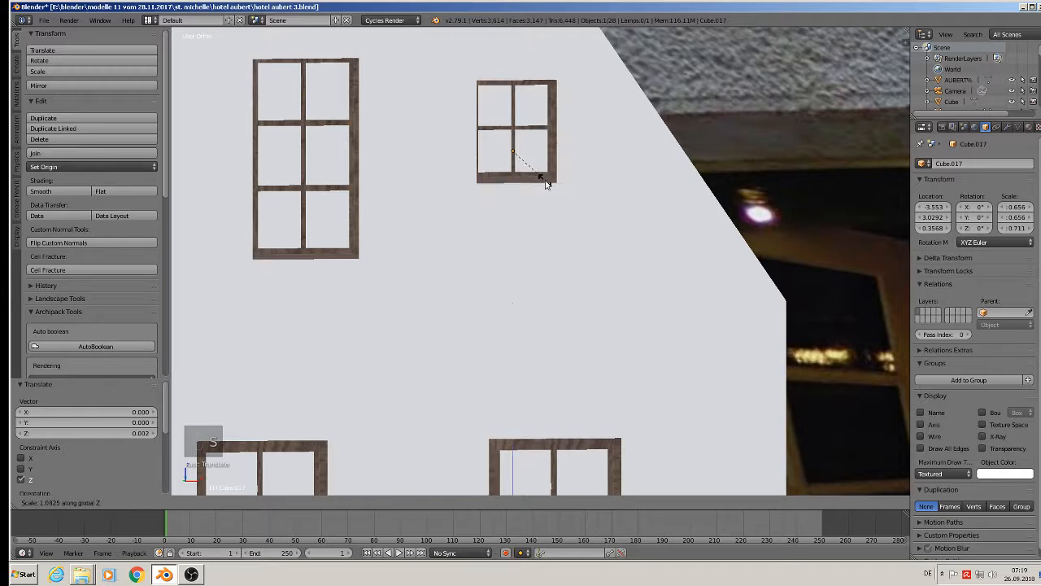
pyautogui.click(546, 181)
pyautogui.moveTo(514, 113); pyautogui.dragTo(514, 114)
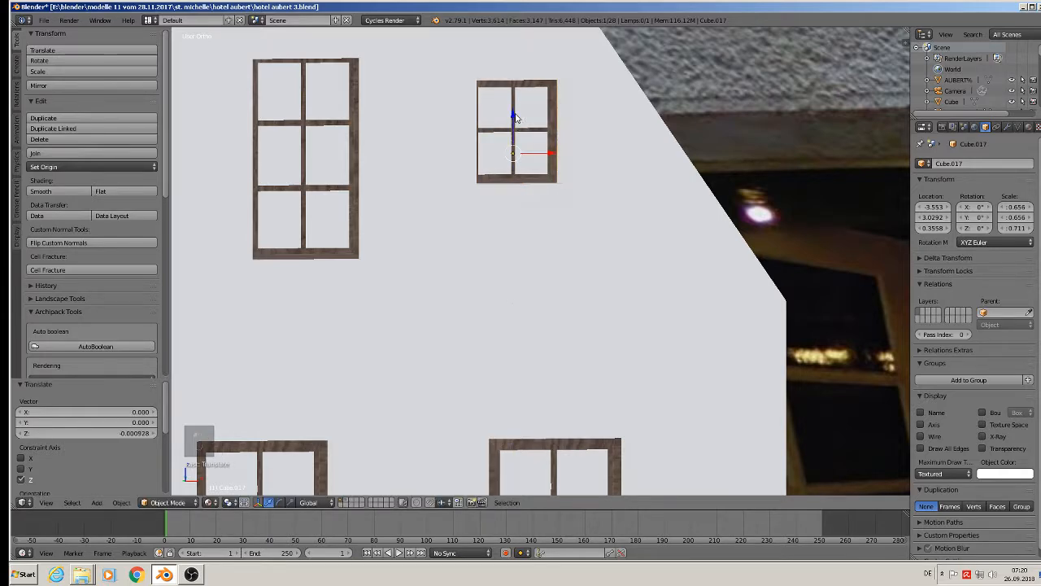
# Shift the small four-pane gable window about -0.004 along Y in its opening.
pyautogui.moveTo(515, 117)
pyautogui.mouseDown(button='middle')
pyautogui.moveTo(485, 130)
pyautogui.moveTo(511, 137)
pyautogui.mouseUp(button='middle')
pyautogui.scroll(-5, 486, 209)
pyautogui.moveTo(486, 209); pyautogui.dragTo(599, 275, button='middle')
pyautogui.scroll(-3, 524, 244)
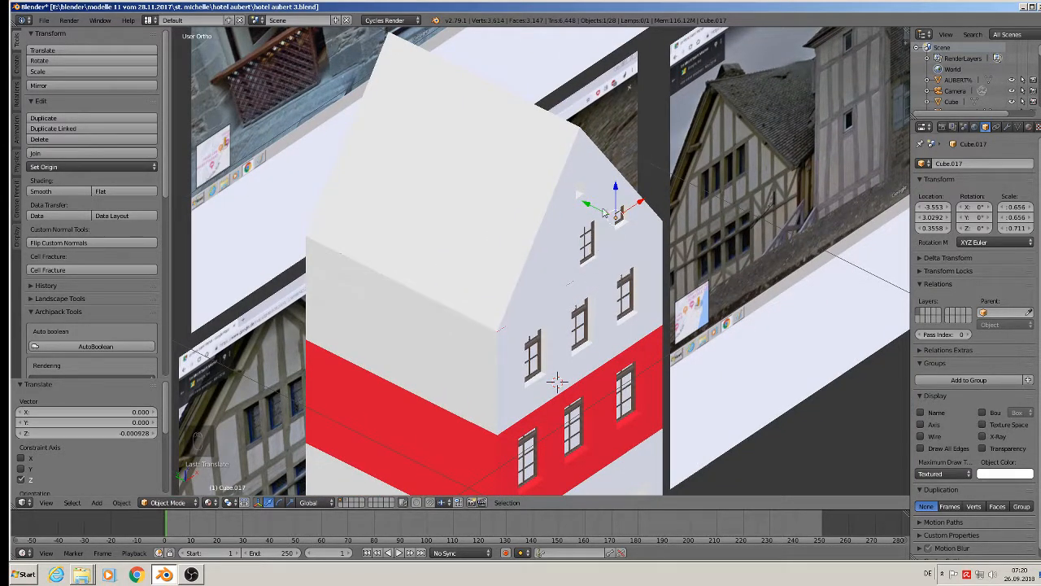
pyautogui.press('g')
pyautogui.click(603, 210)
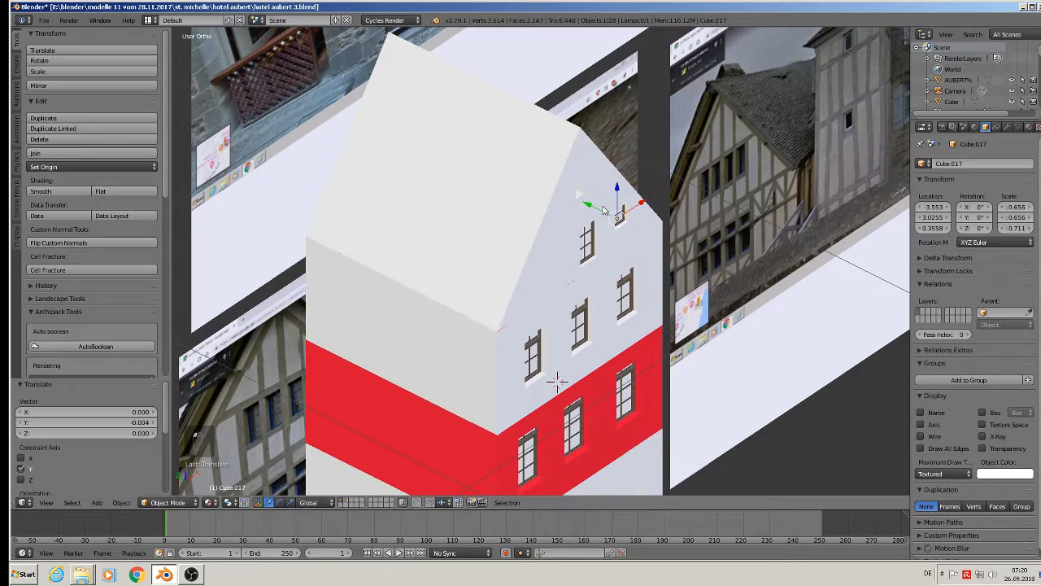
# Create a linked duplicate of the small window, move it about 0.620 along Y and rotate it 180° about Z.
pyautogui.hotkey('alt', 'd')
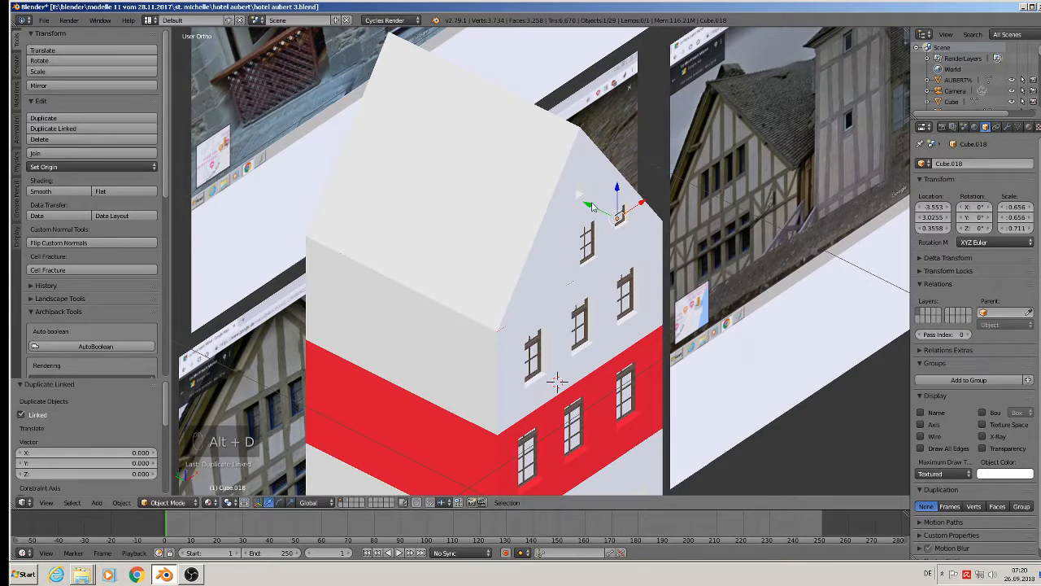
pyautogui.moveTo(592, 204); pyautogui.dragTo(320, 104)
pyautogui.moveTo(321, 105); pyautogui.dragTo(474, 186, button='middle')
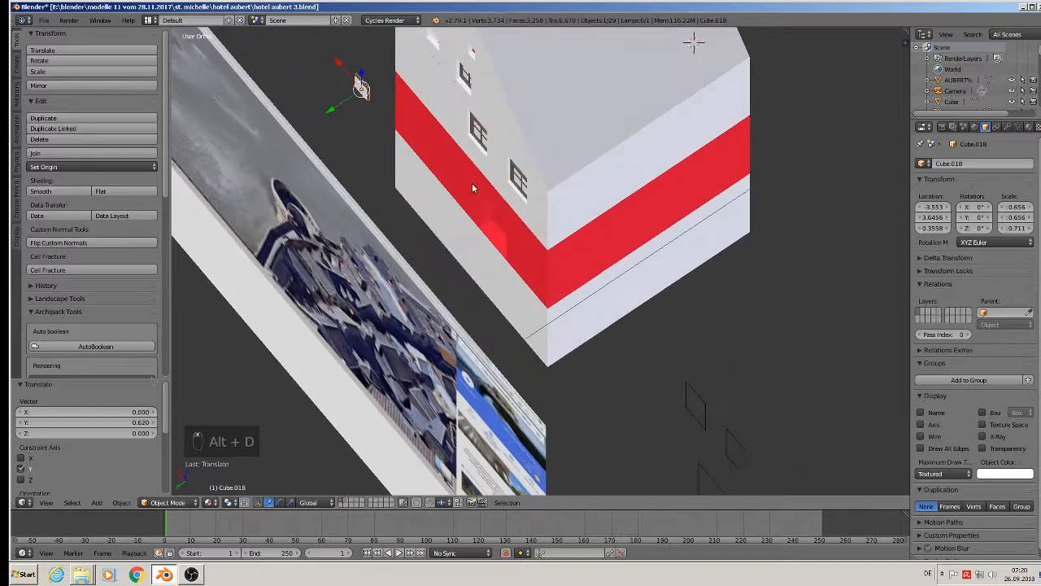
pyautogui.write('rz1')
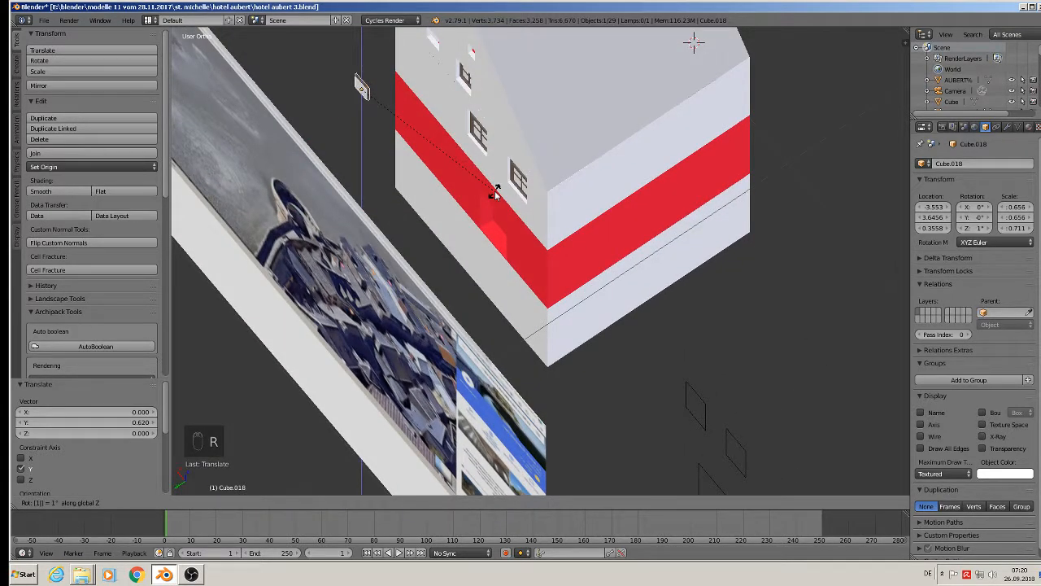
pyautogui.write('80')
pyautogui.click(488, 175)
# Move the rotated duplicate along Y to about 3.472 at the opposite gable wall, deselect it and save the file.
pyautogui.moveTo(326, 120); pyautogui.dragTo(405, 65)
pyautogui.keyDown('shift'); pyautogui.moveTo(521, 57); pyautogui.dragTo(401, 92, button='middle'); pyautogui.keyUp('shift')
pyautogui.press('a')
pyautogui.click(44, 20)
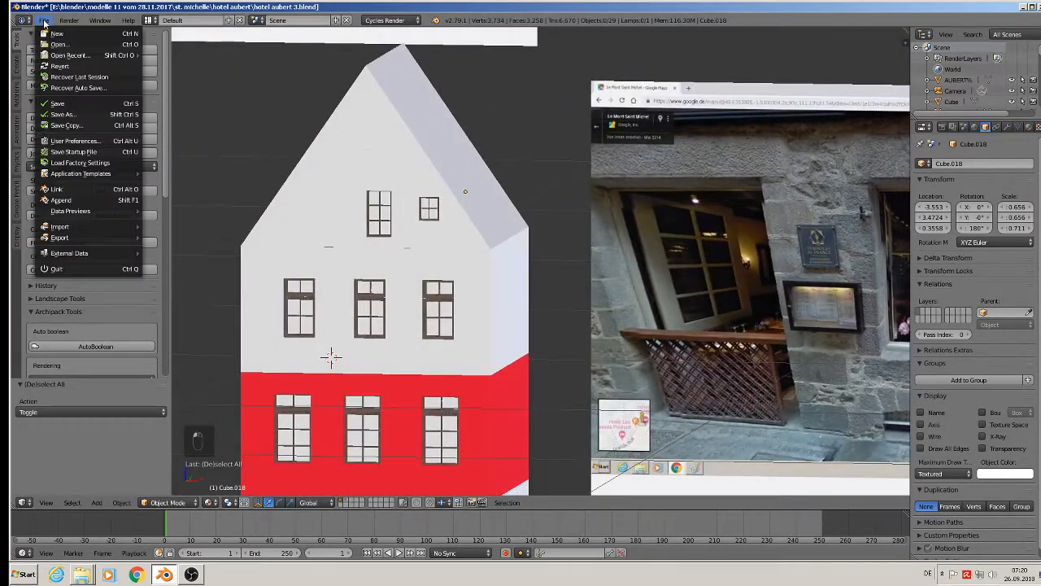
# Examine the small tower and gable windows in the street-view reference photos beside the large window model.
pyautogui.scroll(-3, 597, 194)
pyautogui.keyDown('shift'); pyautogui.moveTo(748, 234); pyautogui.dragTo(379, 119, button='middle'); pyautogui.keyUp('shift')
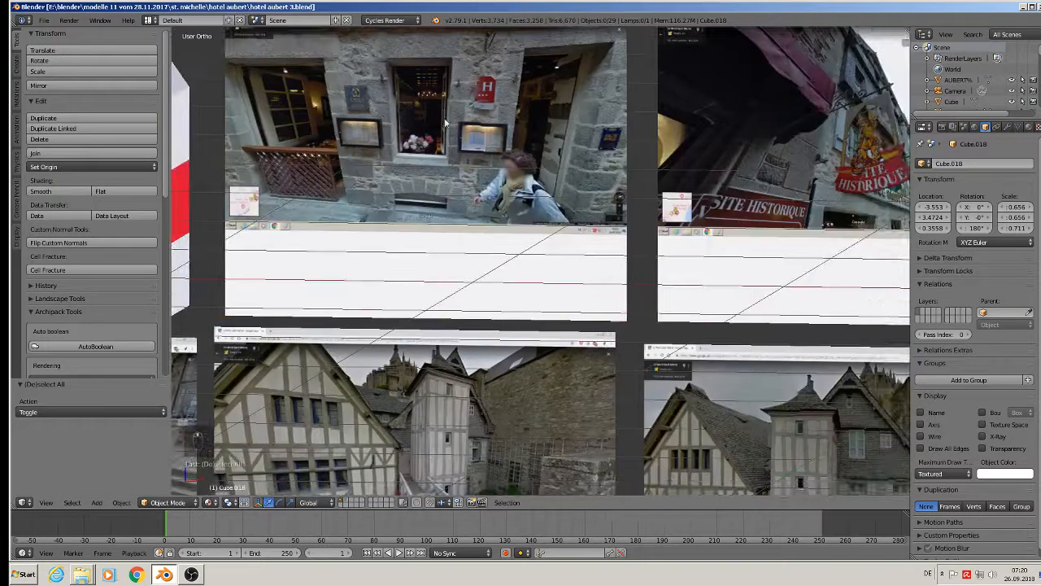
pyautogui.scroll(-2, 545, 195)
pyautogui.scroll(3, 740, 332)
pyautogui.scroll(4, 749, 342)
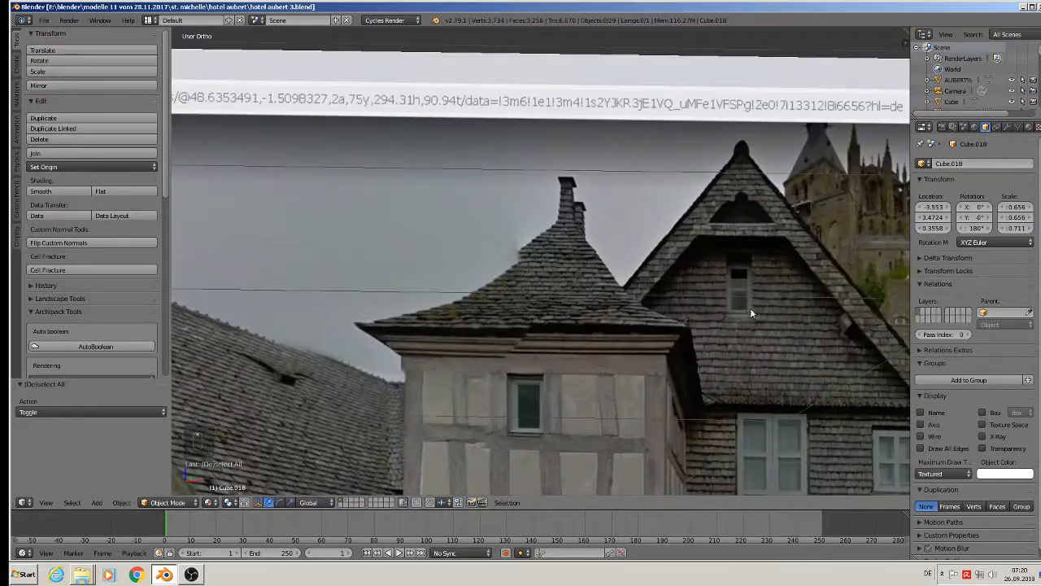
pyautogui.scroll(-5, 744, 299)
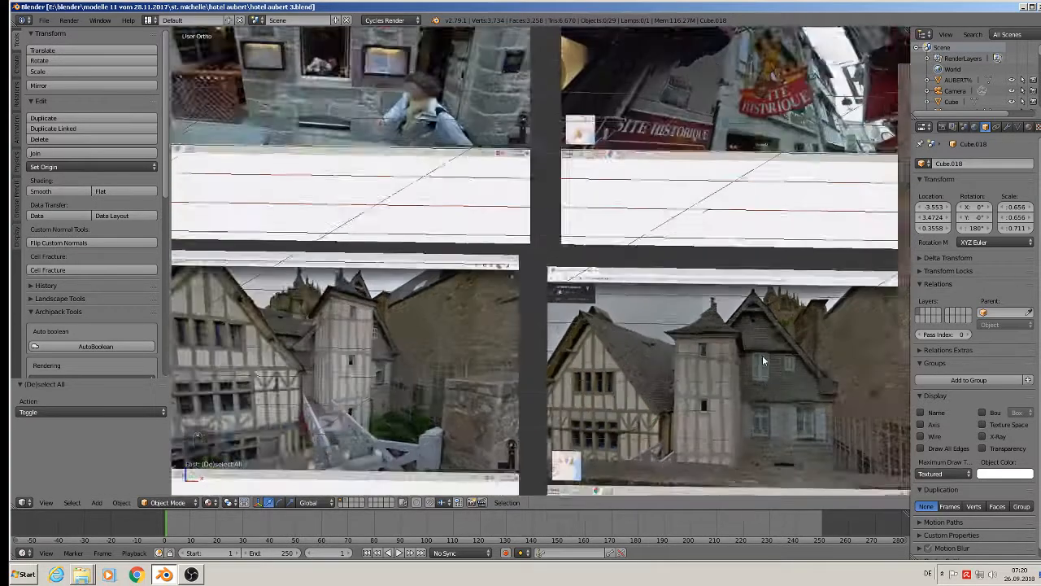
pyautogui.keyDown('shift'); pyautogui.moveTo(762, 355); pyautogui.dragTo(375, 232, button='middle'); pyautogui.keyUp('shift')
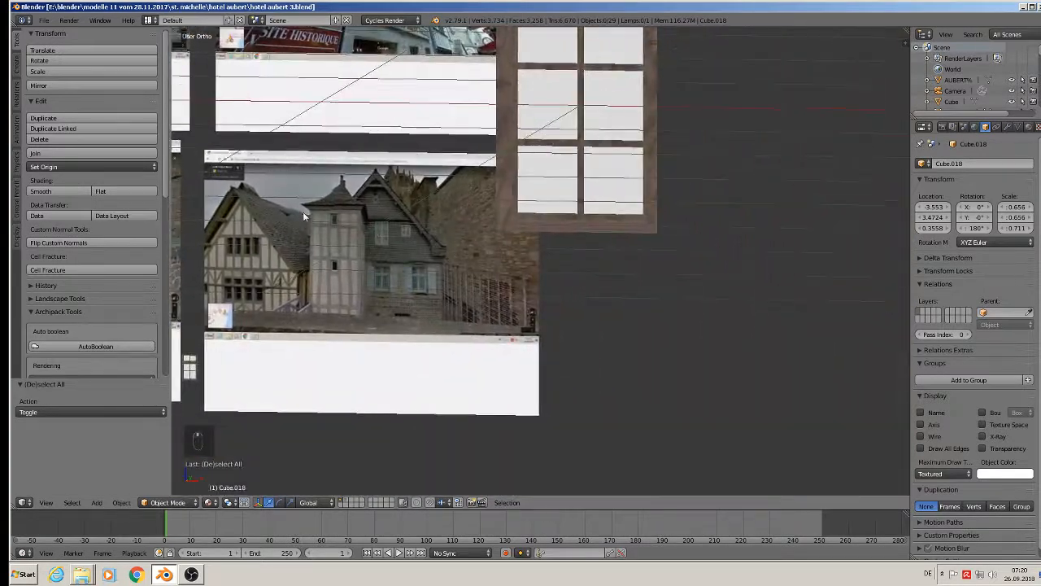
pyautogui.scroll(4, 585, 298)
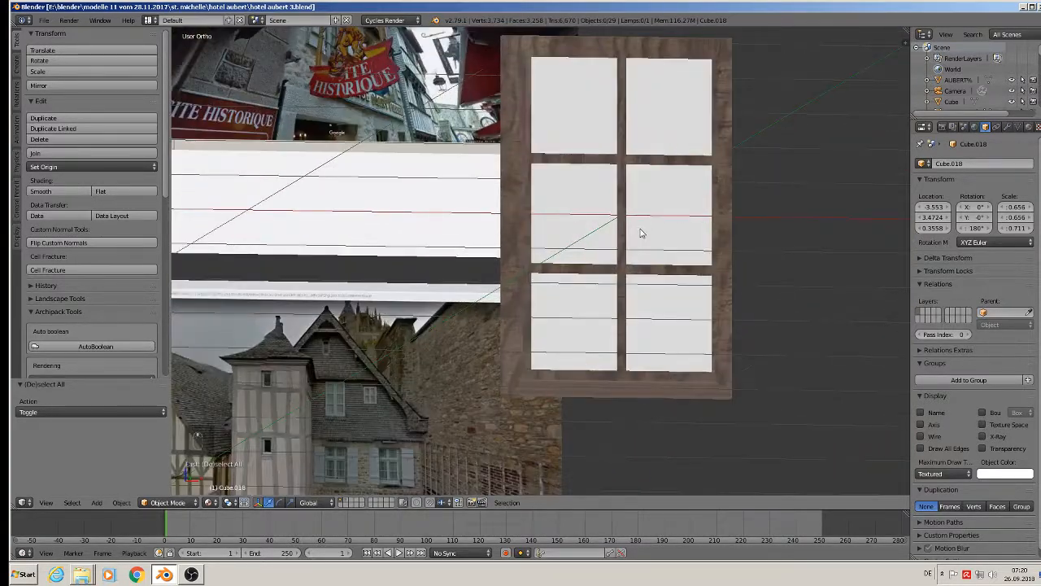
# Duplicate the large six-pane window, move the copy to about X -0.796 and remove it from its group.
pyautogui.rightClick(618, 204)
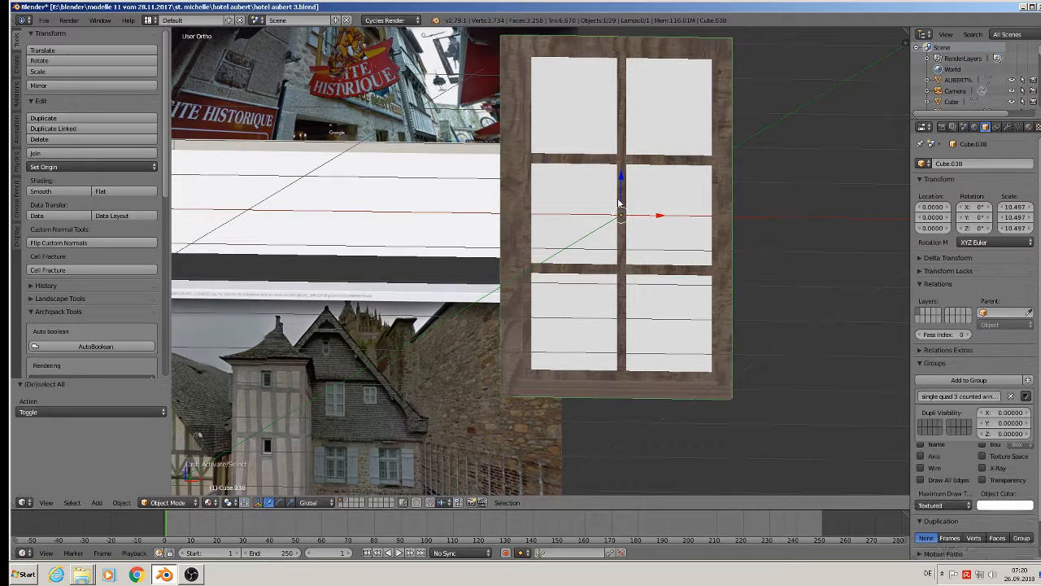
pyautogui.hotkey('shift', 'd')
pyautogui.moveTo(658, 220); pyautogui.dragTo(351, 215)
pyautogui.click(1011, 396)
pyautogui.keyDown('shift'); pyautogui.moveTo(442, 250); pyautogui.dragTo(630, 303, button='middle'); pyautogui.keyUp('shift')
# Select the central vertical glazing bar in the copied window's mesh and dissolve its edges.
pyautogui.press('Tab')
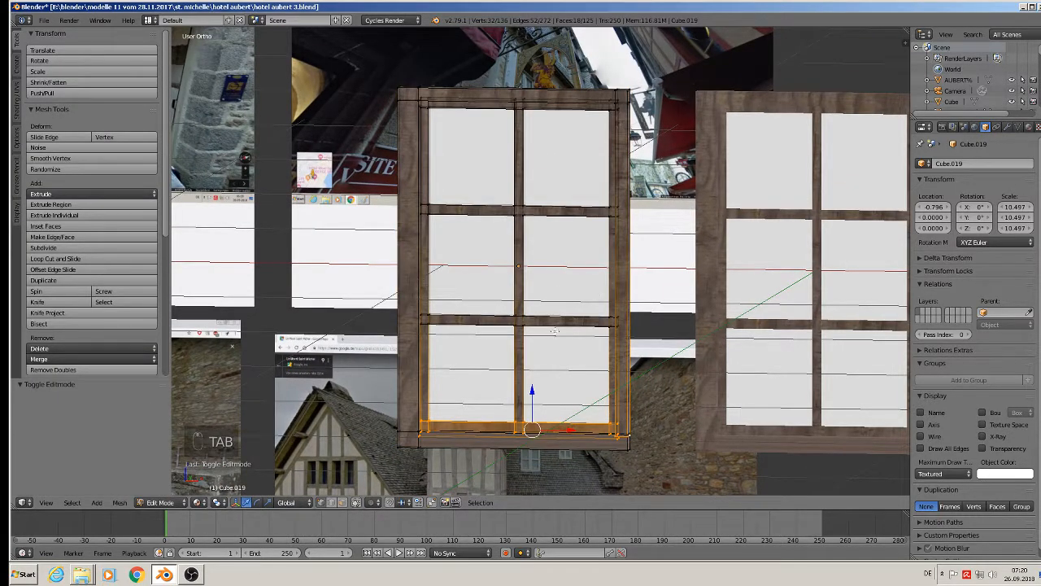
pyautogui.press('a')
pyautogui.press('a')
pyautogui.press('b')
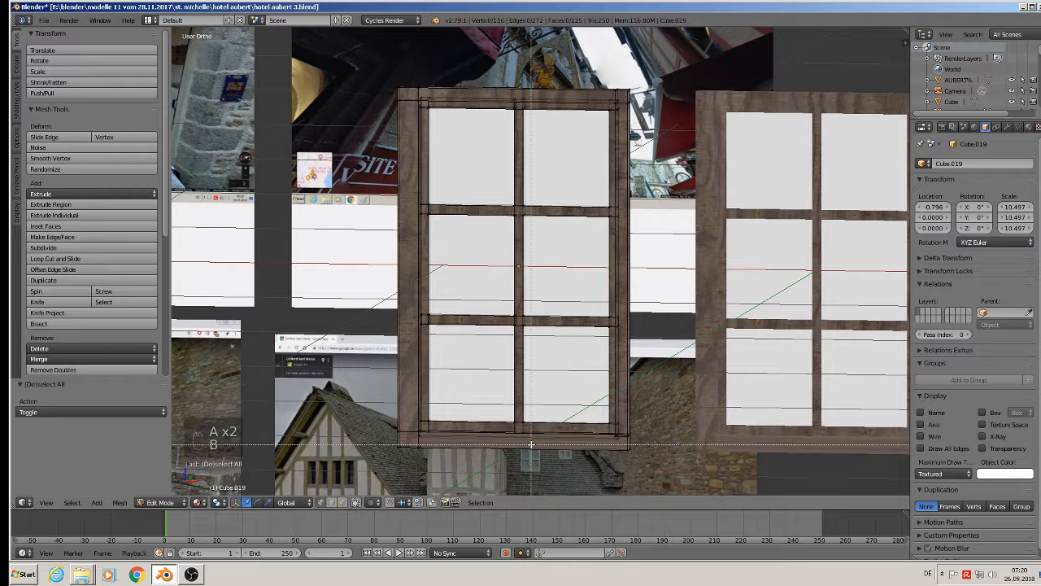
pyautogui.moveTo(530, 444); pyautogui.dragTo(509, 95)
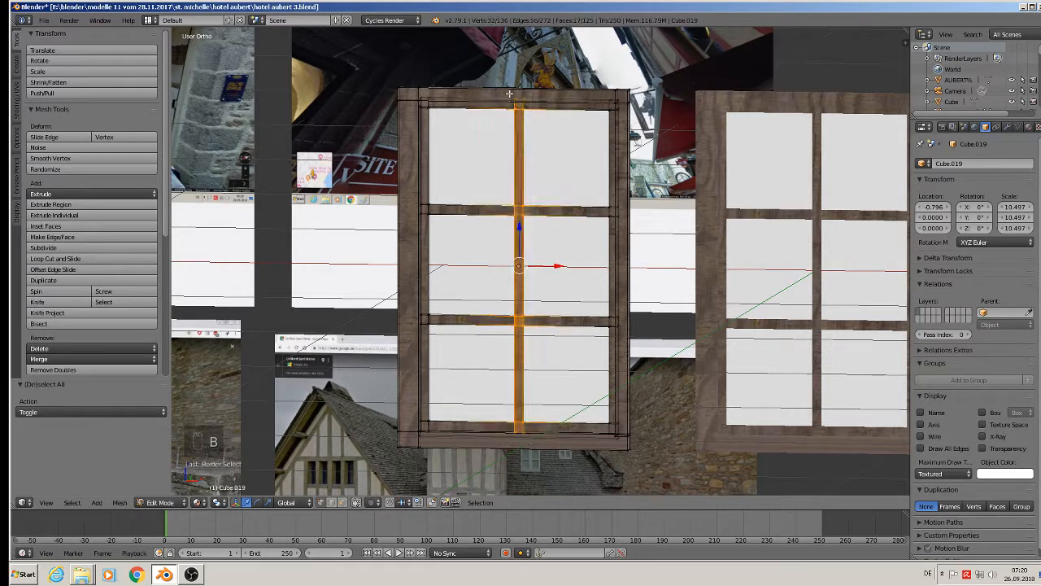
pyautogui.press('x')
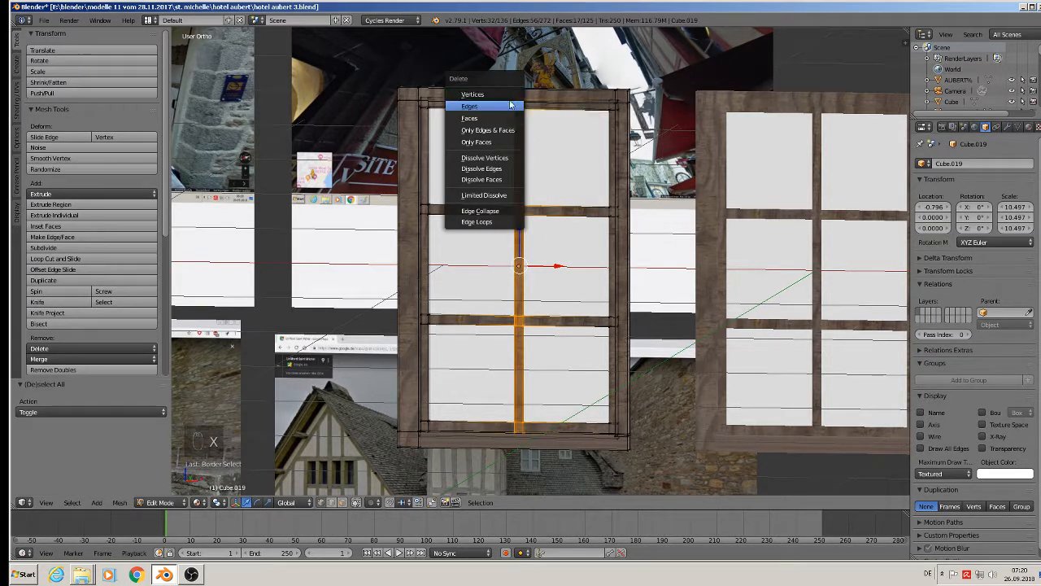
pyautogui.click(497, 168)
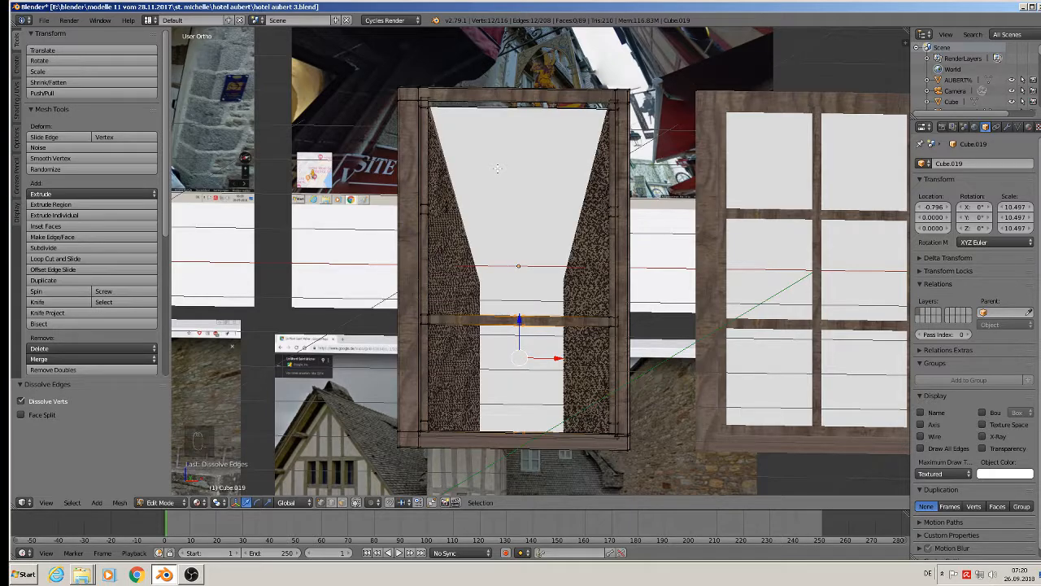
# Select the leftover vertices in the middle of the copied window and move them about -0.197 along X.
pyautogui.moveTo(498, 168)
pyautogui.mouseDown(button='middle')
pyautogui.moveTo(528, 200)
pyautogui.moveTo(499, 170)
pyautogui.mouseUp(button='middle')
pyautogui.scroll(-2, 501, 173)
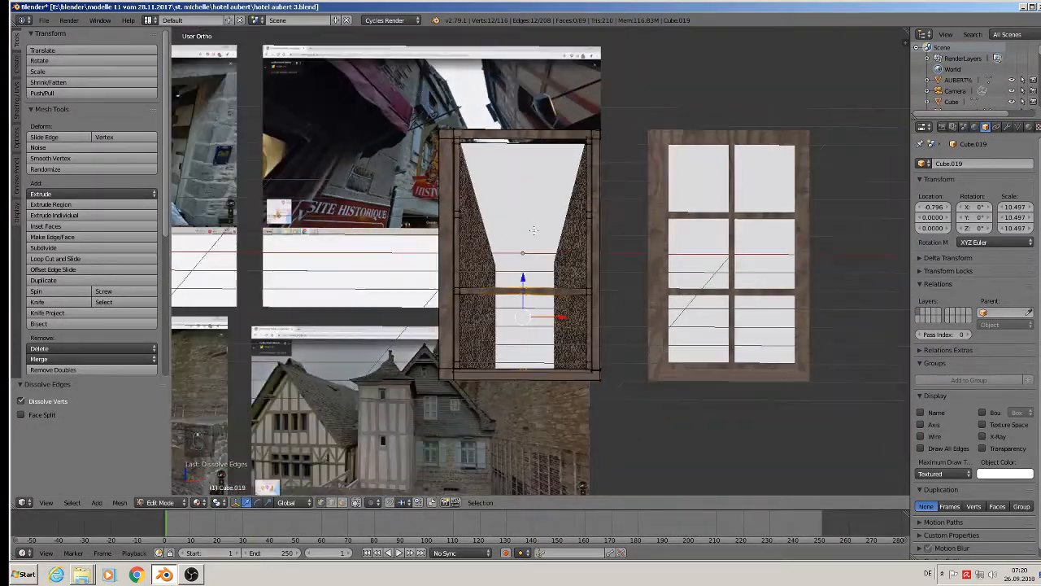
pyautogui.press('a')
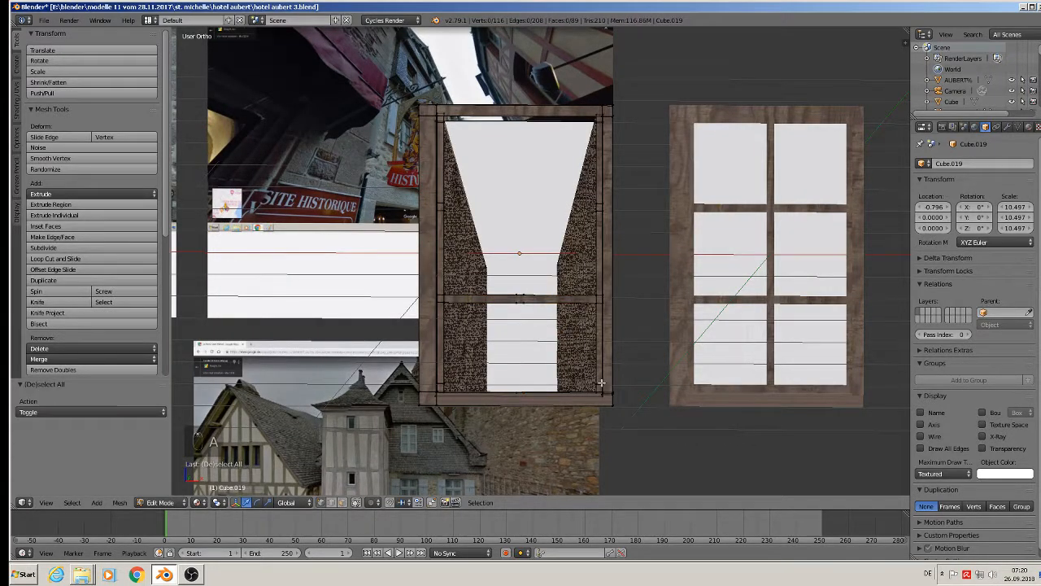
pyautogui.press('b')
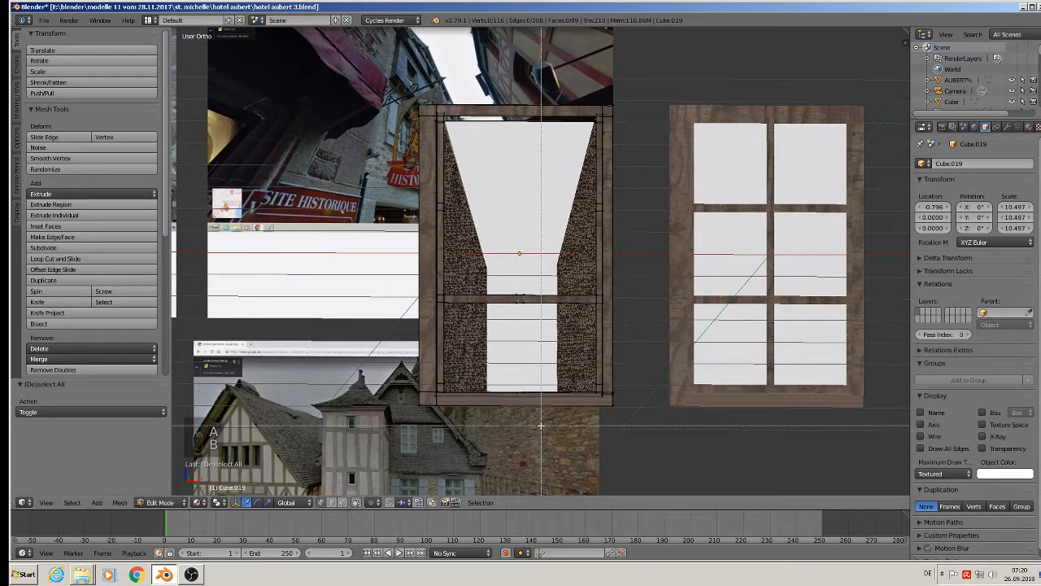
pyautogui.moveTo(540, 426); pyautogui.dragTo(493, 100)
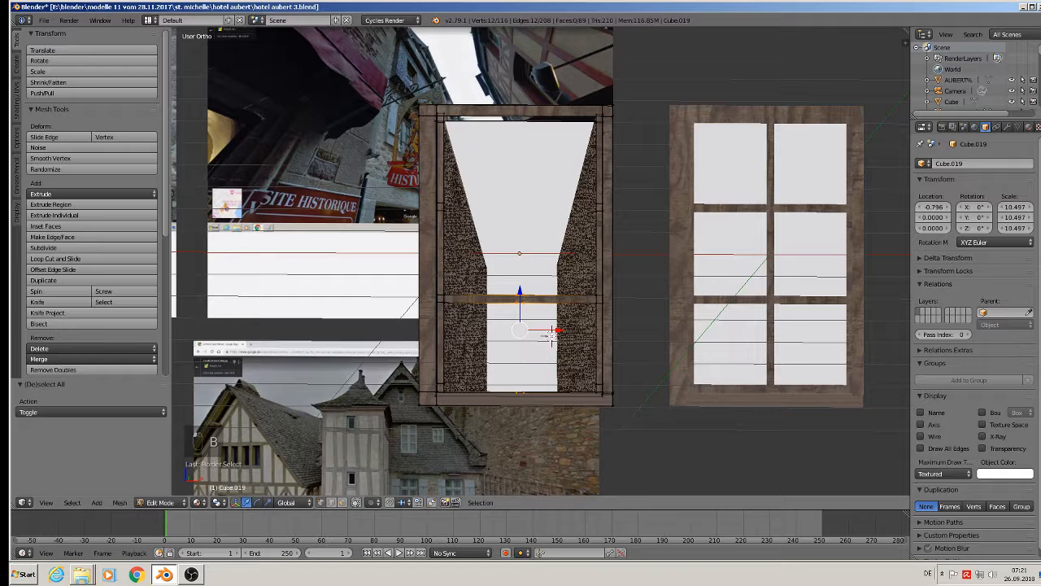
pyautogui.moveTo(557, 330); pyautogui.dragTo(495, 330)
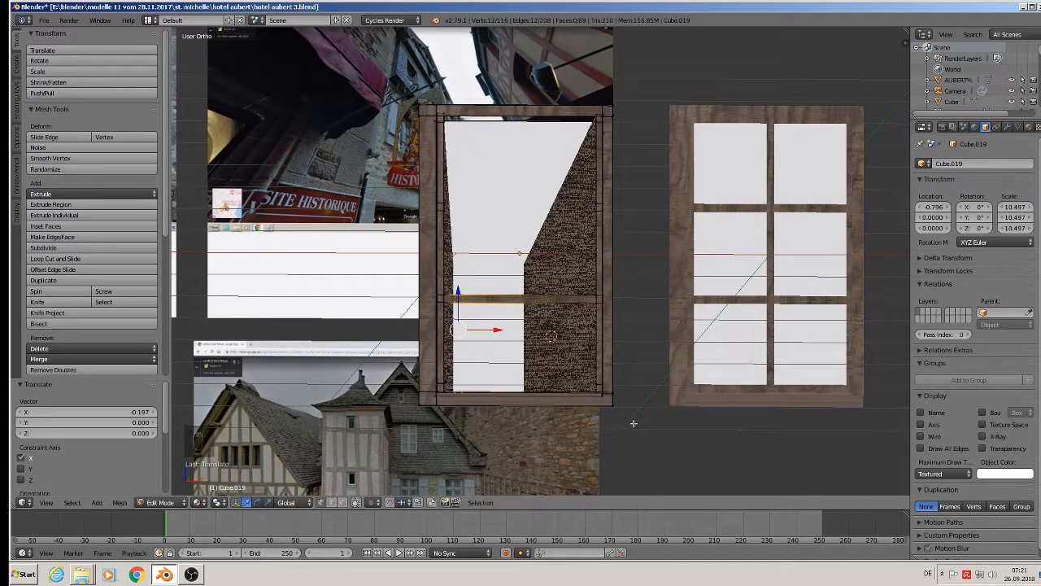
# Move the copied window's right-hand frame side inward along X, narrowing the window to about half its width.
pyautogui.press('b')
pyautogui.moveTo(634, 423); pyautogui.dragTo(558, 62)
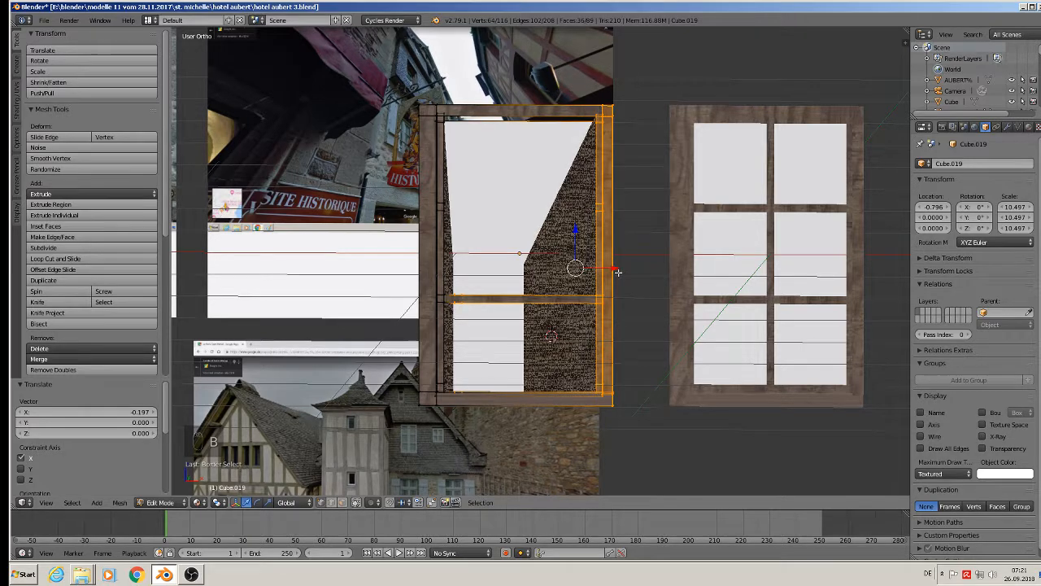
pyautogui.moveTo(617, 272)
pyautogui.mouseDown()
pyautogui.moveTo(549, 271)
pyautogui.moveTo(623, 272)
pyautogui.mouseUp()
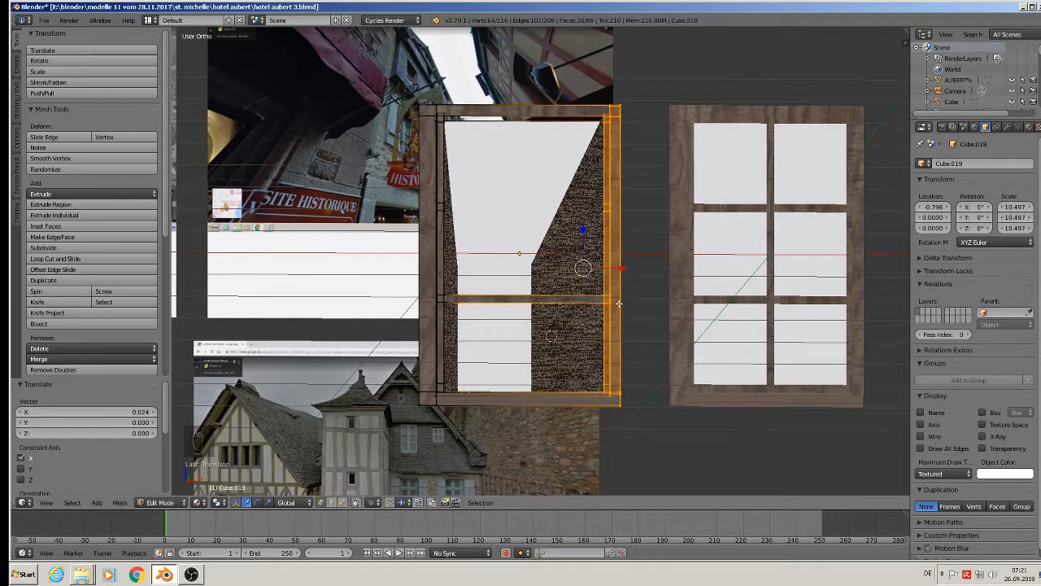
pyautogui.press('a')
pyautogui.press('b')
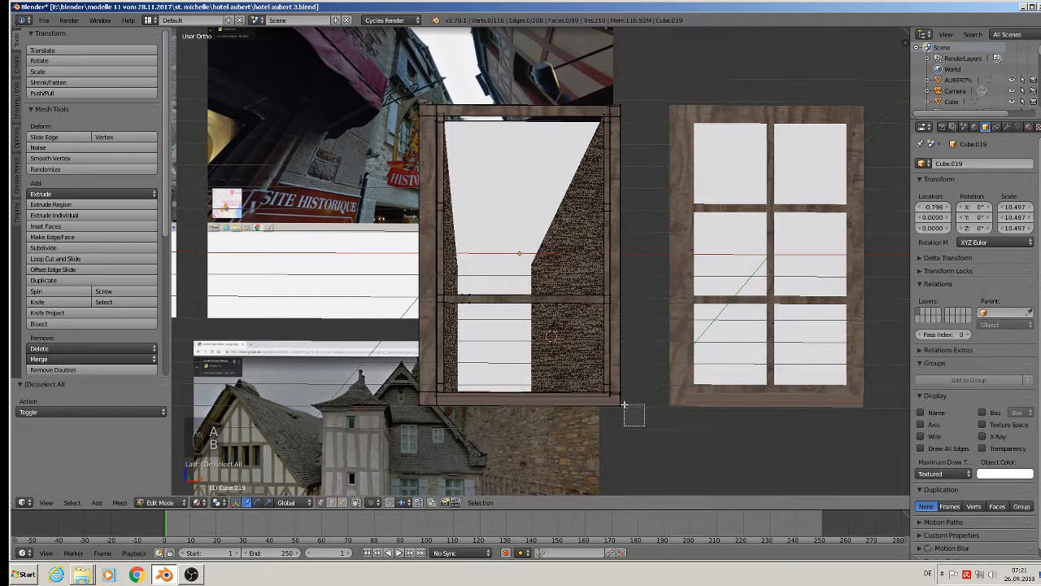
pyautogui.moveTo(643, 424); pyautogui.dragTo(549, 22)
# Lower the upper horizontal glazing bar of the narrowed window to just above the lower bar.
pyautogui.moveTo(647, 255); pyautogui.dragTo(400, 177)
pyautogui.press('a')
pyautogui.press('b')
pyautogui.moveTo(473, 166); pyautogui.dragTo(483, 242)
pyautogui.press('a')
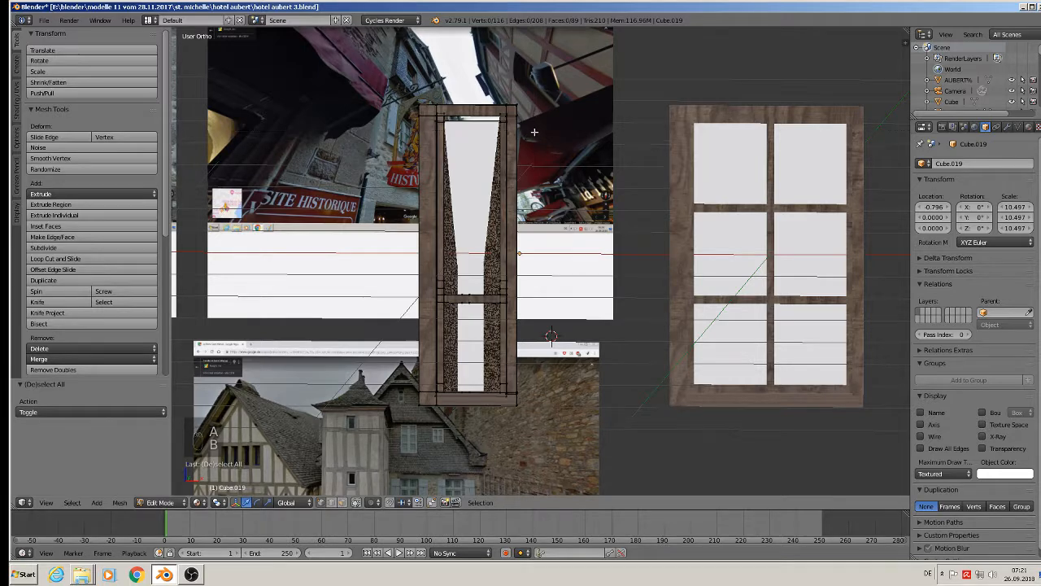
# Select the top frame section of the narrowed window and move it down along Z to shorten the window.
pyautogui.moveTo(534, 132); pyautogui.dragTo(393, 80)
pyautogui.moveTo(467, 84); pyautogui.dragTo(480, 135)
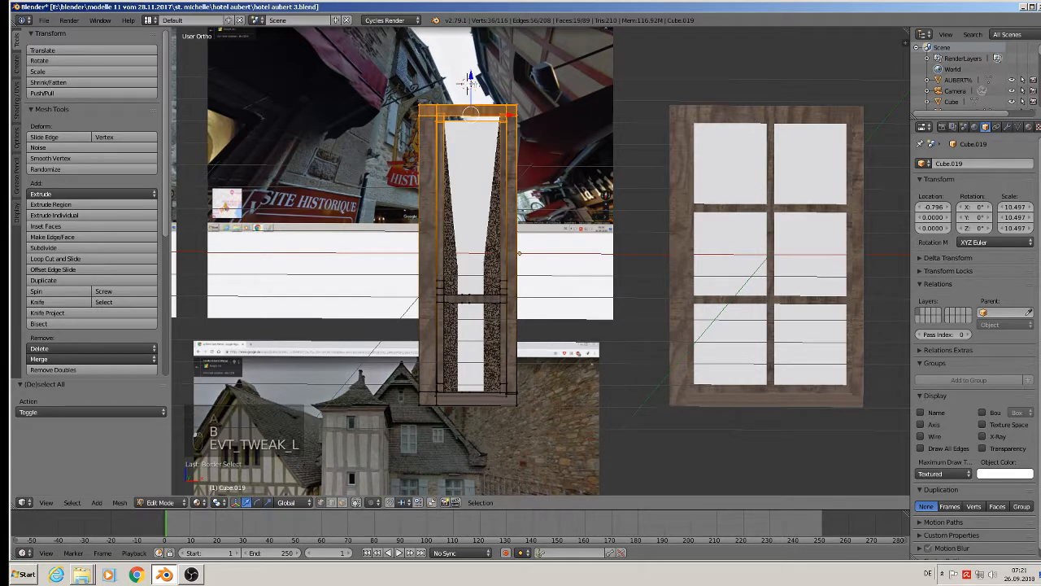
pyautogui.moveTo(470, 79); pyautogui.dragTo(459, 166)
# Select the linked glass pane of the narrow window and move it about 0.462 along Y, clear of the frame.
pyautogui.moveTo(459, 166); pyautogui.dragTo(350, 237, button='middle')
pyautogui.scroll(3, 384, 240)
pyautogui.scroll(-1, 350, 237)
pyautogui.scroll(3, 390, 235)
pyautogui.press('a')
pyautogui.scroll(2, 535, 207)
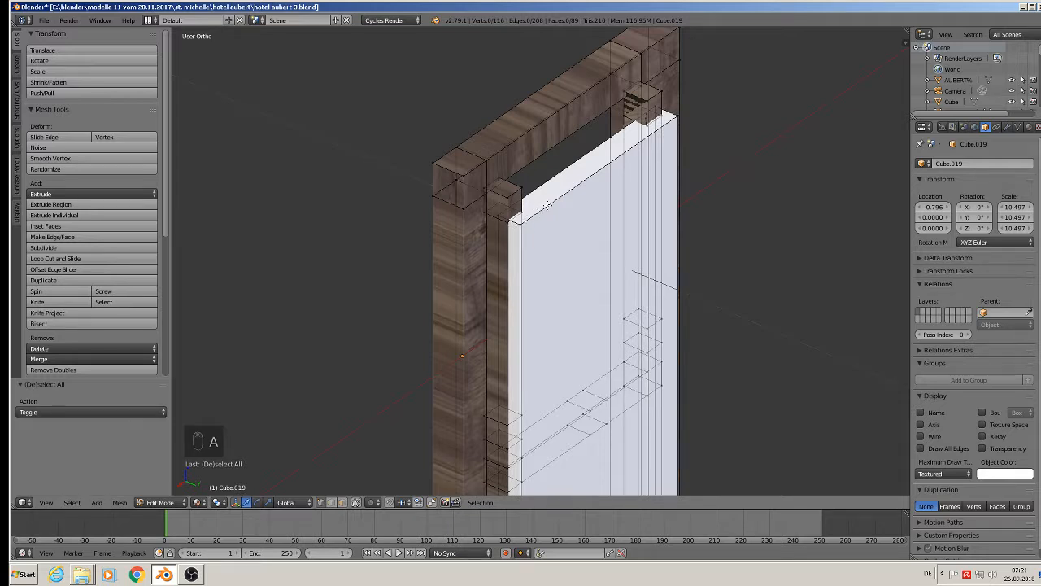
pyautogui.press('l')
pyautogui.press('l')
pyautogui.press('l')
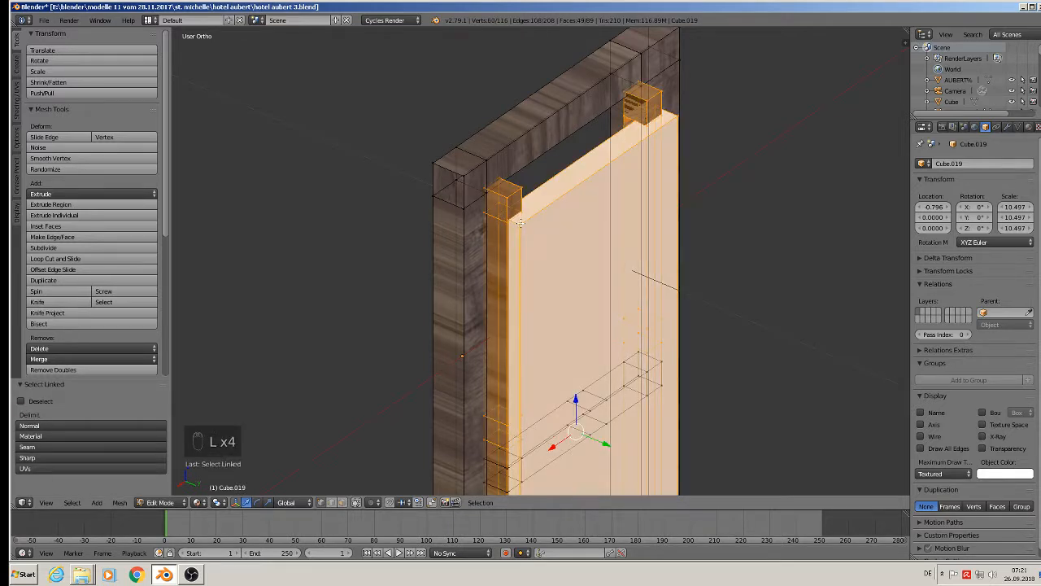
pyautogui.press('a')
pyautogui.press('l')
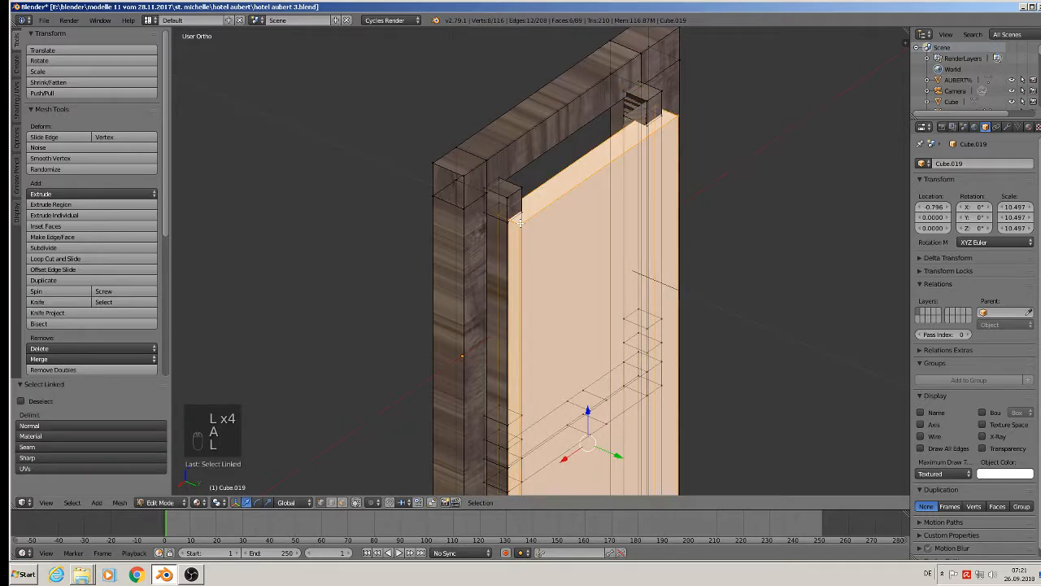
pyautogui.scroll(-2, 541, 385)
pyautogui.moveTo(603, 393); pyautogui.dragTo(887, 504)
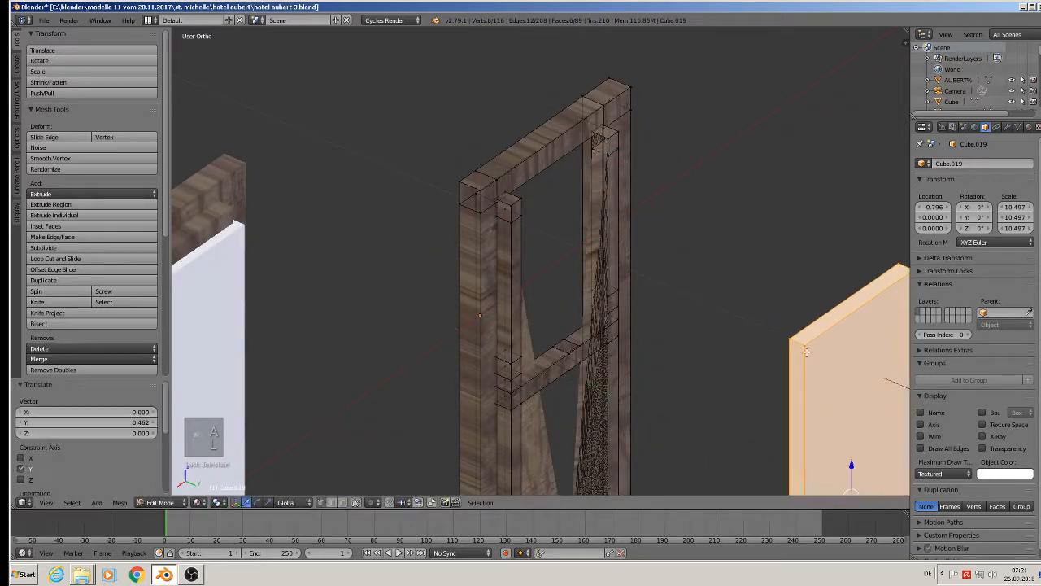
# Bridge the facing end edges of the two inner uprights below the top frame section with Bridge Edge Loops.
pyautogui.scroll(-1, 799, 319)
pyautogui.scroll(2, 636, 236)
pyautogui.scroll(2, 613, 220)
pyautogui.rightClick(475, 213)
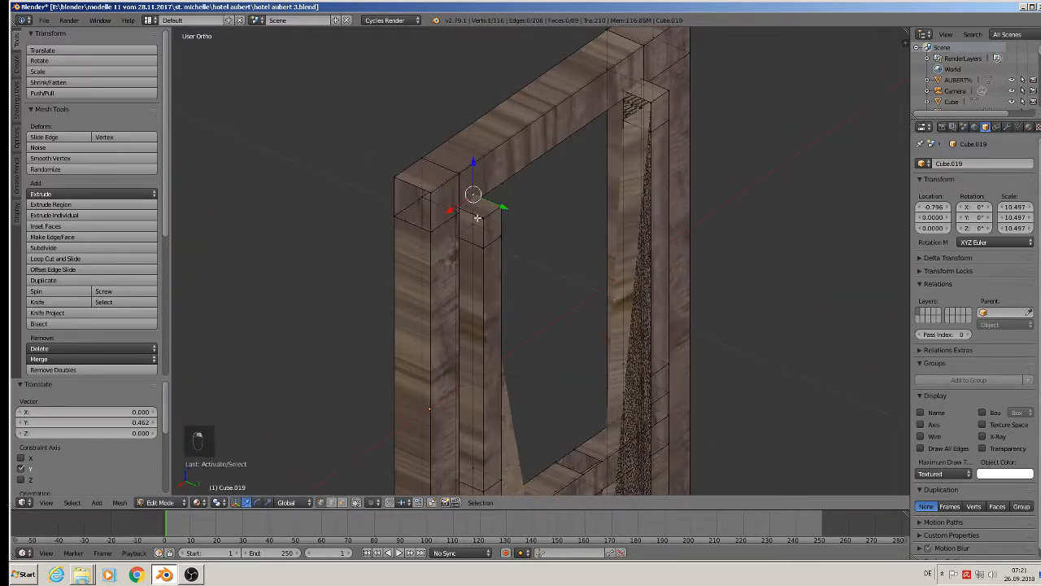
pyautogui.keyDown('shift'); pyautogui.rightClick(508, 218); pyautogui.keyUp('shift')
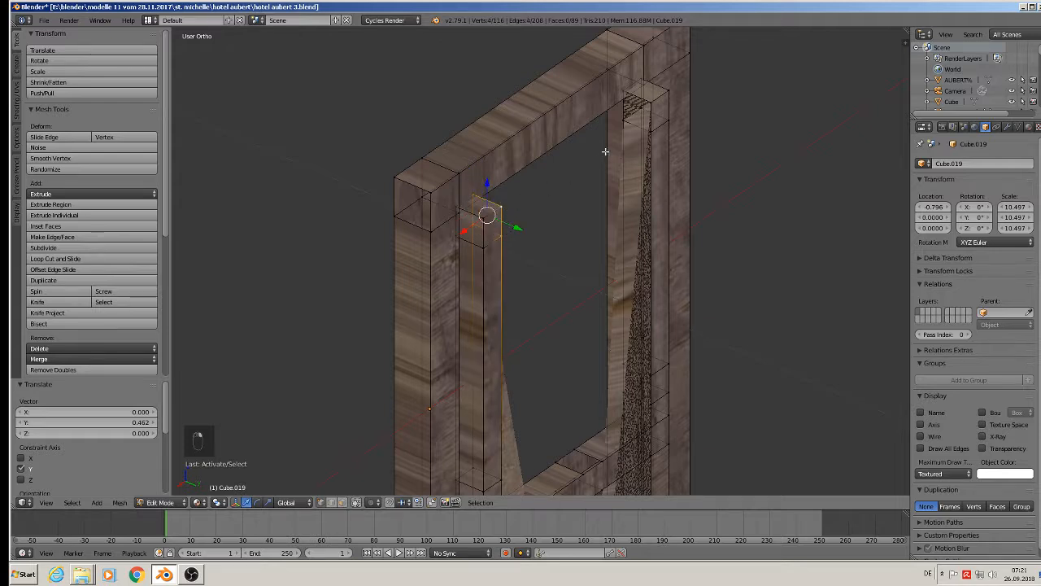
pyautogui.press('space')
pyautogui.click(657, 135)
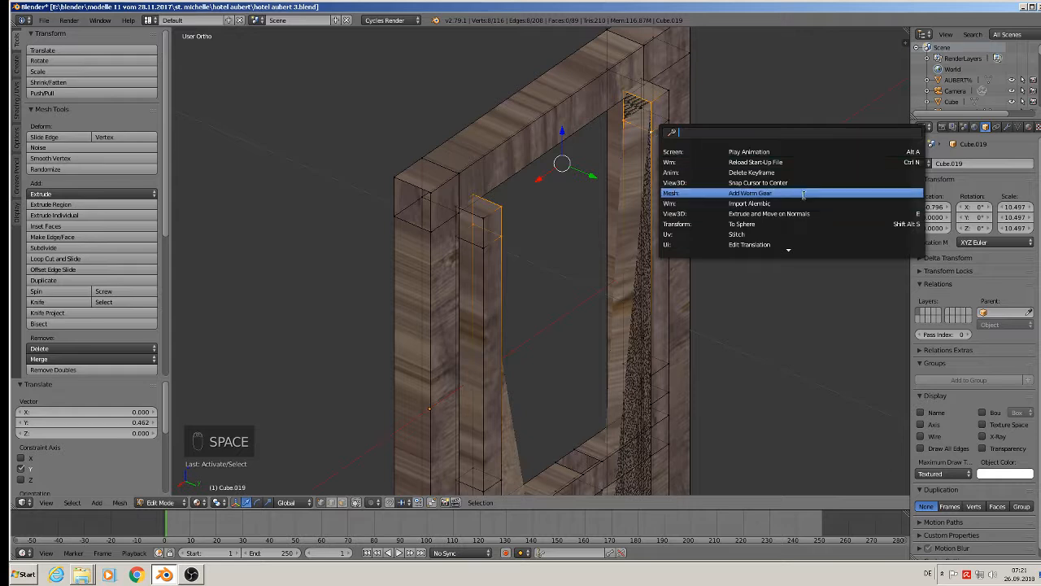
pyautogui.write('bri')
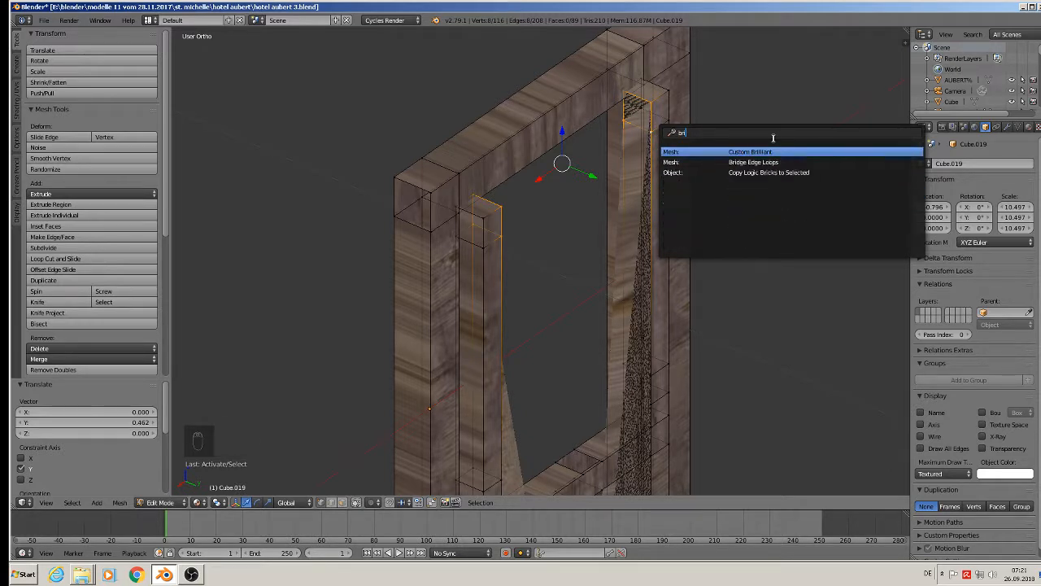
pyautogui.click(762, 161)
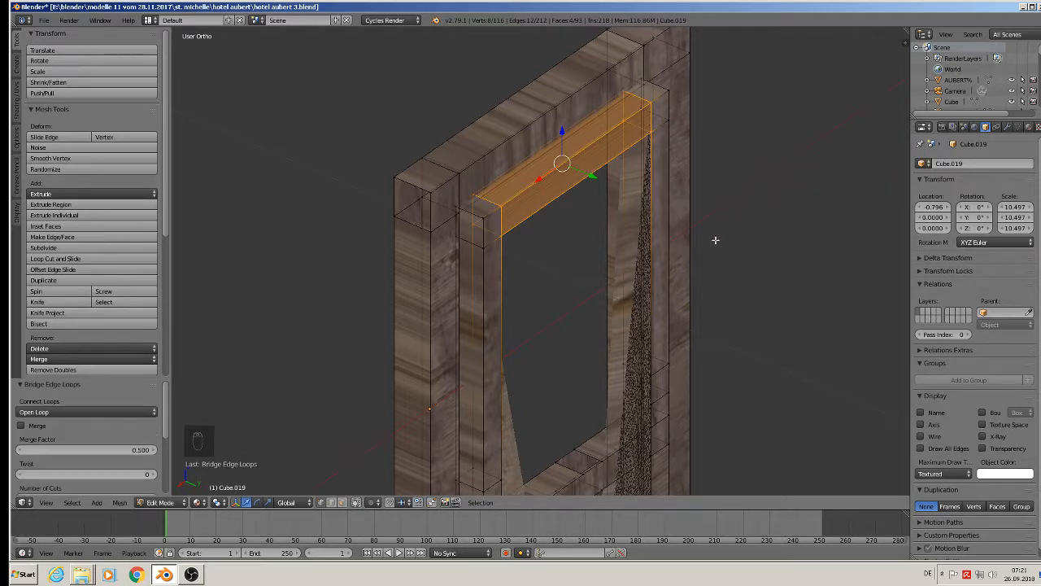
# Fill the open gaps in the upper and lower surfaces of the horizontal glazing bar with new faces.
pyautogui.keyDown('shift'); pyautogui.moveTo(636, 305); pyautogui.dragTo(554, 327, button='middle'); pyautogui.keyUp('shift')
pyautogui.scroll(2, 551, 322)
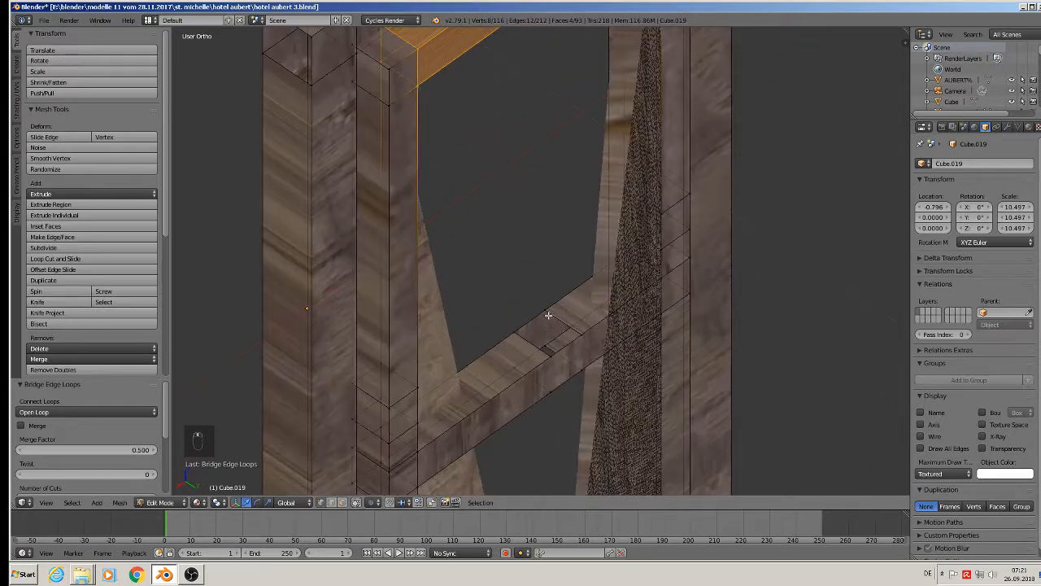
pyautogui.rightClick(548, 315)
pyautogui.keyDown('shift'); pyautogui.rightClick(514, 332); pyautogui.keyUp('shift')
pyautogui.keyDown('shift'); pyautogui.rightClick(538, 358); pyautogui.keyUp('shift')
pyautogui.keyDown('shift'); pyautogui.rightClick(593, 327); pyautogui.keyUp('shift')
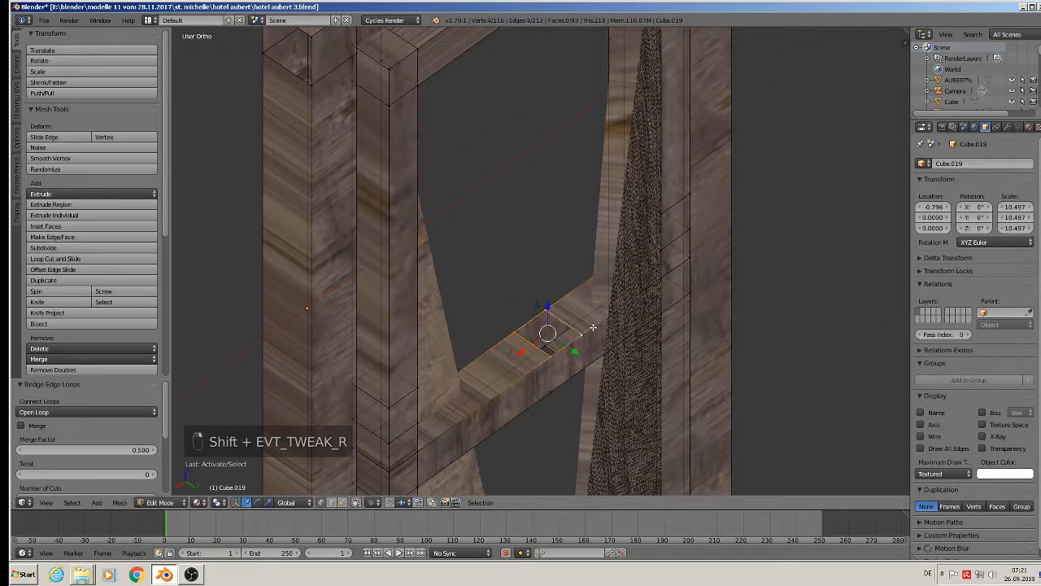
pyautogui.press('f')
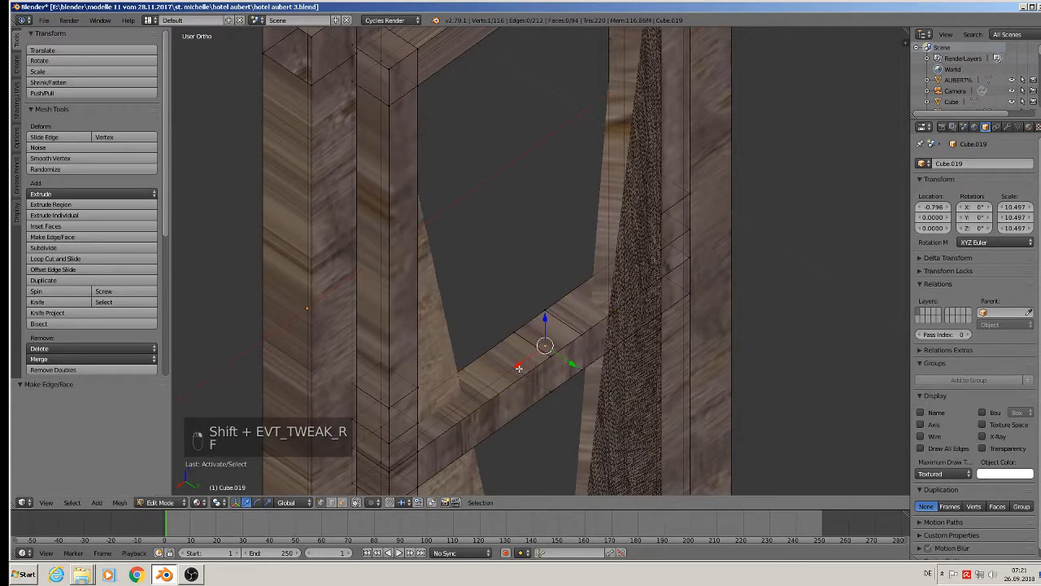
pyautogui.rightClick(569, 375)
pyautogui.press('f')
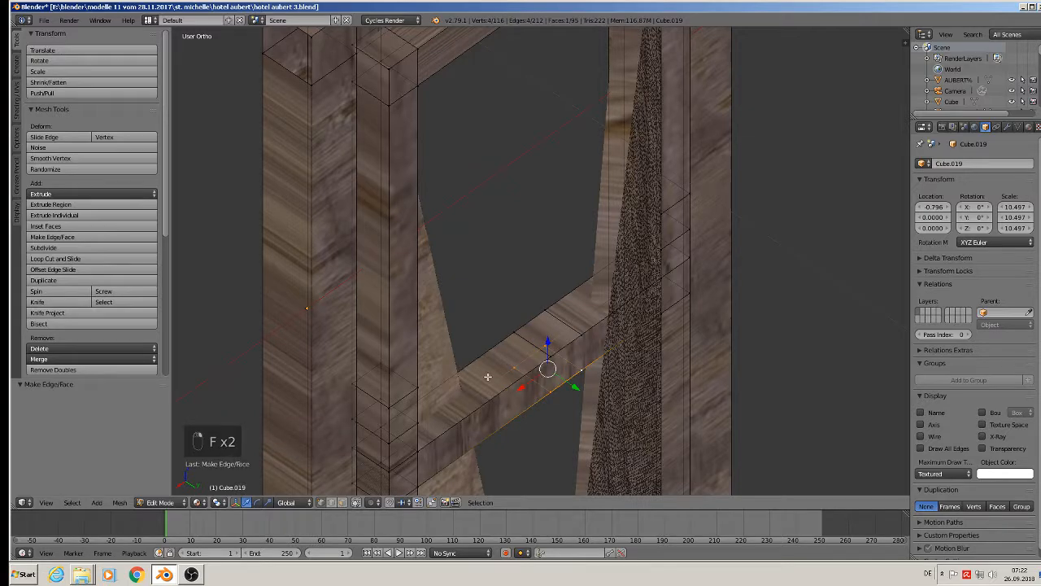
# Delete the edges along the bottom inner frame section that carry the distorted triangular faces.
pyautogui.moveTo(581, 370); pyautogui.dragTo(698, 198, button='middle')
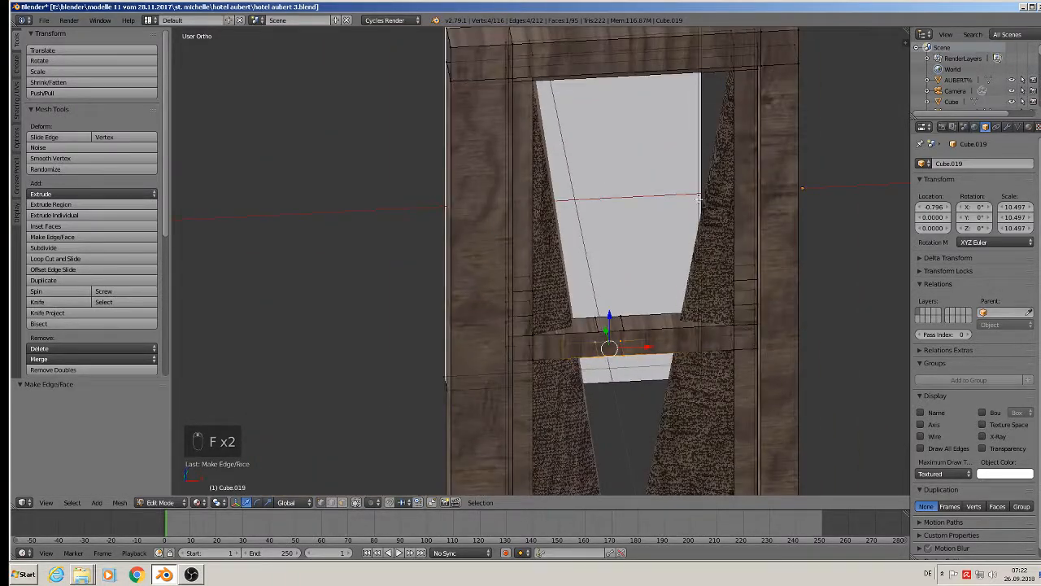
pyautogui.moveTo(710, 332); pyautogui.dragTo(632, 257, button='middle')
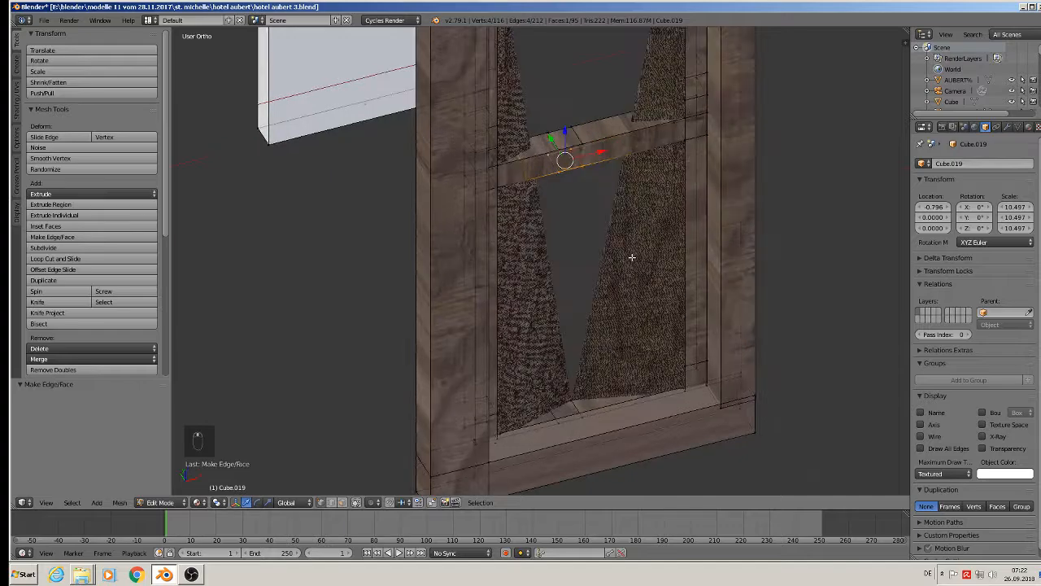
pyautogui.scroll(1, 605, 389)
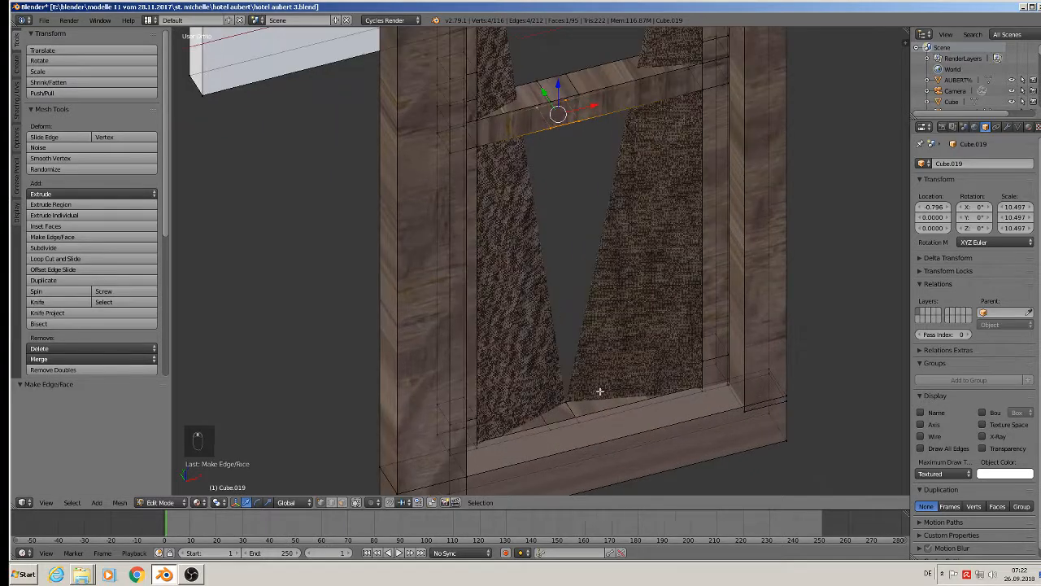
pyautogui.click(341, 502)
pyautogui.moveTo(509, 377); pyautogui.dragTo(283, 372, button='middle')
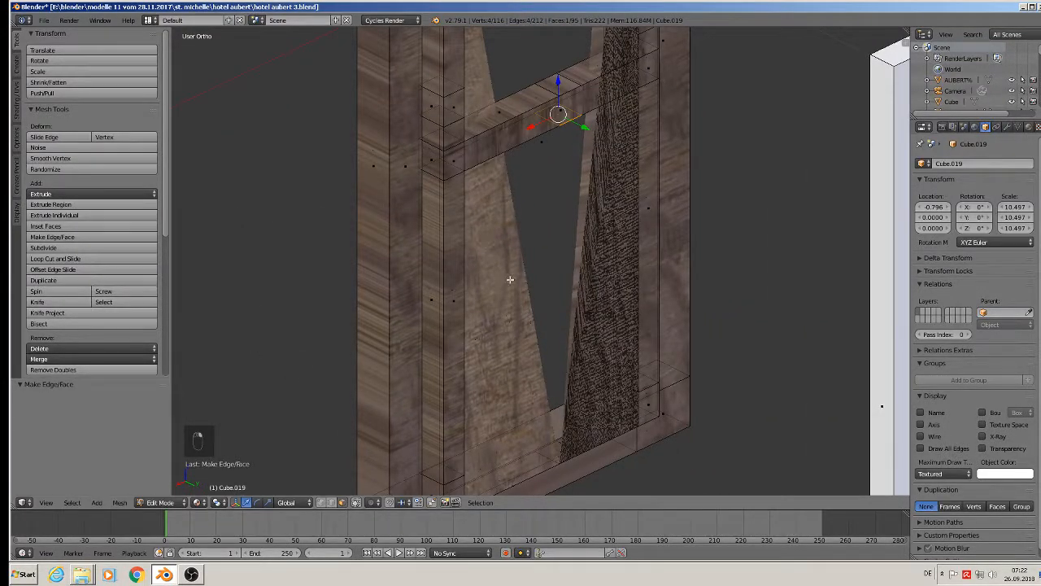
pyautogui.scroll(-4, 501, 277)
pyautogui.moveTo(493, 263); pyautogui.dragTo(480, 147, button='middle')
pyautogui.scroll(3, 556, 293)
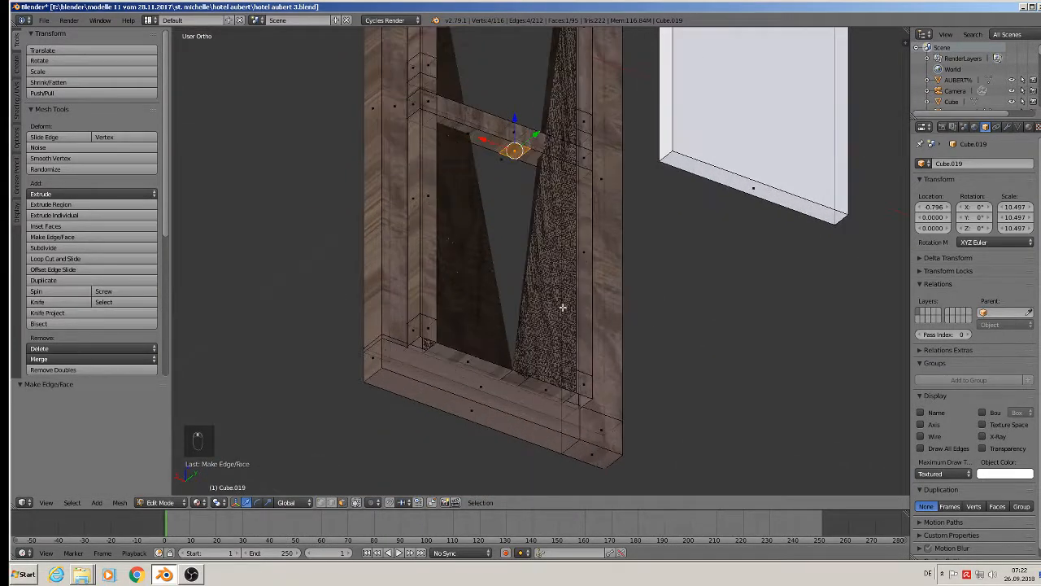
pyautogui.rightClick(545, 378)
pyautogui.moveTo(545, 378); pyautogui.dragTo(508, 415, button='middle')
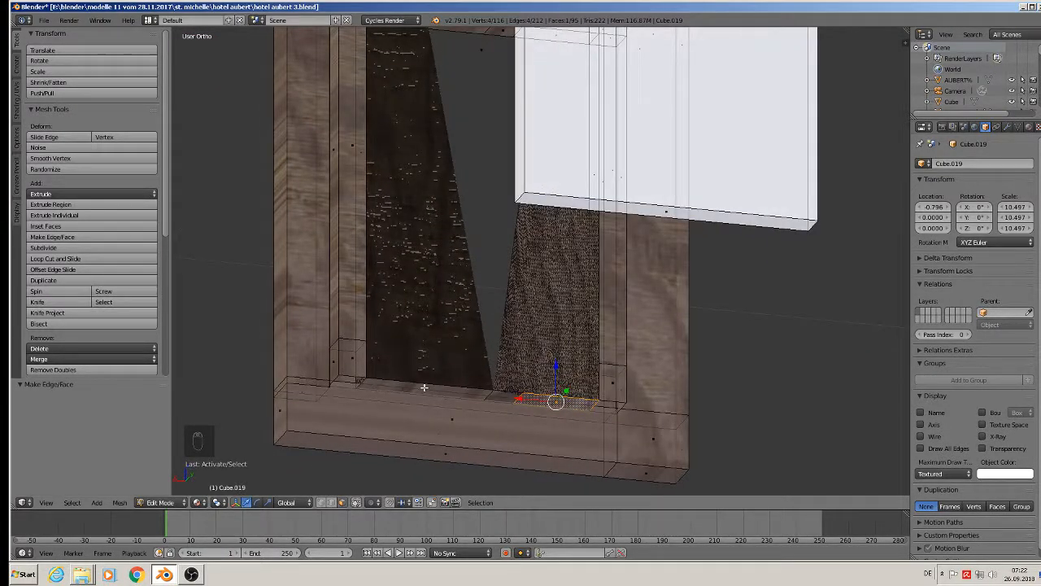
pyautogui.rightClick(470, 392)
pyautogui.rightClick(491, 391)
pyautogui.keyDown('shift'); pyautogui.rightClick(503, 393); pyautogui.keyUp('shift')
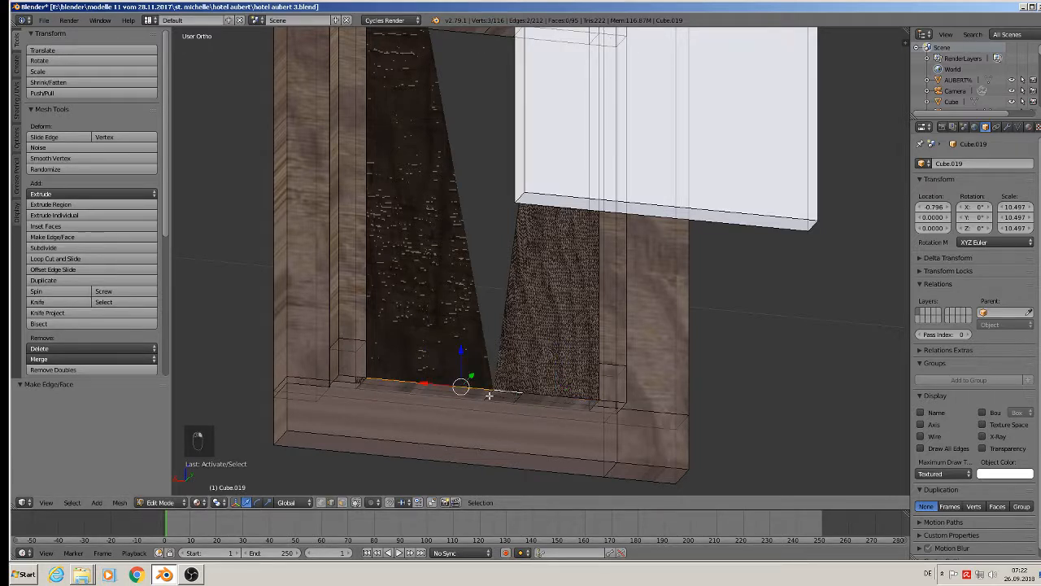
pyautogui.keyDown('shift'); pyautogui.rightClick(543, 393); pyautogui.keyUp('shift')
pyautogui.keyDown('shift'); pyautogui.rightClick(516, 397); pyautogui.keyUp('shift')
pyautogui.press('x')
pyautogui.click(492, 334)
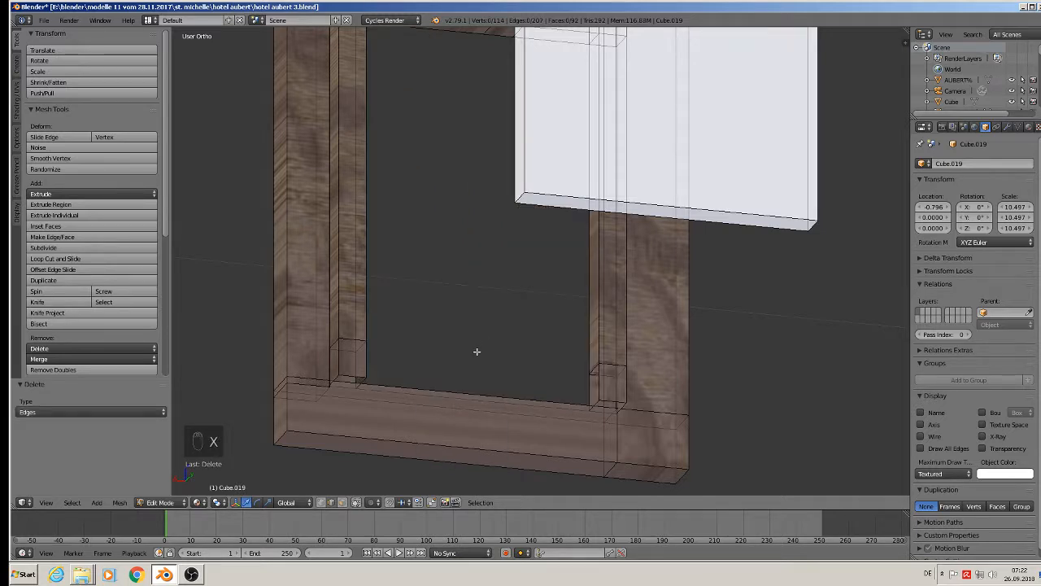
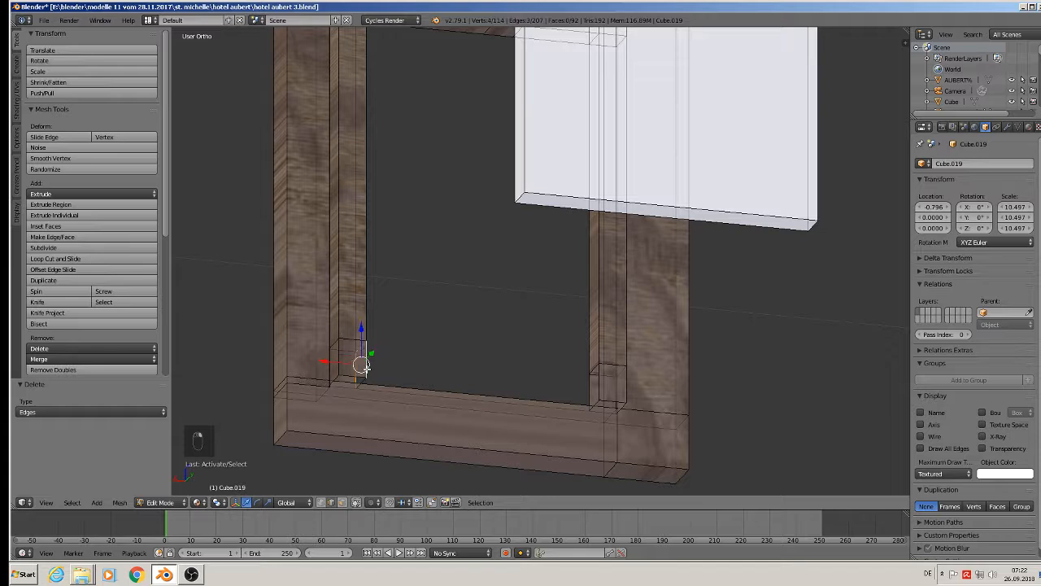
# Select the facing edges at the lower ends of both inner uprights and connect them with Bridge Edge Loops.
pyautogui.keyDown('shift'); pyautogui.rightClick(363, 382); pyautogui.keyUp('shift')
pyautogui.keyDown('shift'); pyautogui.rightClick(364, 381); pyautogui.keyUp('shift')
pyautogui.keyDown('shift'); pyautogui.rightClick(591, 366); pyautogui.keyUp('shift')
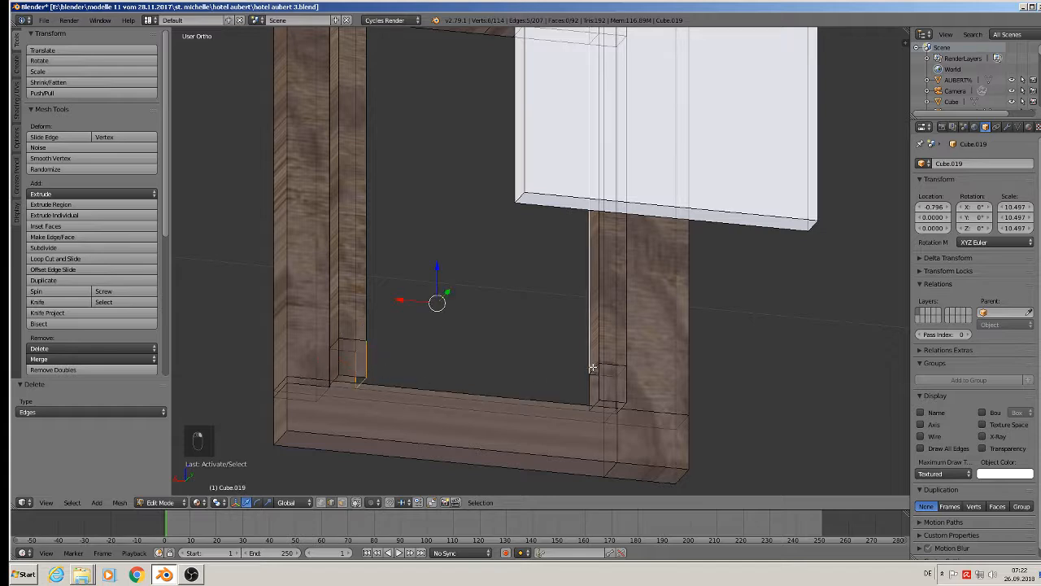
pyautogui.keyDown('shift'); pyautogui.rightClick(591, 366); pyautogui.keyUp('shift')
pyautogui.keyDown('shift'); pyautogui.rightClick(590, 392); pyautogui.keyUp('shift')
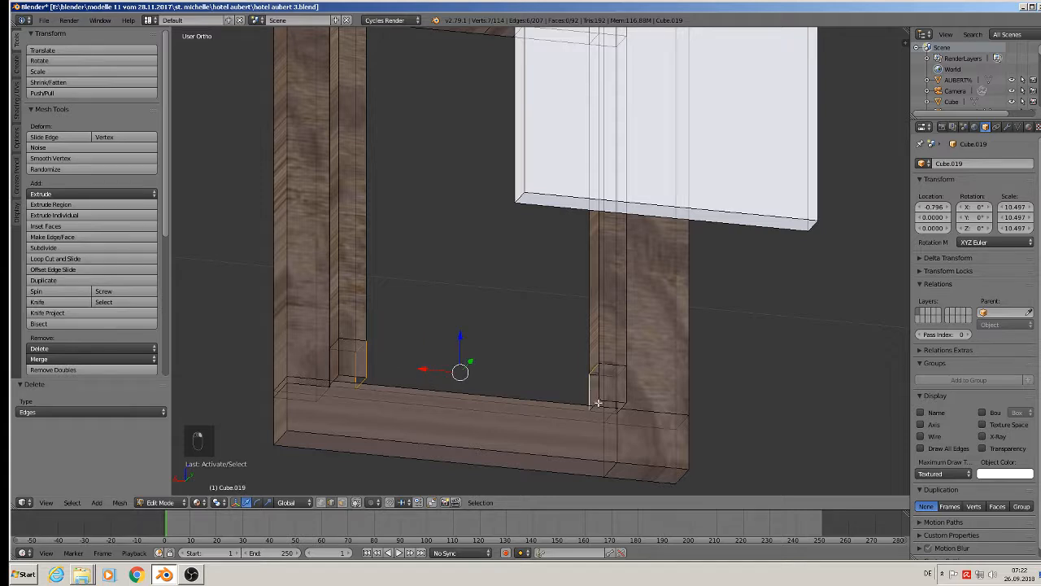
pyautogui.keyDown('shift'); pyautogui.rightClick(594, 402); pyautogui.keyUp('shift')
pyautogui.press('space')
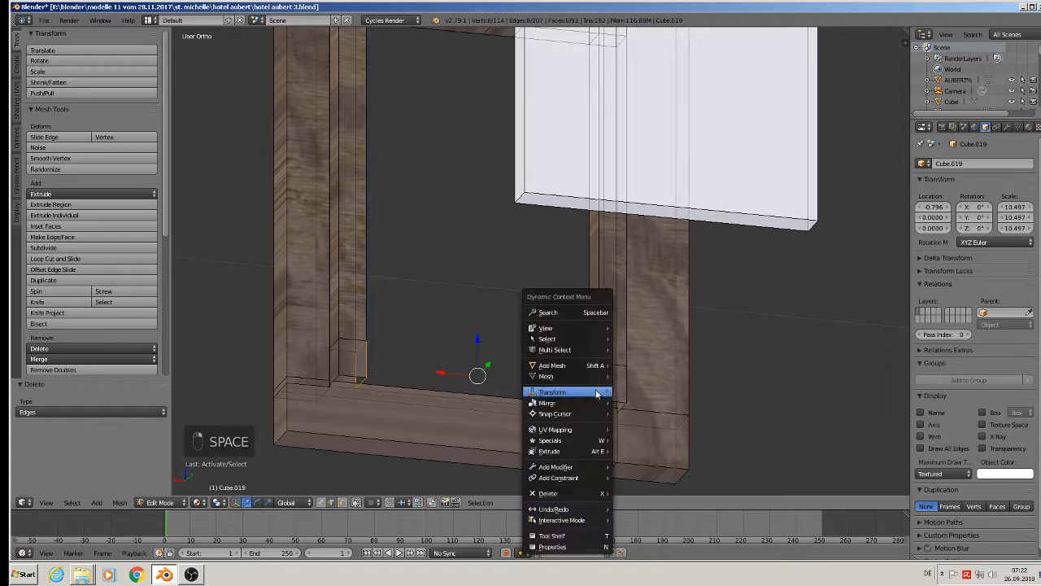
pyautogui.click(611, 332)
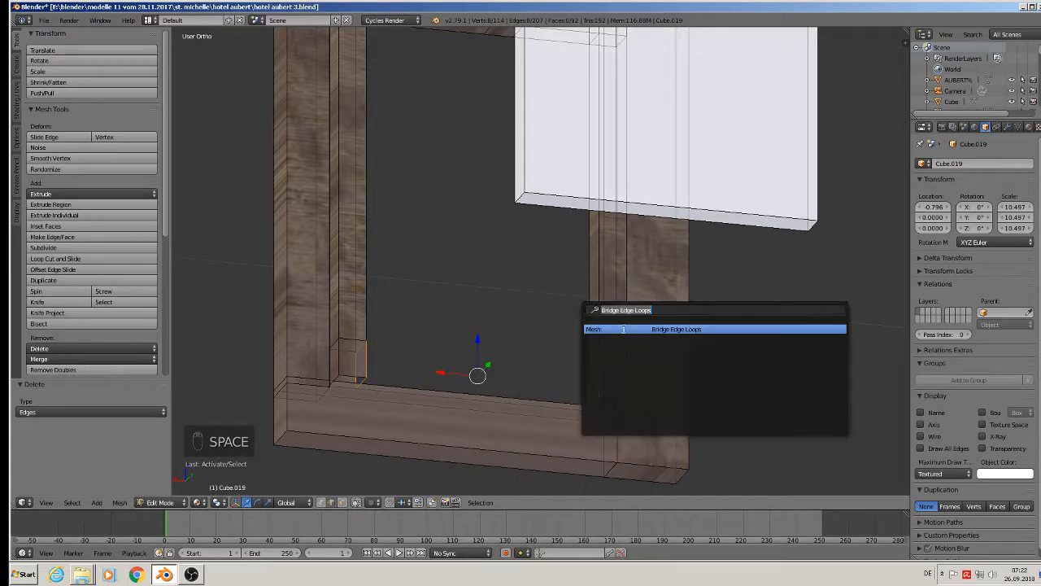
pyautogui.click(624, 328)
pyautogui.press('Tab')
pyautogui.scroll(-1, 490, 383)
pyautogui.moveTo(491, 383); pyautogui.dragTo(658, 405, button='middle')
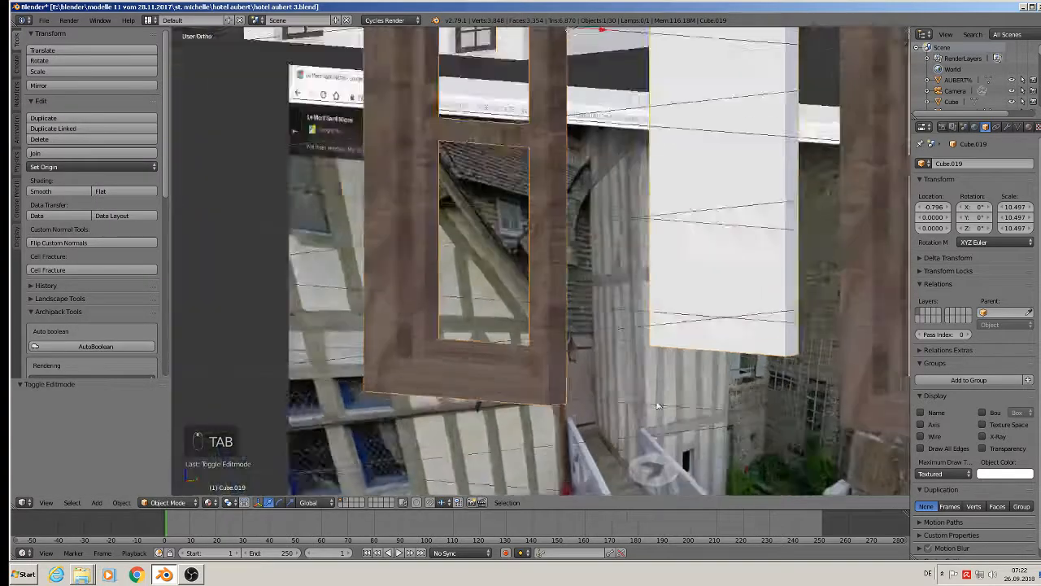
pyautogui.scroll(-5, 658, 405)
# Select the linked glass pane and move it about -0.446 along Y, back into the narrow window frame.
pyautogui.press('Tab')
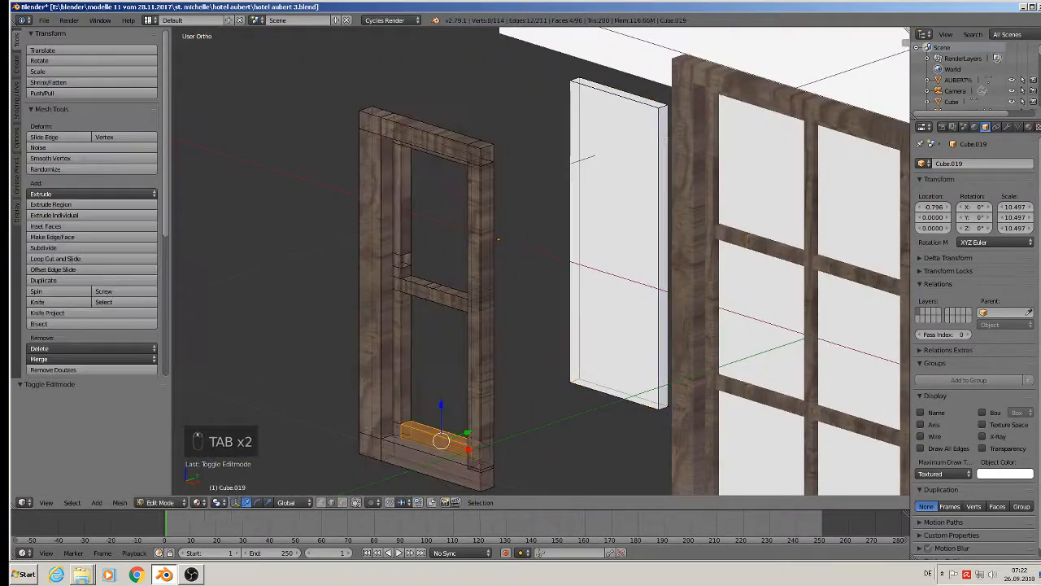
pyautogui.press('a')
pyautogui.press('a')
pyautogui.press('a')
pyautogui.press('l')
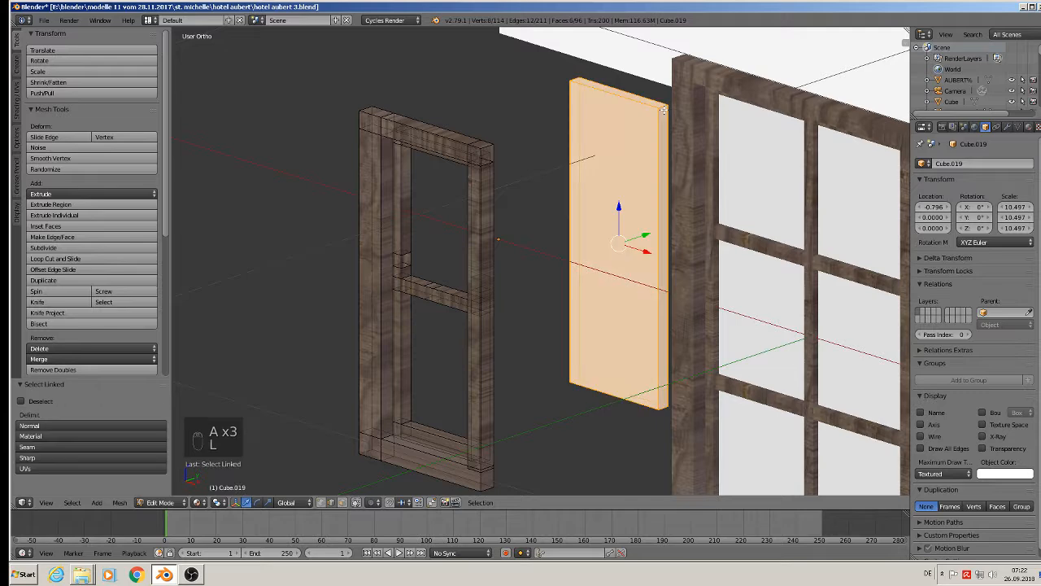
pyautogui.press('g')
pyautogui.press('y')
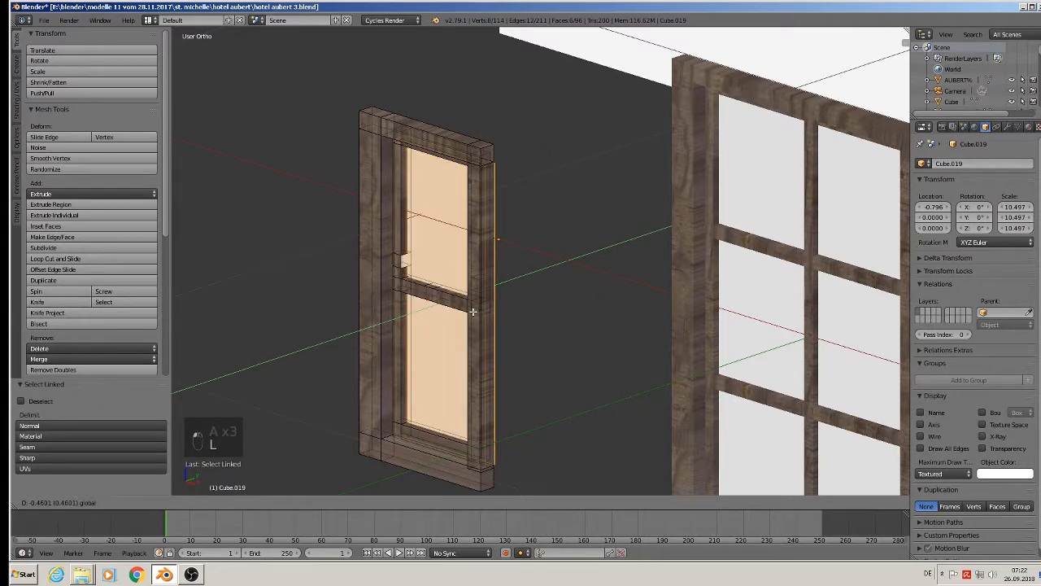
pyautogui.click(480, 315)
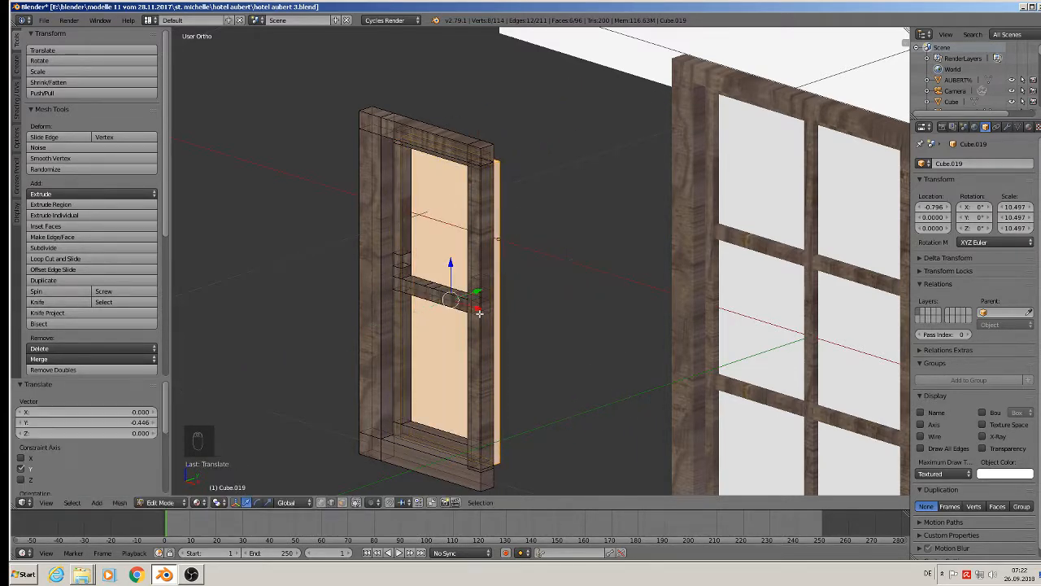
pyautogui.press('Tab')
# Move the narrow window in front view toward the house gable, to about -3.567 in X and 0.600 in Z.
pyautogui.moveTo(475, 317); pyautogui.dragTo(601, 293, button='middle')
pyautogui.press('KP_1')
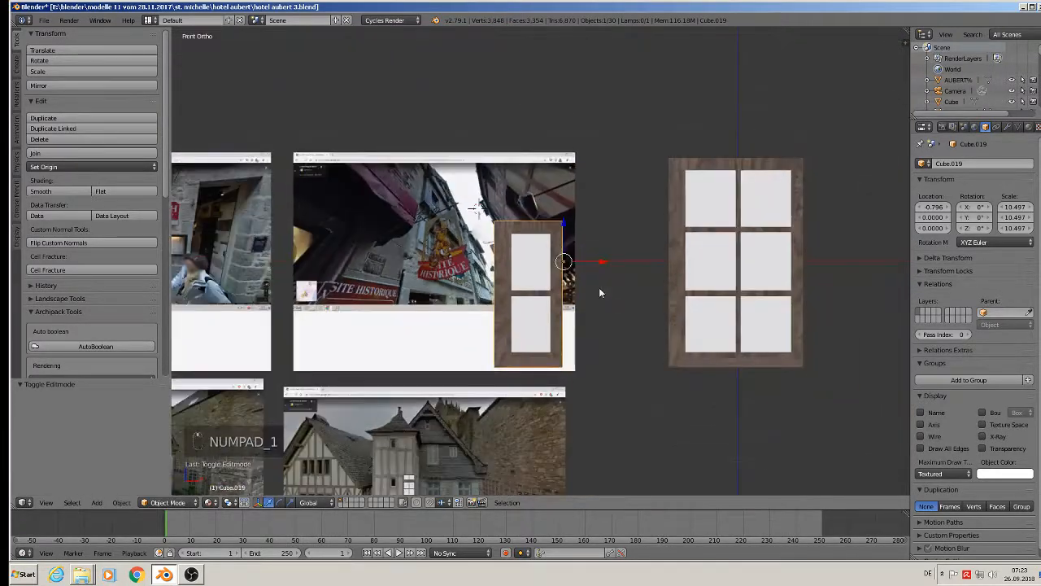
pyautogui.scroll(3, 597, 284)
pyautogui.moveTo(596, 282); pyautogui.dragTo(393, 277)
pyautogui.click(391, 221)
pyautogui.scroll(3, 390, 221)
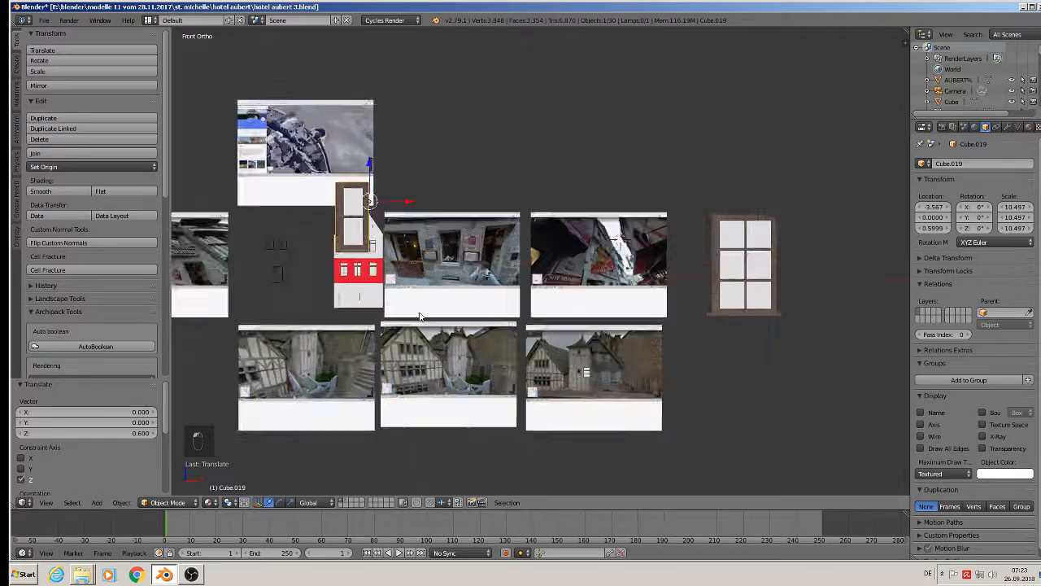
# Scale the narrow window down uniformly to about 1.115 and lower it 0.114 along Z over the gable.
pyautogui.press('s')
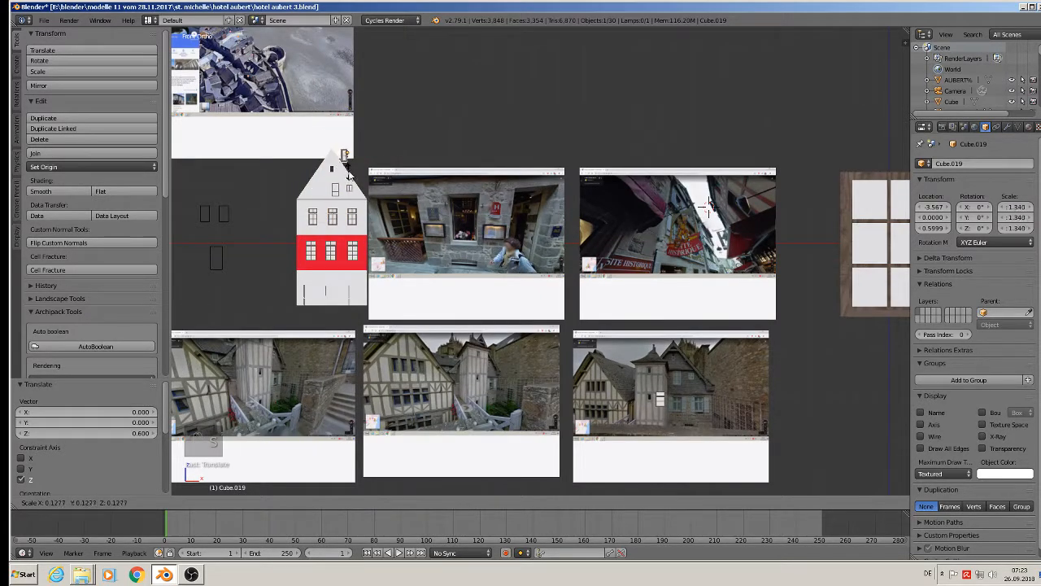
pyautogui.click(348, 172)
pyautogui.moveTo(349, 107); pyautogui.dragTo(347, 123)
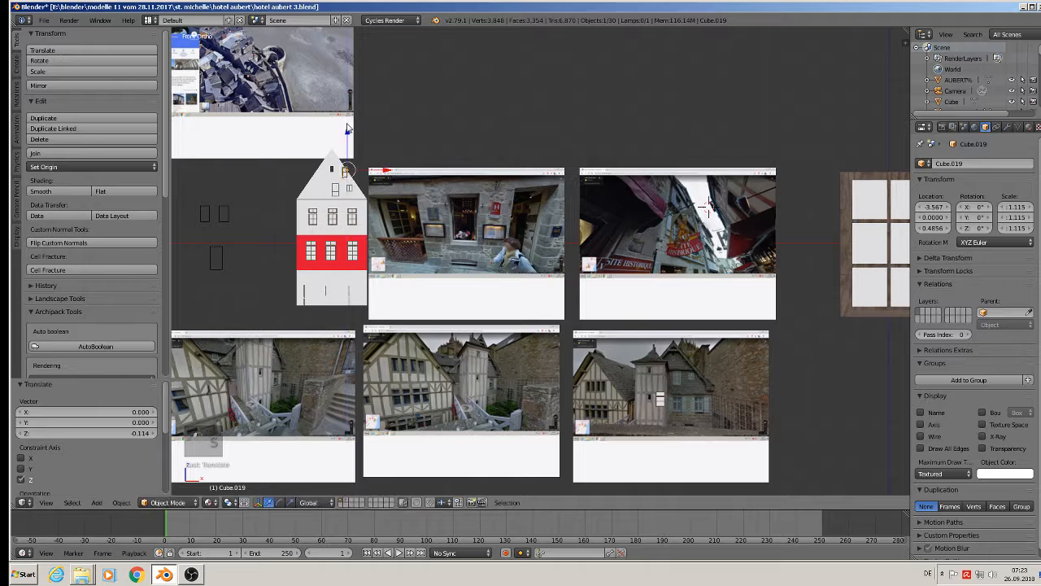
# Move the narrow window about 3.020 along Y into the gable wall and about -0.091 along X.
pyautogui.moveTo(358, 140); pyautogui.dragTo(536, 271, button='middle')
pyautogui.scroll(-4, 447, 245)
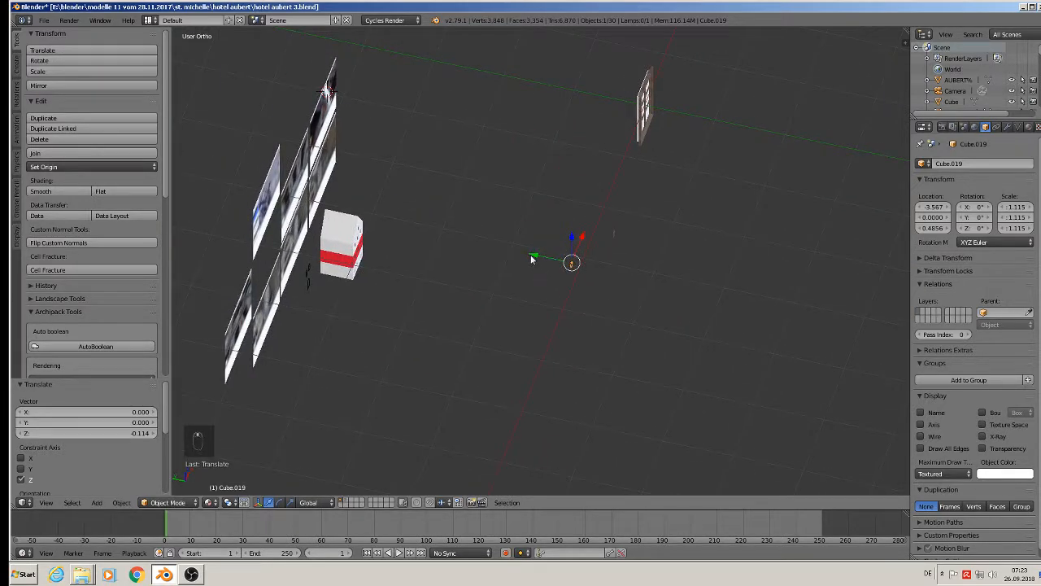
pyautogui.moveTo(531, 258); pyautogui.dragTo(309, 253)
pyautogui.press('KP_Decimal')
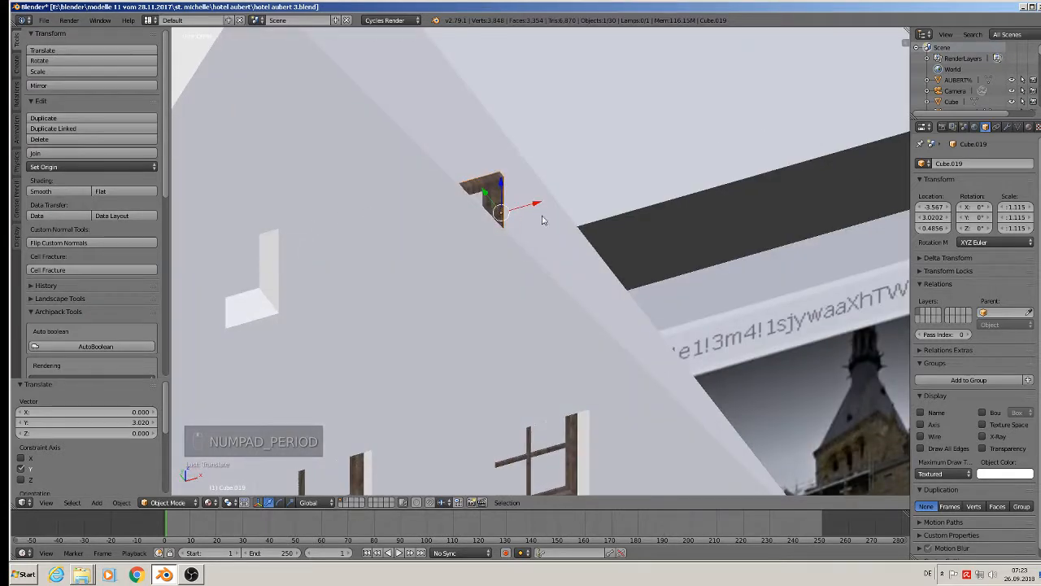
pyautogui.moveTo(536, 208); pyautogui.dragTo(309, 266)
# Fit the narrow window into the small gable opening, scaled to about 0.846 in X and Y and 0.660 in Z, and raised to about 0.501 in Z.
pyautogui.press('KP_1')
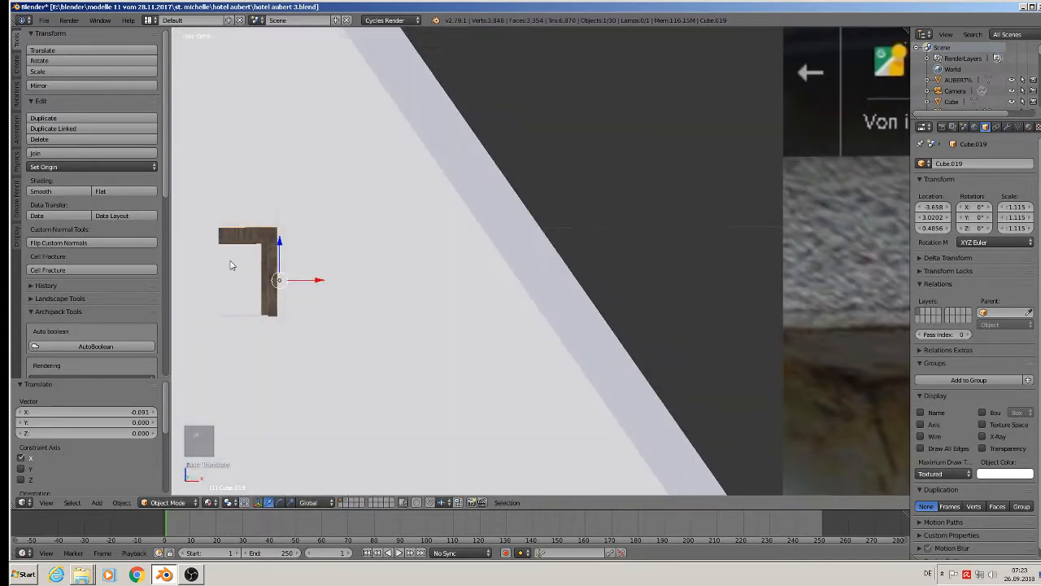
pyautogui.keyDown('shift'); pyautogui.moveTo(281, 294); pyautogui.dragTo(444, 293, button='middle'); pyautogui.keyUp('shift')
pyautogui.press('s')
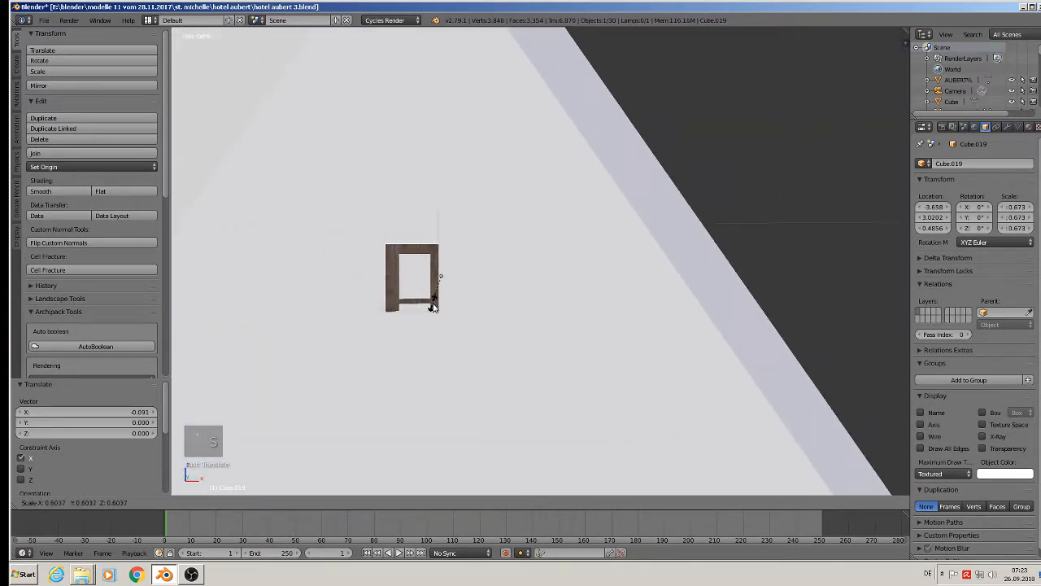
pyautogui.click(444, 312)
pyautogui.moveTo(441, 243); pyautogui.dragTo(446, 206)
pyautogui.press('s')
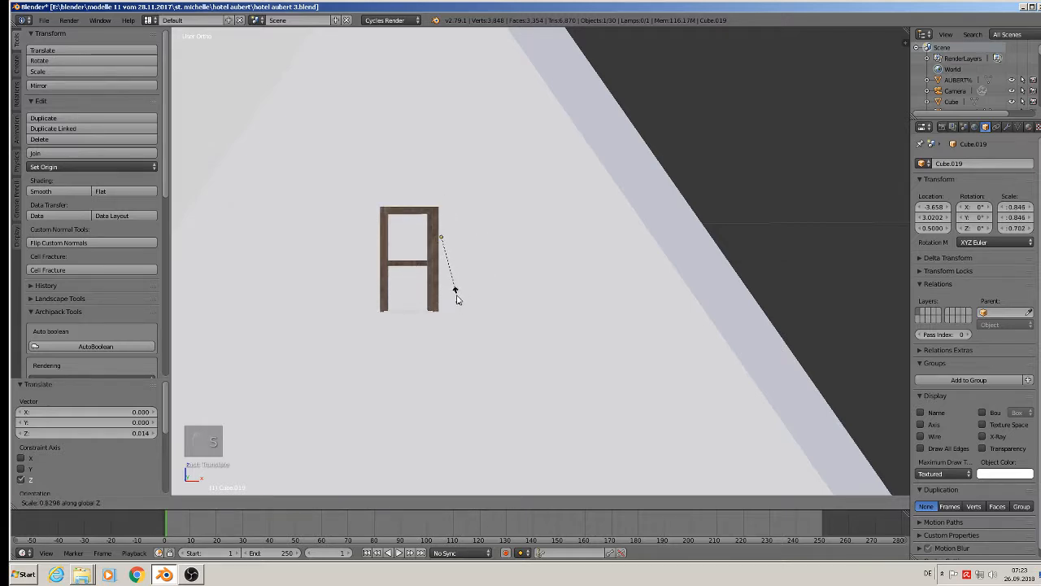
pyautogui.click(456, 288)
pyautogui.moveTo(456, 288); pyautogui.dragTo(487, 296, button='middle')
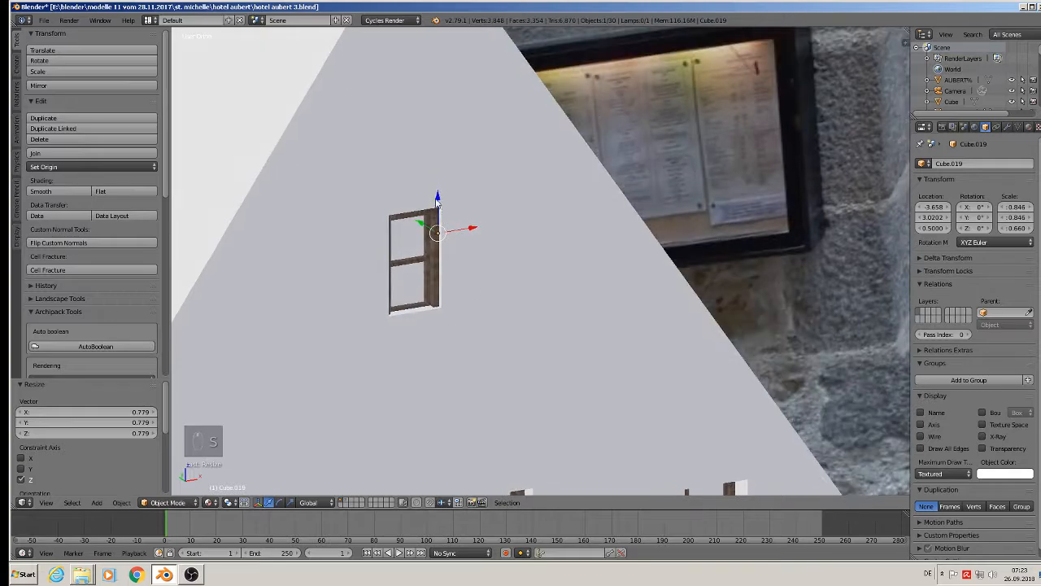
pyautogui.moveTo(436, 198); pyautogui.dragTo(436, 195)
# Make a linked duplicate of the narrow window, move it about 0.556 along Y beyond the rear gable, and rotate it 180° about Z.
pyautogui.moveTo(436, 195); pyautogui.dragTo(649, 343, button='middle')
pyautogui.scroll(-4, 466, 322)
pyautogui.hotkey('alt', 'd')
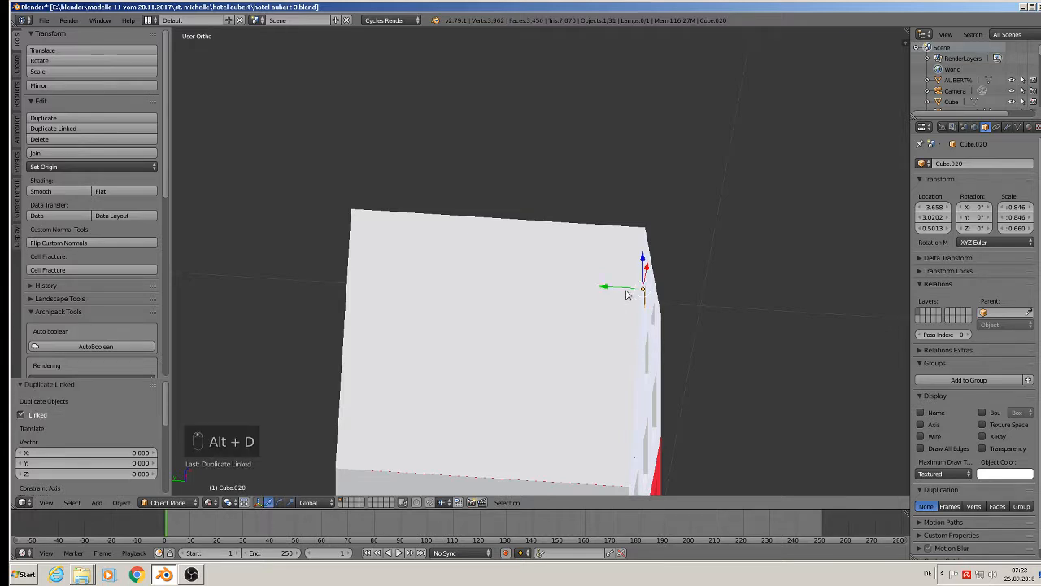
pyautogui.press('y')
pyautogui.click(272, 304)
pyautogui.write('r')
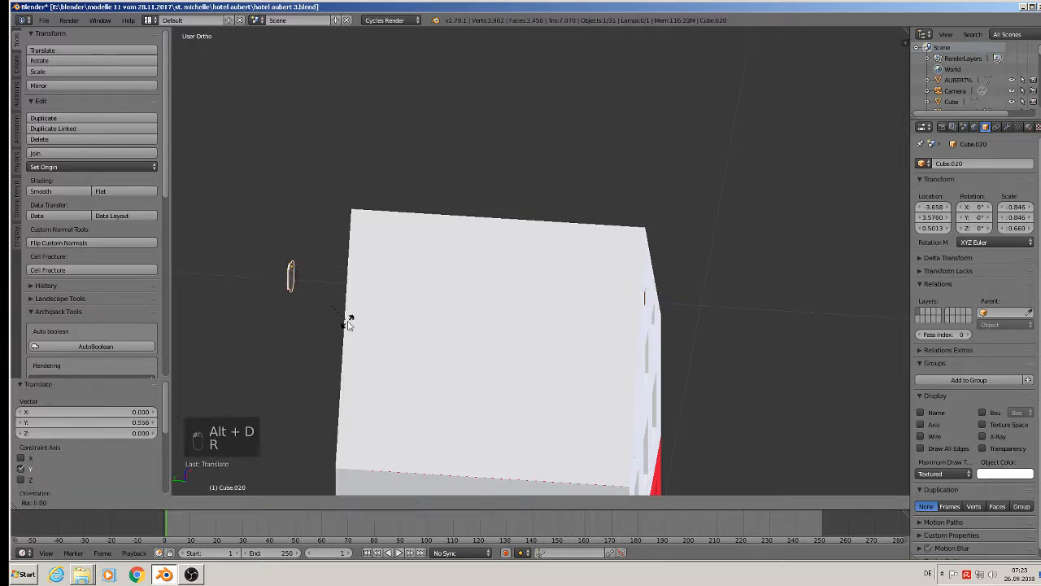
pyautogui.write('z180')
pyautogui.press('Return')
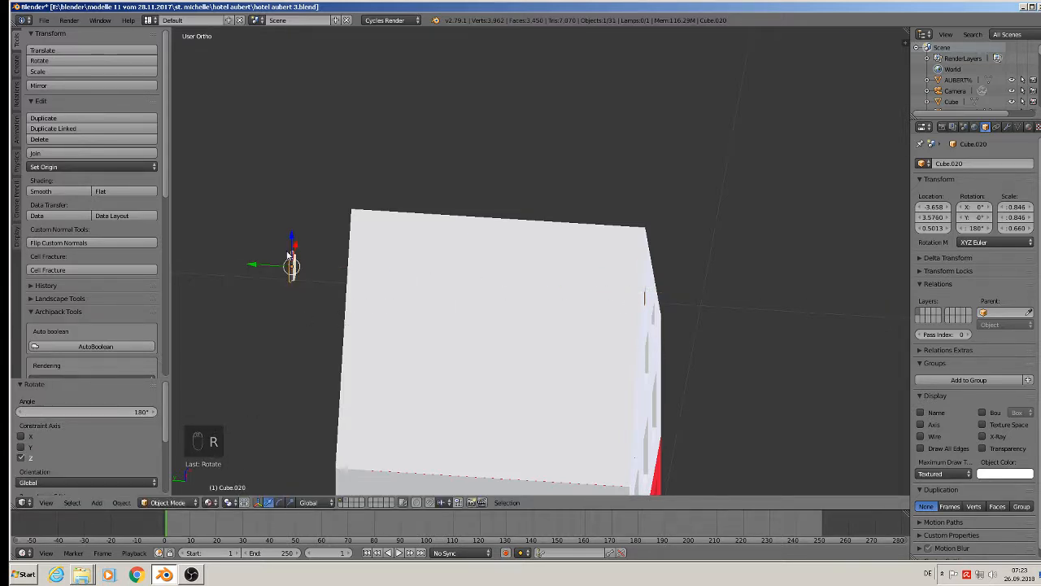
# Move the duplicated window into the rear gable's small opening, to about -3.682 in X and 3.473 in Y.
pyautogui.moveTo(348, 322); pyautogui.dragTo(350, 274, button='middle')
pyautogui.press('g')
pyautogui.press('y')
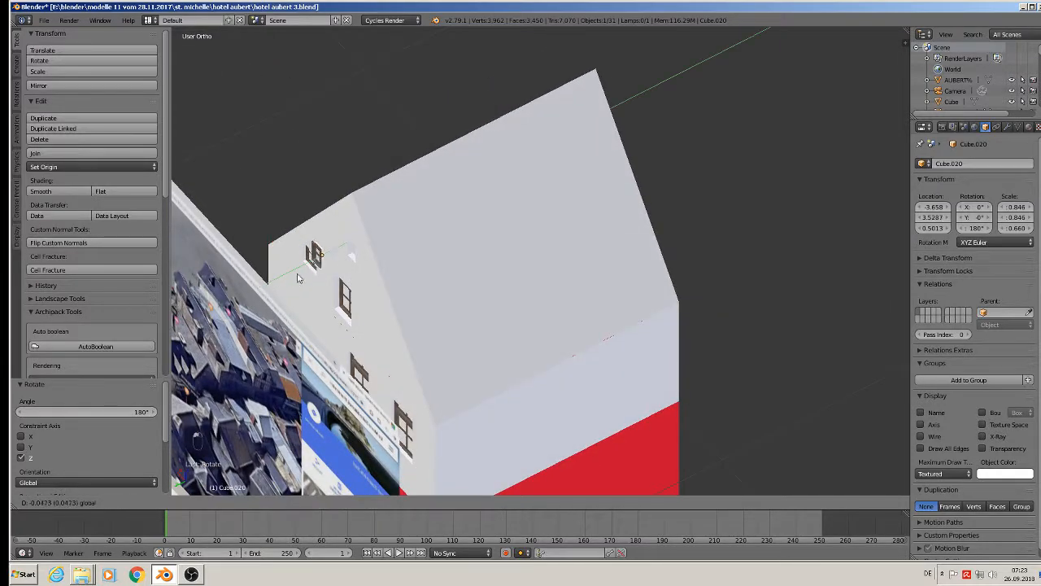
pyautogui.moveTo(331, 273); pyautogui.dragTo(332, 273)
pyautogui.moveTo(332, 273); pyautogui.dragTo(374, 190, button='middle')
pyautogui.scroll(2, 372, 212)
pyautogui.moveTo(314, 237); pyautogui.dragTo(338, 248)
pyautogui.moveTo(342, 250); pyautogui.dragTo(398, 267, button='middle')
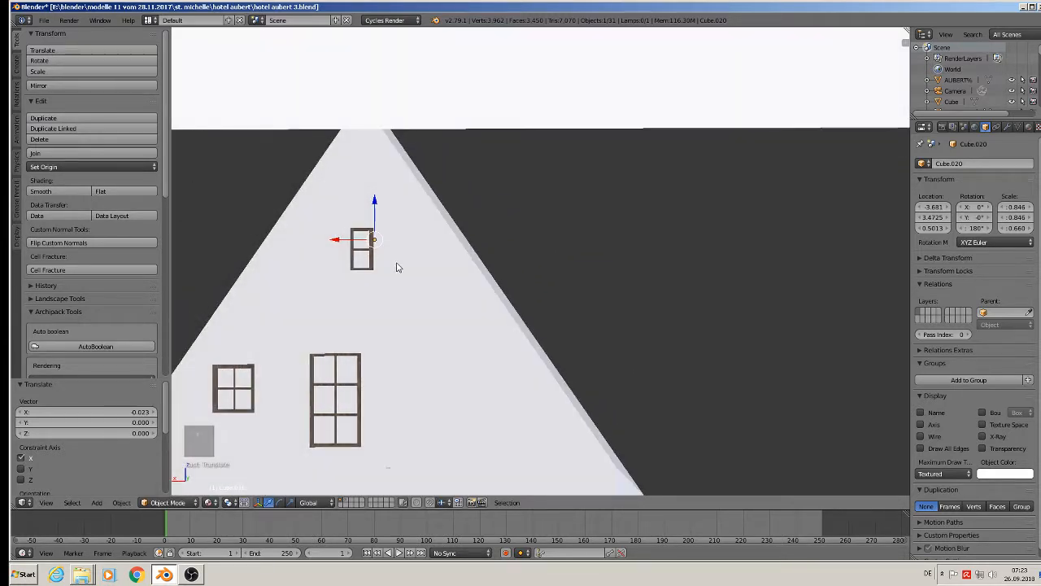
pyautogui.moveTo(346, 240); pyautogui.dragTo(347, 244)
# Deselect everything and save the file.
pyautogui.press('a')
pyautogui.scroll(-5, 478, 310)
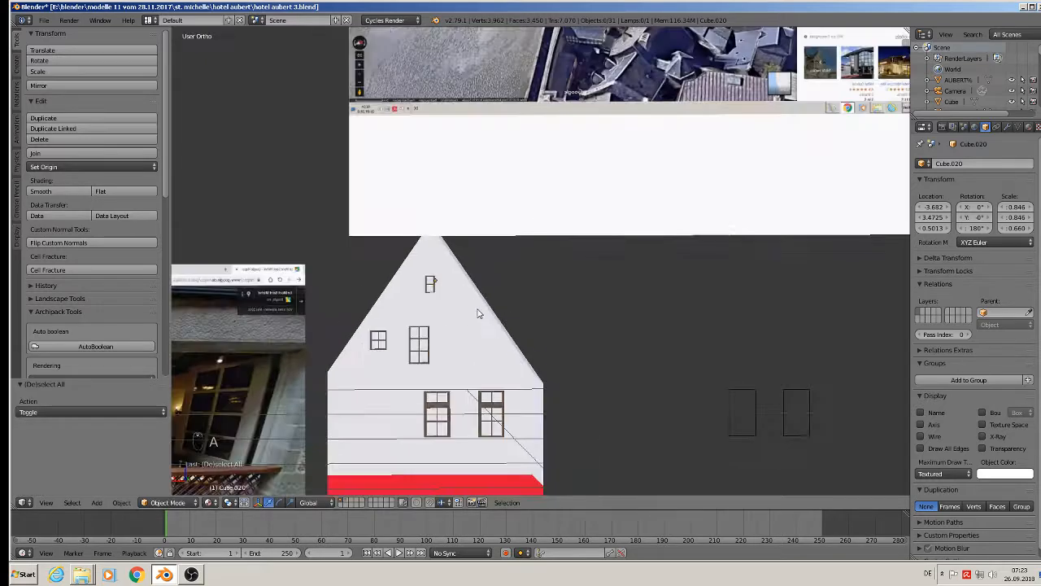
pyautogui.moveTo(479, 311); pyautogui.dragTo(367, 237, button='middle')
pyautogui.scroll(-3, 451, 347)
pyautogui.scroll(-1, 451, 346)
pyautogui.moveTo(751, 363); pyautogui.dragTo(242, 236, button='middle')
pyautogui.scroll(1, 291, 241)
pyautogui.scroll(-1, 242, 235)
pyautogui.click(43, 20)
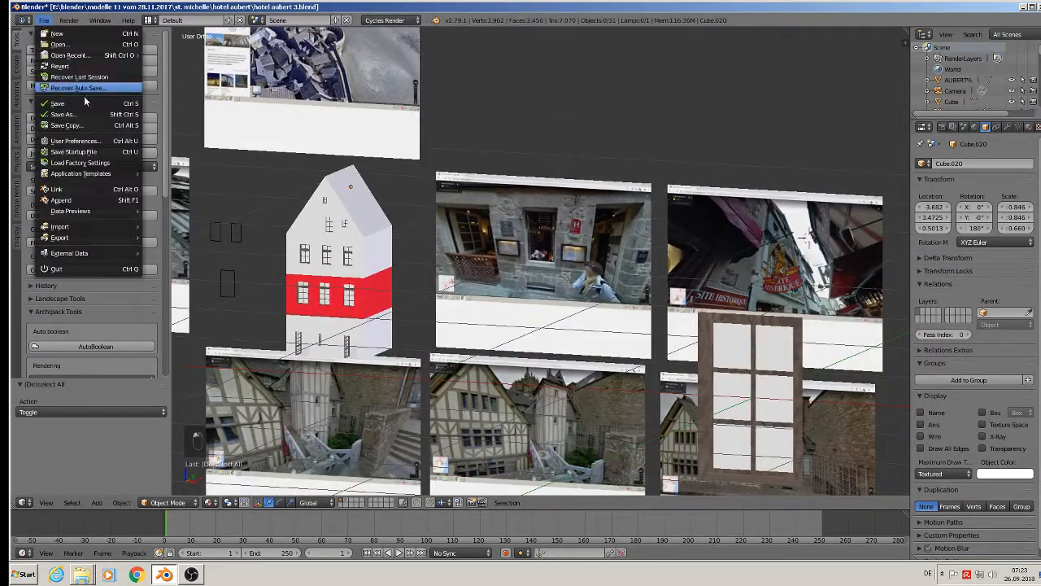
pyautogui.click(75, 104)
# Select the window outline planes beside the house and move them to the second layer.
pyautogui.rightClick(241, 244)
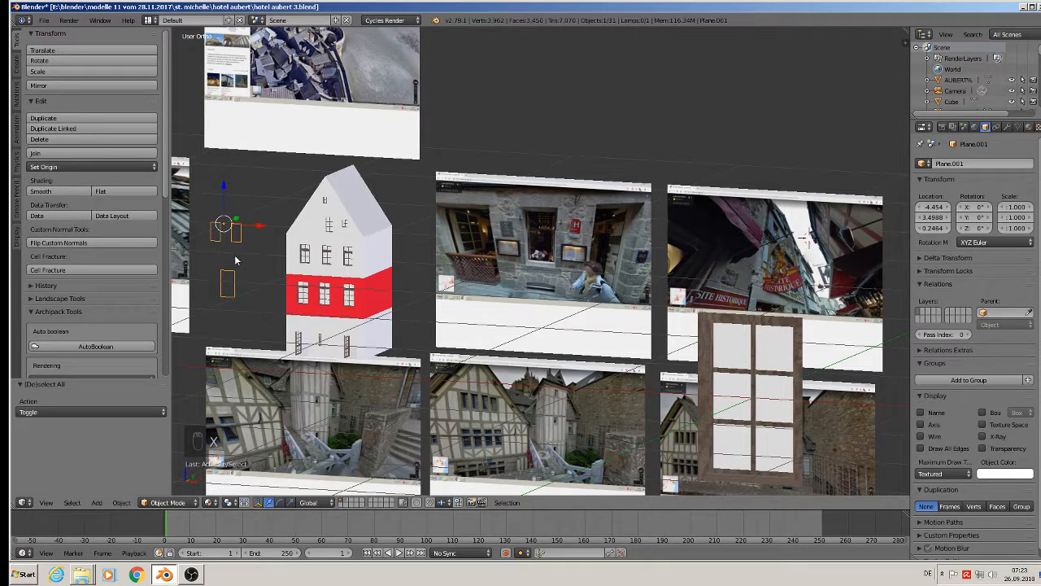
pyautogui.press('m')
pyautogui.click(333, 279)
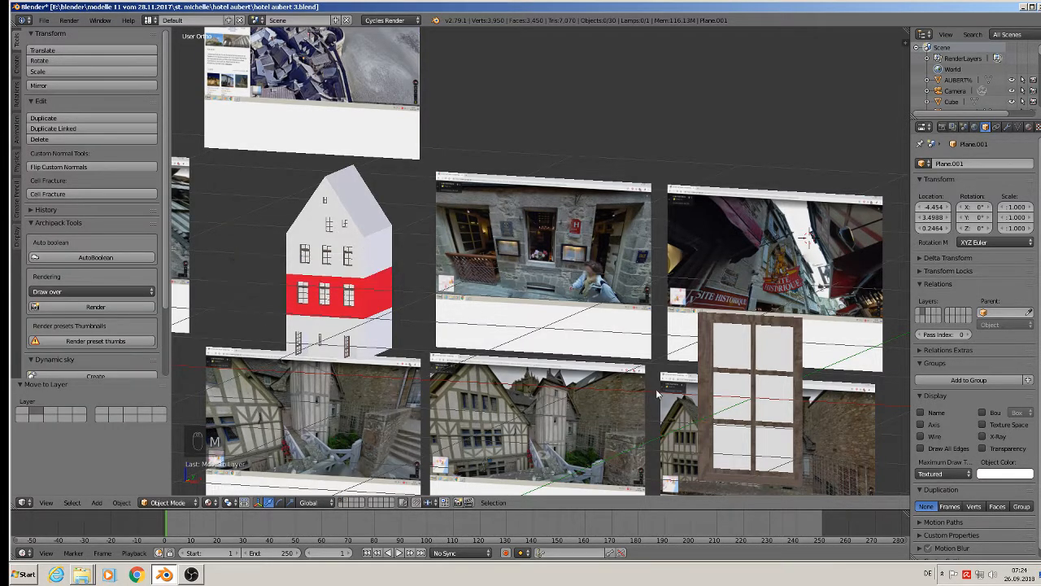
pyautogui.press('Home')
pyautogui.scroll(3, 730, 416)
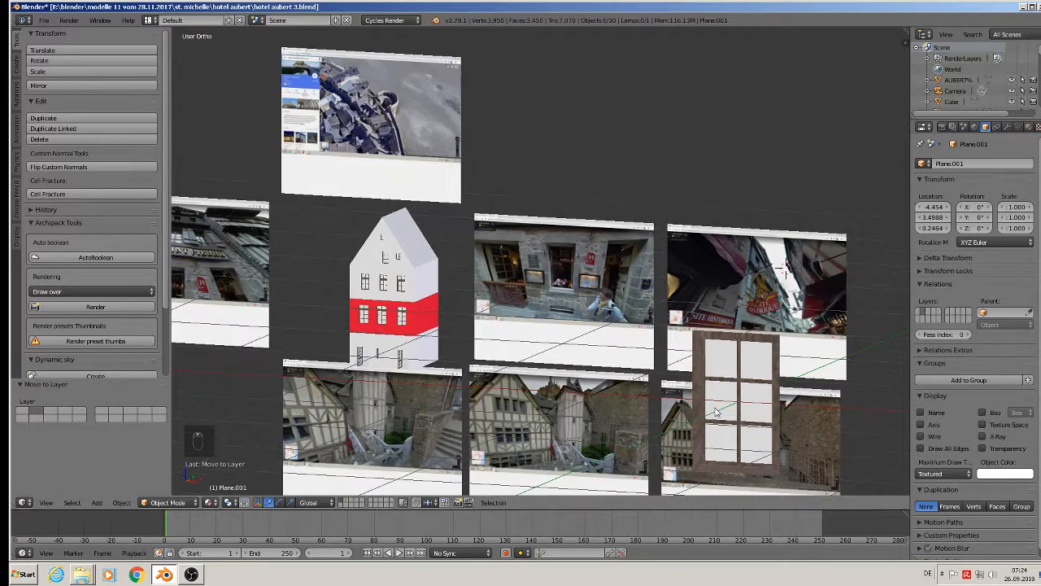
pyautogui.rightClick(703, 382)
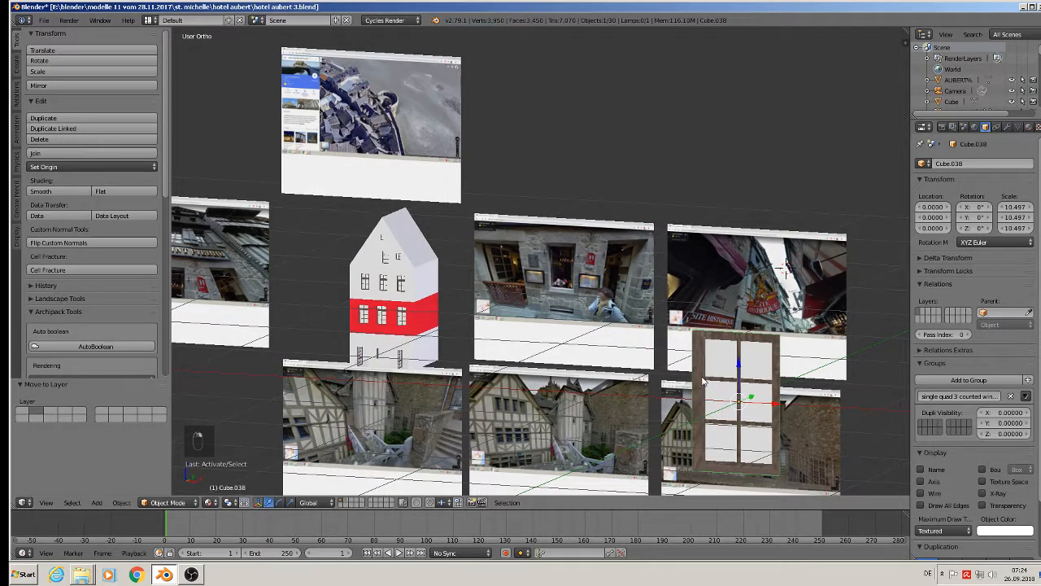
pyautogui.scroll(6, 688, 396)
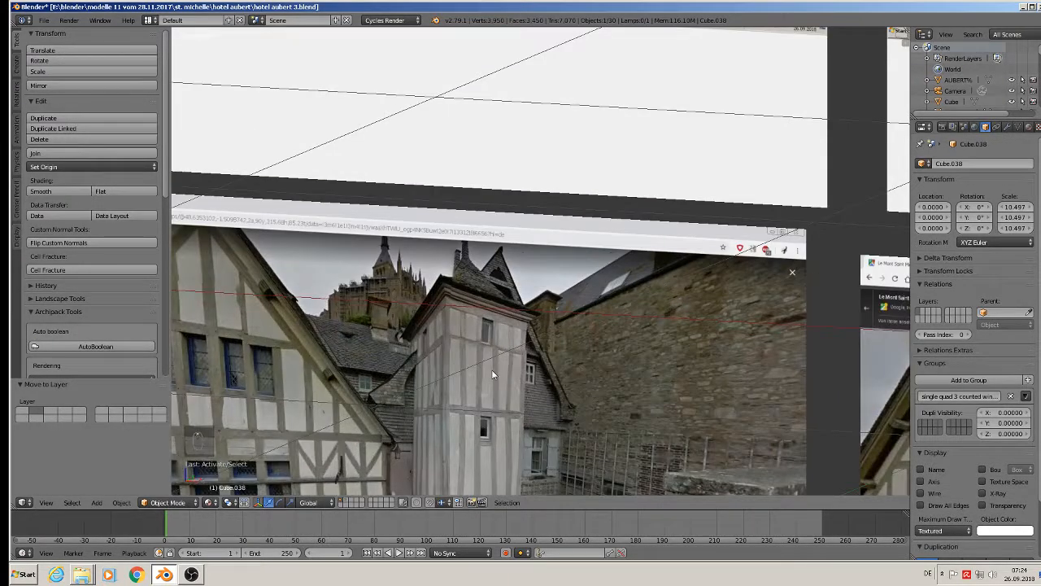
pyautogui.scroll(-6, 485, 417)
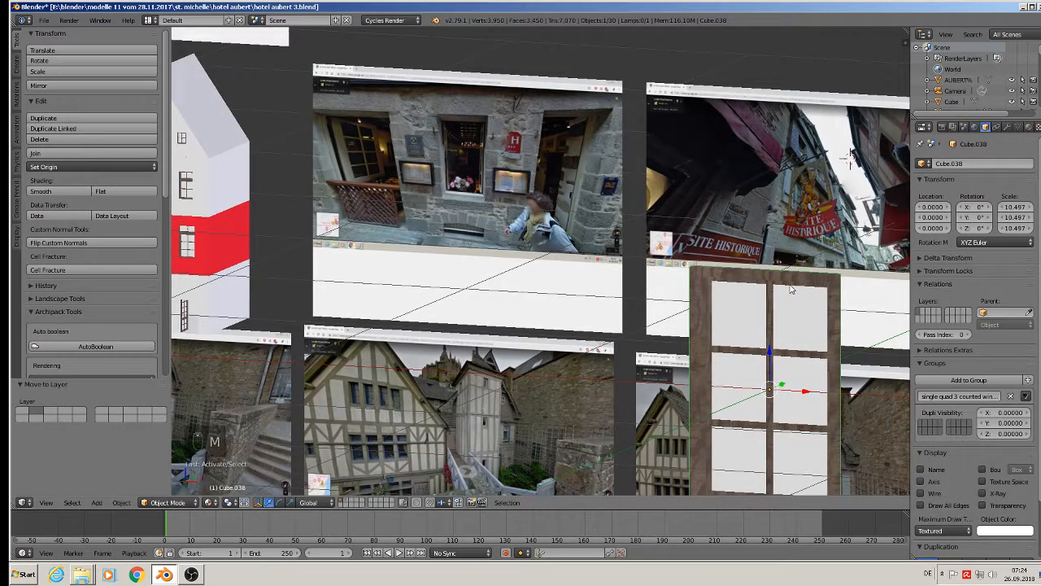
pyautogui.press('m')
pyautogui.press('m')
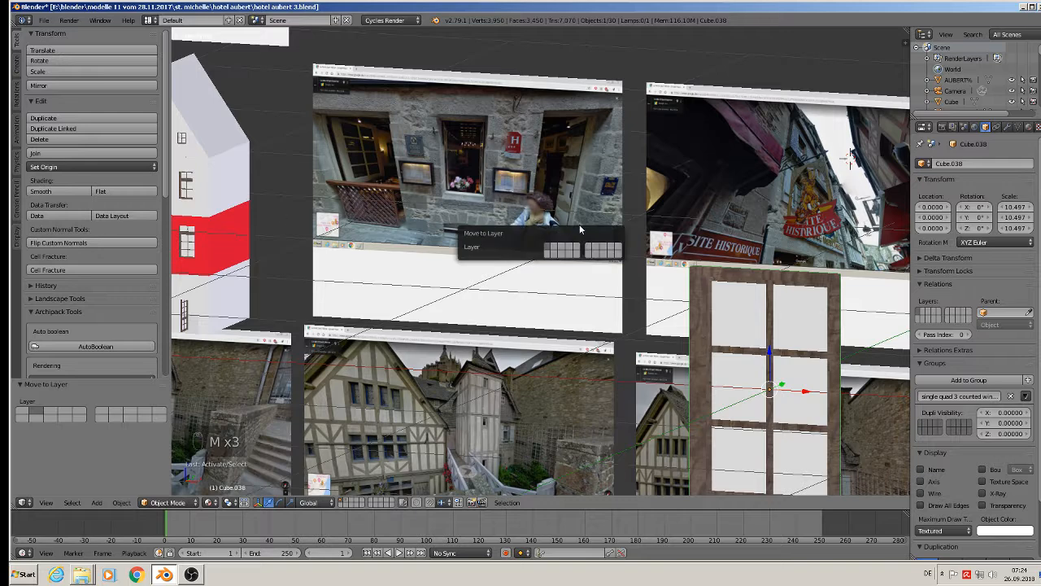
pyautogui.rightClick(580, 205)
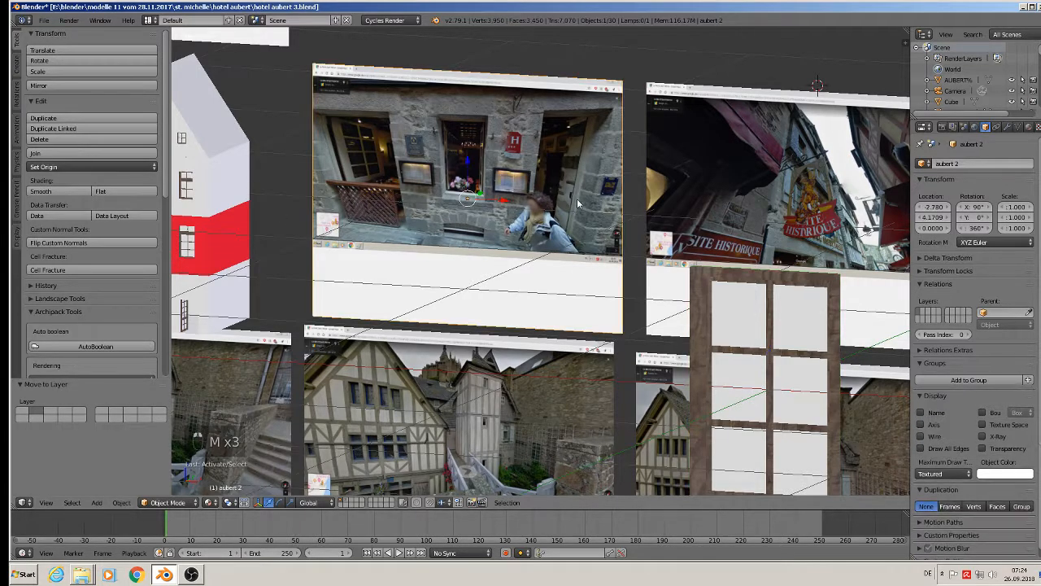
pyautogui.press('m')
# In front view, add a cube over the half-timbered tower in the reference picture and scale it uniformly to about 0.102.
pyautogui.press('KP_1')
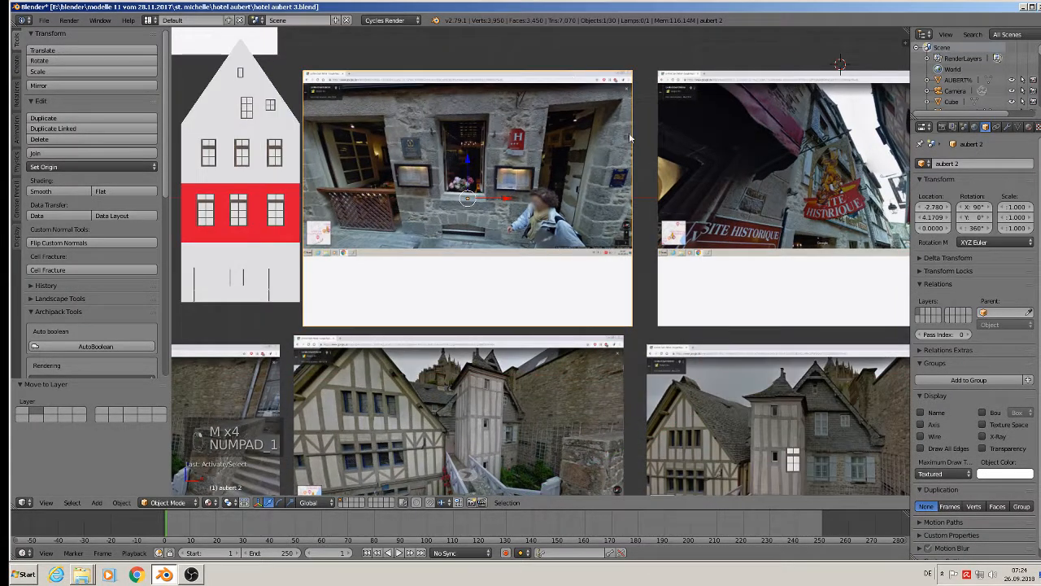
pyautogui.keyDown('shift'); pyautogui.moveTo(651, 374); pyautogui.dragTo(712, 283, button='middle'); pyautogui.keyUp('shift')
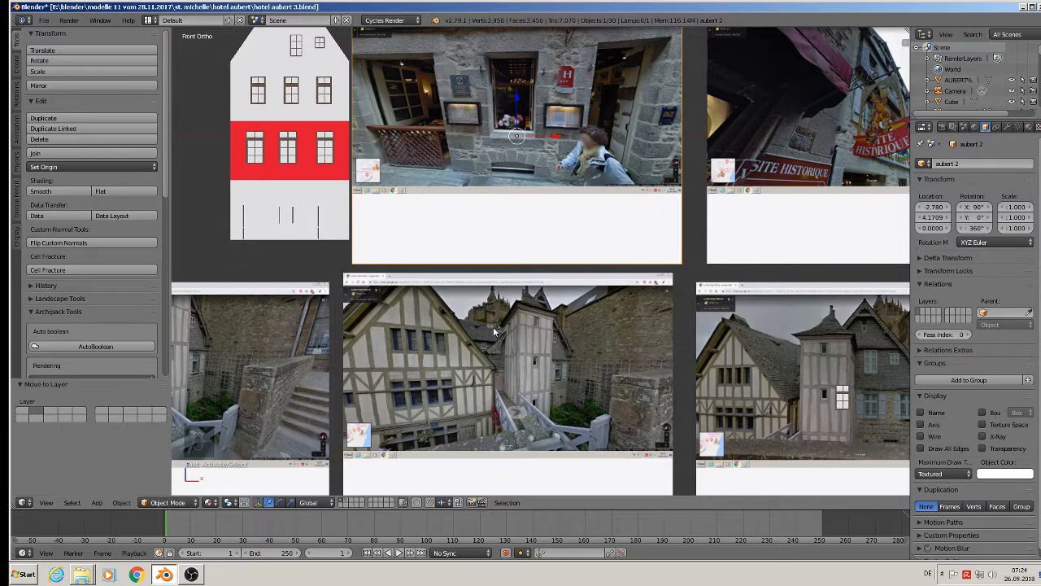
pyautogui.scroll(3, 493, 326)
pyautogui.scroll(-3, 635, 339)
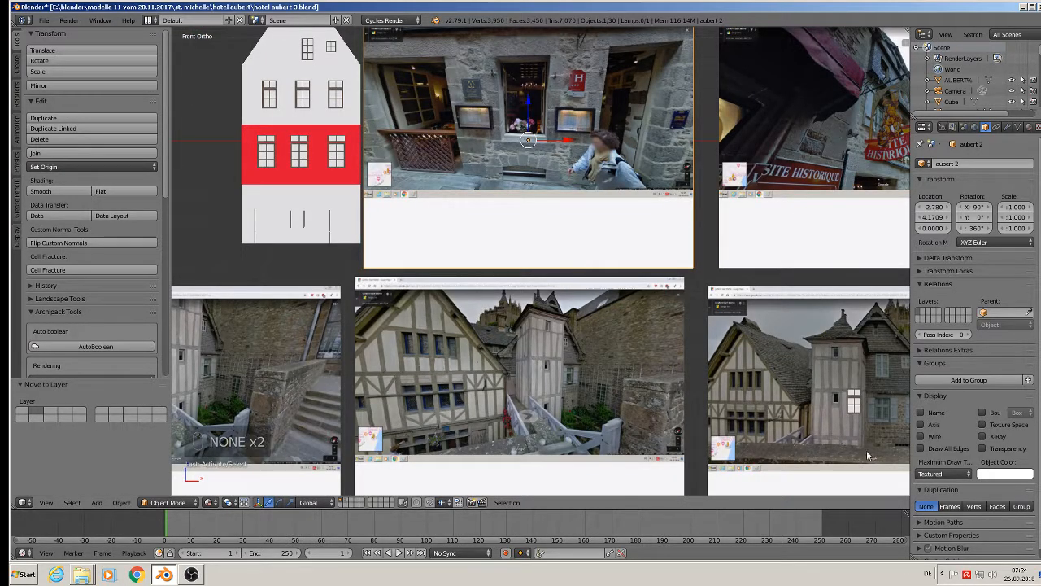
pyautogui.keyDown('shift'); pyautogui.moveTo(867, 450); pyautogui.dragTo(499, 354, button='middle'); pyautogui.keyUp('shift')
pyautogui.scroll(3, 499, 352)
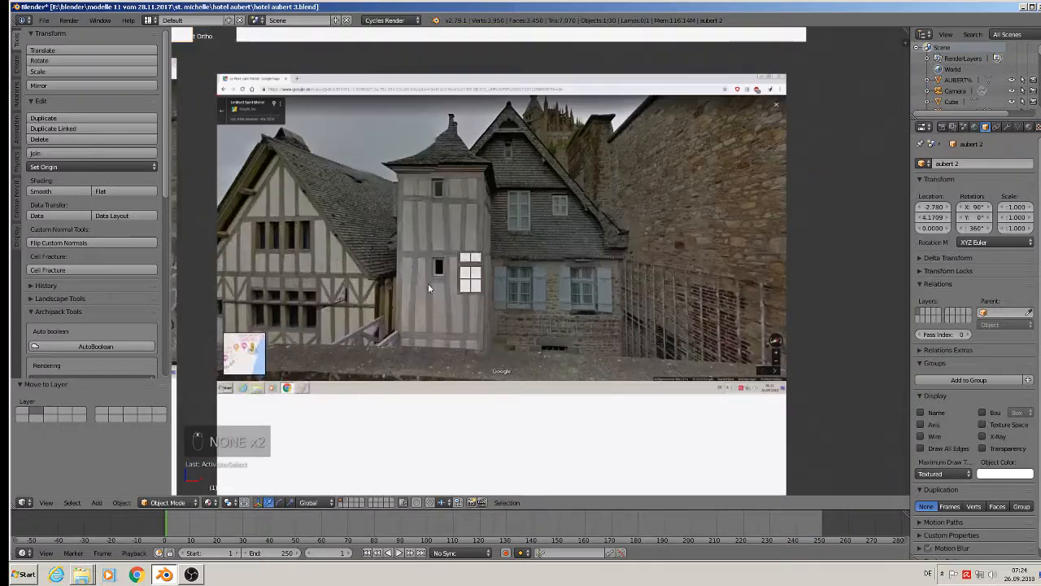
pyautogui.click(96, 502)
pyautogui.moveTo(122, 488)
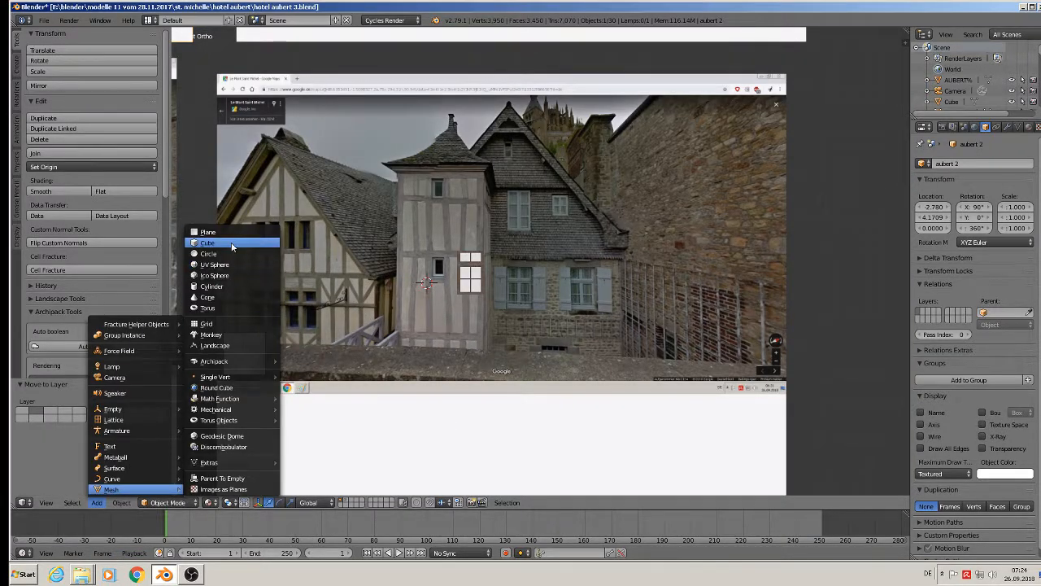
pyautogui.click(208, 242)
pyautogui.press('s')
pyautogui.press('s')
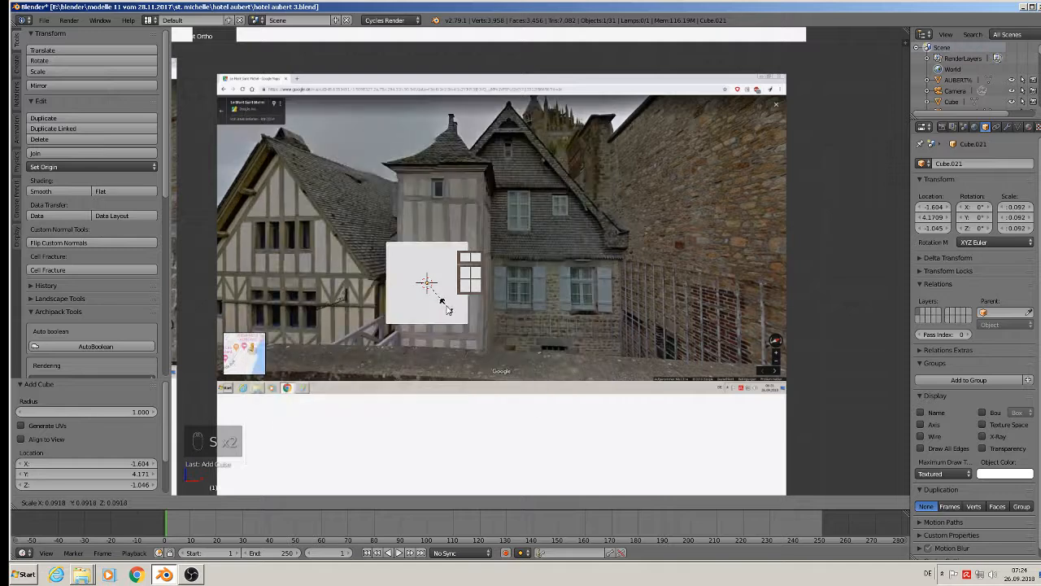
pyautogui.click(453, 301)
# Align the cube with the pictured tower at about -1.579 in X and -1.058 in Z, and stretch it to about 0.264 in Z.
pyautogui.click(424, 256)
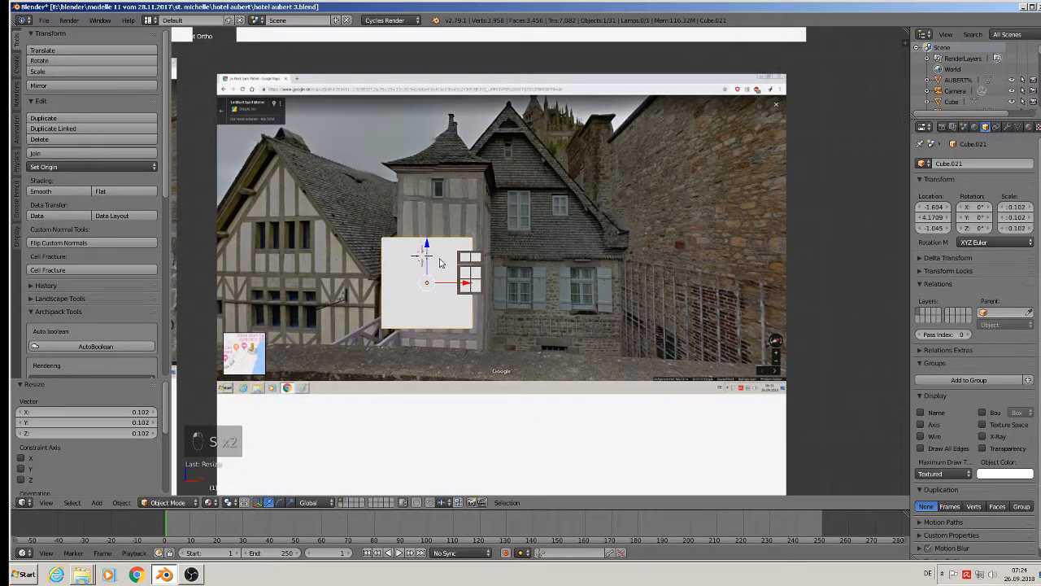
pyautogui.moveTo(425, 247); pyautogui.dragTo(425, 253)
pyautogui.click(443, 264)
pyautogui.moveTo(465, 289); pyautogui.dragTo(476, 288)
pyautogui.press('s')
pyautogui.press('z')
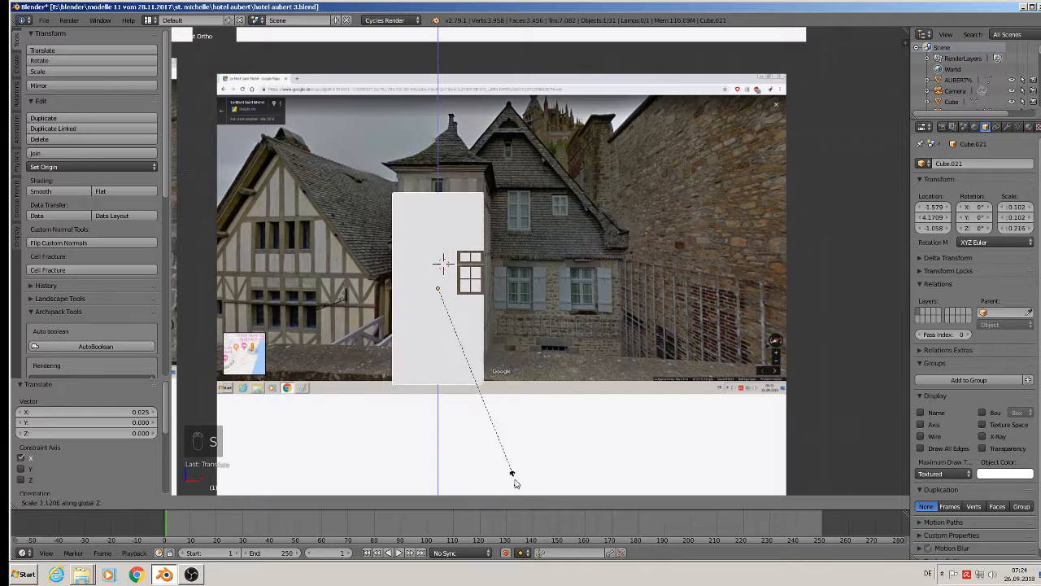
pyautogui.click(514, 57)
# Move the tower block about -0.679 along Y, out in front of the reference picture.
pyautogui.scroll(-3, 376, 232)
pyautogui.moveTo(394, 274); pyautogui.dragTo(447, 297, button='middle')
pyautogui.moveTo(396, 259); pyautogui.dragTo(505, 309)
pyautogui.keyDown('shift'); pyautogui.moveTo(458, 295); pyautogui.dragTo(646, 326, button='middle'); pyautogui.keyUp('shift')
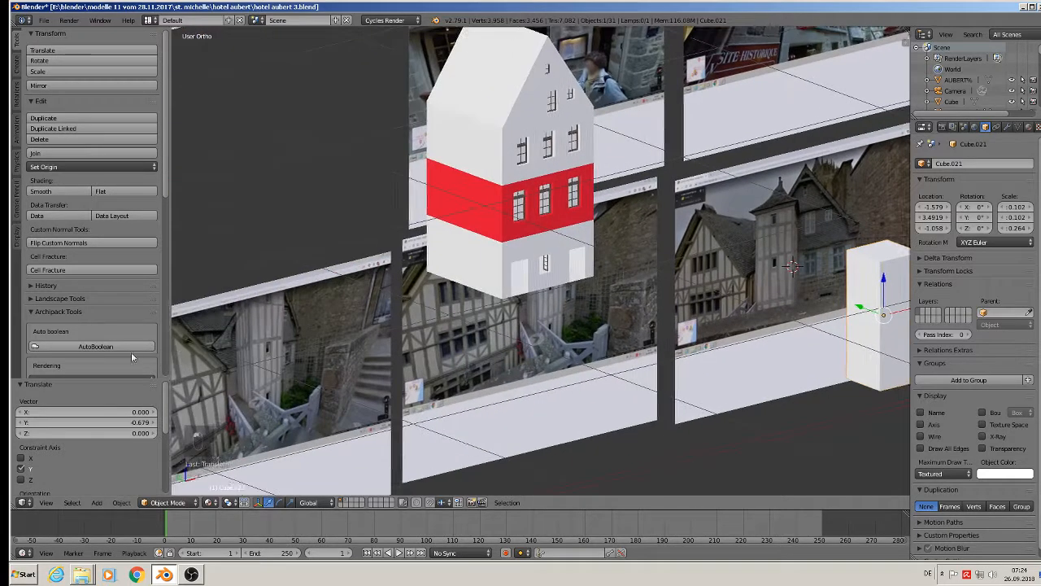
# Enter Edit Mode on the tower block and add two evenly spaced horizontal loop cuts around it.
pyautogui.keyDown('shift'); pyautogui.moveTo(716, 331); pyautogui.dragTo(692, 392, button='middle'); pyautogui.keyUp('shift')
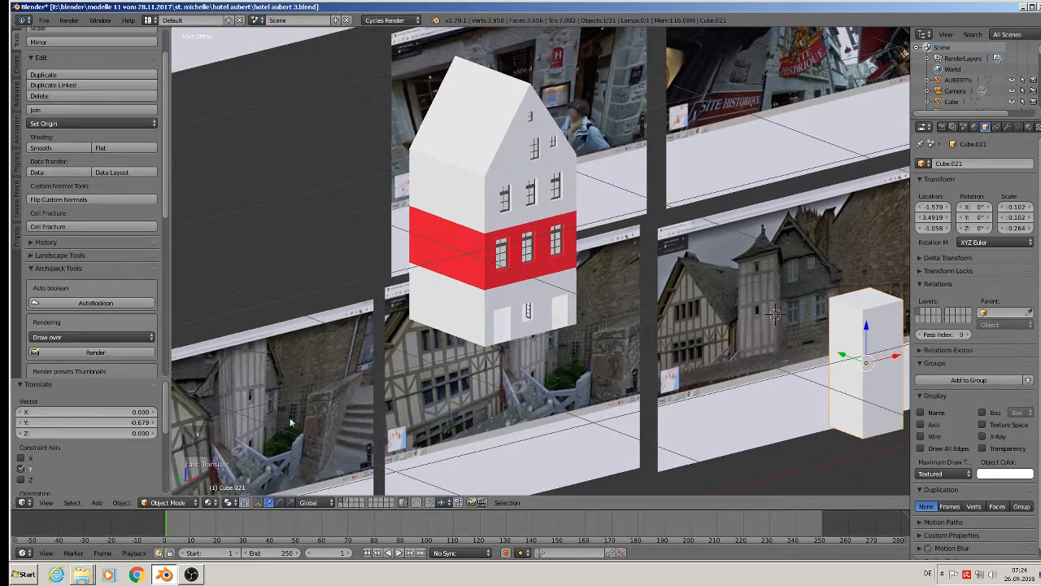
pyautogui.moveTo(260, 376); pyautogui.dragTo(234, 302, button='middle')
pyautogui.keyDown('shift'); pyautogui.moveTo(346, 347); pyautogui.dragTo(560, 291, button='middle'); pyautogui.keyUp('shift')
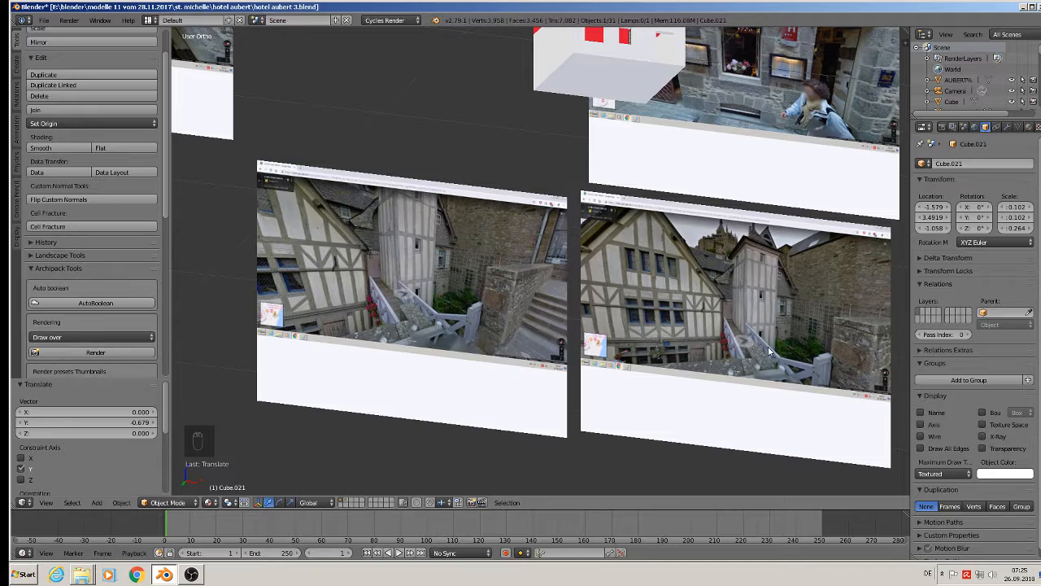
pyautogui.moveTo(810, 366); pyautogui.dragTo(358, 296, button='middle')
pyautogui.moveTo(675, 283); pyautogui.dragTo(722, 332, button='middle')
pyautogui.scroll(2, 646, 203)
pyautogui.press('Tab')
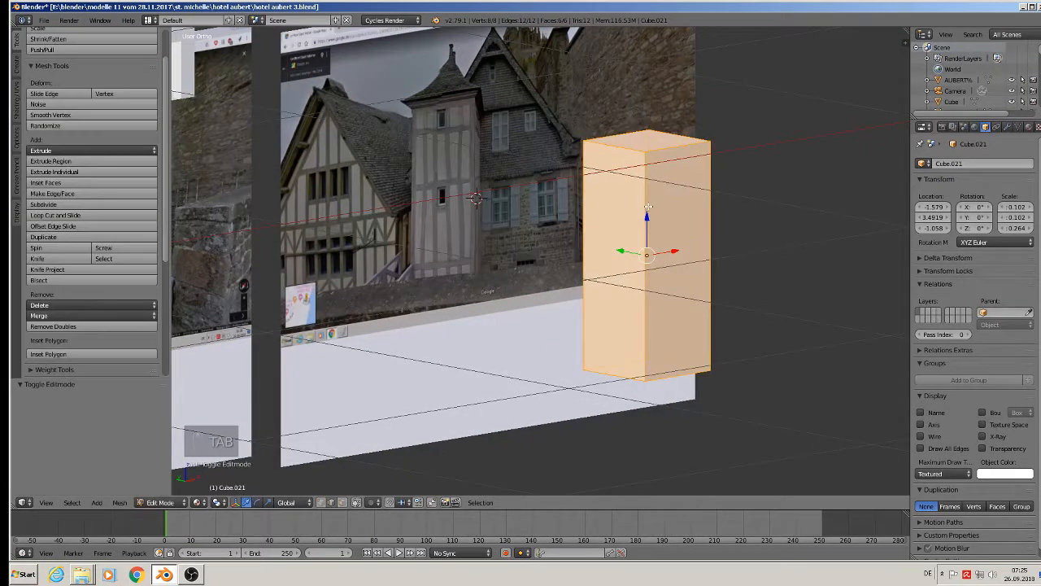
pyautogui.hotkey('ctrl', 'r')
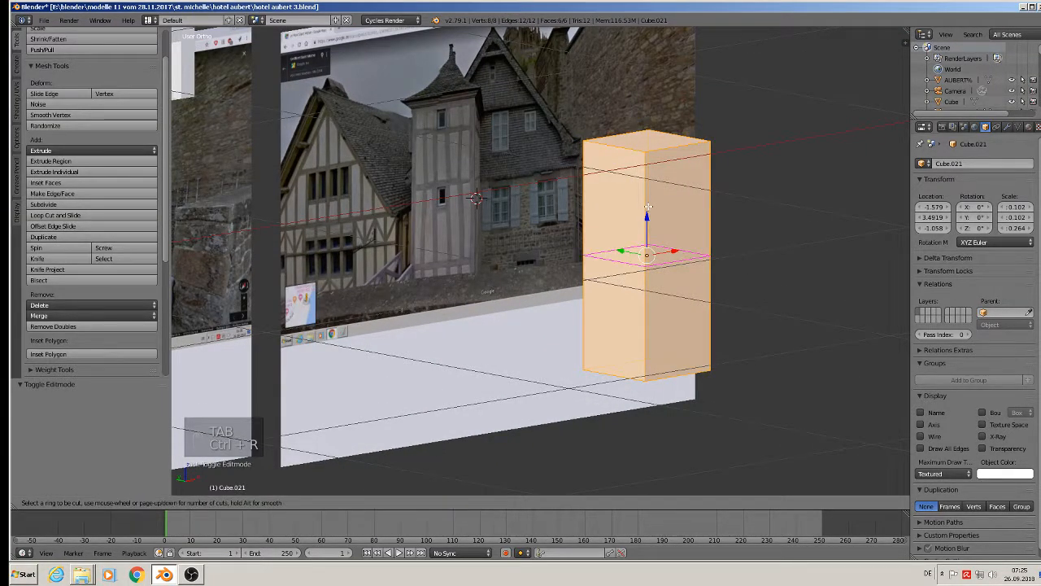
pyautogui.scroll(1, 649, 205)
pyautogui.click(649, 206)
pyautogui.rightClick(649, 206)
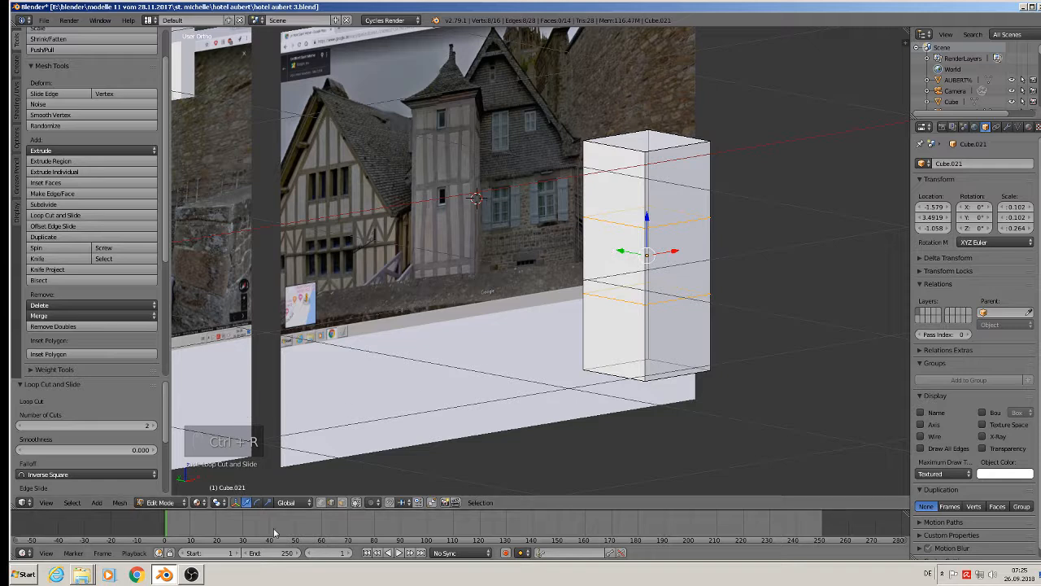
# Extrude the tower block's top face up about 0.067, and flare a second extrusion outward to about 1.274 for the eaves.
pyautogui.click(341, 502)
pyautogui.rightClick(645, 138)
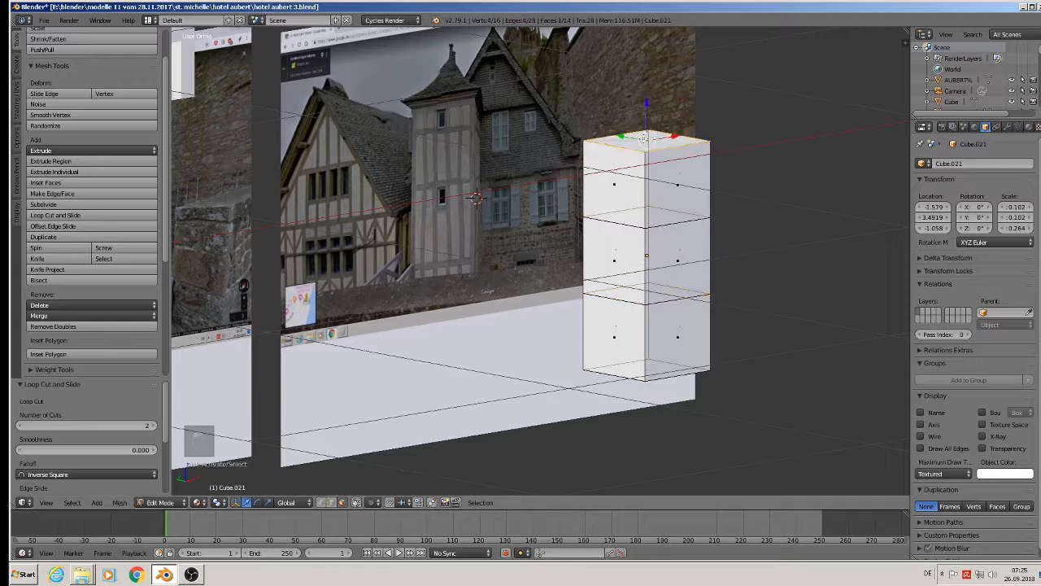
pyautogui.press('e')
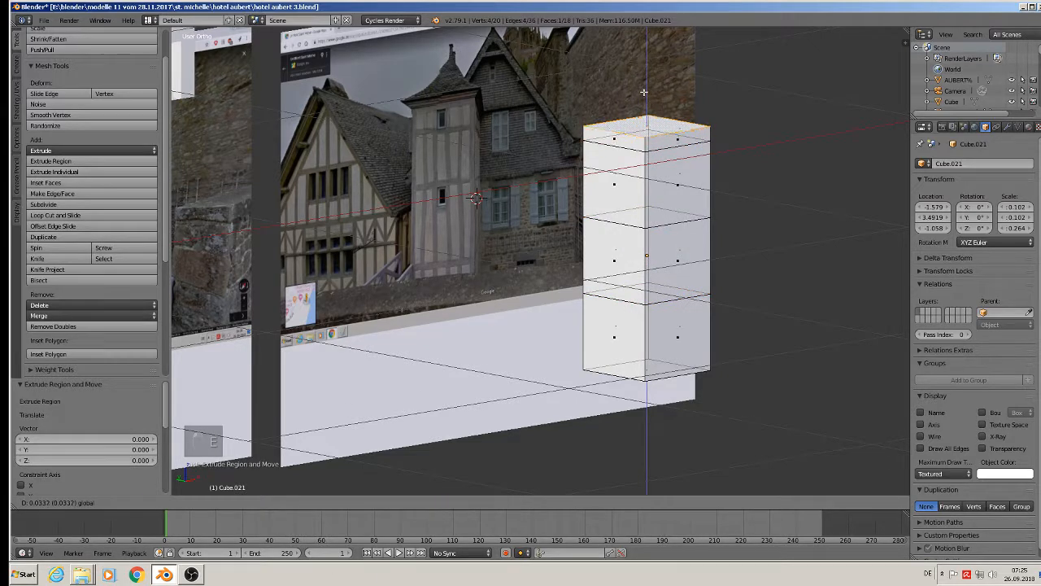
pyautogui.click(644, 81)
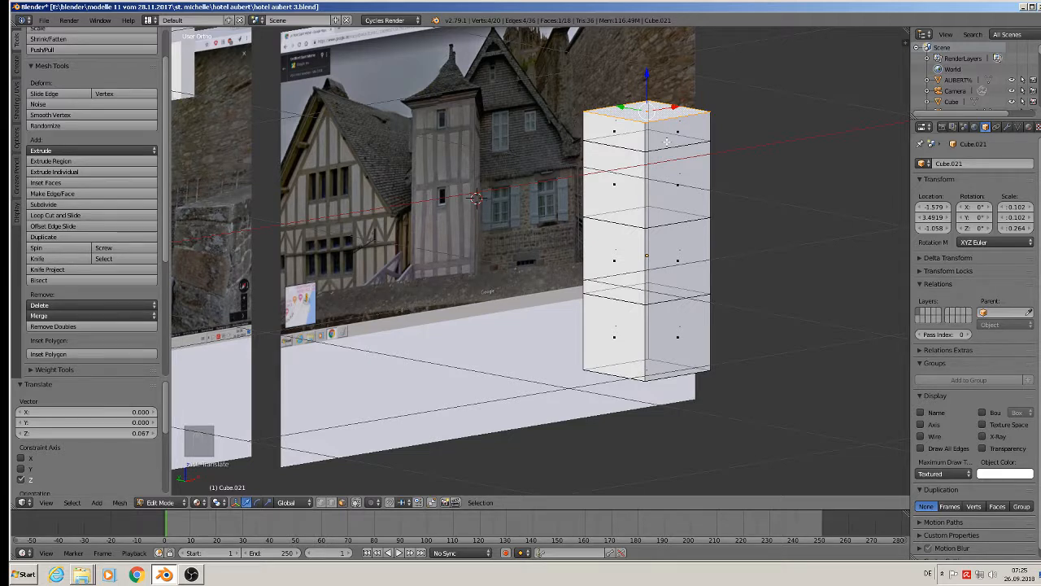
pyautogui.press('e')
pyautogui.press('s')
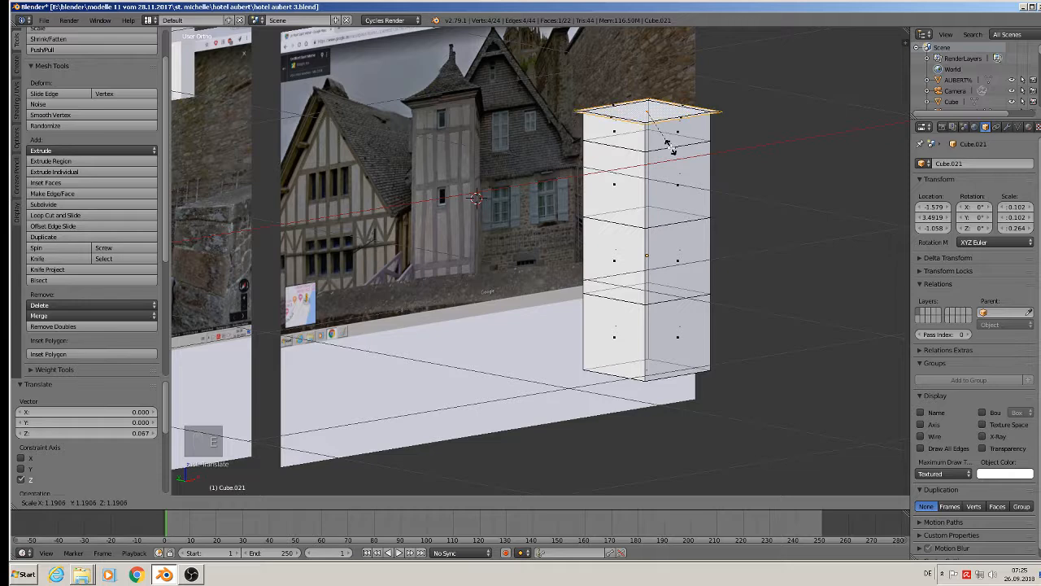
pyautogui.click(674, 149)
# Extrude the eaves face up about 0.148 and scale its top to about 0.083 to form the tower's pointed roof.
pyautogui.press('e')
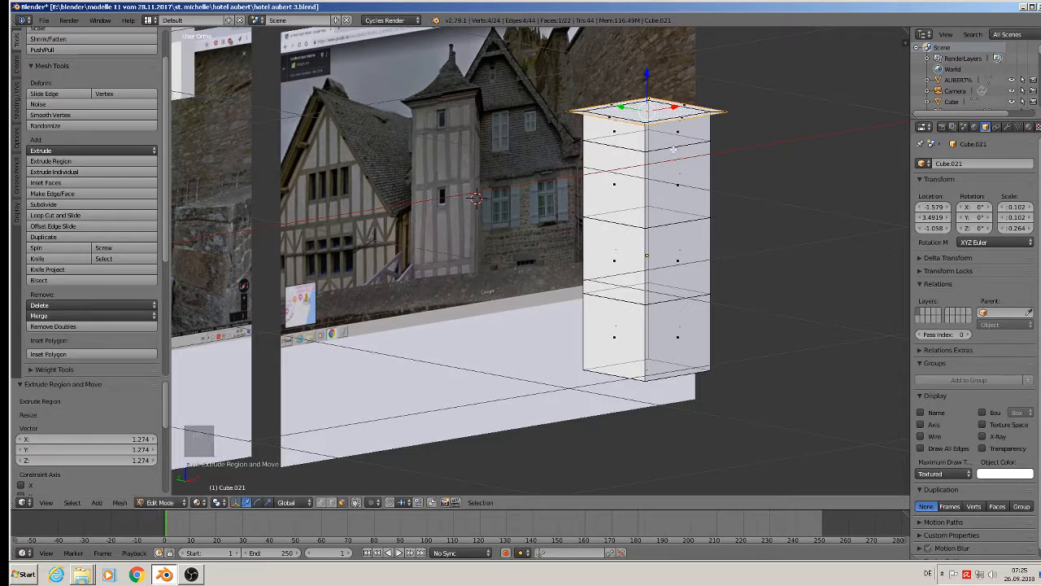
pyautogui.rightClick(674, 149)
pyautogui.moveTo(647, 81); pyautogui.dragTo(639, 482)
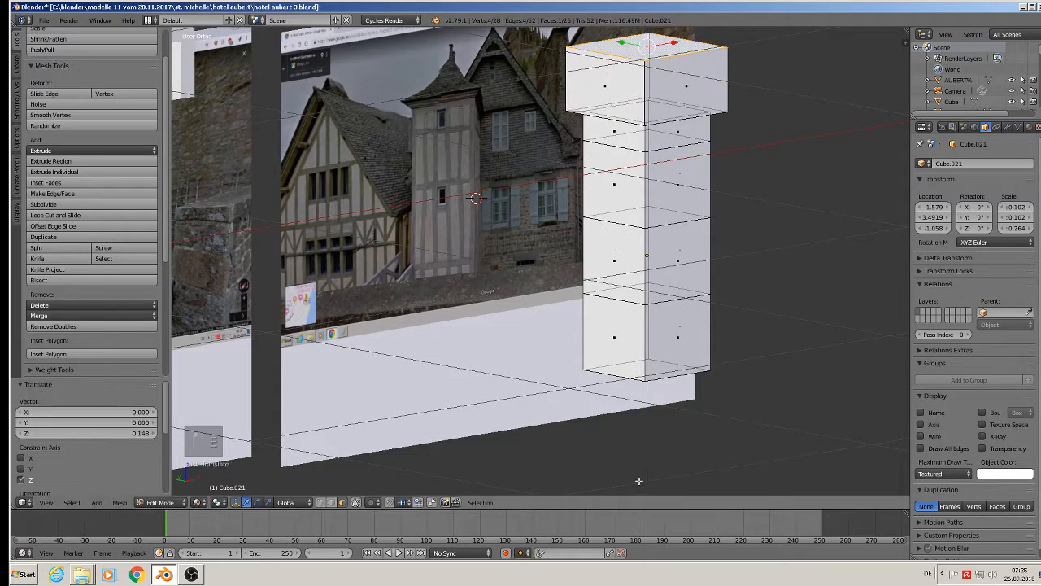
pyautogui.press('s')
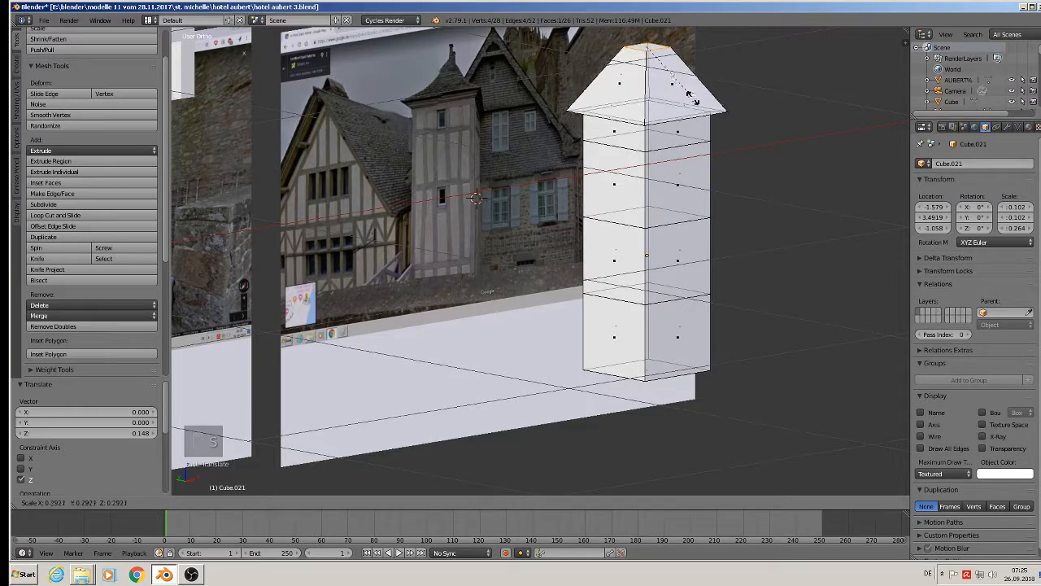
pyautogui.click(662, 59)
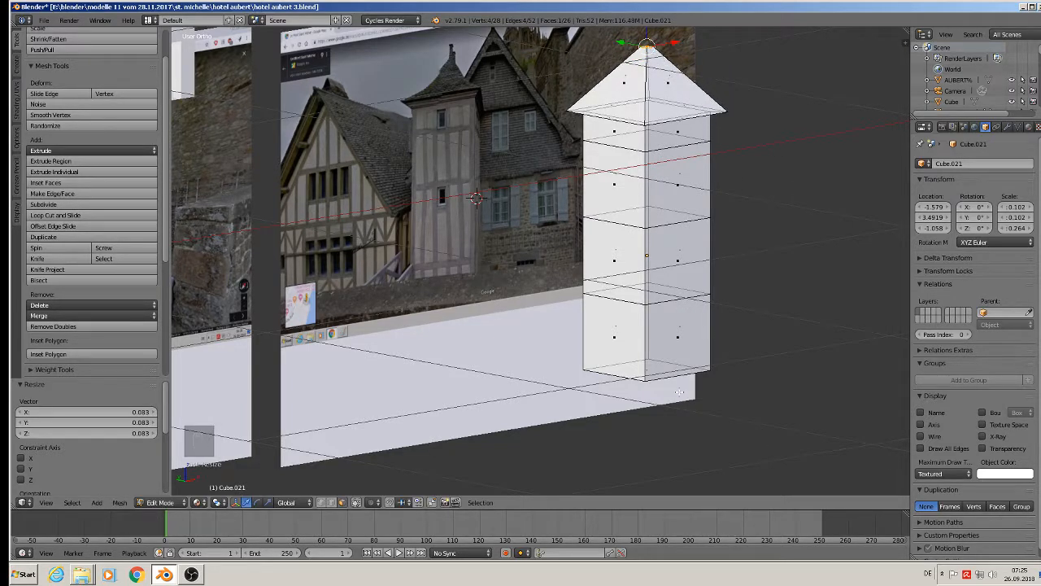
pyautogui.scroll(-1, 678, 294)
pyautogui.moveTo(678, 294); pyautogui.dragTo(640, 284, button='middle')
pyautogui.press('Tab')
pyautogui.press('Tab')
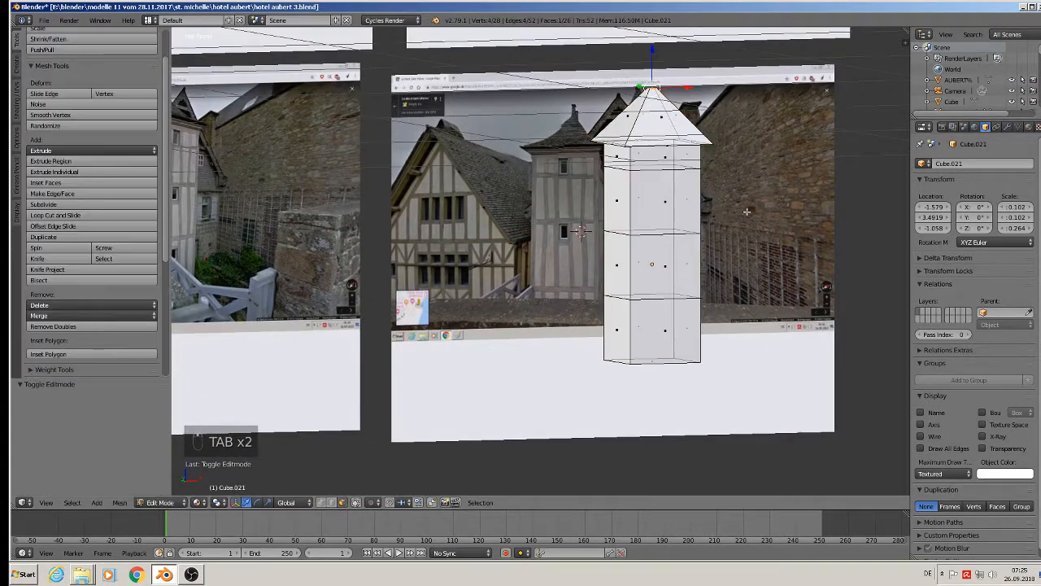
# Give the whole tower the red Material.001 and select the face loops of its bottom and third wall bands.
pyautogui.click(1028, 127)
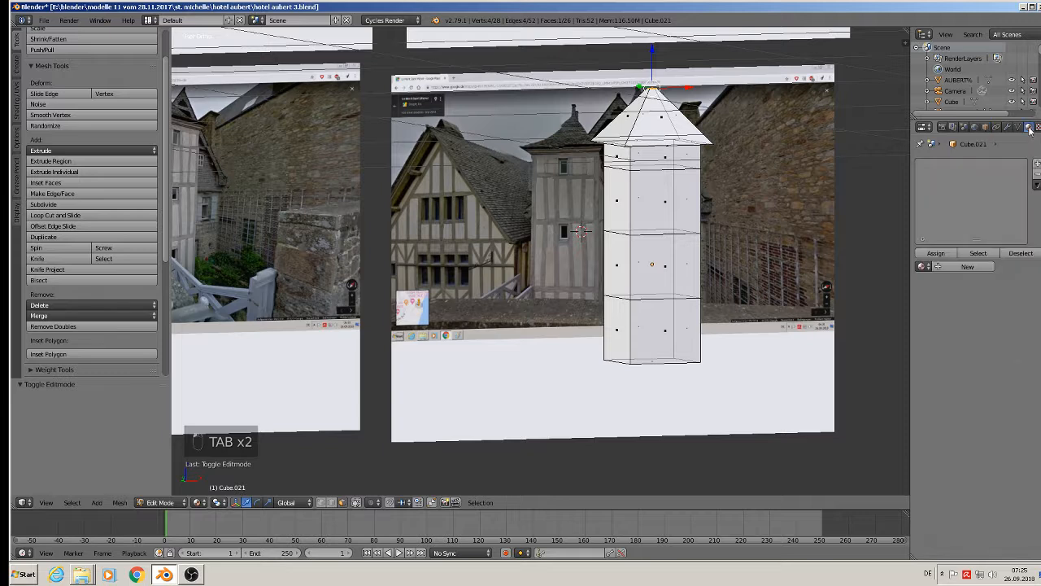
pyautogui.click(923, 266)
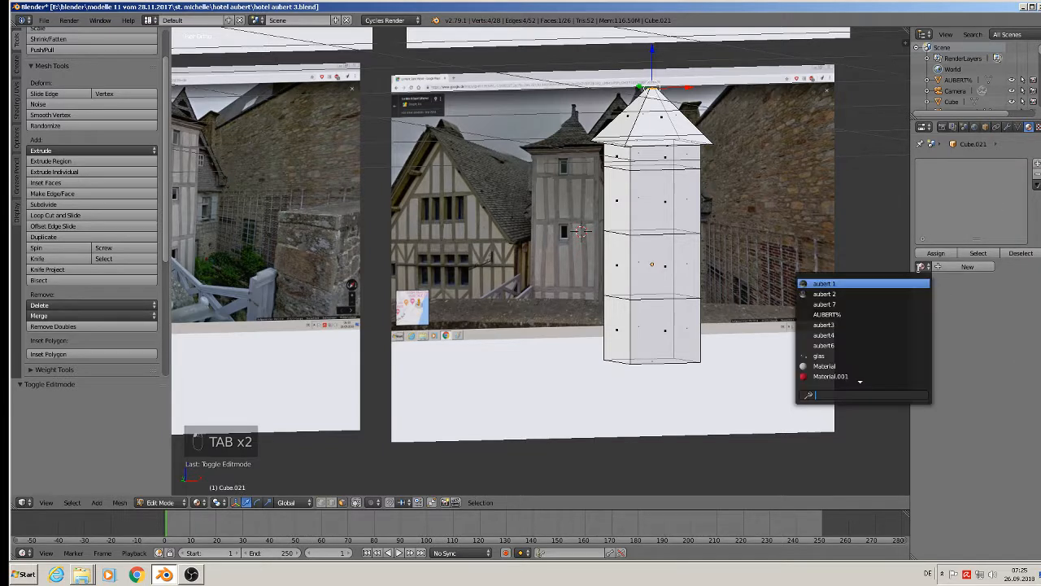
pyautogui.click(888, 366)
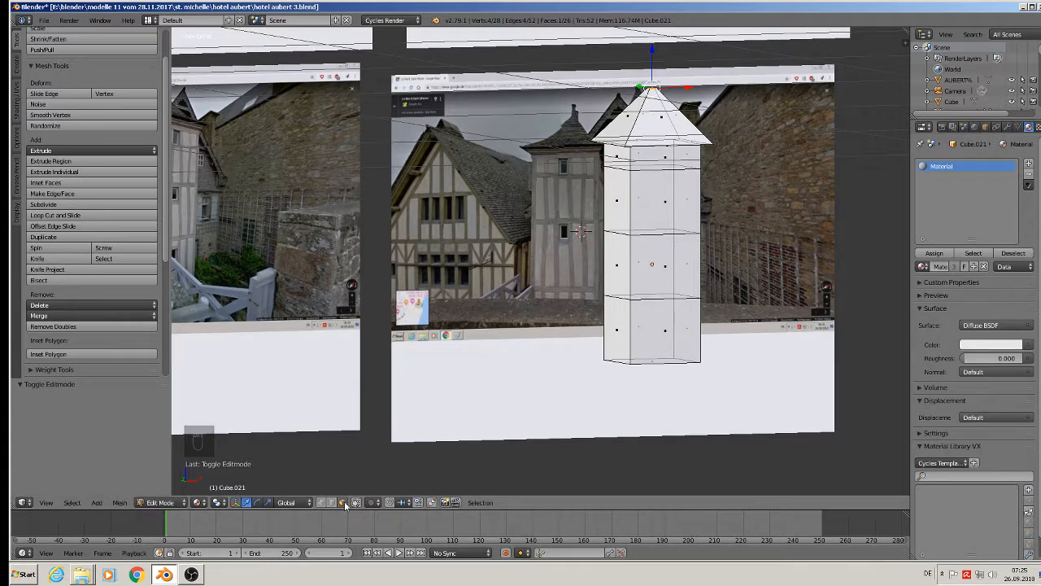
pyautogui.keyDown('alt'); pyautogui.rightClick(632, 320); pyautogui.keyUp('alt')
pyautogui.keyDown('alt'); pyautogui.keyDown('shift'); pyautogui.rightClick(628, 189); pyautogui.keyUp('shift'); pyautogui.keyUp('alt')
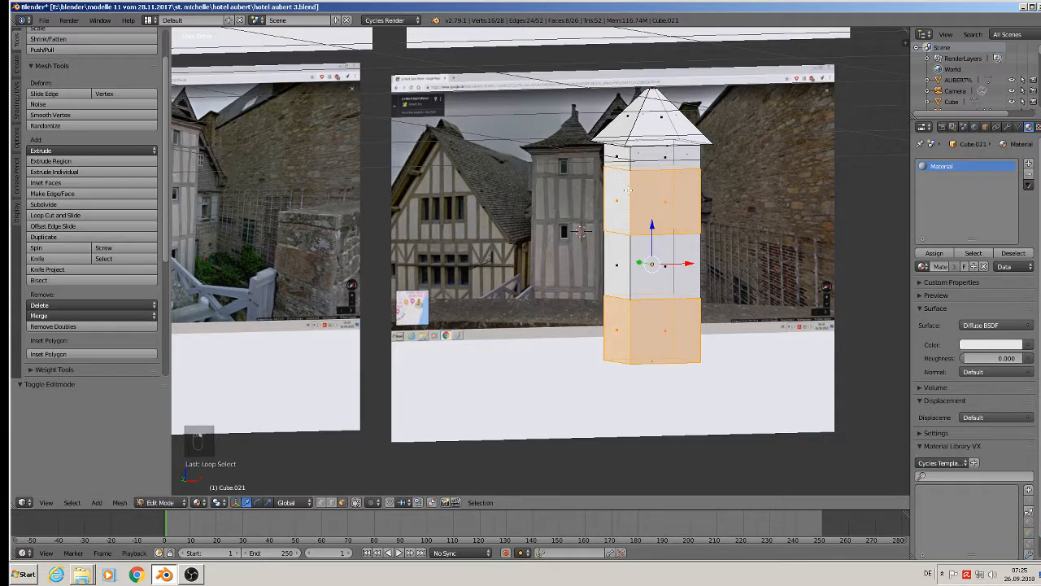
pyautogui.click(924, 266)
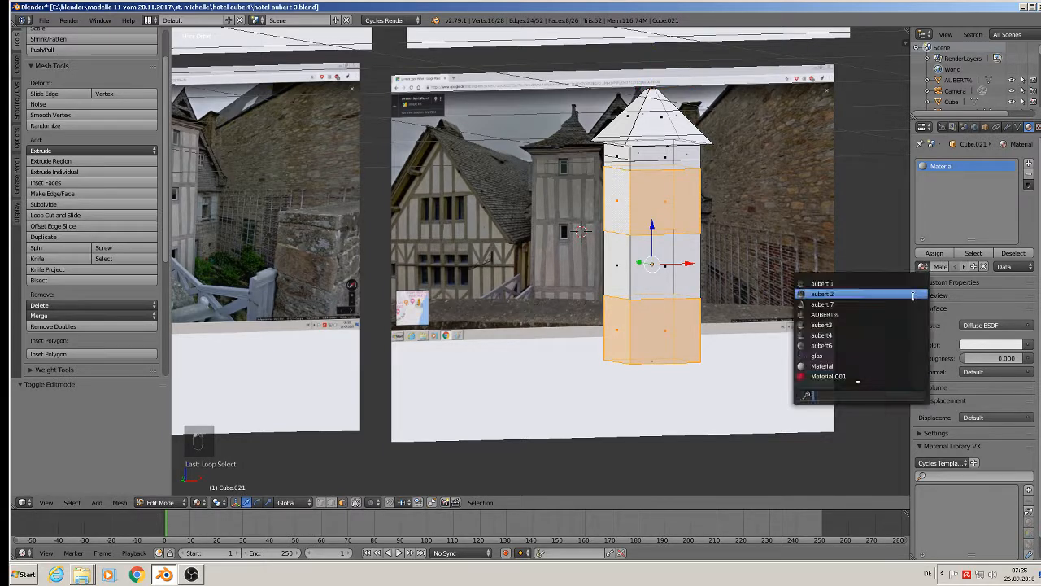
pyautogui.click(879, 380)
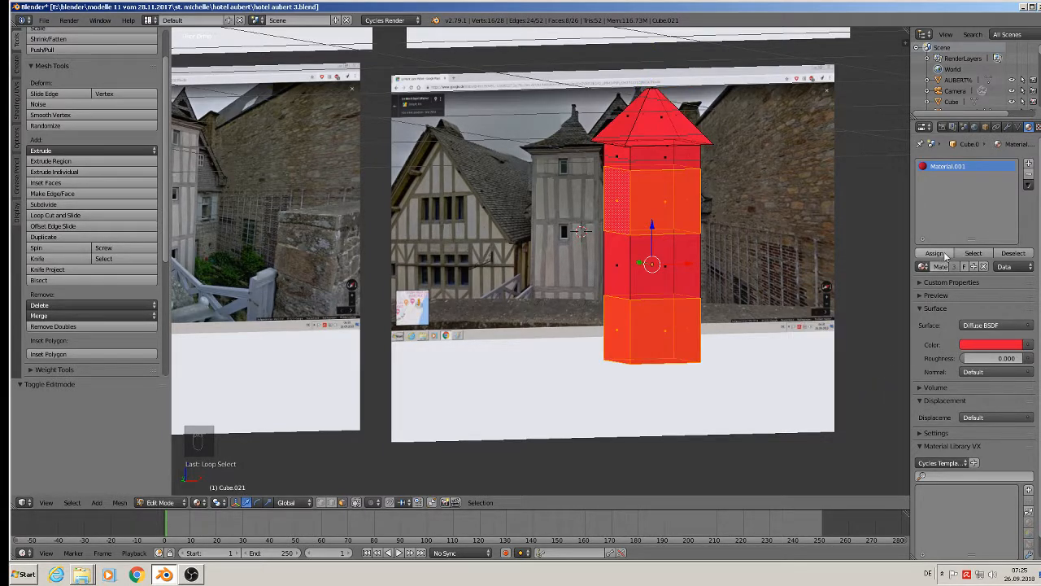
# Add a second material slot with the white Material, assign it to the two selected wall bands, and leave Edit Mode.
pyautogui.click(1030, 165)
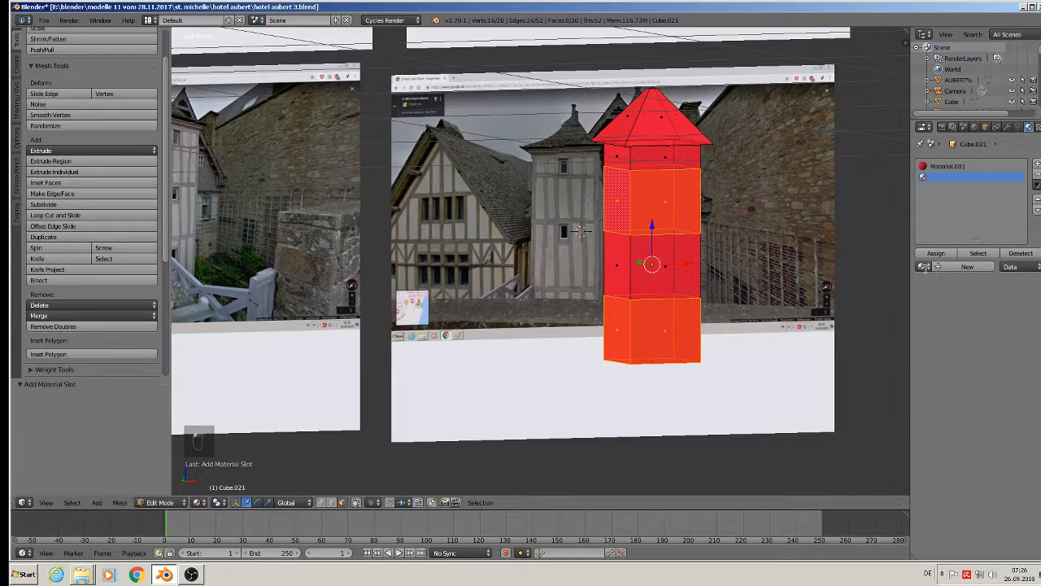
pyautogui.click(923, 266)
pyautogui.click(897, 367)
pyautogui.click(936, 253)
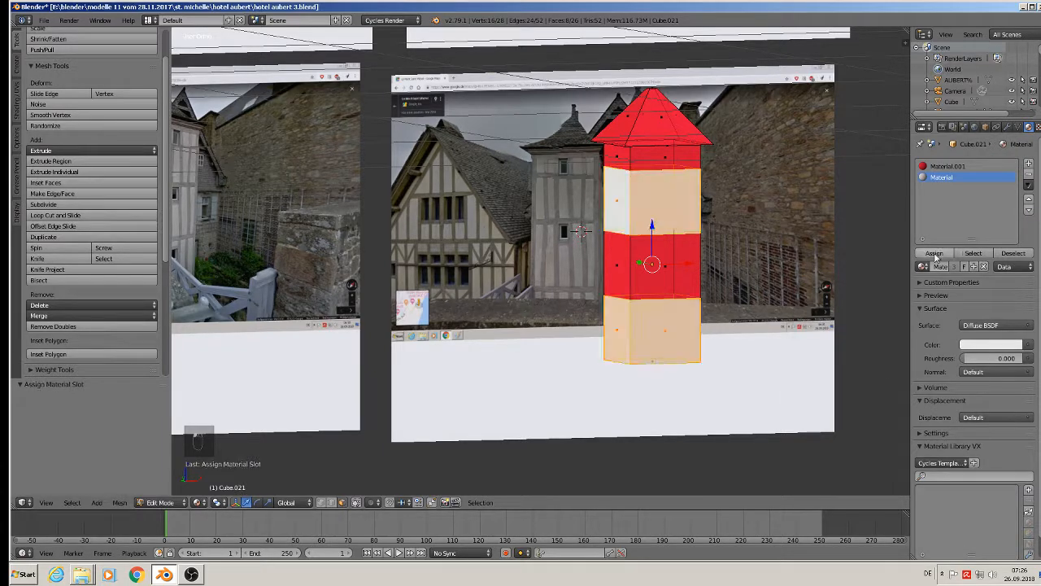
pyautogui.press('a')
pyautogui.press('Tab')
# Move the tower sideways along X to the house and raise it about 0.930 along Z.
pyautogui.scroll(-3, 723, 325)
pyautogui.scroll(-3, 715, 326)
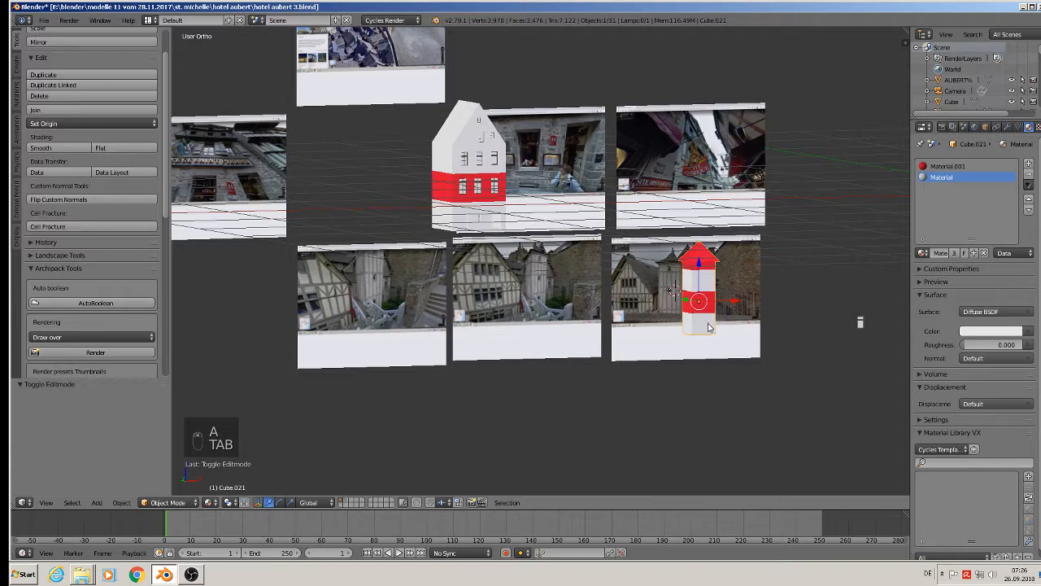
pyautogui.moveTo(709, 326); pyautogui.dragTo(721, 379, button='middle')
pyautogui.moveTo(728, 286); pyautogui.dragTo(538, 326)
pyautogui.moveTo(538, 327); pyautogui.dragTo(733, 285, button='middle')
pyautogui.moveTo(509, 330); pyautogui.dragTo(560, 221)
# Enlarge the tower uniformly by about 1.104 and raise it about 0.036 along Z beside the house.
pyautogui.scroll(2, 560, 221)
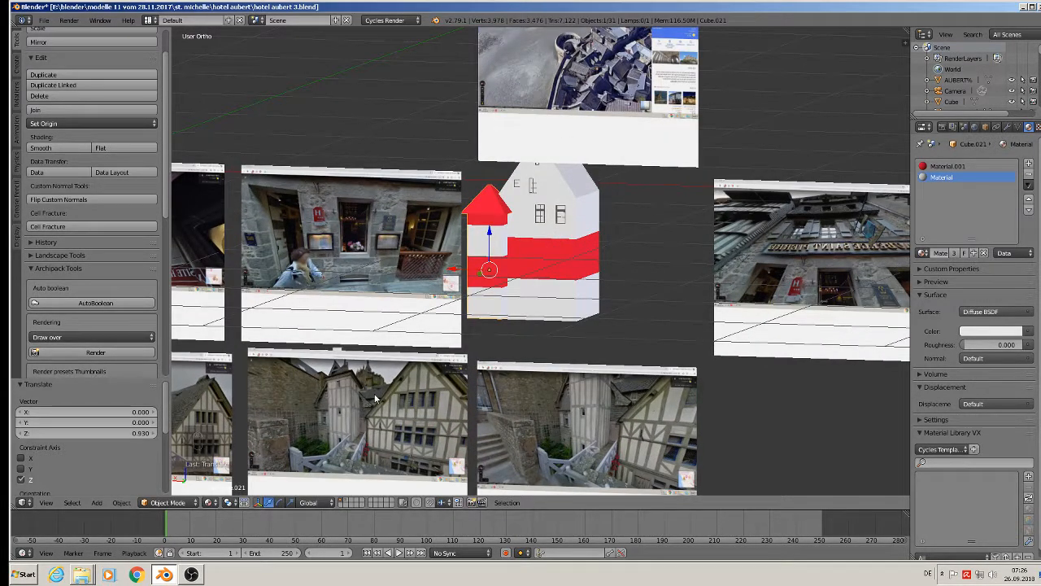
pyautogui.scroll(3, 358, 392)
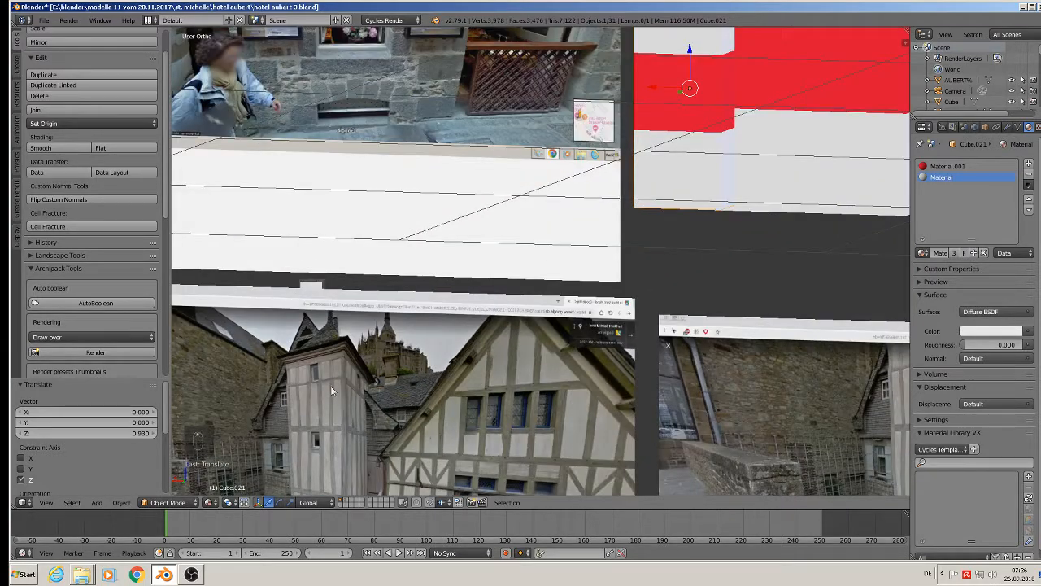
pyautogui.scroll(-5, 685, 224)
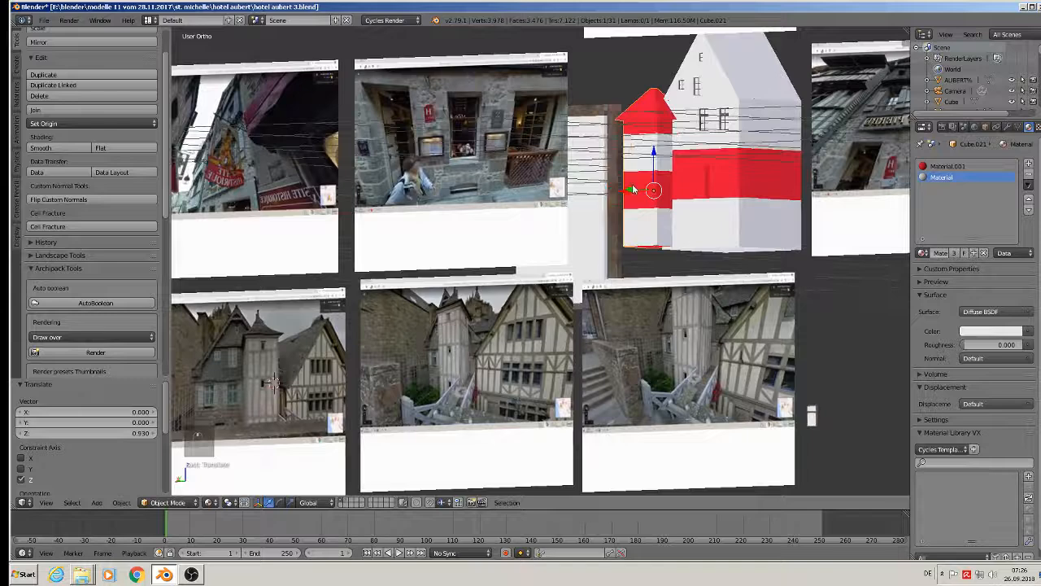
pyautogui.moveTo(634, 188); pyautogui.dragTo(665, 181, button='middle')
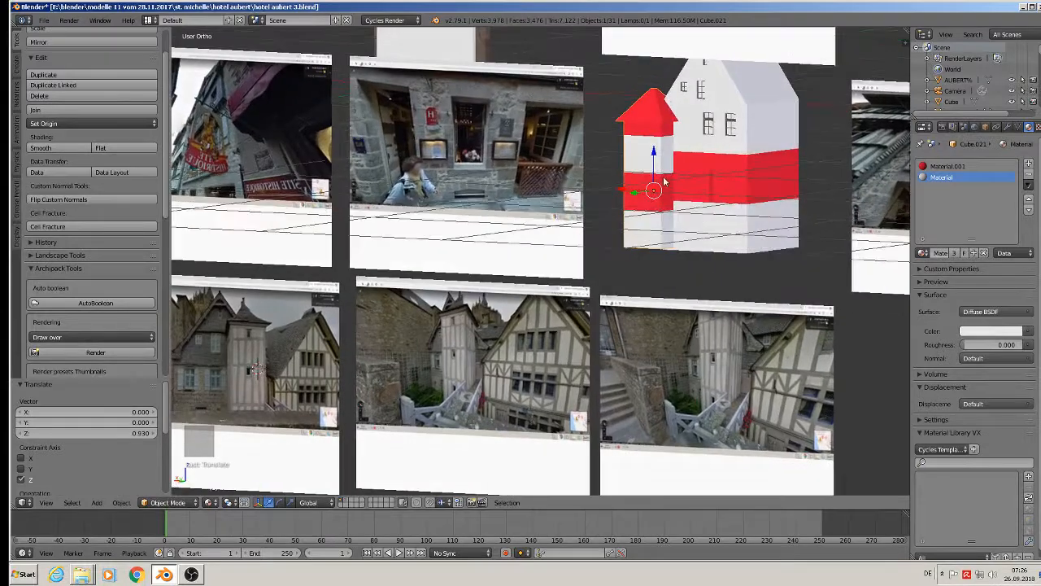
pyautogui.press('s')
pyautogui.click(722, 238)
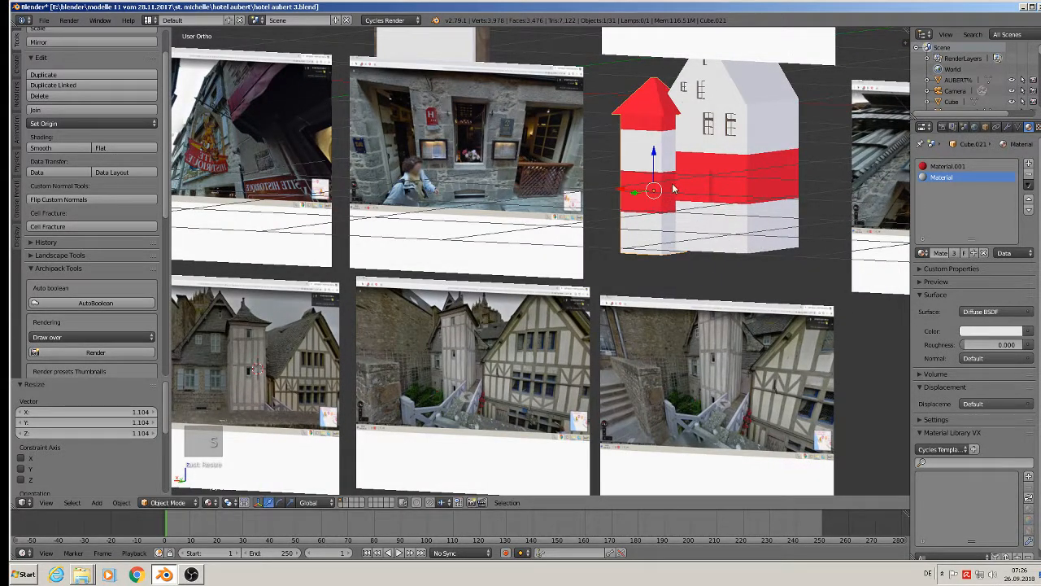
pyautogui.moveTo(652, 168); pyautogui.dragTo(653, 161)
# Enlarge the tower uniformly twice more, first by about 1.067, and raise it about 0.033 along Z.
pyautogui.press('s')
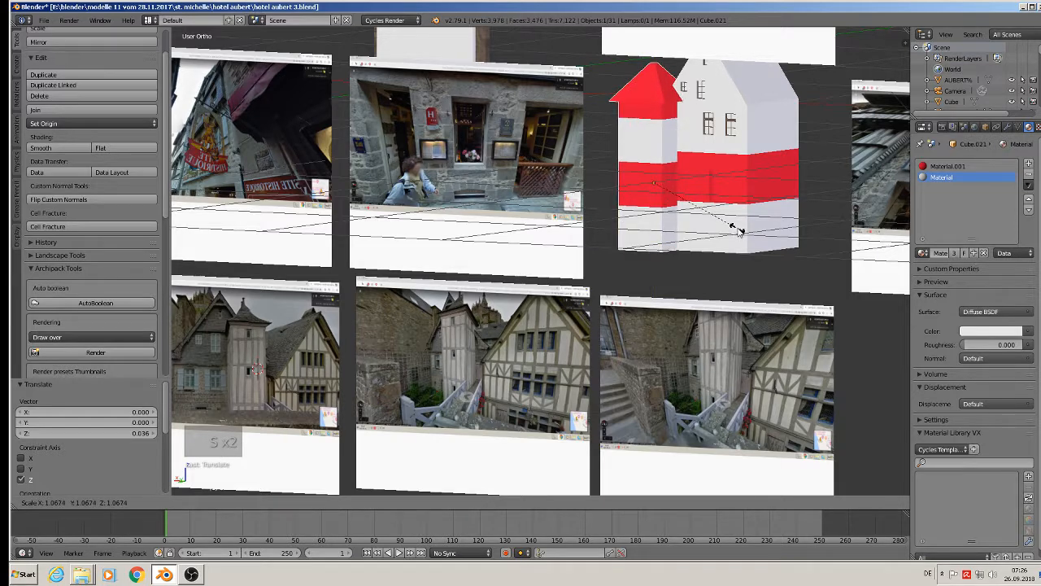
pyautogui.click(740, 232)
pyautogui.moveTo(738, 232); pyautogui.dragTo(750, 220, button='middle')
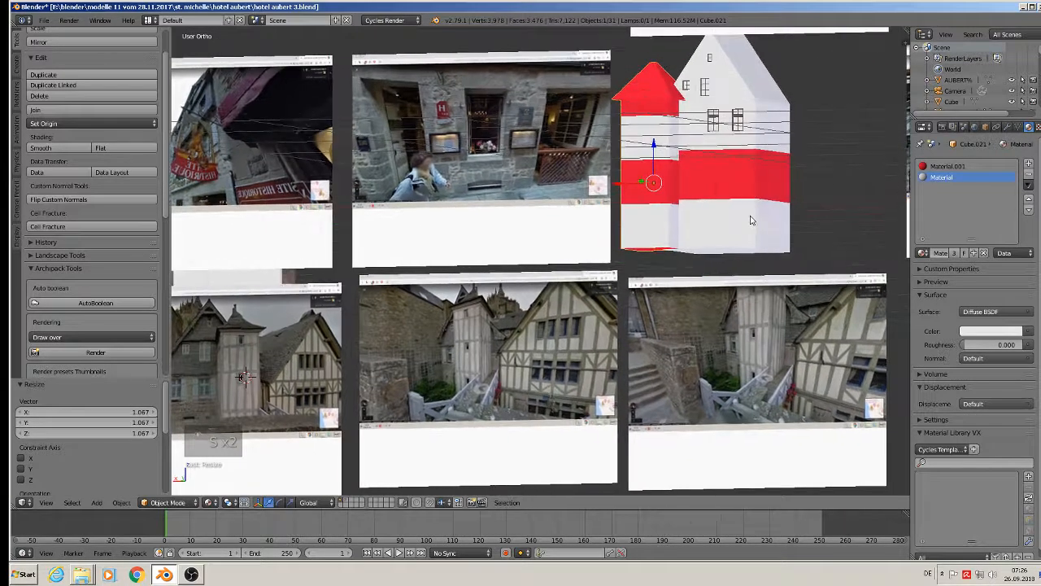
pyautogui.press('s')
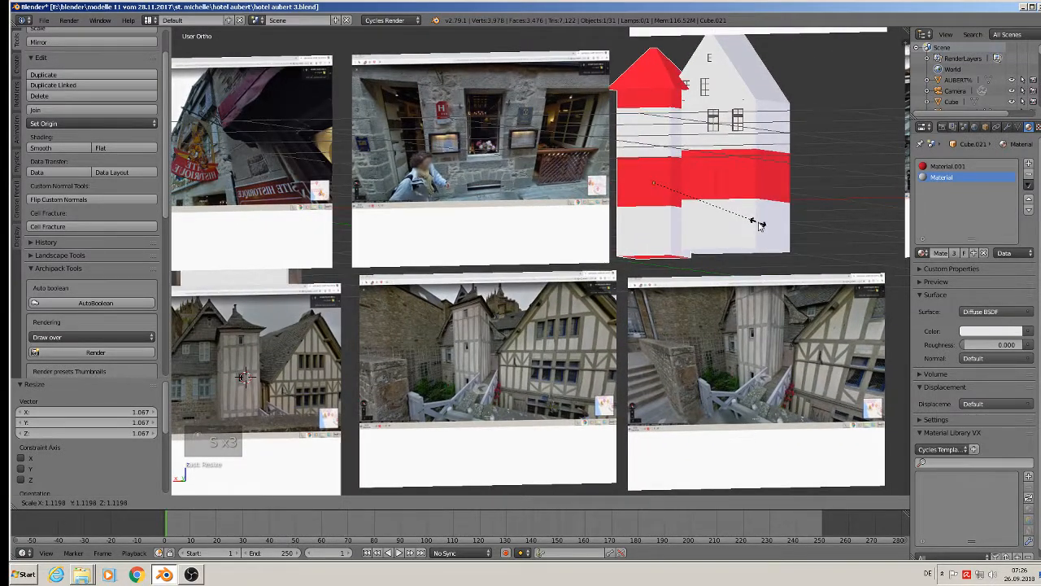
pyautogui.click(747, 221)
pyautogui.moveTo(659, 156); pyautogui.dragTo(657, 145)
# Compare the tower's placement with the reference pictures and shift it about -0.229 along X against the house.
pyautogui.moveTo(671, 172); pyautogui.dragTo(689, 189, button='middle')
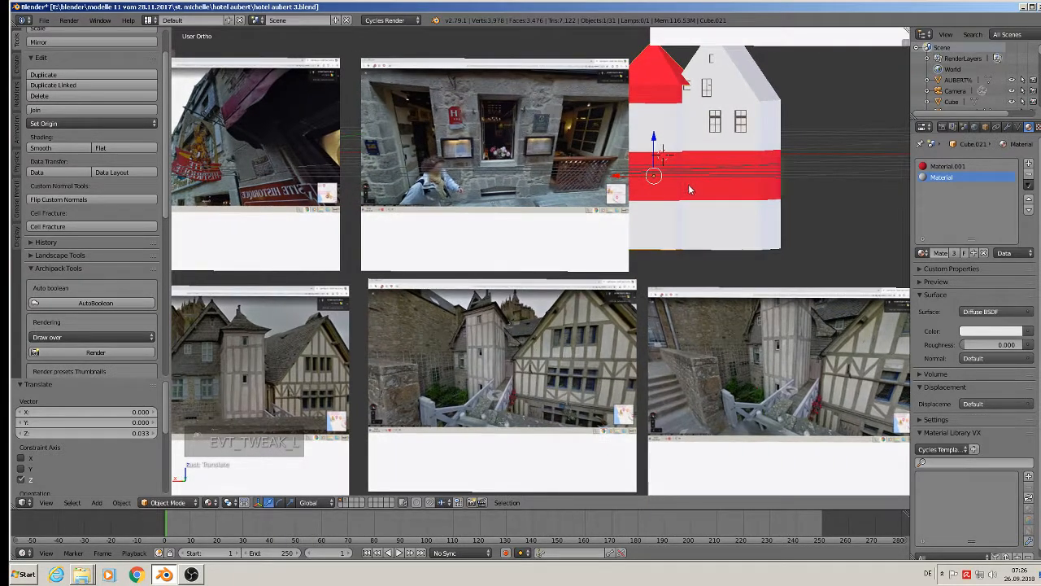
pyautogui.scroll(-1, 696, 218)
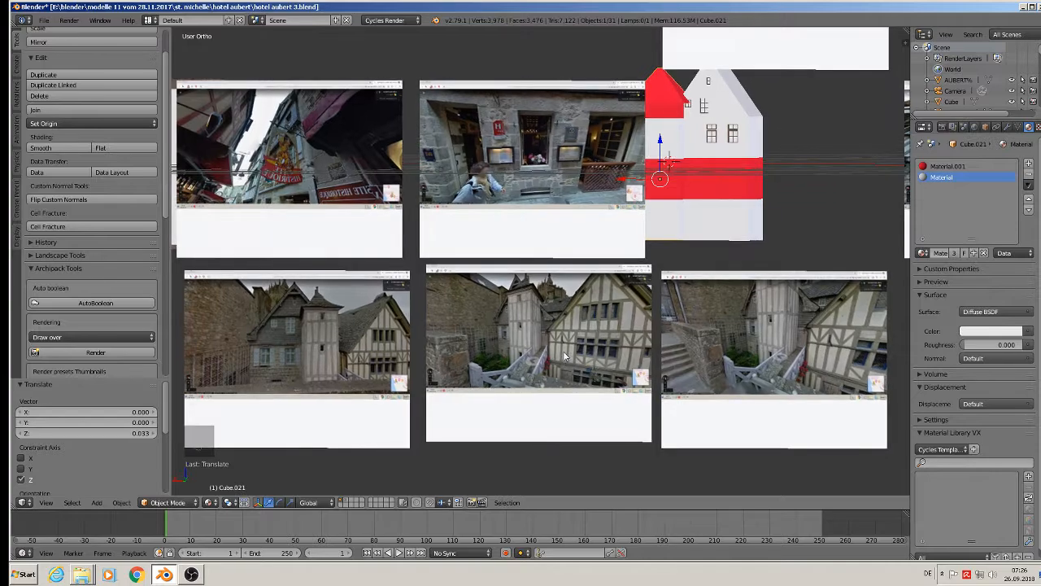
pyautogui.press('KP_1')
pyautogui.scroll(2, 761, 311)
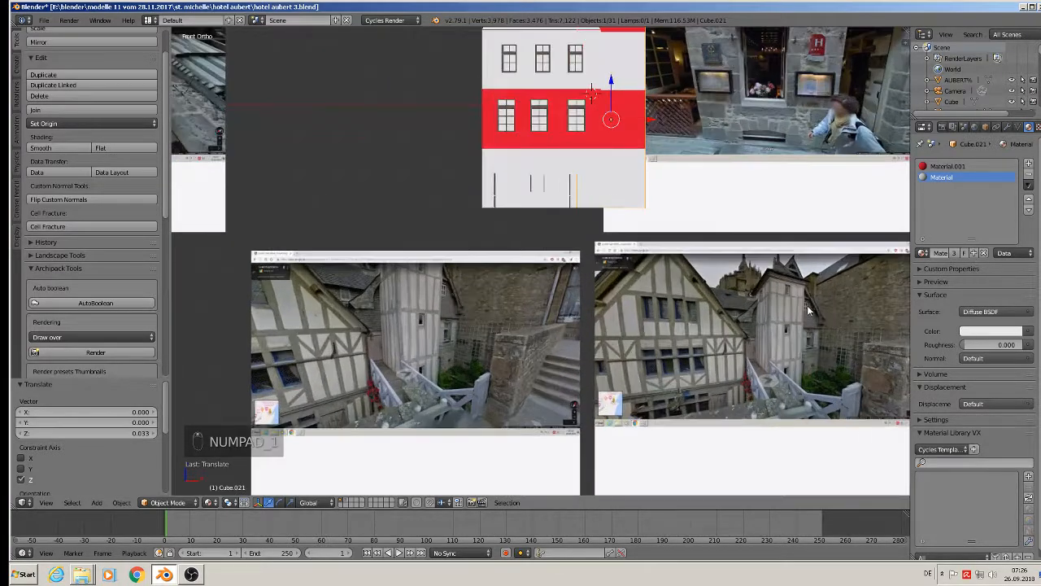
pyautogui.keyDown('shift'); pyautogui.moveTo(653, 326); pyautogui.dragTo(397, 296, button='middle'); pyautogui.keyUp('shift')
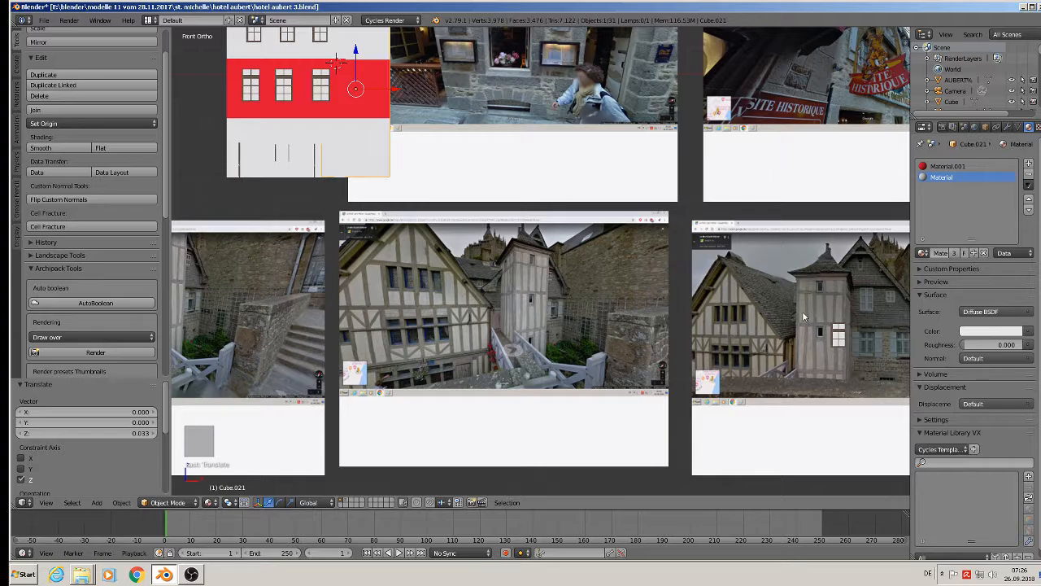
pyautogui.scroll(-3, 488, 172)
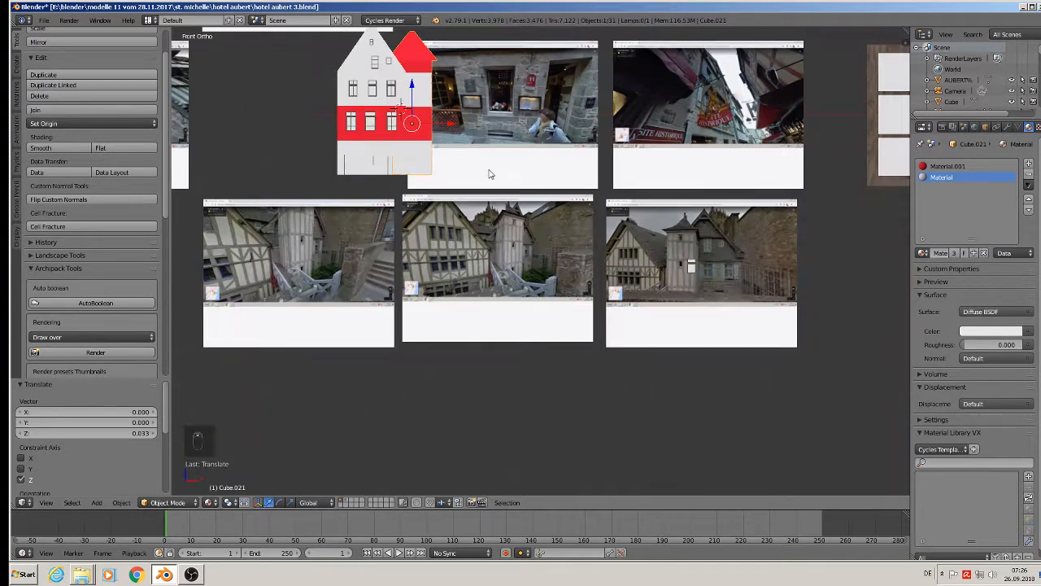
pyautogui.keyDown('shift'); pyautogui.moveTo(488, 171); pyautogui.dragTo(463, 219, button='middle'); pyautogui.keyUp('shift')
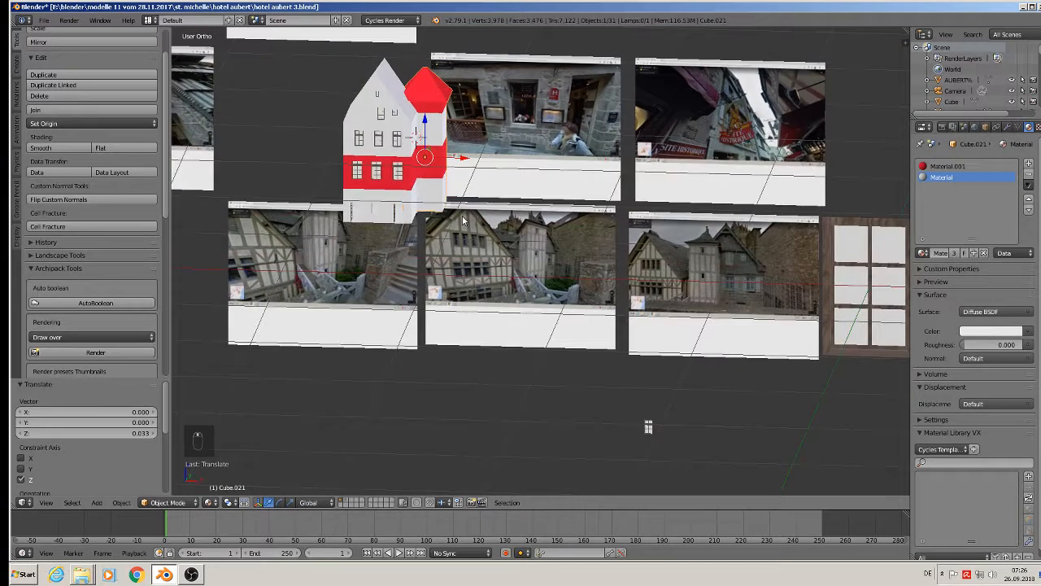
pyautogui.scroll(3, 462, 209)
pyautogui.press('g')
pyautogui.press('z')
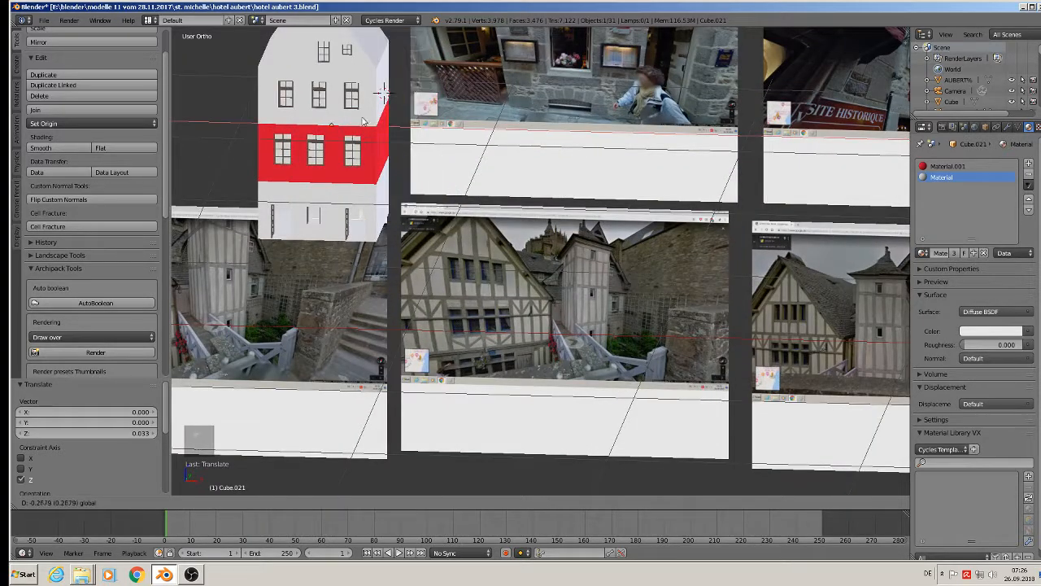
pyautogui.moveTo(370, 123); pyautogui.dragTo(374, 123)
# Scale the tower along X by about 0.540 and shift it about 0.043 along X against the house.
pyautogui.moveTo(391, 134); pyautogui.dragTo(513, 232, button='middle')
pyautogui.scroll(1, 513, 232)
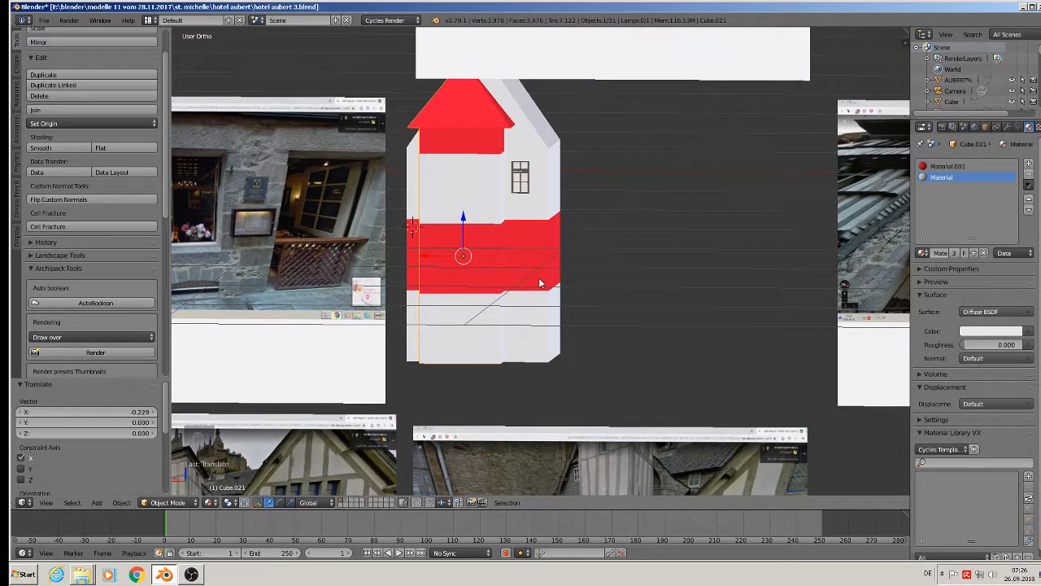
pyautogui.press('s')
pyautogui.press('x')
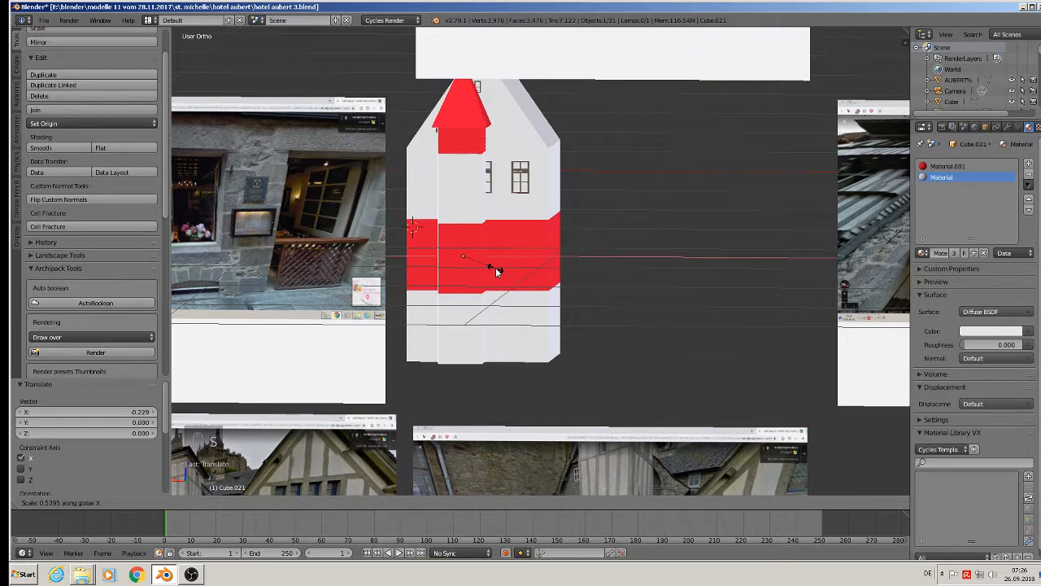
pyautogui.click(496, 266)
pyautogui.press('g')
pyautogui.press('x')
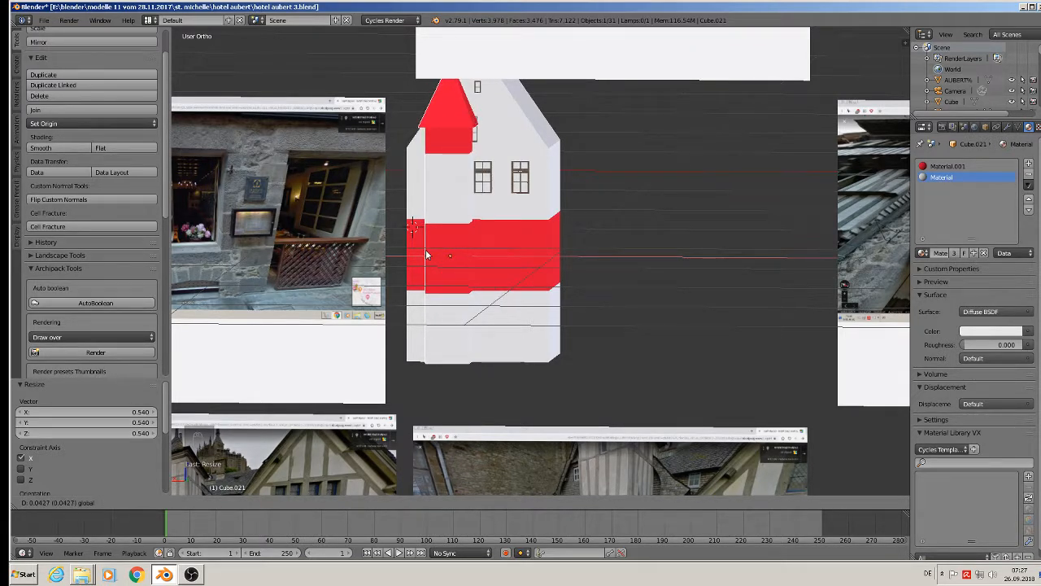
pyautogui.click(437, 255)
# Scale the tower along Y by about 0.560 and move it about 0.059 along Y, out from the house wall.
pyautogui.moveTo(437, 255); pyautogui.dragTo(338, 272, button='middle')
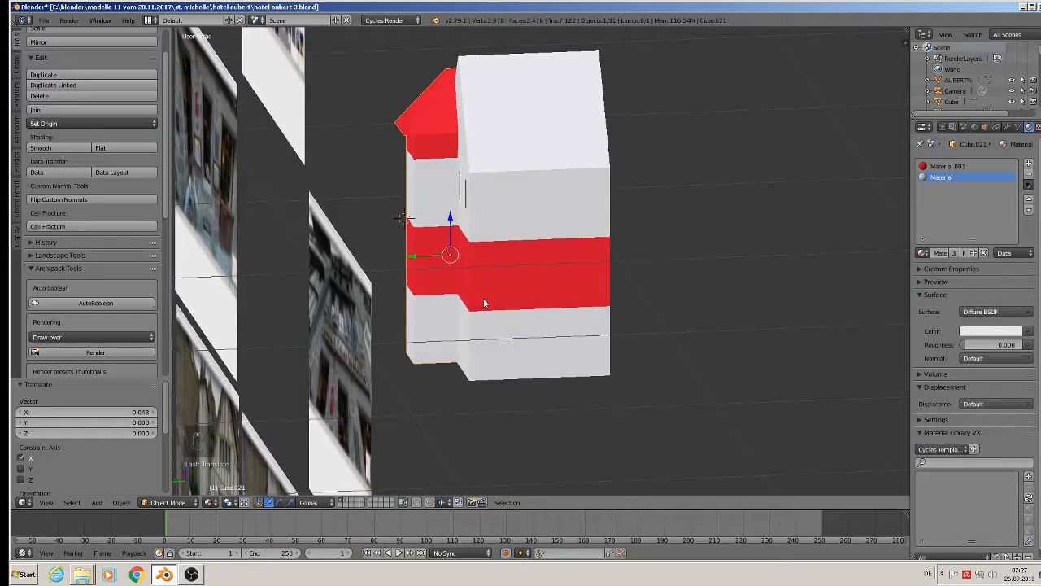
pyautogui.press('s')
pyautogui.press('y')
pyautogui.click(461, 287)
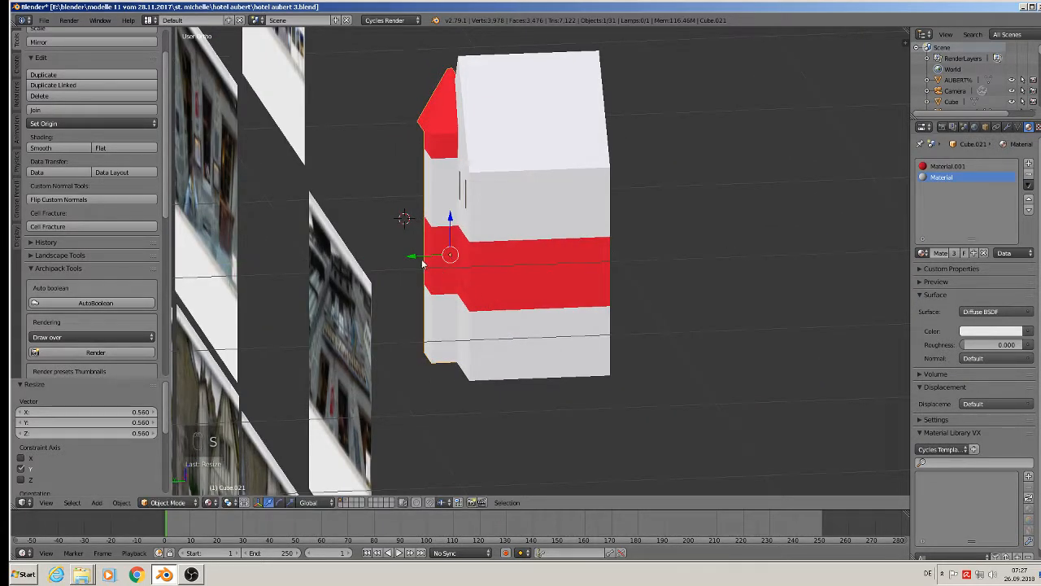
pyautogui.press('g')
pyautogui.press('y')
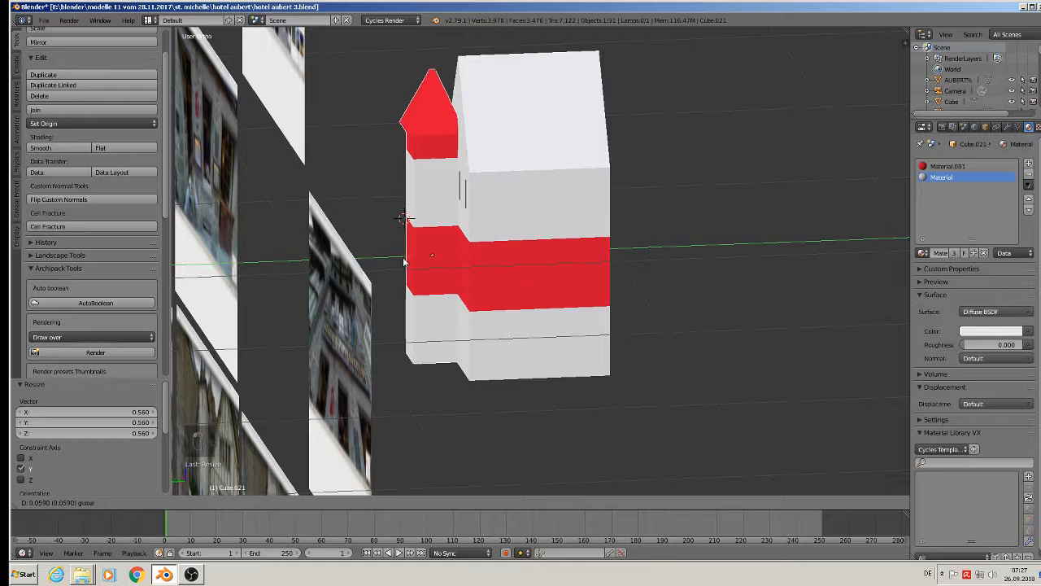
pyautogui.click(404, 262)
# Deselect the tower and open the hotel house's mesh for editing.
pyautogui.moveTo(404, 262); pyautogui.dragTo(764, 240, button='middle')
pyautogui.moveTo(749, 228); pyautogui.dragTo(455, 226, button='middle')
pyautogui.press('a')
pyautogui.rightClick(431, 220)
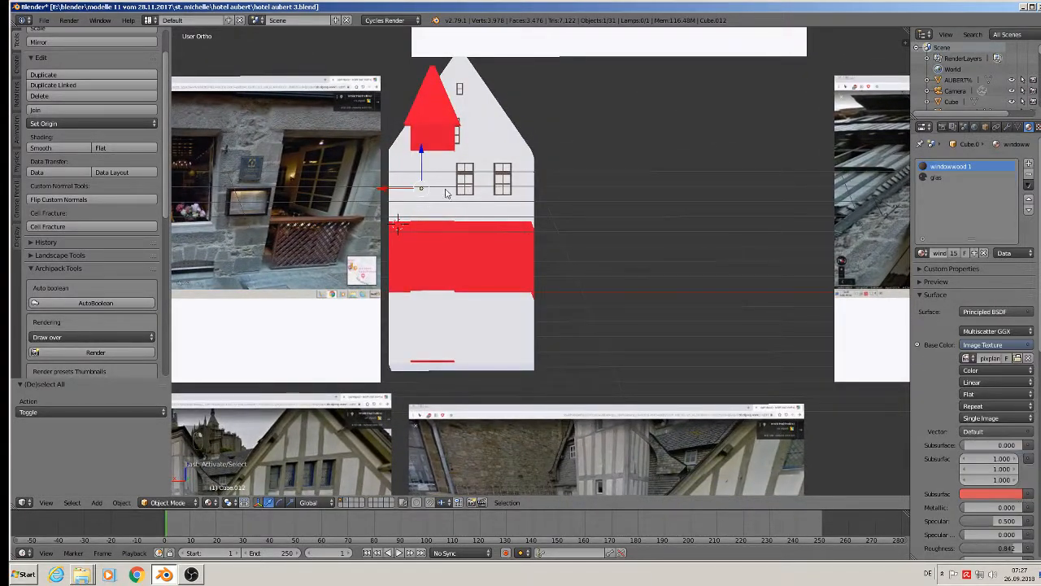
pyautogui.rightClick(447, 190)
pyautogui.rightClick(474, 140)
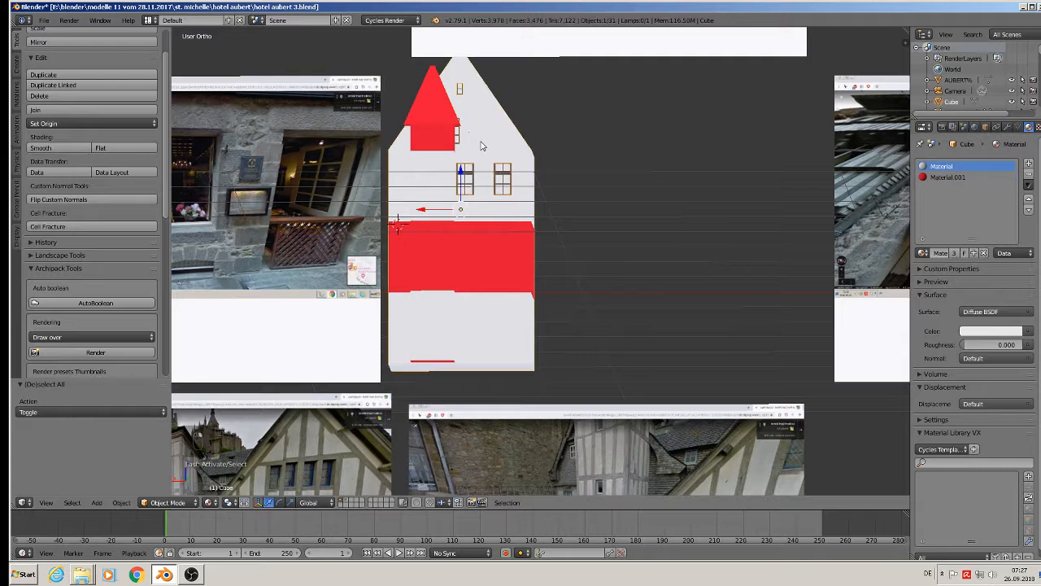
pyautogui.moveTo(474, 139); pyautogui.dragTo(462, 185, button='middle')
pyautogui.scroll(3, 464, 148)
pyautogui.press('Tab')
pyautogui.scroll(-2, 440, 164)
pyautogui.scroll(2, 453, 218)
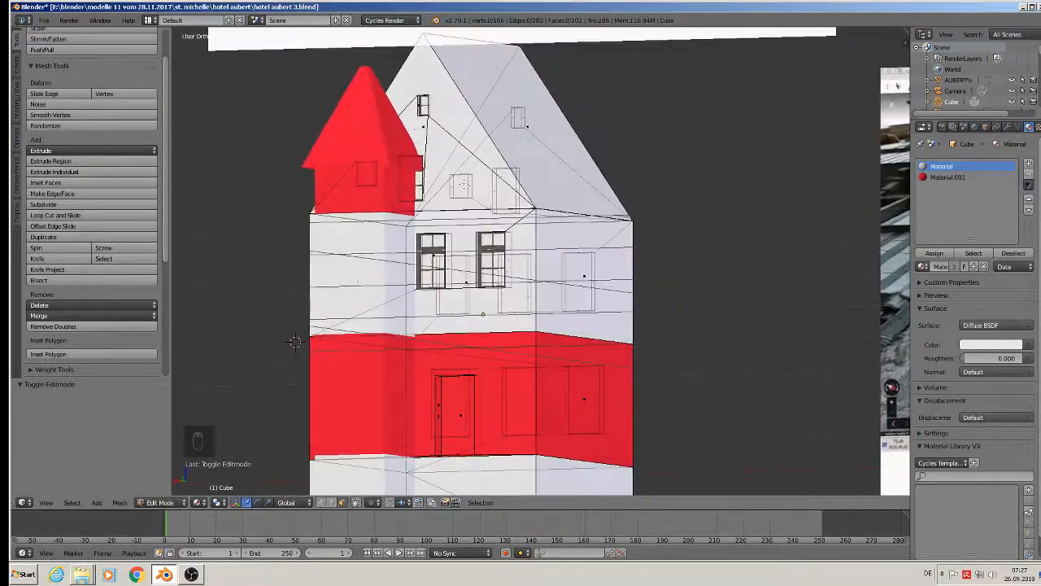
# Try to shift the wall and window faces of the gable behind the tower sideways along X, and undo the move.
pyautogui.press('a')
pyautogui.press('a')
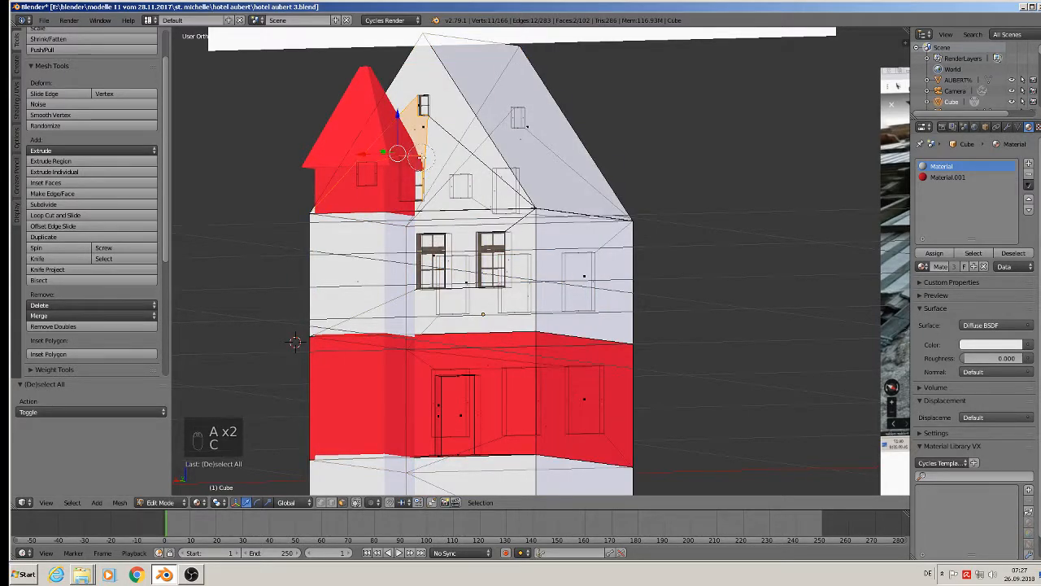
pyautogui.moveTo(407, 195); pyautogui.dragTo(404, 166)
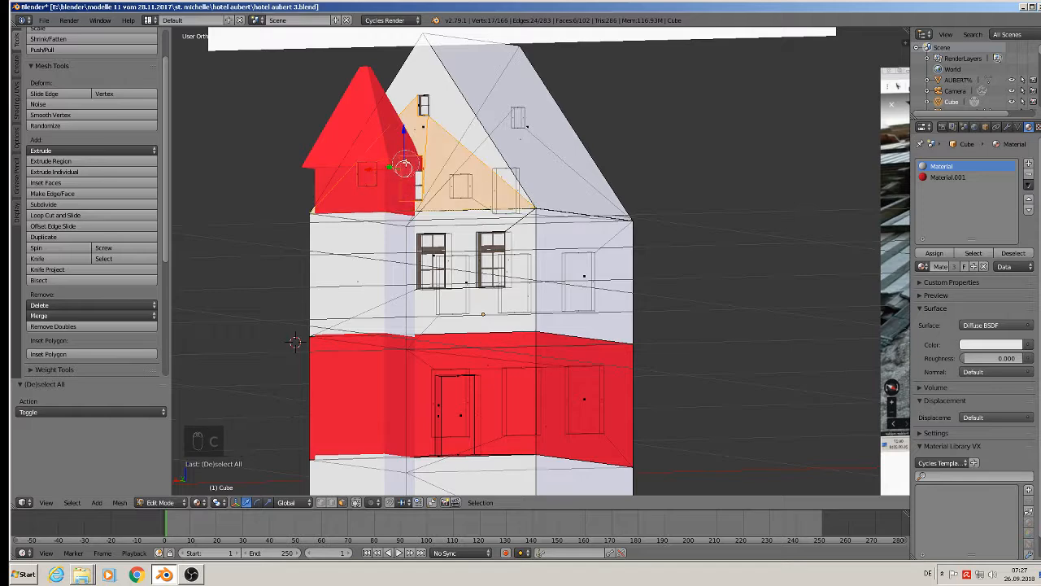
pyautogui.moveTo(393, 167); pyautogui.dragTo(445, 194, button='middle')
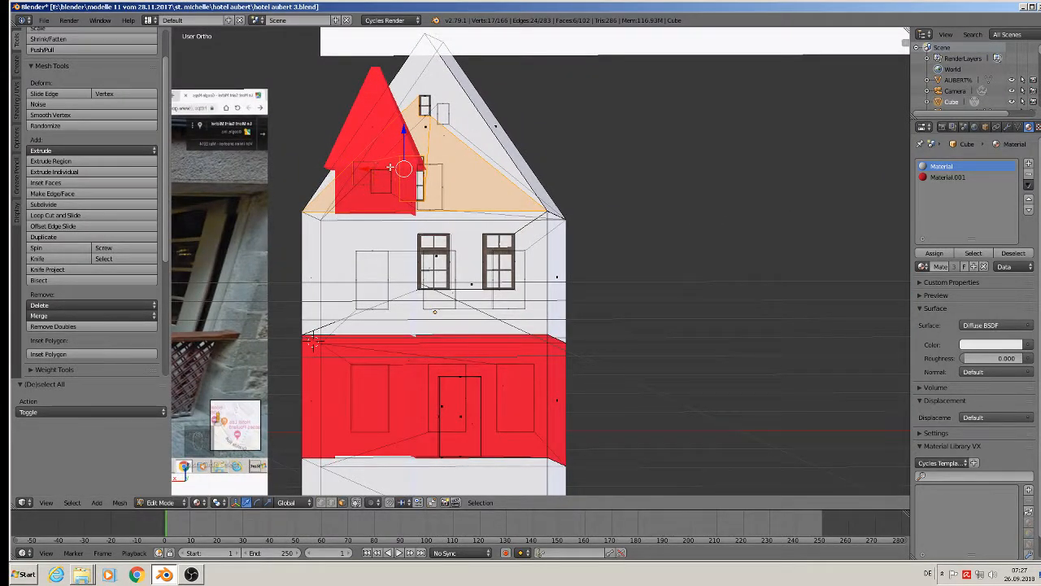
pyautogui.press('g')
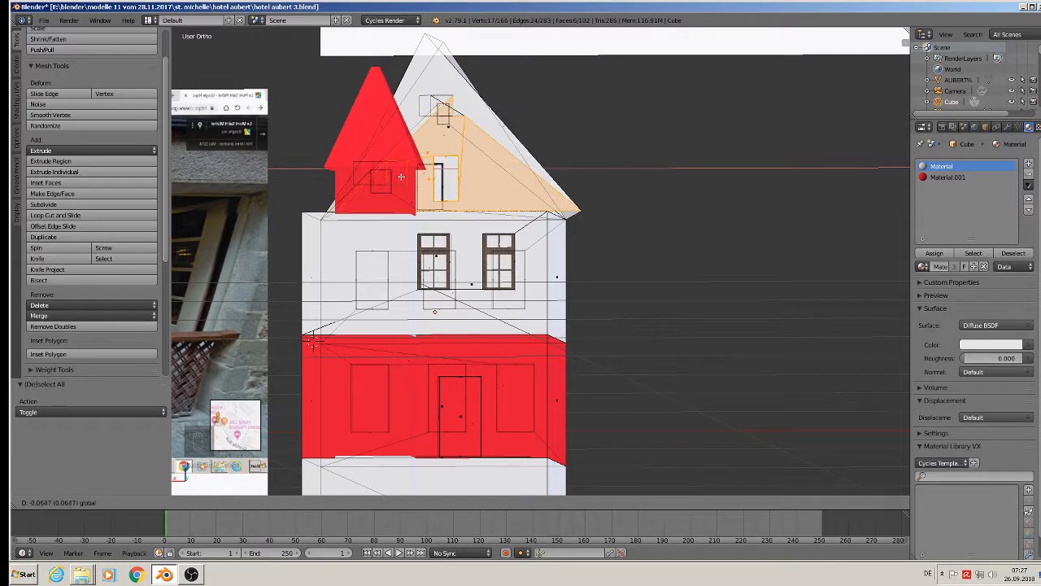
pyautogui.click(396, 175)
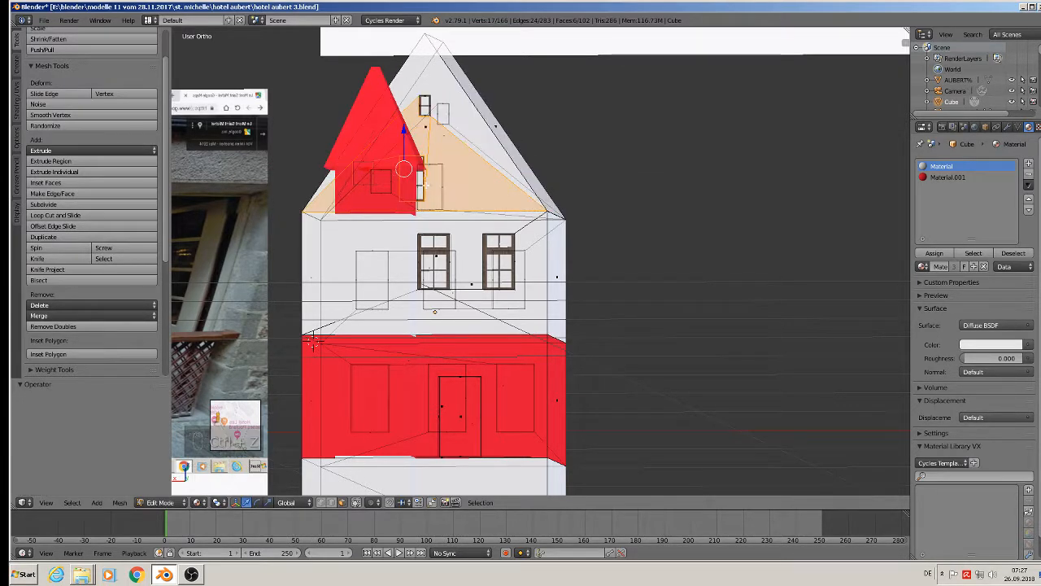
pyautogui.hotkey('ctrl', 'z')
# Duplicate the gable wall with its windows beside the tower and move the copy about 0.345 along Y away from the house.
pyautogui.moveTo(396, 175); pyautogui.dragTo(415, 185, button='middle')
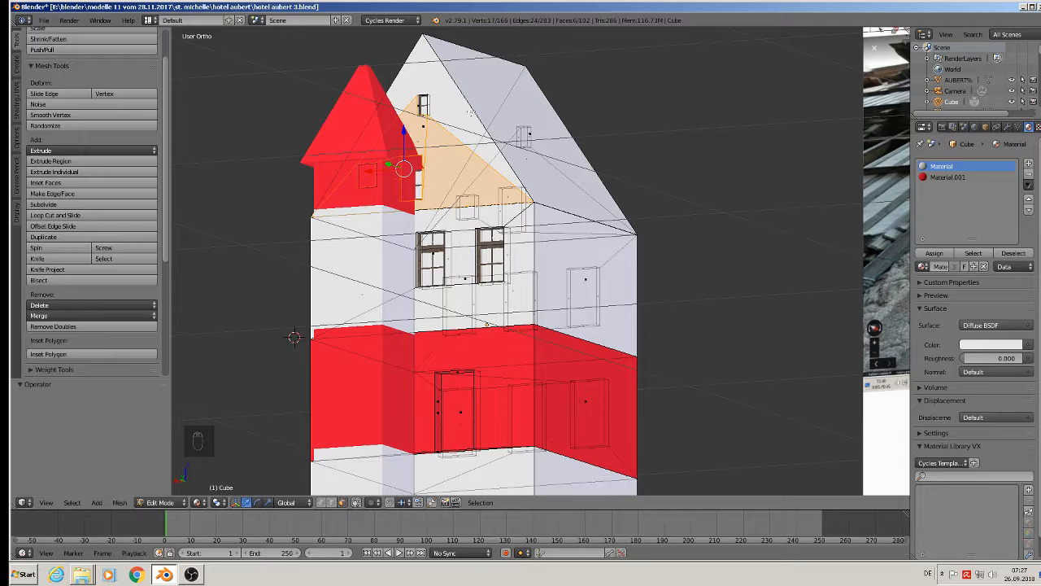
pyautogui.rightClick(430, 123)
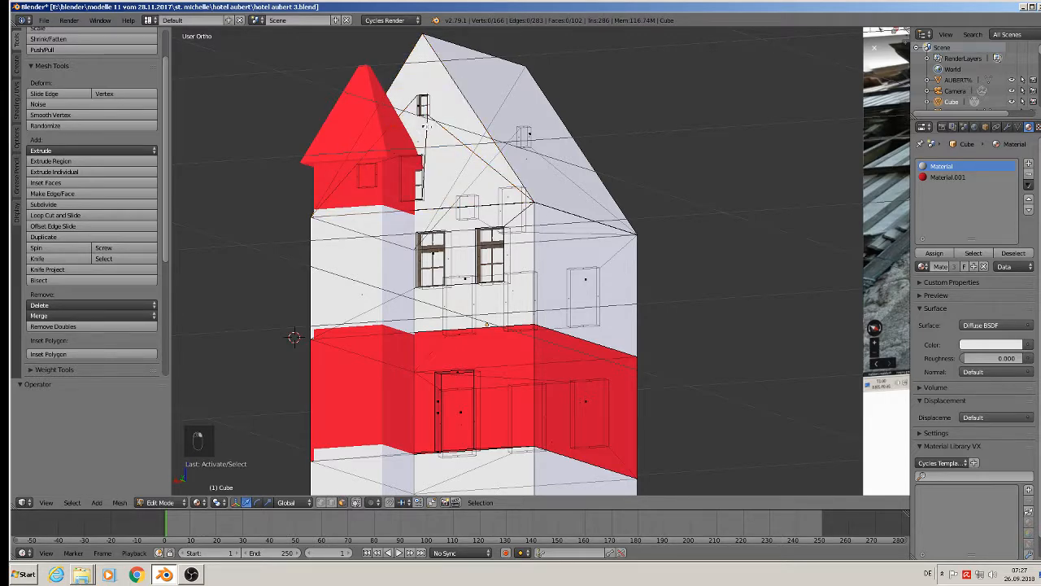
pyautogui.moveTo(431, 140); pyautogui.dragTo(367, 170, button='middle')
pyautogui.moveTo(416, 112); pyautogui.dragTo(390, 187, button='middle')
pyautogui.scroll(-1, 389, 187)
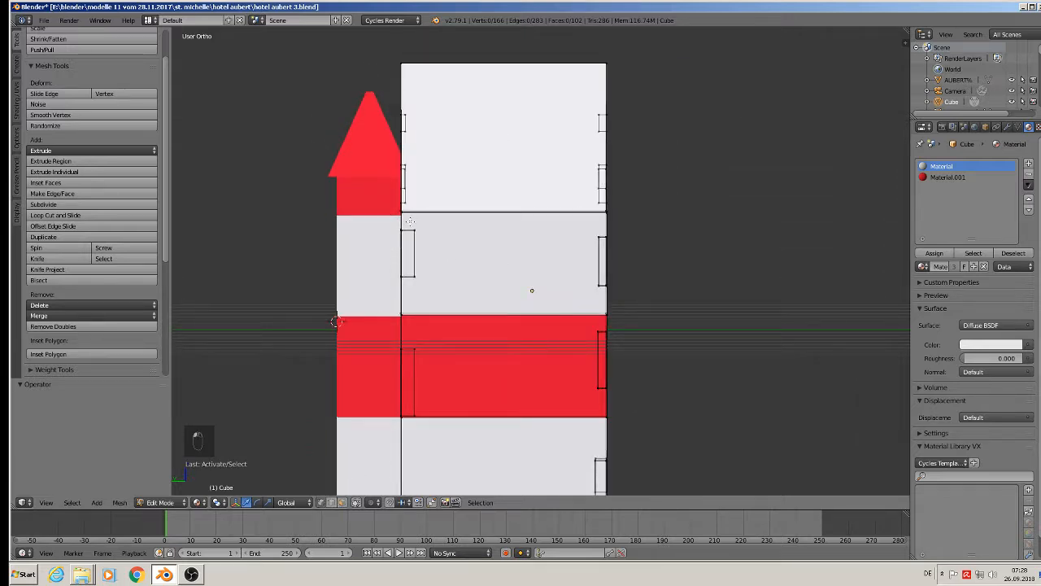
pyautogui.moveTo(398, 172); pyautogui.dragTo(374, 47)
pyautogui.hotkey('shift', 'd')
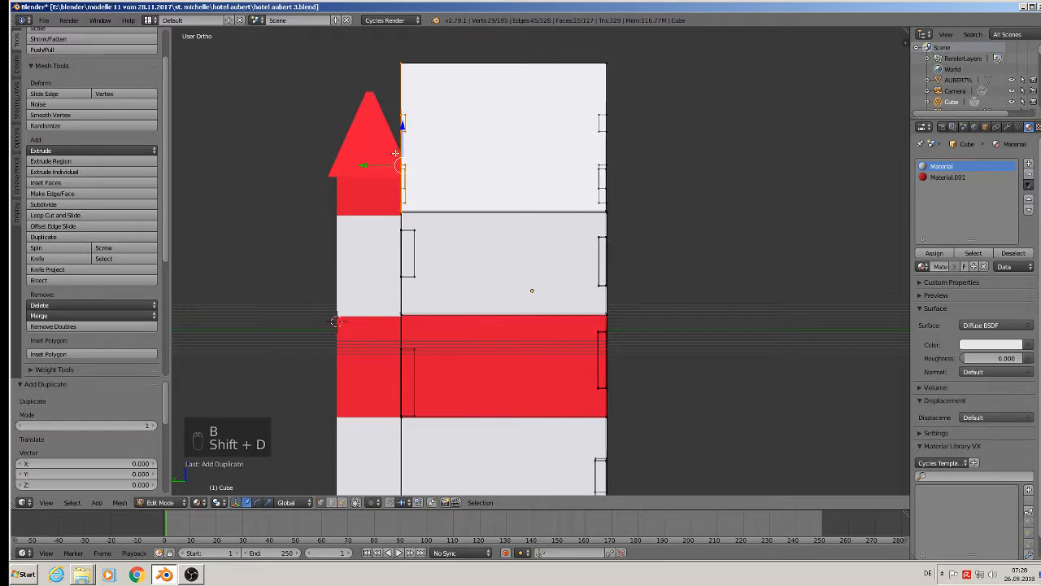
pyautogui.click(259, 179)
# Mirror the duplicated gable wall along the global X axis.
pyautogui.moveTo(259, 179); pyautogui.dragTo(427, 183, button='middle')
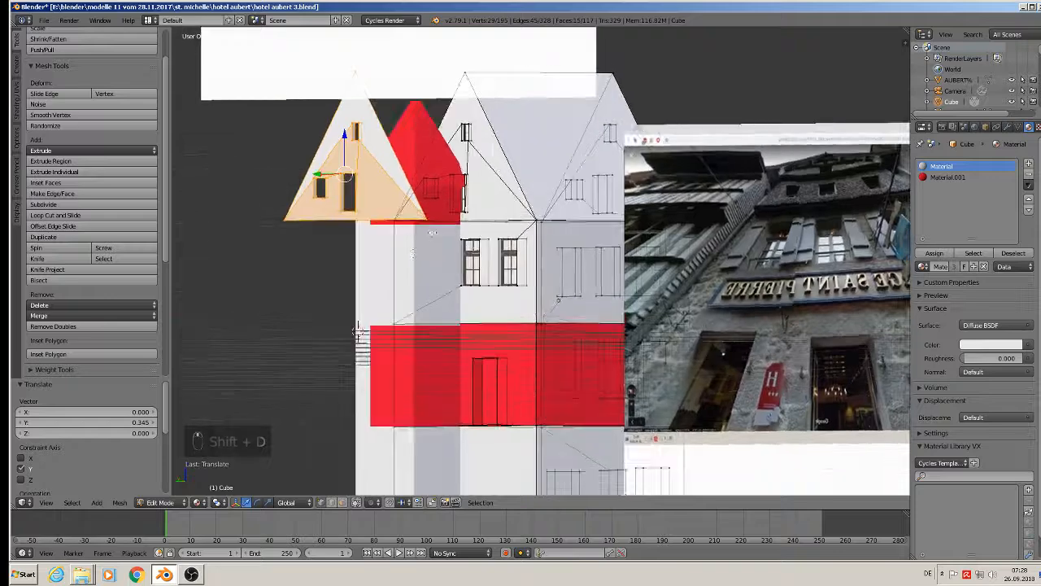
pyautogui.click(120, 501)
pyautogui.moveTo(204, 448)
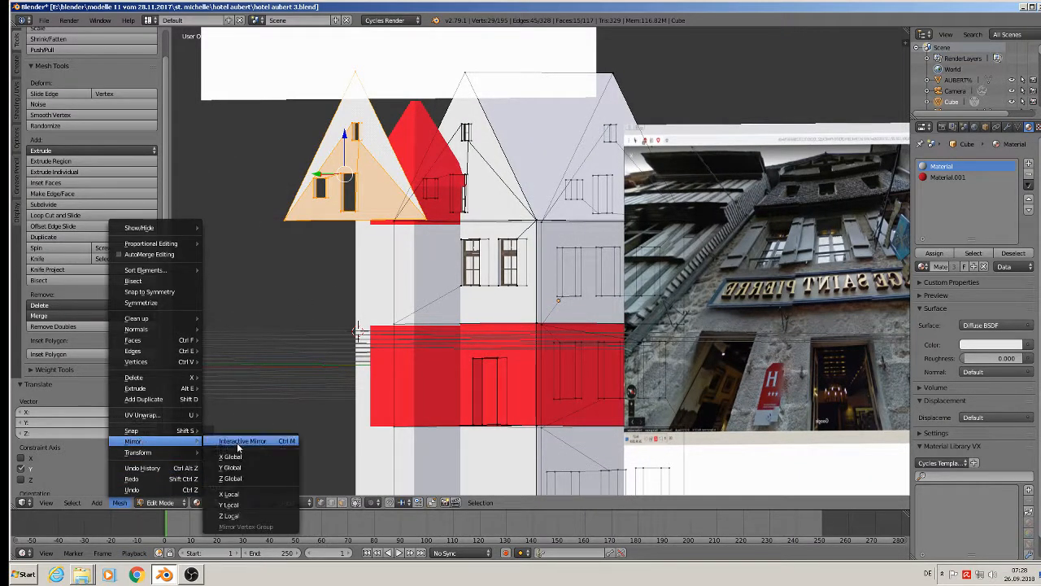
pyautogui.click(238, 444)
pyautogui.press('x')
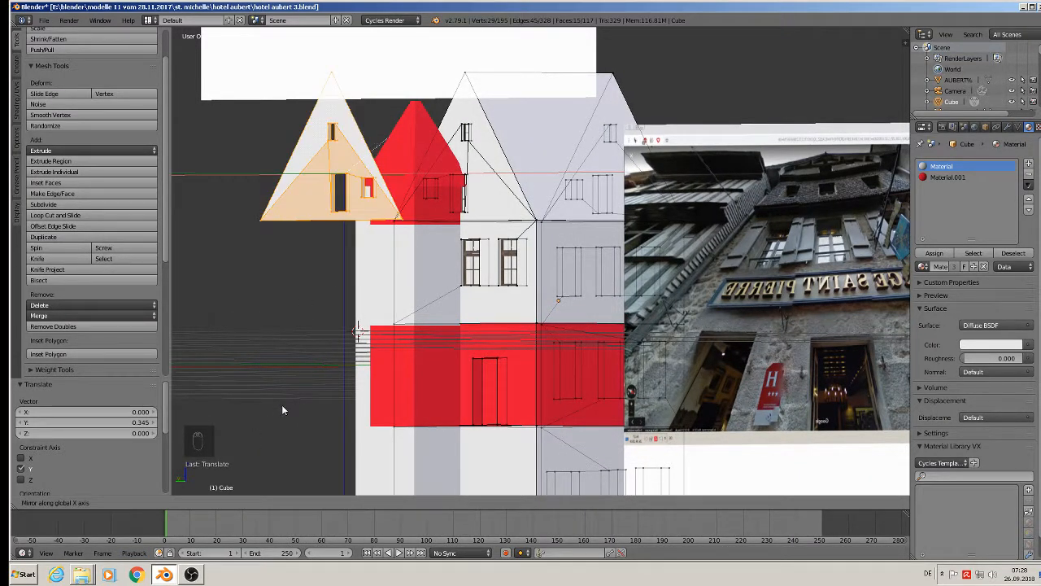
pyautogui.click(282, 404)
# Select only the original gable beside the tower, including its roof corners, and delete its vertices.
pyautogui.moveTo(299, 393)
pyautogui.mouseDown(button='middle')
pyautogui.moveTo(356, 395)
pyautogui.moveTo(347, 387)
pyautogui.moveTo(286, 399)
pyautogui.moveTo(302, 386)
pyautogui.mouseUp(button='middle')
pyautogui.moveTo(382, 357); pyautogui.dragTo(389, 324, button='middle')
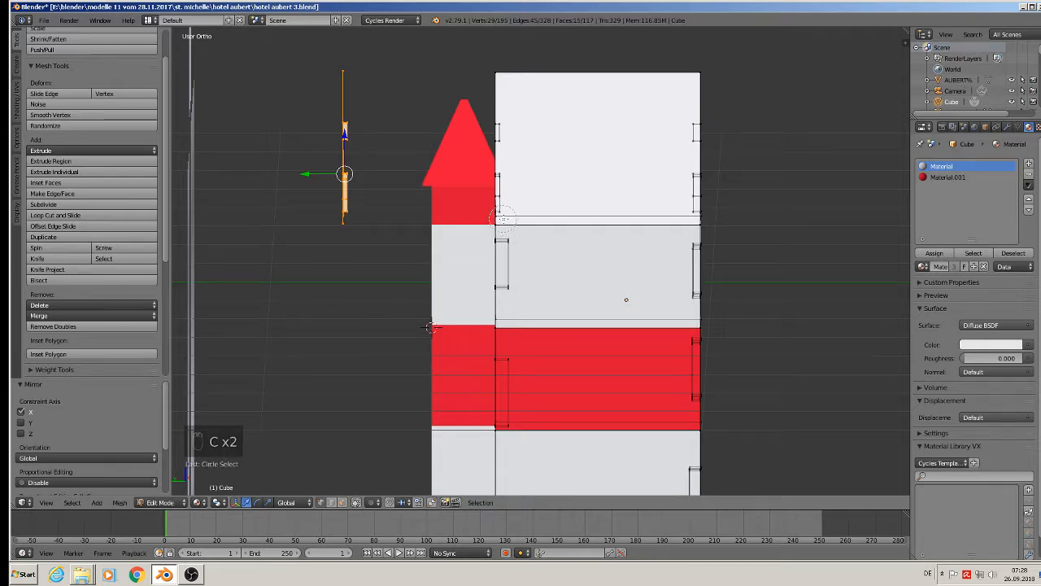
pyautogui.click(500, 72)
pyautogui.rightClick(499, 71)
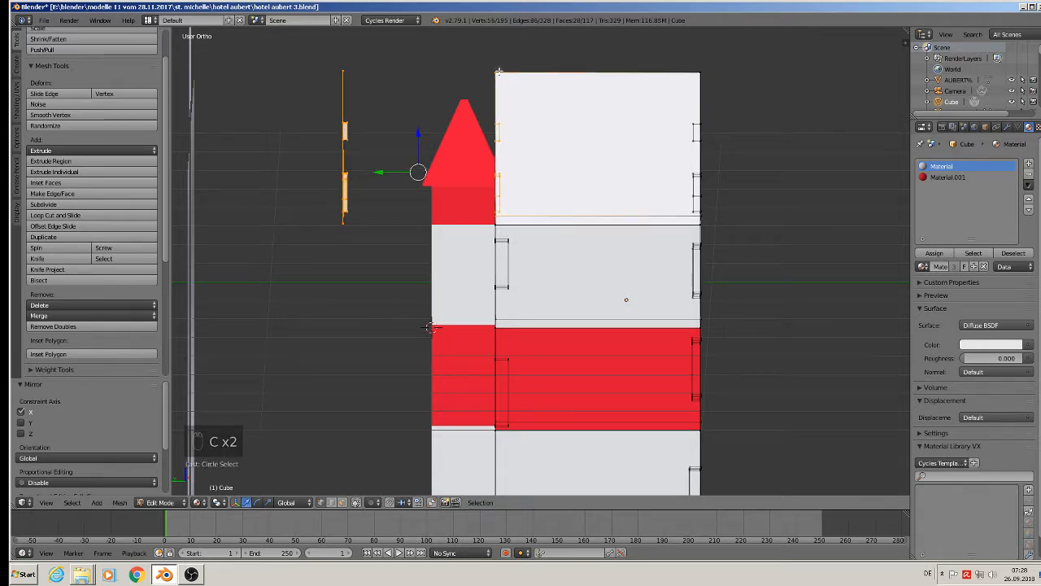
pyautogui.press('a')
pyautogui.moveTo(494, 204); pyautogui.dragTo(481, 65)
pyautogui.rightClick(481, 65)
pyautogui.press('x')
pyautogui.click(445, 57)
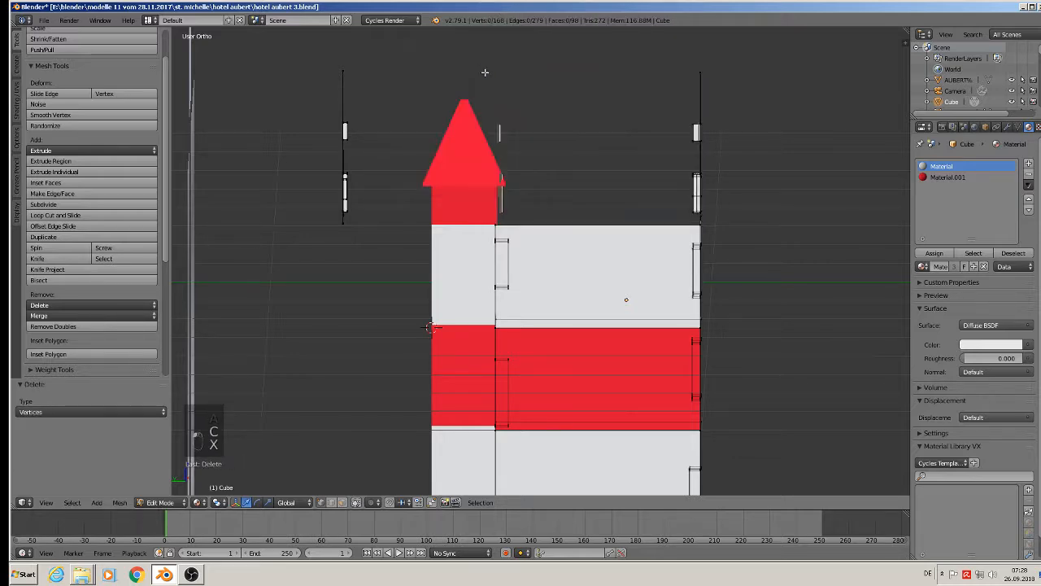
# Select the whole mirrored gable wall and move it about -0.355 along Y back onto the house.
pyautogui.moveTo(483, 73); pyautogui.dragTo(377, 177, button='middle')
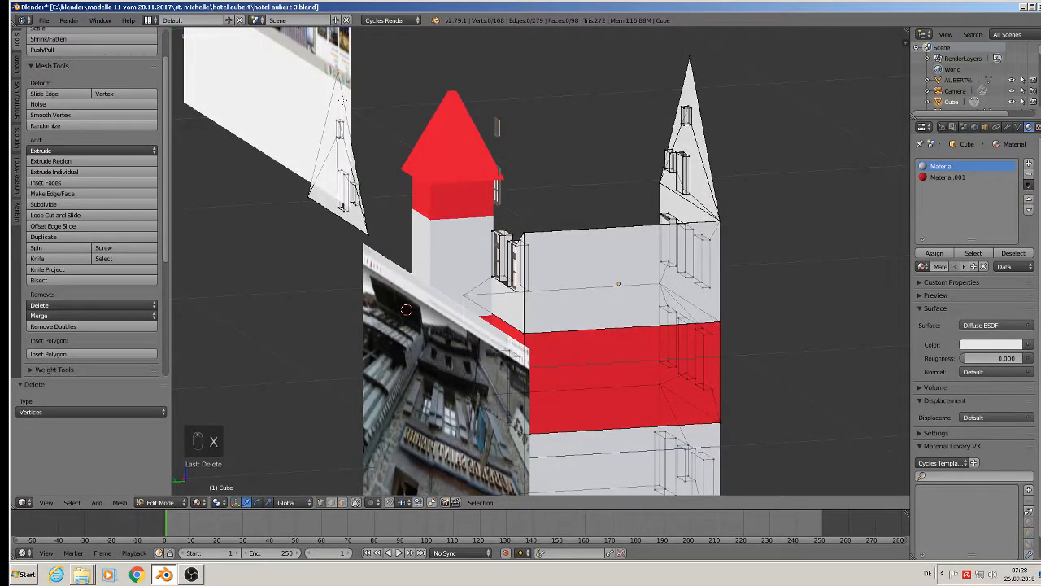
pyautogui.press('l')
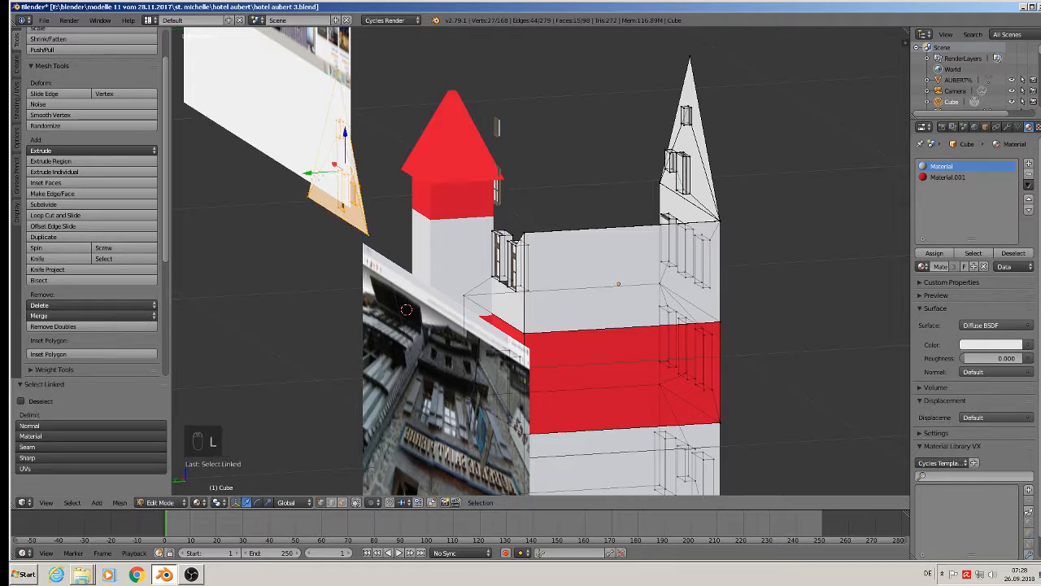
pyautogui.press('g')
pyautogui.press('y')
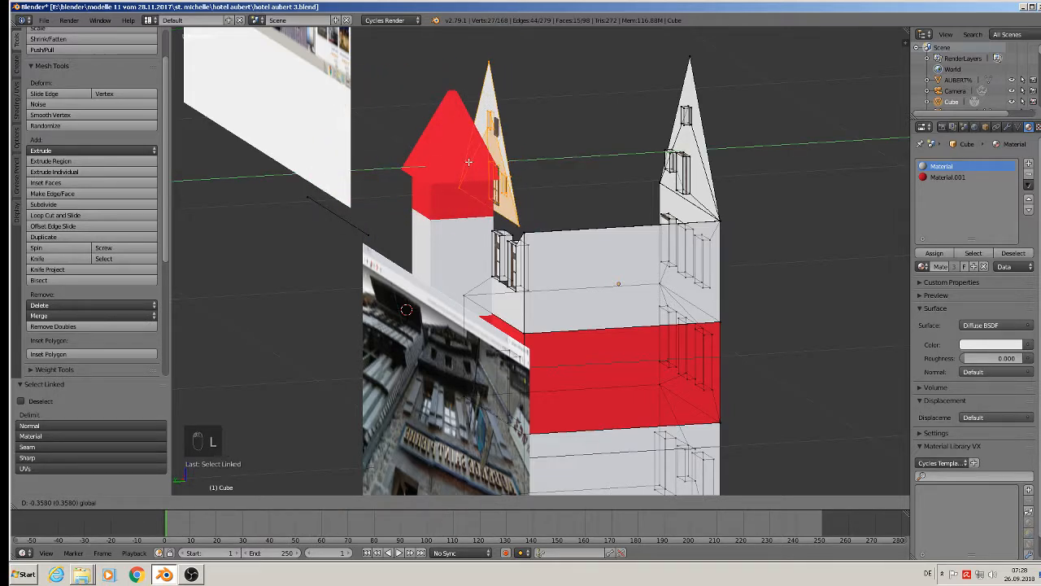
pyautogui.click(468, 163)
pyautogui.moveTo(466, 167); pyautogui.dragTo(455, 204, button='middle')
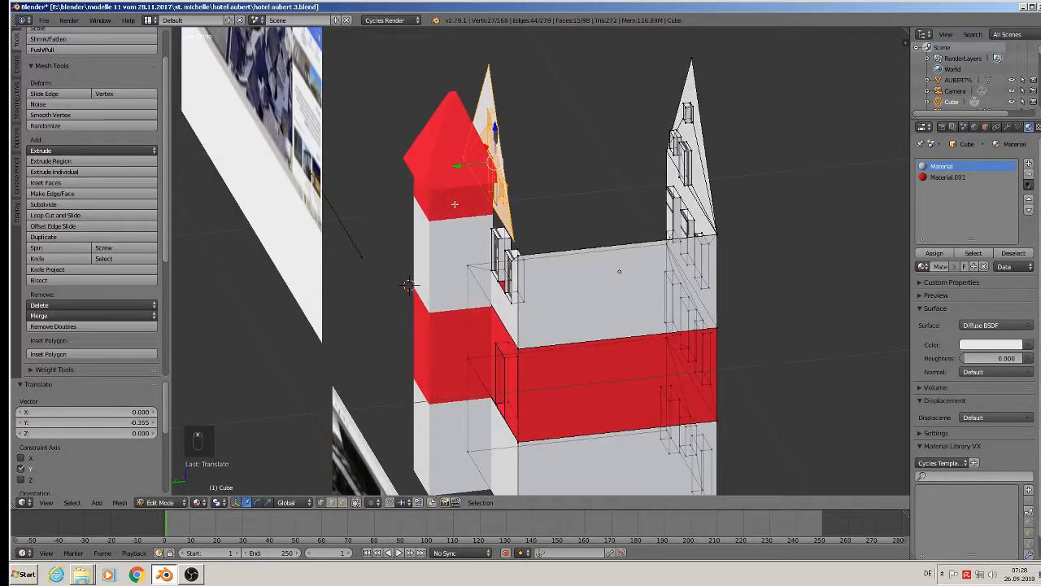
# Undo the mirrored gable's move and the deletion of the original gable's vertices.
pyautogui.hotkey('ctrl', 'z')
pyautogui.hotkey('ctrl', 'z')
pyautogui.hotkey('ctrl', 'z')
pyautogui.hotkey('ctrl', 'z')
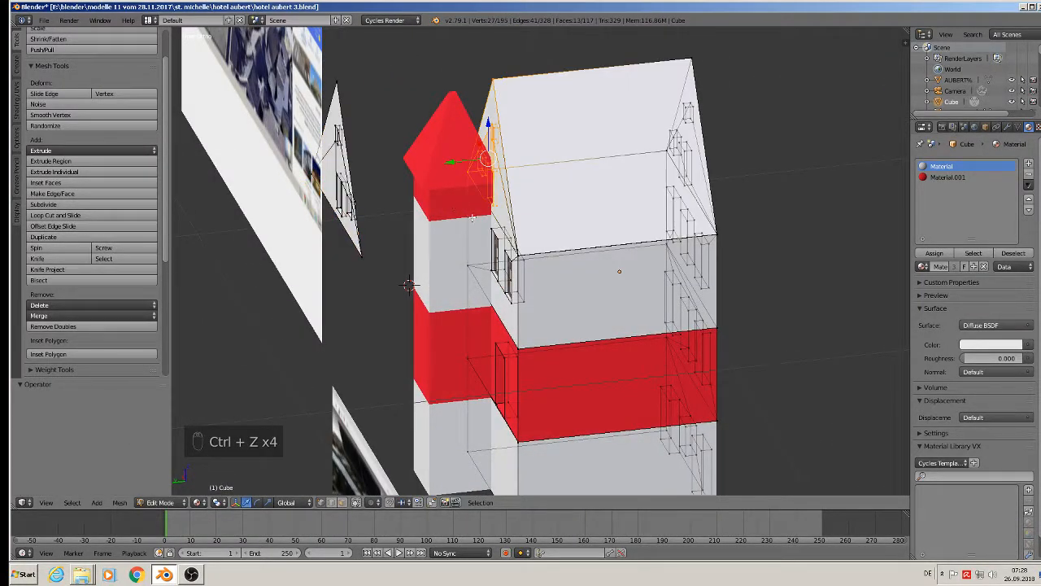
# Remove the eave corners and the ridge point from the selection and delete the original gable's remaining vertices.
pyautogui.moveTo(472, 218); pyautogui.dragTo(507, 186, button='middle')
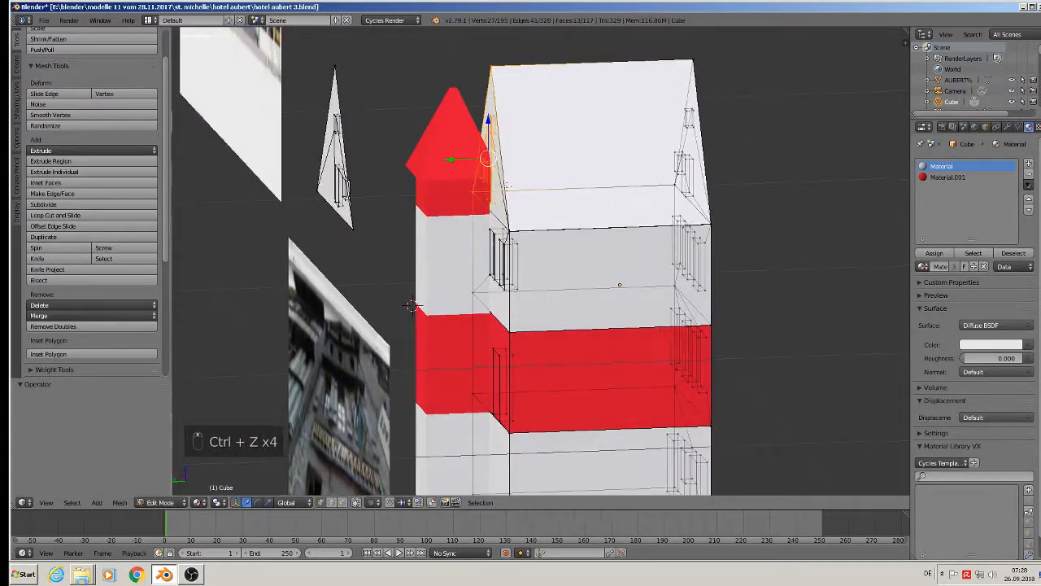
pyautogui.rightClick(471, 189)
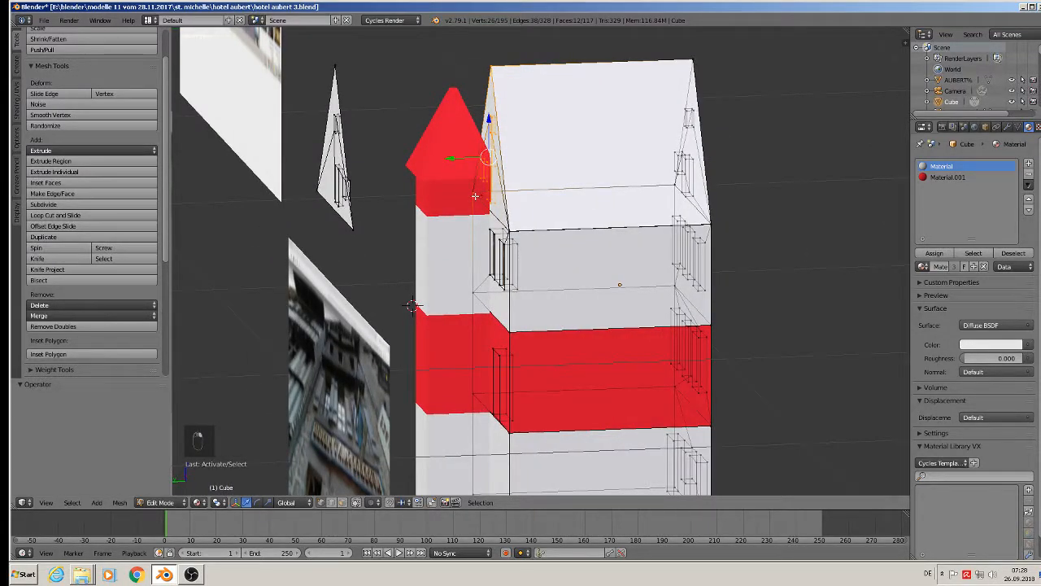
pyautogui.press('x')
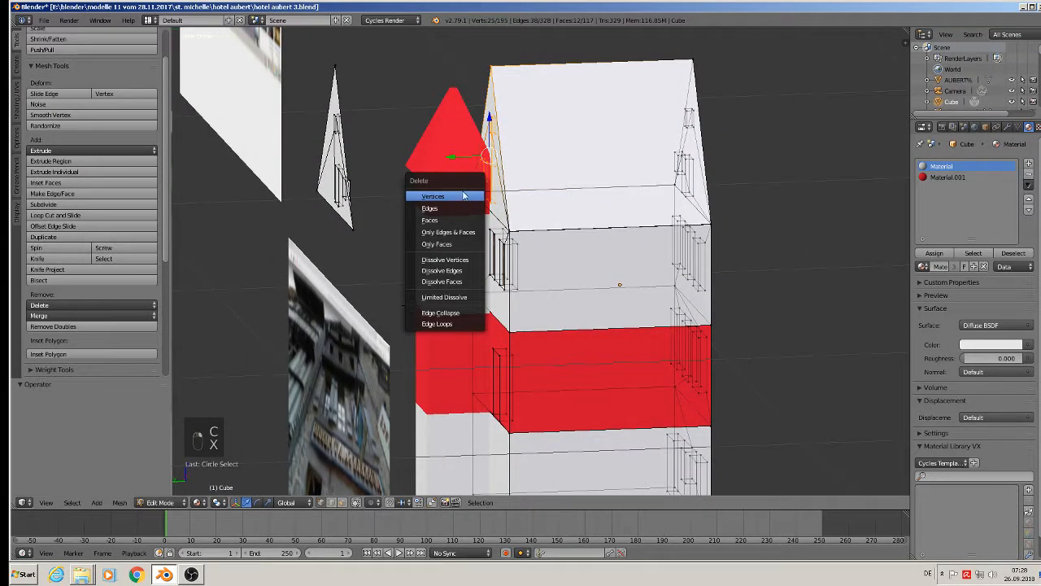
pyautogui.click(462, 197)
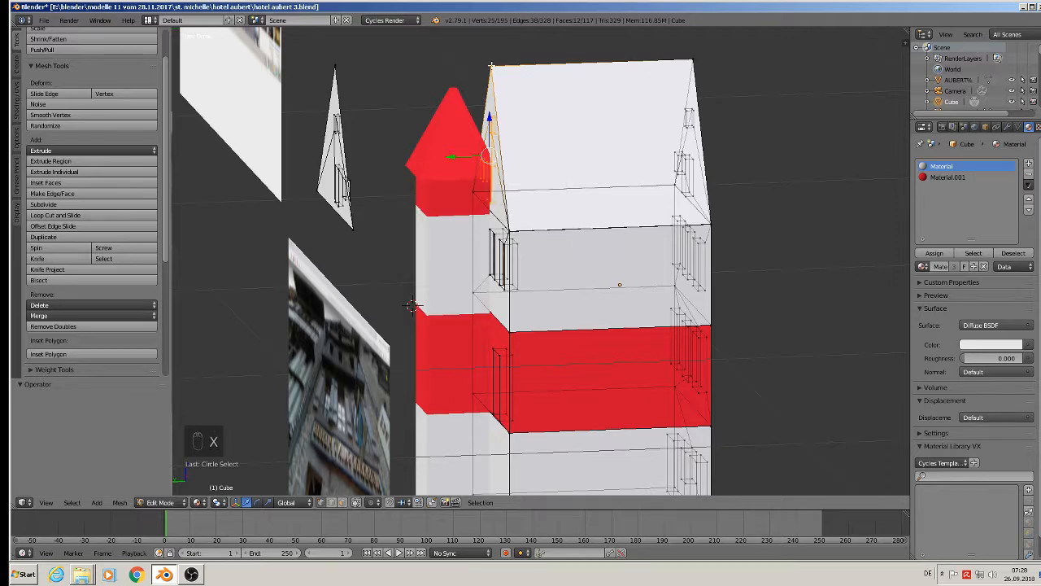
pyautogui.press('x')
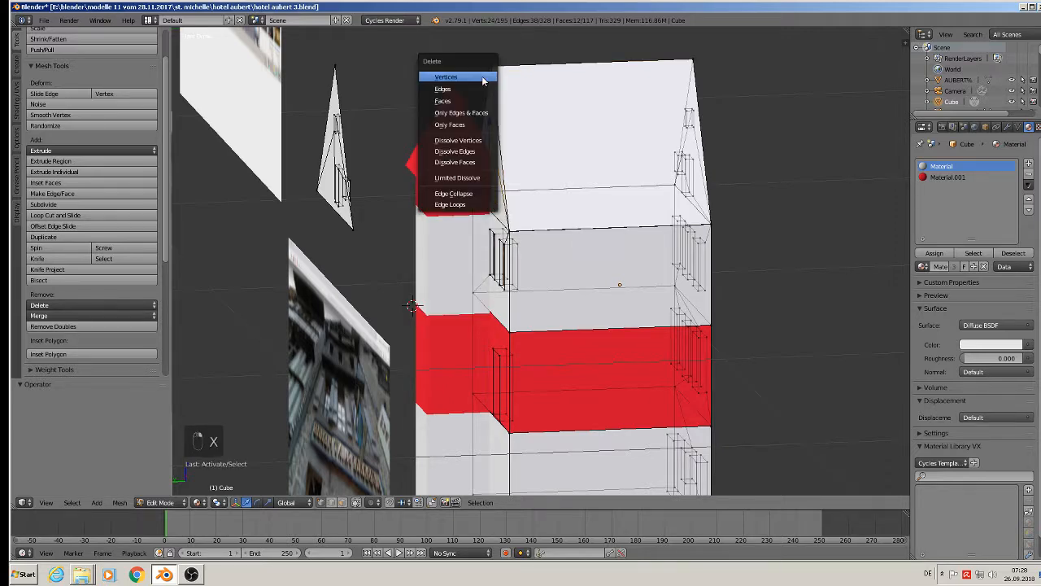
pyautogui.click(482, 81)
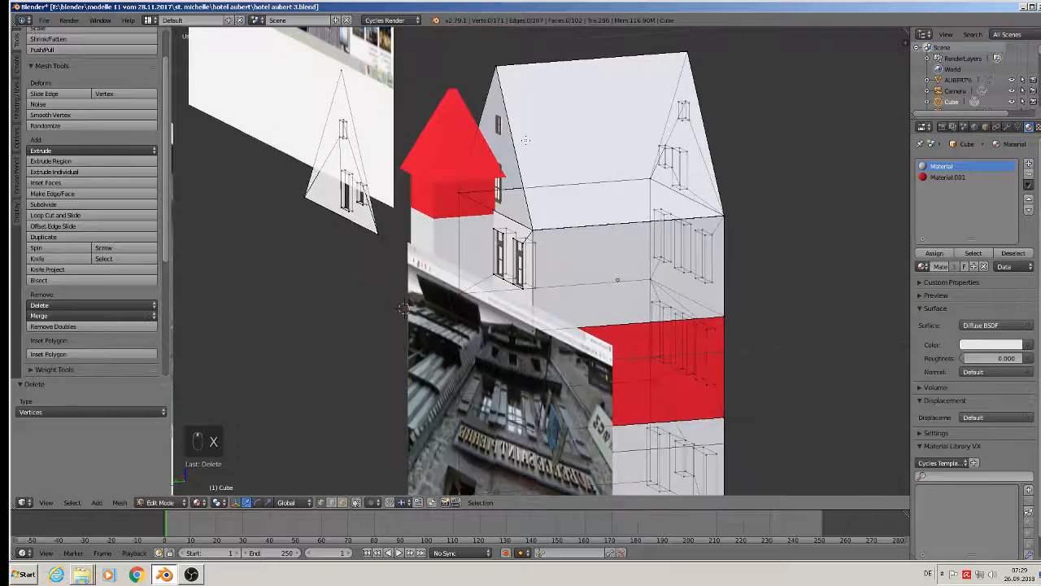
# Select the whole mirrored gable wall and move it along Y back onto the house, adjusting it finally by 0.010.
pyautogui.press('l')
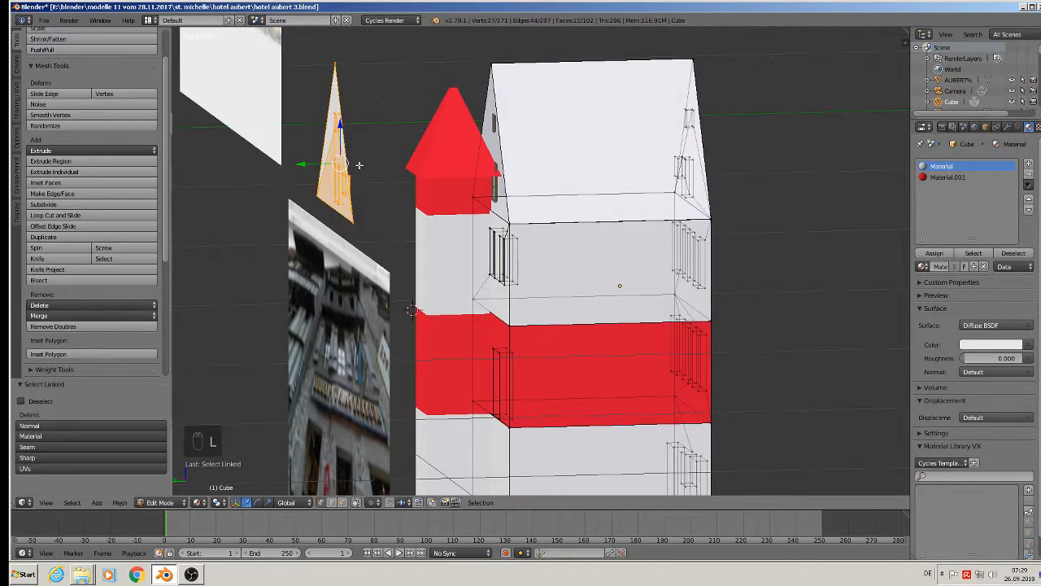
pyautogui.moveTo(336, 165); pyautogui.dragTo(477, 166)
pyautogui.moveTo(370, 180); pyautogui.dragTo(478, 172, button='middle')
pyautogui.moveTo(477, 172); pyautogui.dragTo(492, 170)
pyautogui.moveTo(492, 170); pyautogui.dragTo(506, 245, button='middle')
pyautogui.scroll(3, 491, 157)
pyautogui.moveTo(506, 245); pyautogui.dragTo(498, 246)
pyautogui.moveTo(521, 209); pyautogui.dragTo(543, 251, button='middle')
pyautogui.scroll(5, 526, 136)
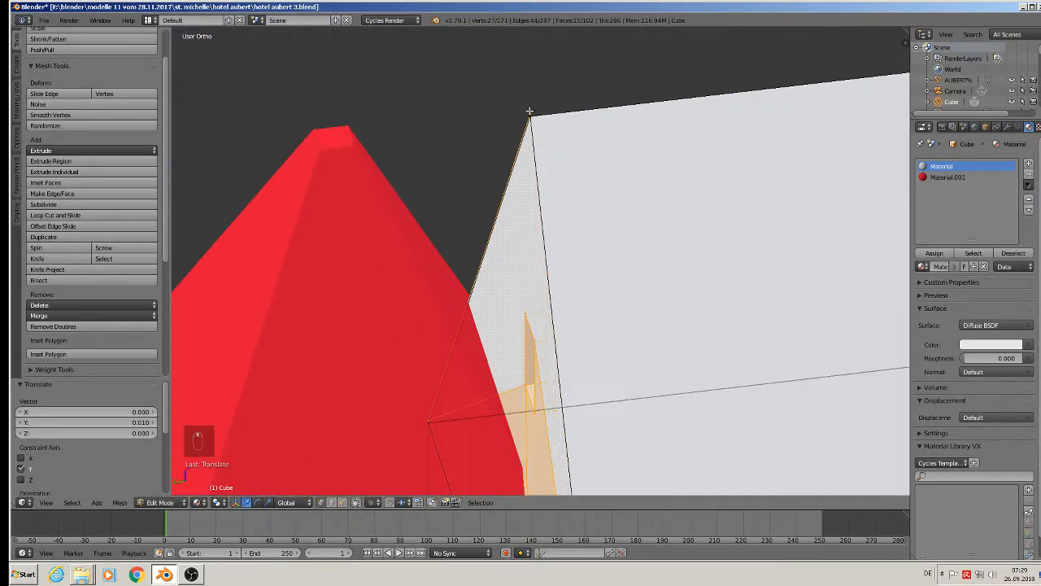
# Merge the two overlapping ridge vertices of the gable and the roof at their center.
pyautogui.rightClick(533, 118)
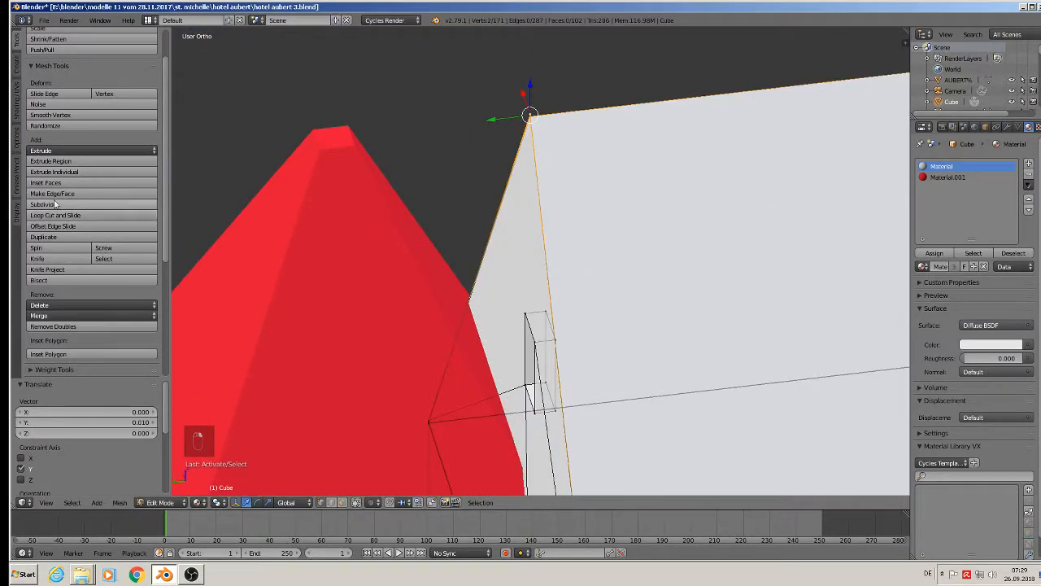
pyautogui.click(39, 315)
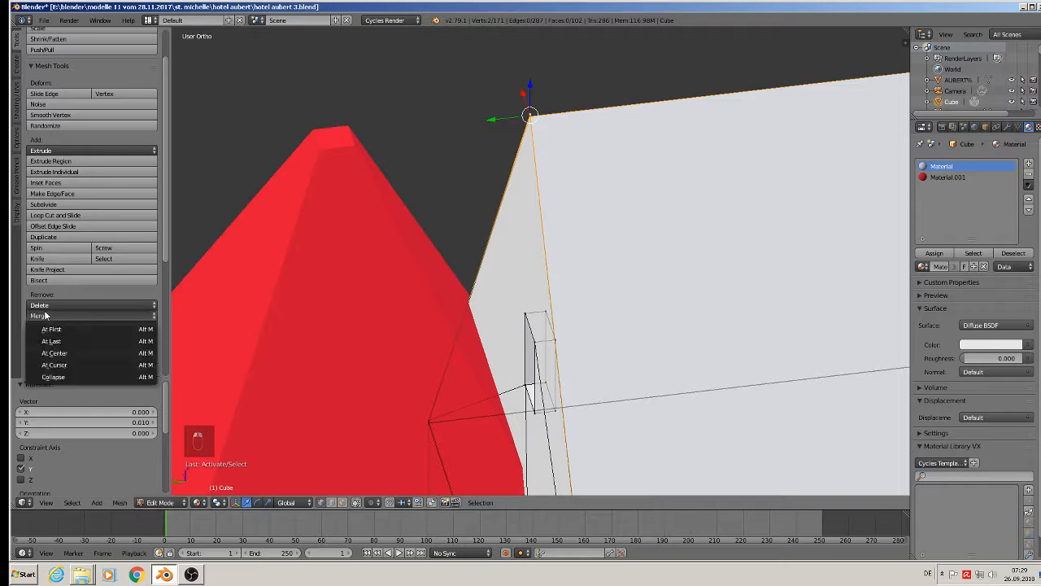
pyautogui.click(69, 353)
# Select the three overlapping vertices at the gable's eave corner away from the tower and merge them at center.
pyautogui.moveTo(463, 369); pyautogui.dragTo(563, 147, button='middle')
pyautogui.moveTo(561, 279); pyautogui.dragTo(729, 356, button='middle')
pyautogui.rightClick(685, 351)
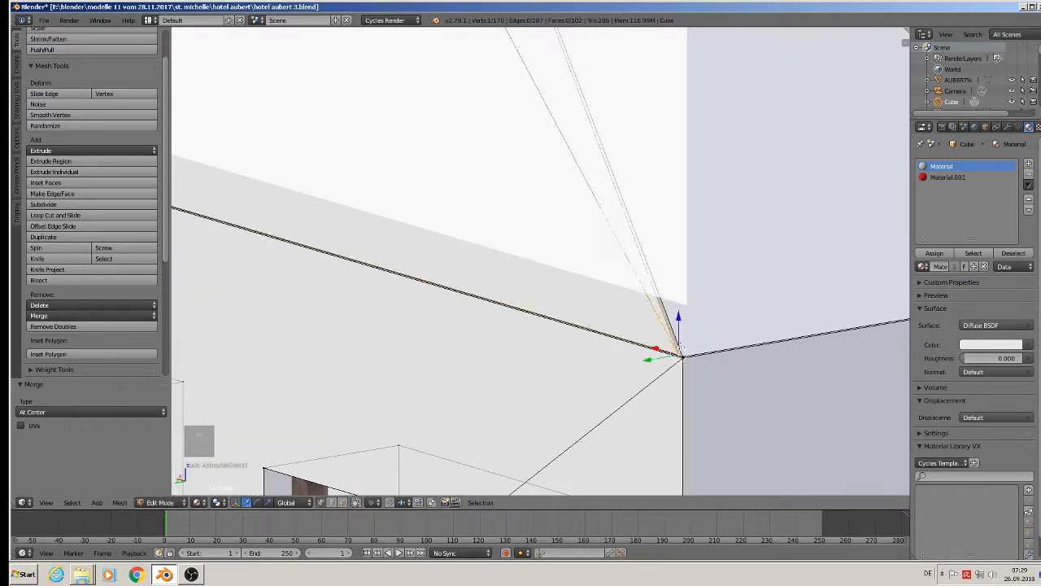
pyautogui.scroll(2, 630, 366)
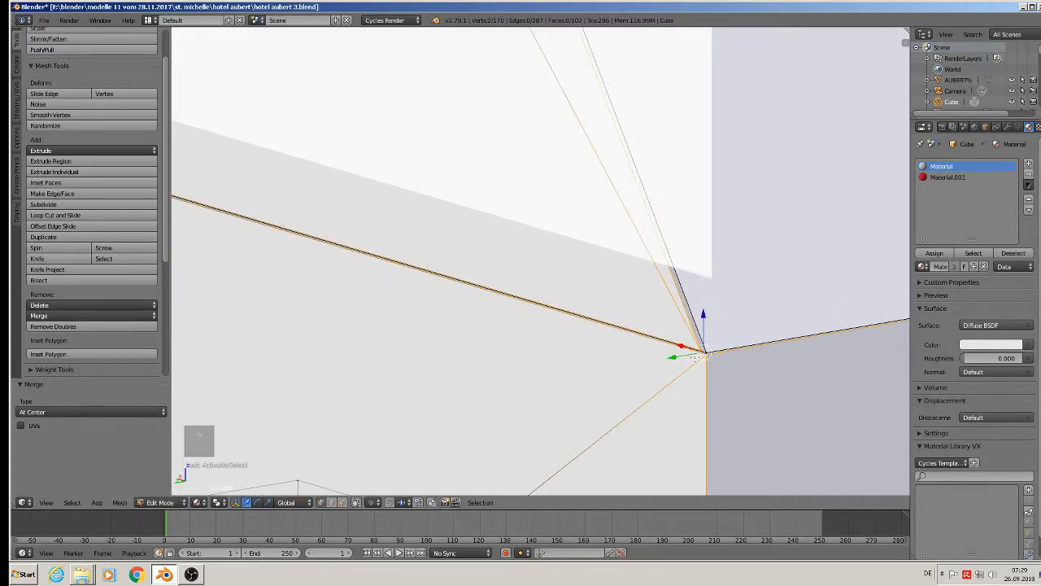
pyautogui.rightClick(703, 351)
pyautogui.rightClick(702, 347)
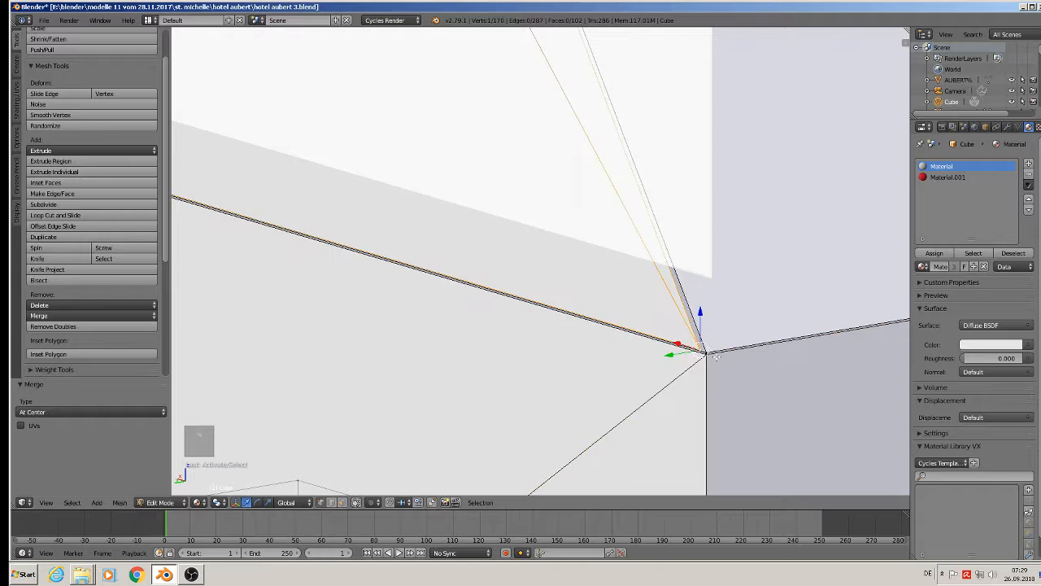
pyautogui.keyDown('shift'); pyautogui.rightClick(709, 354); pyautogui.keyUp('shift')
pyautogui.keyDown('shift'); pyautogui.rightClick(701, 351); pyautogui.keyUp('shift')
pyautogui.click(81, 315)
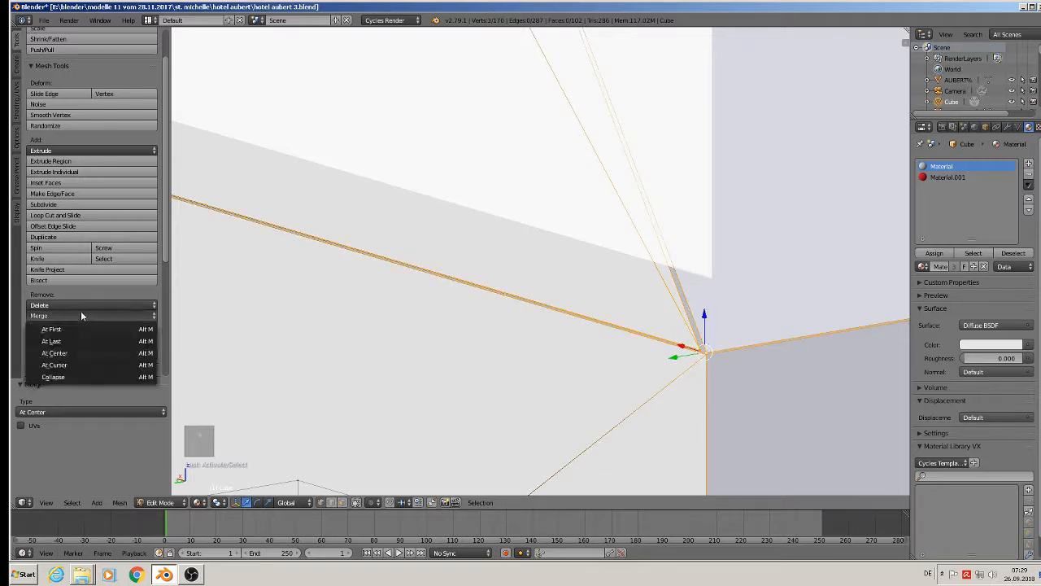
pyautogui.click(70, 353)
pyautogui.scroll(-3, 144, 312)
pyautogui.scroll(-5, 413, 305)
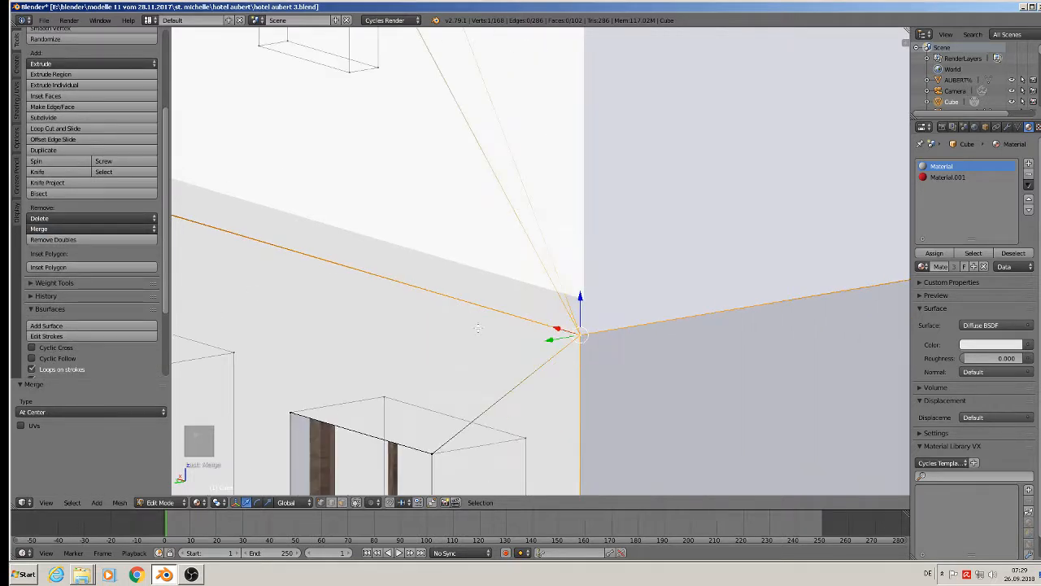
# Merge the overlapping vertices at the gable's eave corner beside the tower at center and leave Edit Mode.
pyautogui.keyDown('shift'); pyautogui.moveTo(345, 283); pyautogui.dragTo(702, 274, button='middle'); pyautogui.keyUp('shift')
pyautogui.keyDown('shift'); pyautogui.moveTo(486, 299); pyautogui.dragTo(612, 201, button='middle'); pyautogui.keyUp('shift')
pyautogui.scroll(3, 448, 222)
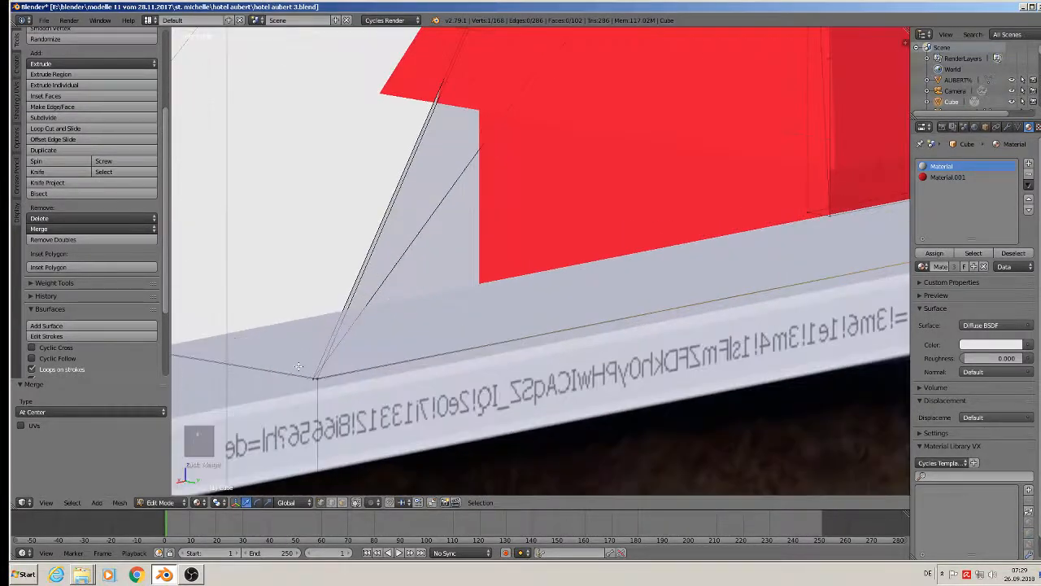
pyautogui.rightClick(309, 377)
pyautogui.keyDown('shift'); pyautogui.rightClick(323, 379); pyautogui.keyUp('shift')
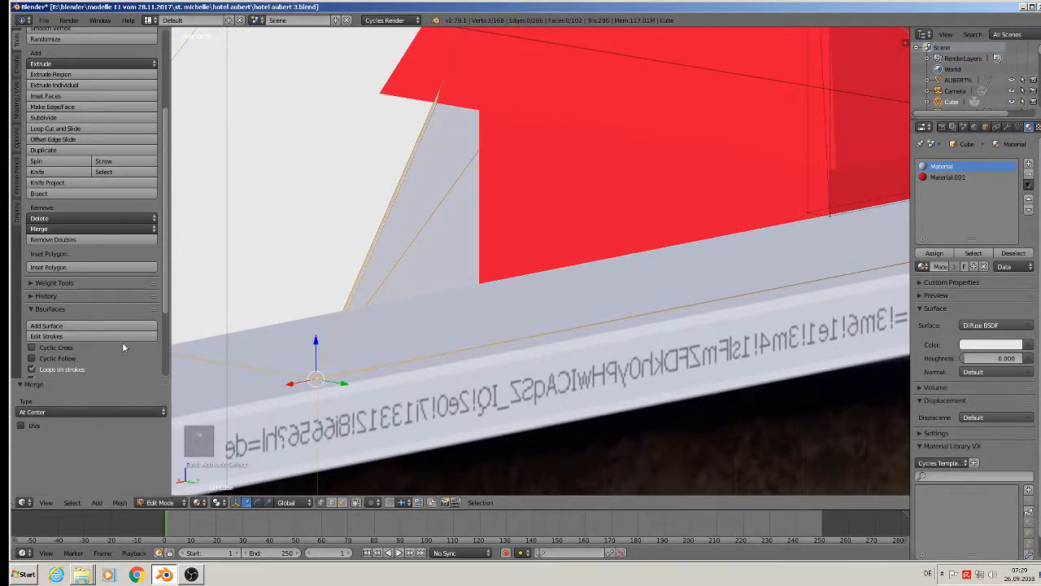
pyautogui.click(68, 228)
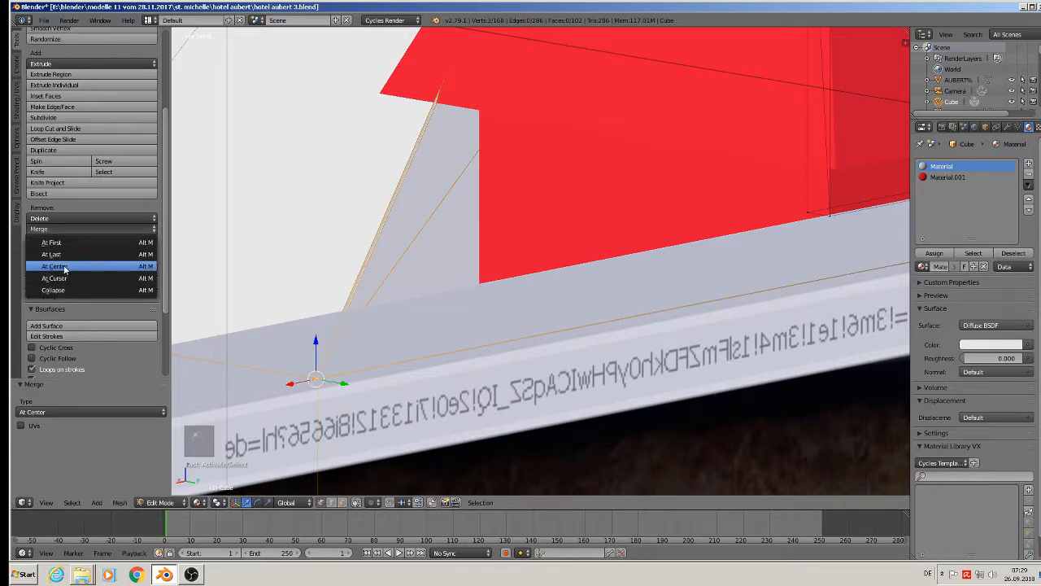
pyautogui.click(54, 266)
pyautogui.scroll(-8, 474, 267)
pyautogui.press('Tab')
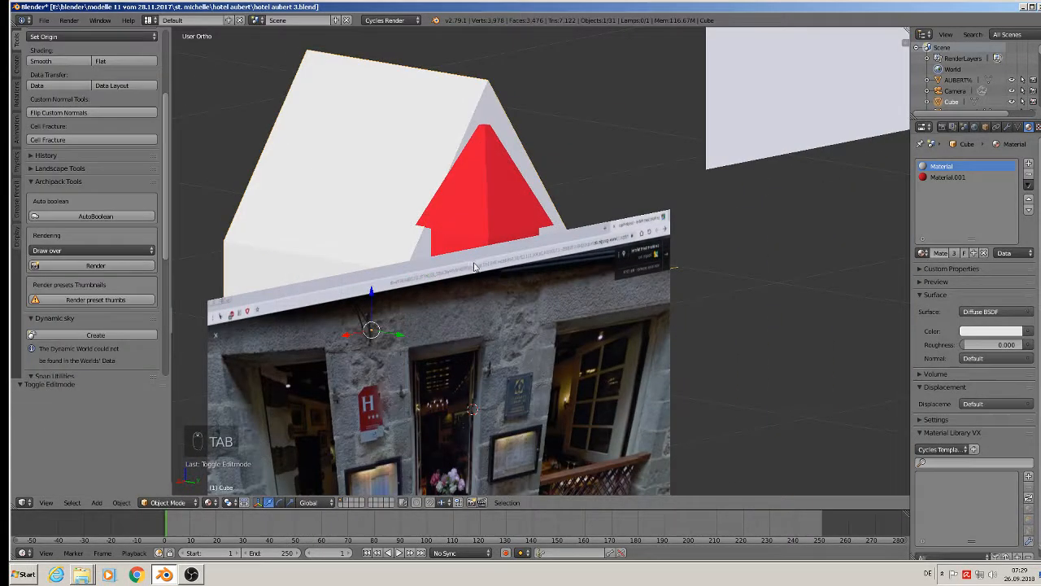
# Move the tall gable window beside the tower about -0.044 along X into the mirrored wall's opening.
pyautogui.moveTo(474, 267); pyautogui.dragTo(384, 233, button='middle')
pyautogui.press('Tab')
pyautogui.press('Tab')
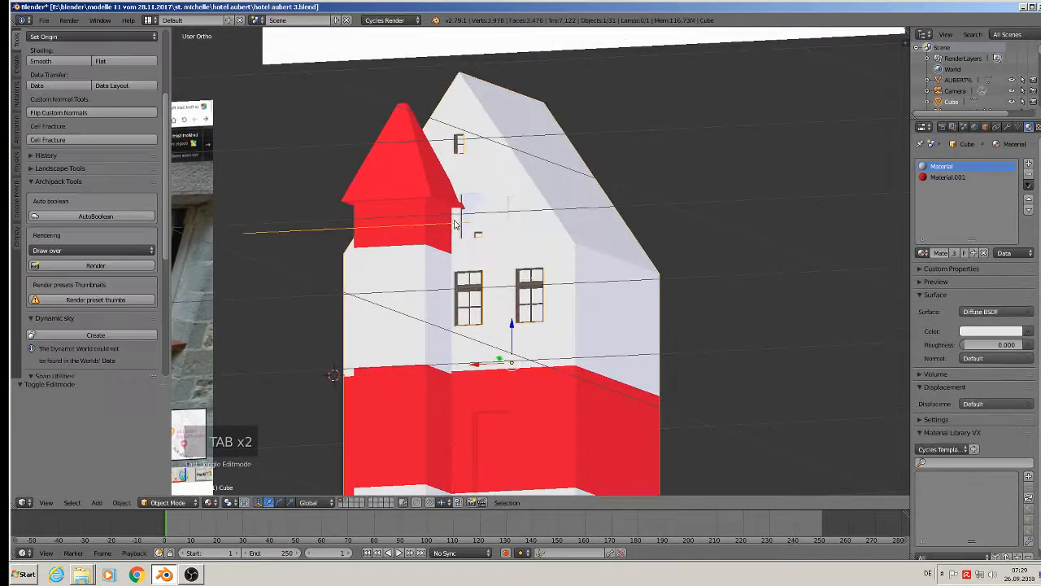
pyautogui.press('Tab')
pyautogui.press('Tab')
pyautogui.scroll(5, 456, 225)
pyautogui.rightClick(457, 221)
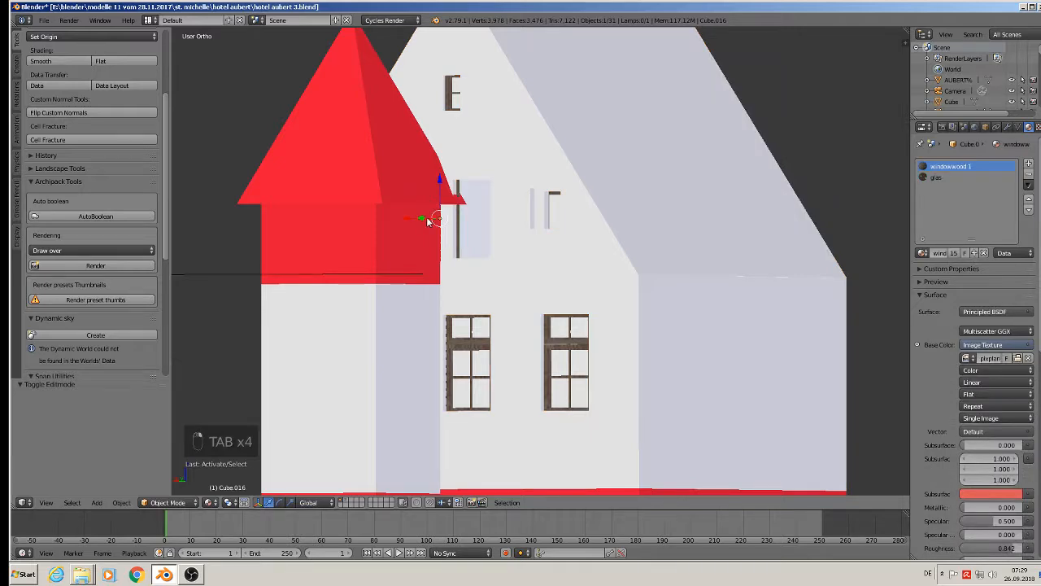
pyautogui.moveTo(428, 221); pyautogui.dragTo(438, 232, button='middle')
pyautogui.moveTo(406, 210); pyautogui.dragTo(439, 224)
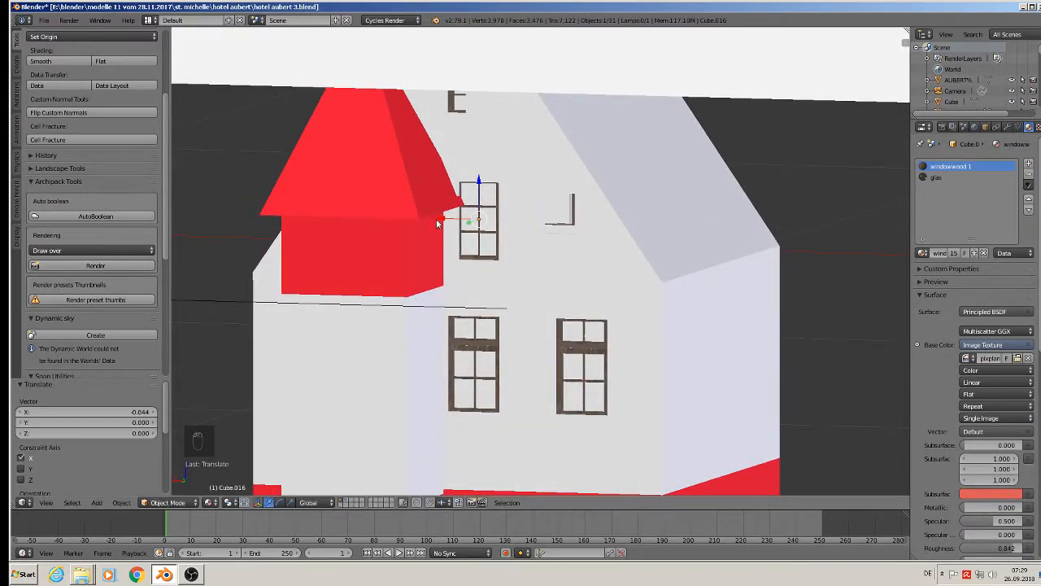
# Select the house's bottom face in face select mode and delete it with Only Faces to open up the interior.
pyautogui.moveTo(437, 220); pyautogui.dragTo(487, 257, button='middle')
pyautogui.scroll(3, 563, 325)
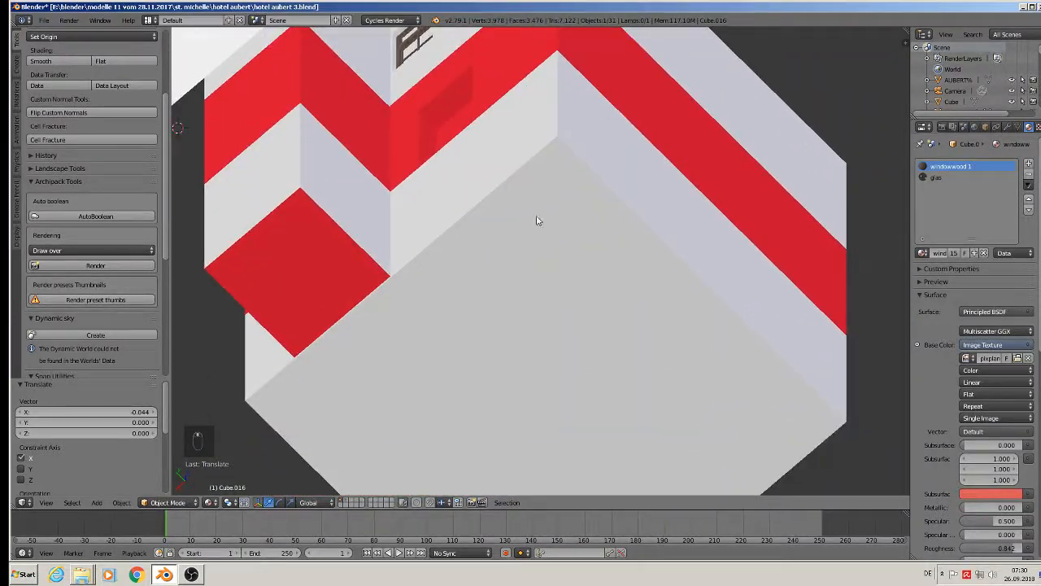
pyautogui.press('Tab')
pyautogui.press('Tab')
pyautogui.rightClick(542, 318)
pyautogui.press('Tab')
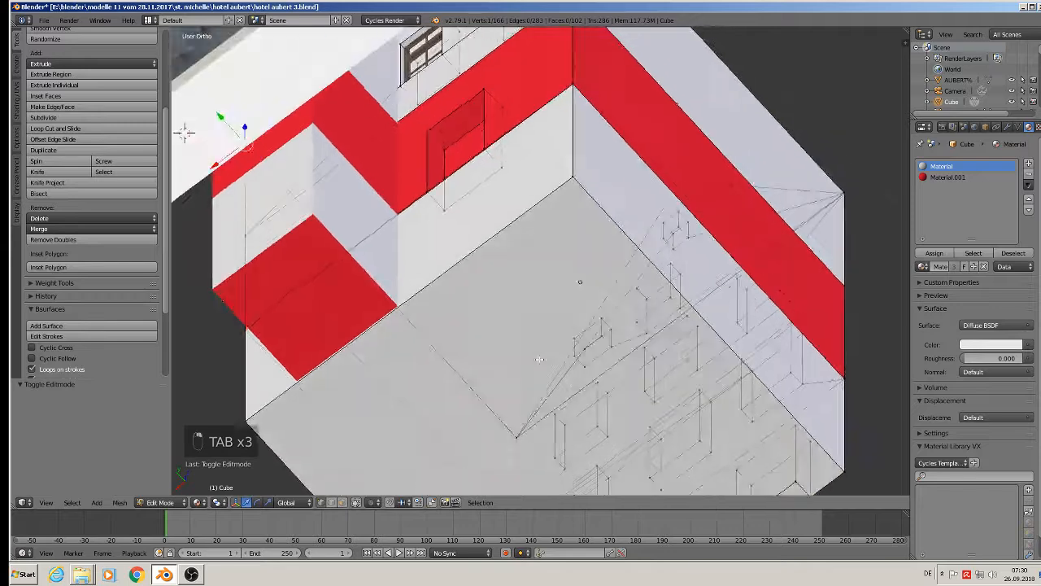
pyautogui.moveTo(539, 359); pyautogui.dragTo(539, 365, button='middle')
pyautogui.click(356, 502)
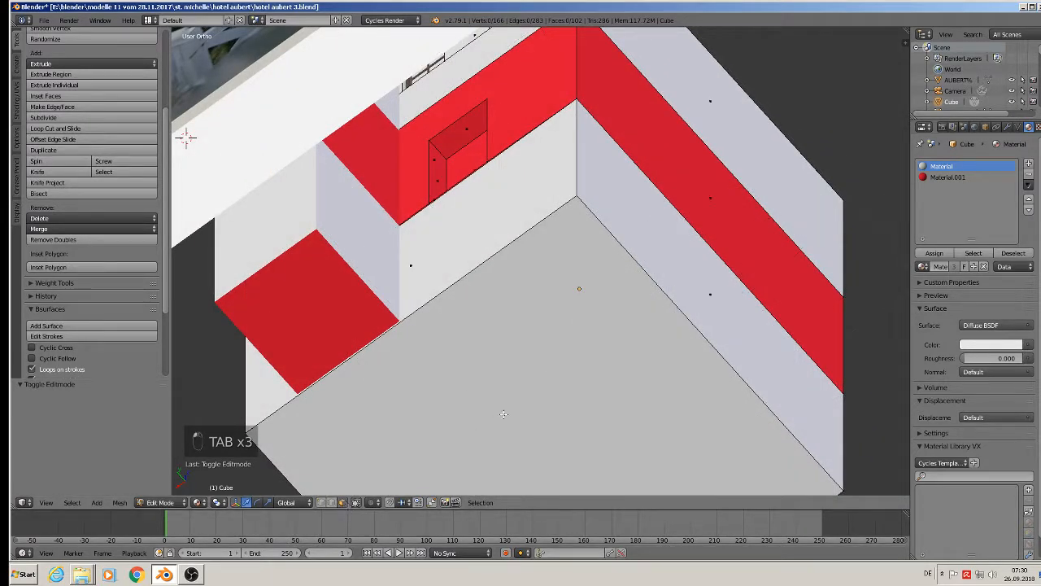
pyautogui.scroll(-3, 503, 414)
pyautogui.rightClick(492, 459)
pyautogui.press('x')
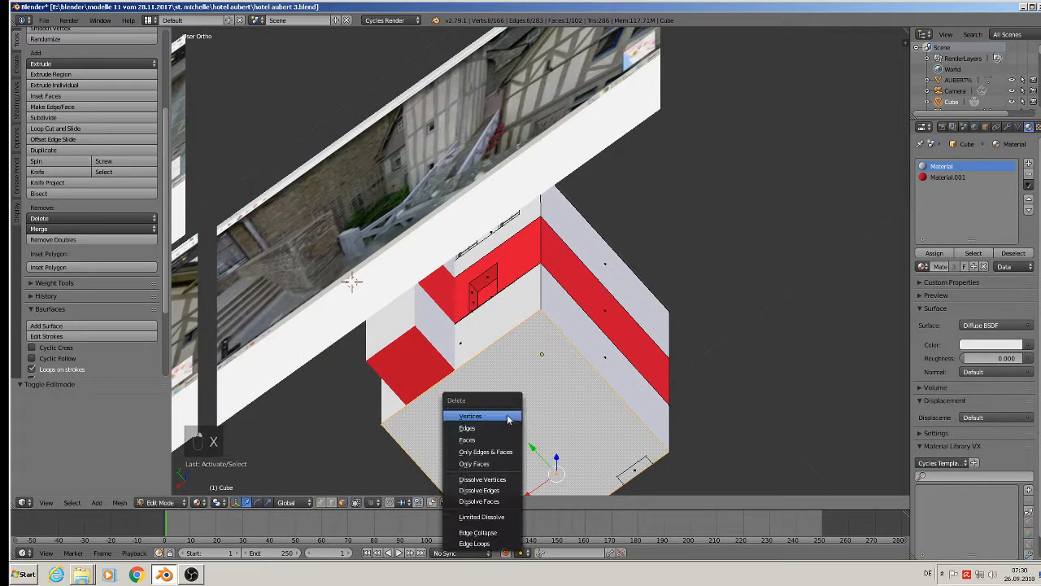
pyautogui.click(488, 464)
pyautogui.moveTo(435, 374); pyautogui.dragTo(489, 383, button='middle')
pyautogui.scroll(4, 444, 348)
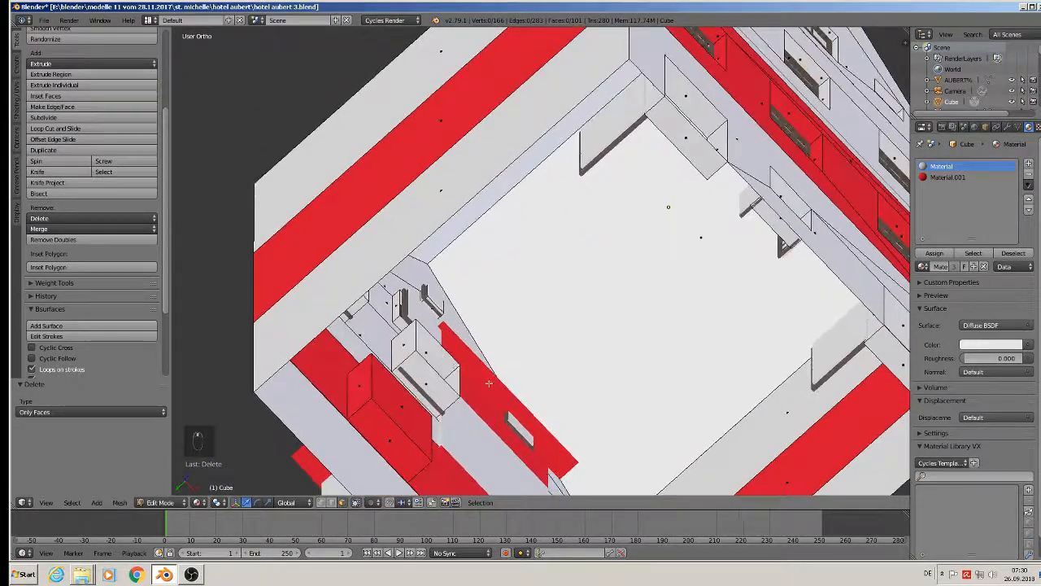
# Move the small gable window along X by about -0.206 and another -0.024 into its mirrored opening.
pyautogui.press('Tab')
pyautogui.rightClick(521, 431)
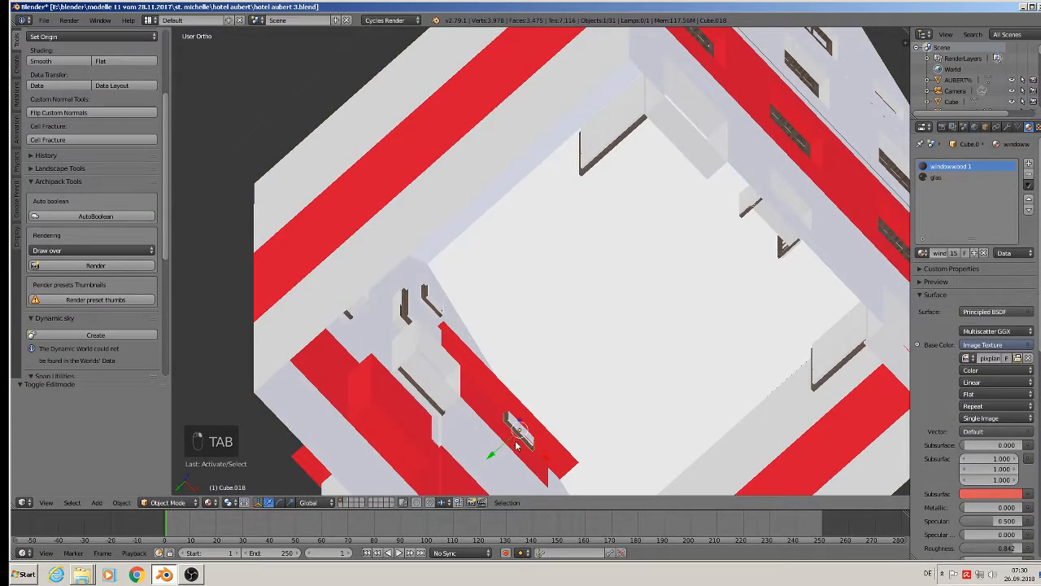
pyautogui.press('g')
pyautogui.press('x')
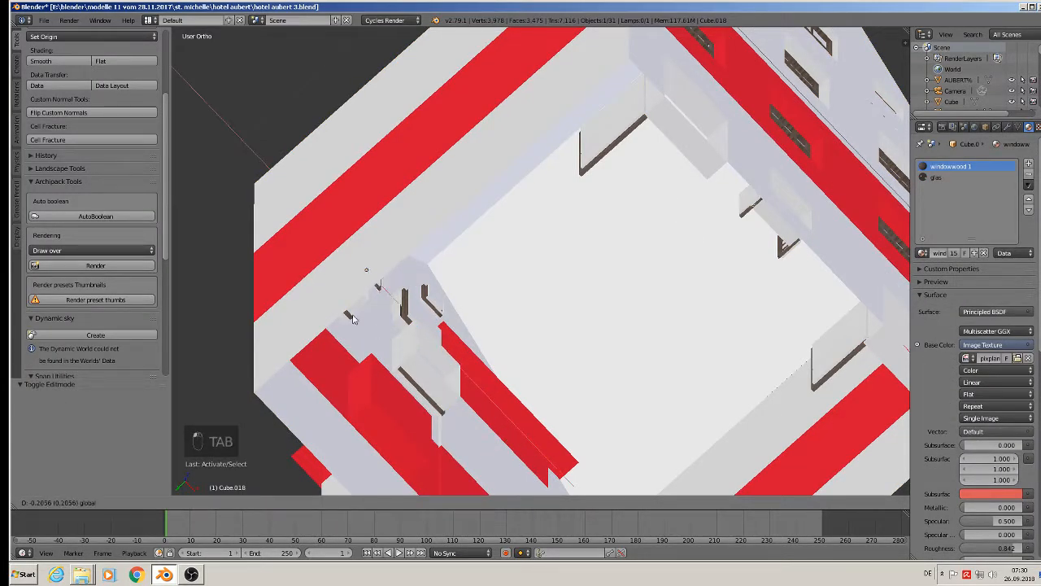
pyautogui.click(352, 317)
pyautogui.moveTo(331, 234); pyautogui.dragTo(494, 323, button='middle')
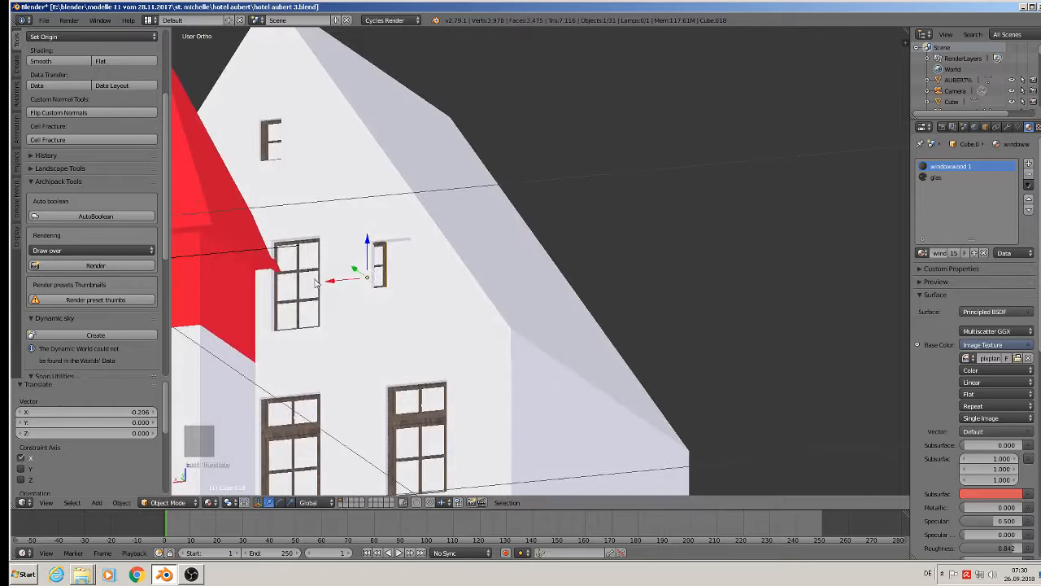
pyautogui.press('g')
pyautogui.press('x')
pyautogui.click(355, 291)
pyautogui.scroll(-3, 355, 291)
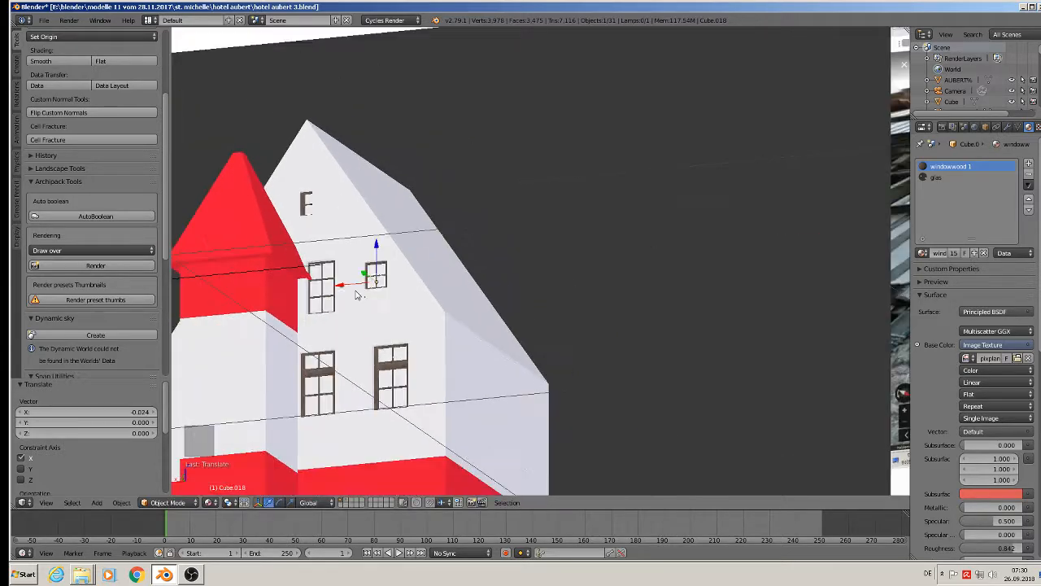
# Deselect everything and save the hotel file.
pyautogui.press('a')
pyautogui.moveTo(380, 311); pyautogui.dragTo(524, 329, button='middle')
pyautogui.scroll(-3, 374, 320)
pyautogui.click(42, 21)
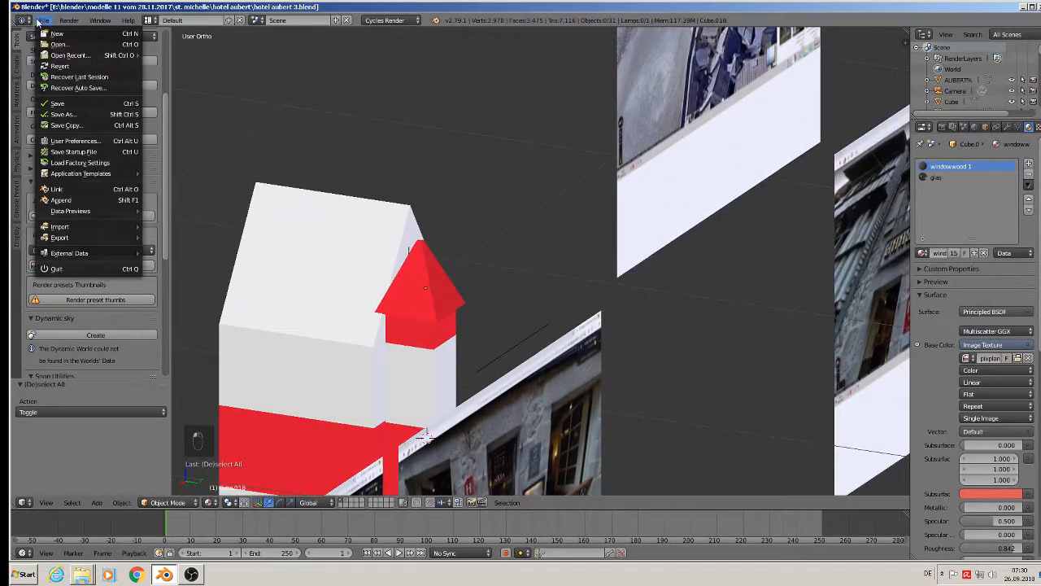
pyautogui.click(88, 104)
pyautogui.moveTo(202, 187); pyautogui.dragTo(453, 169, button='middle')
pyautogui.moveTo(435, 169); pyautogui.dragTo(467, 176, button='middle')
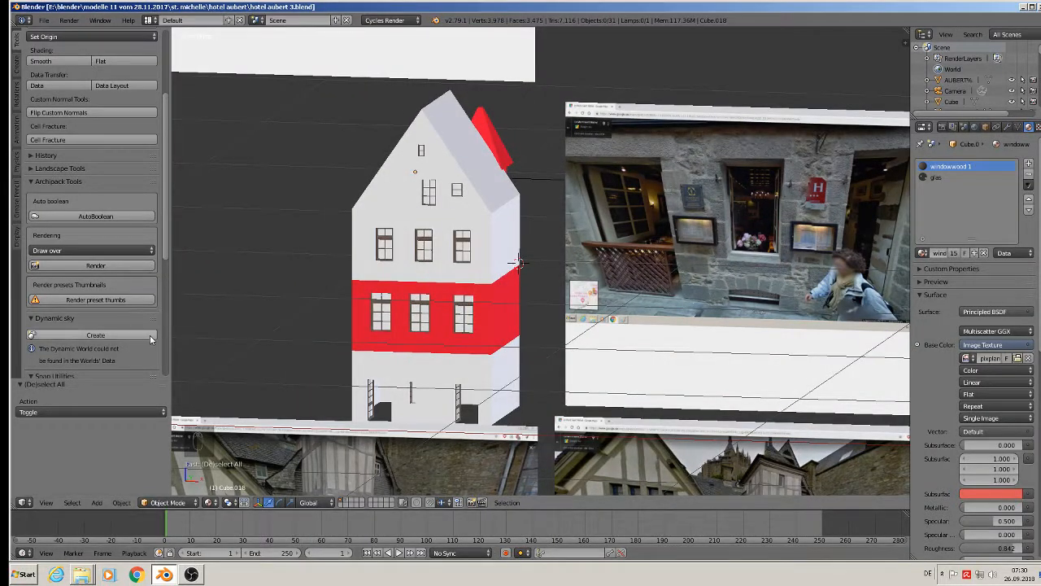
pyautogui.click(192, 574)
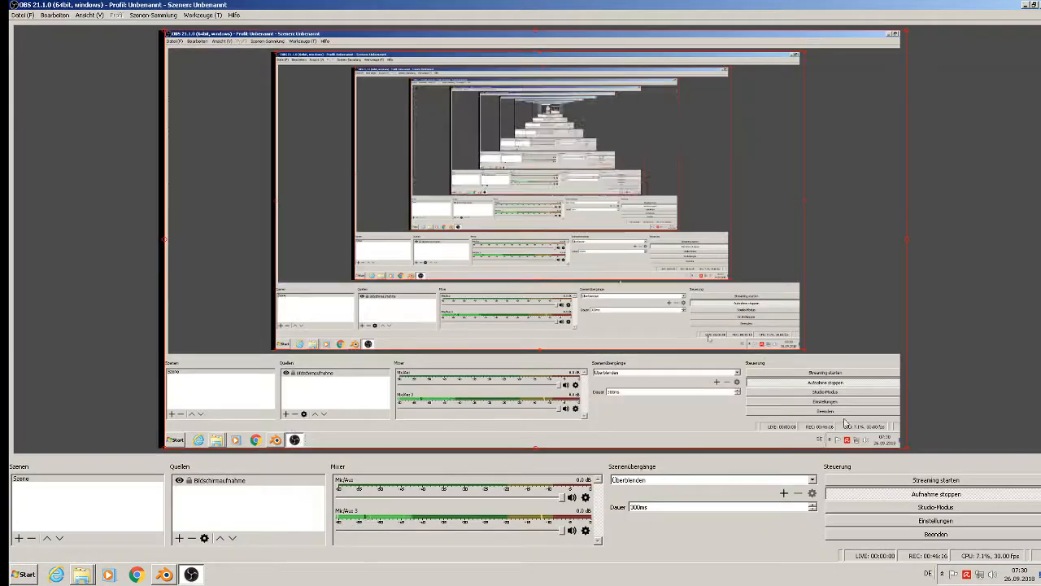